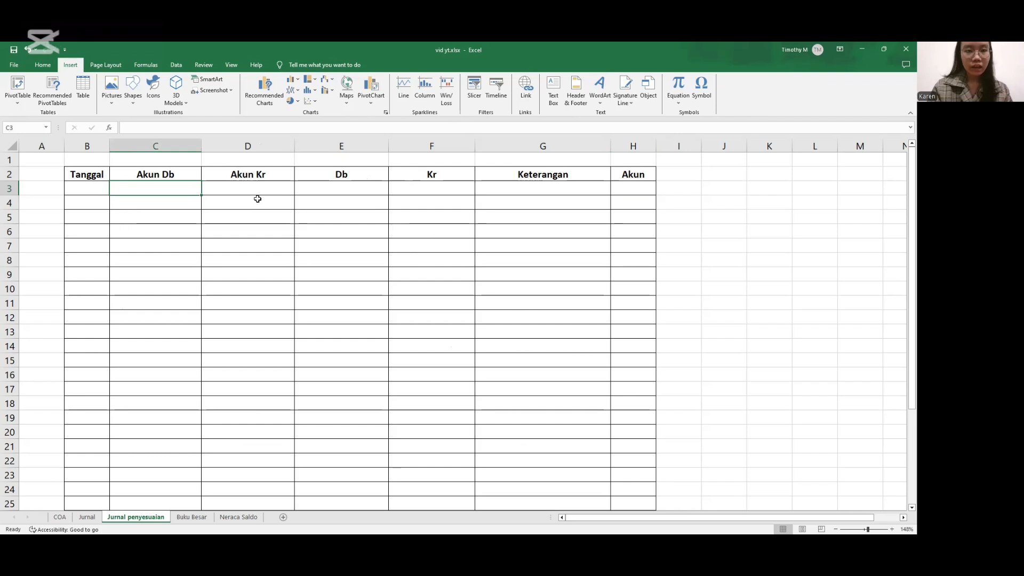
Set the data validation for cells C3:D34 under Akun Db and Akun Kr to allow a List.
key(shift+Right)
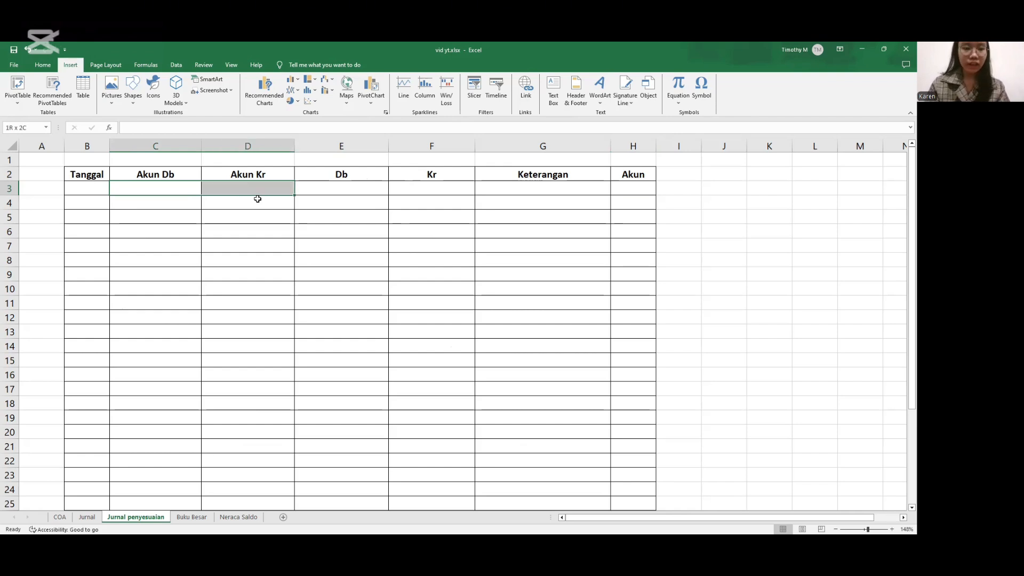
key(shift+Down)
key(shift+Down)
key(shift+Down)
key(shift+Down)
key(shift+Down)
key(shift+Down)
key(shift+Down)
key(shift+Down)
key(shift+Down)
key(shift+Down)
key(shift+Down)
key(shift+Down)
key(shift+Down)
key(shift+Down)
key(shift+Down)
key(shift+Down)
key(shift+Down)
key(shift+Down)
key(shift+Down)
key(shift+Down)
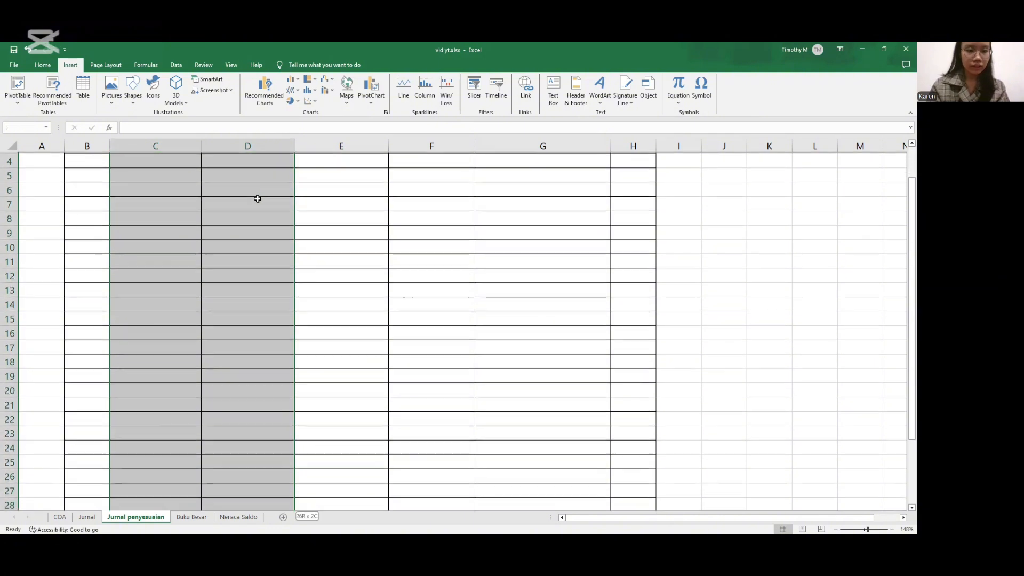
key(shift+Down)
key(shift+Down)
key(shift+Down)
key(shift+Down)
key(shift+Down)
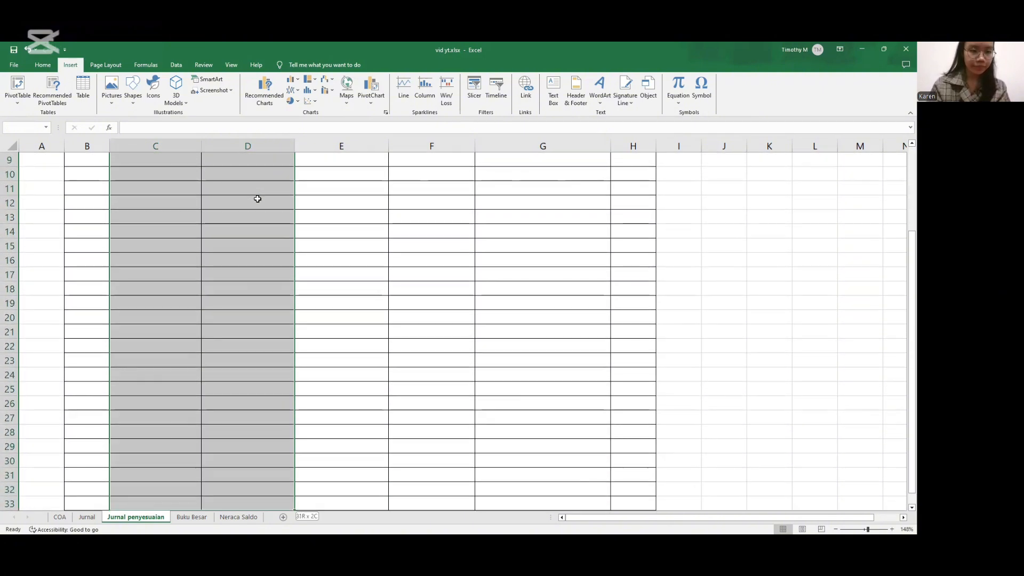
key(shift+Down)
key(shift+Down)
key(shift+Down)
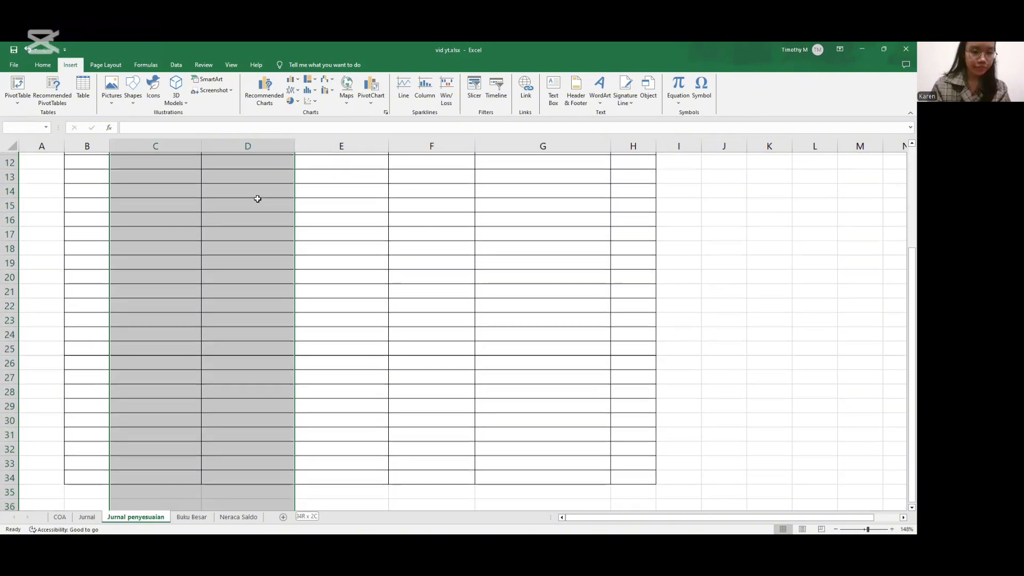
key(shift+Up)
key(shift+Up)
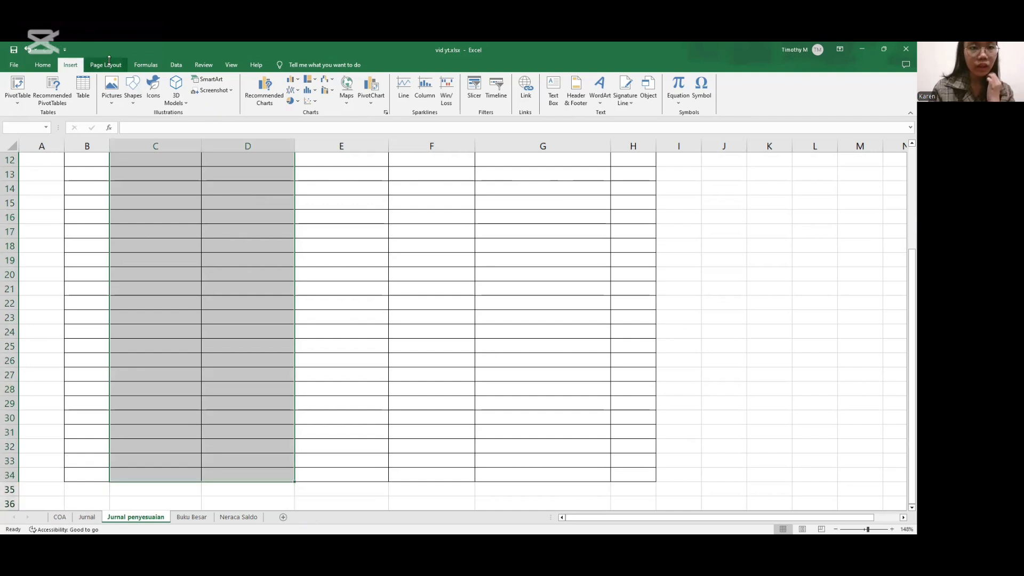
click(175, 65)
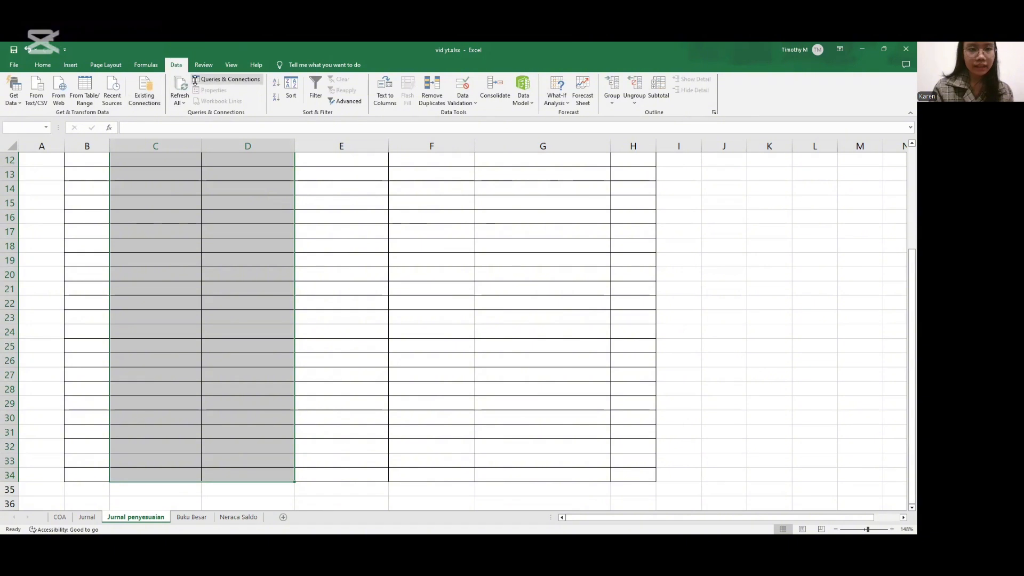
click(473, 100)
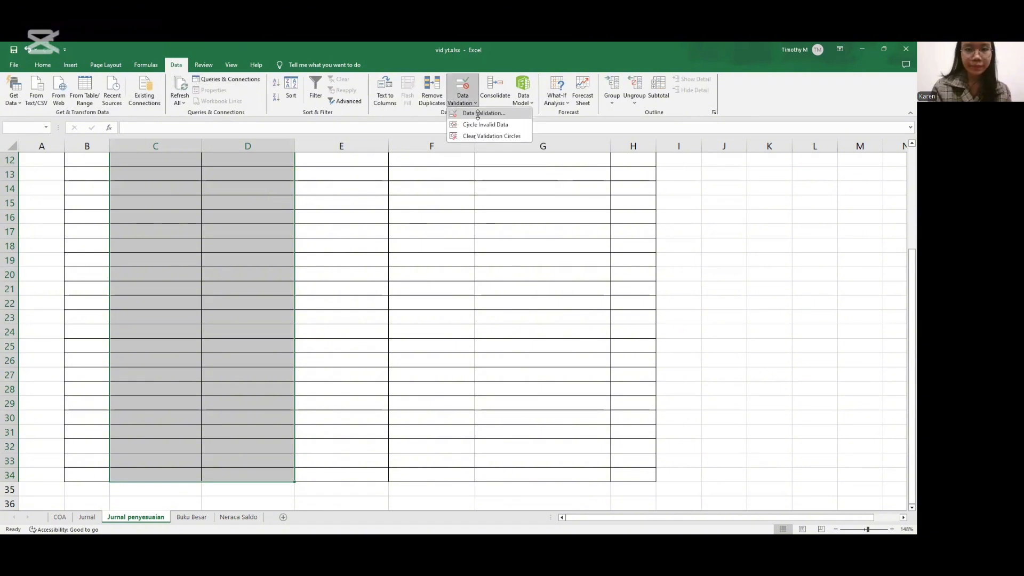
click(478, 113)
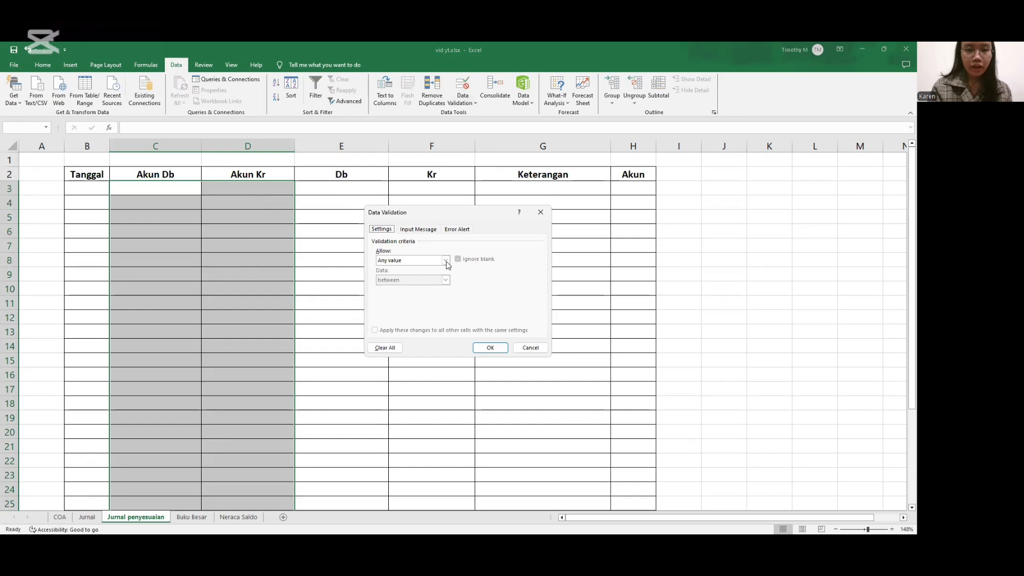
click(447, 262)
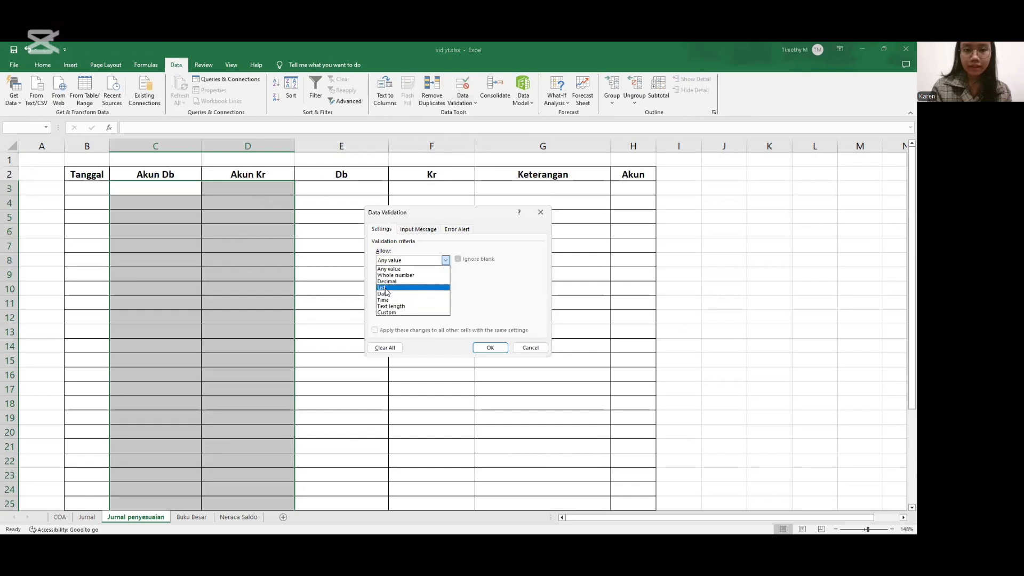
click(385, 288)
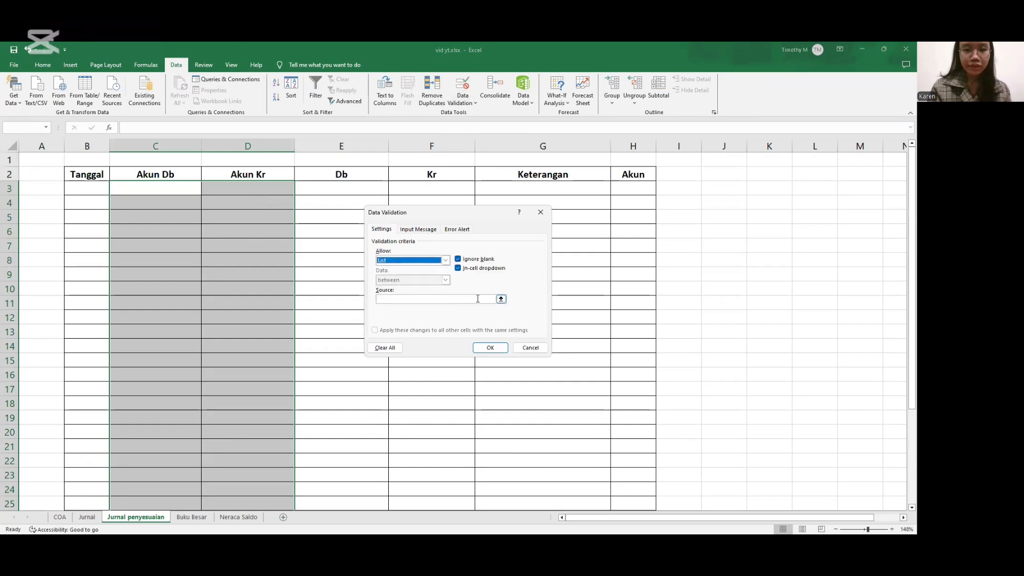
Use the Gabungan entries in D3:D20 of the COA sheet as the list source and apply the validation.
click(477, 299)
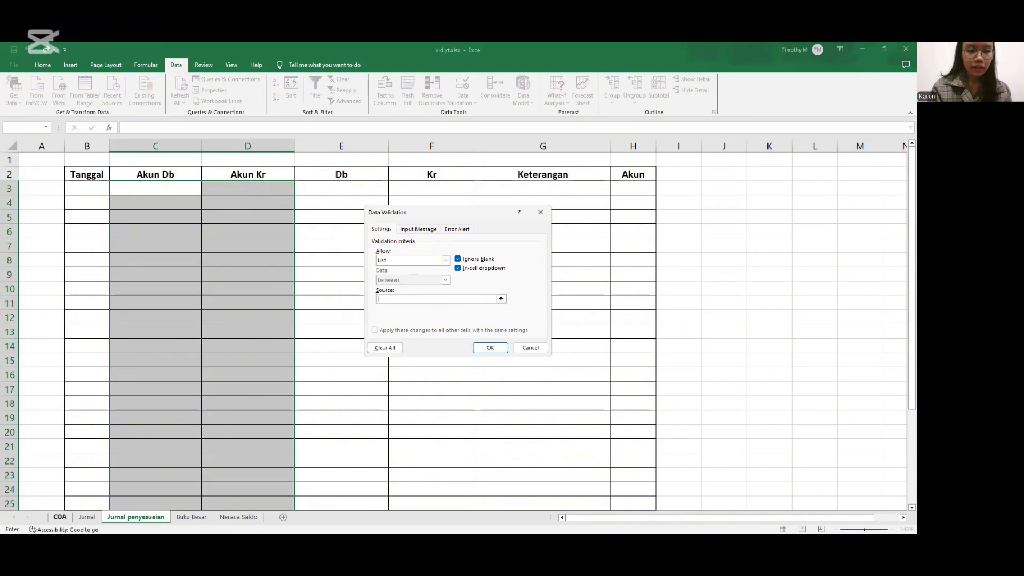
click(59, 517)
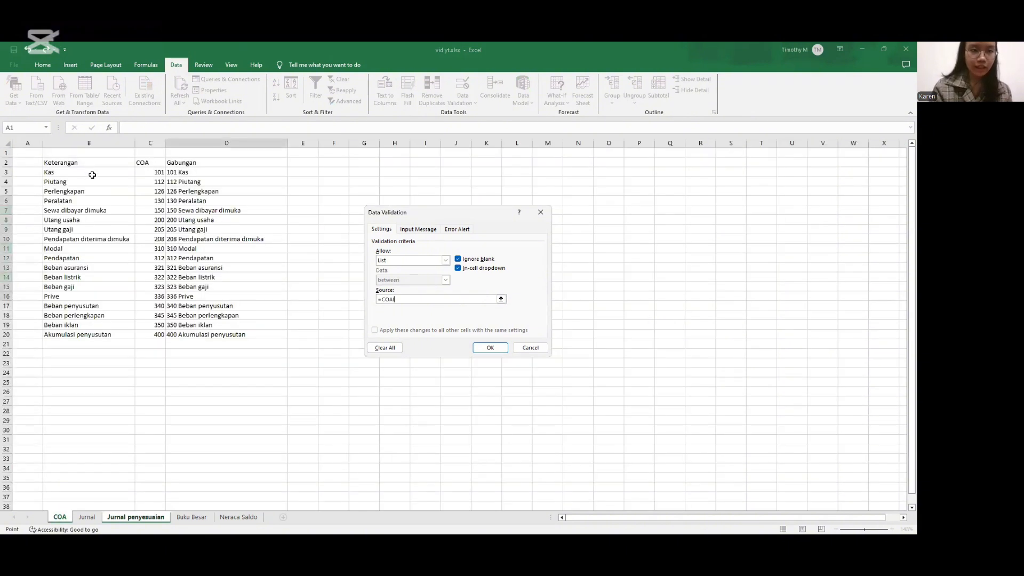
click(182, 173)
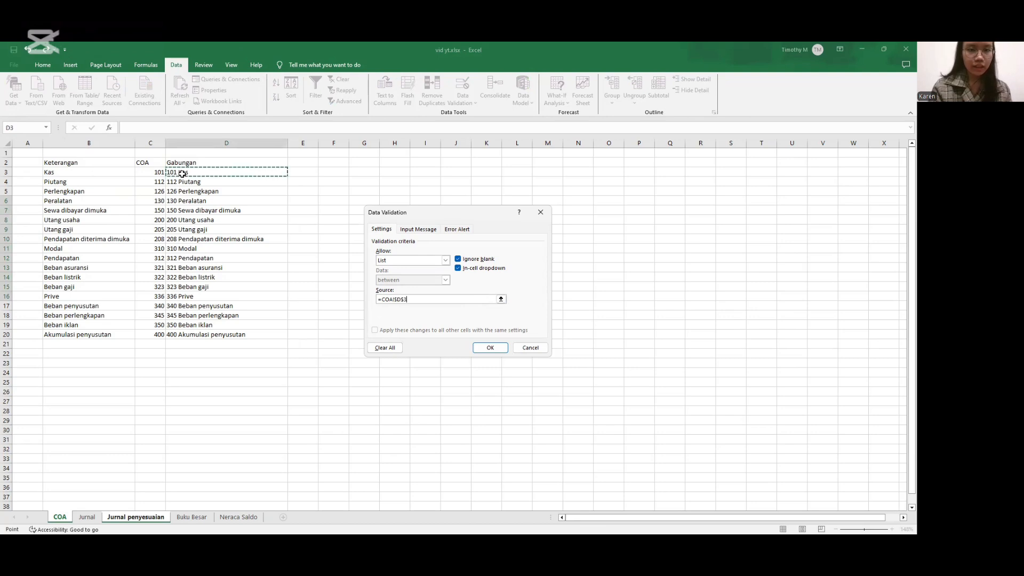
key(ctrl+shift+Down)
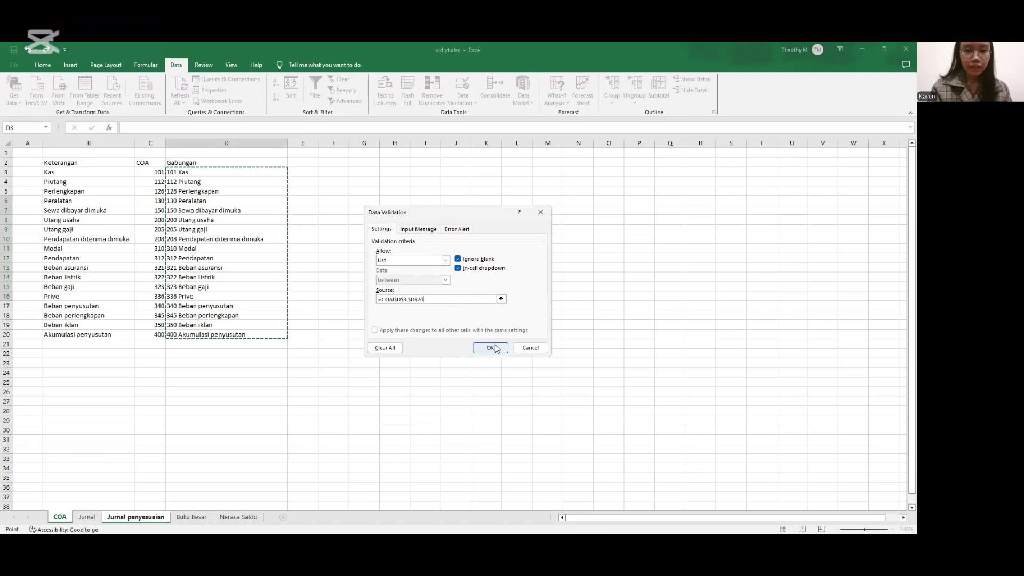
click(496, 348)
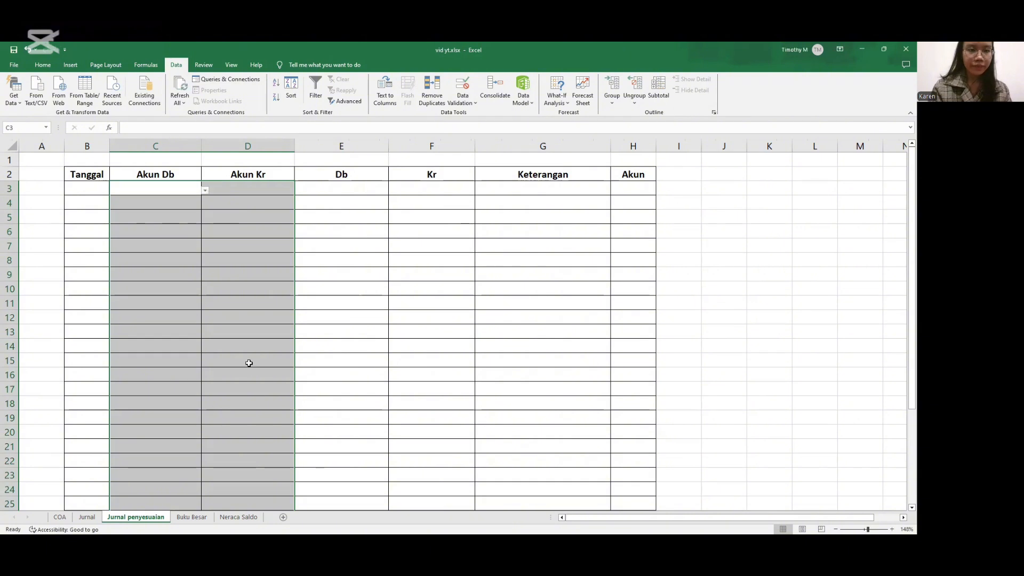
Check the account choices in the C3 dropdown and review the account list on the COA sheet.
click(205, 190)
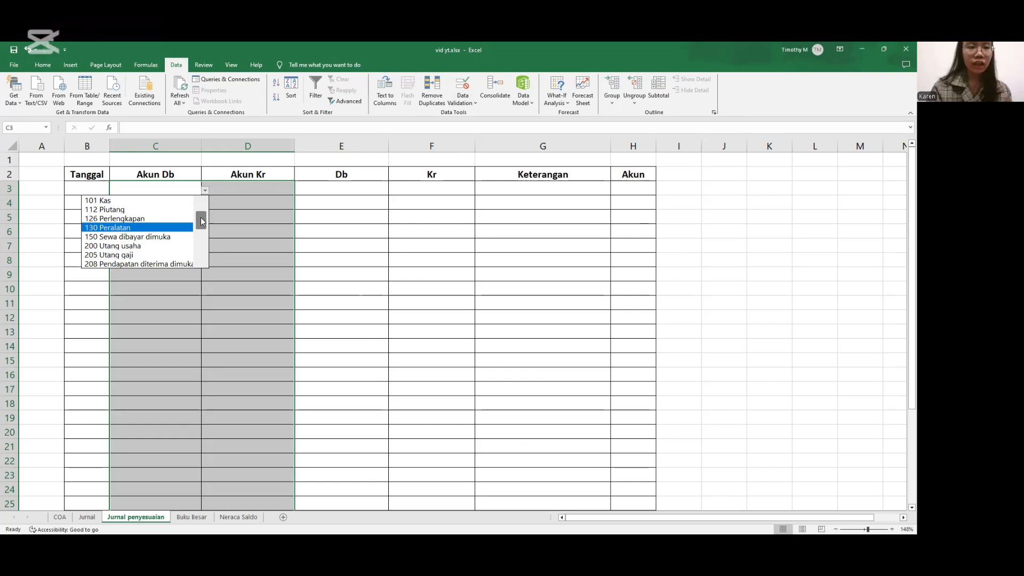
mouse_move(201, 222)
mouse_down()
mouse_move(203, 262)
mouse_move(211, 203)
mouse_move(210, 219)
mouse_up()
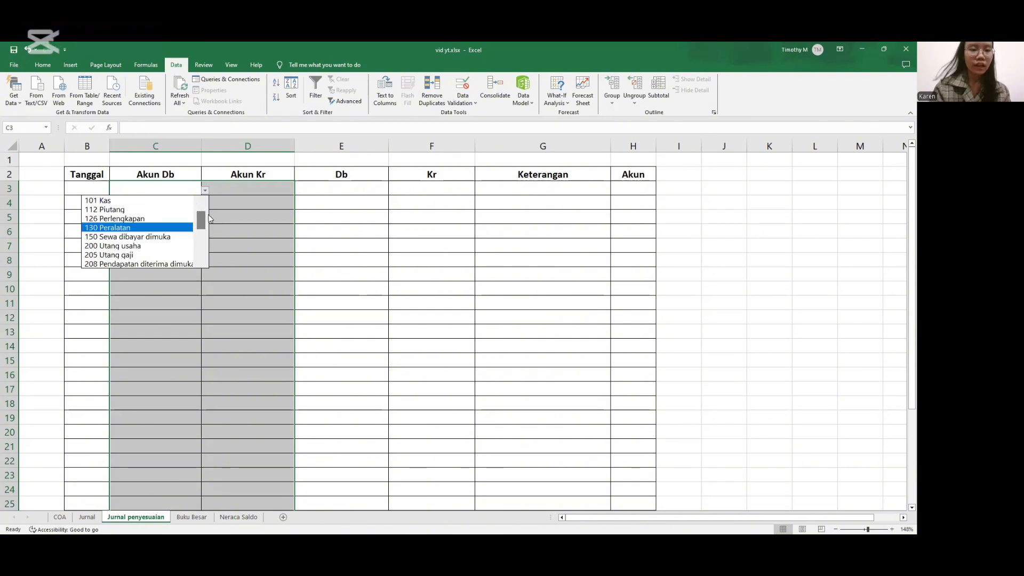
key(Escape)
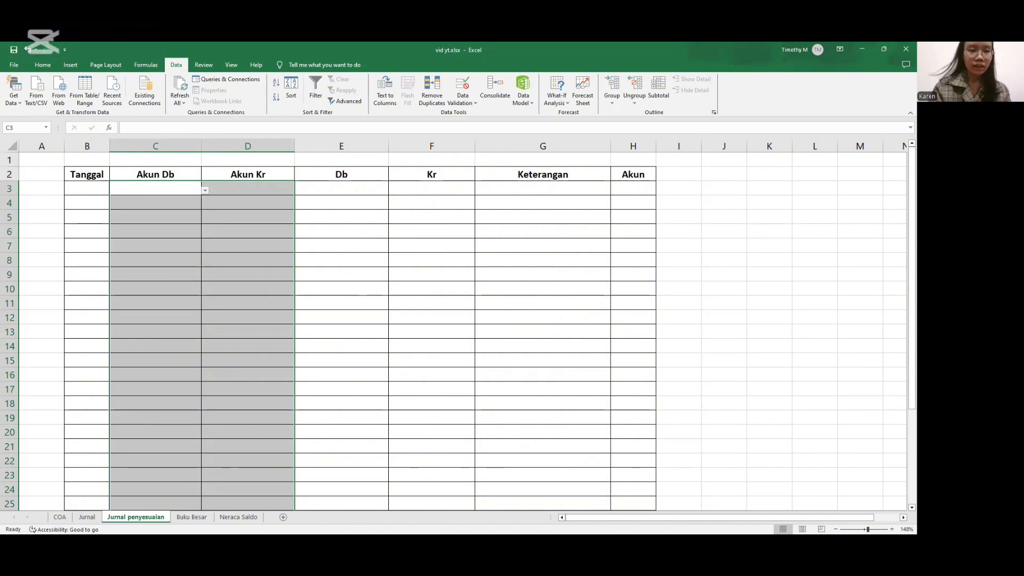
click(60, 517)
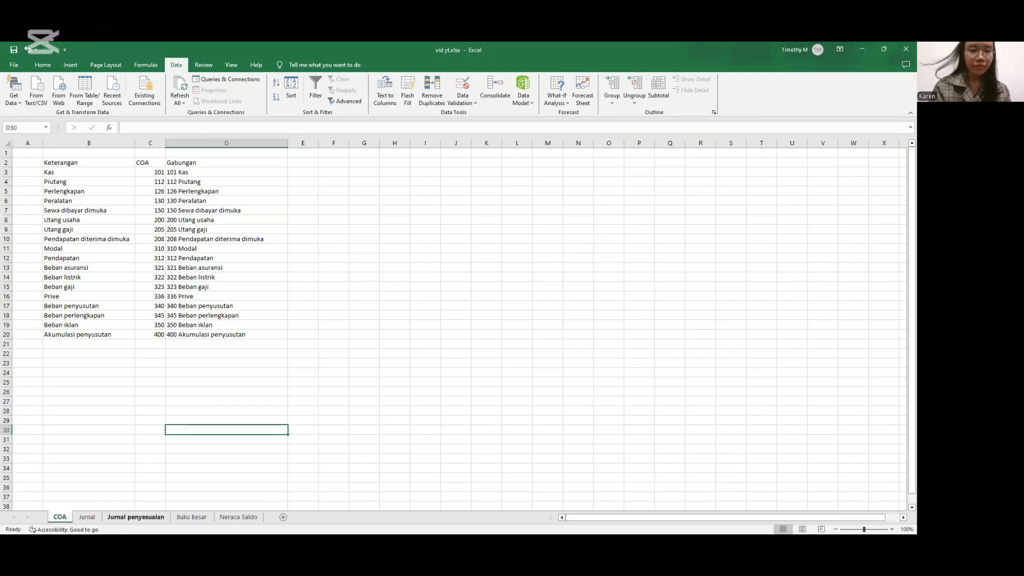
click(135, 517)
Enter the formula =IF(C3=0,D3,C3) in cell H3 under Akun on the Jurnal penyesuaian sheet.
click(641, 189)
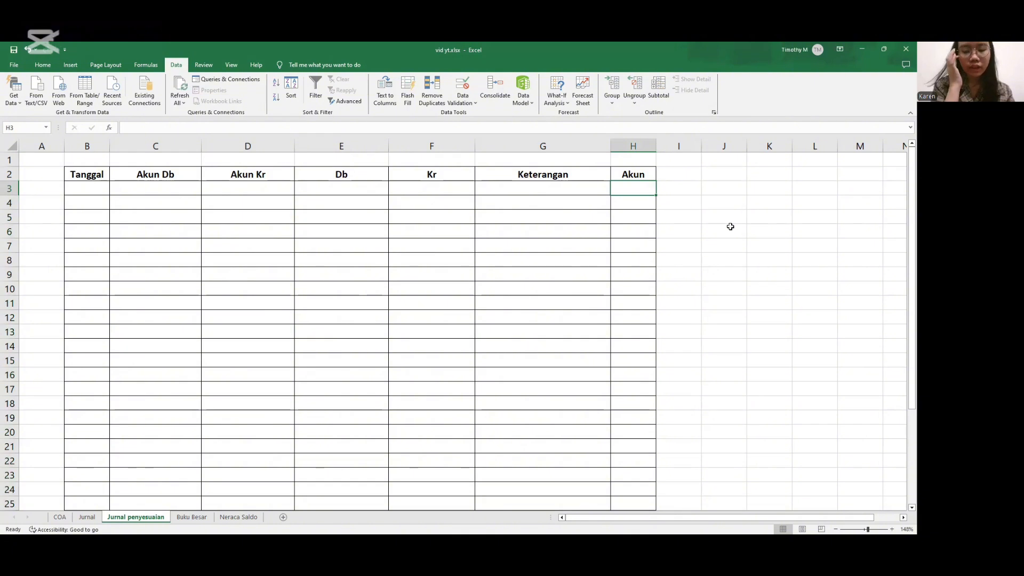
text(=)
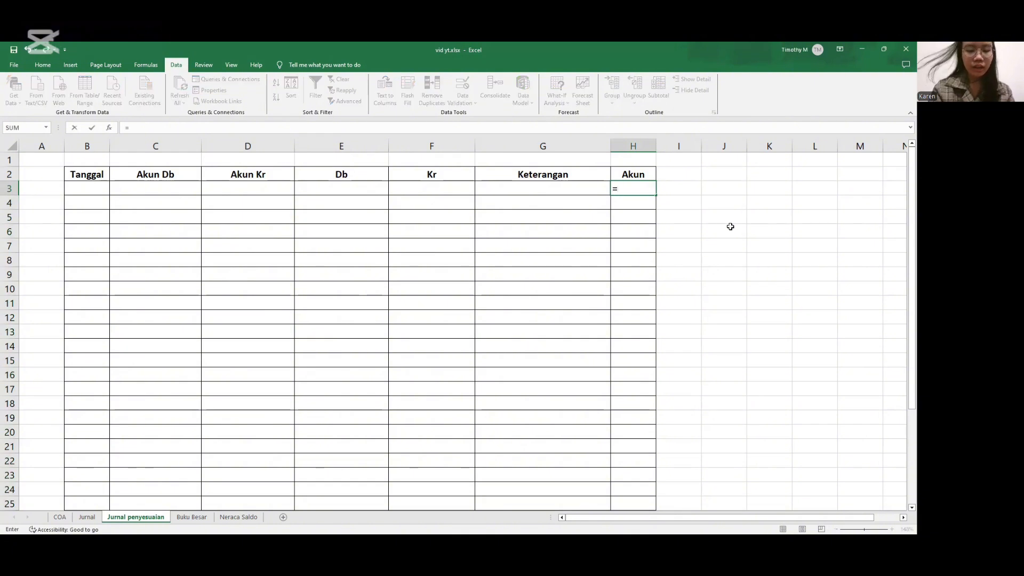
text(id)
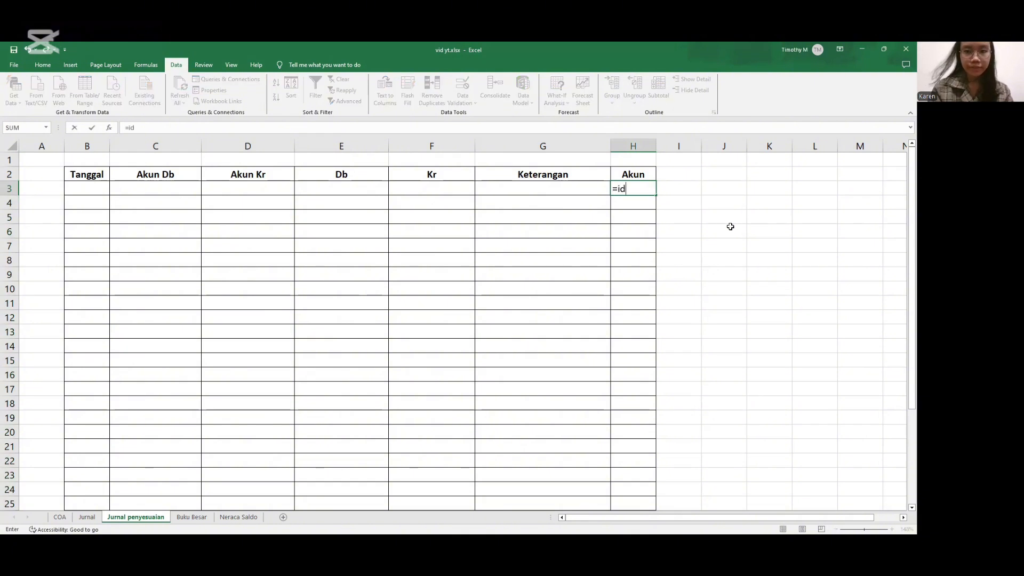
key(BackSpace)
text(f)
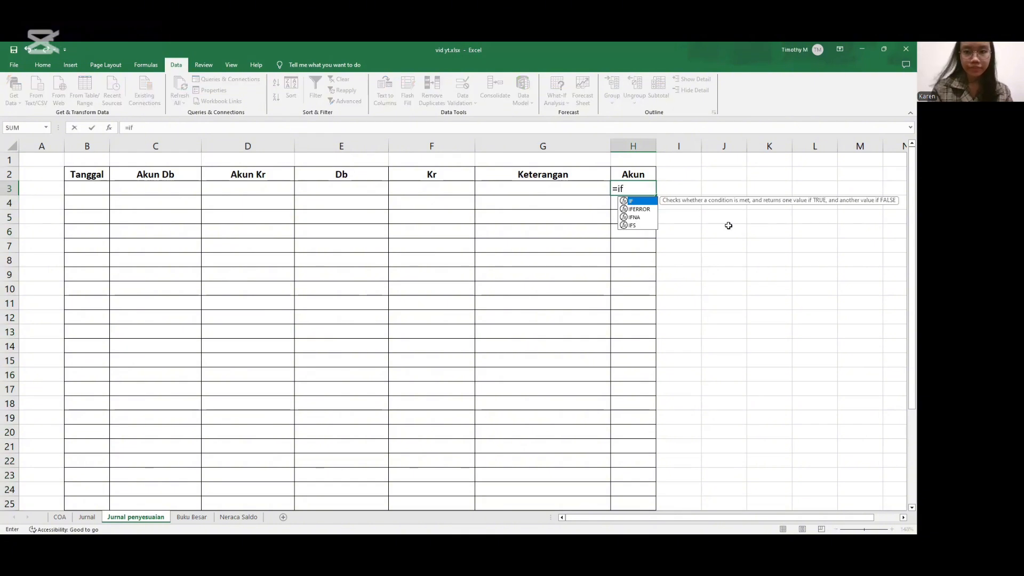
double_click(643, 201)
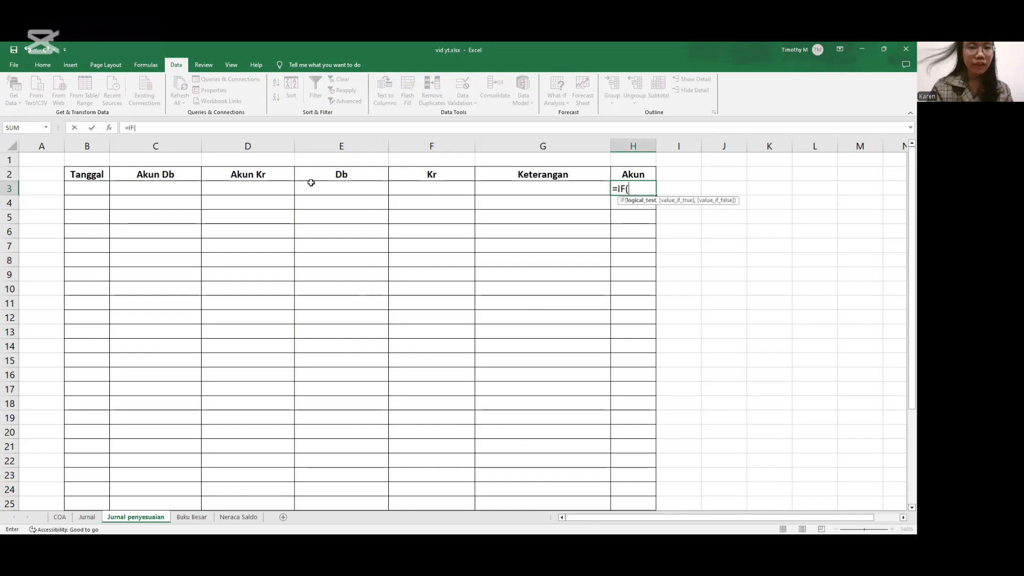
click(162, 188)
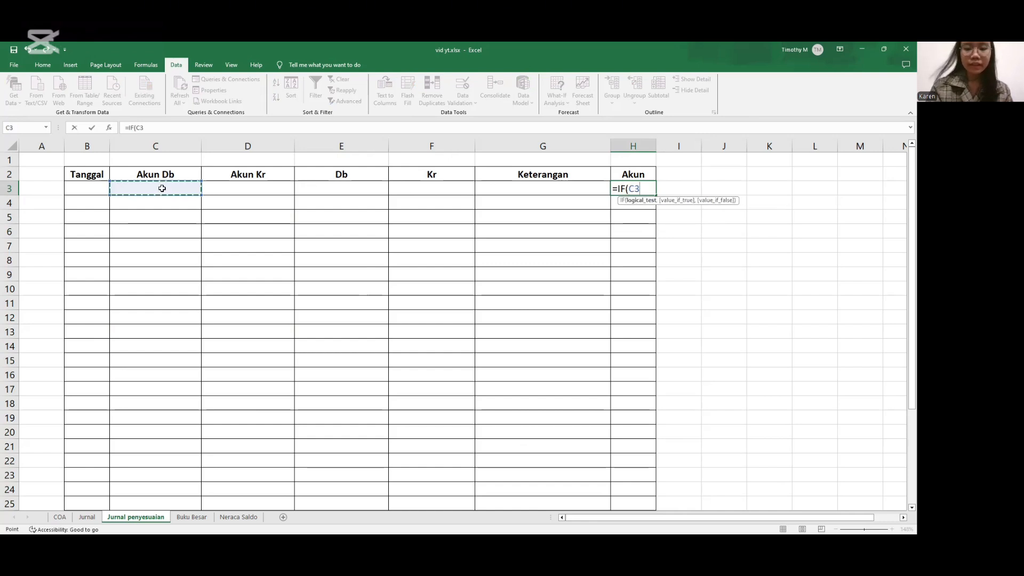
text(=0)
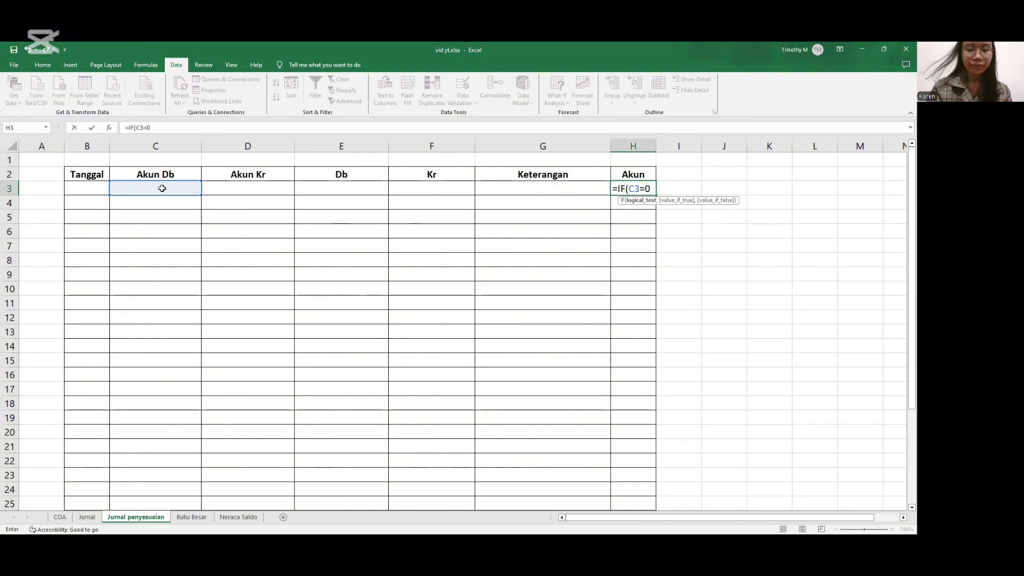
text(,)
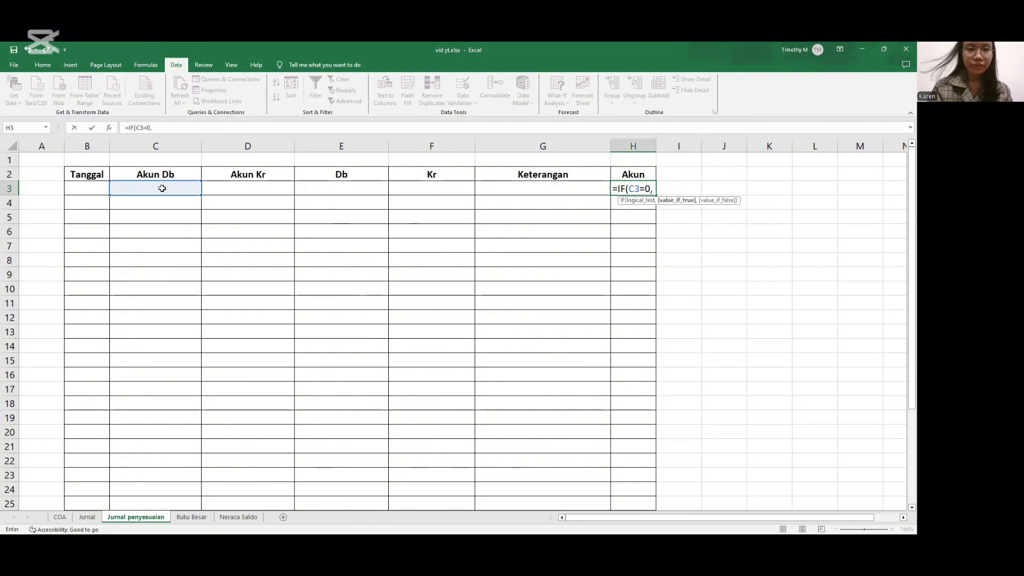
click(239, 187)
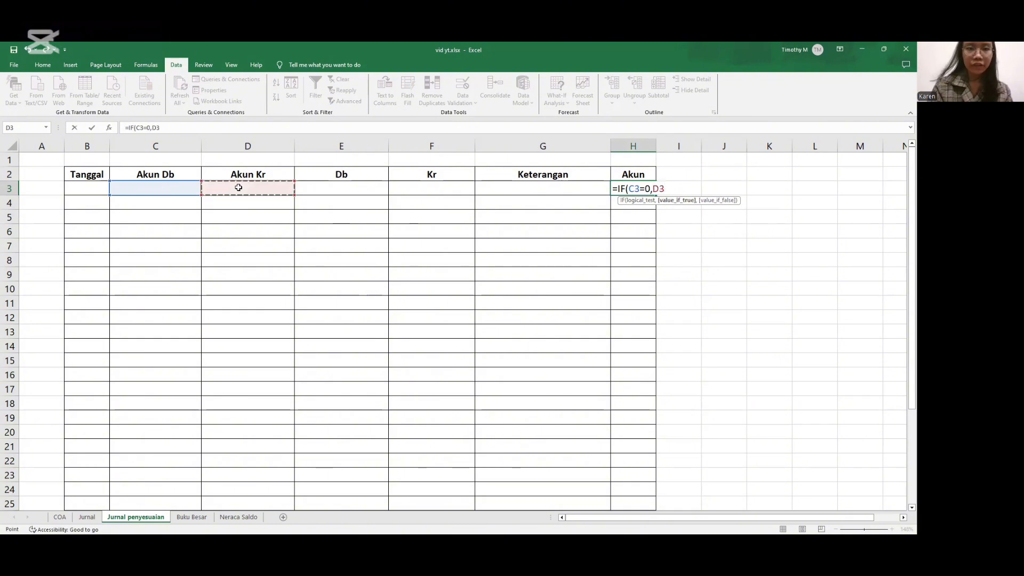
text(,)
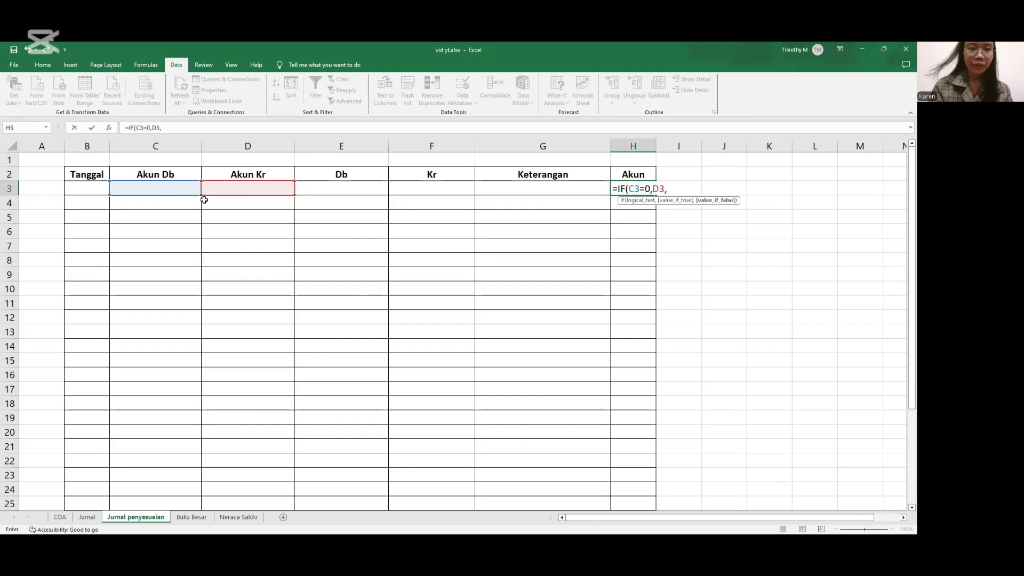
click(183, 191)
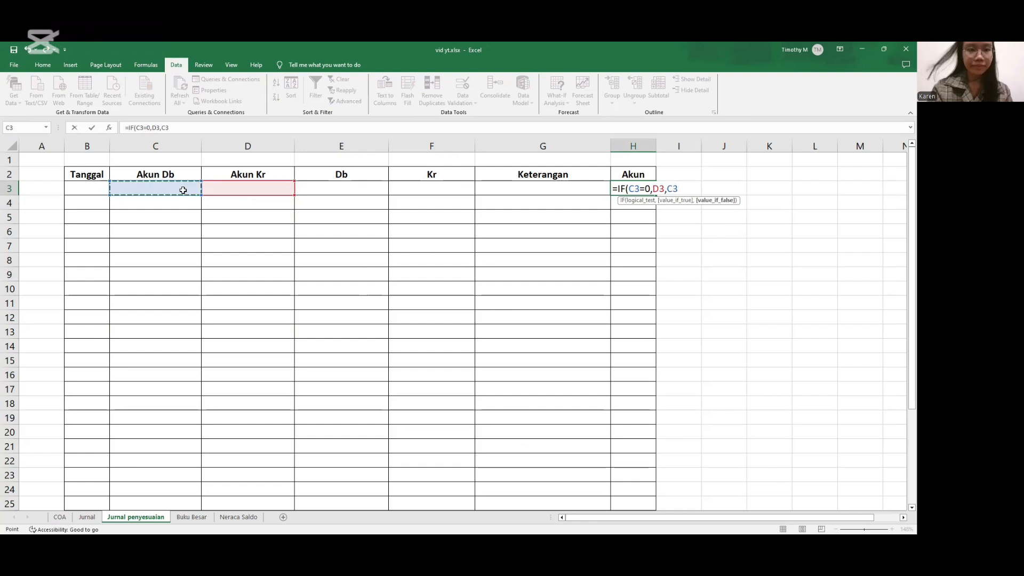
text())
key(Return)
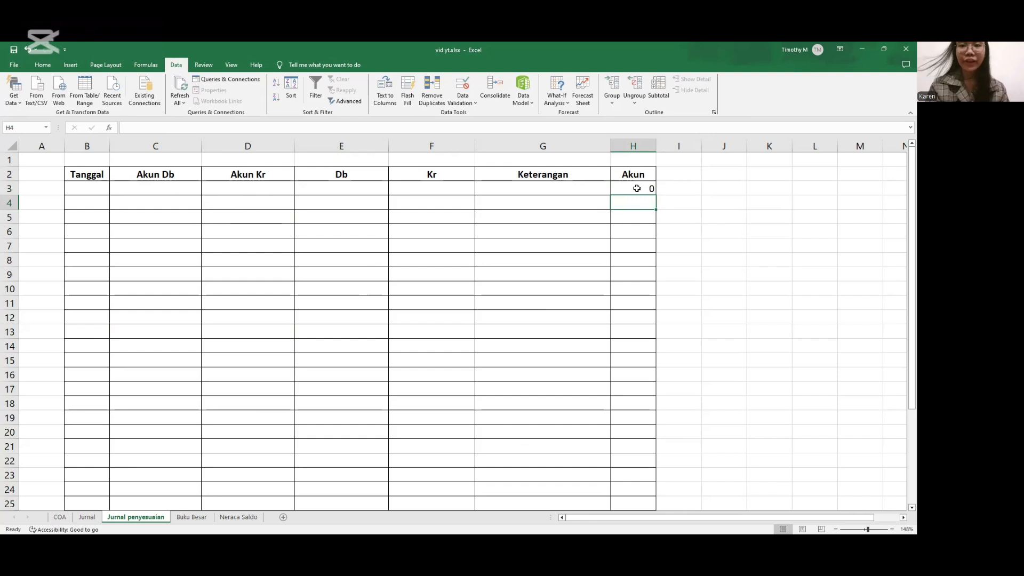
Copy the Akun formula from H3 down to H4:H34 on the Jurnal penyesuaian sheet.
click(637, 188)
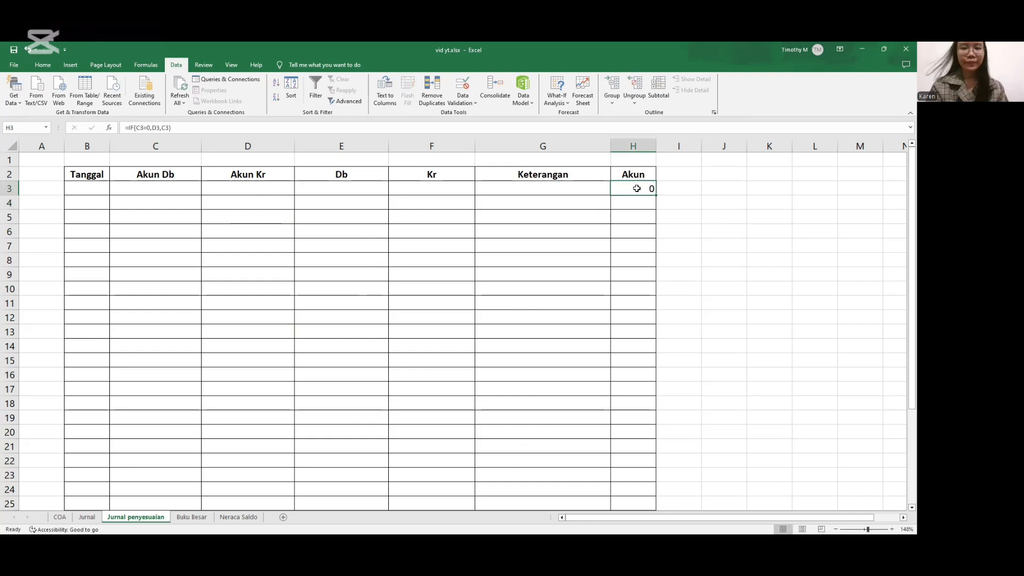
key(ctrl+c)
click(672, 204)
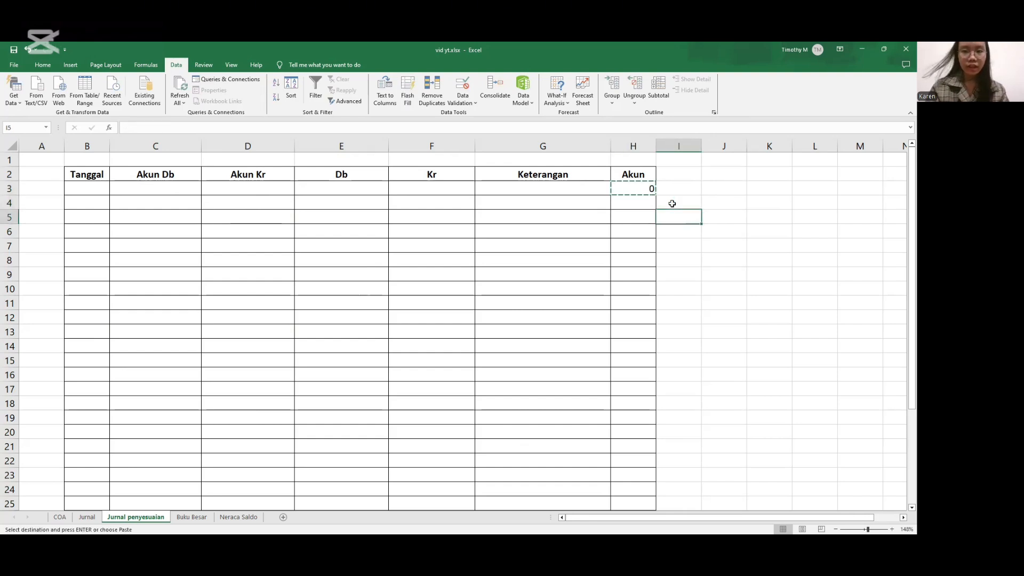
key(Left)
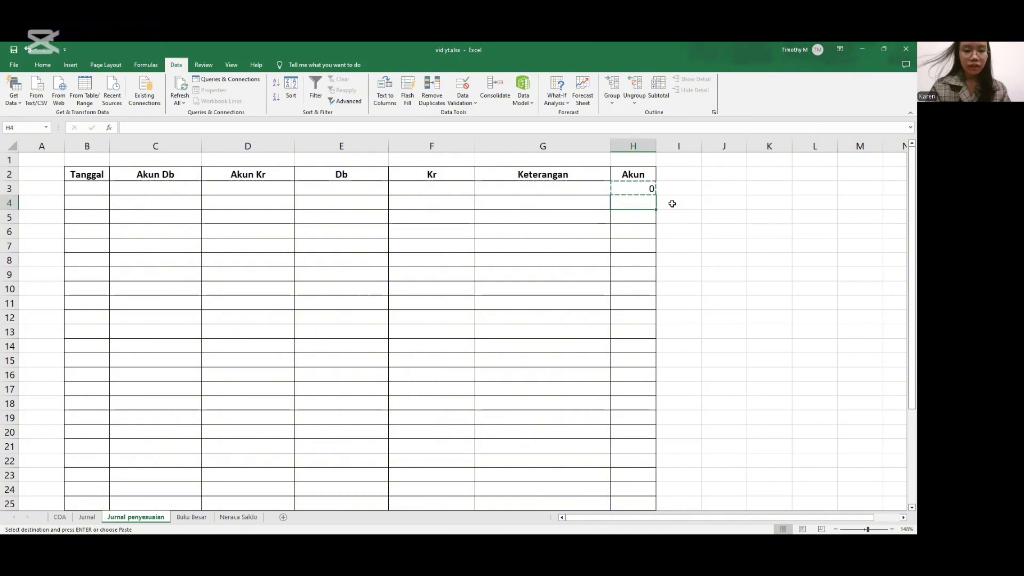
key(shift+Down)
key(shift+Down)
key(shift+Down)
key(shift+Down)
key(shift+Down)
key(shift+Down)
key(shift+Down)
key(shift+Down)
key(shift+Down)
key(shift+Down)
key(shift+Down)
key(shift+Down)
key(shift+Down)
key(shift+Down)
key(shift+Down)
key(shift+Down)
key(shift+Down)
key(shift+Down)
key(shift+Down)
key(shift+Down)
key(shift+Down)
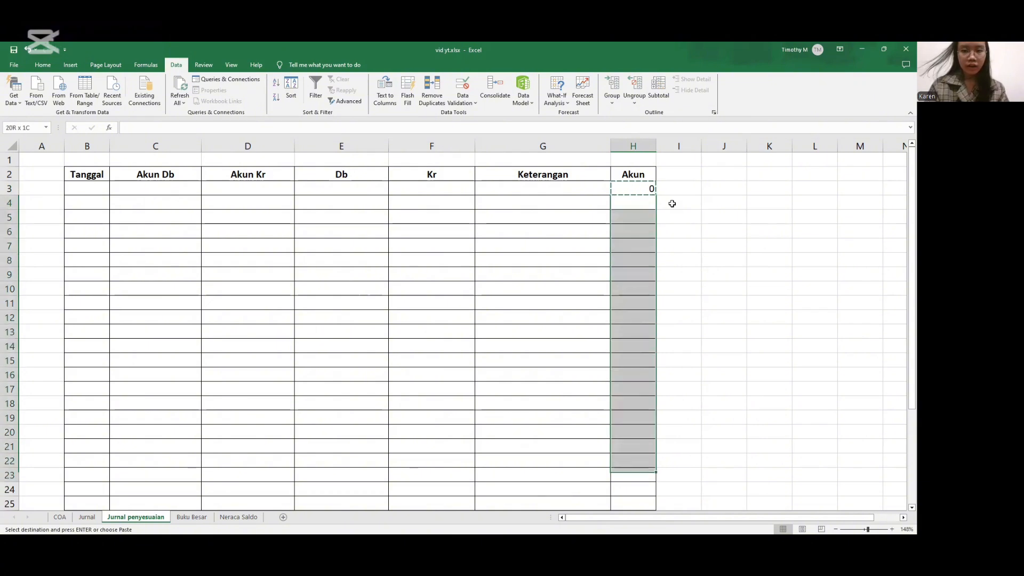
key(shift+Down)
key(shift+Down)
key(shift+Down)
key(shift+Down)
key(shift+Down)
key(shift+Down)
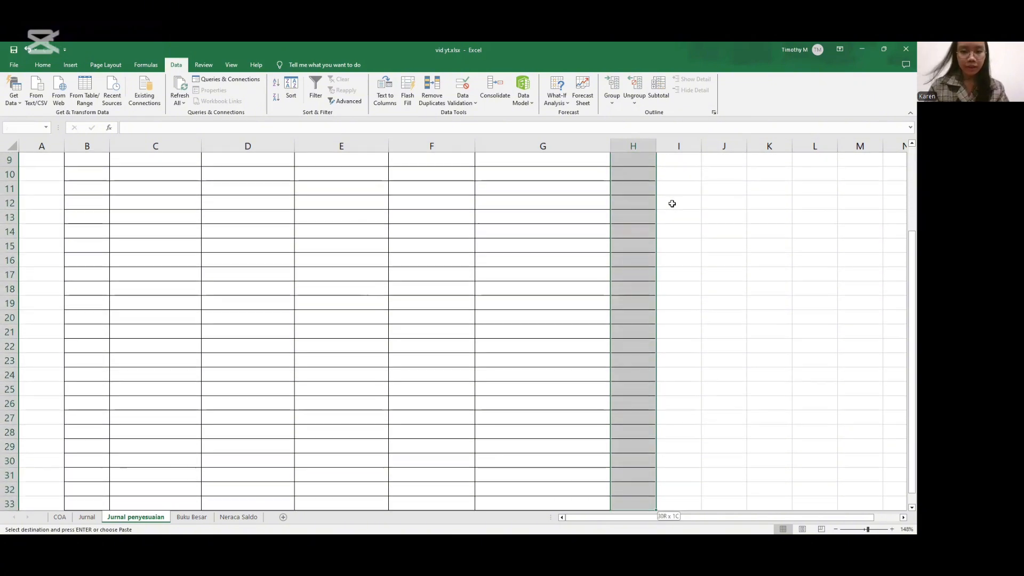
key(shift+Down)
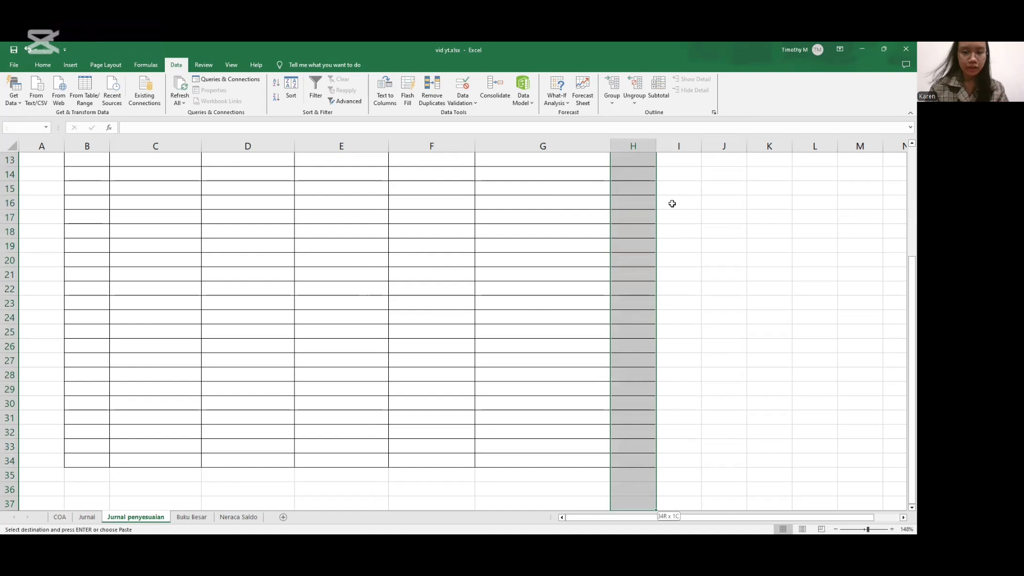
key(ctrl+v)
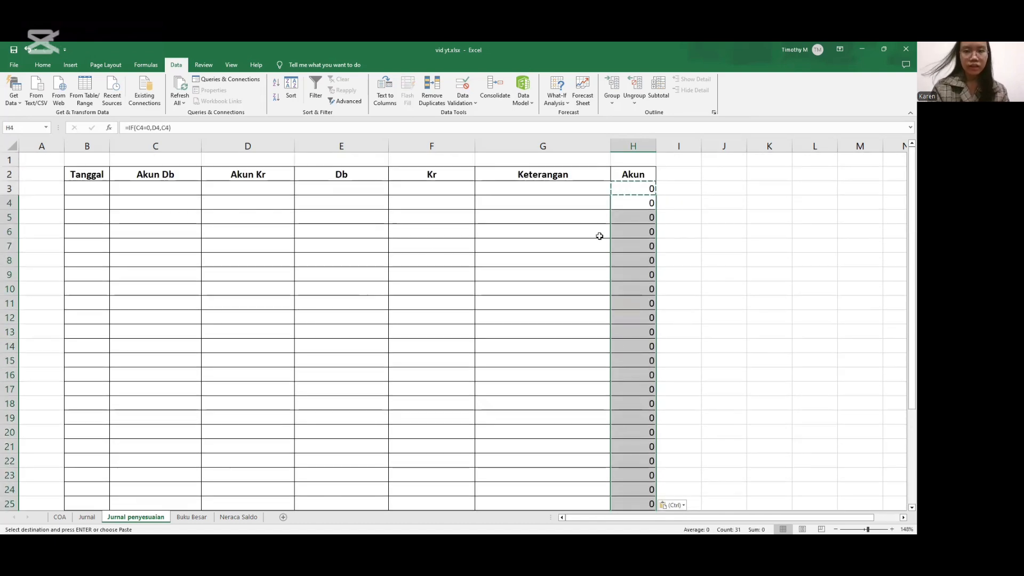
click(426, 249)
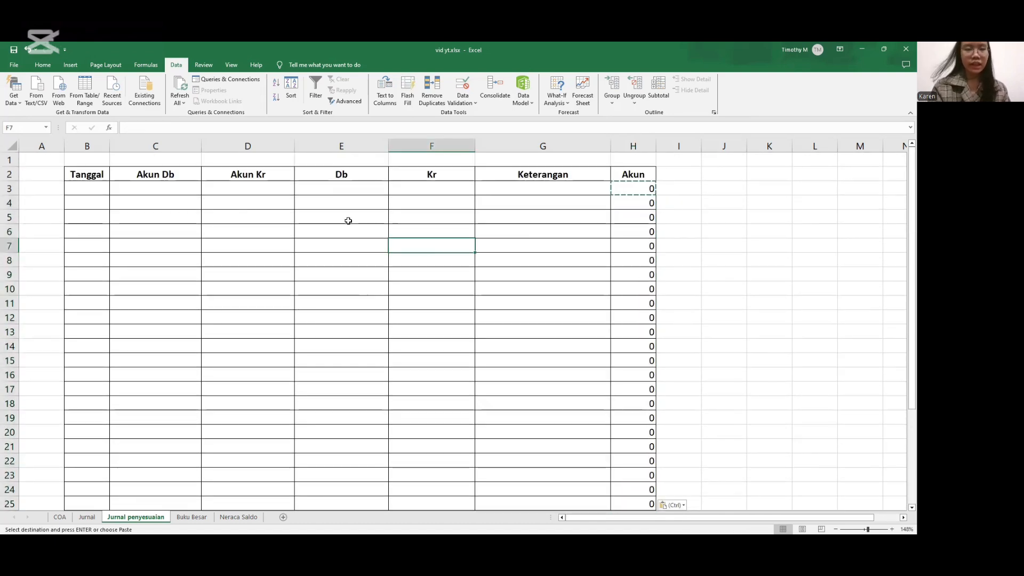
Enter 4648500 as the debit for Beban penyusutan in E3 and as the credit for Akumulasi penyusutan in F4.
click(80, 187)
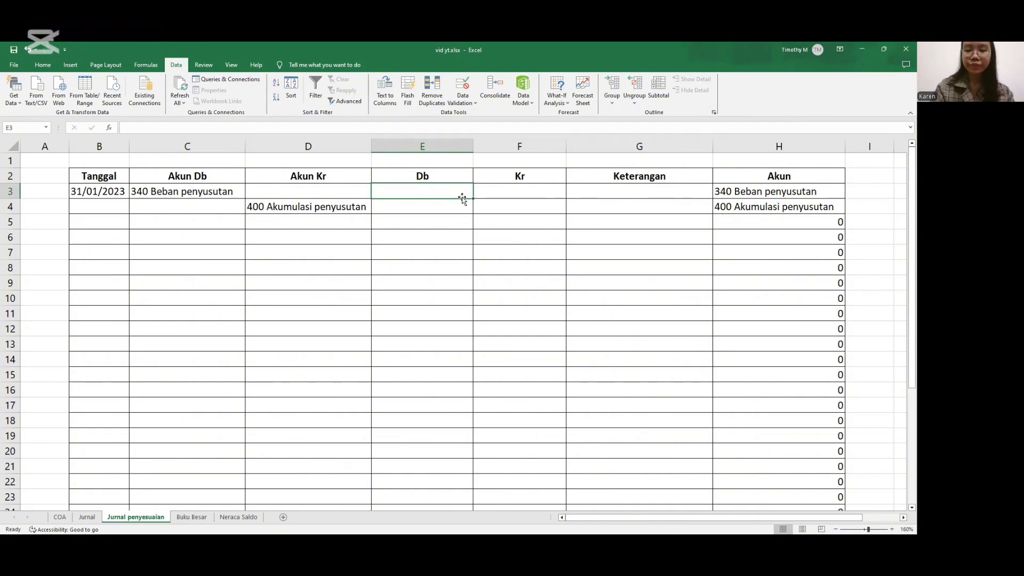
text(4)
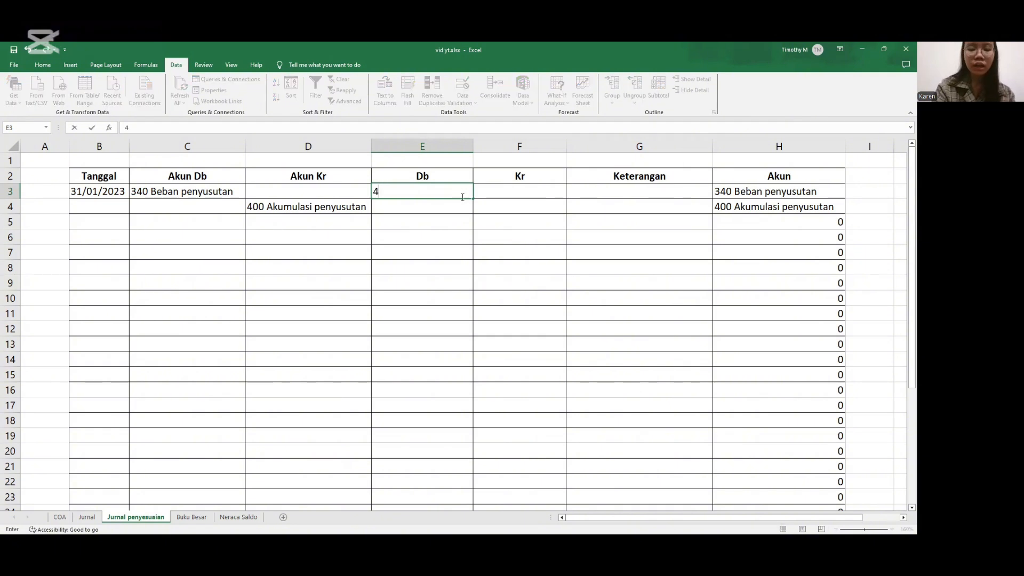
text(6485)
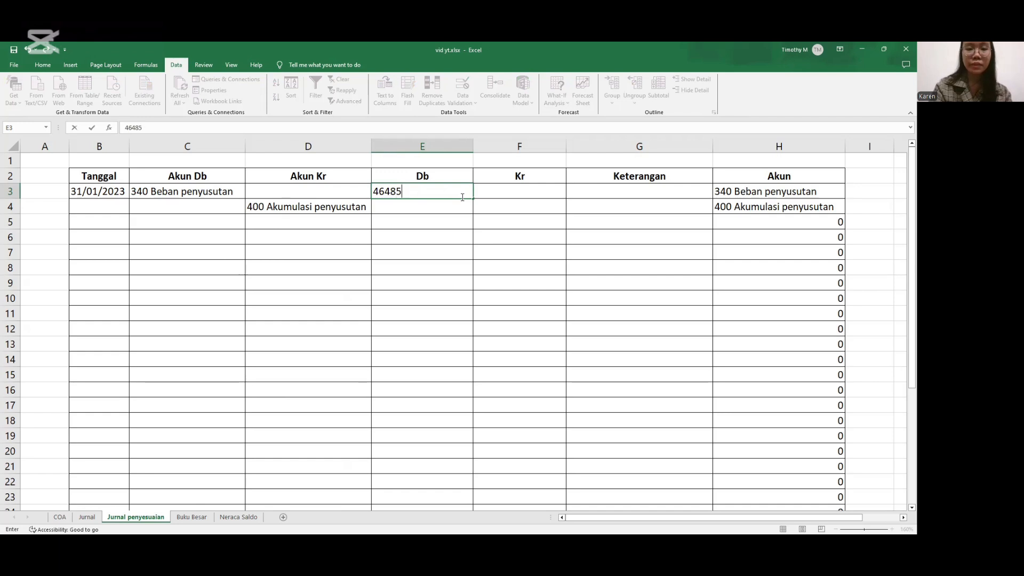
text(00)
key(Tab)
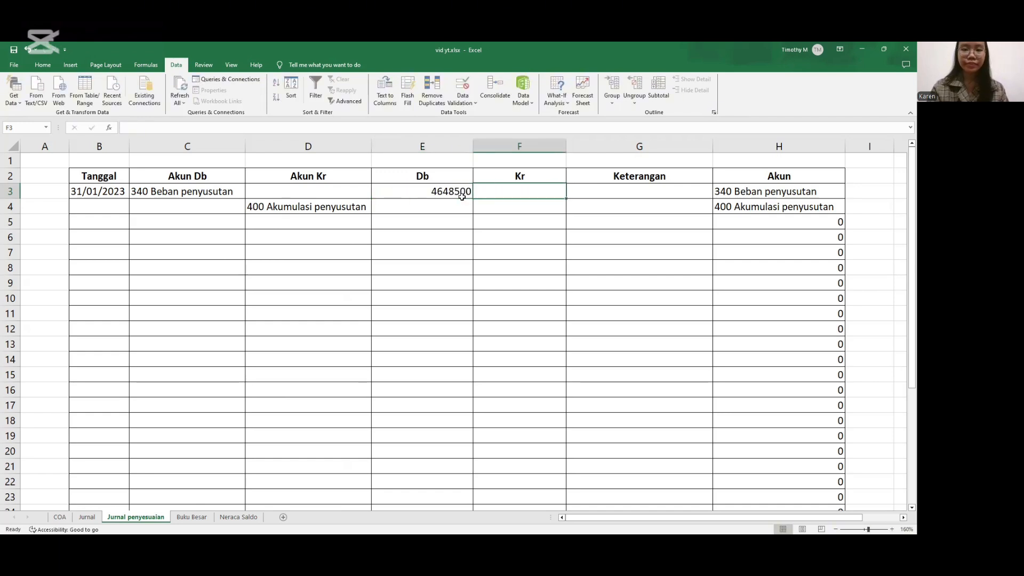
key(Down)
text(46)
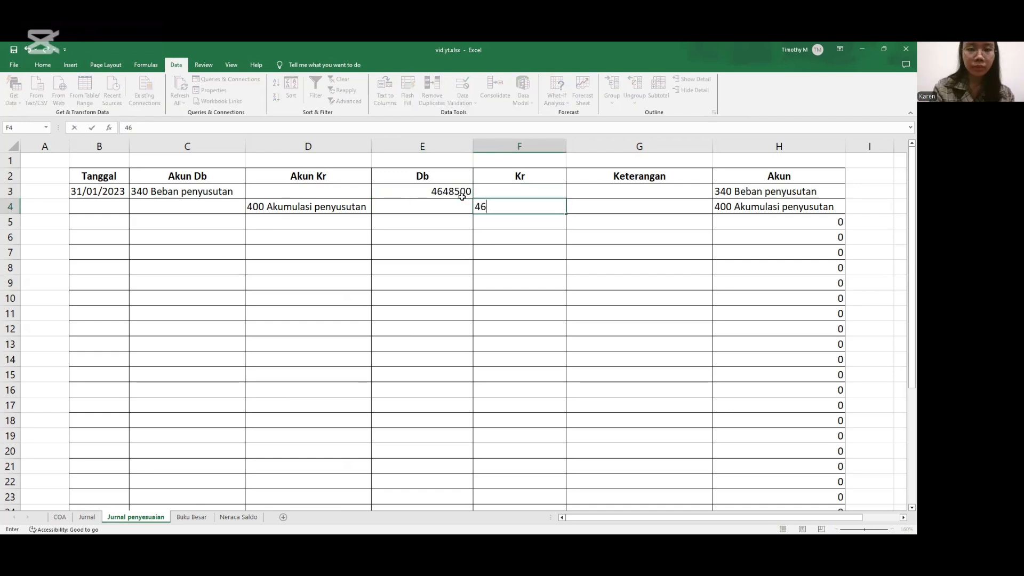
text(48500)
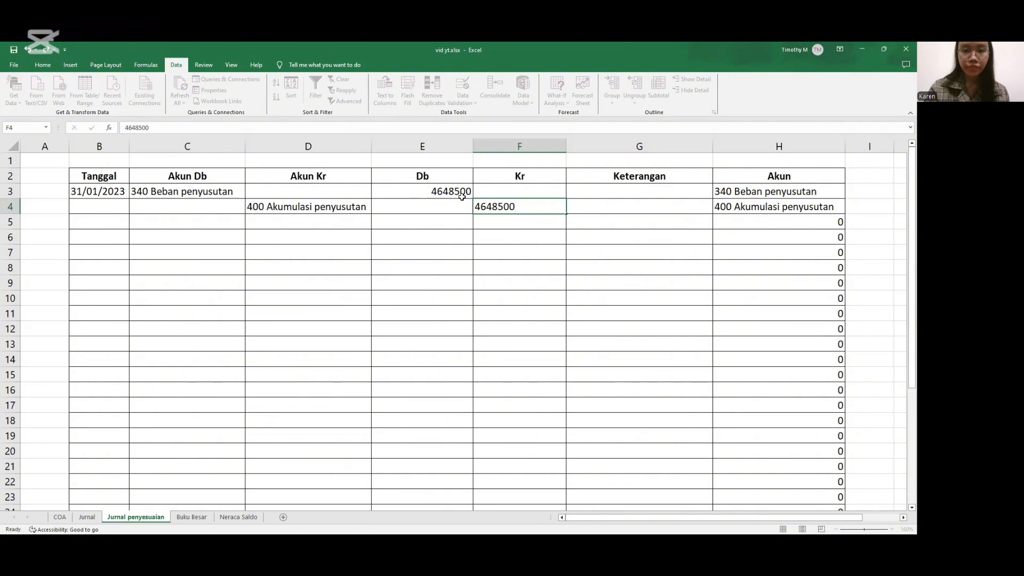
key(Return)
click(462, 196)
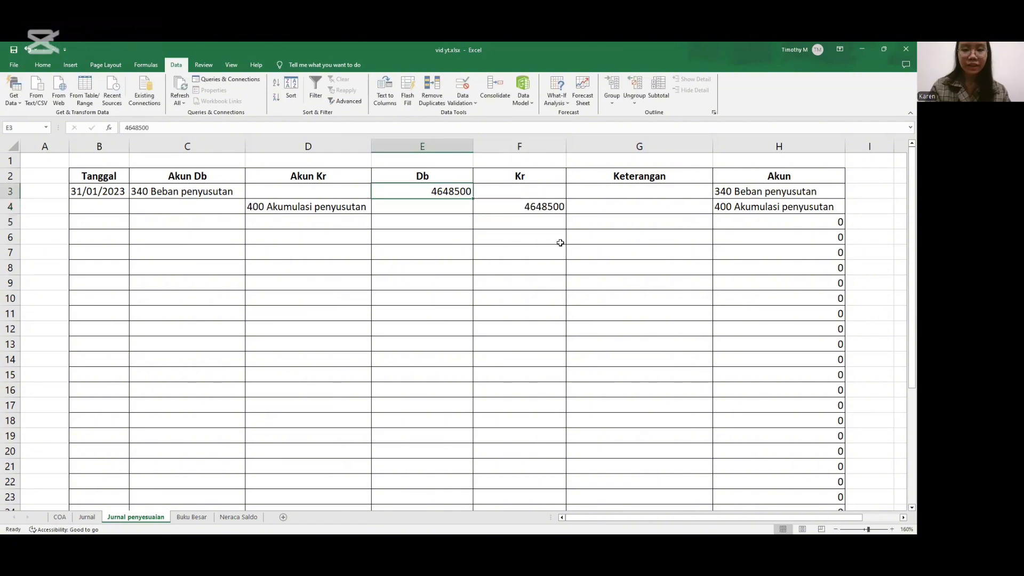
key(shift+Right)
key(ctrl+shift+Down)
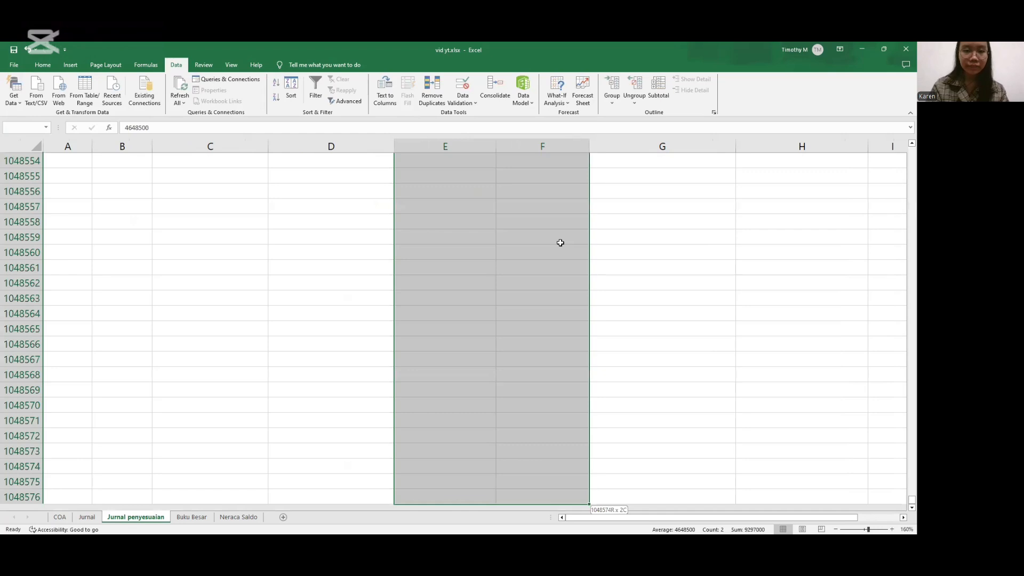
key(ctrl+shift+Up)
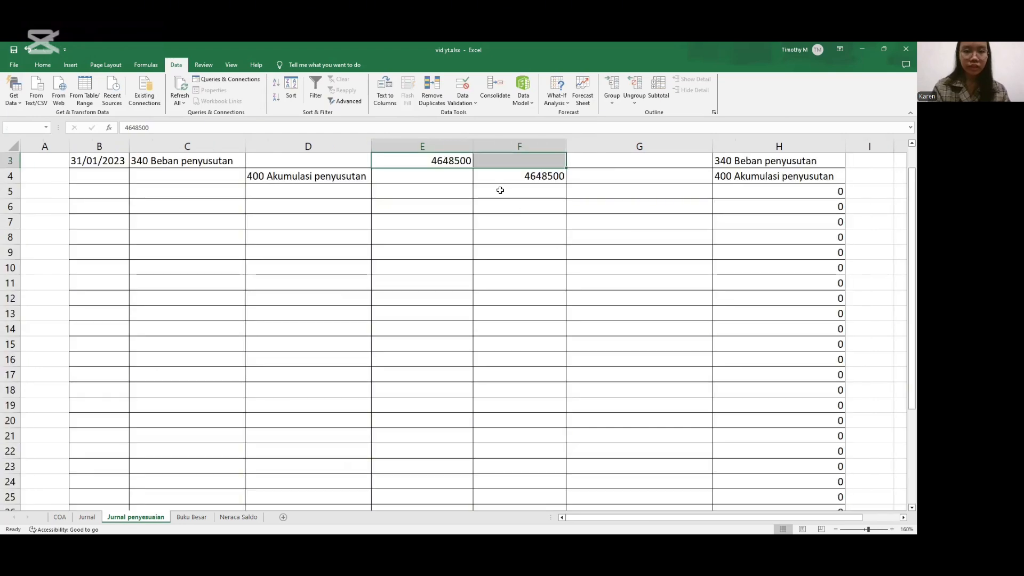
Format the Db and Kr cells E3:F34 as Accounting with the Rp English (Indonesia) currency.
click(449, 161)
key(shift+Right)
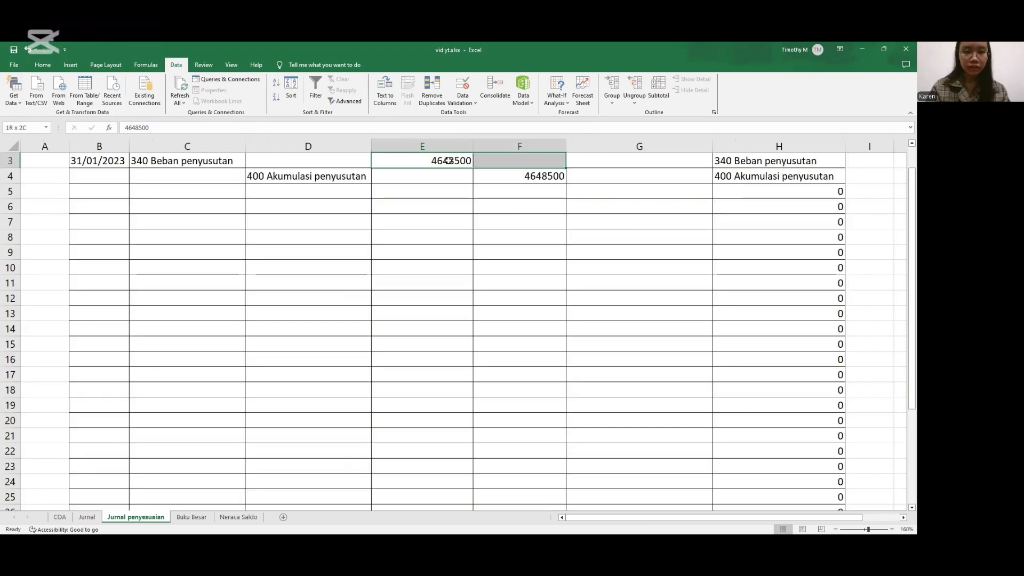
key(shift+Down)
key(shift+Down)
key(shift+Down)
key(shift+Down)
key(shift+Down)
key(shift+Down)
key(shift+Down)
key(shift+Down)
key(shift+Down)
key(shift+Down)
key(shift+Down)
key(shift+Down)
key(shift+Down)
key(shift+Down)
key(shift+Down)
key(shift+Down)
key(shift+Down)
key(shift+Down)
key(shift+Down)
key(shift+Down)
key(shift+Down)
key(shift+Down)
key(shift+Down)
key(shift+Down)
key(shift+Down)
key(shift+Down)
key(shift+Down)
key(shift+Down)
key(shift+Down)
key(shift+Down)
key(shift+Down)
key(shift+Down)
key(shift+Down)
key(shift+Down)
key(shift+Down)
key(shift+Down)
key(shift+Down)
key(shift+Down)
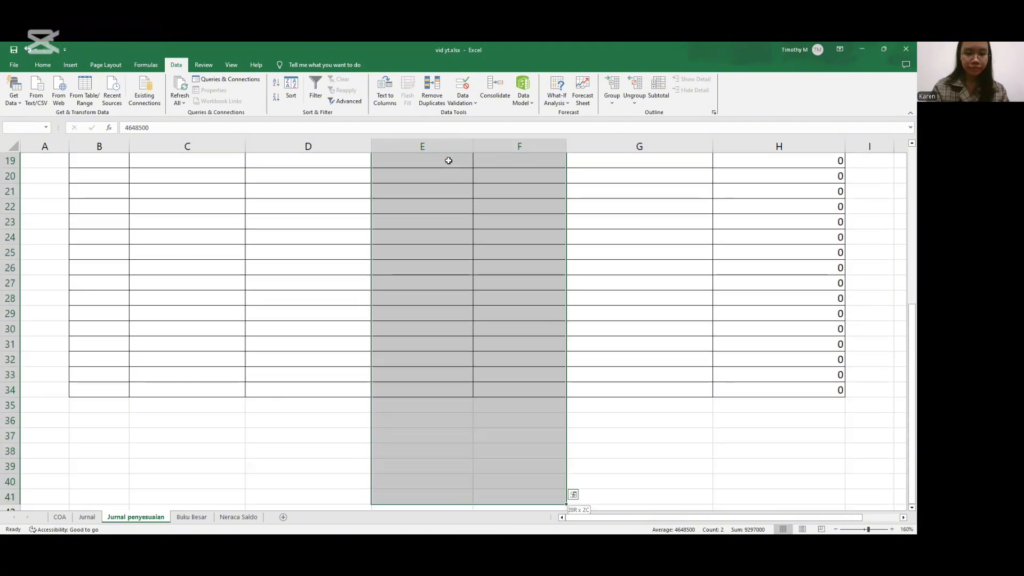
key(shift+Up)
key(shift+Up)
key(shift+Up)
key(shift+Up)
key(shift+Up)
key(shift+Up)
key(shift+Up)
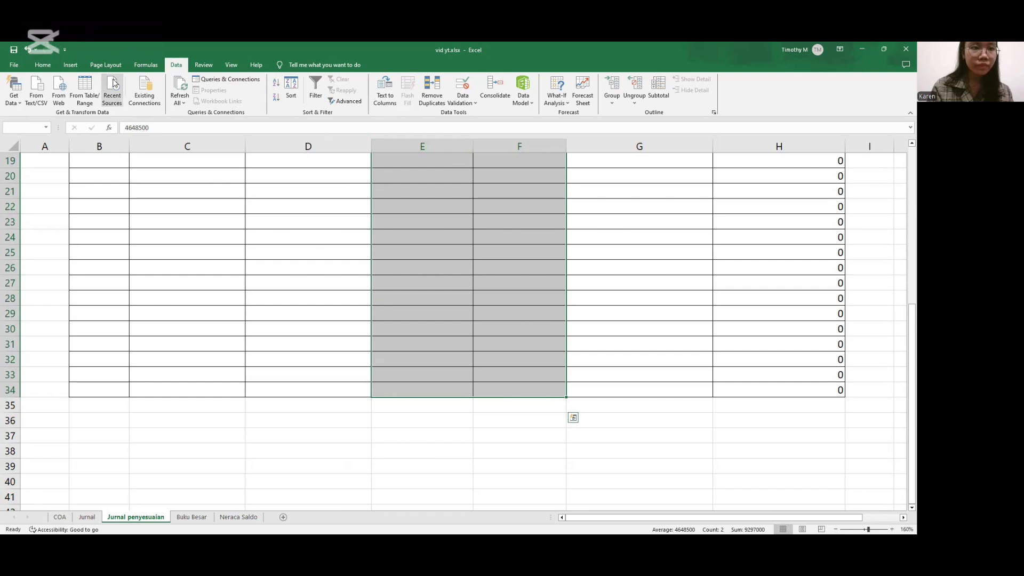
click(43, 66)
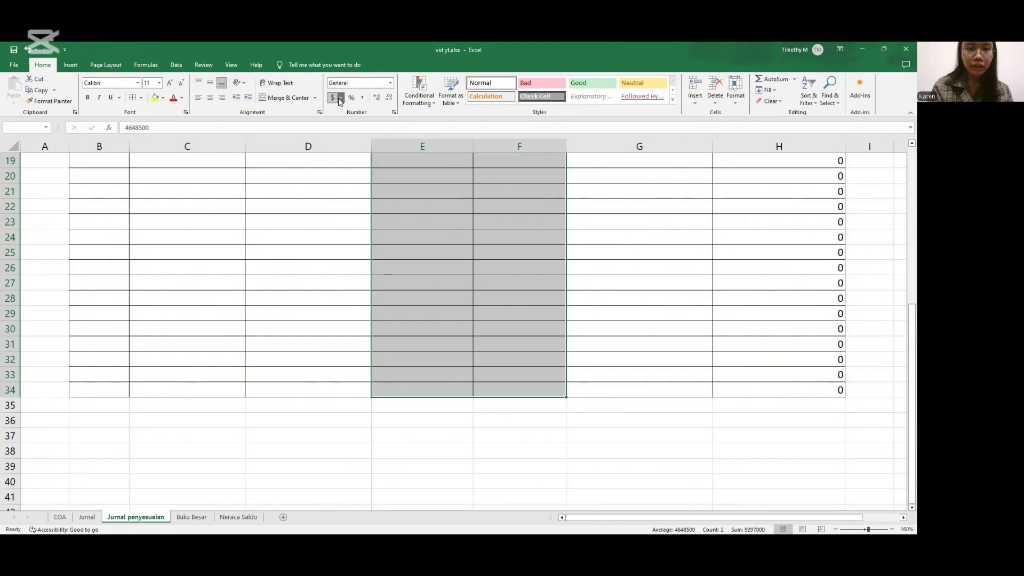
click(340, 99)
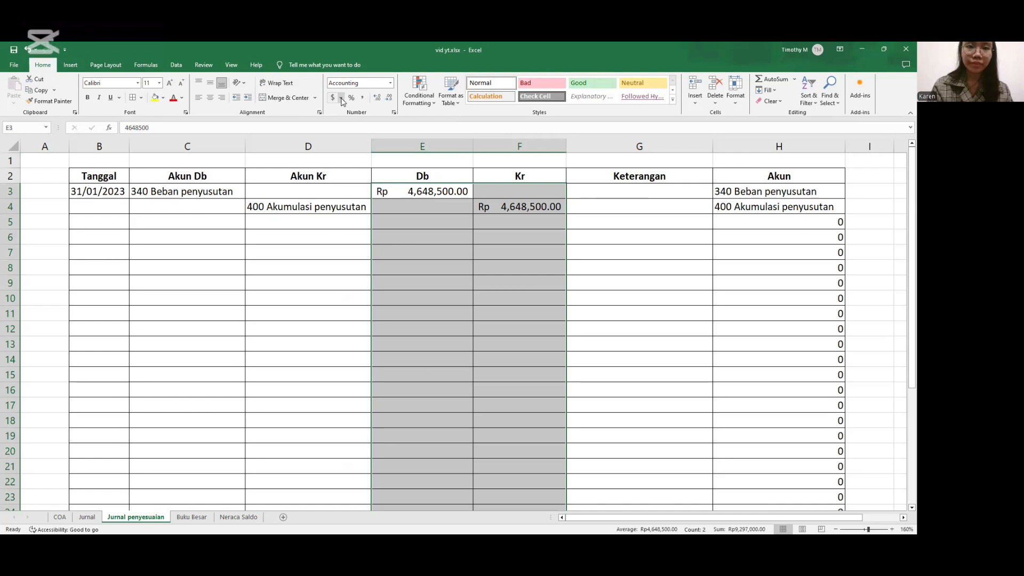
click(341, 98)
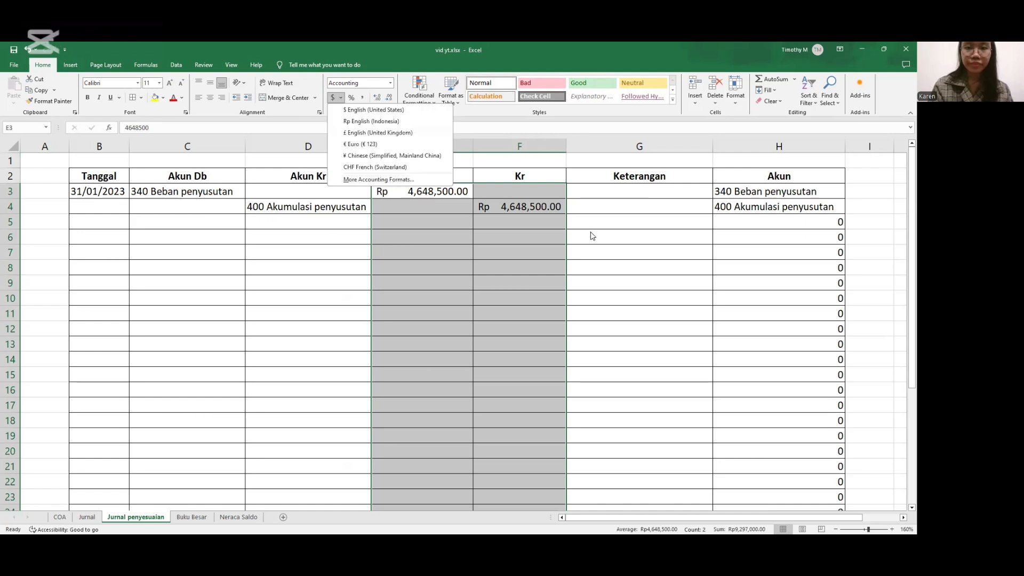
click(599, 196)
Enter the description "penyusutan peralatan" in the Keterangan cells G3 and G4.
click(603, 188)
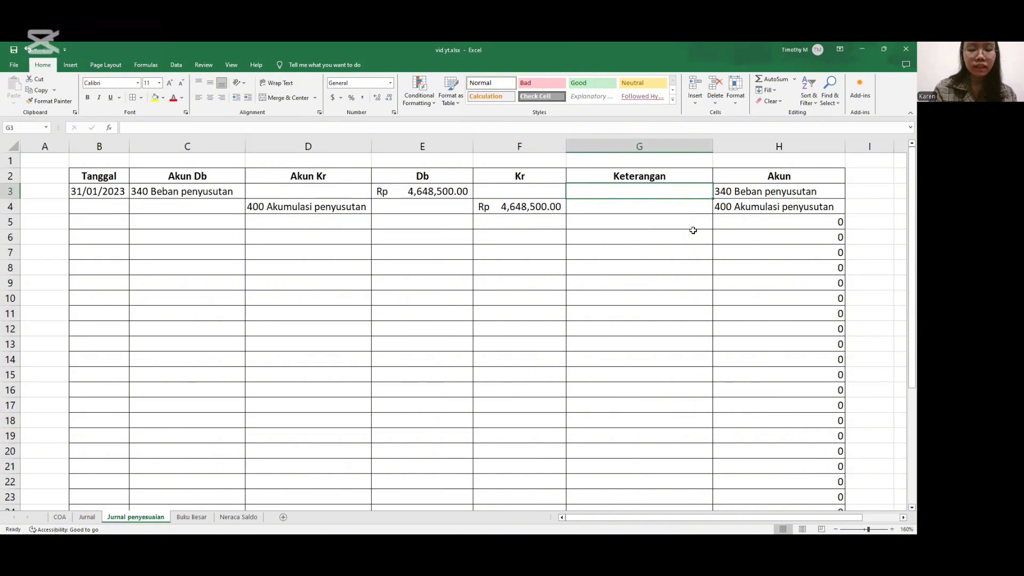
text(pwd)
key(BackSpace)
key(BackSpace)
text(enyusura)
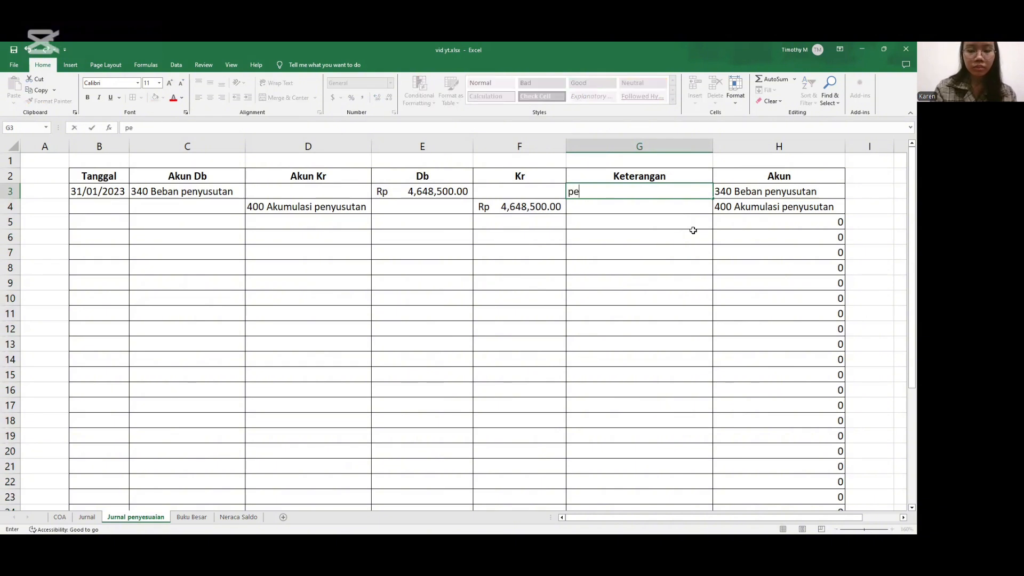
key(BackSpace)
key(BackSpace)
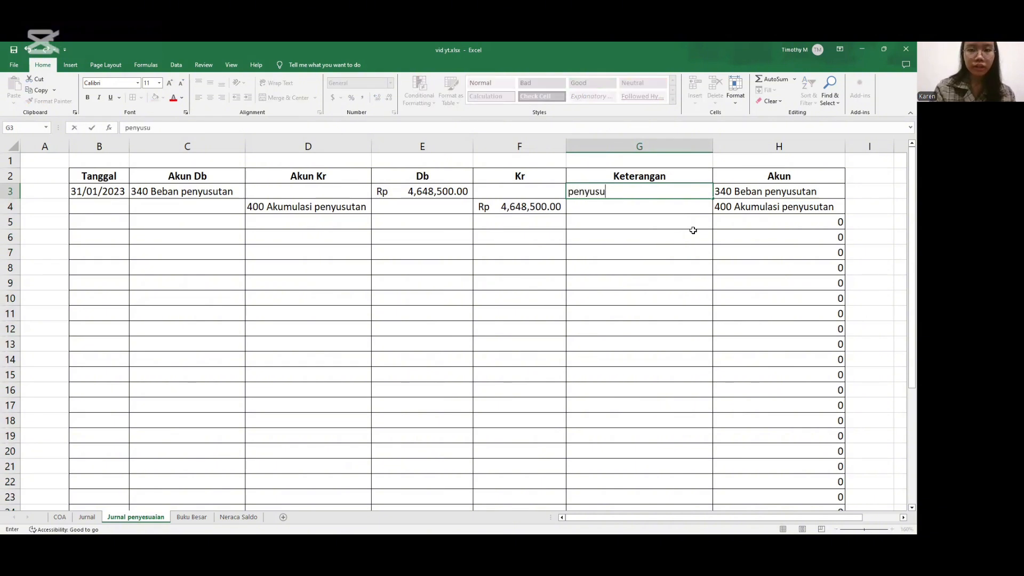
text(tan )
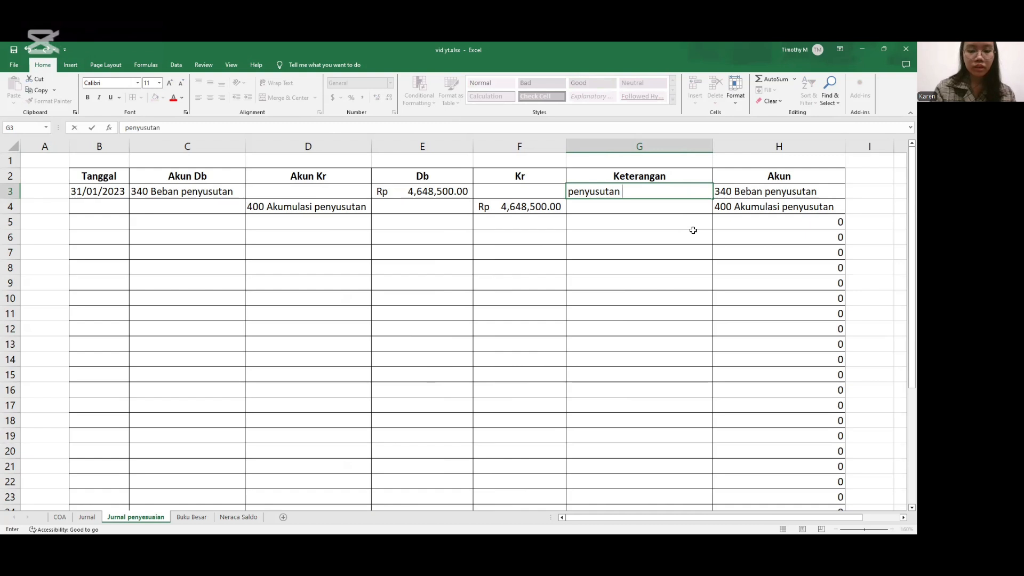
text(perlatan)
key(Return)
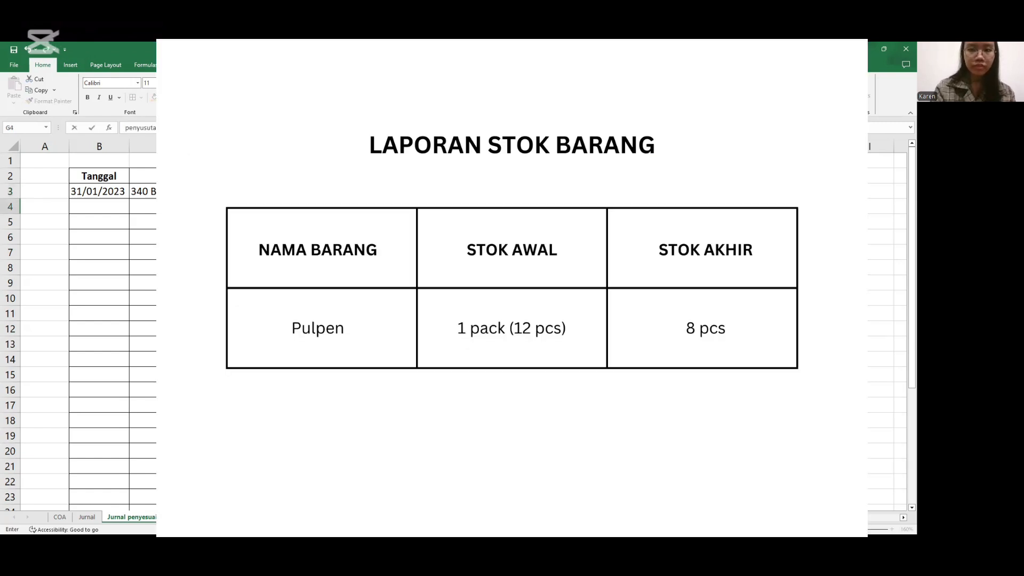
key(Down)
Enter the date 31/01/2023 in B5 and choose 345 Beban perlengkapan as the debit account in C5.
click(106, 225)
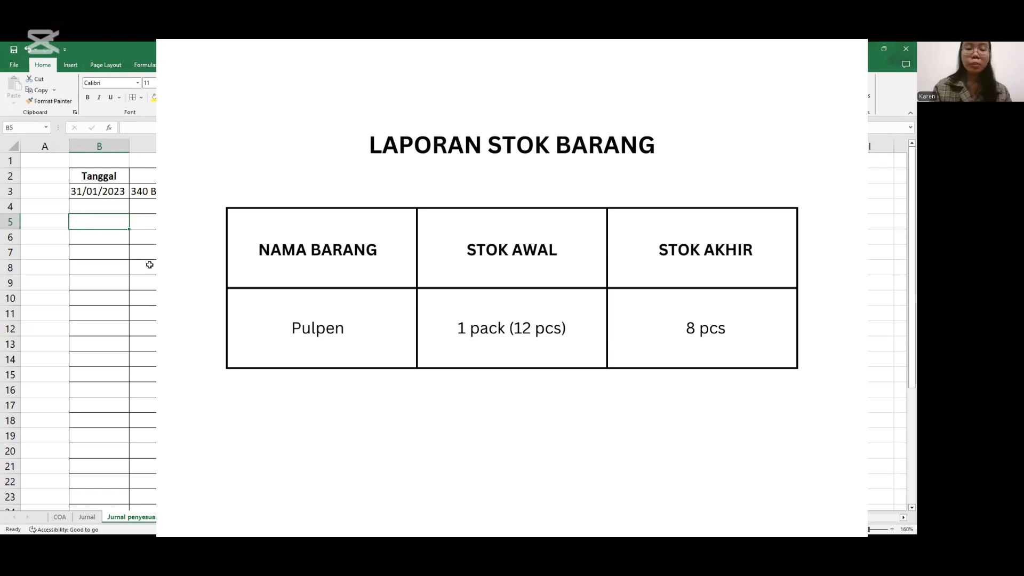
text(31)
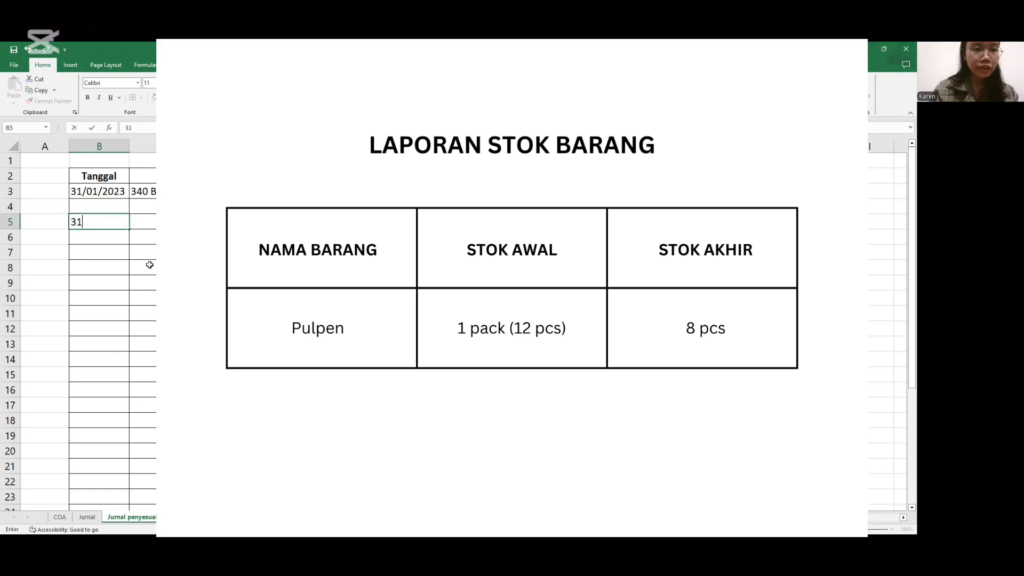
text(/01/)
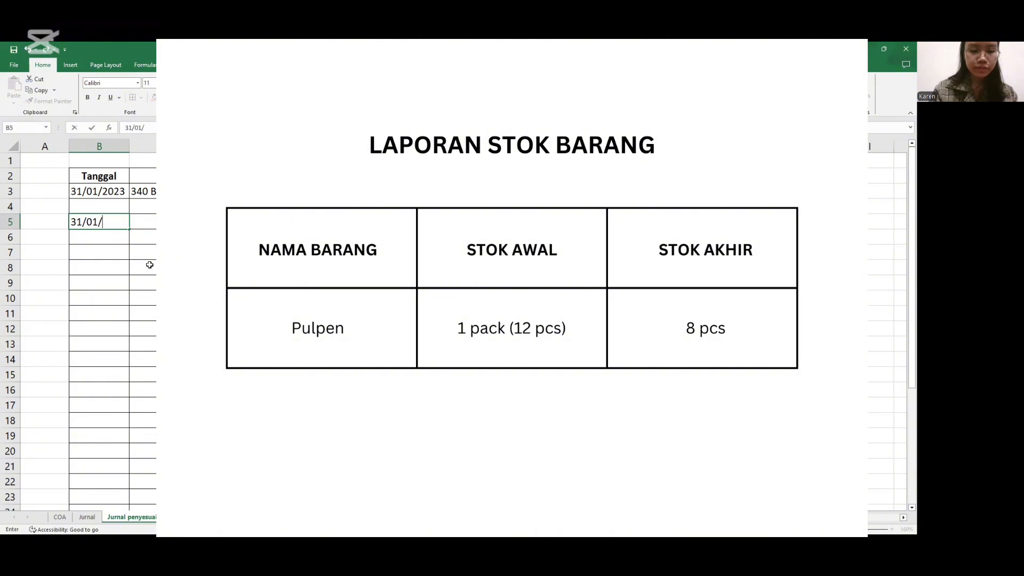
text(2023)
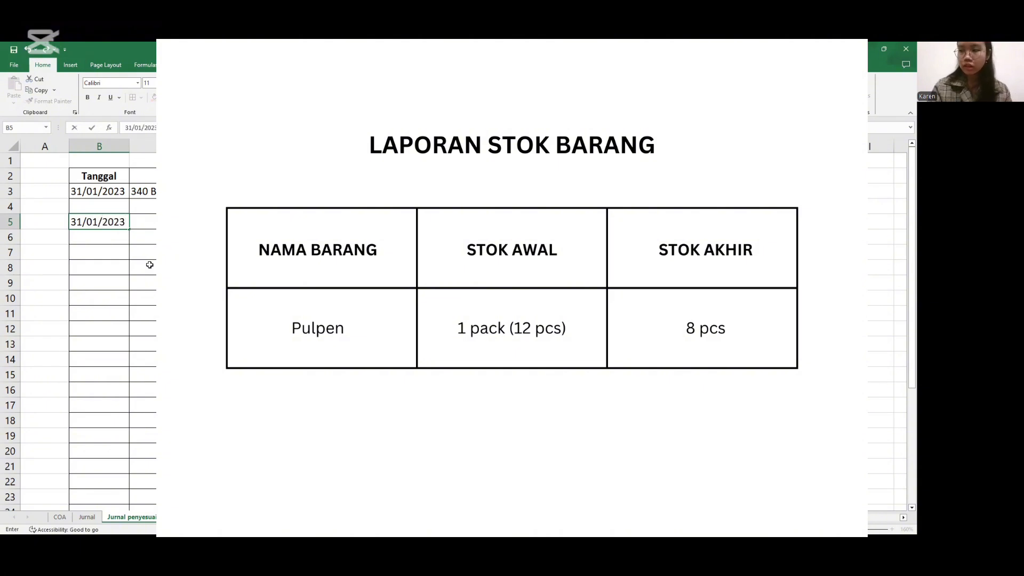
key(Tab)
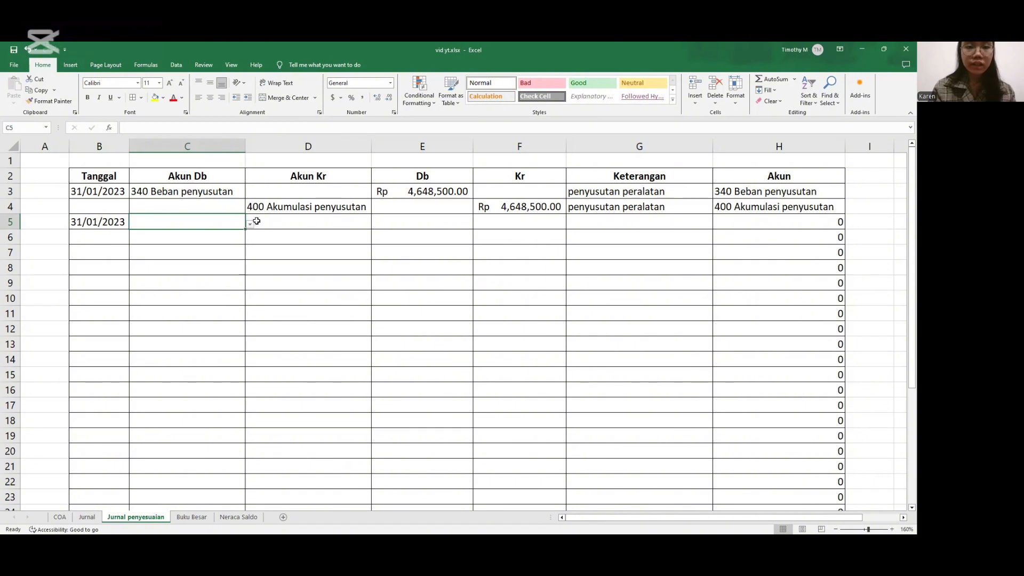
click(250, 225)
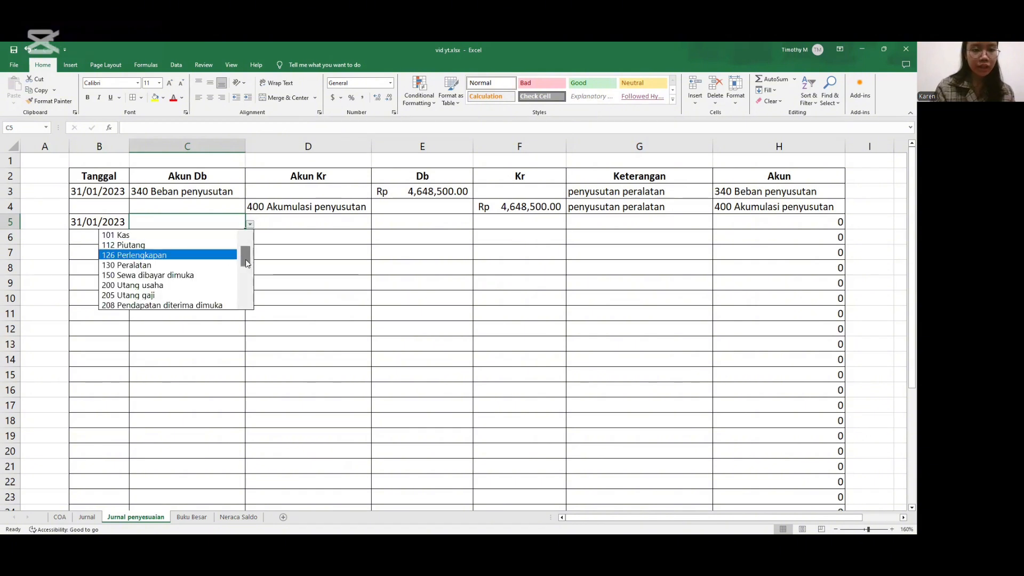
drag(246, 259, 246, 285)
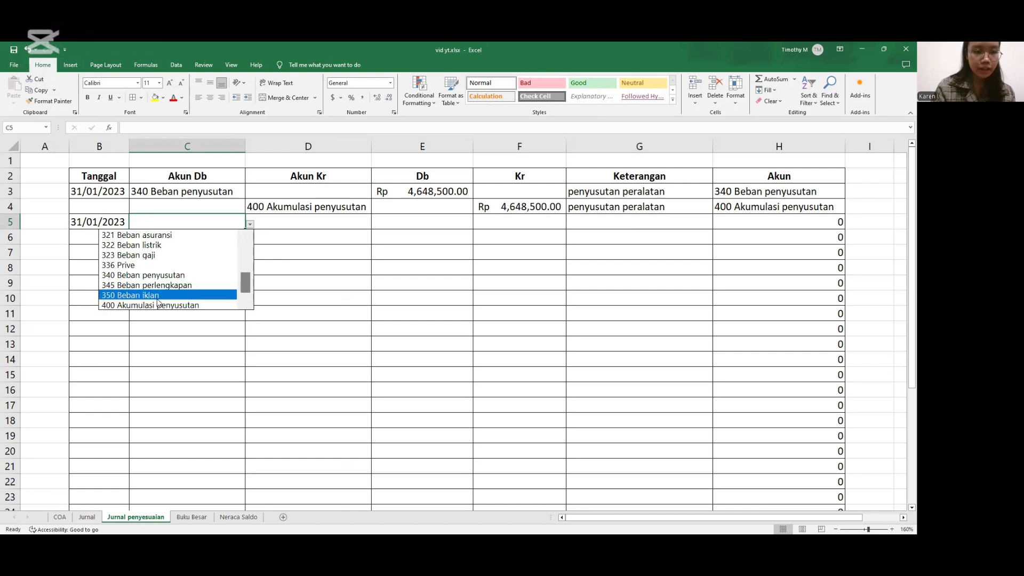
click(152, 285)
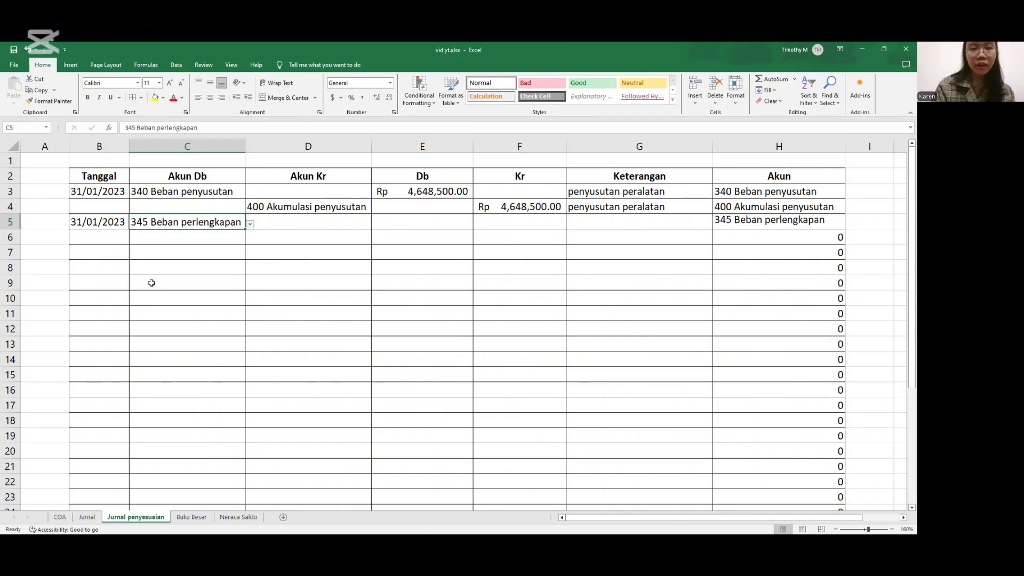
Choose 126 Perlengkapan as the credit account in D6.
click(311, 240)
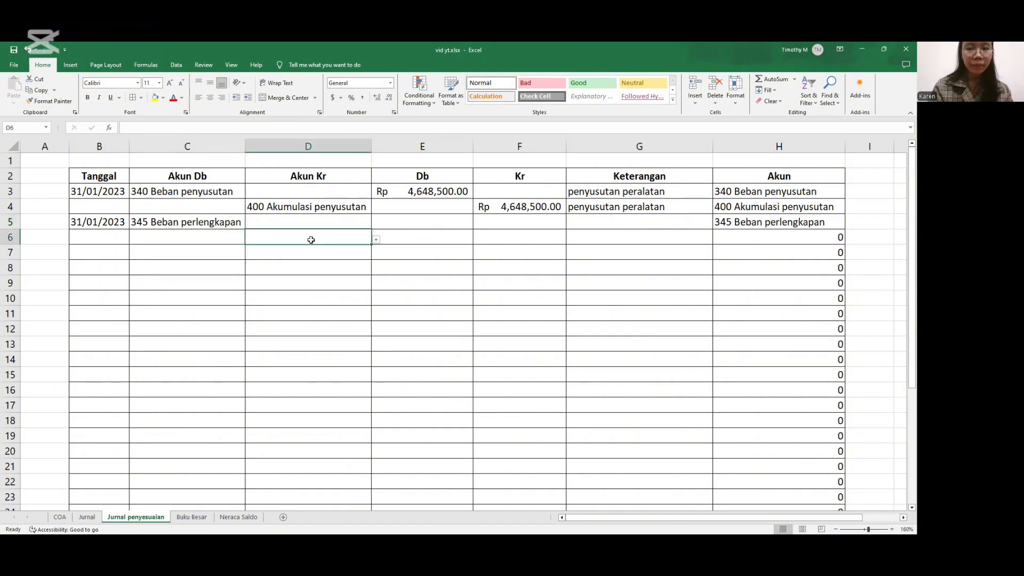
click(376, 241)
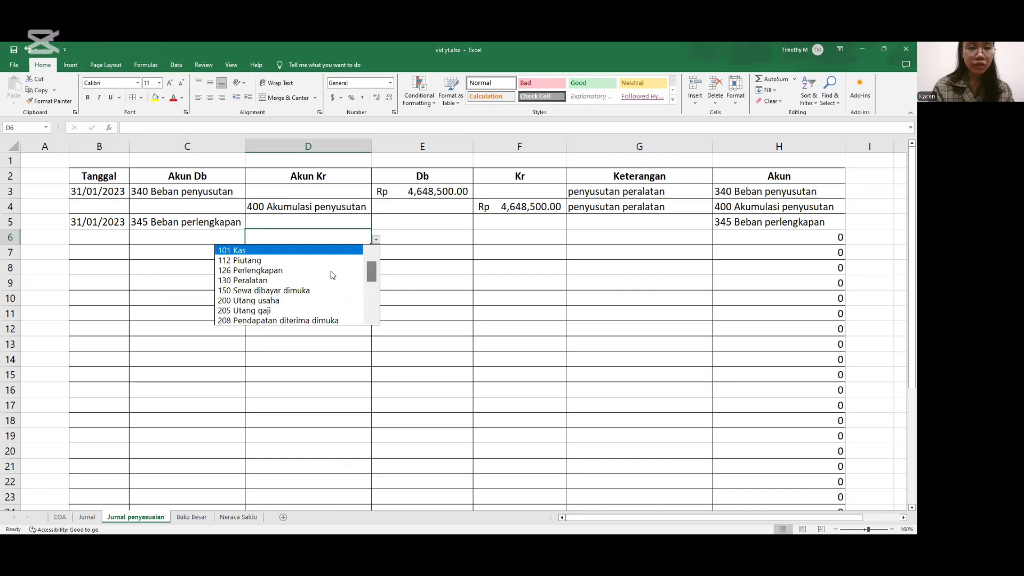
click(308, 272)
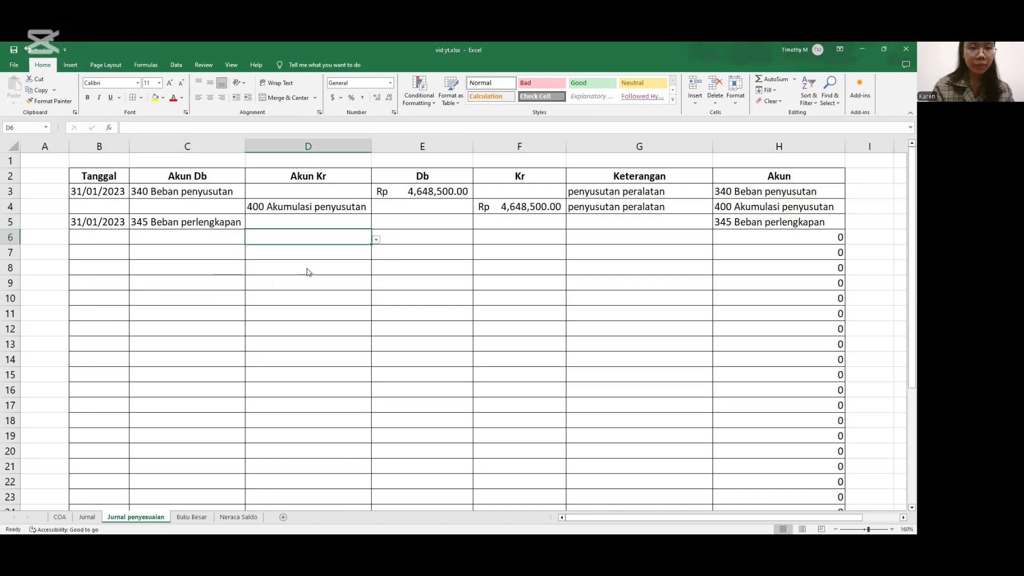
Enter 20000 as the debit in E5 and the credit in F6, with the description "Pulpen yang terpakai" in G5 and G6.
click(400, 223)
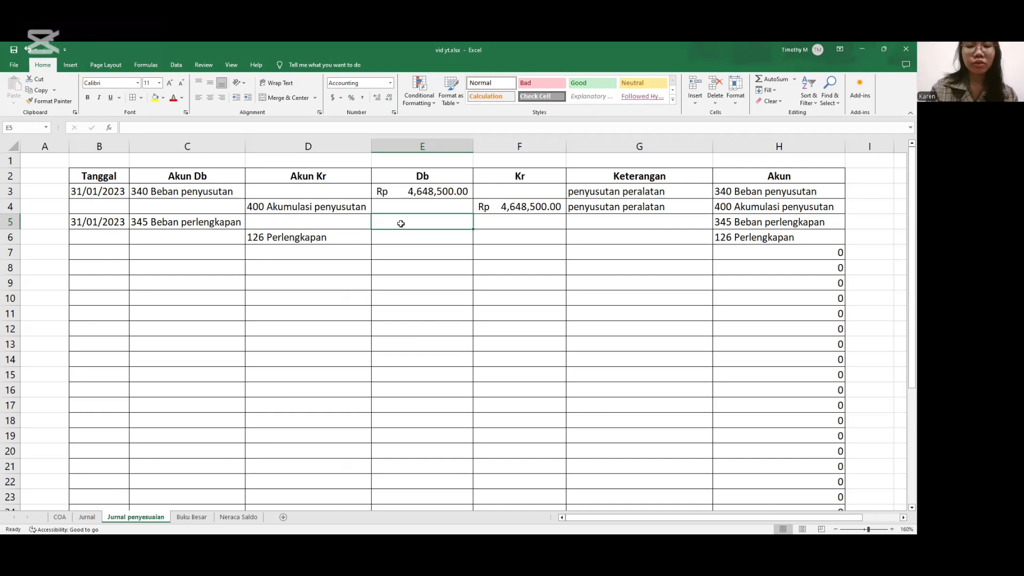
text(20,0000)
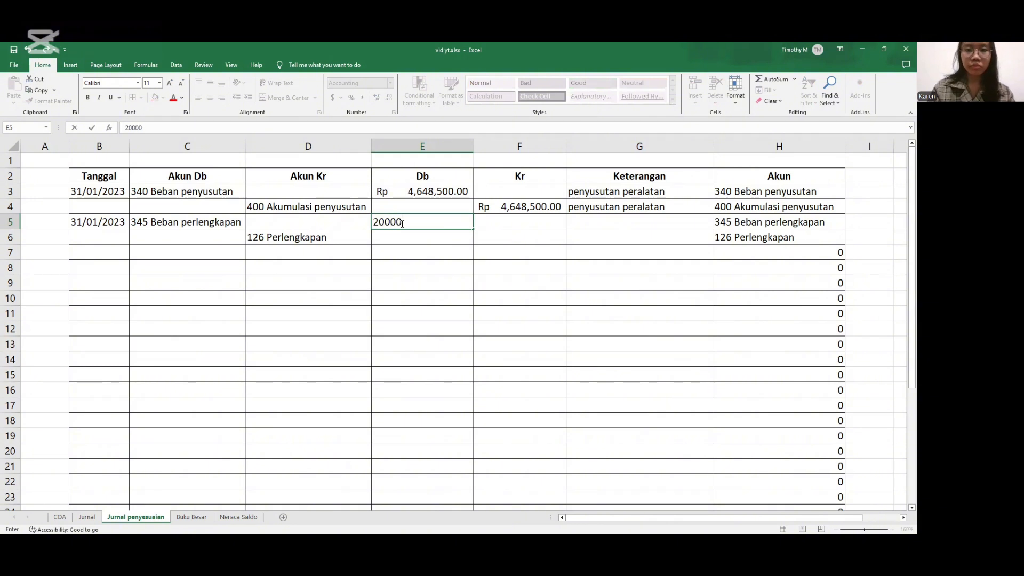
key(Tab)
key(Down)
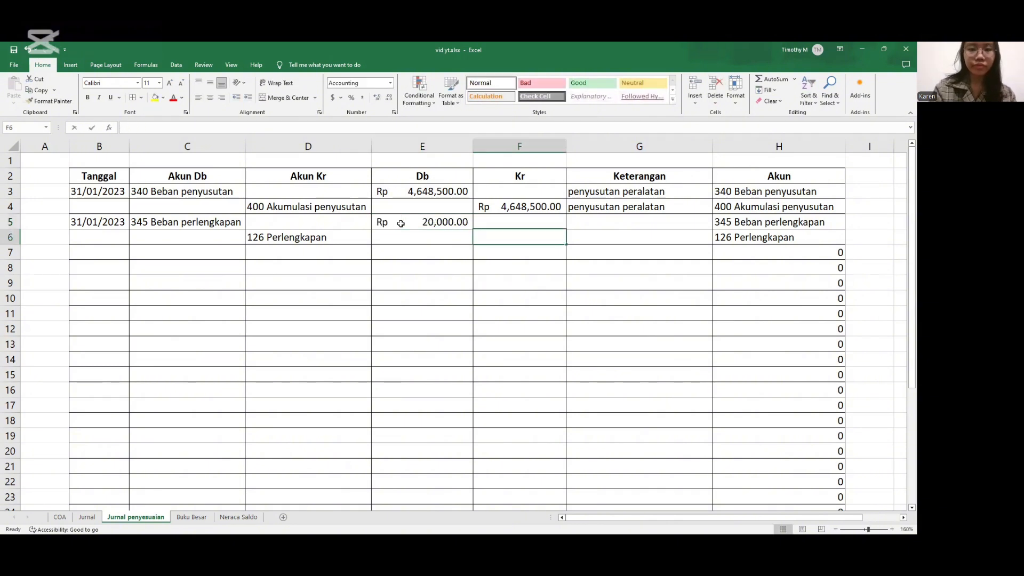
text(20000)
key(Tab)
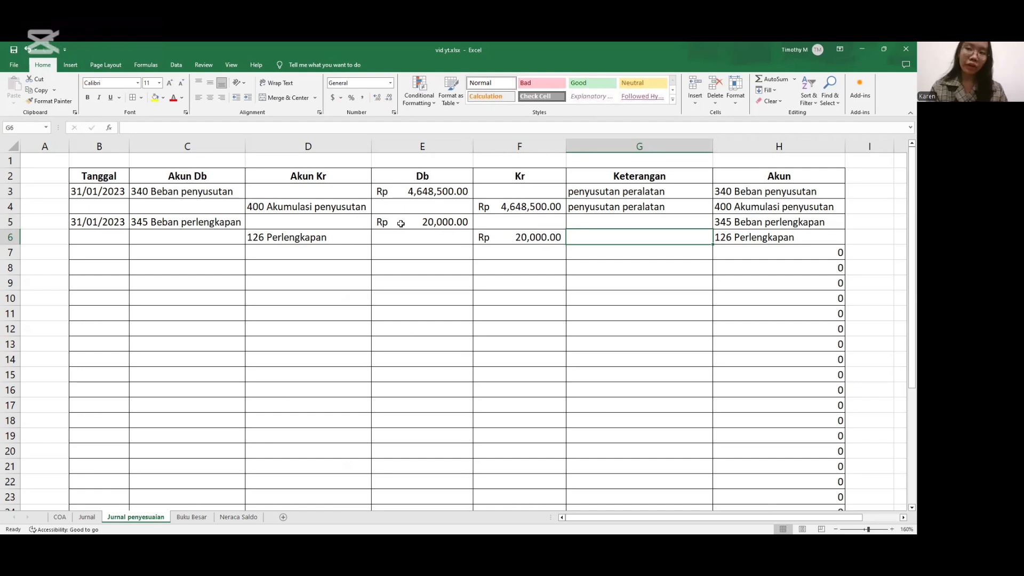
key(Up)
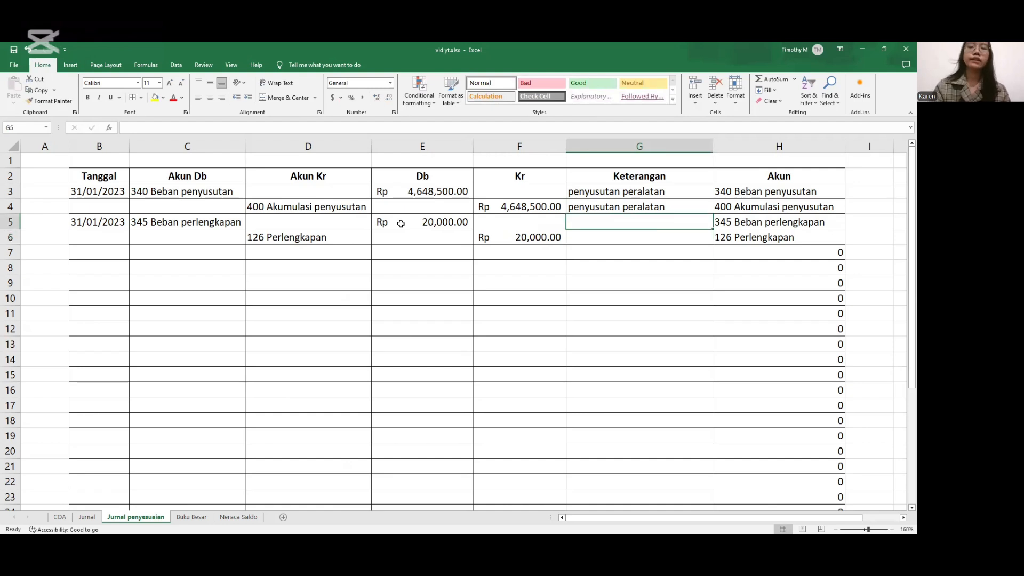
text(Pulpen ya)
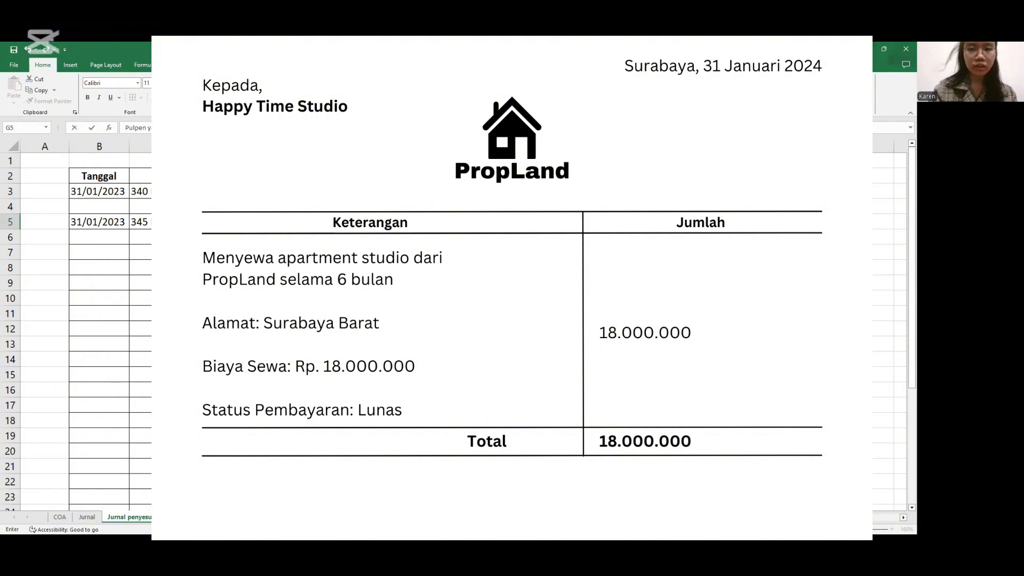
Enter the date 31/01/2023 in B7 and choose 150 Sewa dibayar dimuka as the debit account in C7.
click(88, 255)
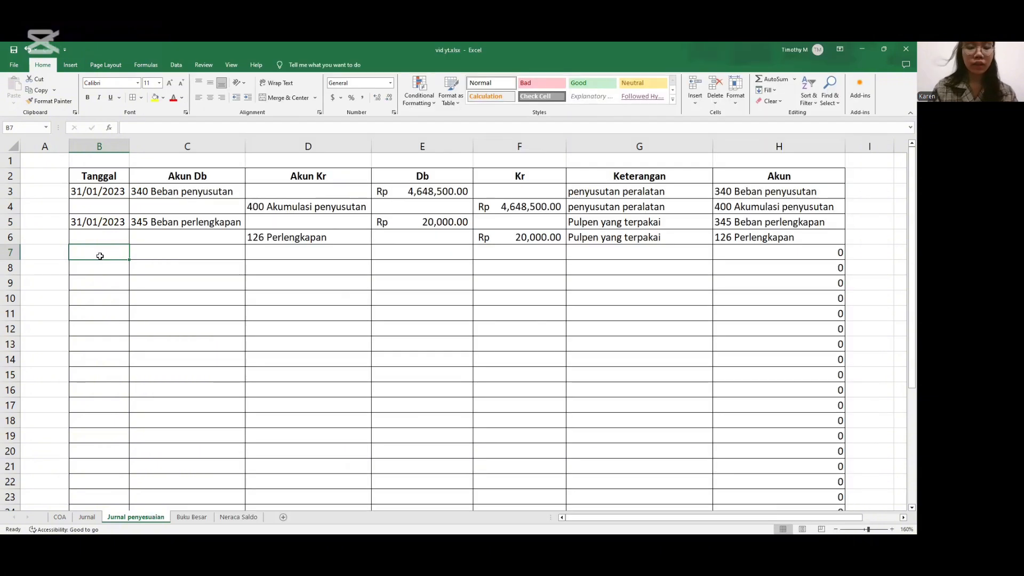
text(31/01)
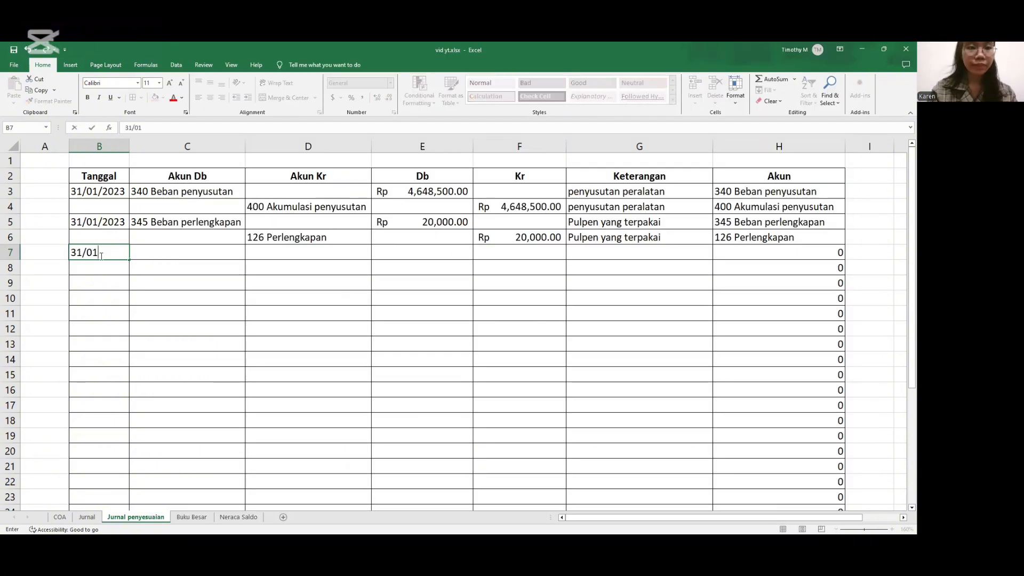
text(/2023)
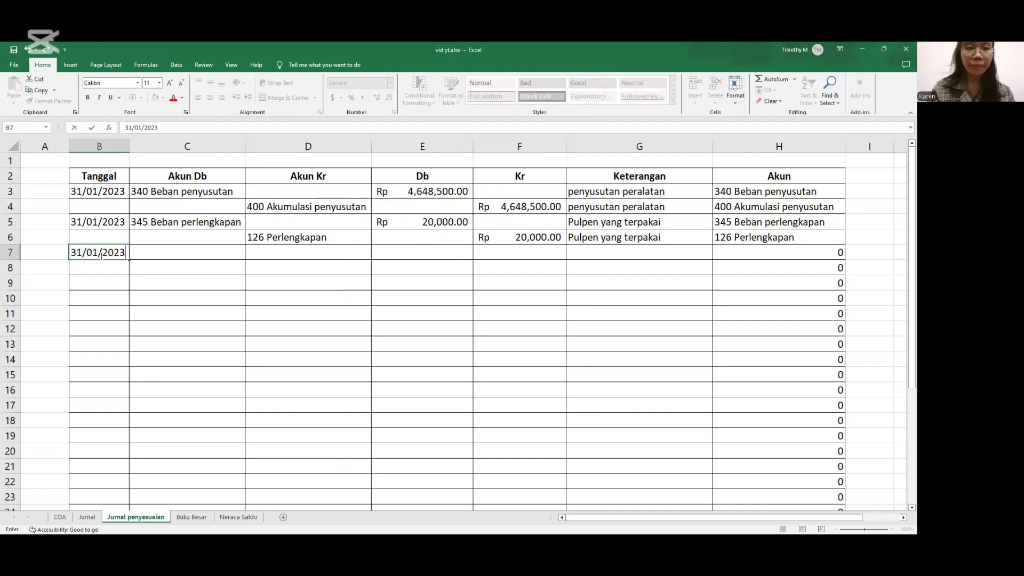
key(Tab)
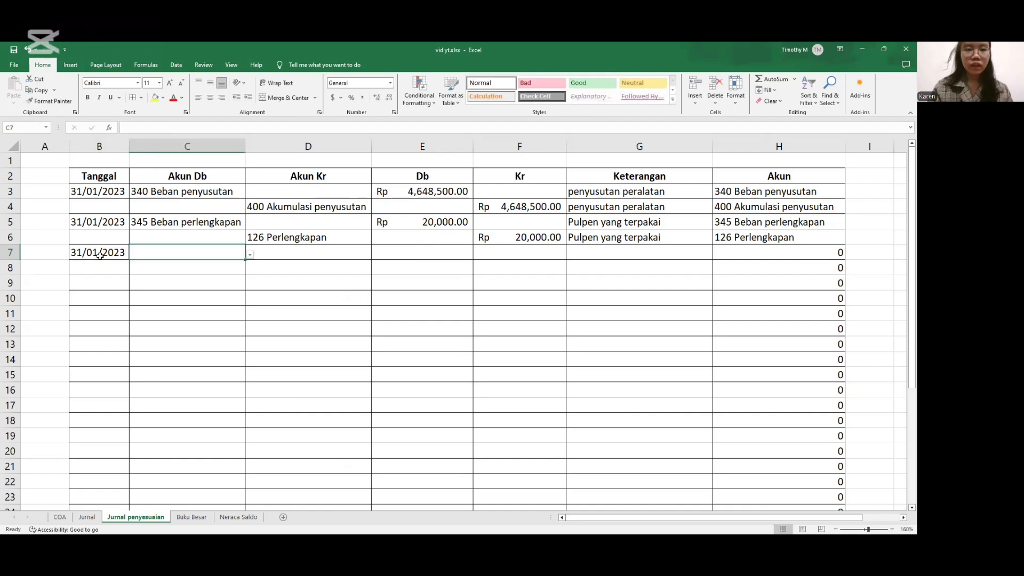
click(249, 255)
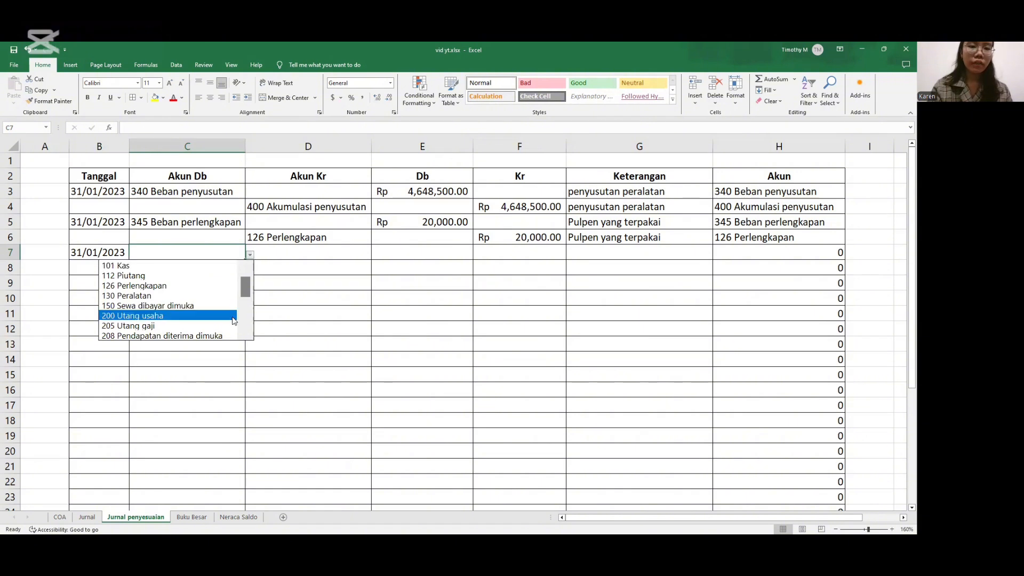
click(176, 308)
Choose 101 Kas as the credit account in D8.
click(313, 272)
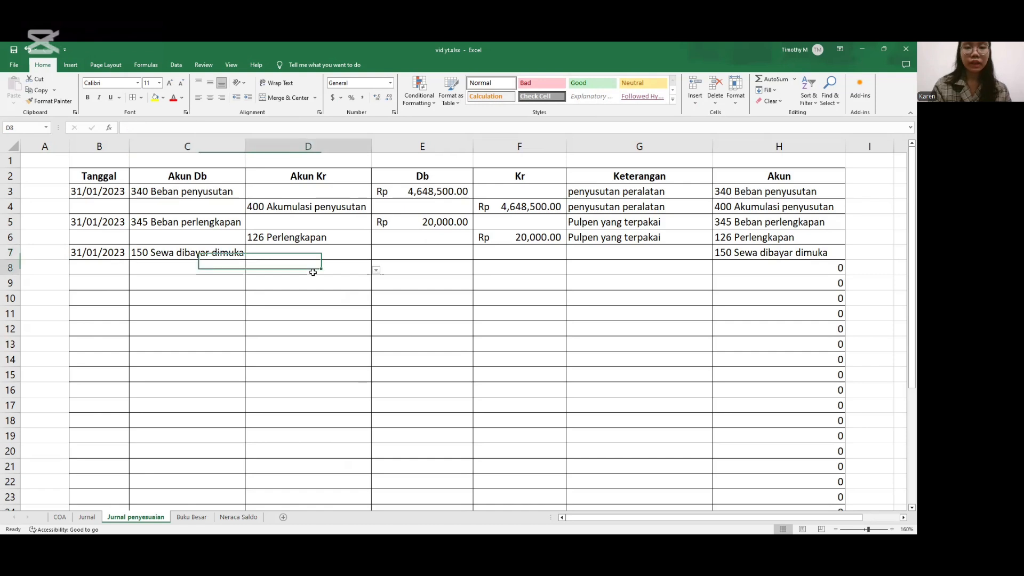
click(376, 270)
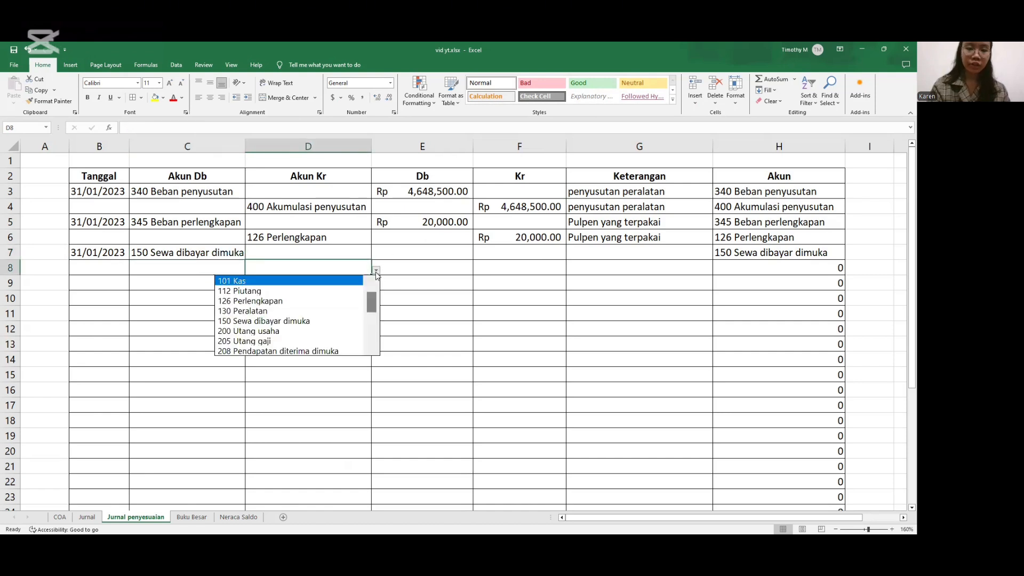
click(338, 281)
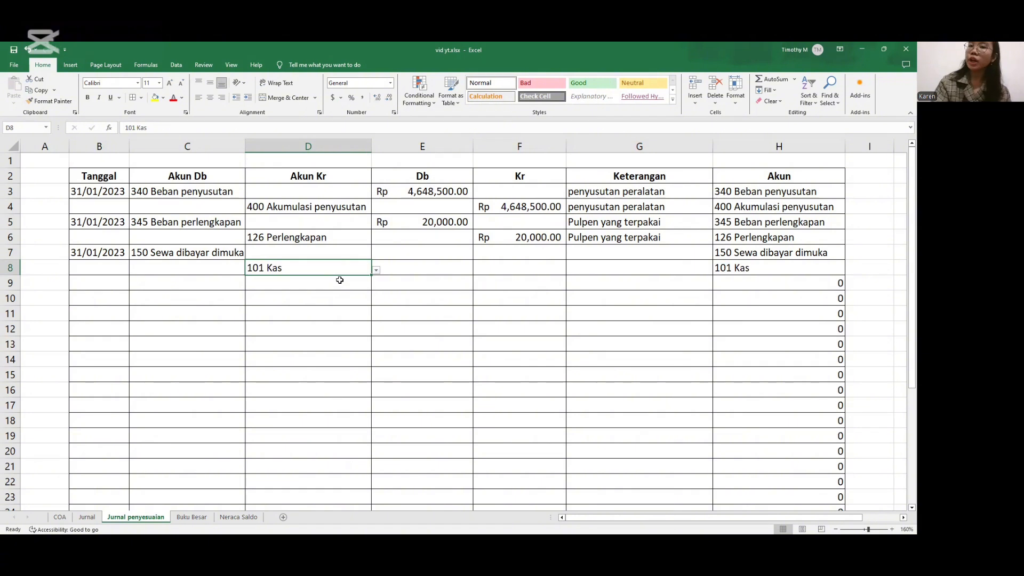
Enter 18000000 as the debit for Sewa dibayar dimuka in E7 and as the credit for Kas in F8.
click(410, 255)
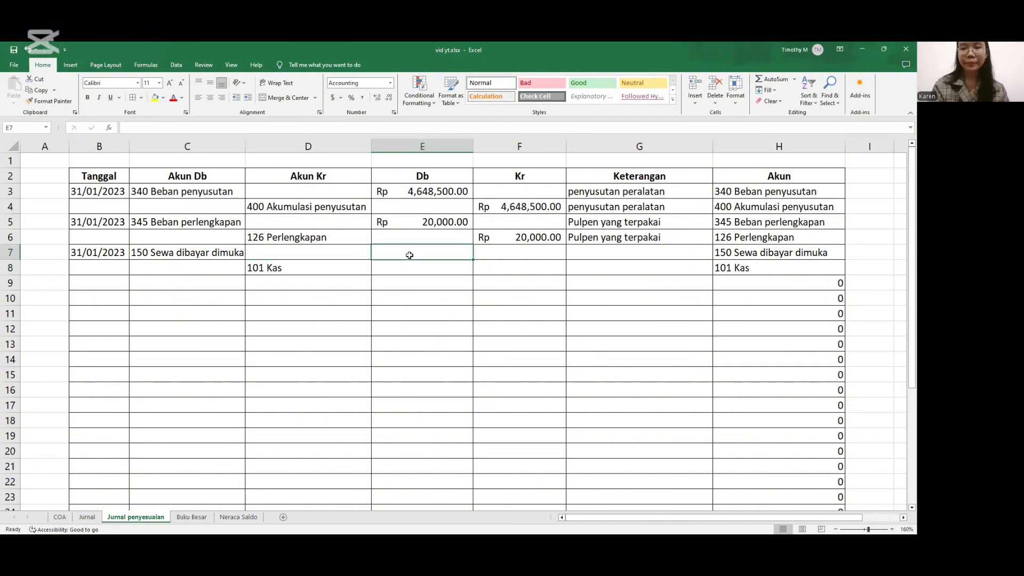
text(18000000)
click(485, 270)
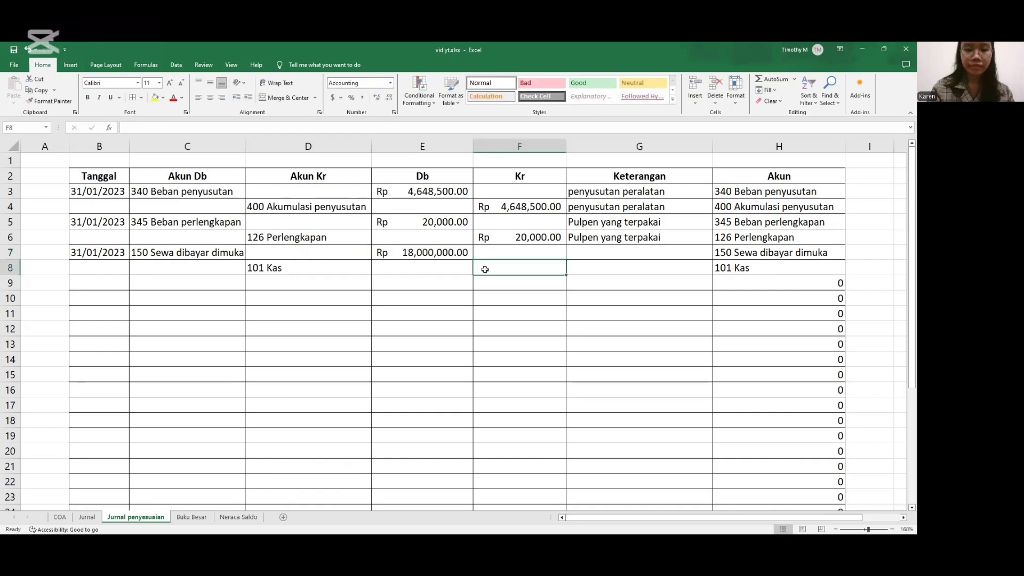
text(18000000)
Enter the description "Menyewa apartment" in the Keterangan cells G7 and G8.
click(600, 255)
text(Menyewa apartment)
key(Return)
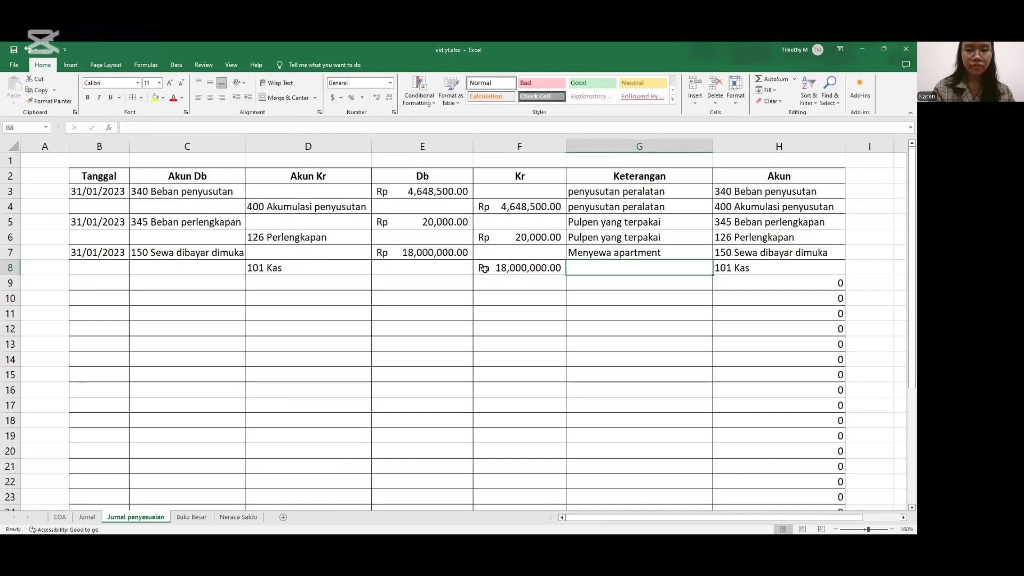
text(Menyewa apartment)
key(Return)
Enter the date 31/01/2023 in B9 and choose 101 Kas as the debit account in C9.
click(87, 284)
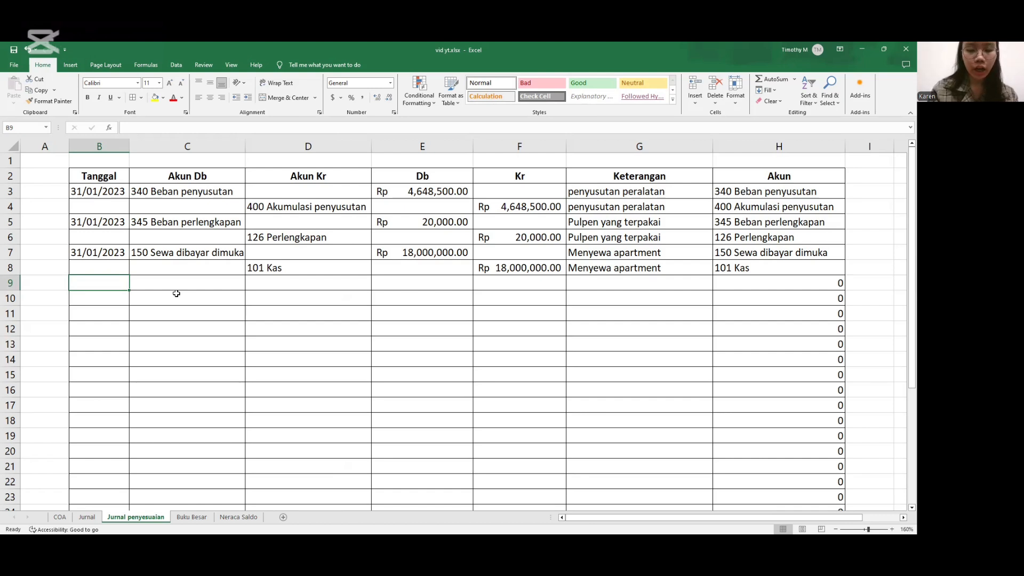
text(31/01.)
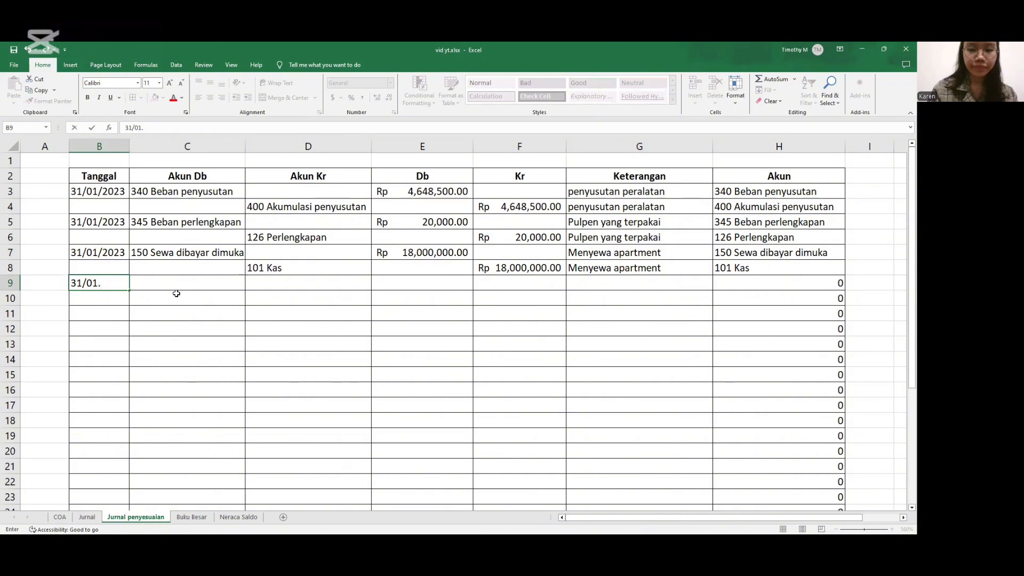
key(BackSpace)
text(/2023)
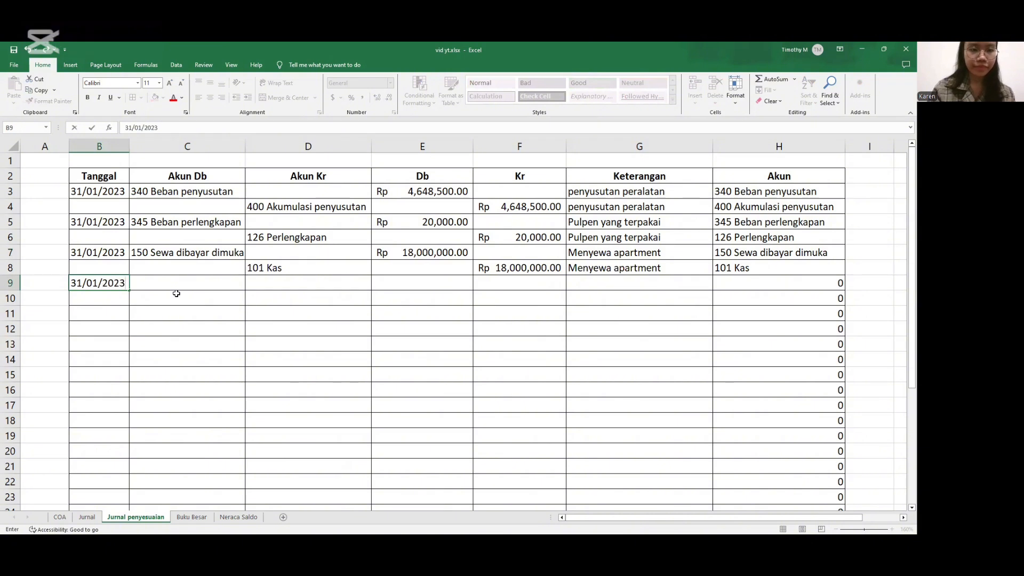
key(Tab)
click(250, 286)
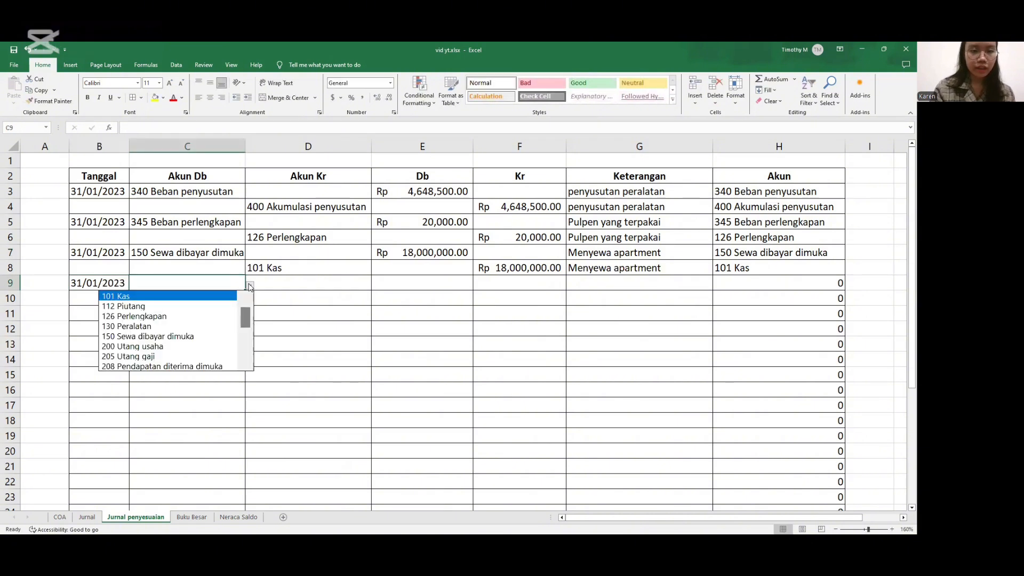
click(194, 296)
Choose 208 Pendapatan diterima dimuka as the credit account in D10.
click(297, 299)
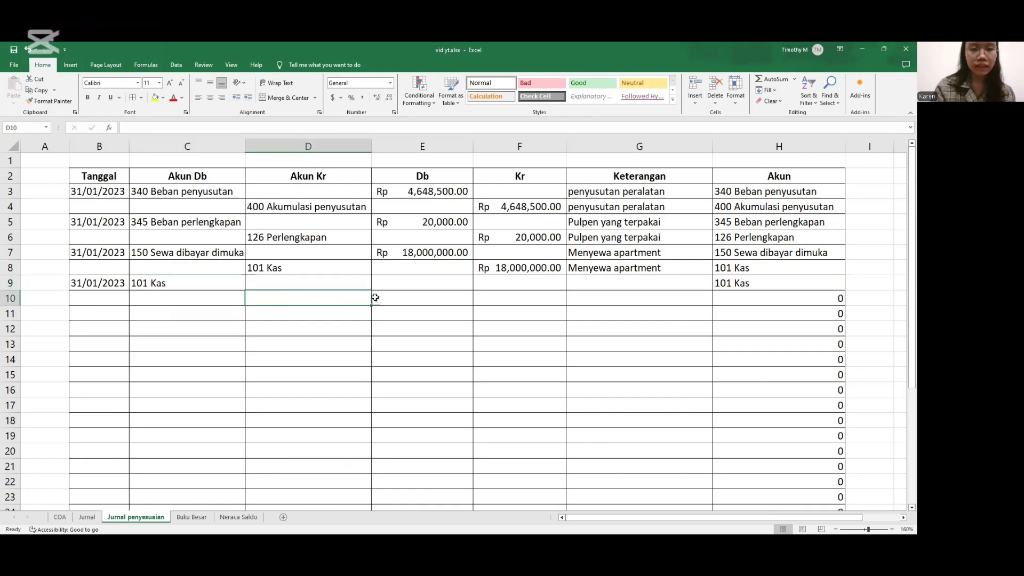
click(376, 301)
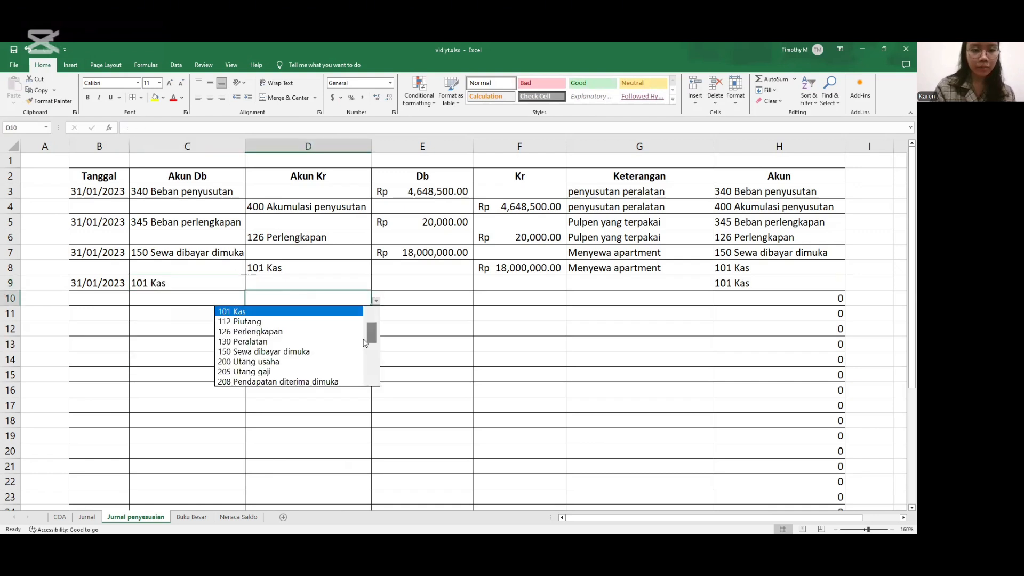
click(298, 382)
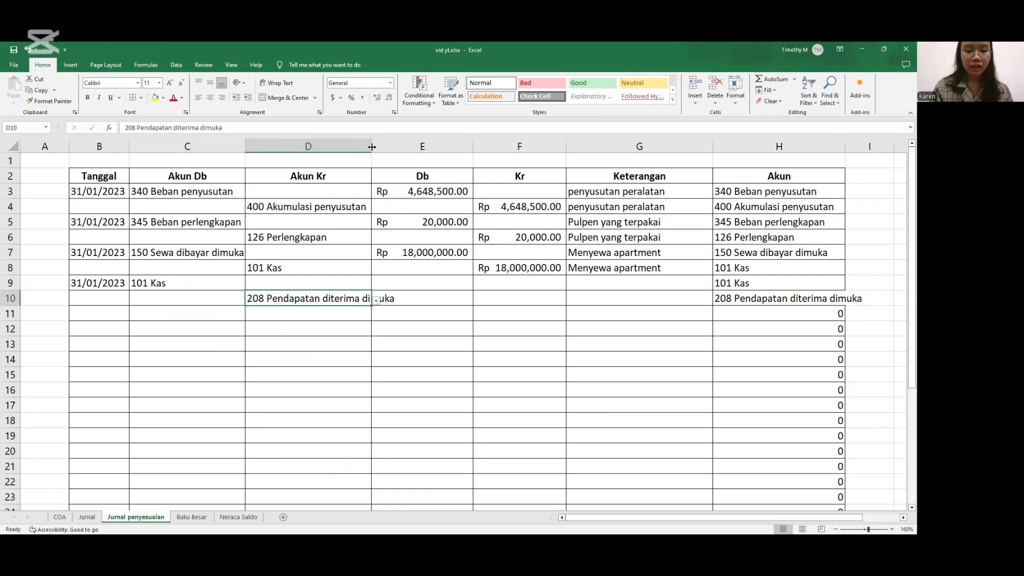
Widen column D to fit its account names, and enter 240000 as the debit in E9 and the credit in F10.
drag(372, 147, 397, 150)
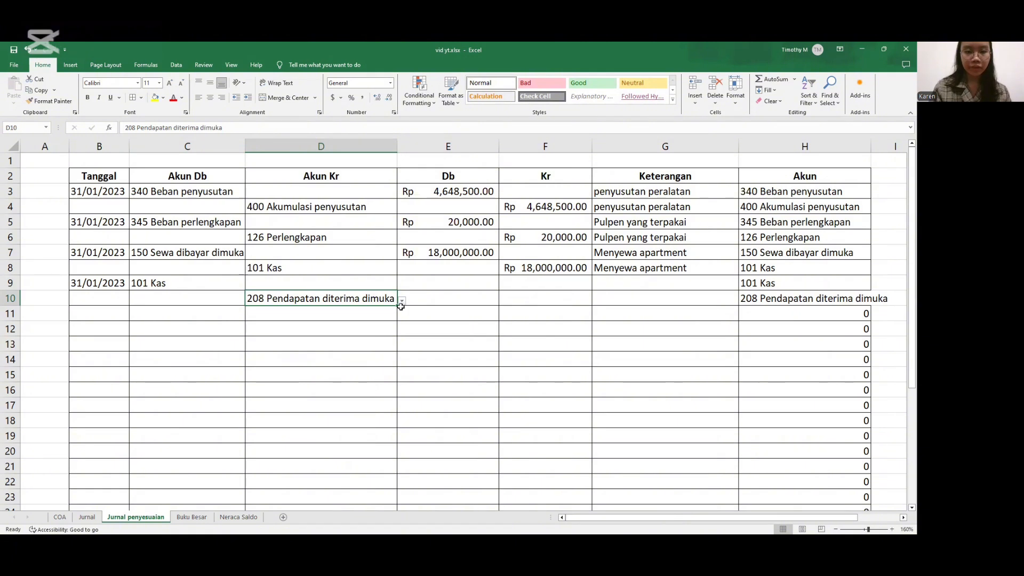
click(443, 280)
text(240000)
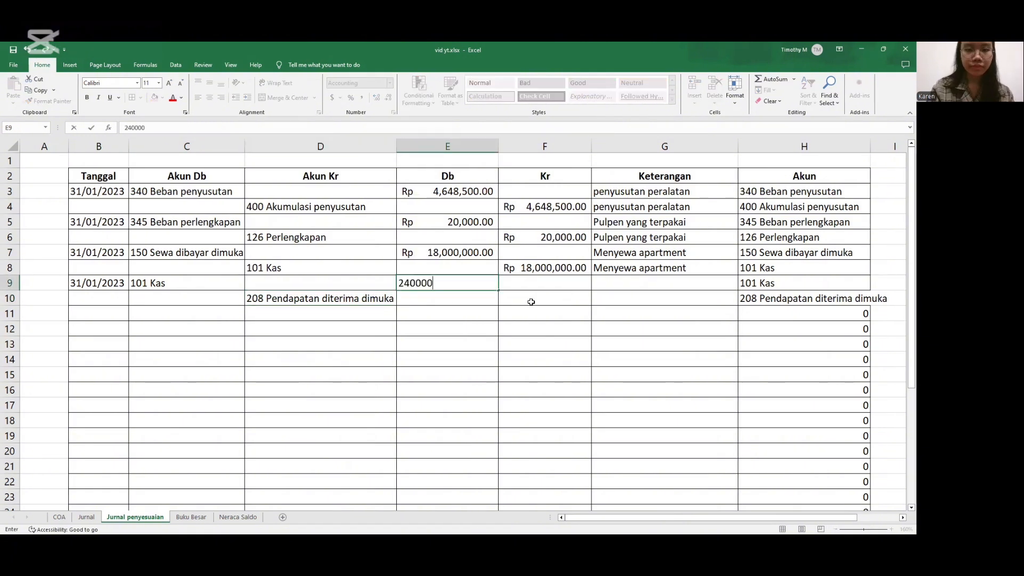
key(Return)
click(531, 302)
text(240000)
key(Tab)
Enter the description "Pembayaran untuk 8 Februari" in the Keterangan cells G9 and G10.
key(Up)
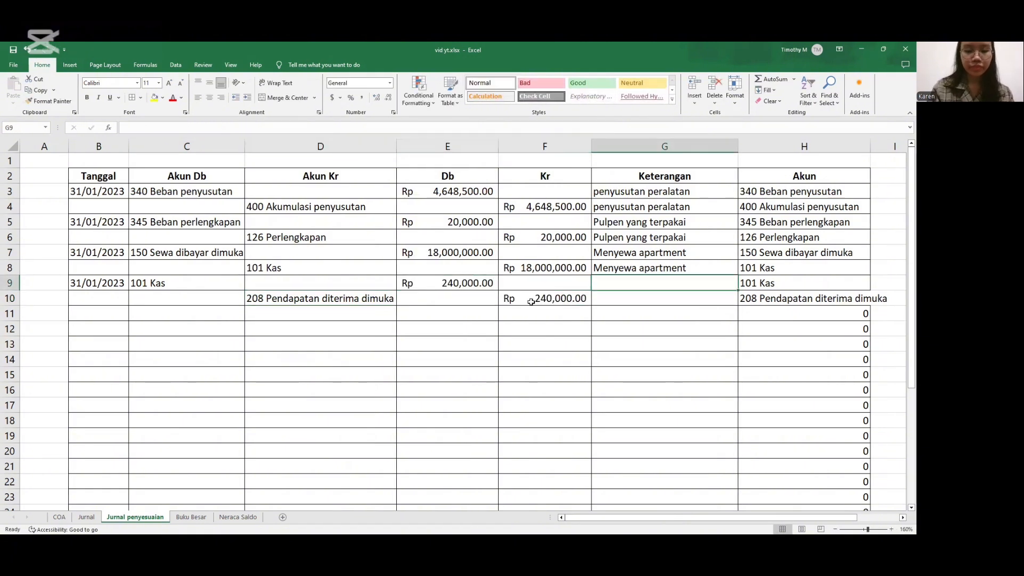
text(Pembayaran un)
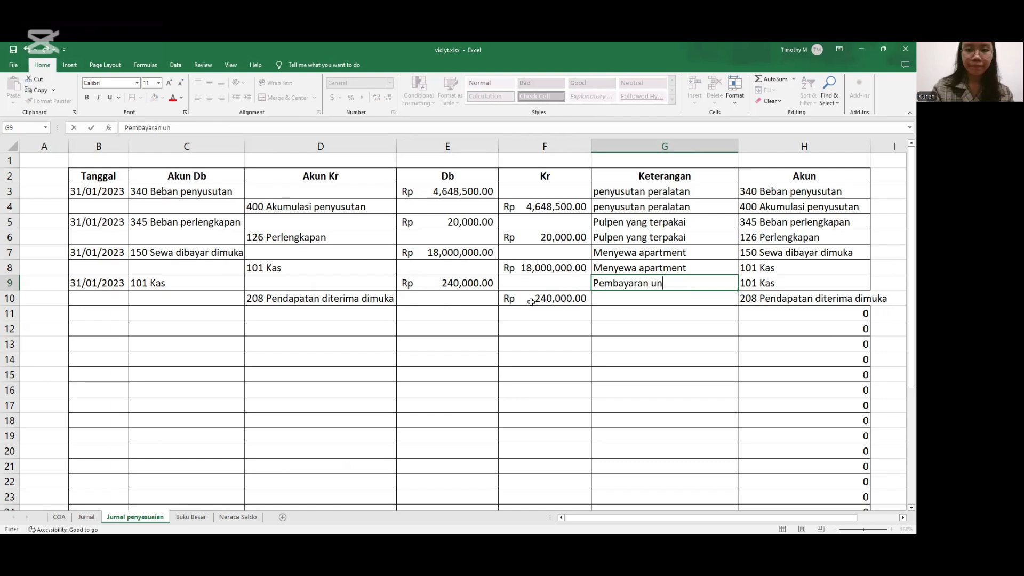
text(tuk 8 Februari)
key(Return)
text(Pembayaran untuk 8 Februari)
key(Return)
Enter the date 31/01/2023 in B11 and choose 112 Piutang as the debit account in C11.
click(103, 315)
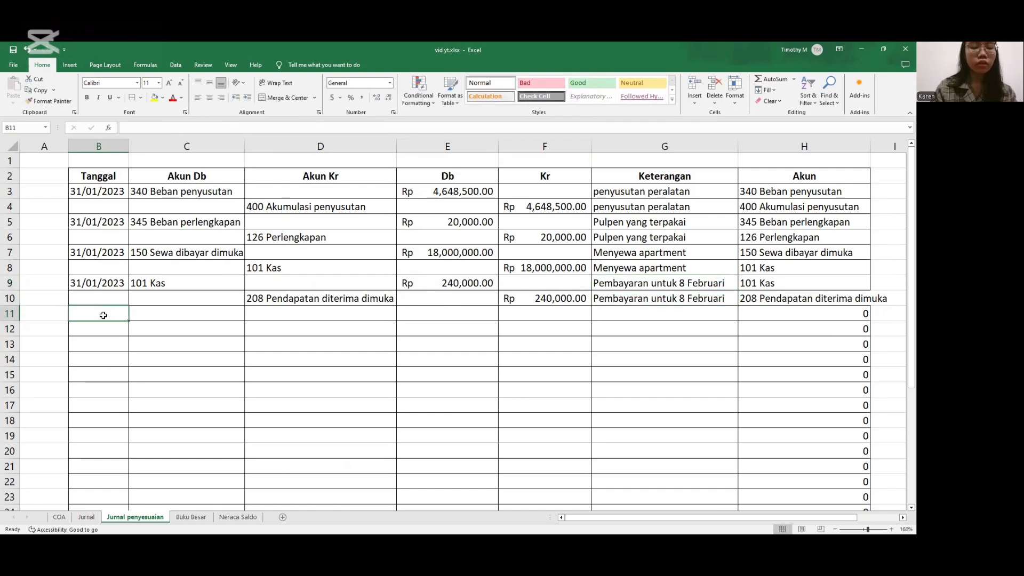
text(31/01/)
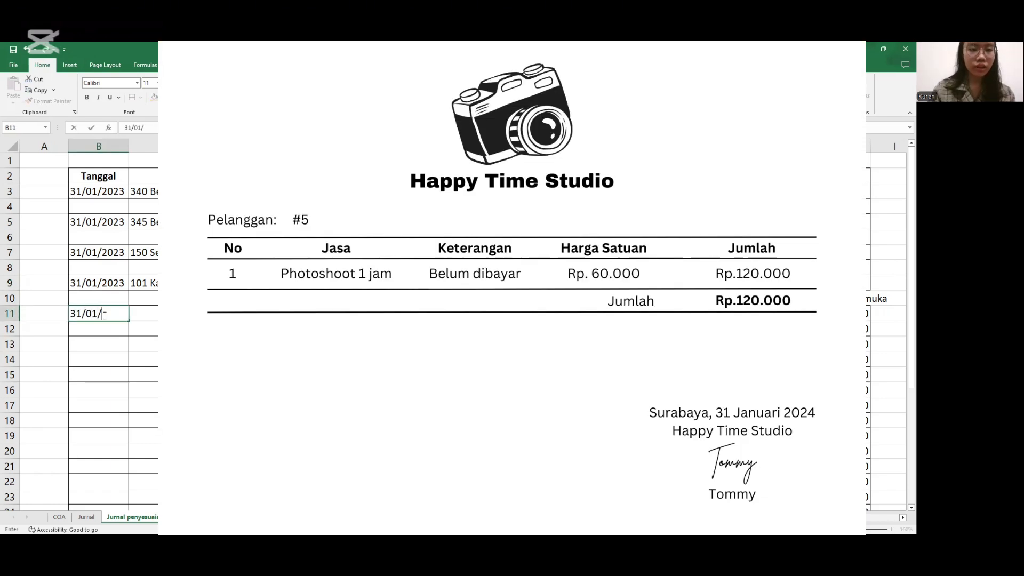
text(2023)
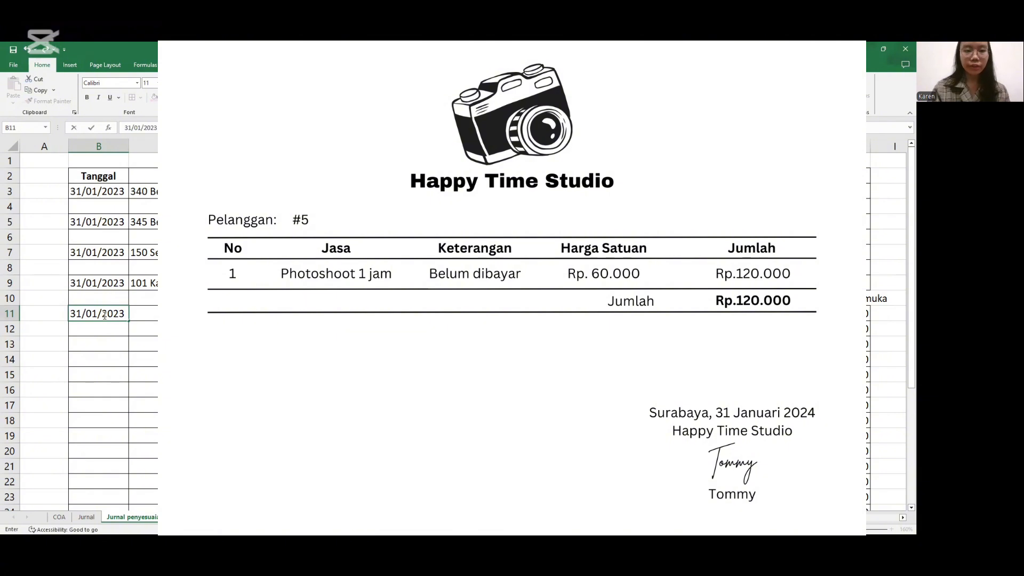
key(Tab)
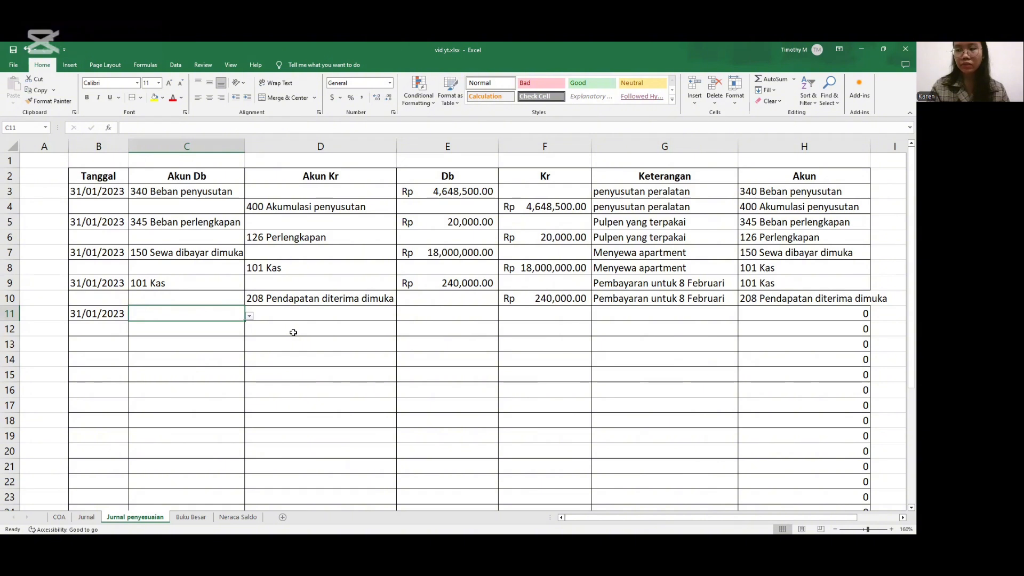
click(249, 316)
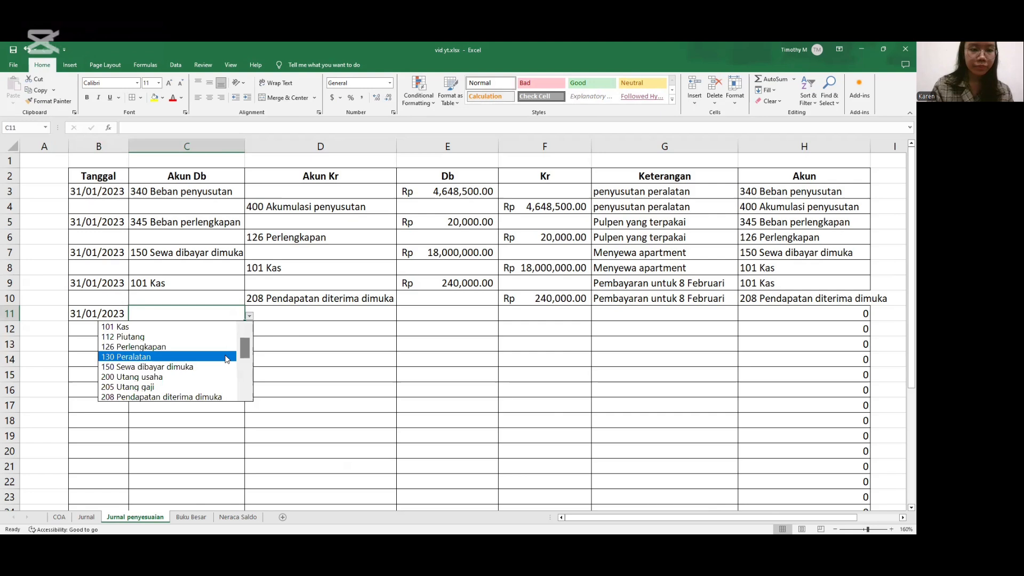
click(198, 337)
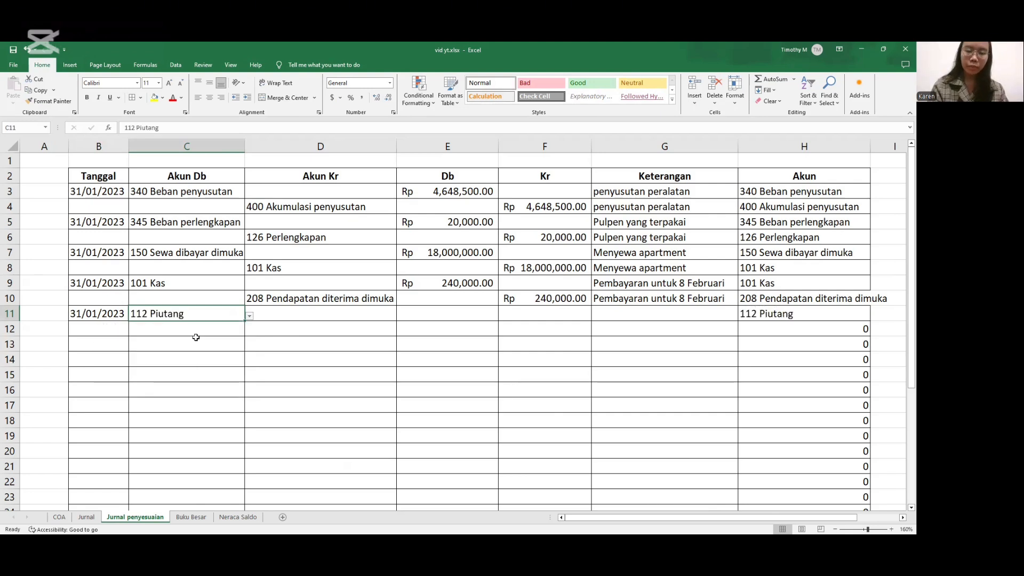
Choose 312 Pendapatan as the credit account in D12.
click(341, 332)
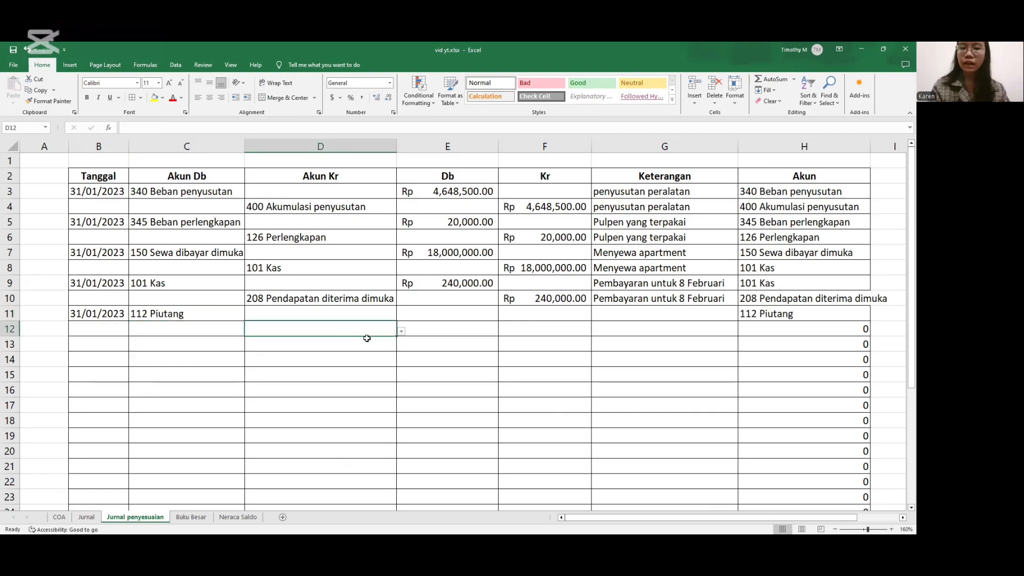
click(401, 332)
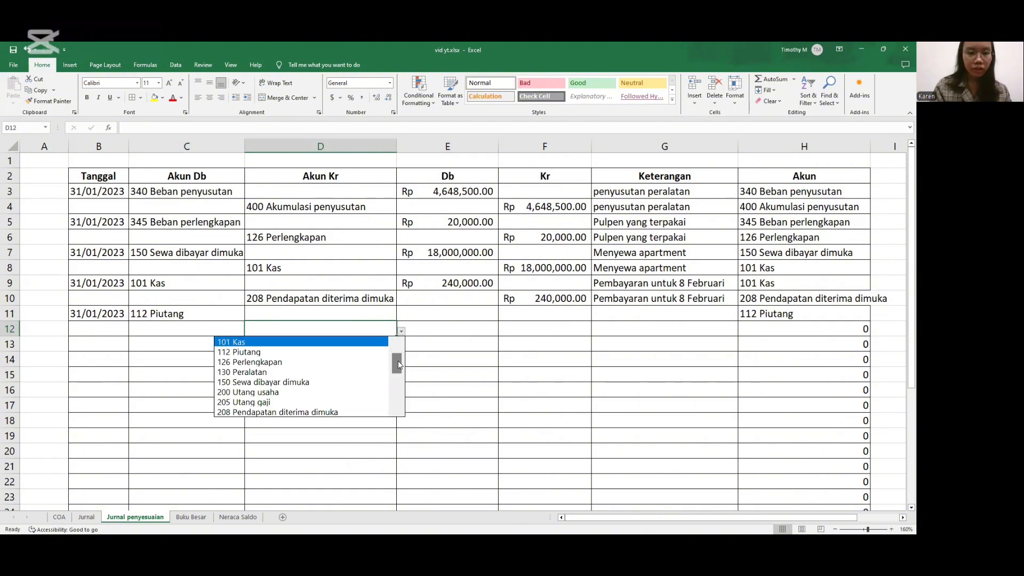
drag(398, 360, 335, 376)
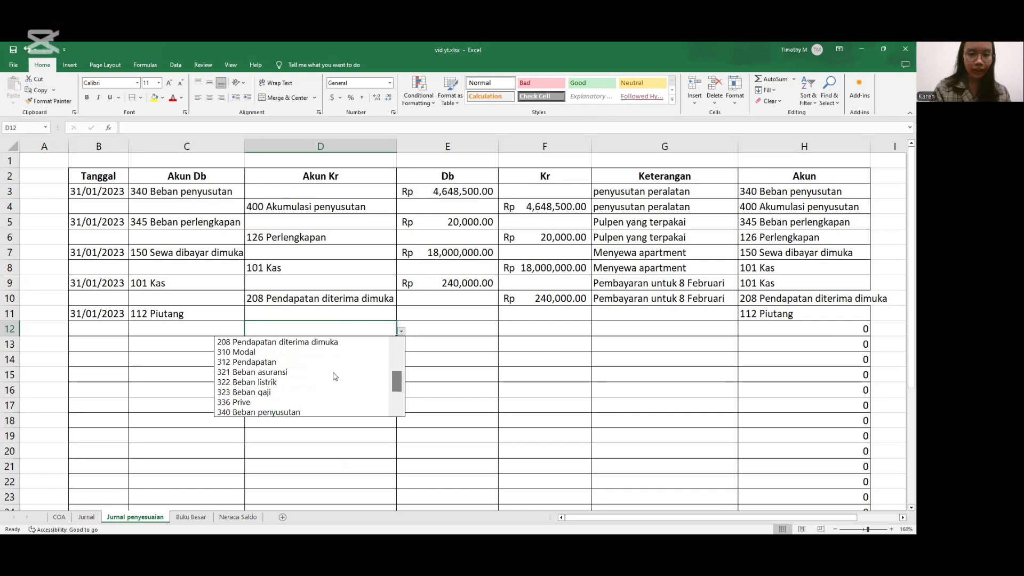
click(262, 361)
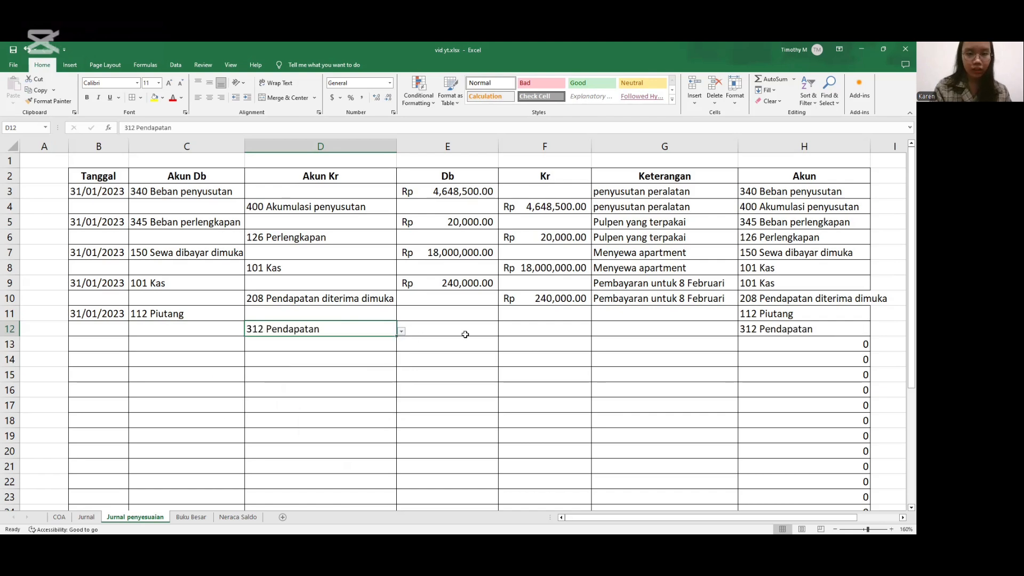
Enter 120000 as the debit for Piutang in E11 and as the credit for Pendapatan in F12.
click(463, 315)
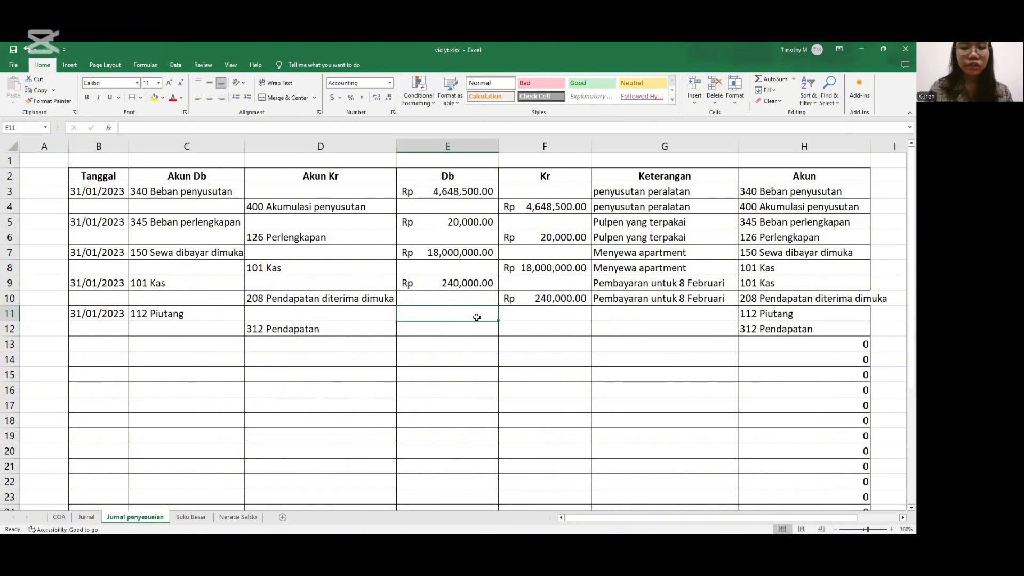
text(120)
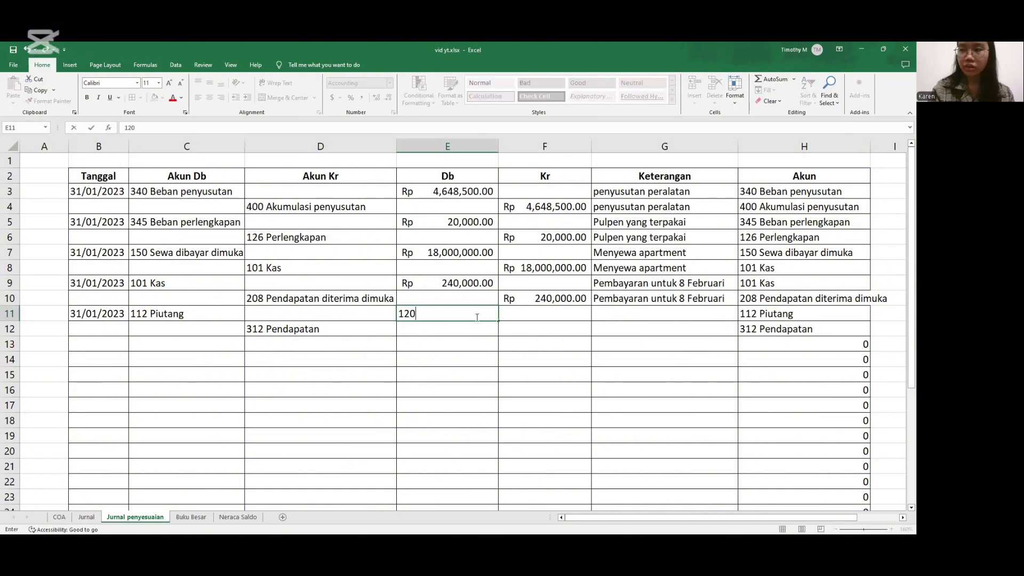
text(,000)
key(Right)
key(Down)
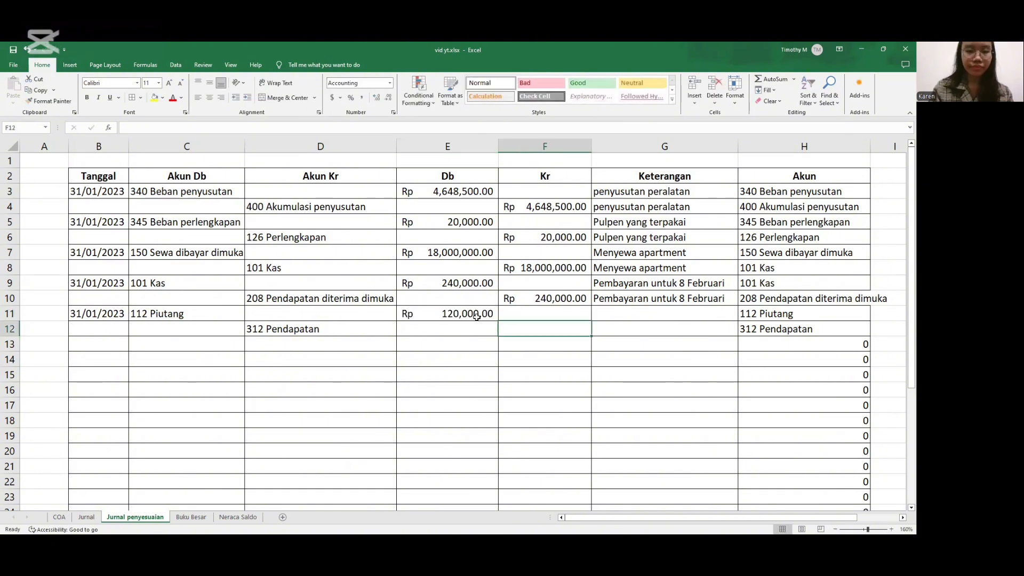
text(120000)
key(Right)
Enter the description "Belum menerima pembayaran" in the Keterangan cells G11 and G12.
key(Up)
text(Belum menerima pembayaran)
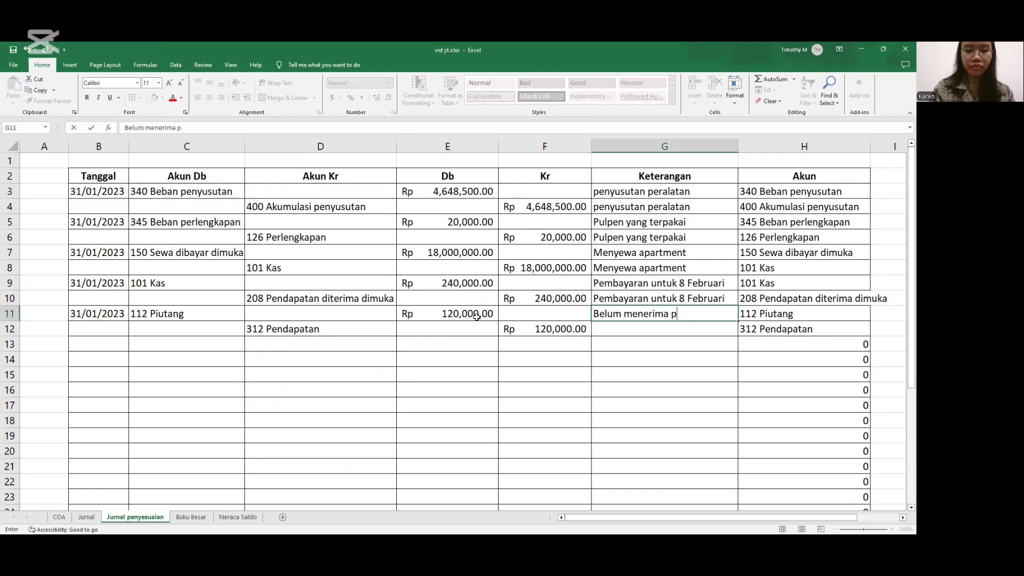
key(Return)
text(Belum menerima pembayaran)
key(Return)
Enter the date 31/01/2023 in B13 and choose 350 Beban iklan as the debit account in C13.
click(94, 345)
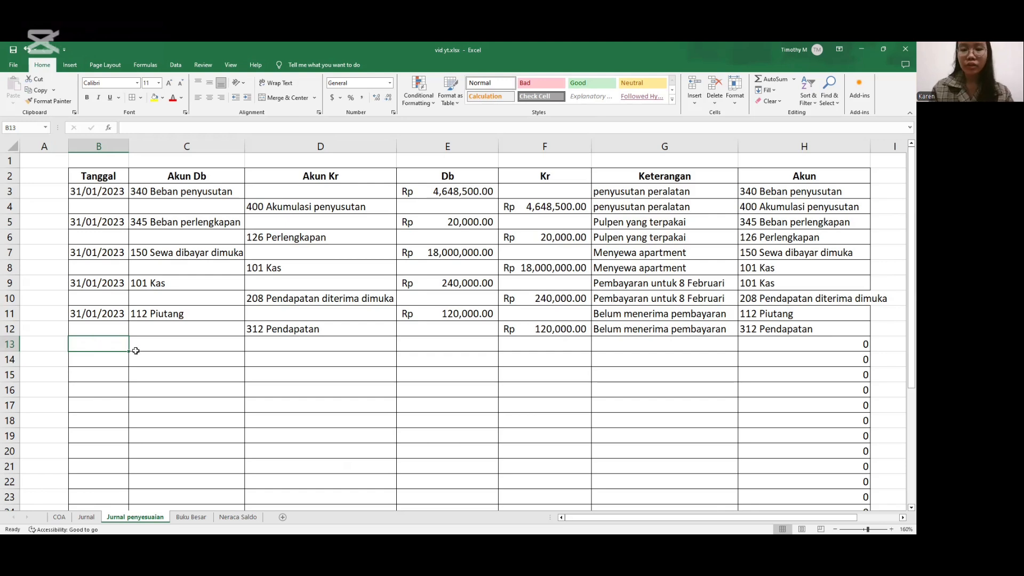
text(31)
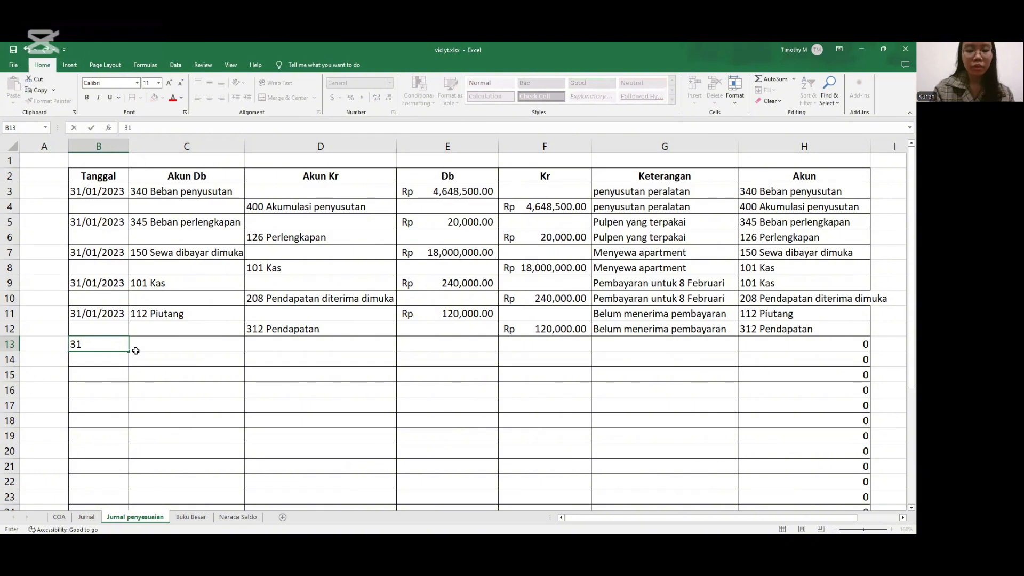
text(/01)
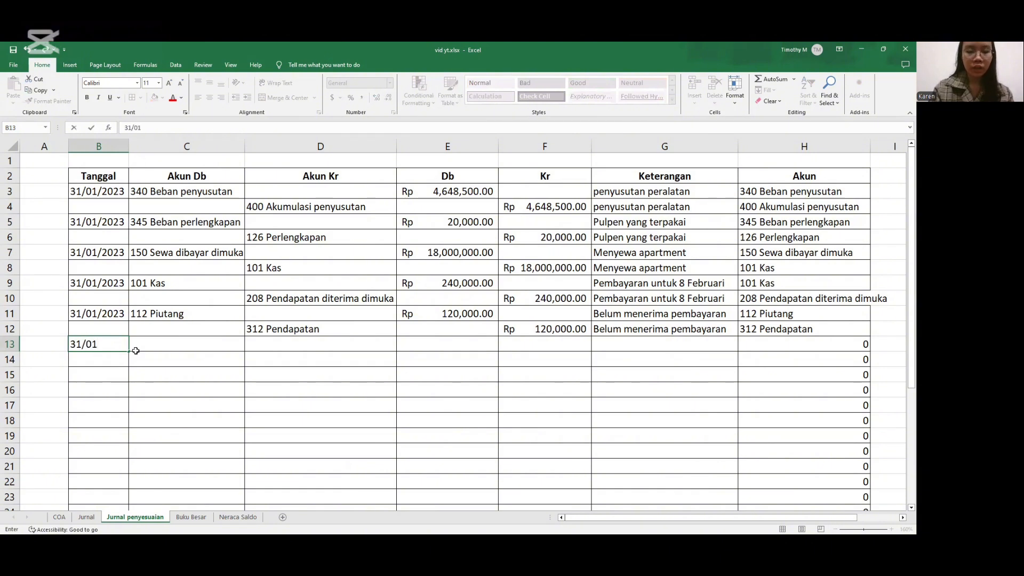
text(/2023)
click(136, 351)
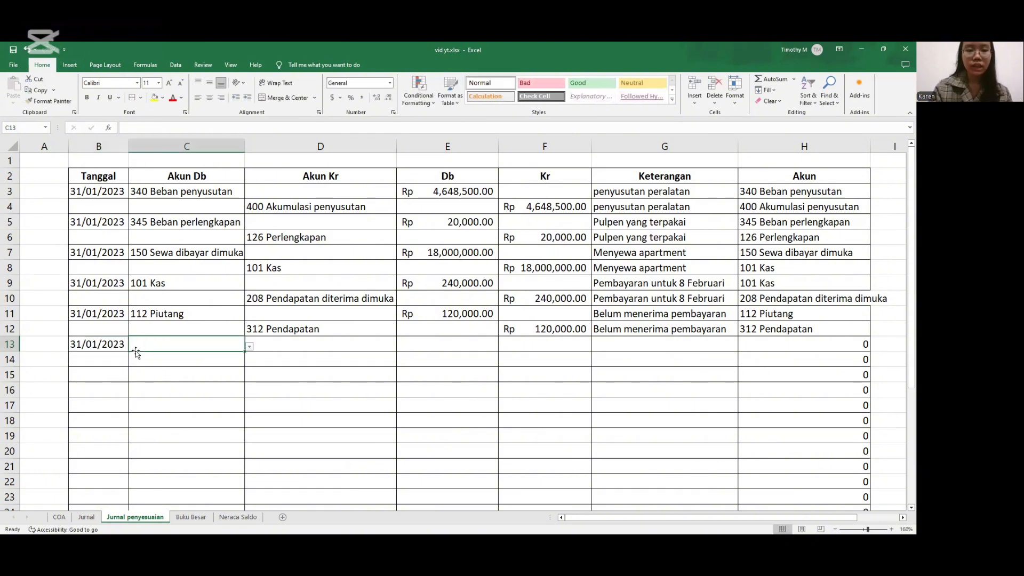
click(249, 346)
drag(247, 384, 249, 411)
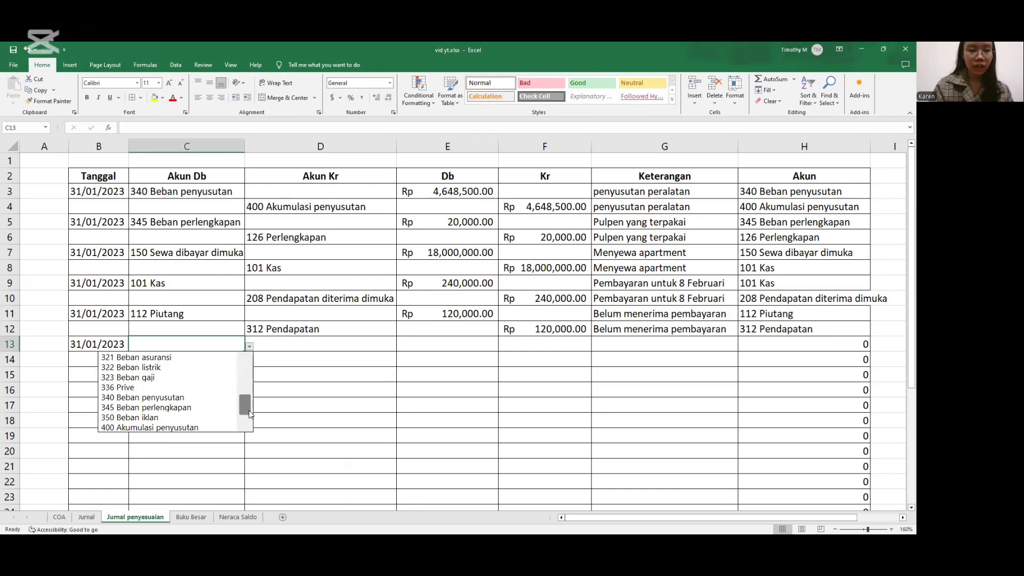
click(187, 422)
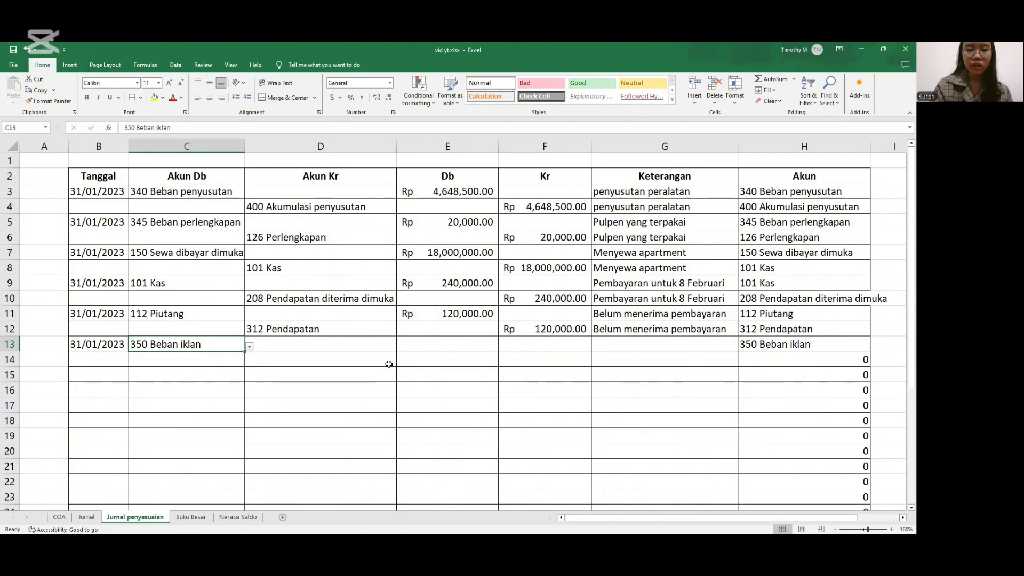
Choose 200 Utang usaha as the credit account in D14.
click(388, 364)
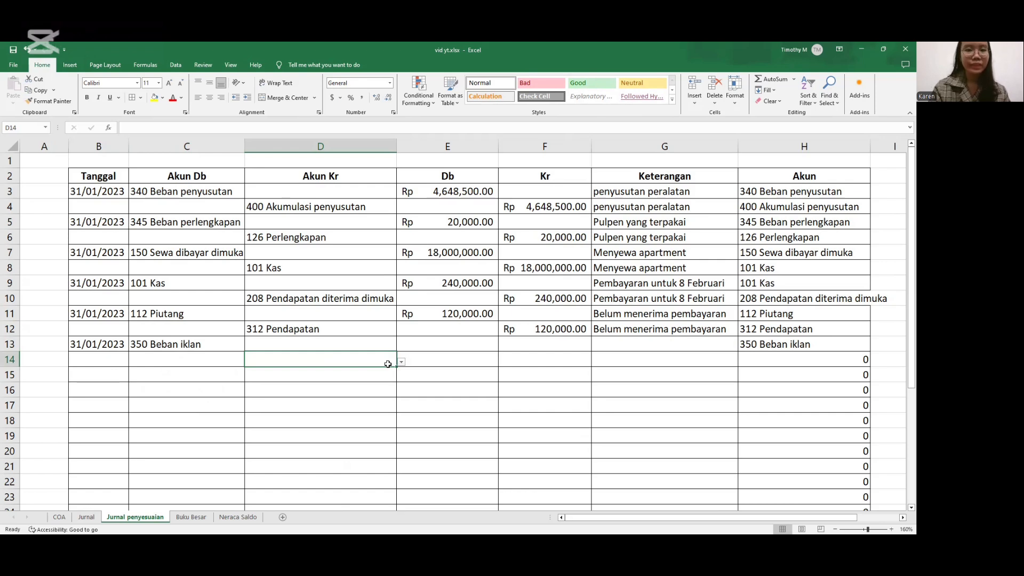
click(401, 362)
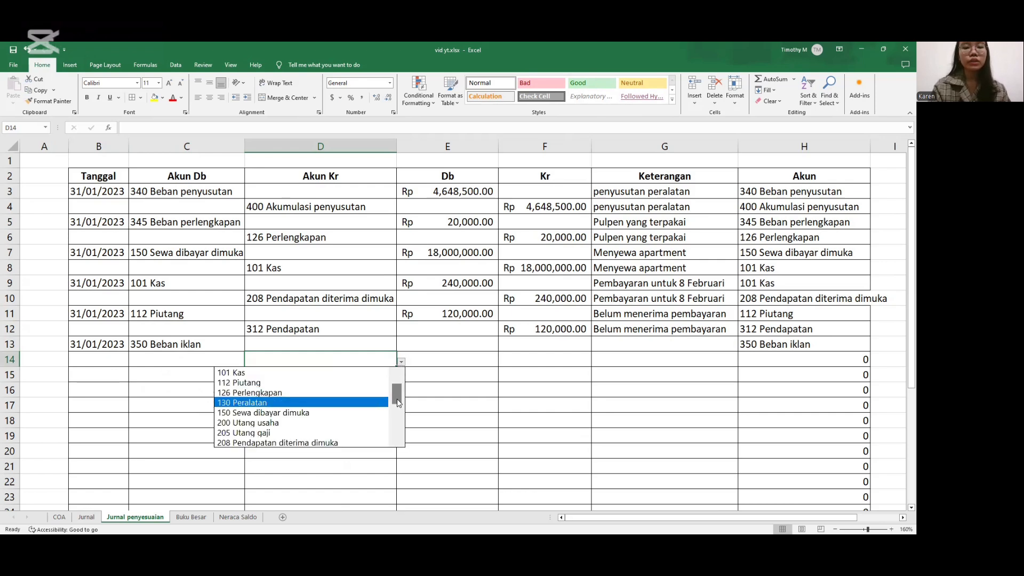
drag(397, 396, 402, 409)
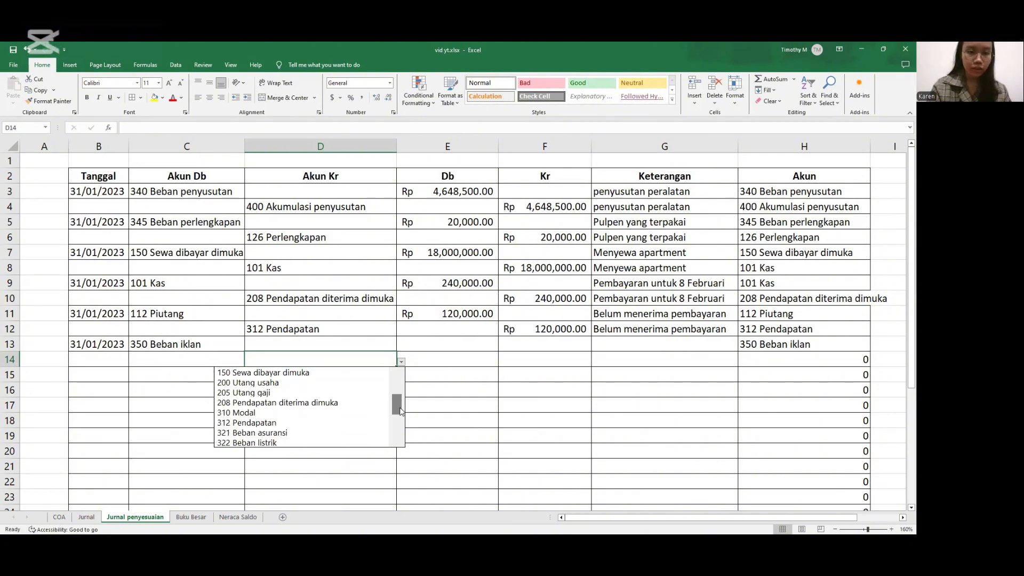
click(313, 383)
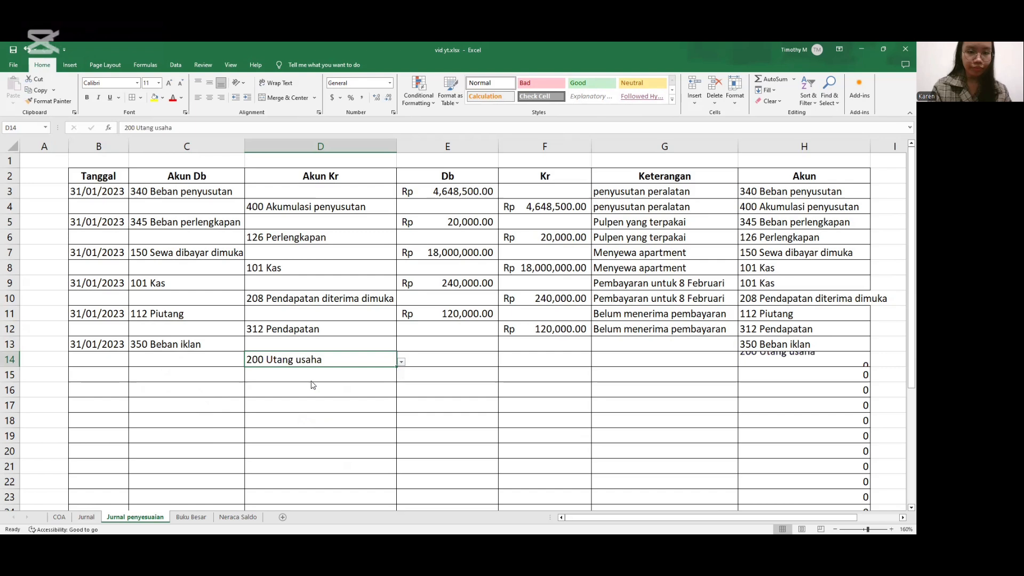
Enter 30000000 as the debit for Beban iklan in E13 and as the credit for Utang usaha in F14.
click(419, 348)
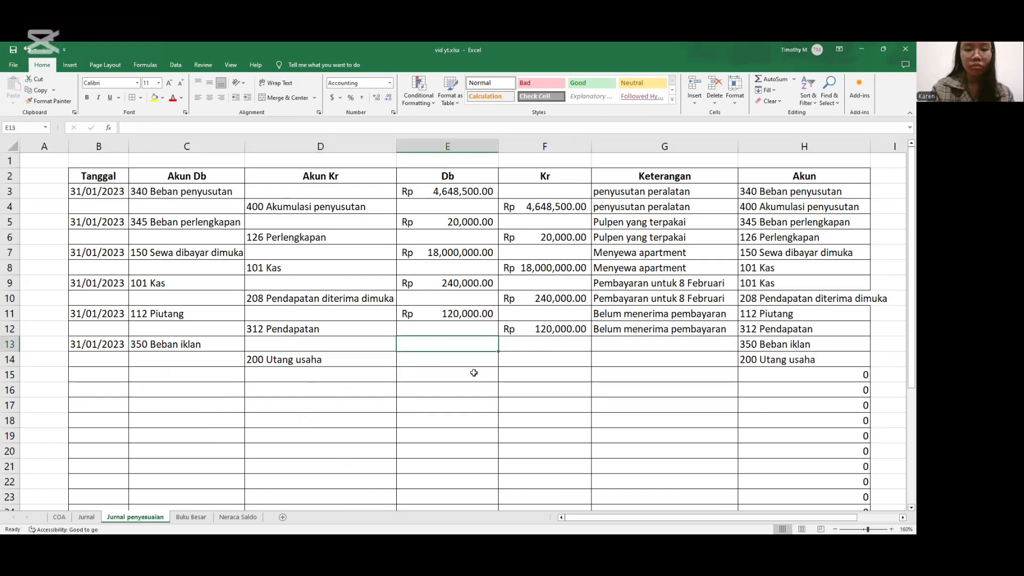
text(30,000,000)
key(Return)
key(Right)
text(30000000)
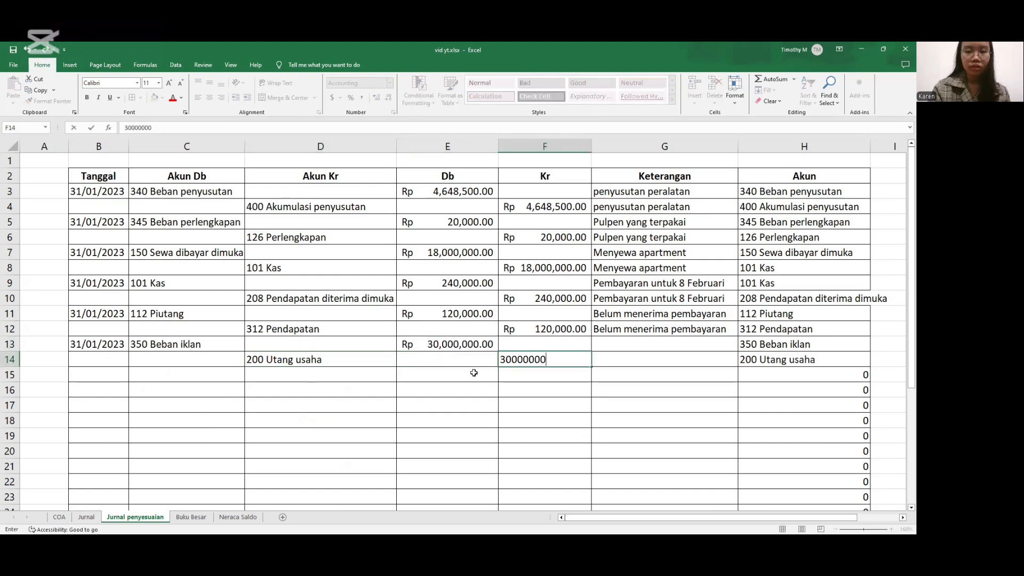
key(Up)
Enter the description "Belum membayar beban iklan" in the Keterangan cells G13 and G14.
key(Right)
text(Belum membayar beban iklan)
key(Return)
text(Belum mem)
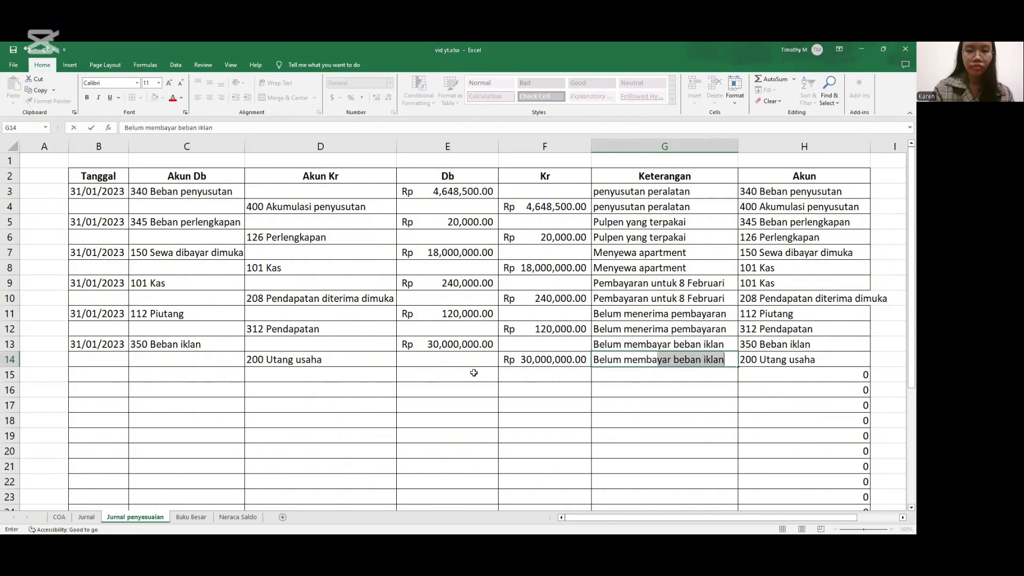
key(Return)
Enter the date 31/01/2023 in B15 for the unpaid salary entry.
click(97, 378)
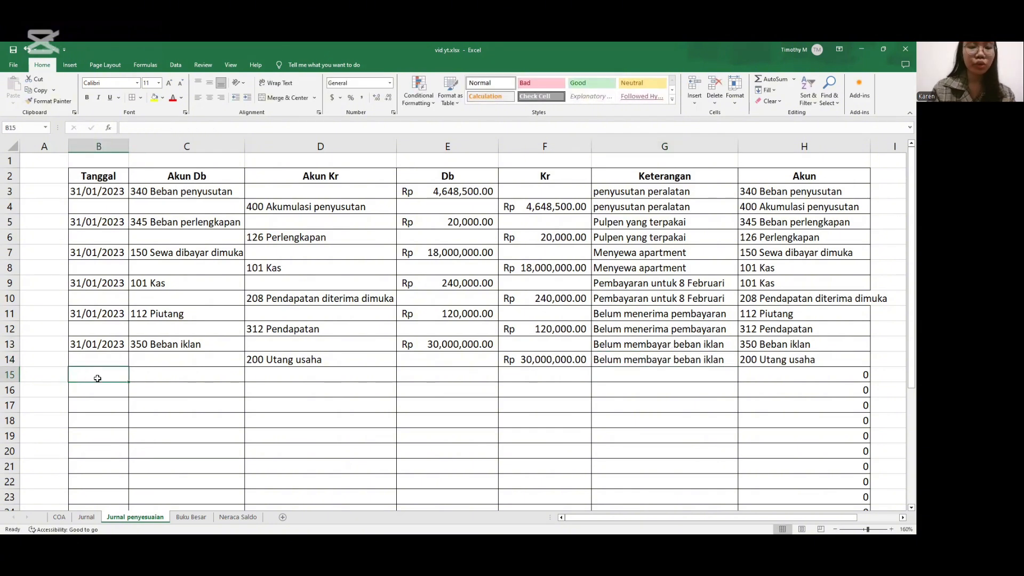
text(31/01/)
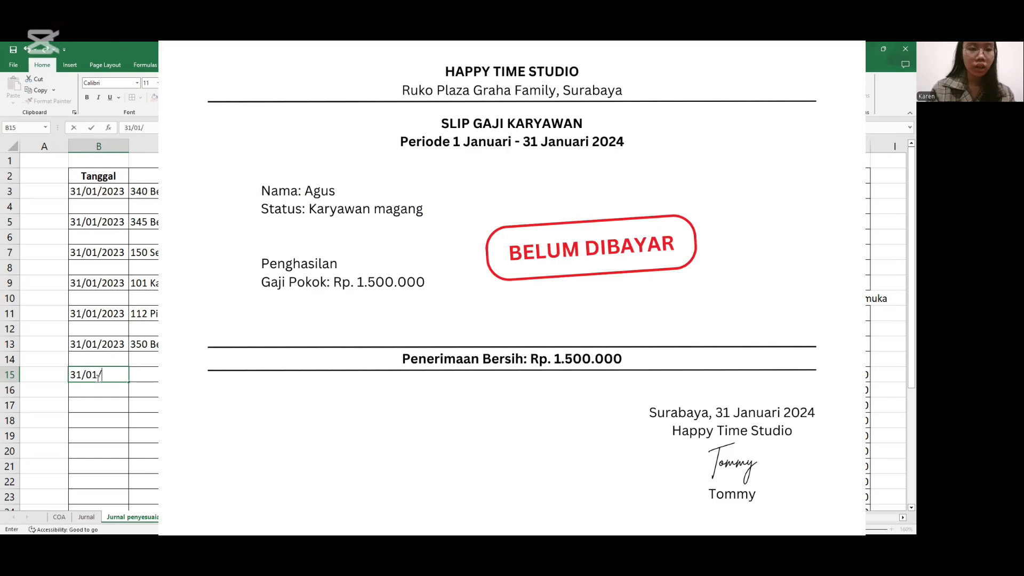
text(2023)
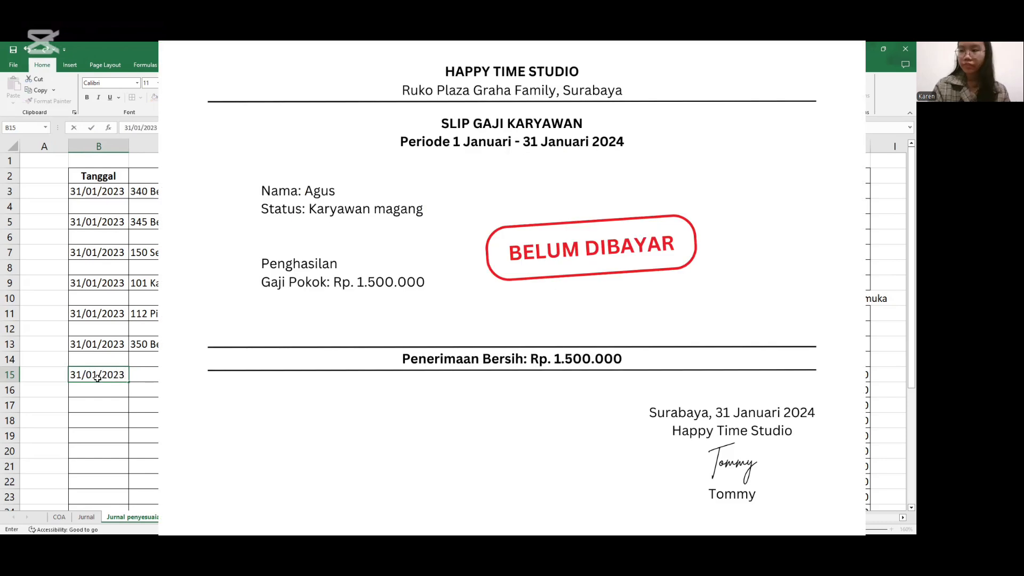
key(Tab)
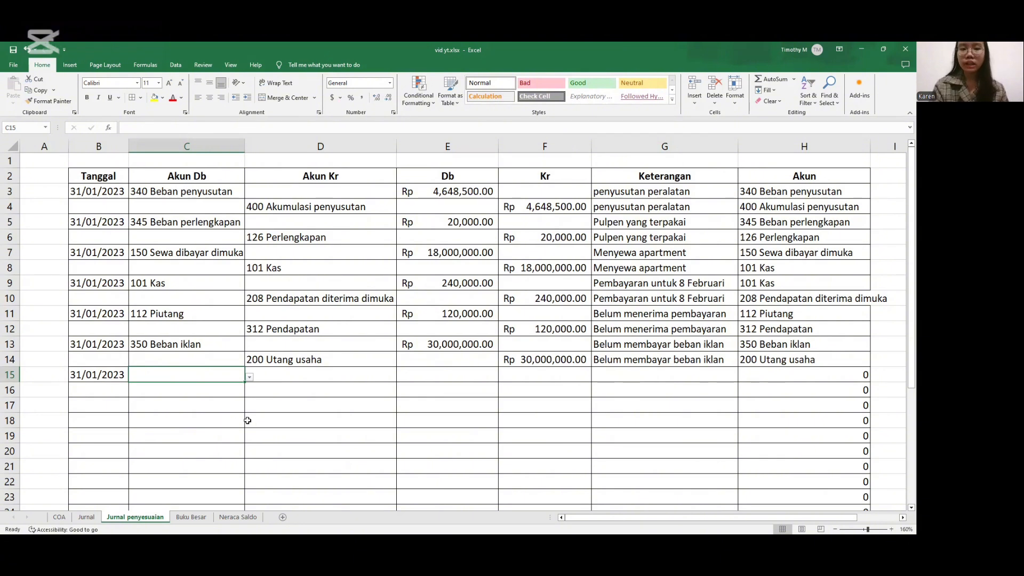
Choose 323 Beban gaji as the debit account in C15 and 205 Utang gaji as the credit account in D16.
click(249, 377)
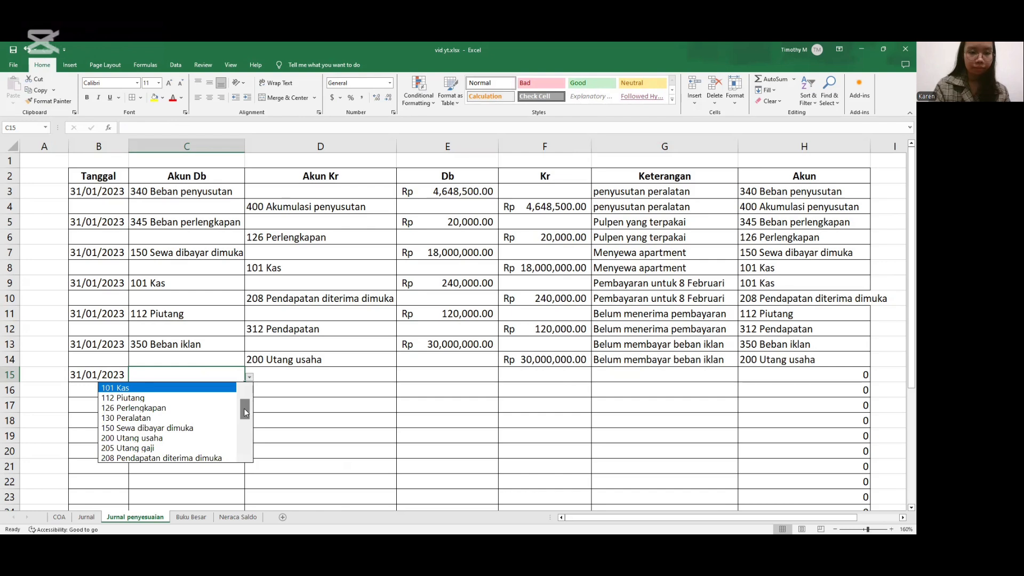
drag(245, 408, 245, 437)
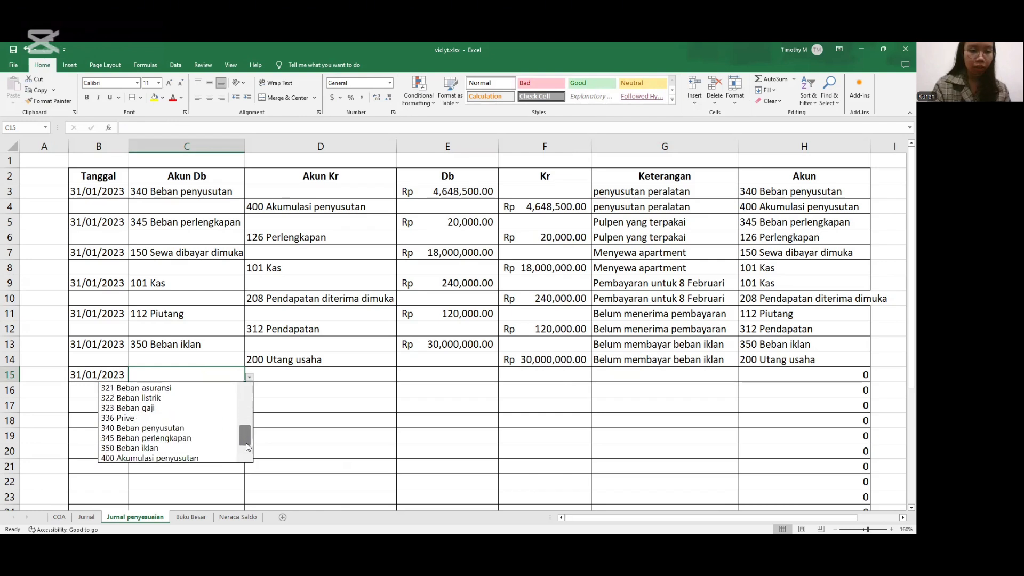
click(185, 411)
click(294, 394)
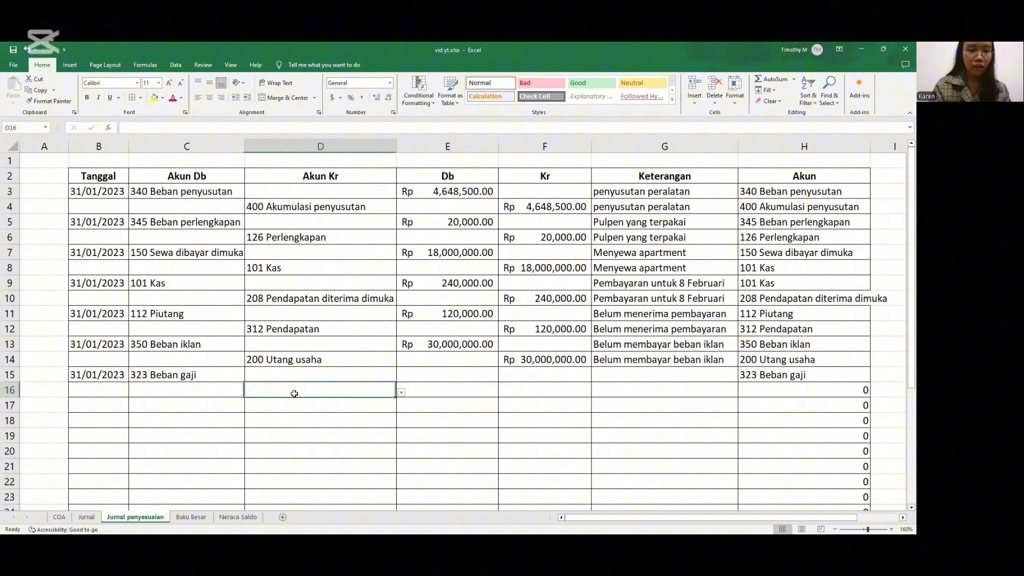
click(401, 392)
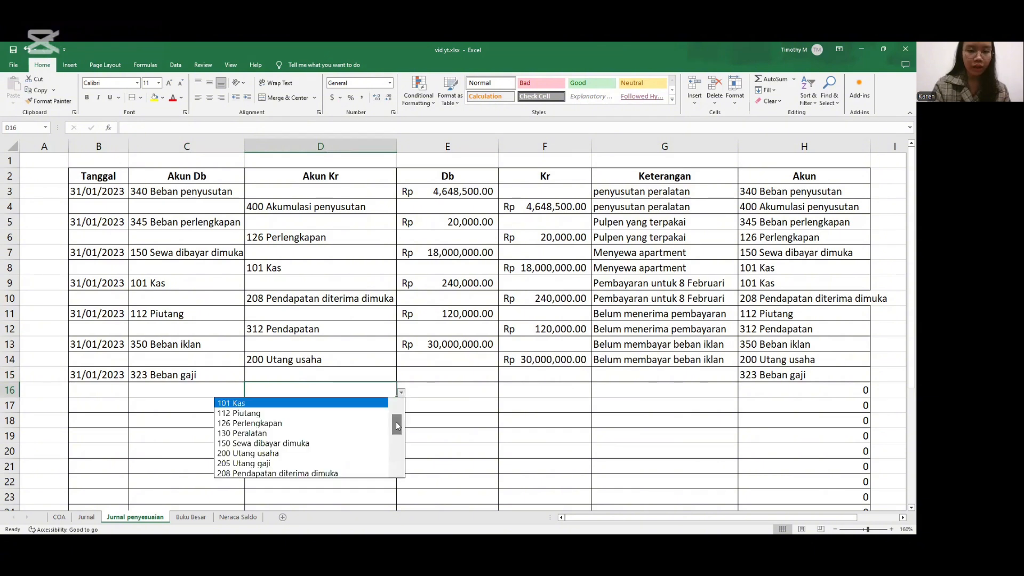
drag(396, 426, 397, 432)
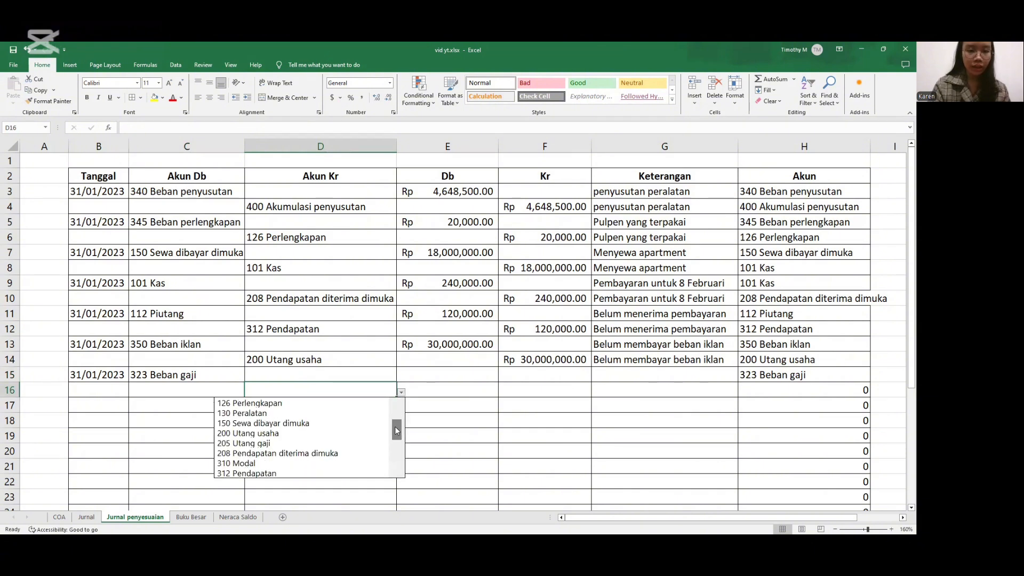
click(303, 446)
Enter 1500000 as the debit for Beban gaji in E15 and as the credit for Utang gaji in F16.
click(439, 372)
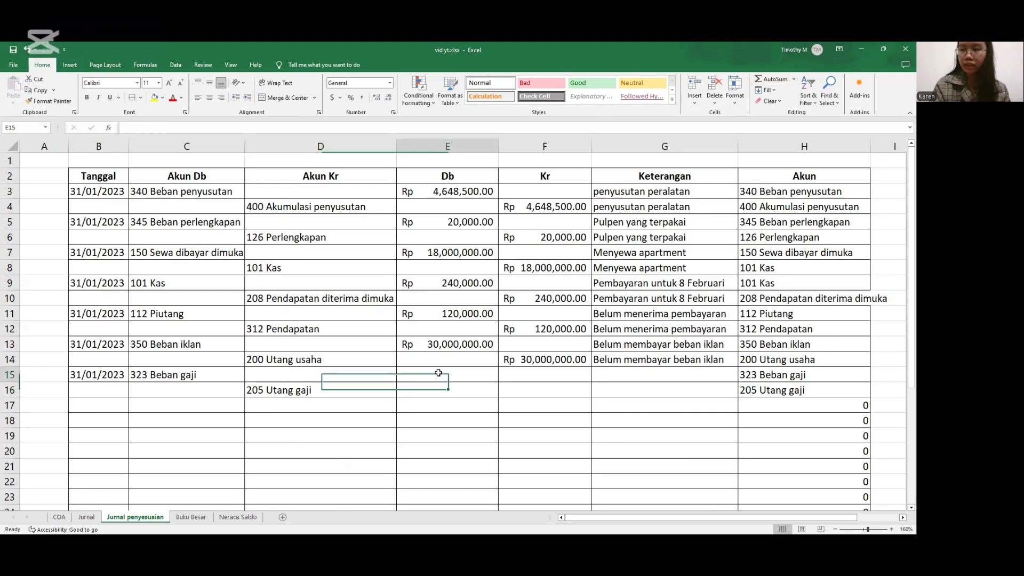
text(15)
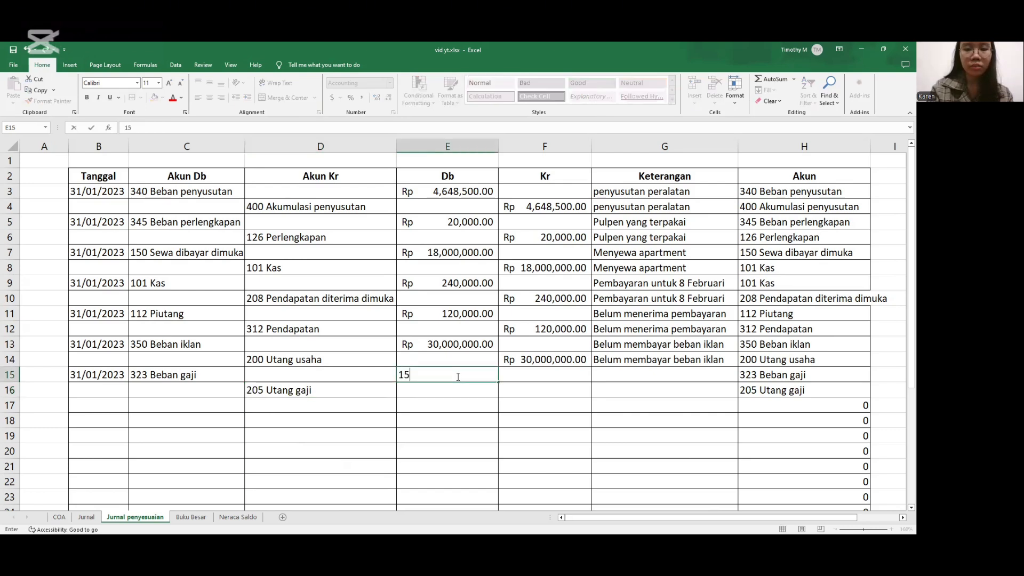
text(00000)
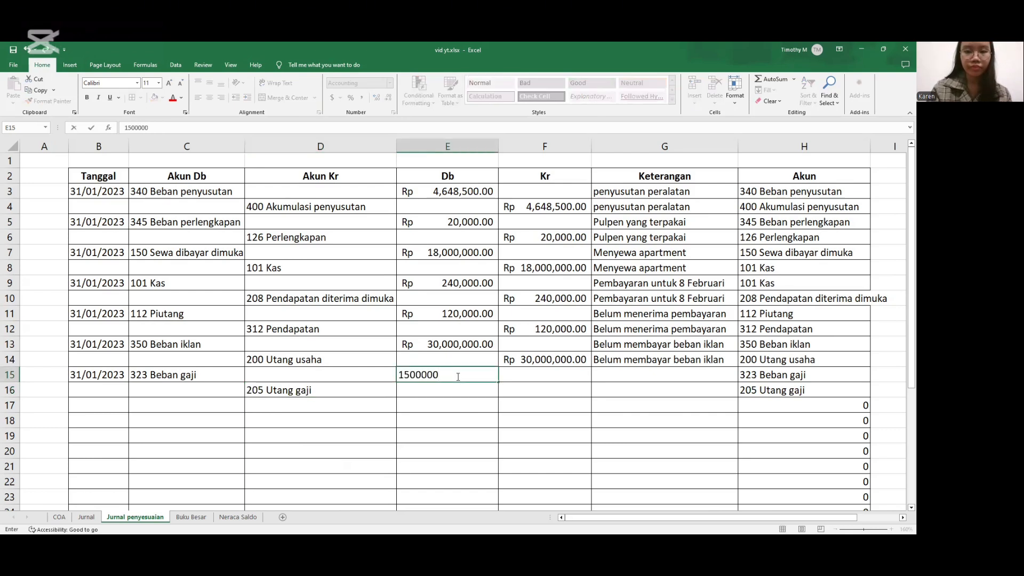
key(Return)
key(Right)
text(1500000)
key(Return)
Enter the description "Belum membayar gaji karyawan" in the Keterangan cells G15 and G16.
key(Right)
key(Up)
key(Up)
text(Belum mem)
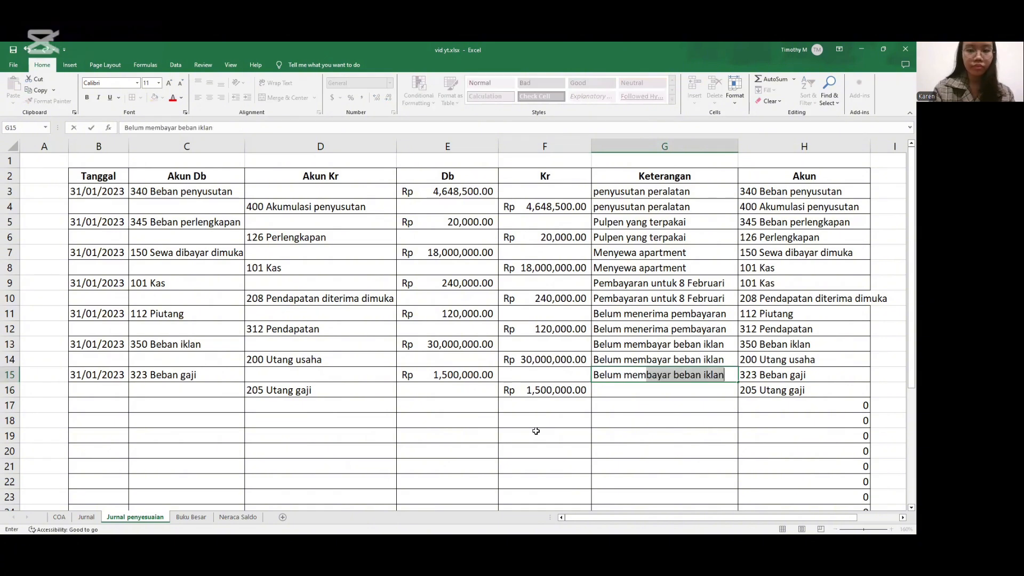
text(bayarr gaji karyawan)
key(Return)
text(Belum membayarr gaji karyawan)
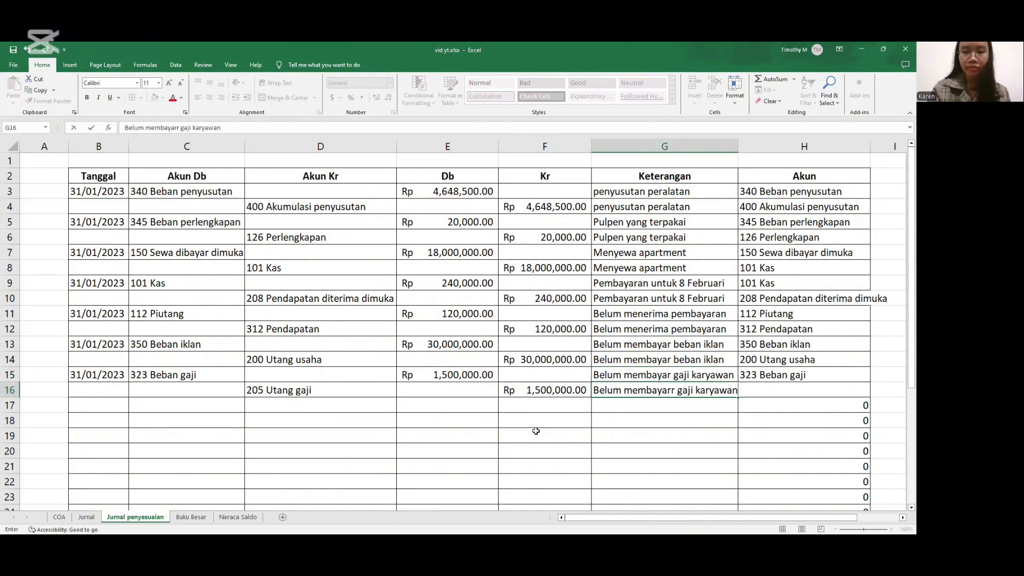
key(BackSpace)
key(BackSpace)
key(BackSpace)
key(BackSpace)
key(BackSpace)
key(BackSpace)
key(BackSpace)
key(BackSpace)
key(BackSpace)
key(BackSpace)
key(BackSpace)
key(BackSpace)
key(BackSpace)
key(BackSpace)
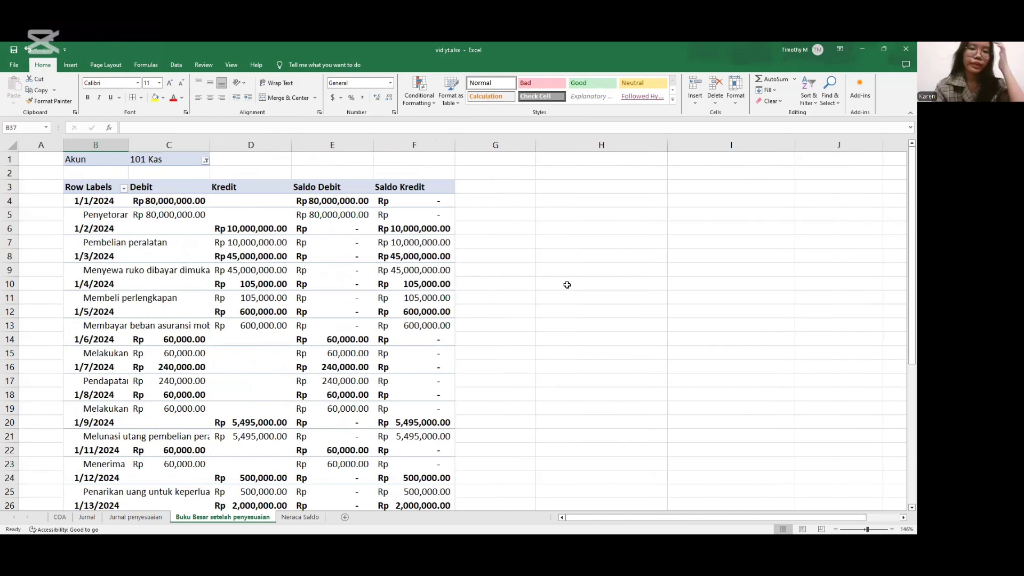
Insert a PivotTable at B37 of the Buku Besar setelah penyesuaian sheet, using the Jurnal range C2:I46 as its source.
mouse_move(445, 243)
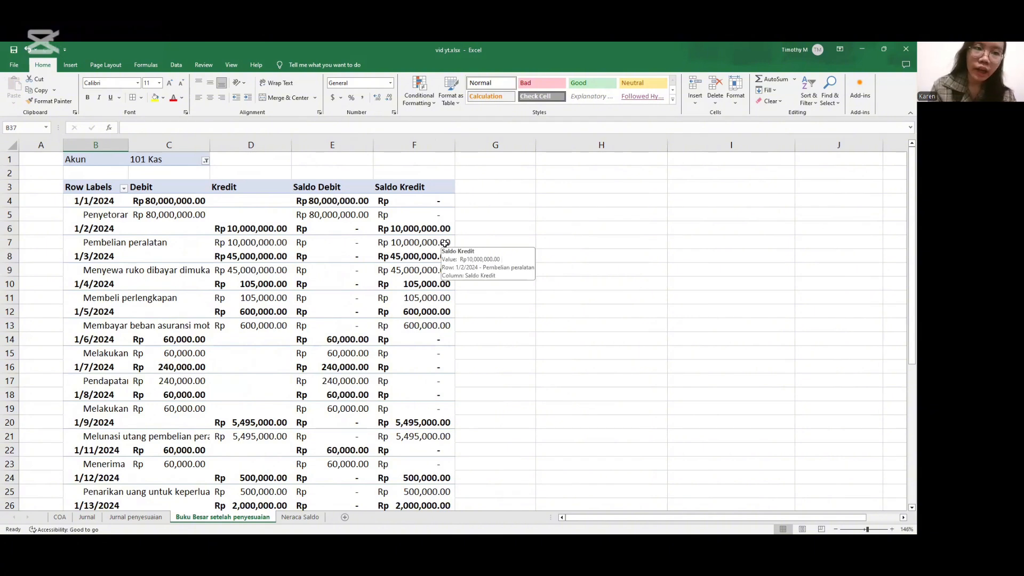
scroll(445, 243, down, 1)
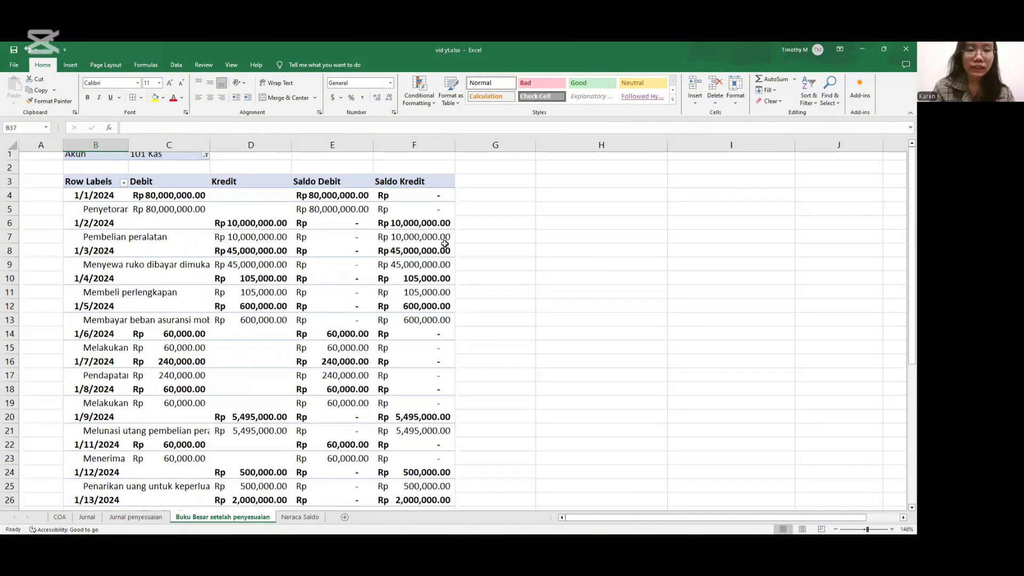
scroll(445, 243, down, 4)
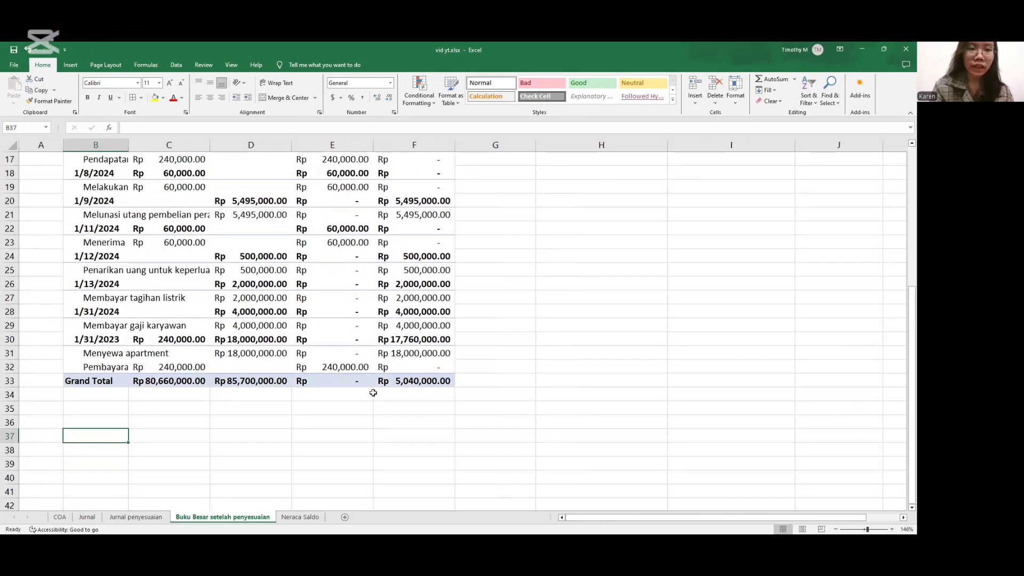
click(72, 65)
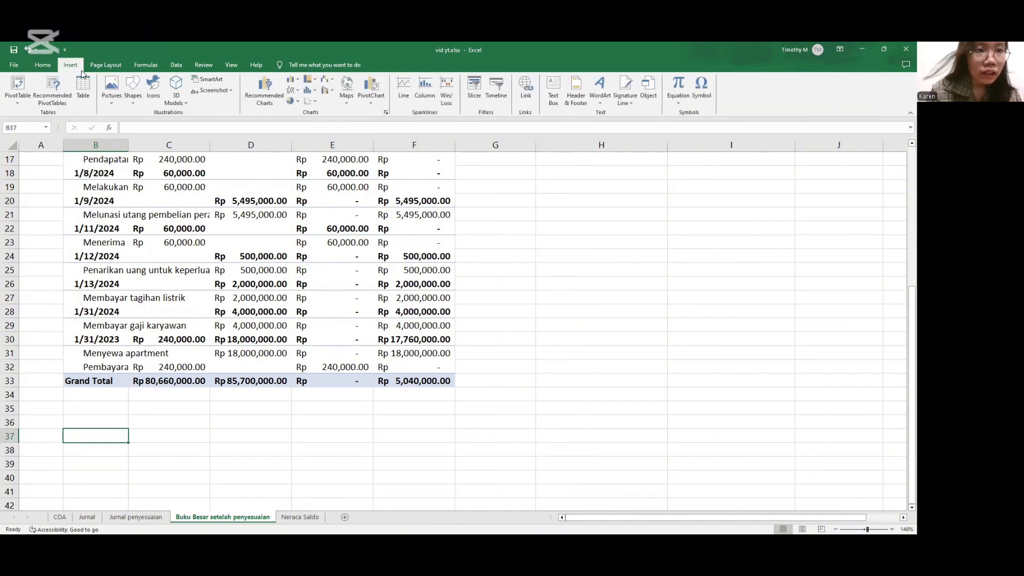
click(22, 98)
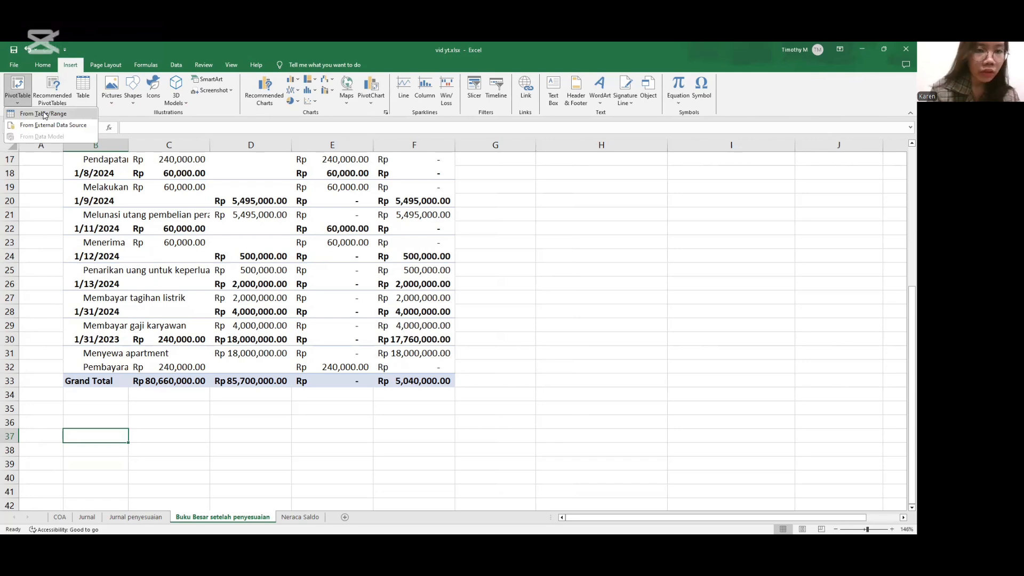
click(45, 115)
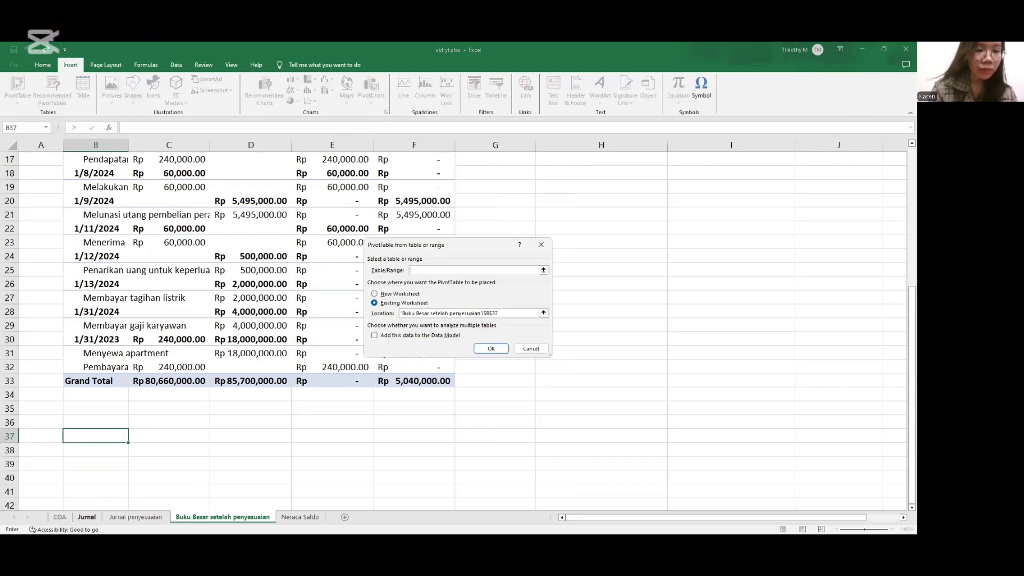
click(86, 517)
scroll(214, 316, up, 4)
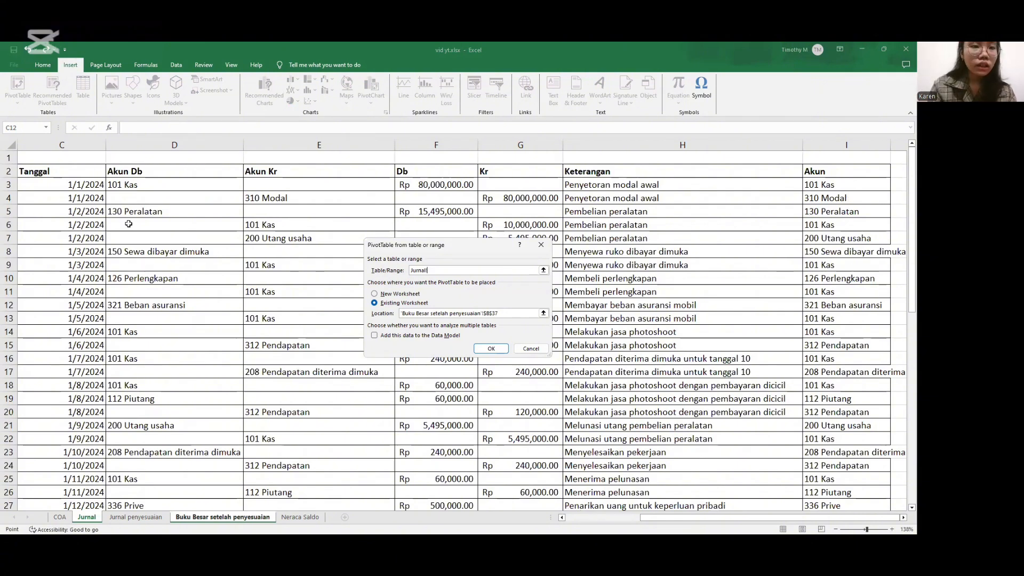
scroll(178, 292, down, 2)
scroll(178, 292, down, 4)
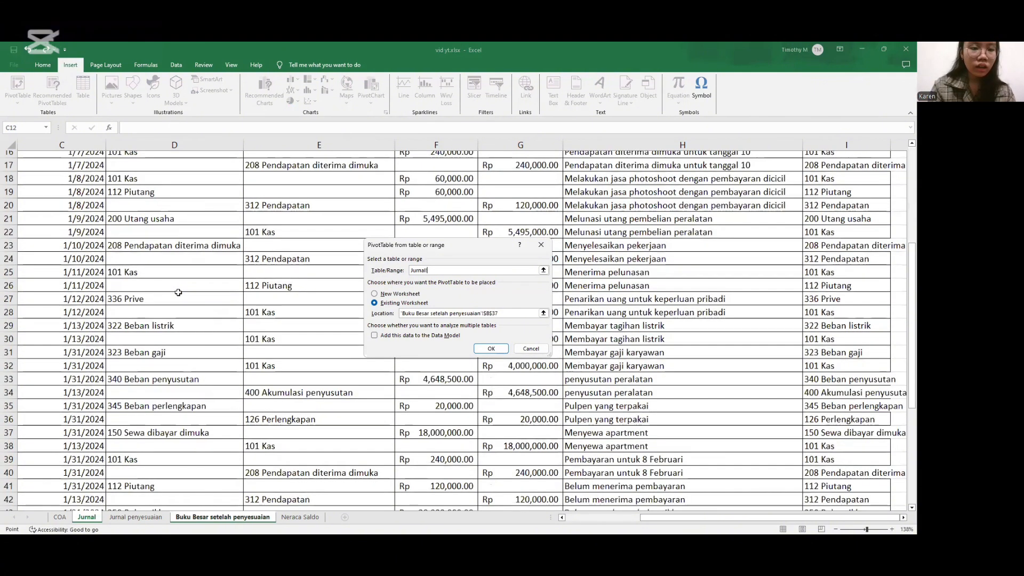
scroll(178, 293, up, 5)
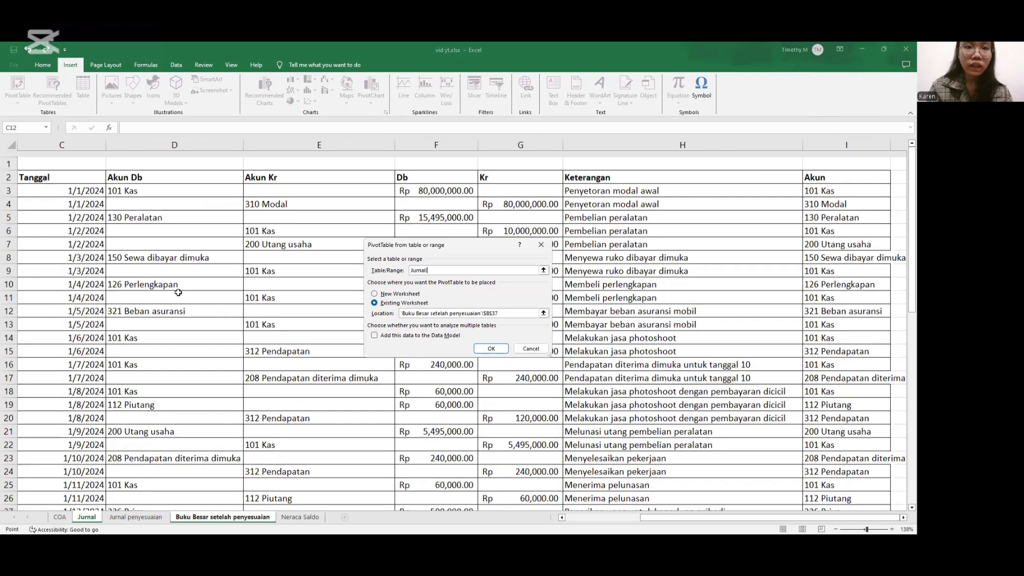
scroll(89, 181, down, 1)
click(70, 171)
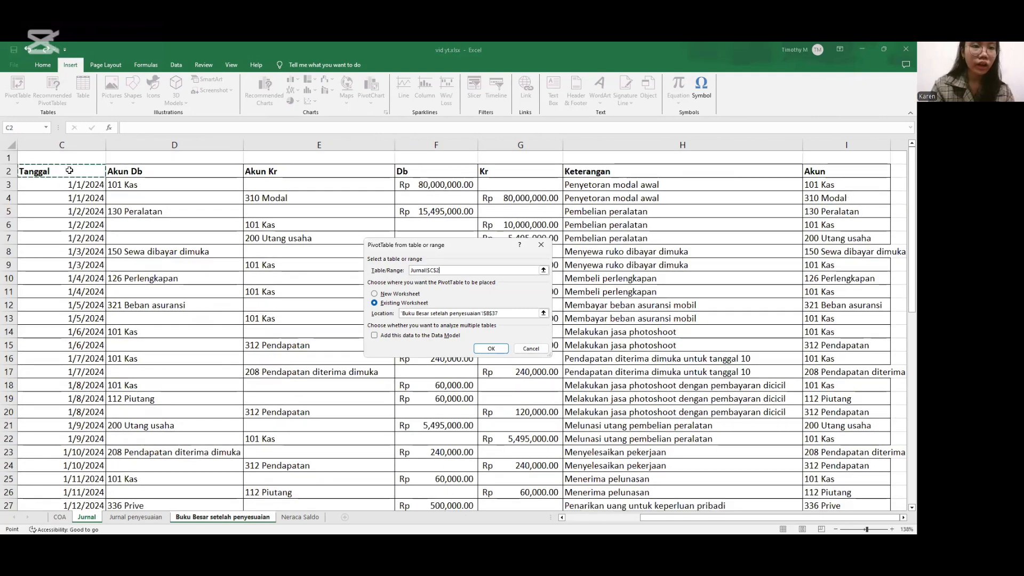
key(ctrl+shift+Right)
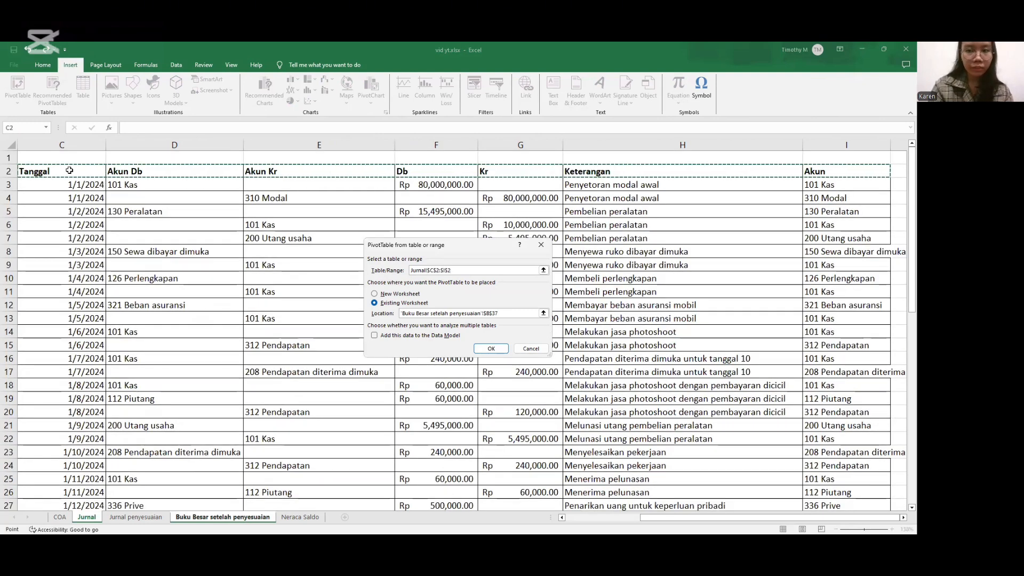
key(shift+Down)
key(shift+Down)
key(shift+Down)
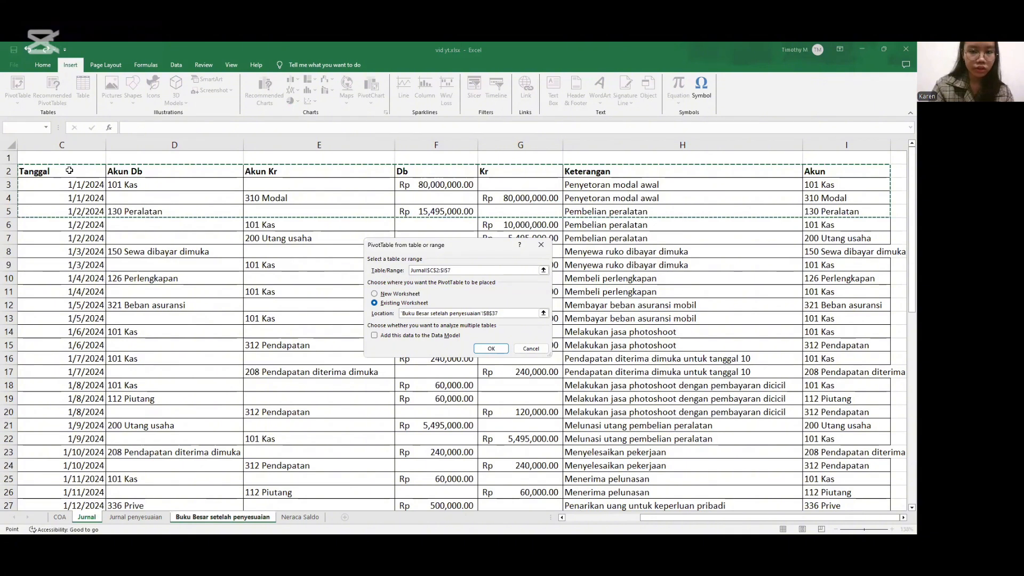
key(shift+Down)
key(shift+Down)
key(shift+Down)
key(shift+Down)
key(shift+Down)
key(shift+Down)
key(shift+Down)
key(shift+Down)
key(shift+Down)
key(shift+Down)
key(shift+Down)
key(shift+Down)
key(shift+Down)
key(shift+Down)
key(shift+Down)
key(shift+Down)
key(shift+Down)
key(shift+Down)
key(shift+Down)
key(shift+Down)
key(shift+Down)
key(shift+Down)
key(shift+Down)
key(shift+Down)
key(shift+Down)
key(shift+Down)
key(shift+Down)
key(shift+Down)
key(shift+Down)
key(shift+Down)
key(shift+Down)
key(shift+Down)
key(shift+Down)
key(shift+Down)
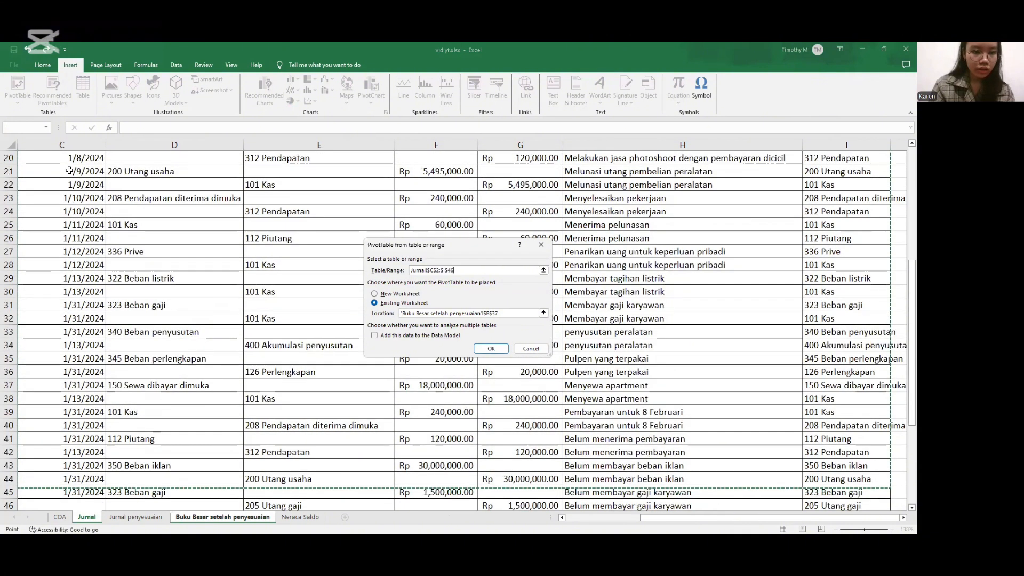
key(shift+Down)
key(shift+Up)
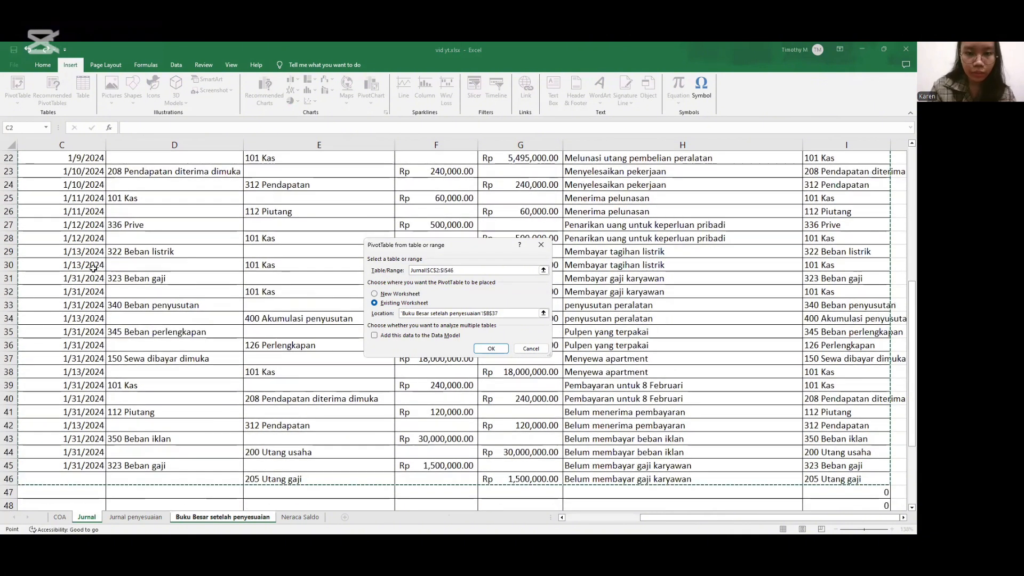
click(492, 349)
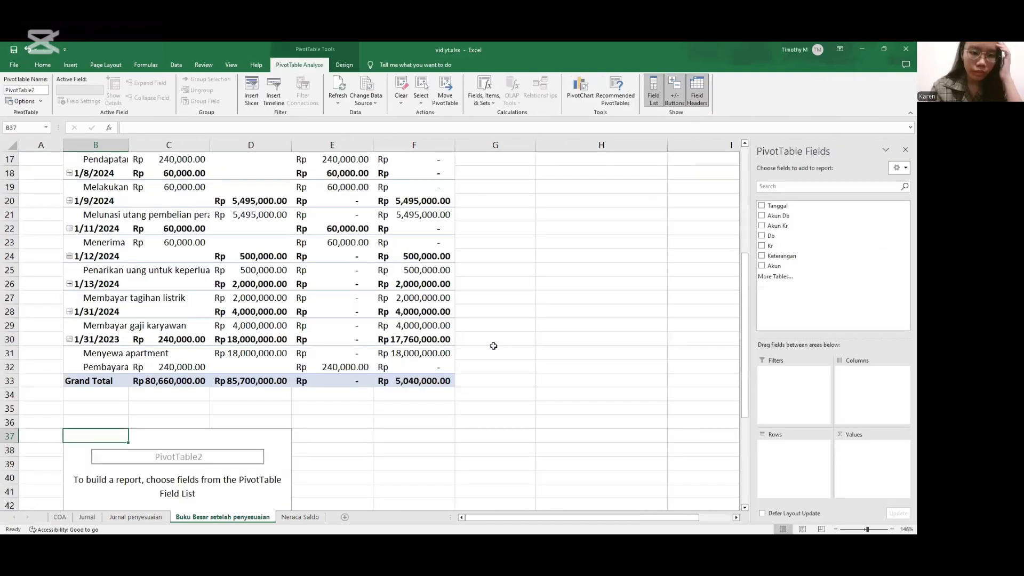
Add the fields Tanggal, Akun Db, Akun Kr, Db, Kr, Keterangan and Akun to the new PivotTable.
scroll(416, 373, down, 2)
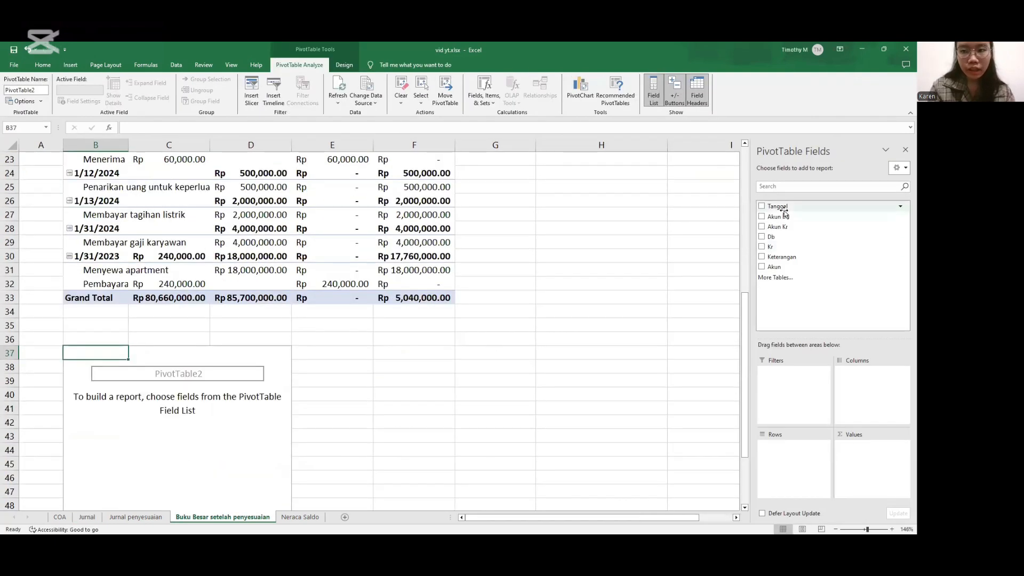
click(761, 206)
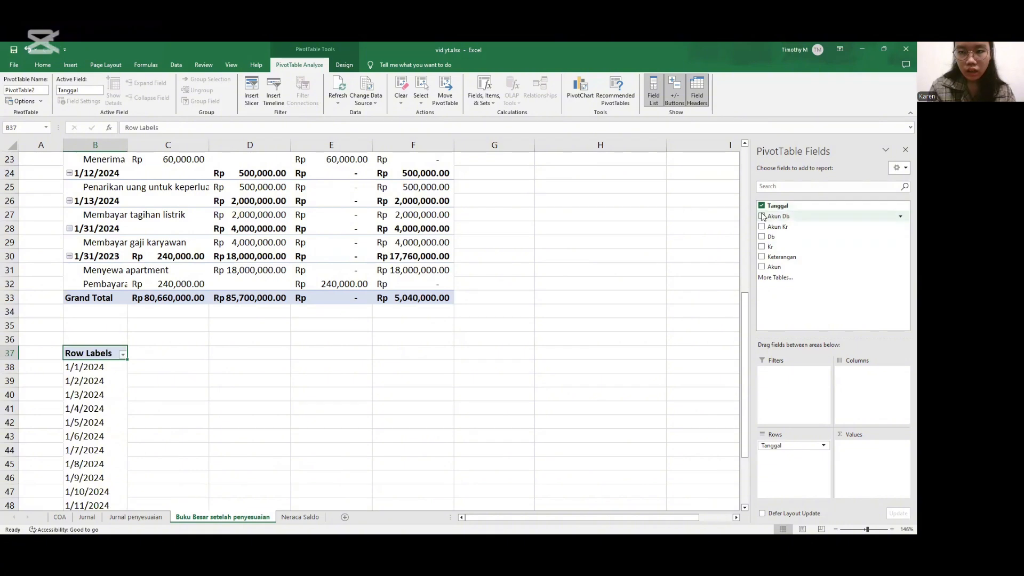
click(762, 216)
click(762, 226)
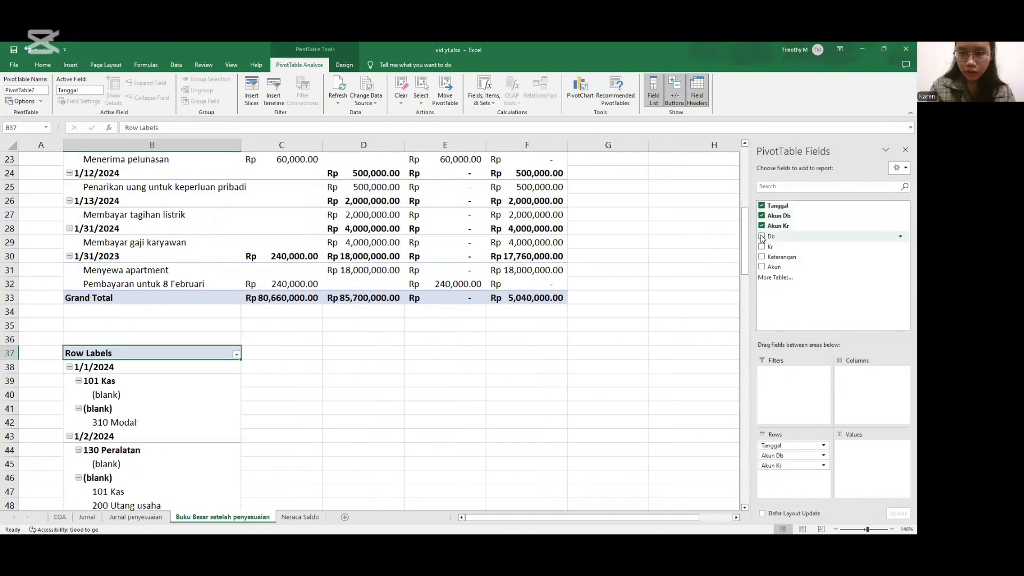
click(762, 236)
click(762, 247)
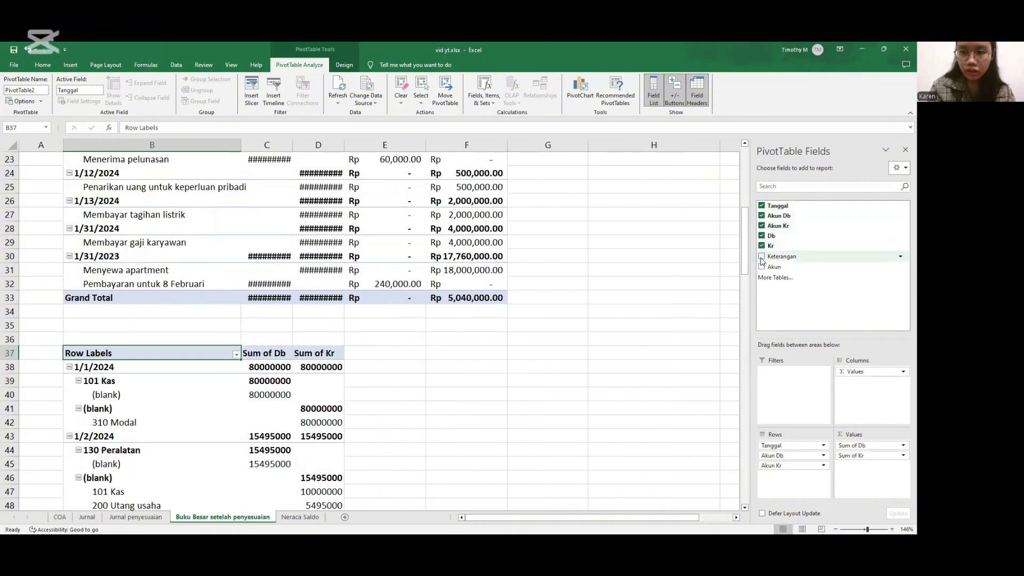
click(761, 258)
click(762, 267)
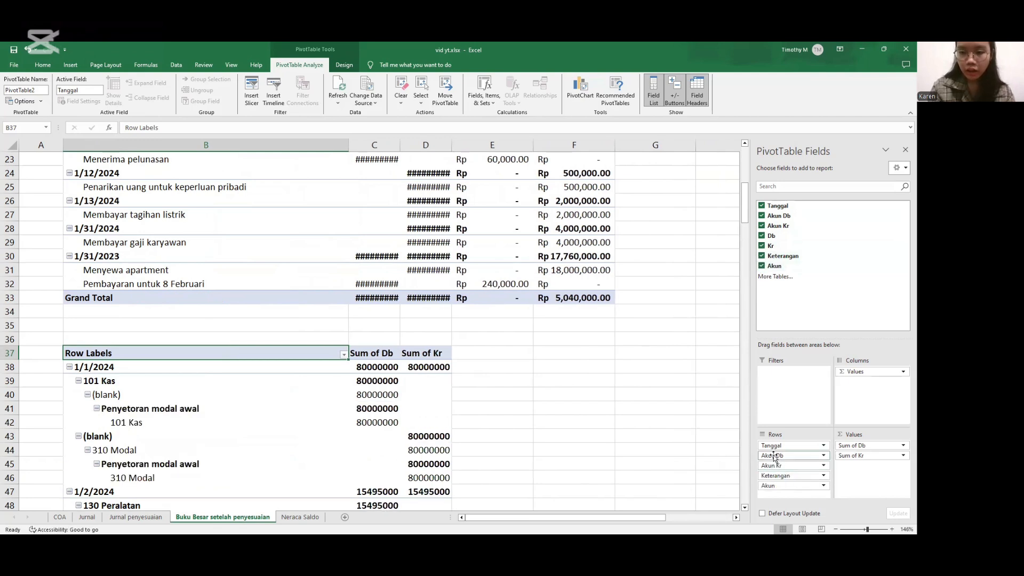
Move Akun Db and Akun Kr from the PivotTable's rows to its values, and make Akun the report filter.
drag(774, 456, 849, 469)
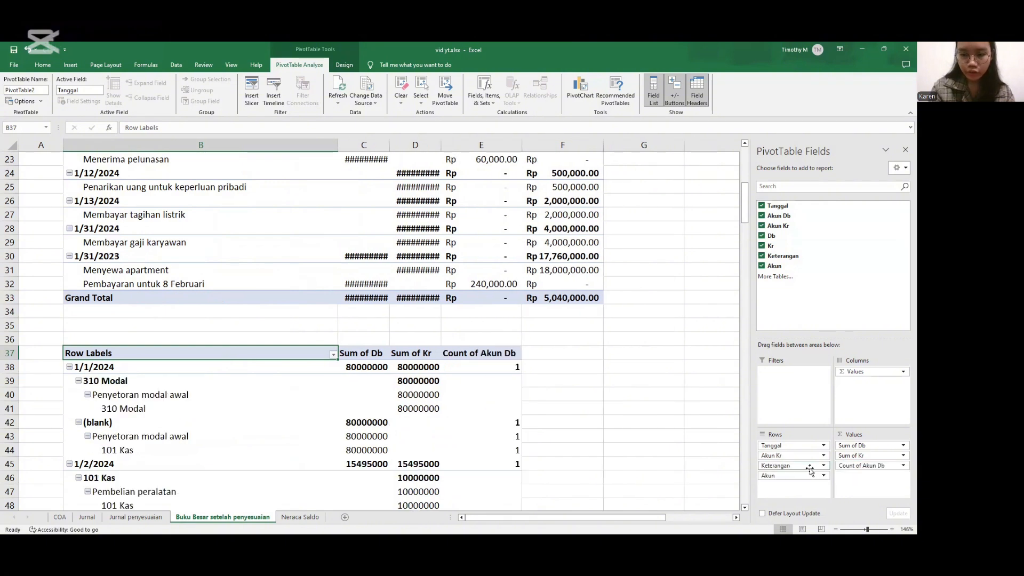
drag(774, 455, 856, 485)
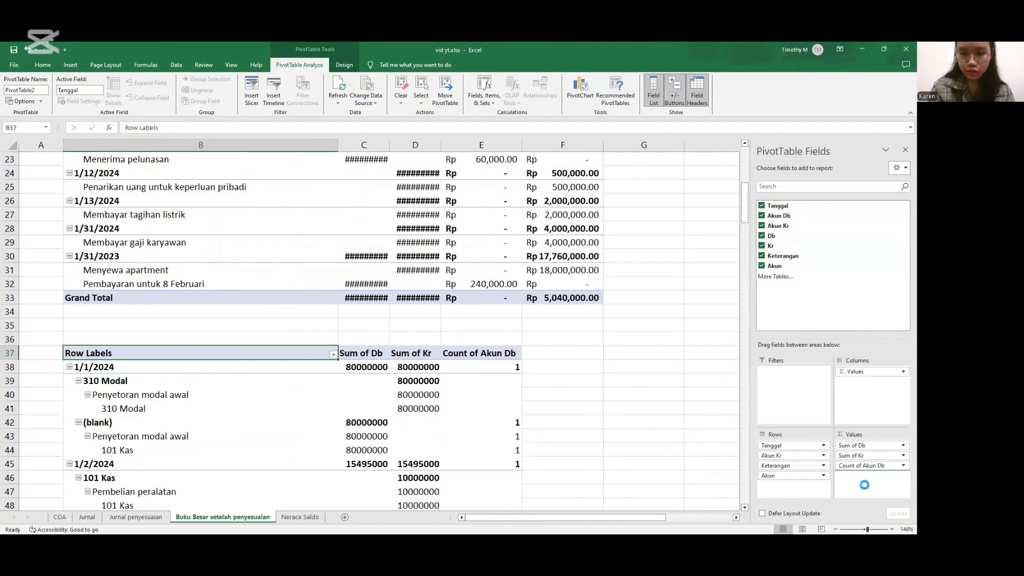
drag(769, 467, 819, 380)
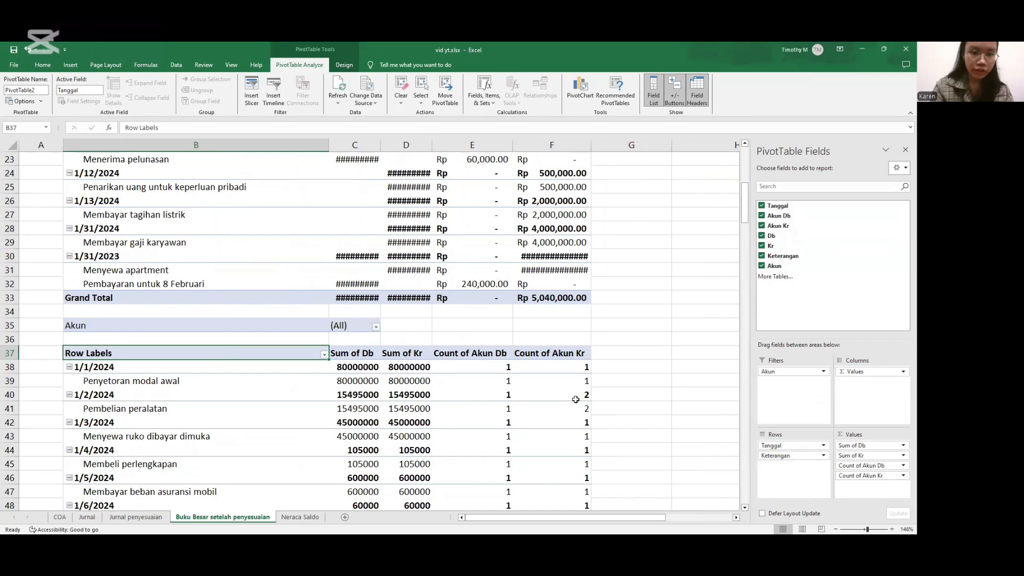
scroll(576, 399, down, 3)
scroll(575, 399, down, 1)
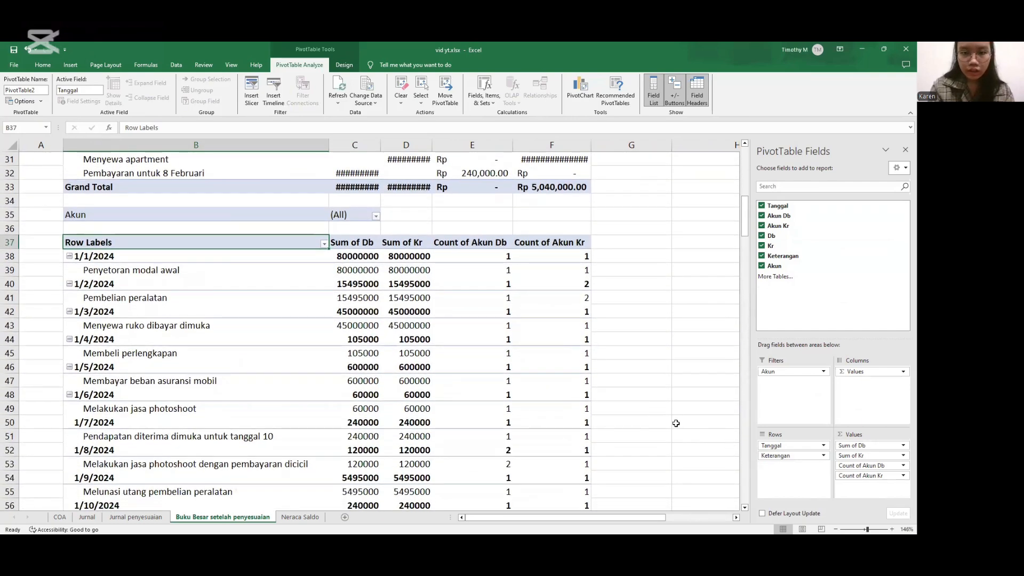
Move the Akun Db and Akun Kr fields from the new PivotTable's values to its rows.
scroll(676, 421, up, 1)
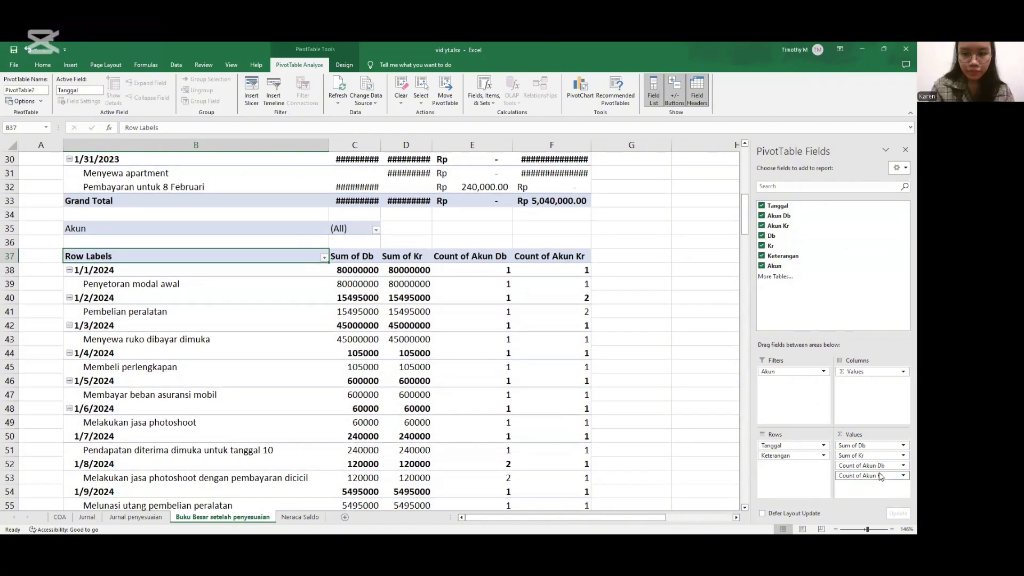
drag(874, 467, 798, 467)
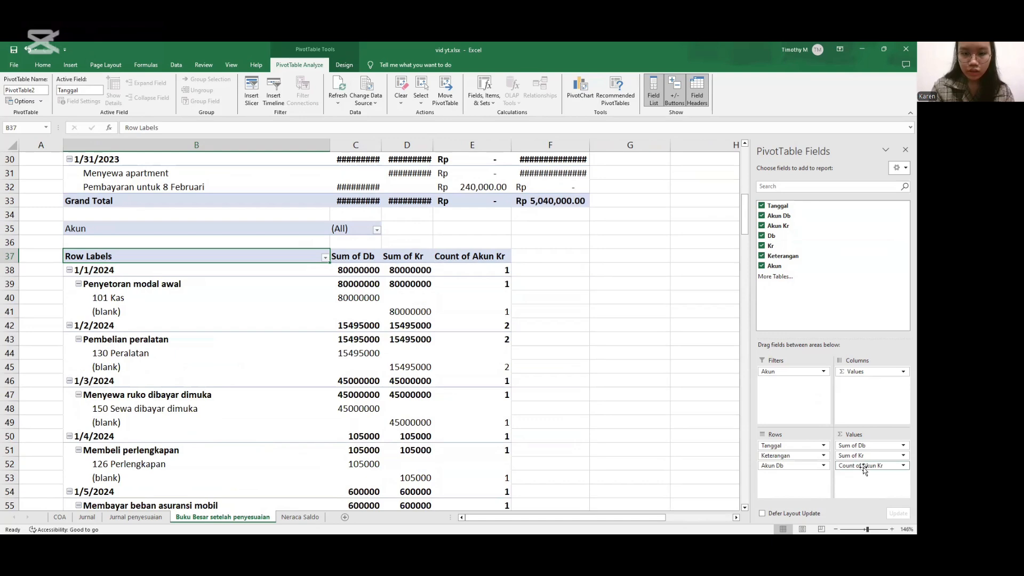
drag(864, 468, 795, 489)
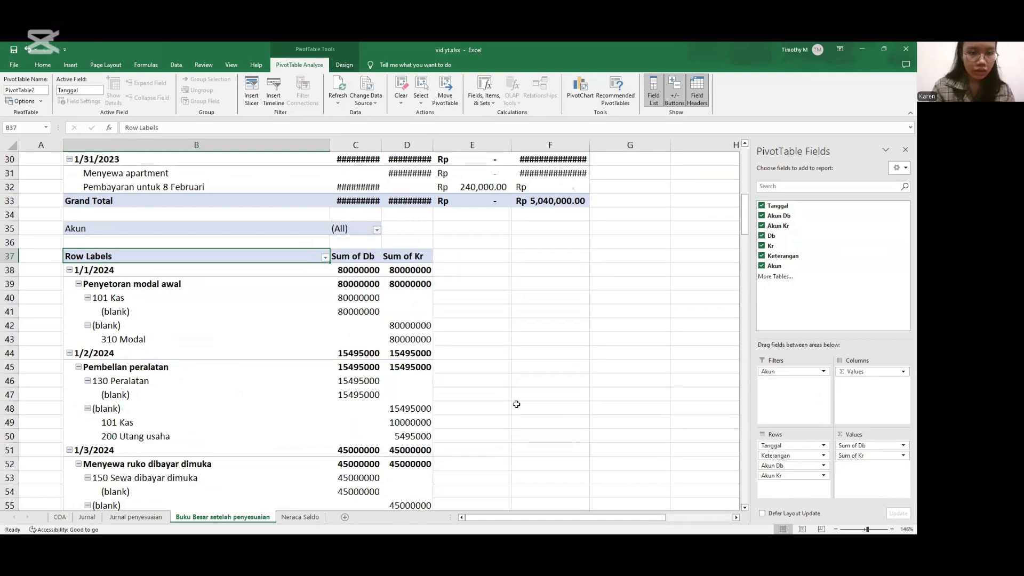
Examine the layout of the finished 101 Kas PivotTable and compare it with the new PivotTable below it.
scroll(517, 404, up, 4)
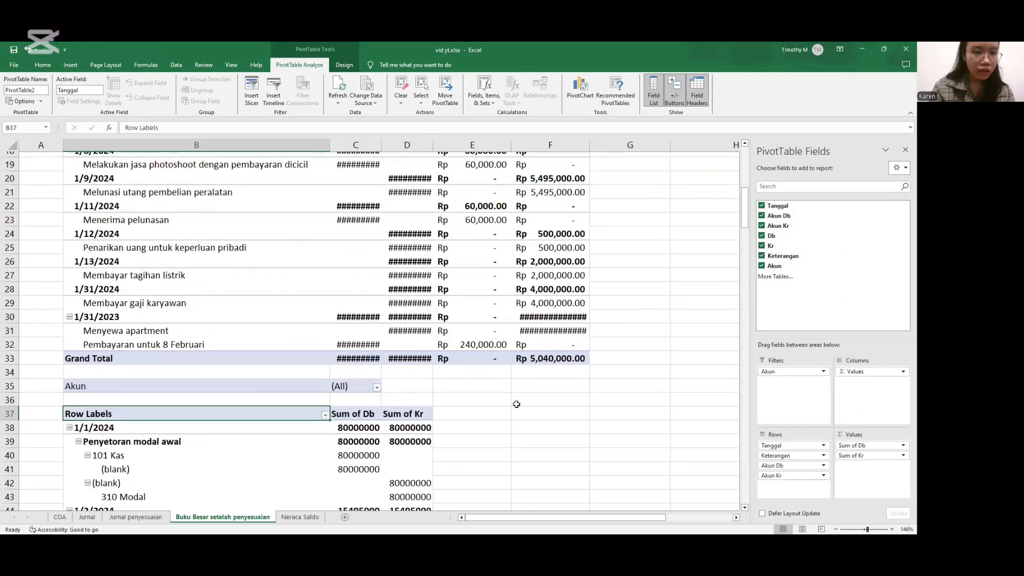
scroll(516, 405, up, 6)
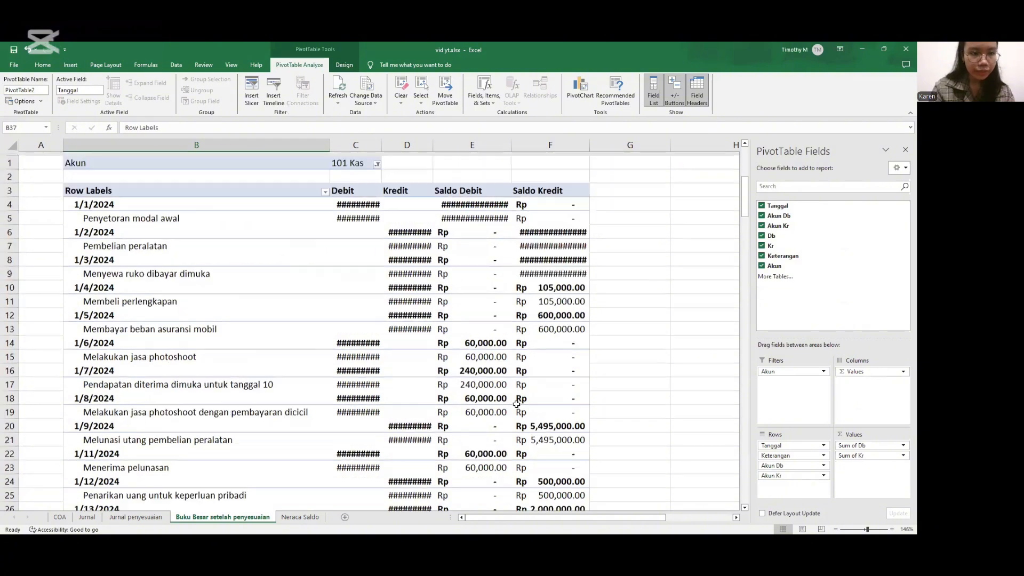
scroll(517, 404, down, 1)
scroll(516, 404, up, 1)
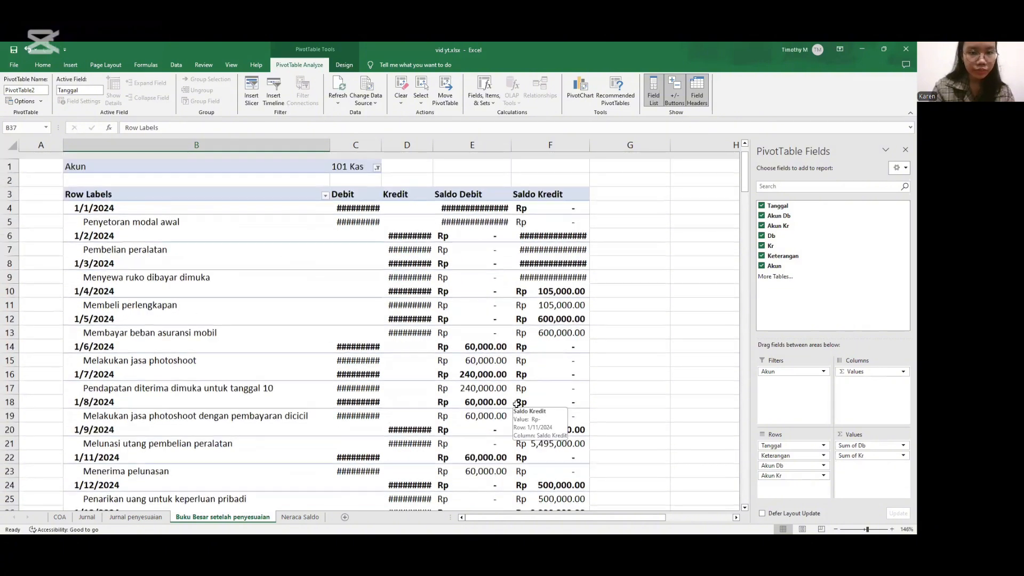
scroll(517, 404, down, 10)
scroll(516, 404, down, 7)
scroll(516, 405, up, 5)
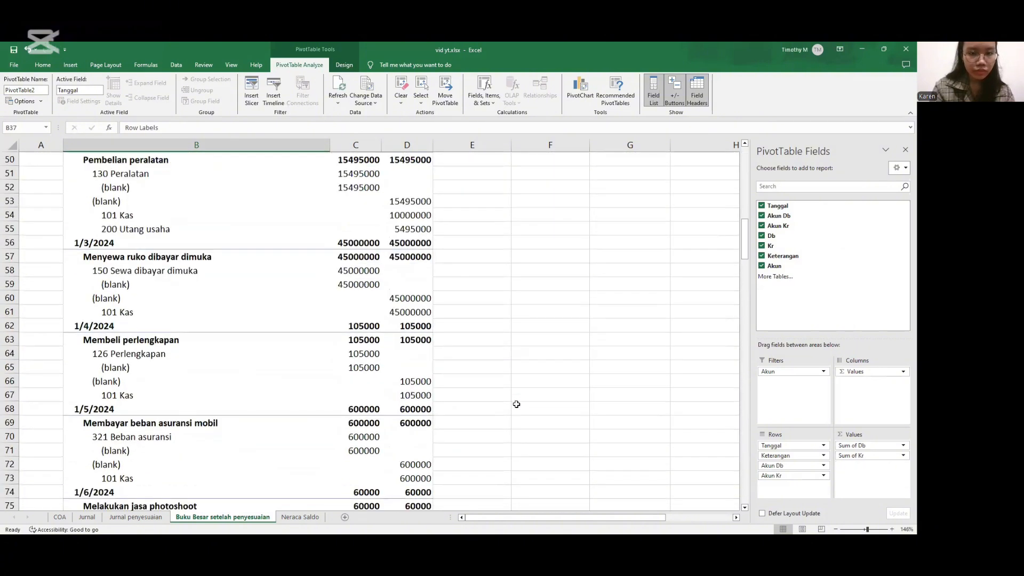
scroll(516, 405, up, 1)
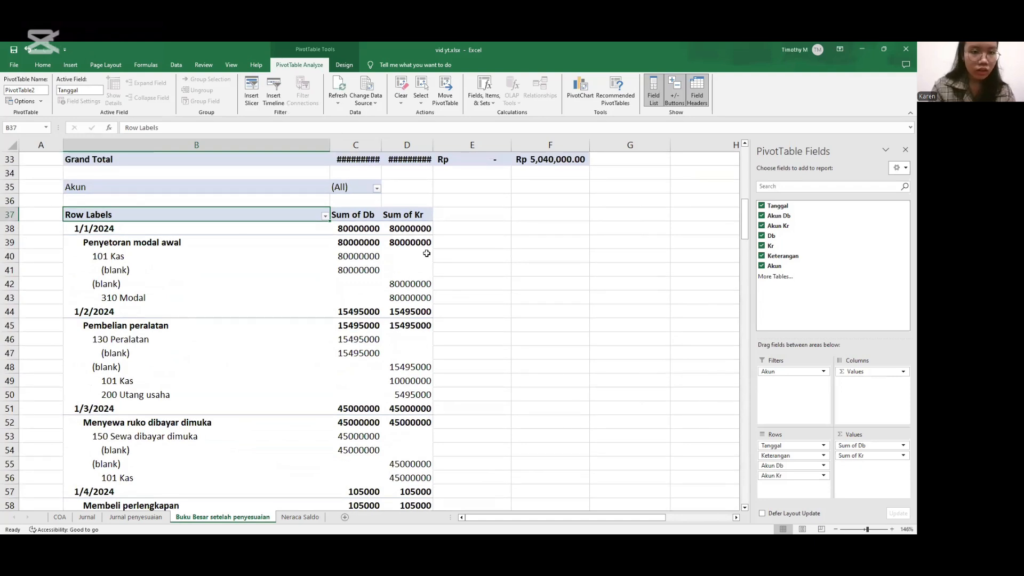
Filter the Tanggal row labels of the new PivotTable to exclude the (blank) item.
click(325, 216)
scroll(275, 352, down, 2)
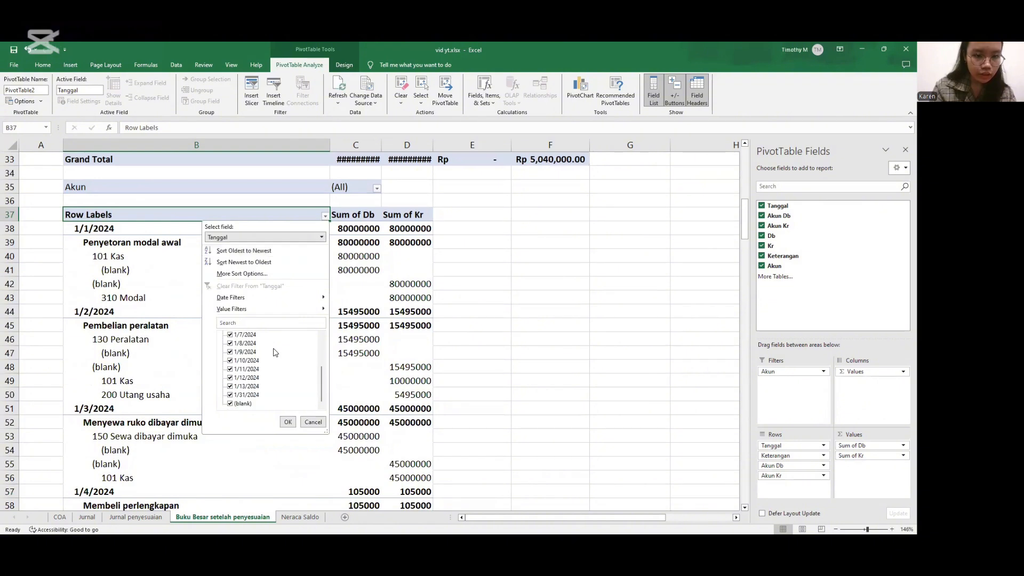
click(230, 404)
click(288, 421)
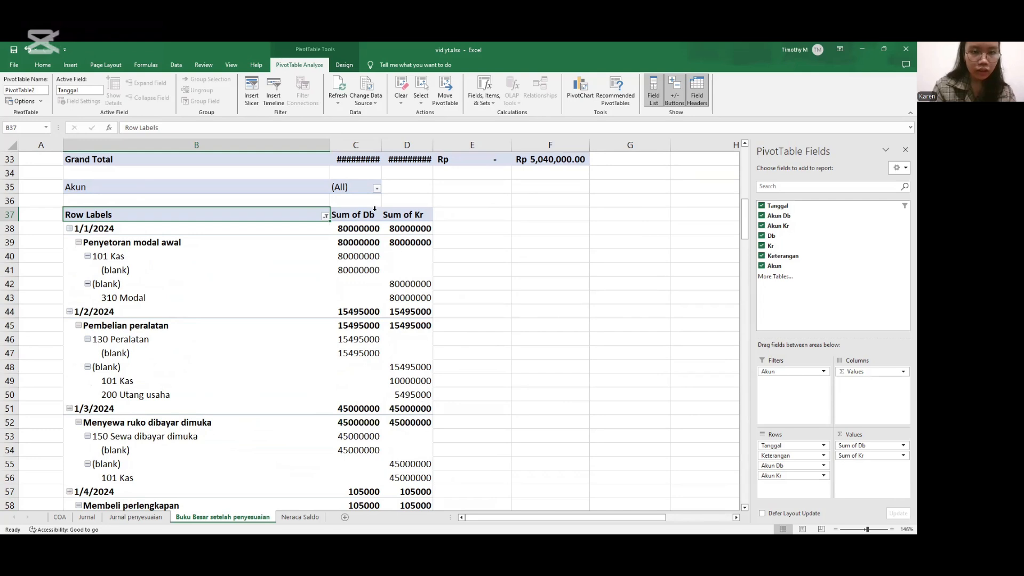
Set the new PivotTable's Akun report filter to 112 Piutang.
click(378, 188)
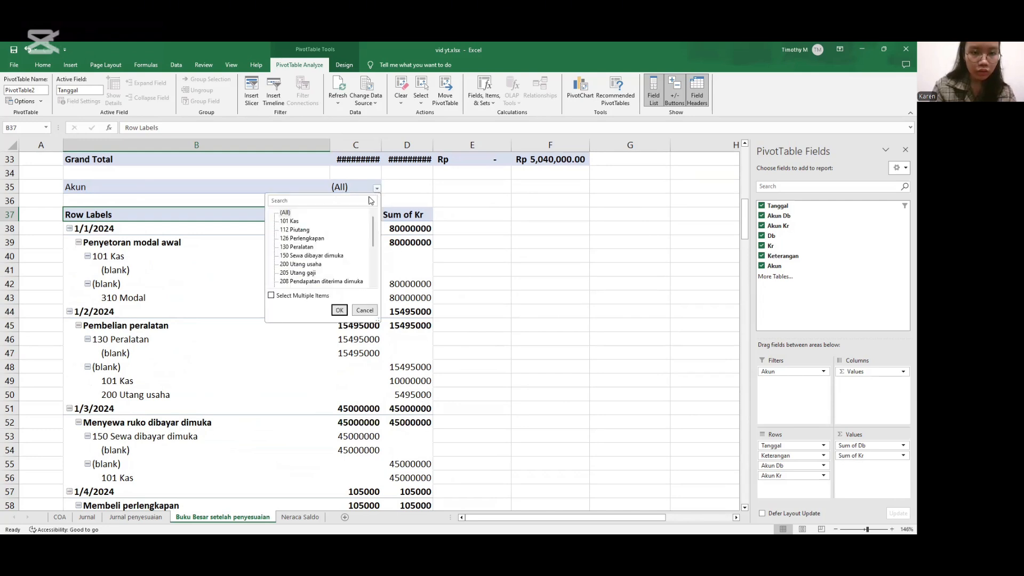
click(296, 230)
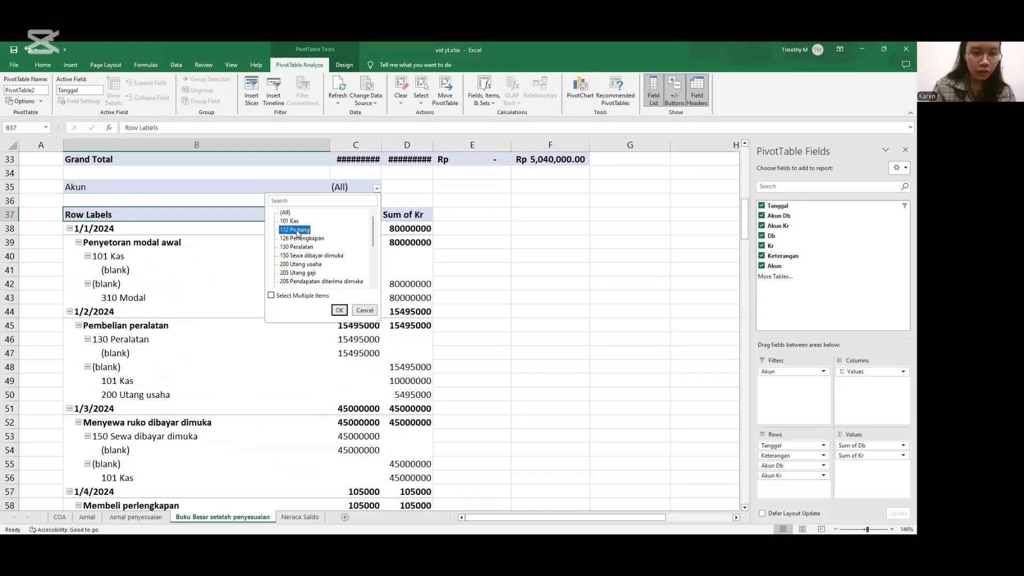
click(339, 311)
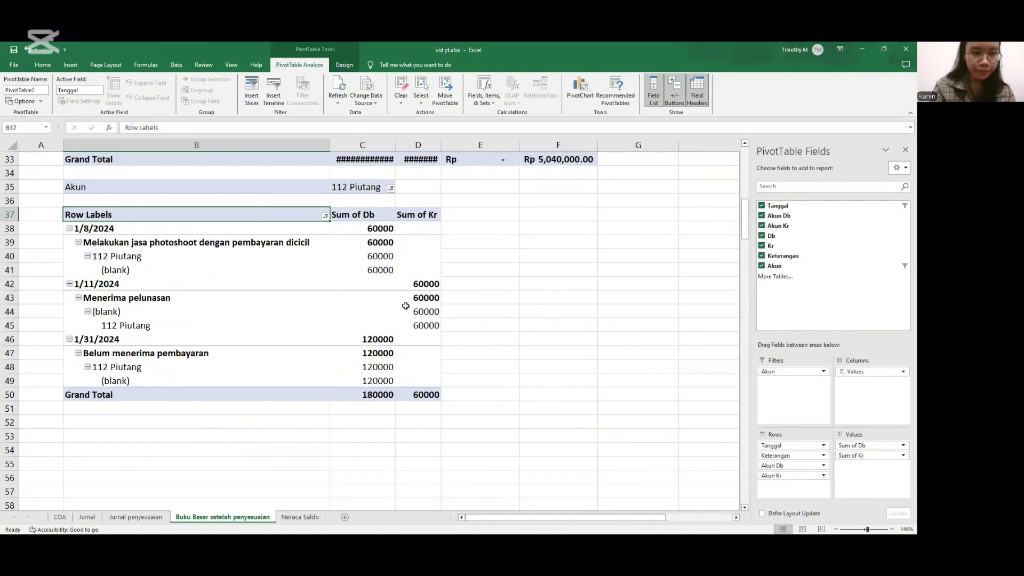
Remove the Akun Db and Akun Kr fields from the 112 Piutang PivotTable.
scroll(412, 307, up, 10)
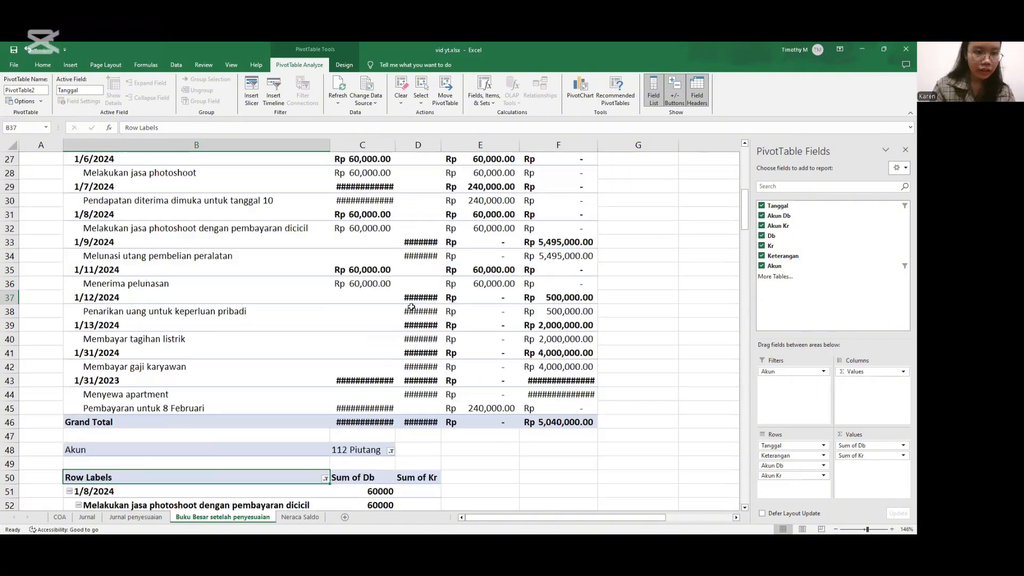
scroll(411, 307, up, 1)
scroll(412, 308, down, 9)
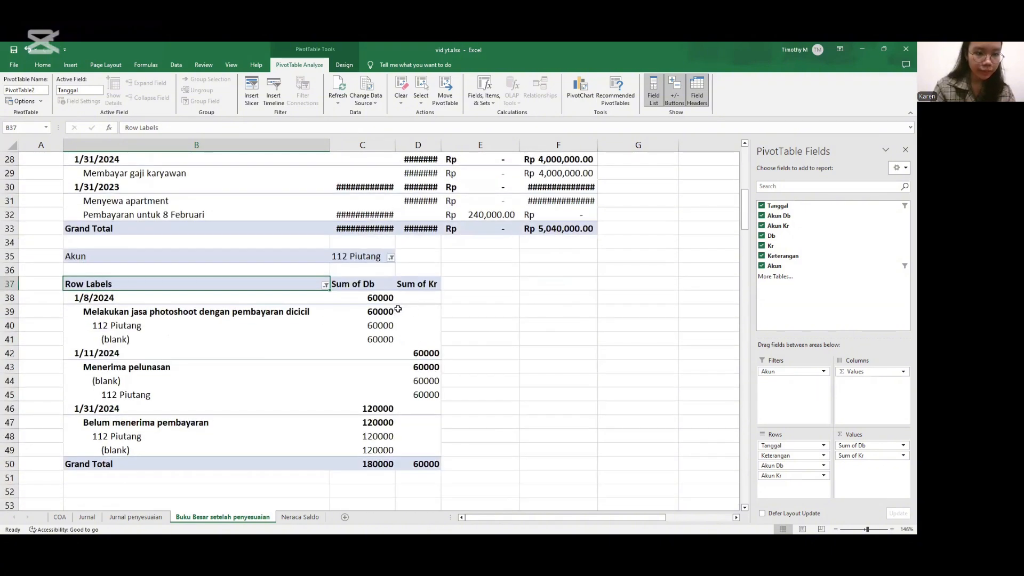
scroll(120, 340, up, 1)
click(122, 436)
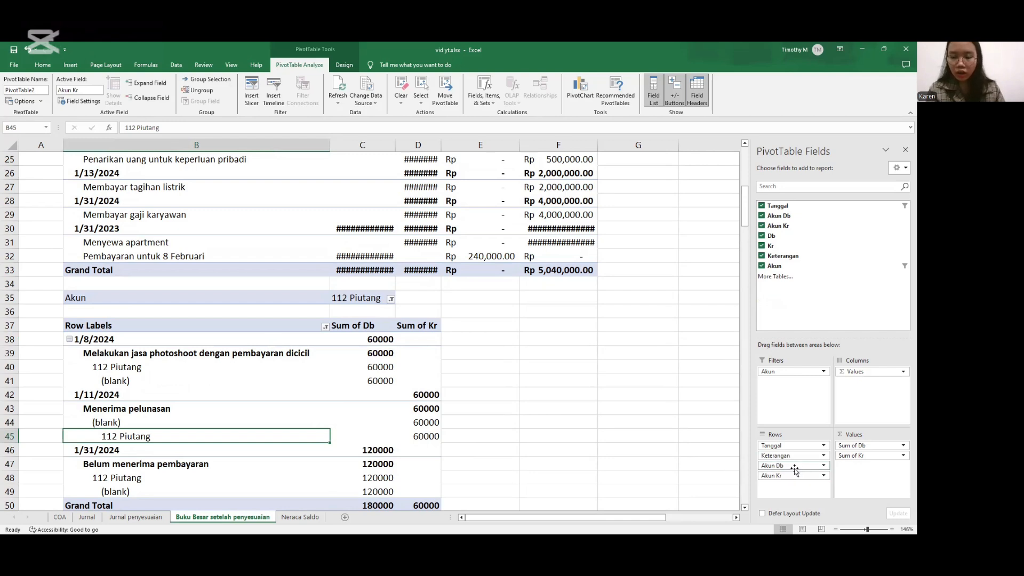
click(823, 467)
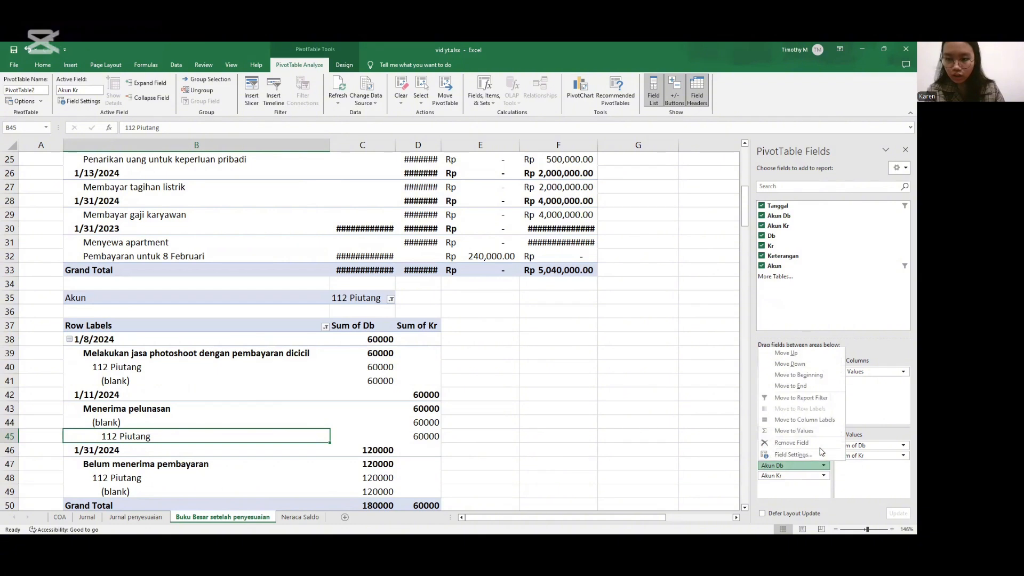
click(817, 443)
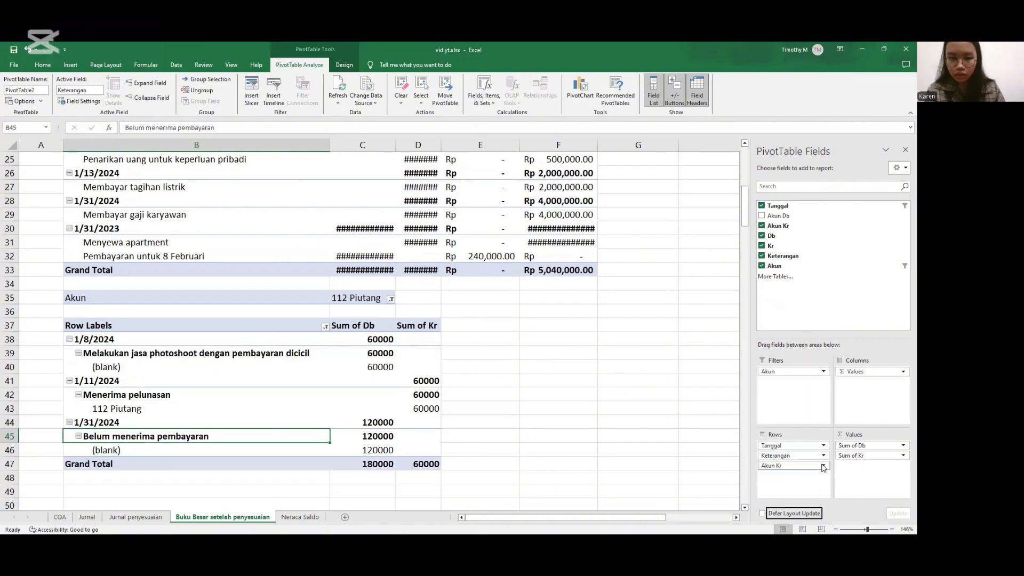
click(823, 467)
click(792, 443)
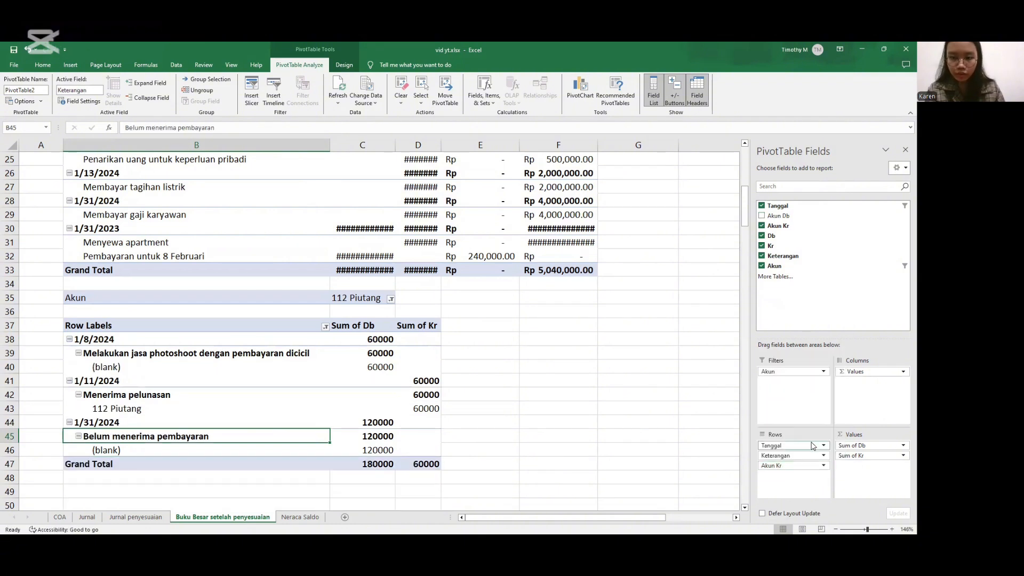
Rename the Sum of Db header in C37 of the 112 Piutang PivotTable as Debit.
scroll(619, 445, down, 2)
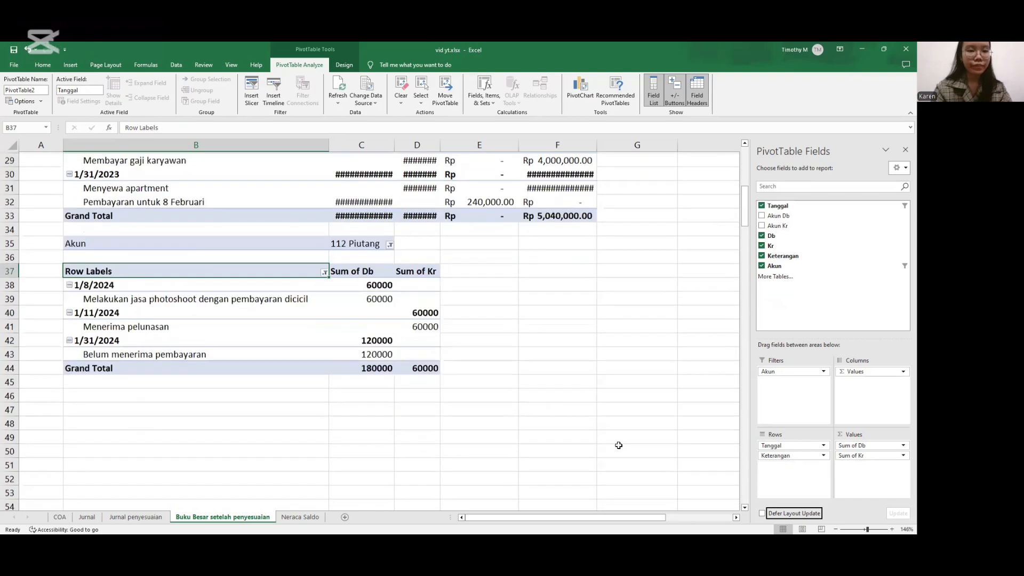
scroll(619, 446, up, 2)
scroll(619, 445, up, 2)
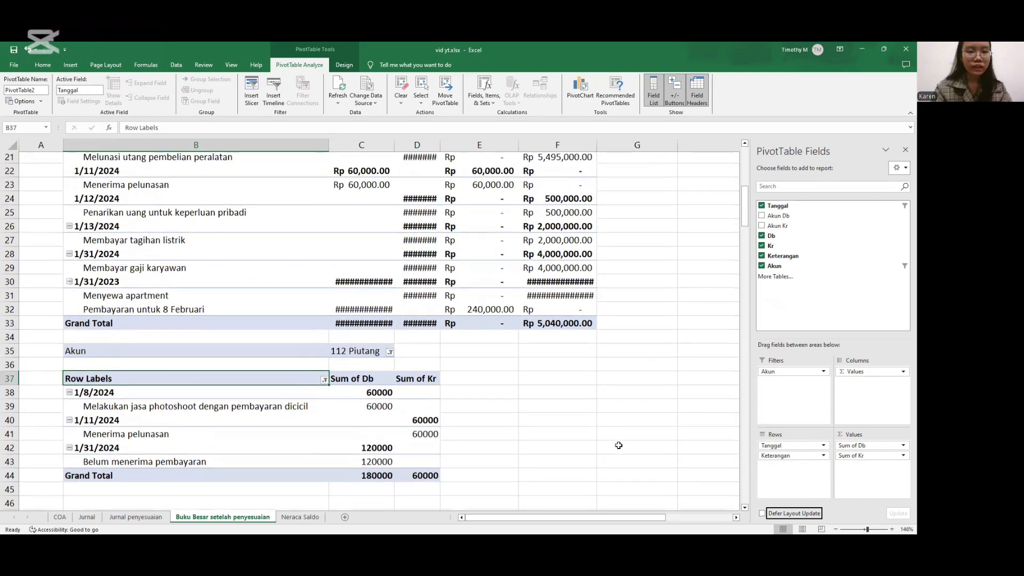
scroll(619, 446, down, 2)
click(423, 329)
scroll(483, 386, up, 2)
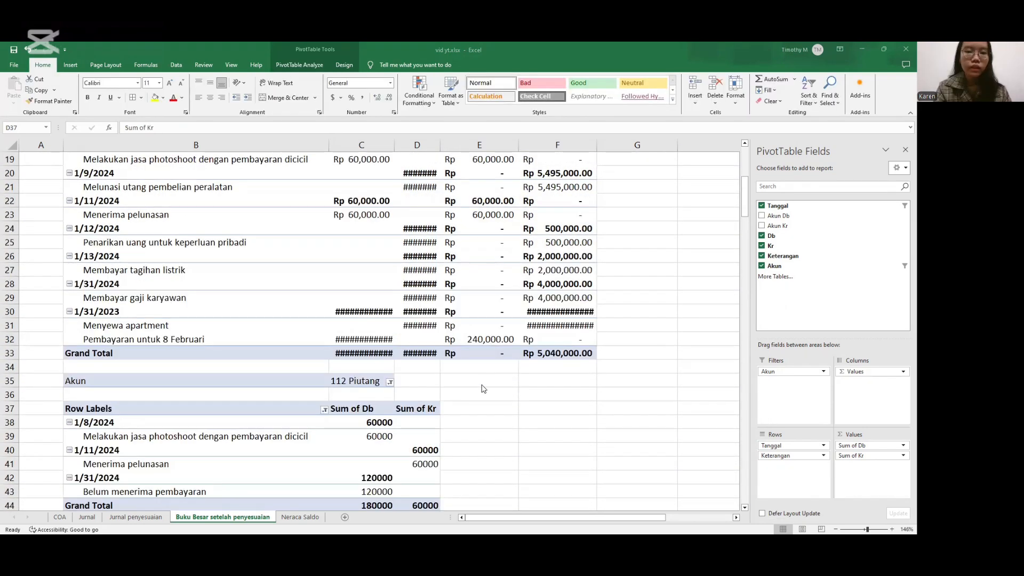
scroll(346, 415, down, 2)
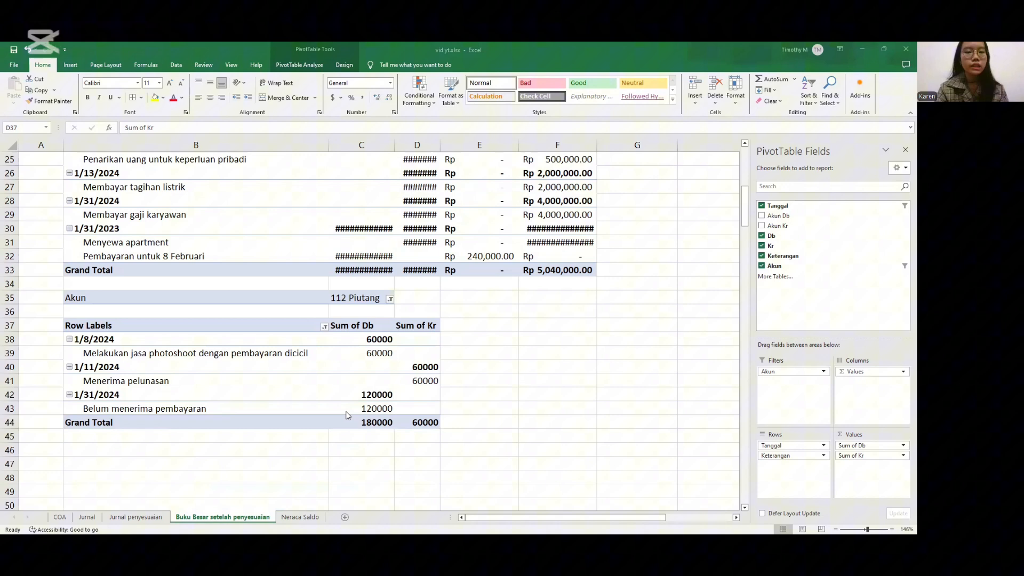
click(357, 326)
double_click(363, 326)
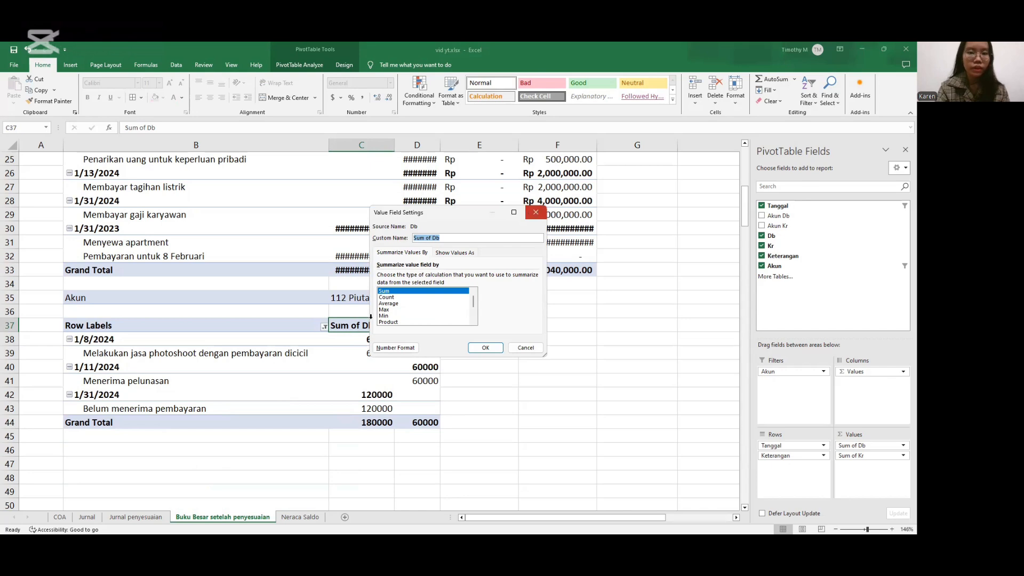
key(Escape)
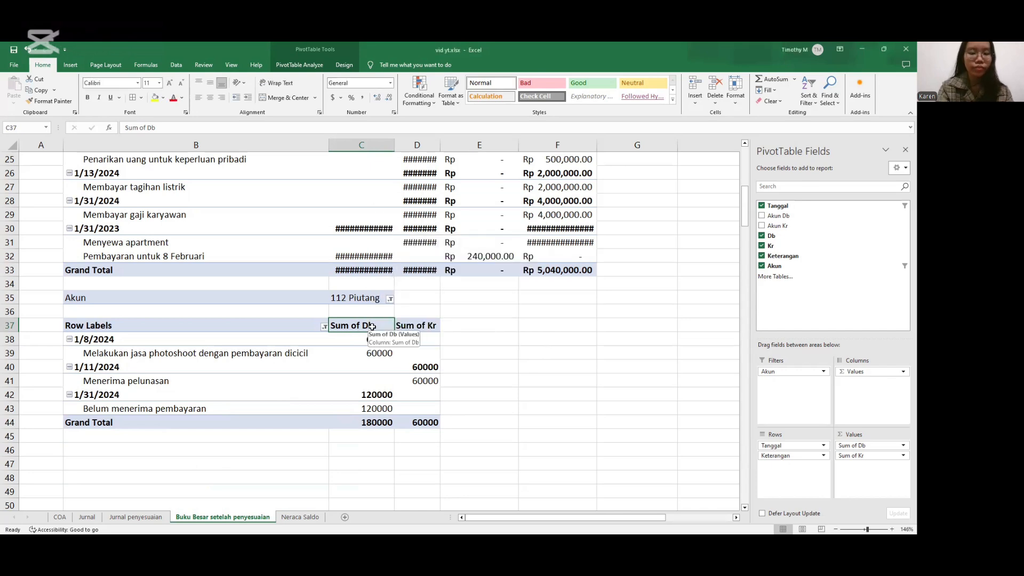
text(Debit)
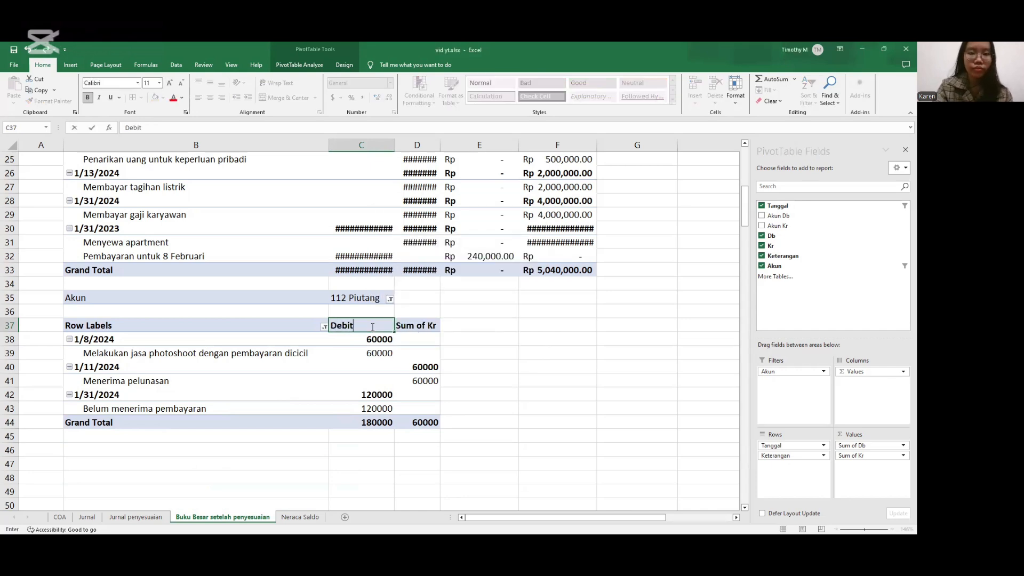
key(Tab)
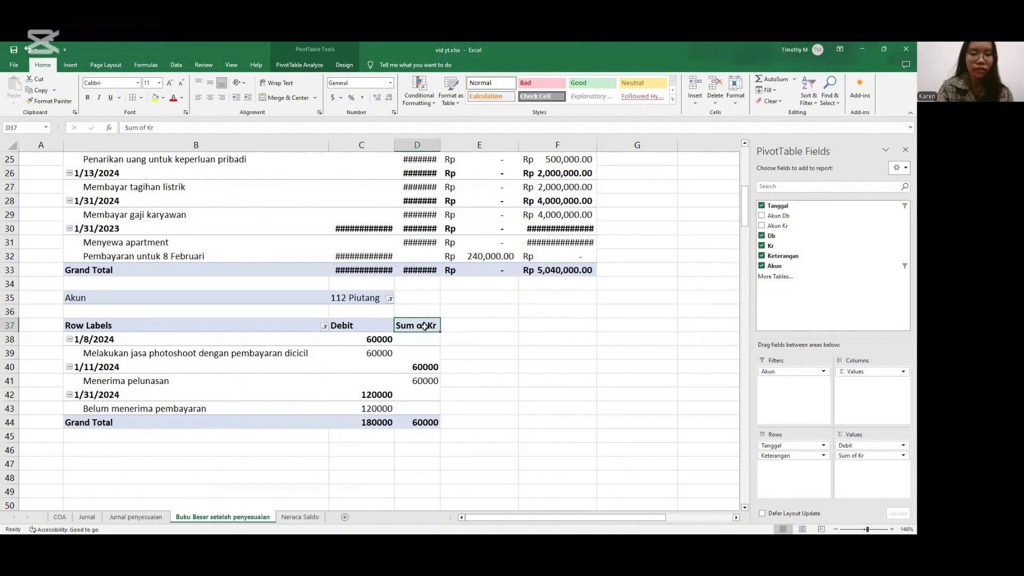
Rename the Sum of Kr header in D37 of the 112 Piutang PivotTable as Kredit.
text(Kredit)
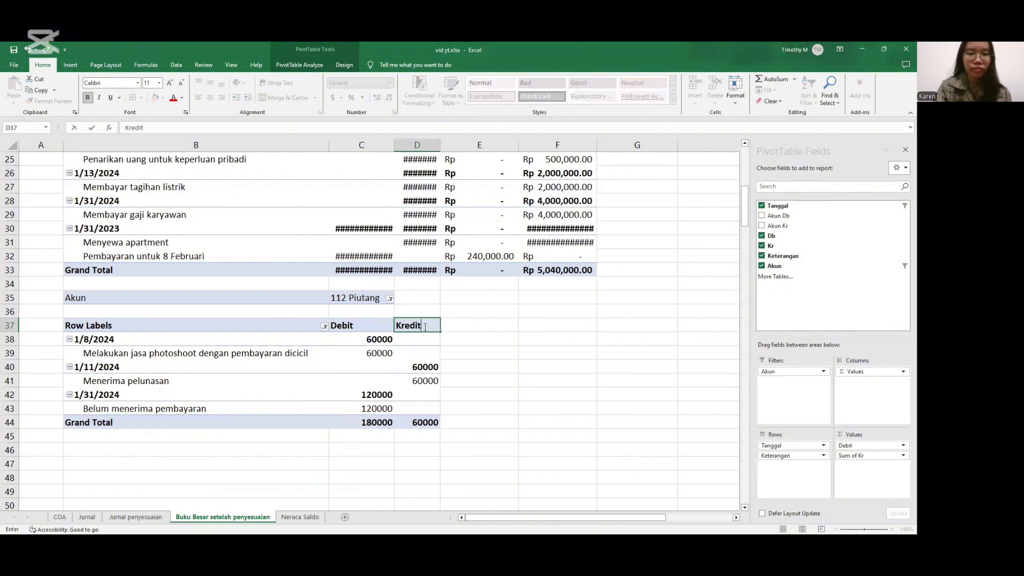
scroll(425, 327, up, 7)
scroll(425, 328, down, 3)
key(Return)
scroll(425, 327, down, 3)
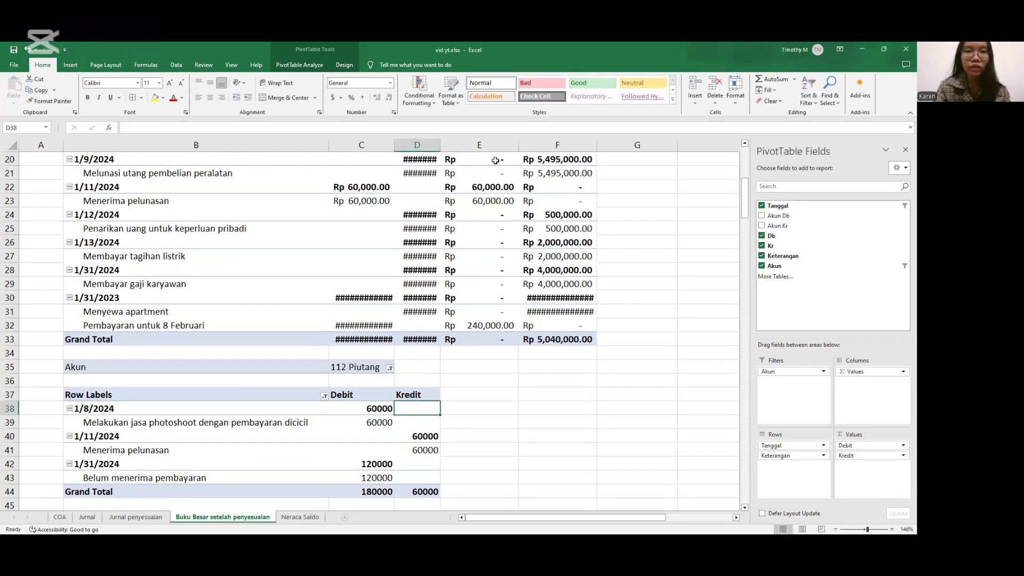
Start a new calculated field named Saldo Debit for the 112 Piutang PivotTable.
click(313, 66)
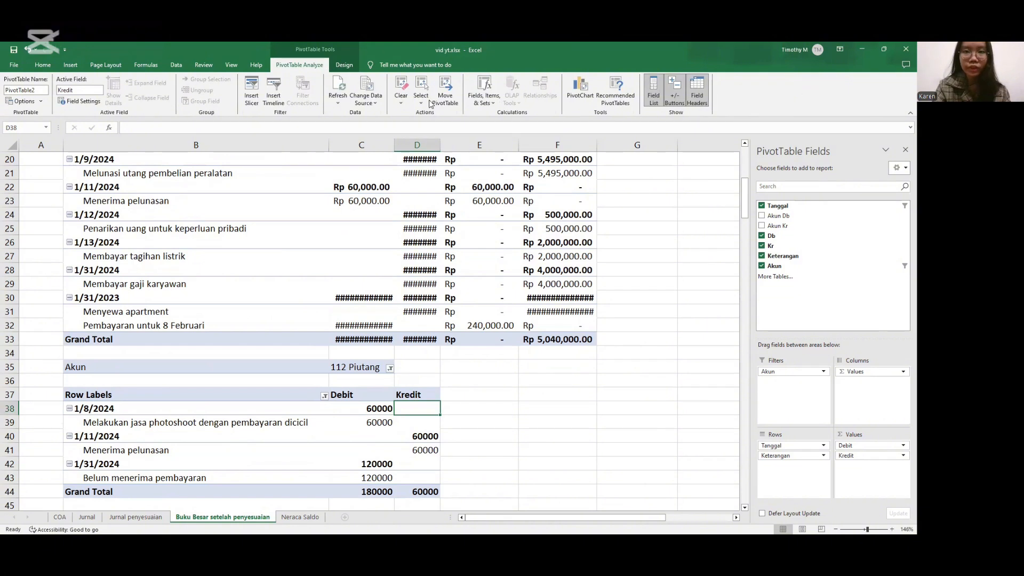
click(488, 98)
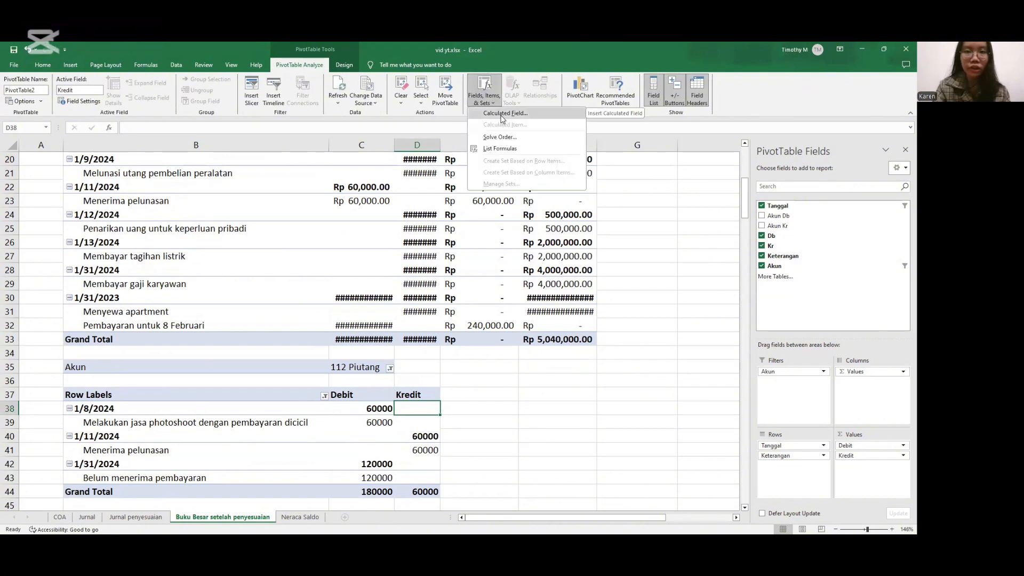
click(501, 114)
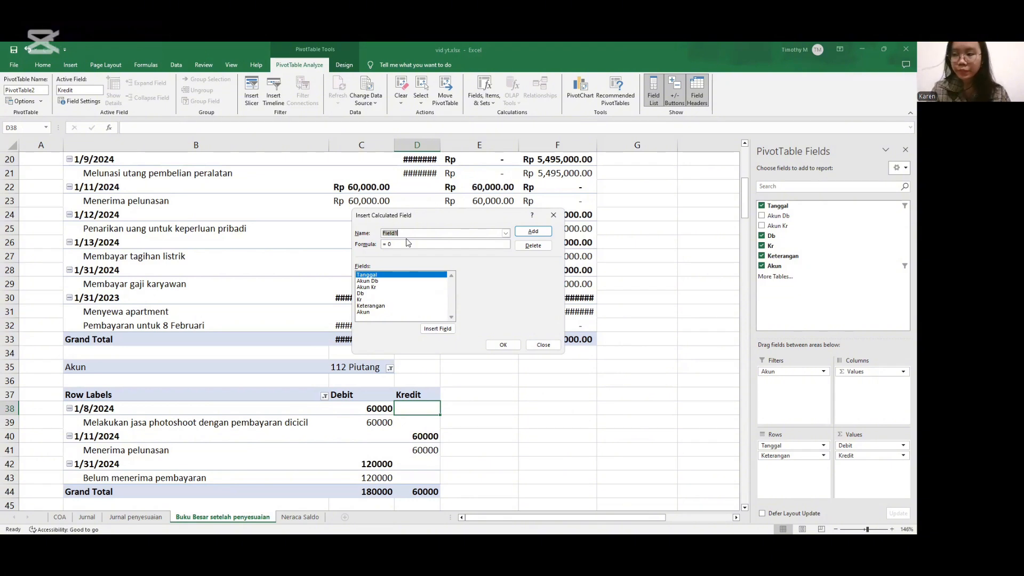
text(S)
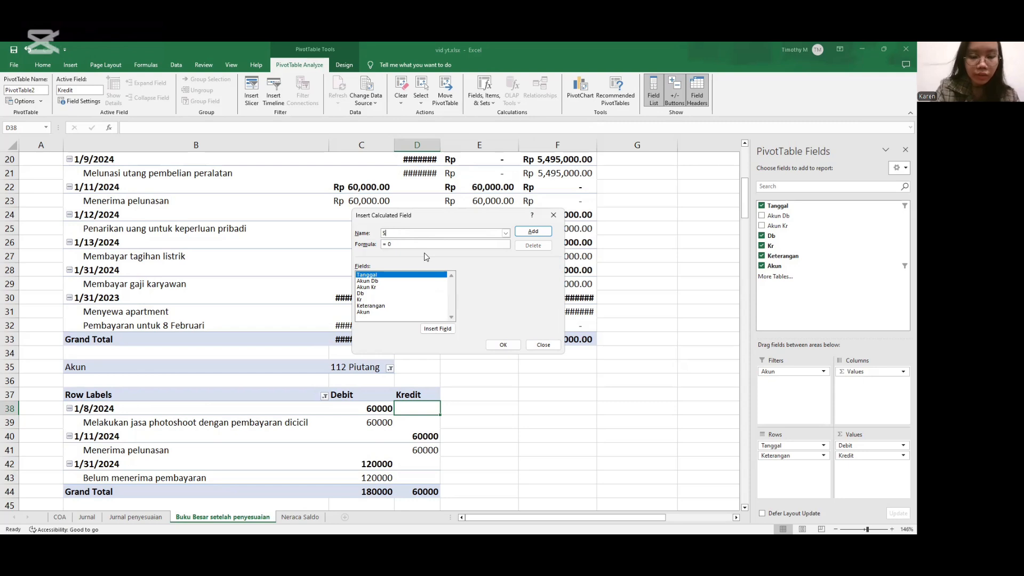
text(aldo )
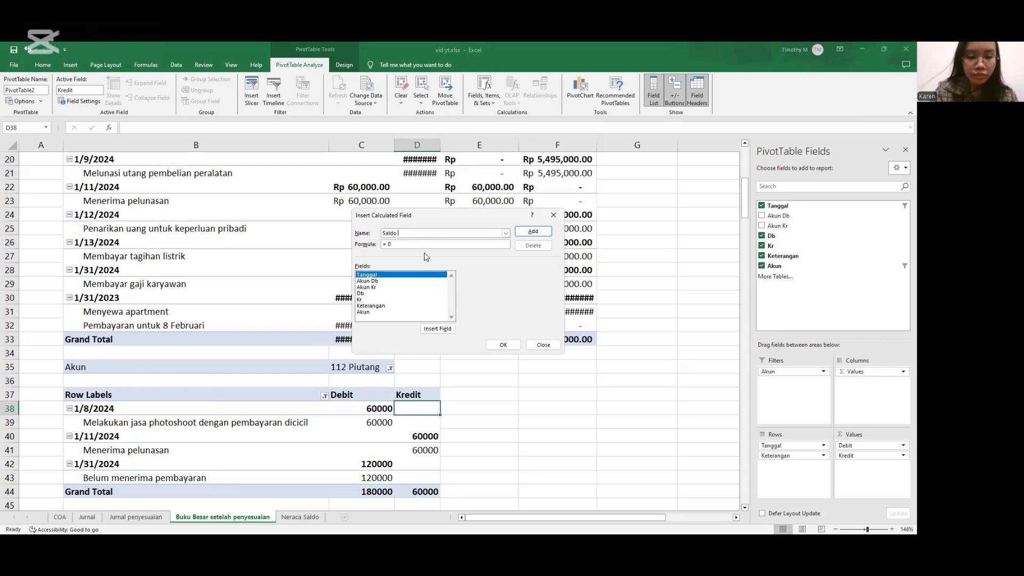
text(Dbebi)
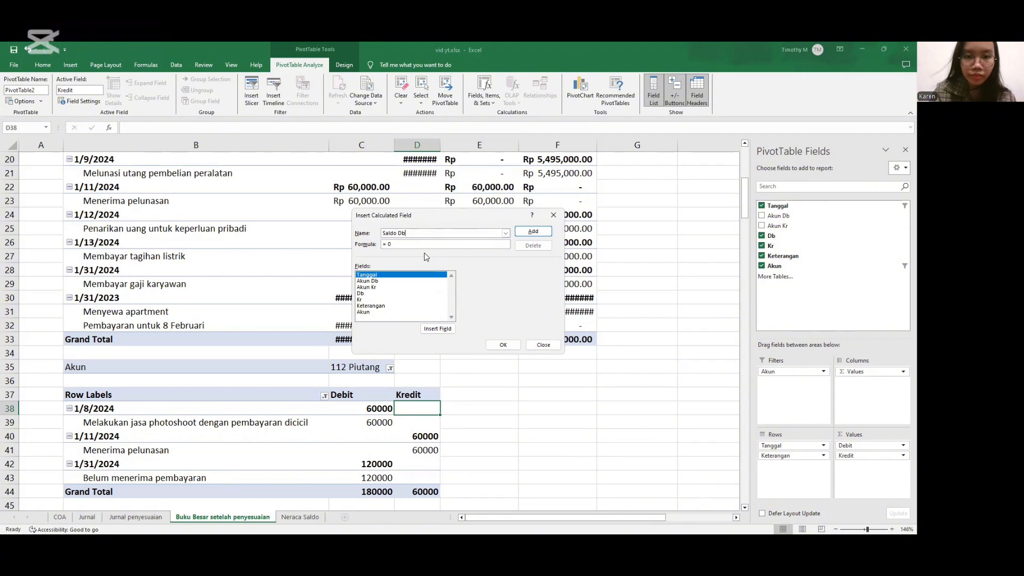
text(bit)
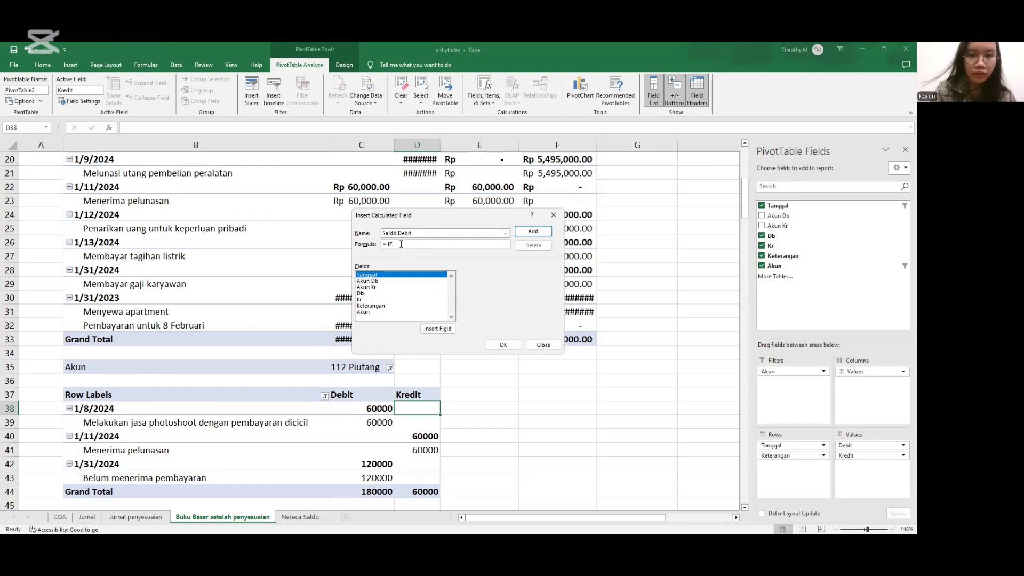
Give the Saldo Debit field an IF formula that returns Db-Kr when Db>Kr, and create the field.
double_click(368, 294)
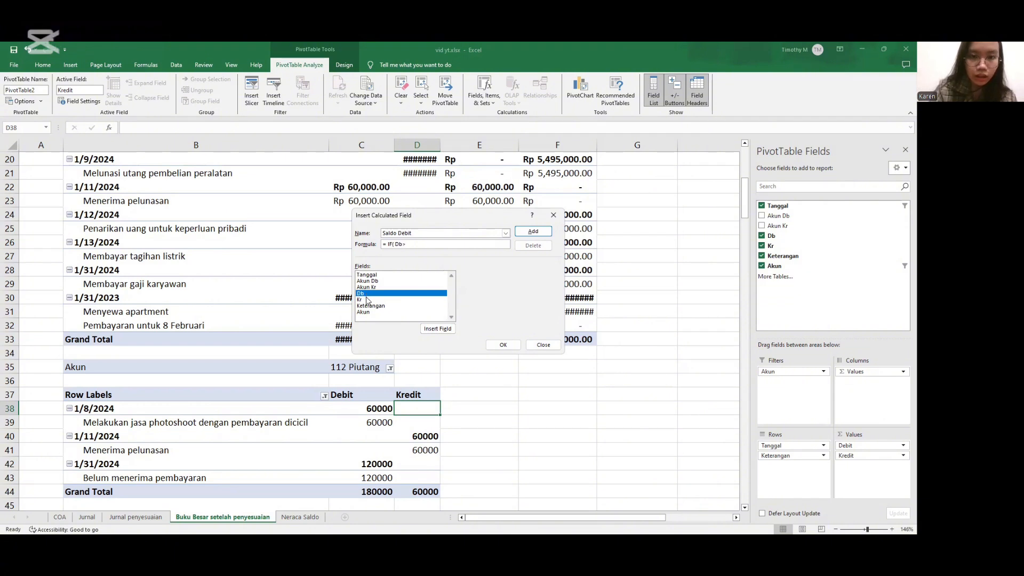
double_click(367, 300)
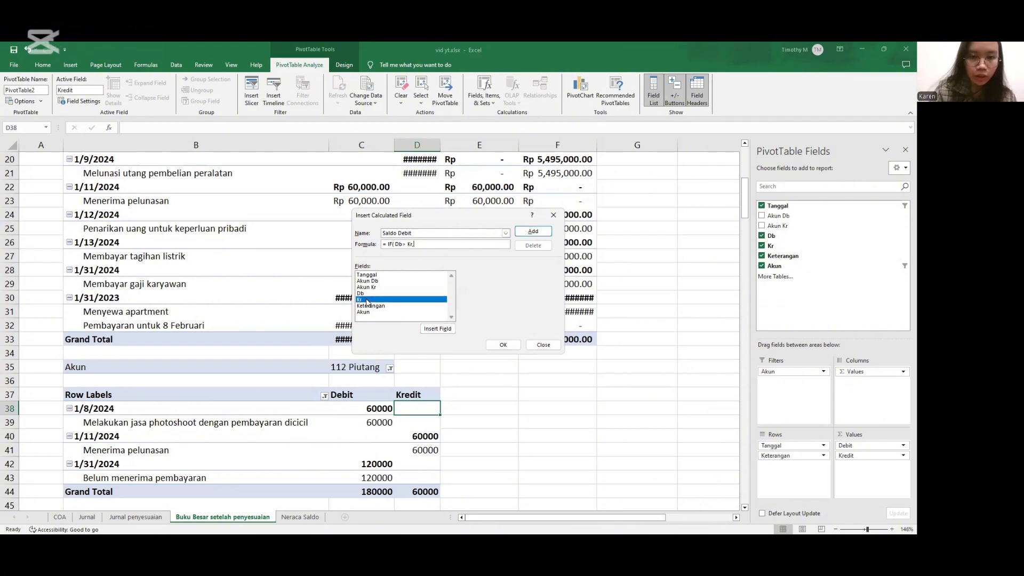
text(,)
double_click(365, 294)
text(-)
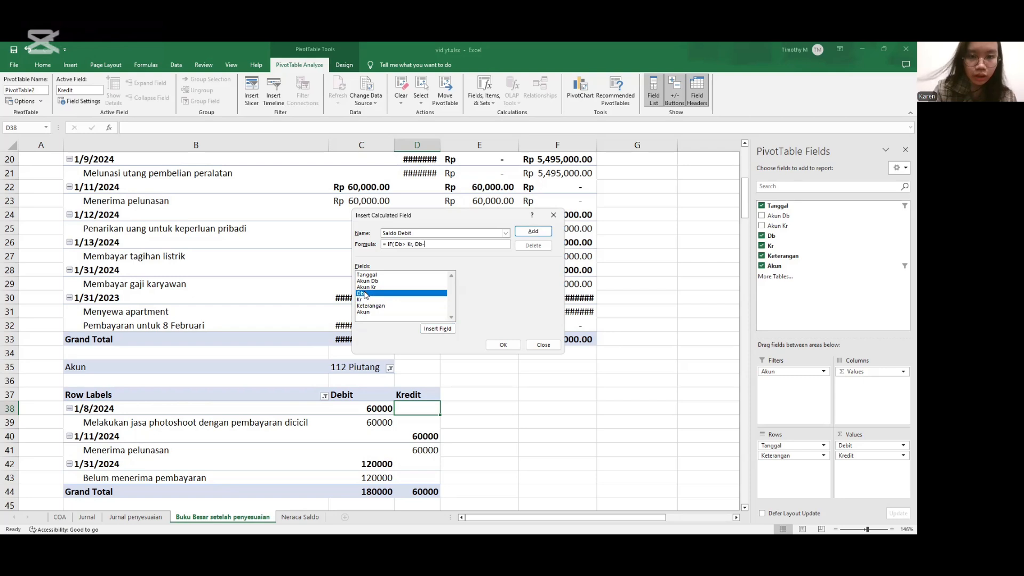
double_click(365, 301)
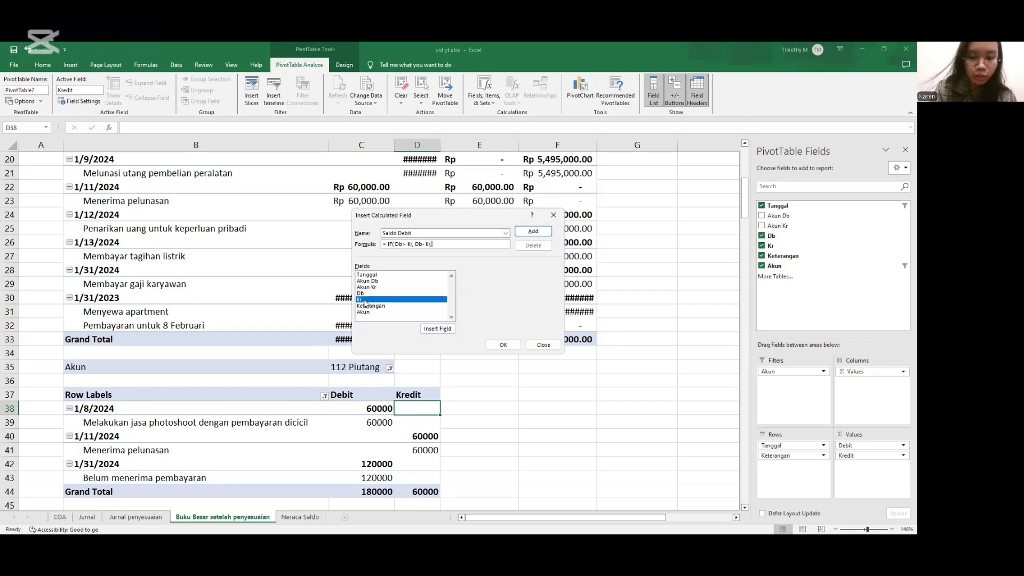
click(490, 346)
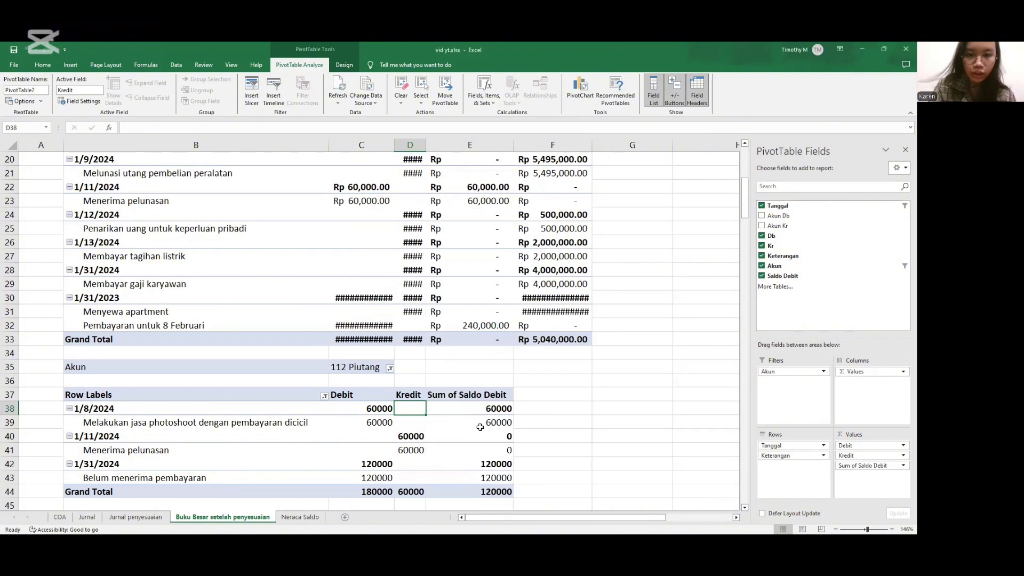
Rename the Sum of Saldo Debit header in E37 as "Saldo Debit." with a trailing period.
scroll(480, 427, down, 1)
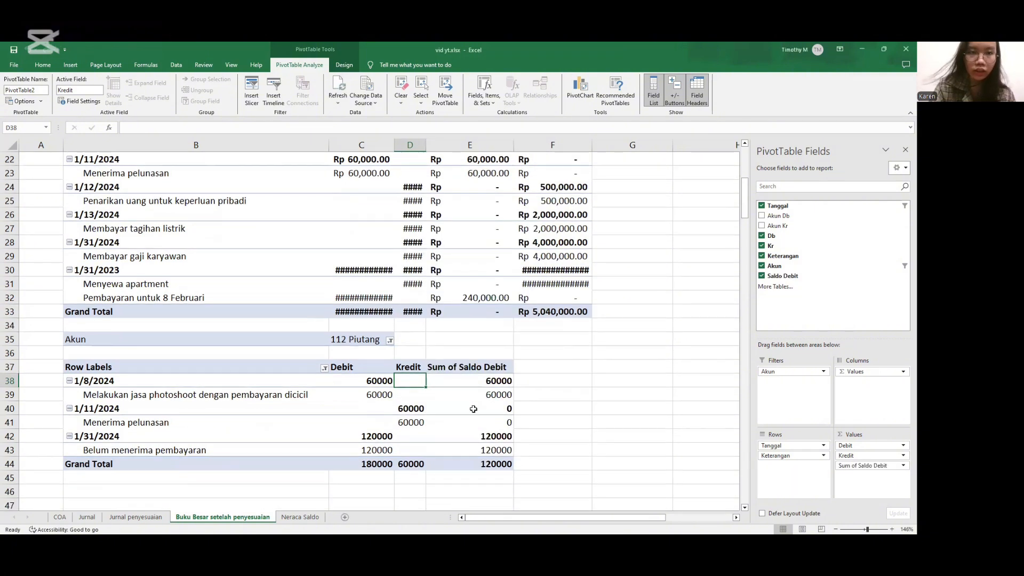
click(457, 367)
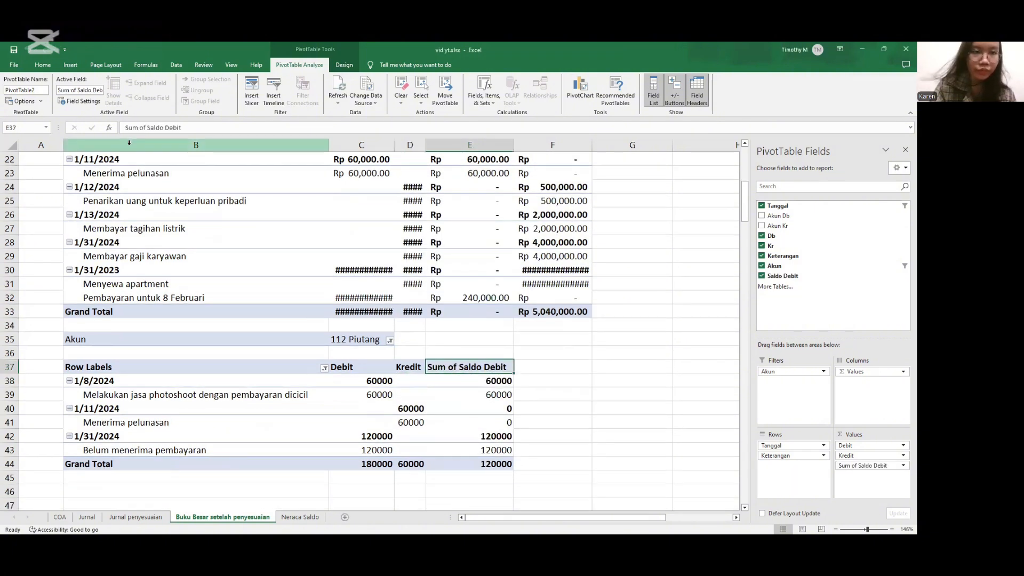
click(146, 128)
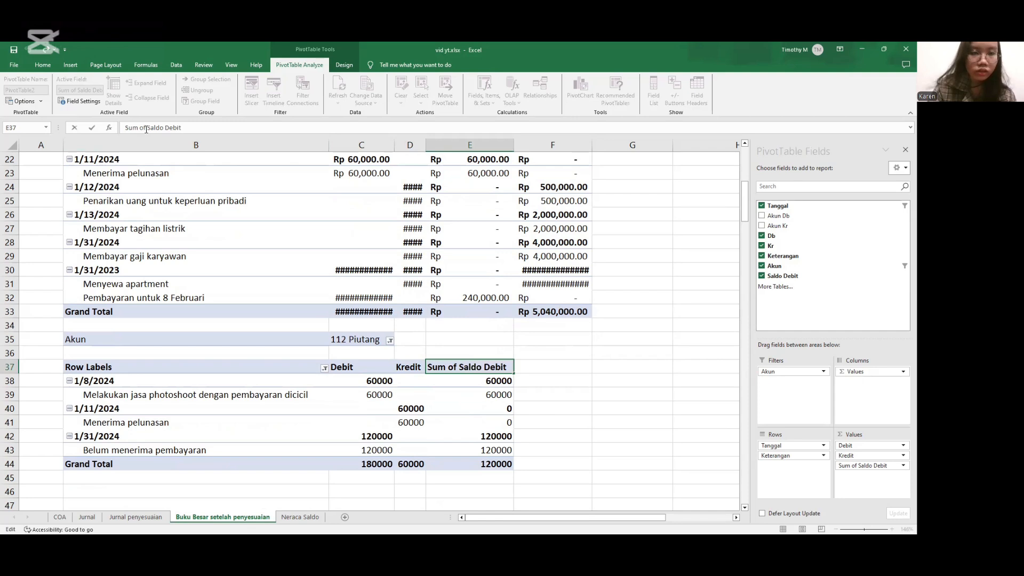
key(BackSpace)
key(BackSpace)
key(BackSpace)
key(BackSpace)
key(BackSpace)
key(BackSpace)
key(BackSpace)
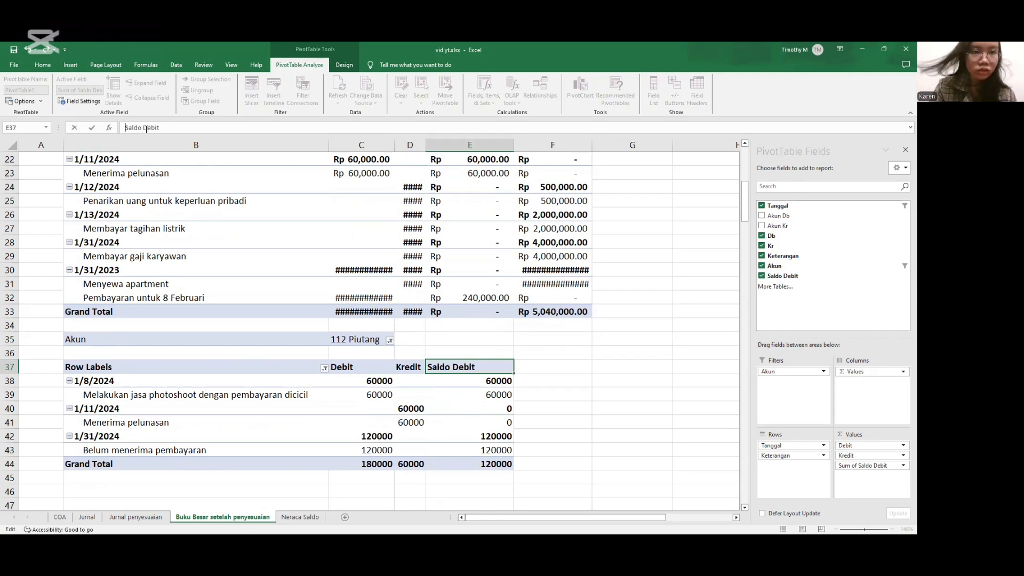
key(Return)
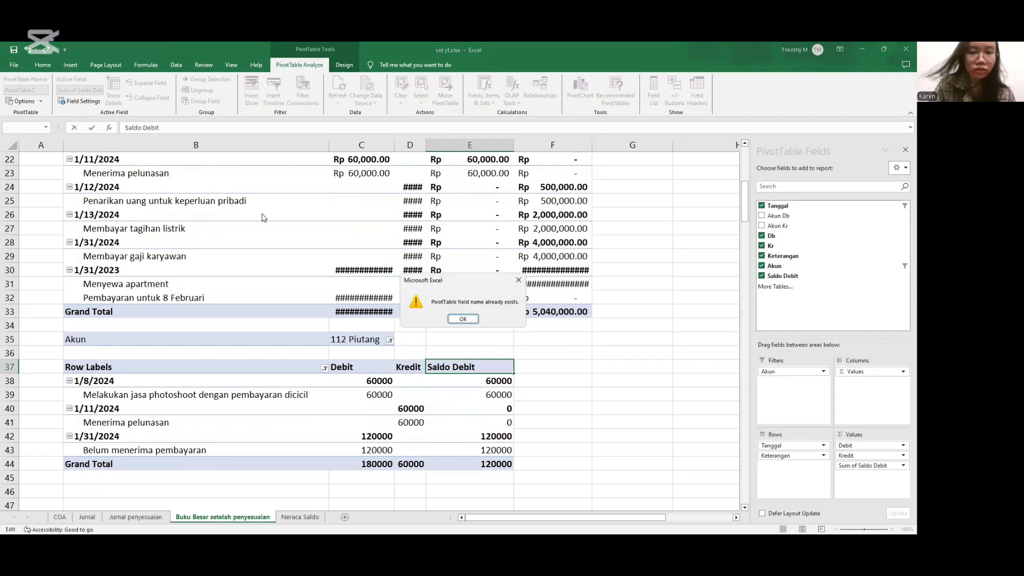
click(468, 320)
key(Return)
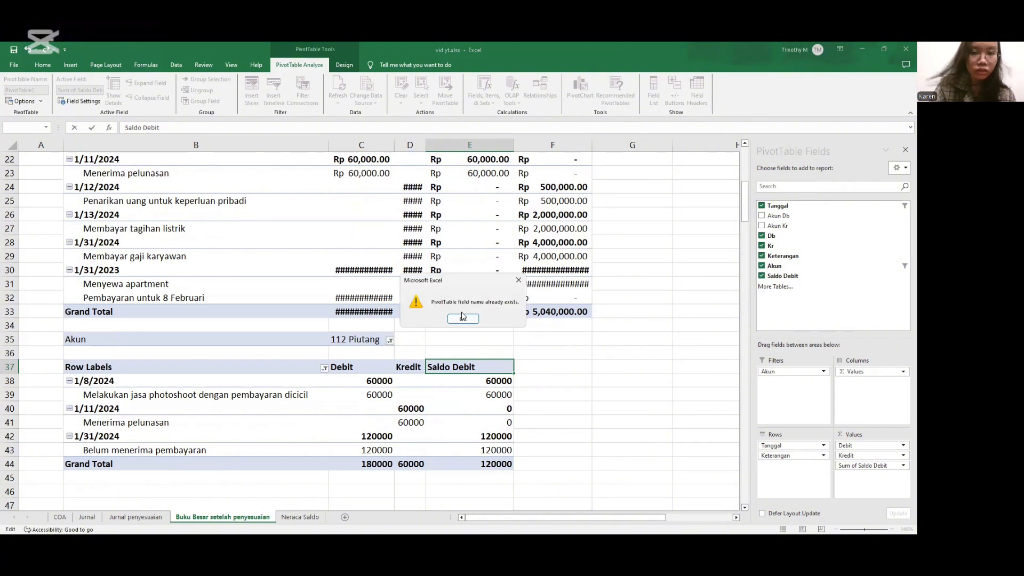
click(463, 320)
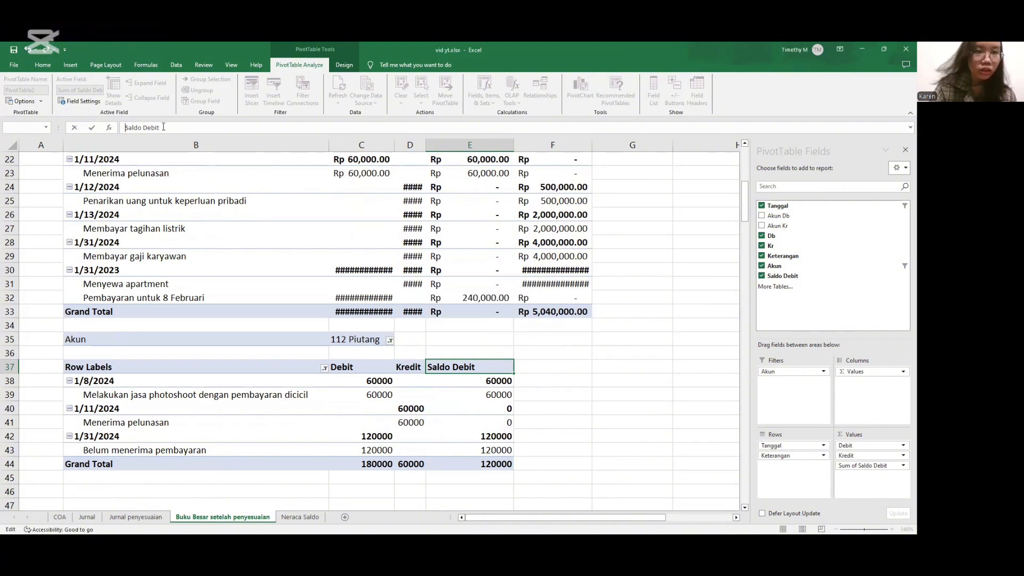
key(Return)
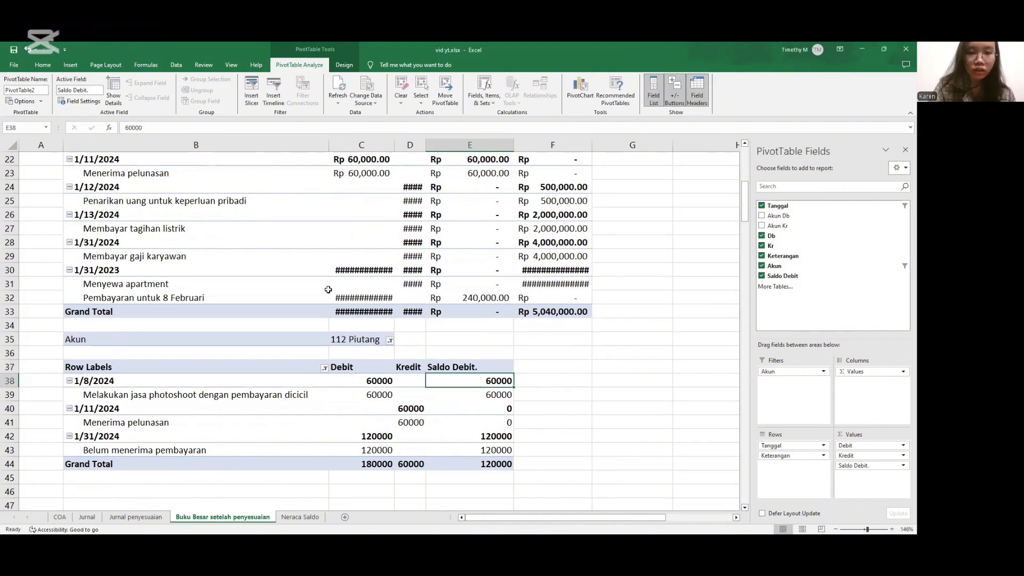
Start a second calculated field for the 112 Piutang PivotTable, naming it Kr.
click(551, 371)
click(487, 368)
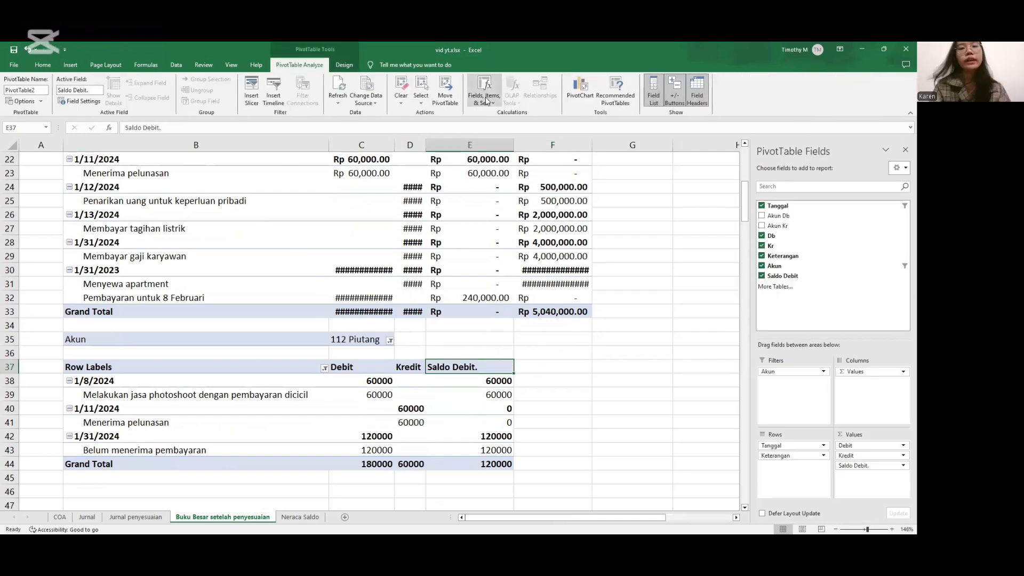
click(488, 103)
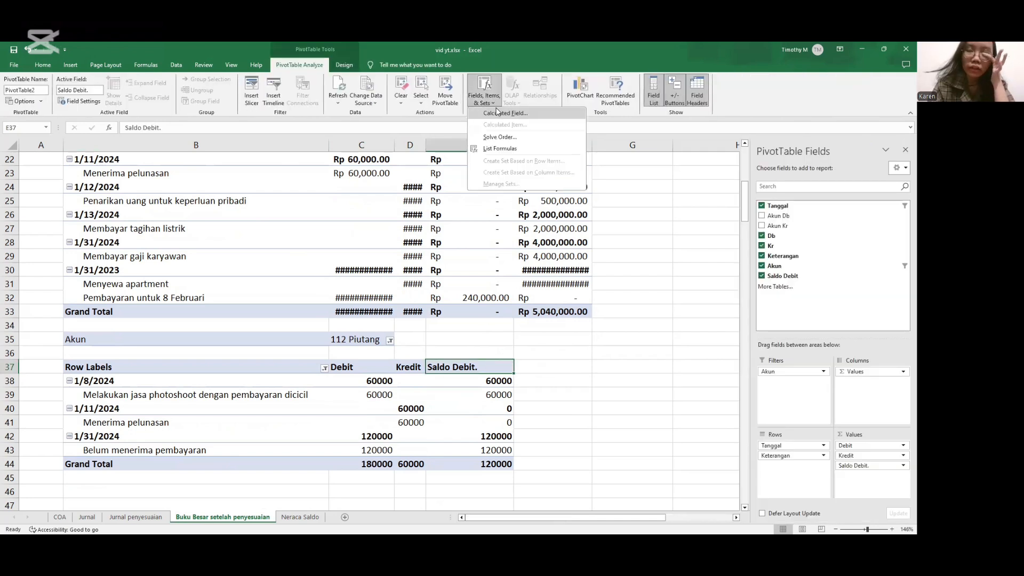
click(497, 112)
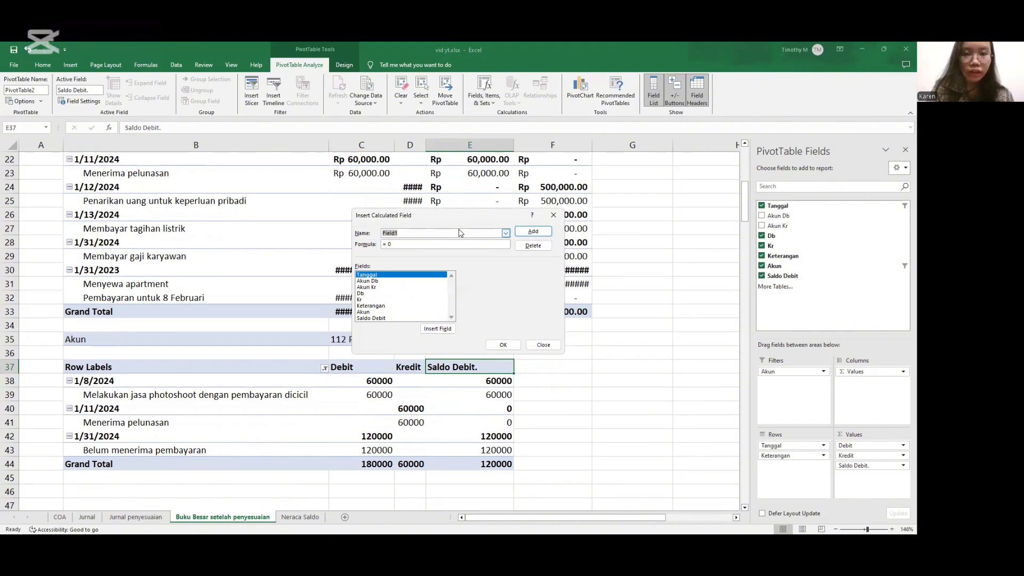
text(Kr)
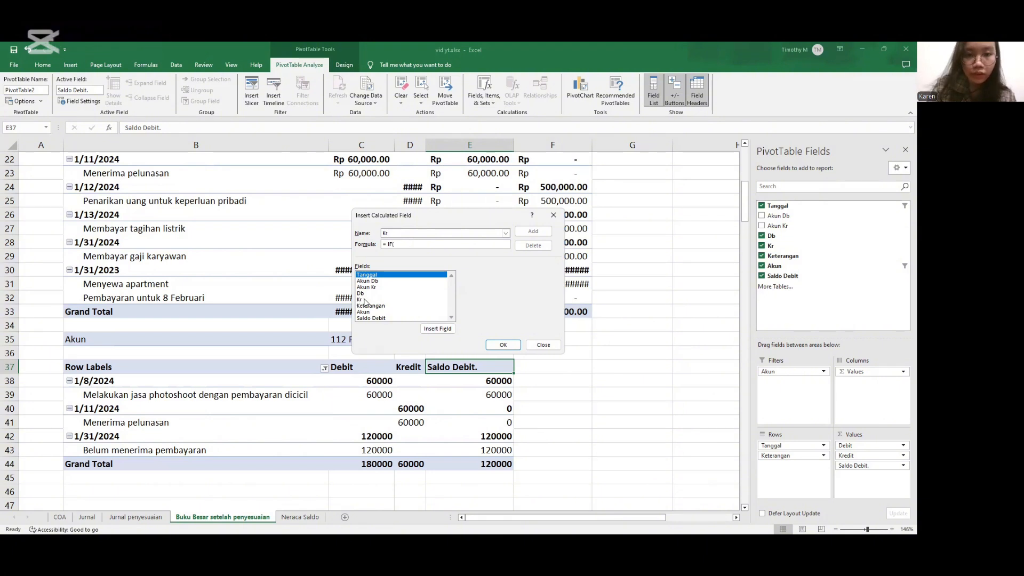
Enter the formula = IF(Kr>Db, Kr-Db,0) for the new calculated field and try to create it under the name Kr.
click(364, 300)
double_click(365, 301)
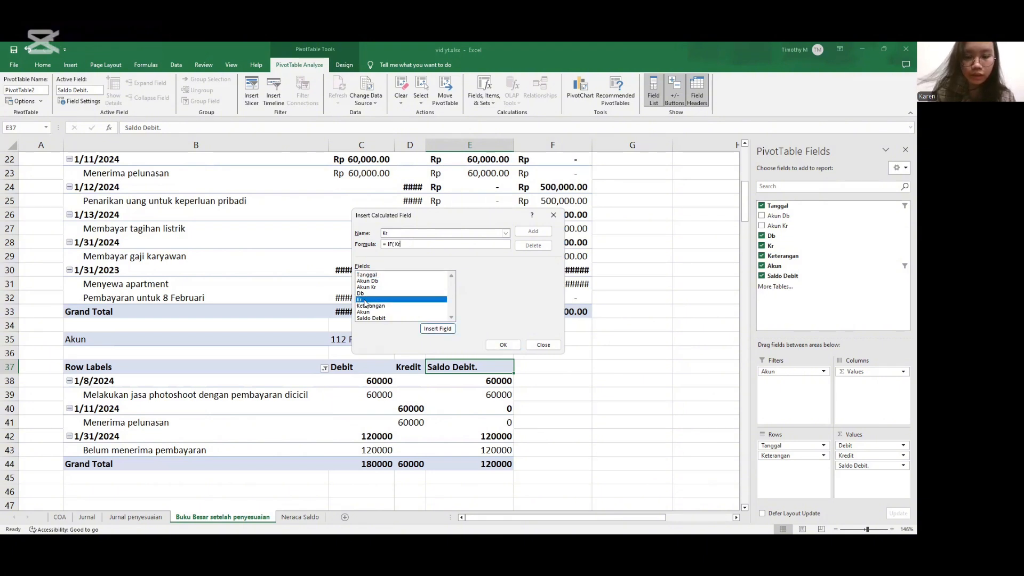
text(>)
double_click(375, 295)
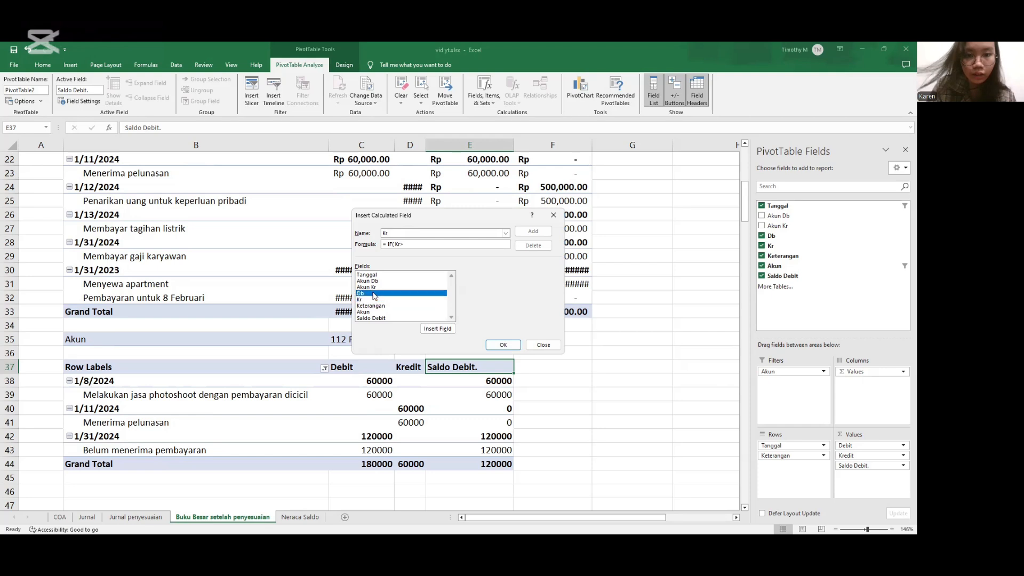
text(,)
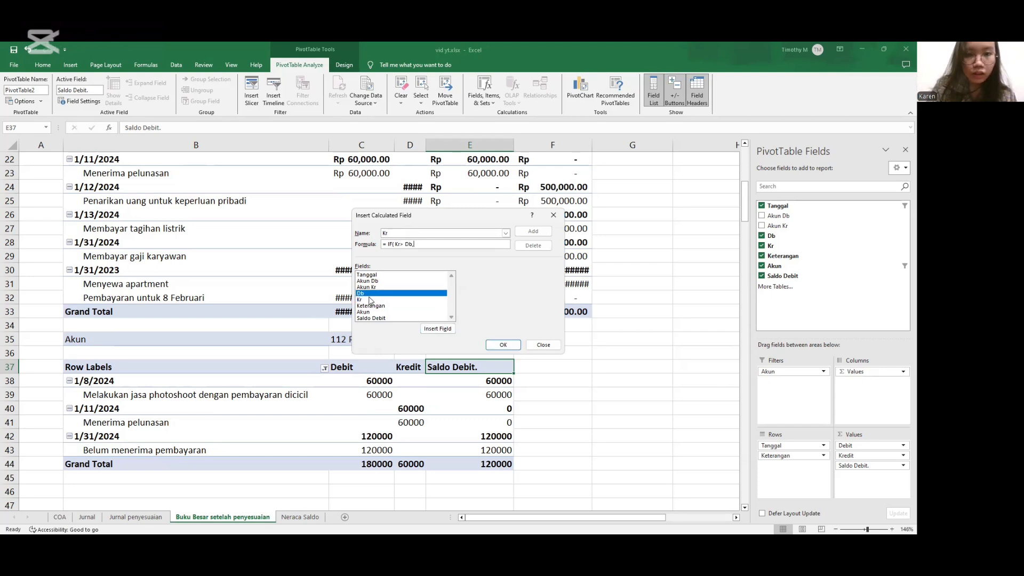
double_click(362, 300)
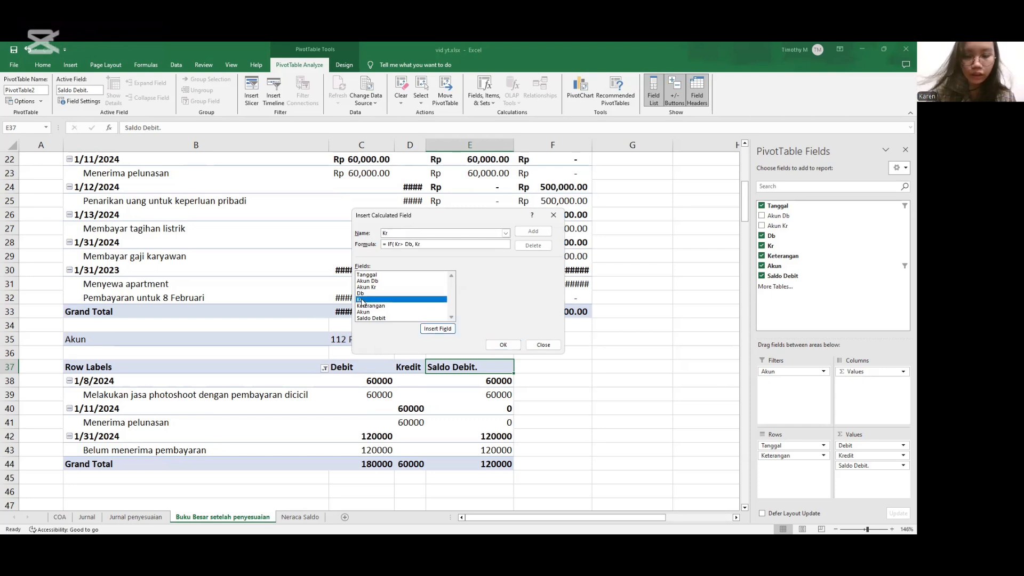
text(-)
double_click(360, 294)
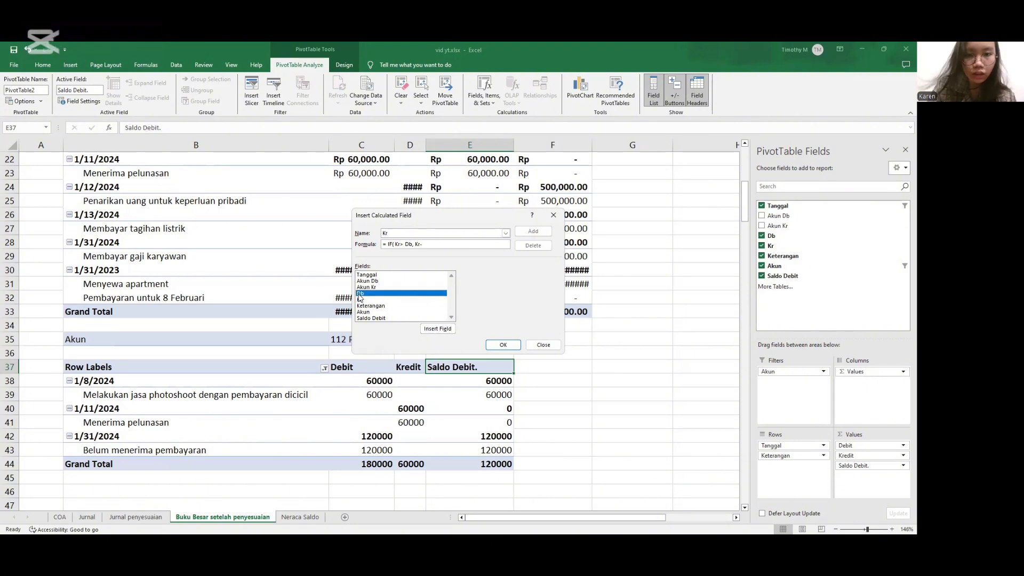
text(,0)
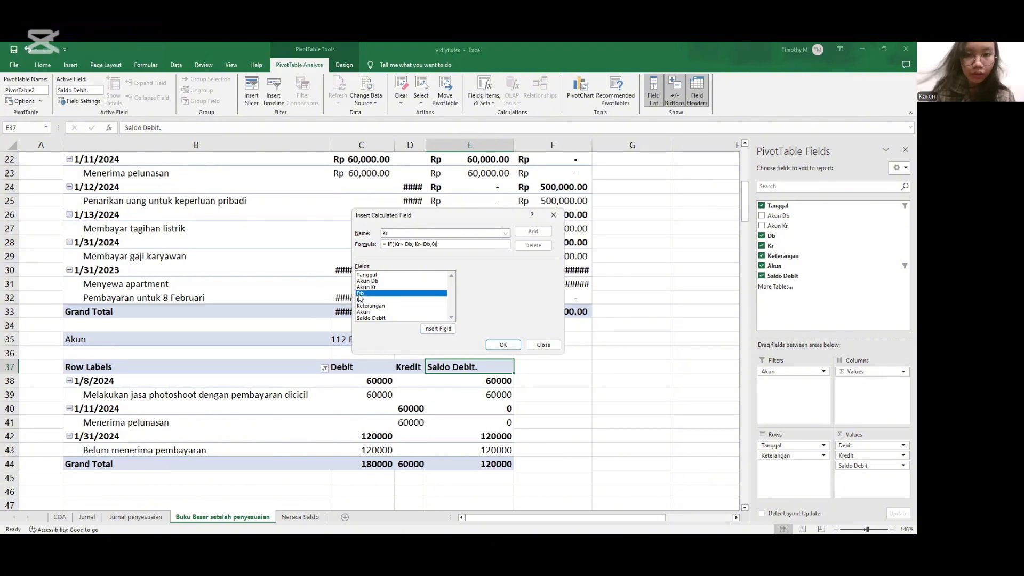
text())
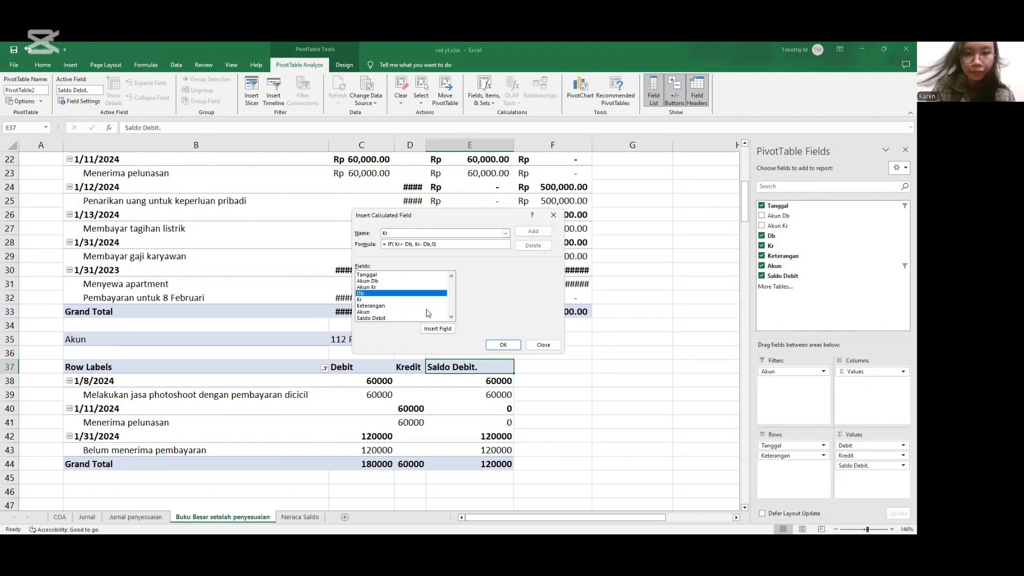
click(503, 345)
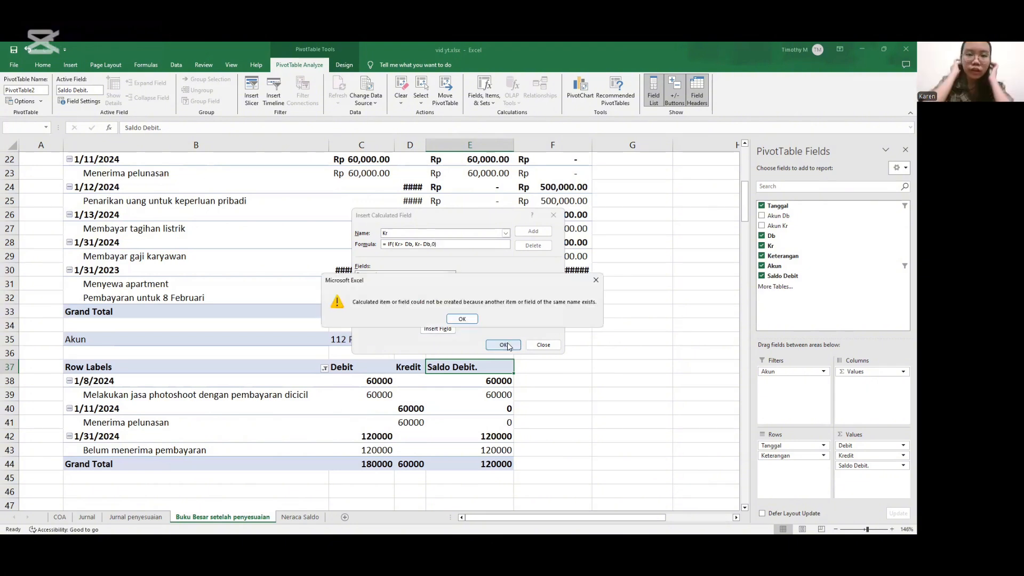
click(449, 322)
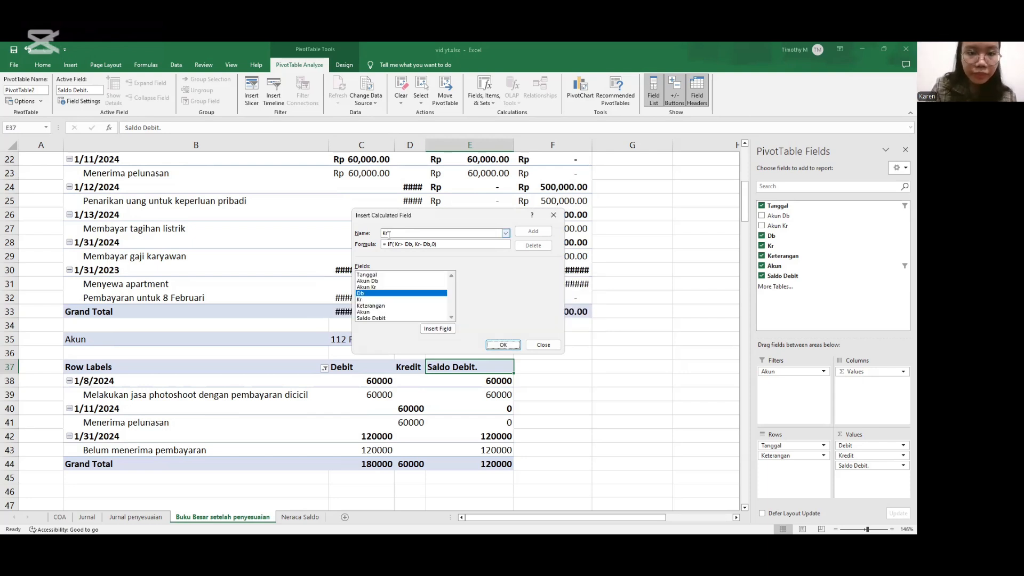
Change the calculated field's name to Kredit and try to create it.
click(389, 234)
text(edit)
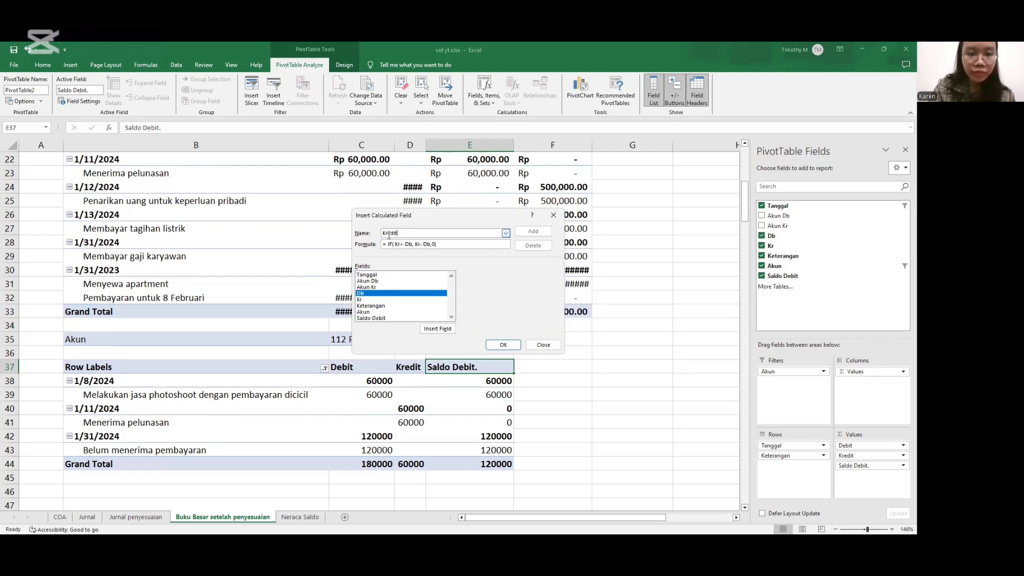
key(Return)
click(461, 319)
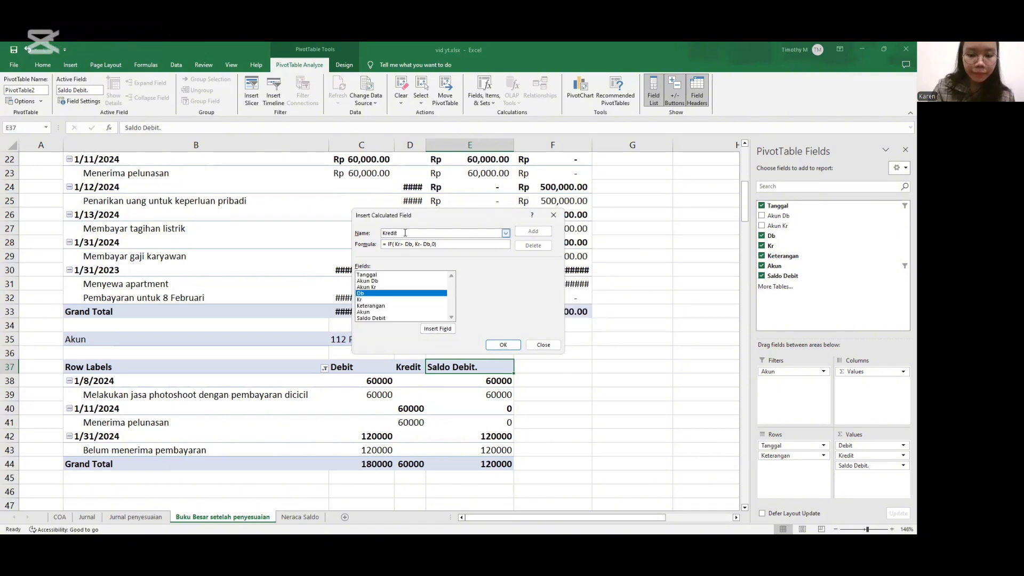
Name the calculated field "Kredit." with a trailing period and insert it into the 112 Piutang PivotTable.
text(.)
key(Return)
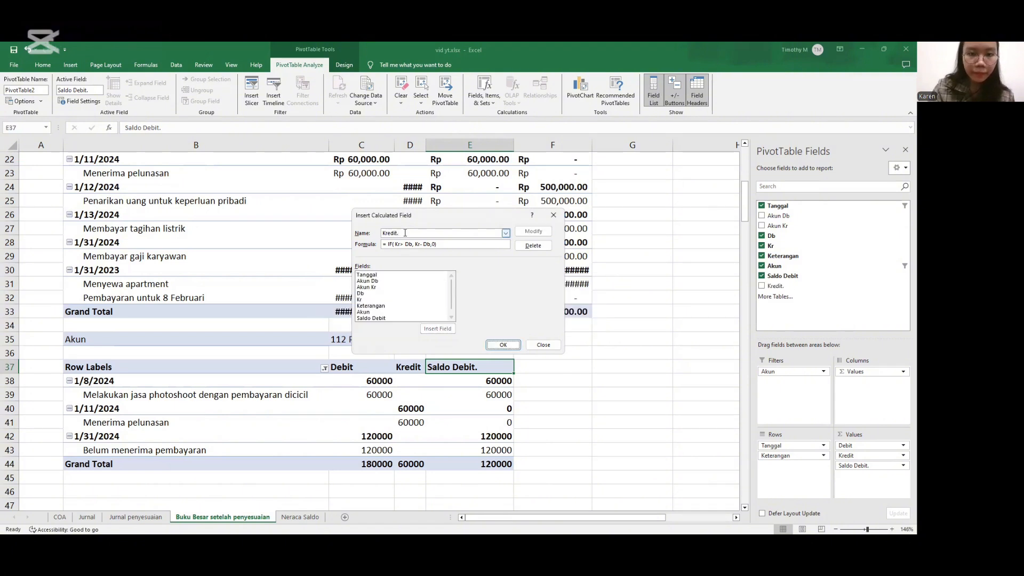
click(500, 345)
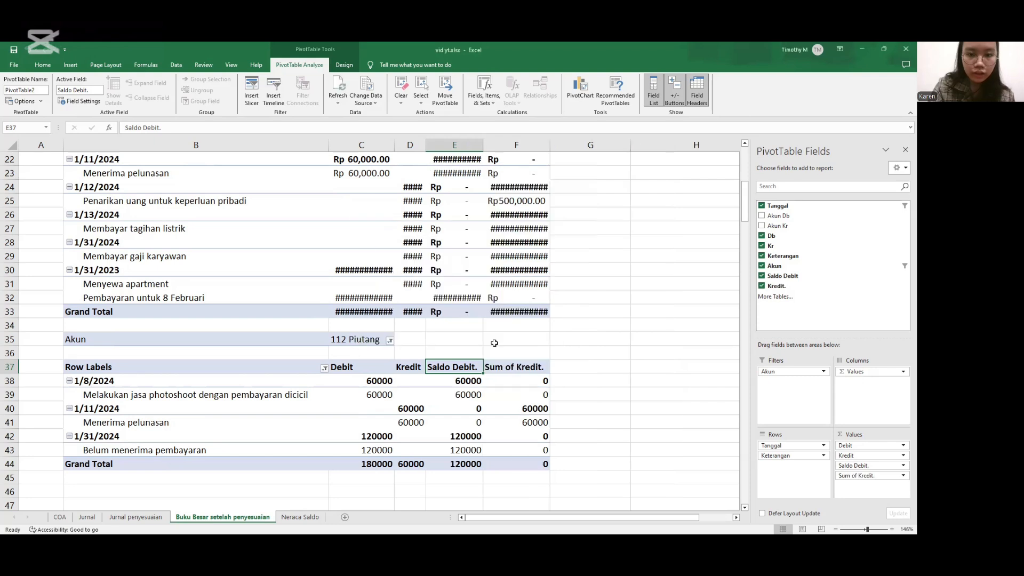
Rename the Sum of Kredit. header in F37 as "Saldo Kredit".
click(506, 369)
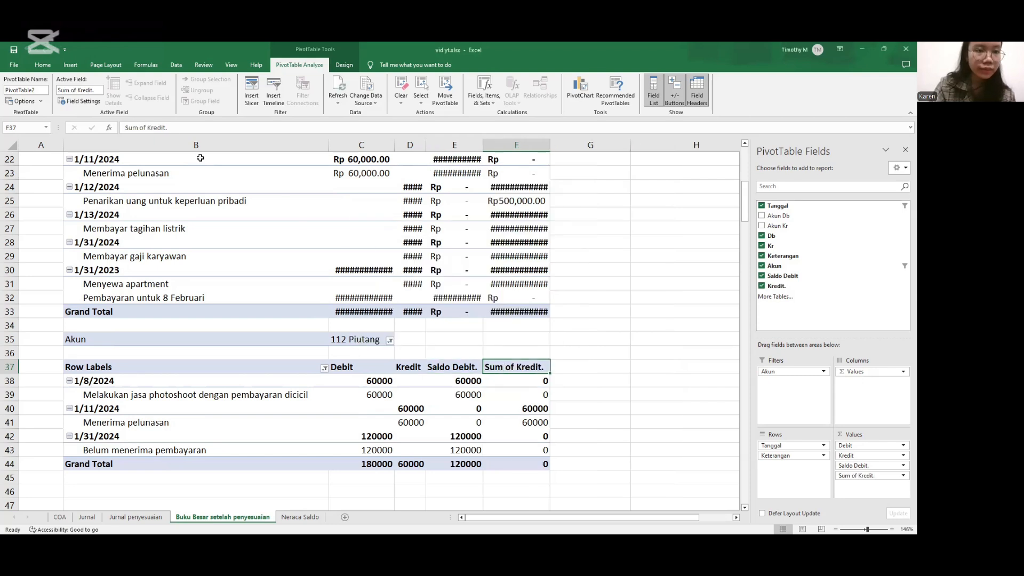
drag(148, 127, 182, 129)
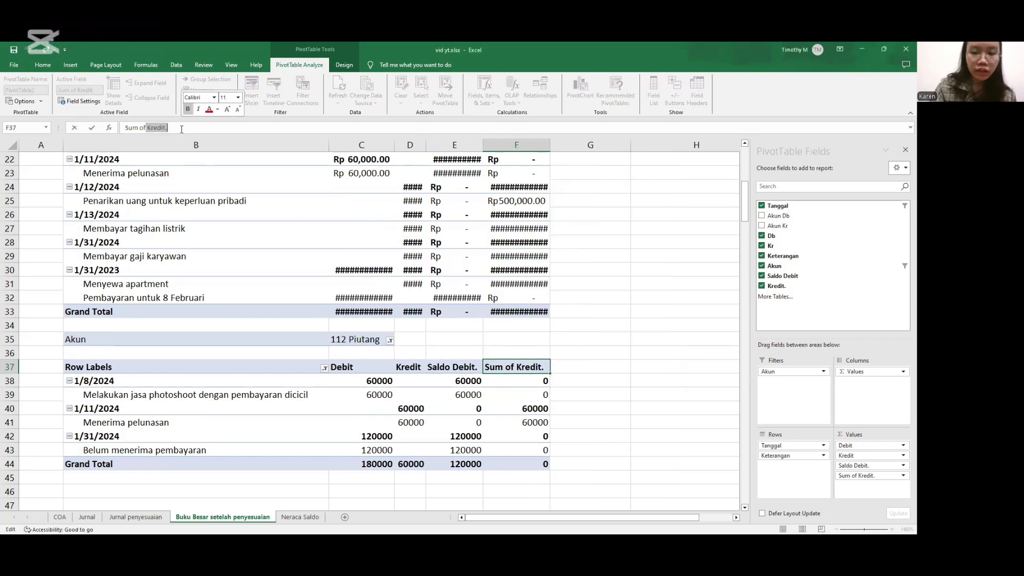
key(BackSpace)
key(BackSpace)
key(BackSpace)
key(BackSpace)
key(BackSpace)
key(BackSpace)
key(BackSpace)
key(BackSpace)
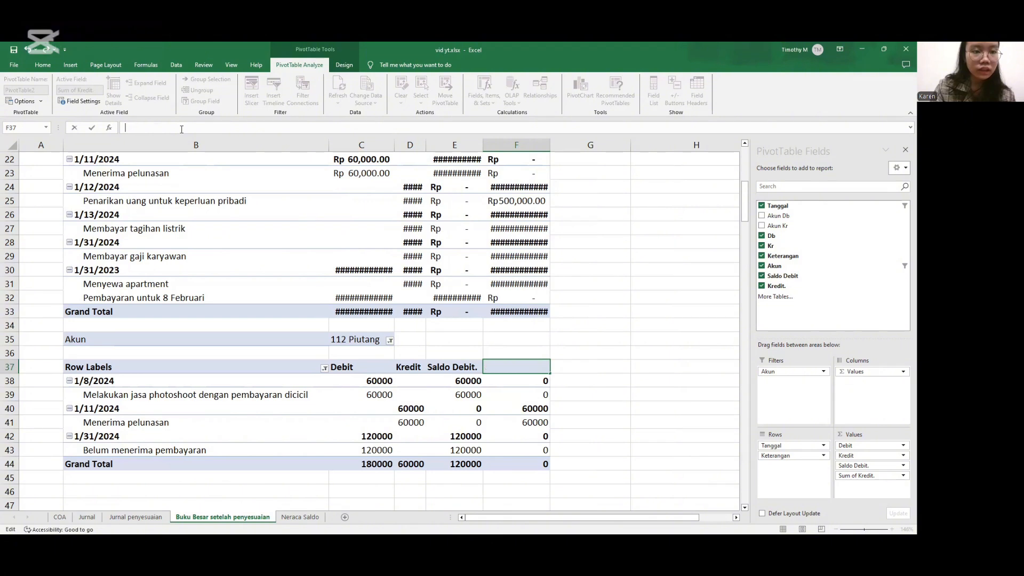
text(Saldo)
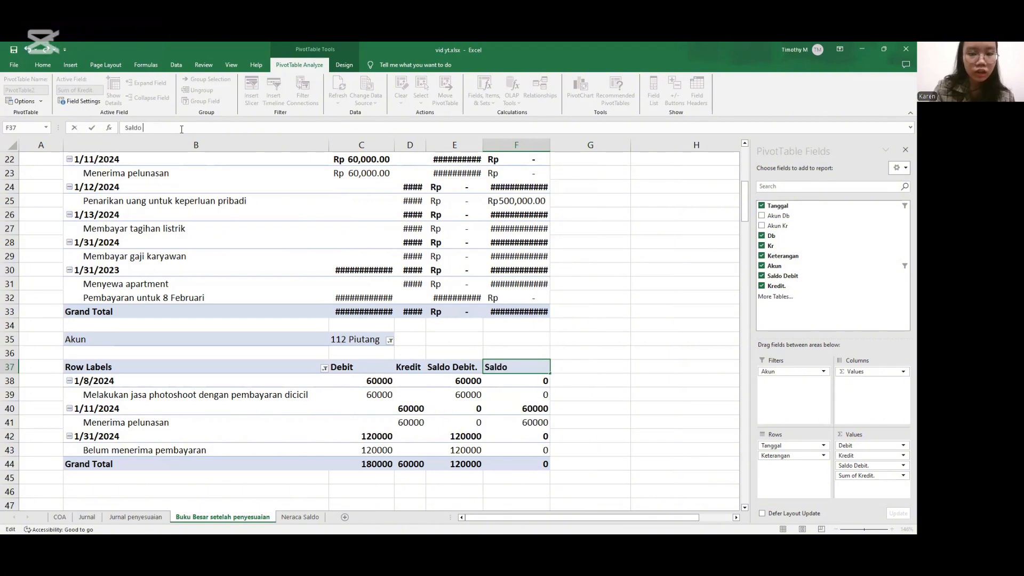
text( Kredit)
key(Return)
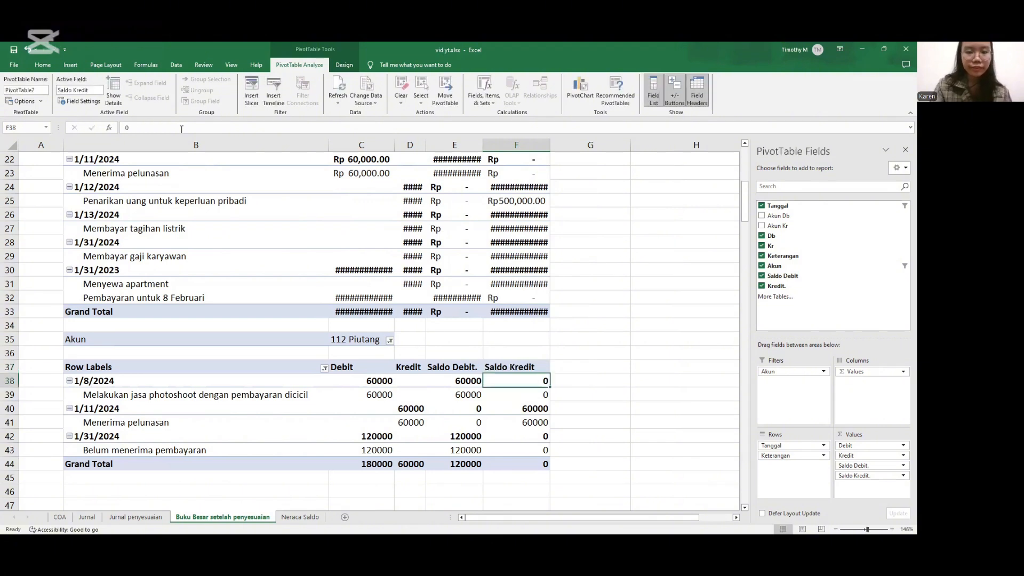
Format the 112 Piutang PivotTable's values in C38:F44, including the grand total, in the Rp English (Indonesia) accounting format.
scroll(623, 411, up, 6)
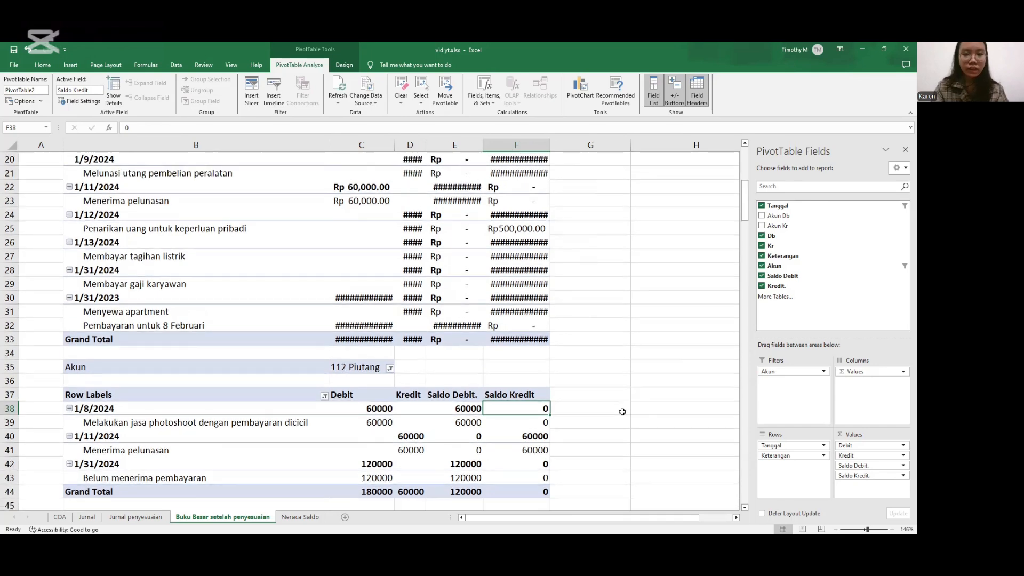
ctrl+scroll(623, 412, up, 1)
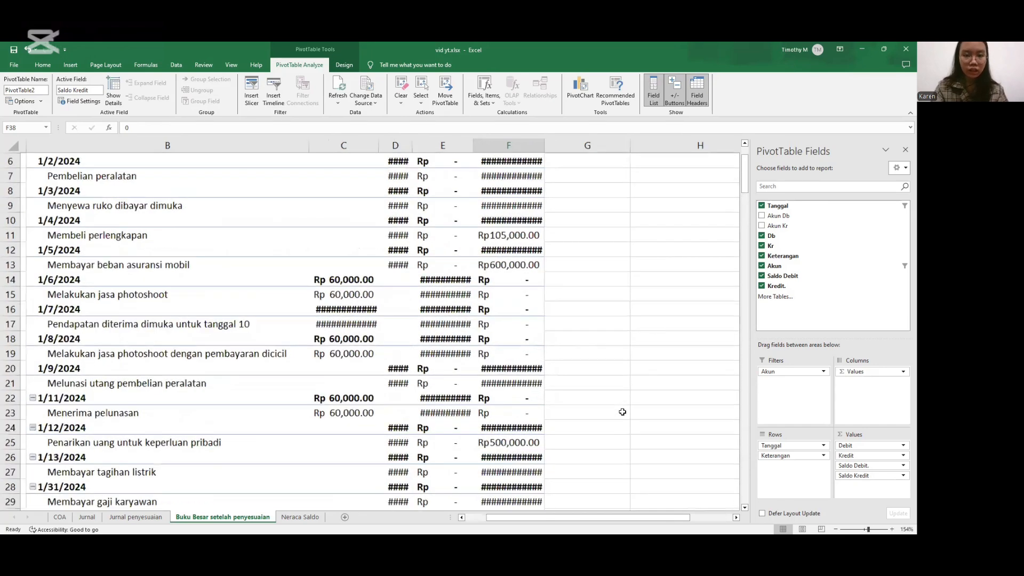
scroll(623, 412, down, 9)
scroll(623, 412, up, 2)
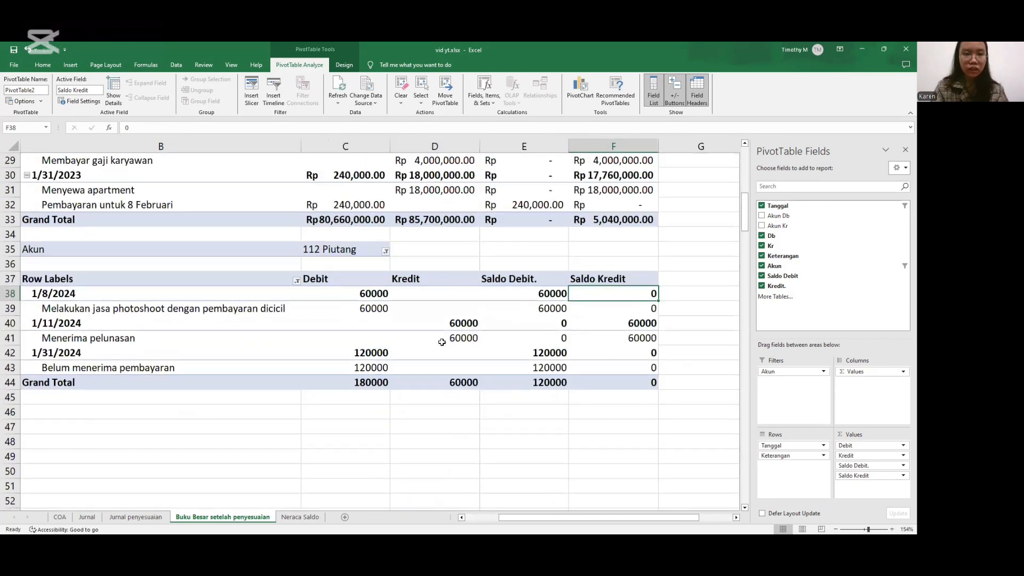
click(368, 295)
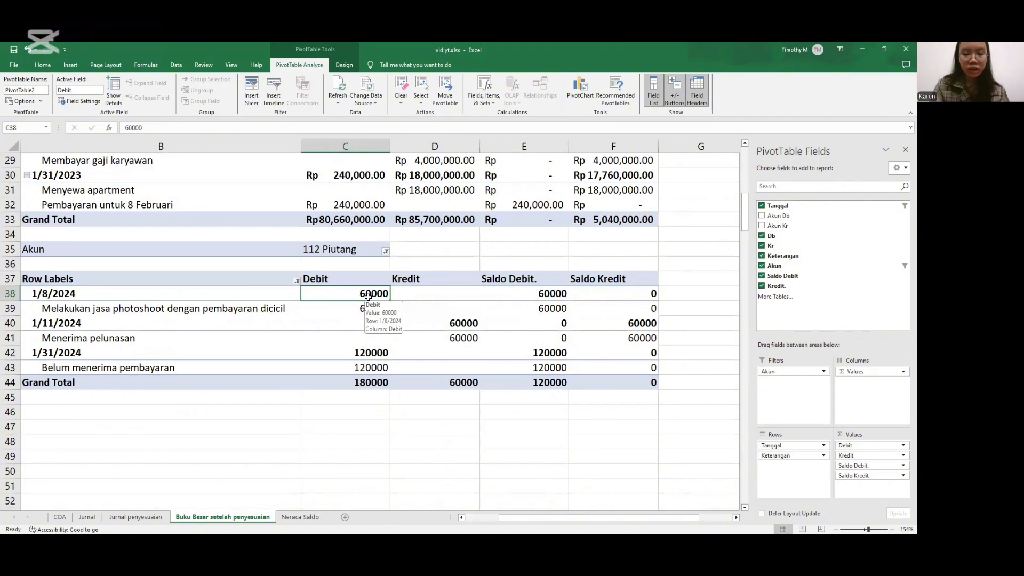
key(shift+Right)
key(shift+Right)
key(shift+Right)
key(shift+Down)
key(shift+Down)
key(shift+Down)
key(shift+Down)
key(shift+Down)
key(shift+Down)
key(ctrl+shift+Down)
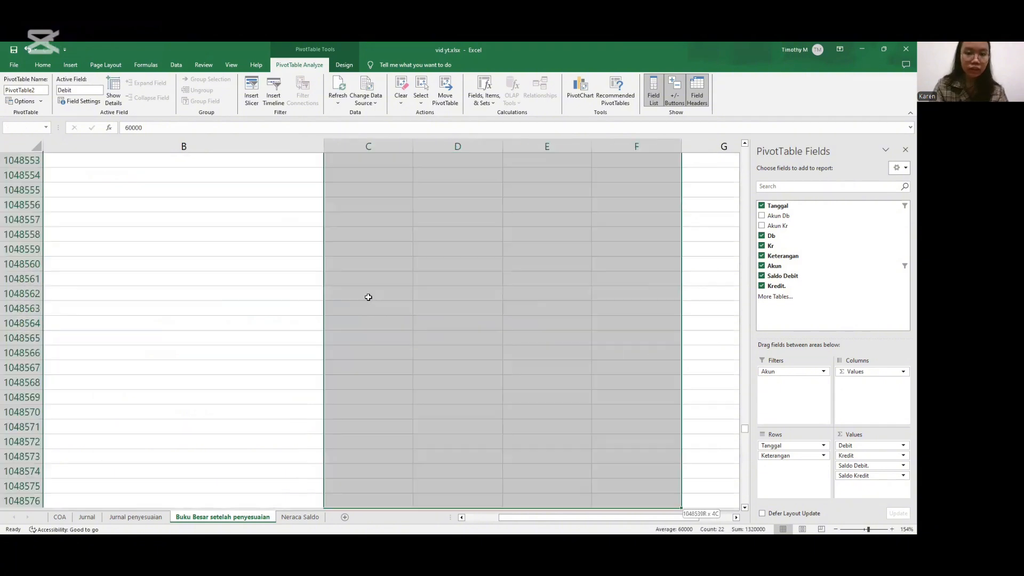
key(ctrl+shift+Up)
scroll(368, 297, up, 3)
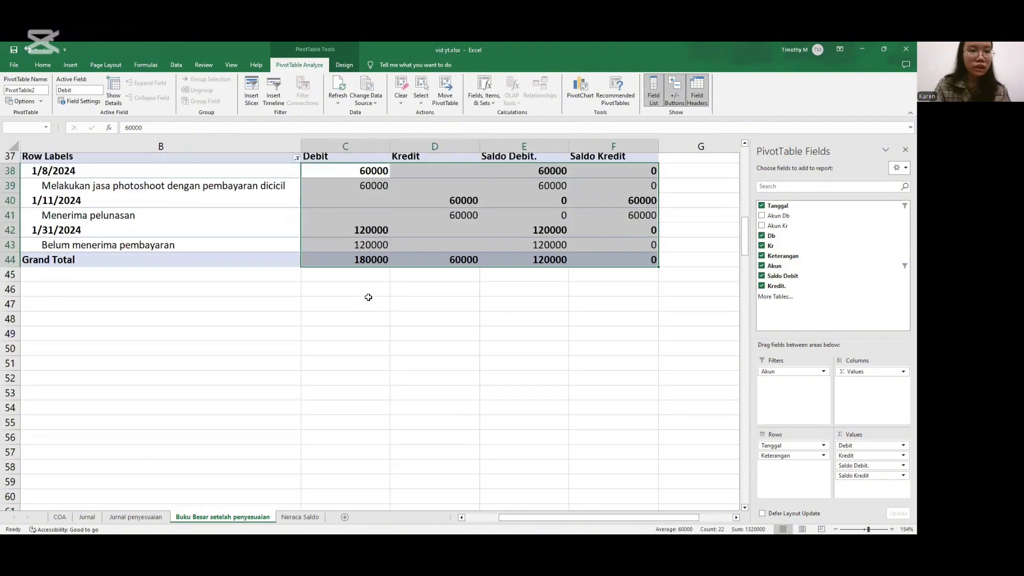
click(38, 63)
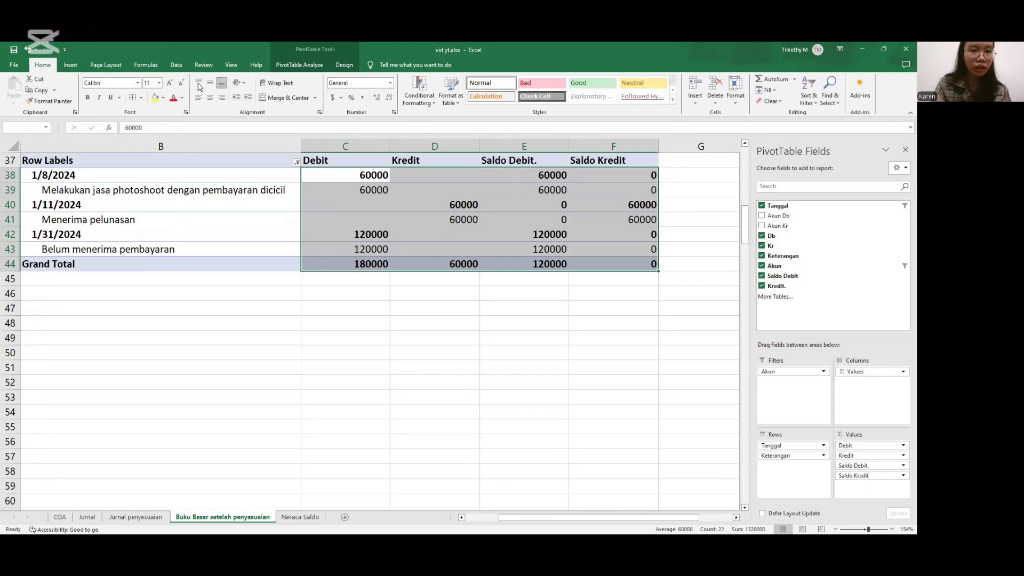
click(337, 97)
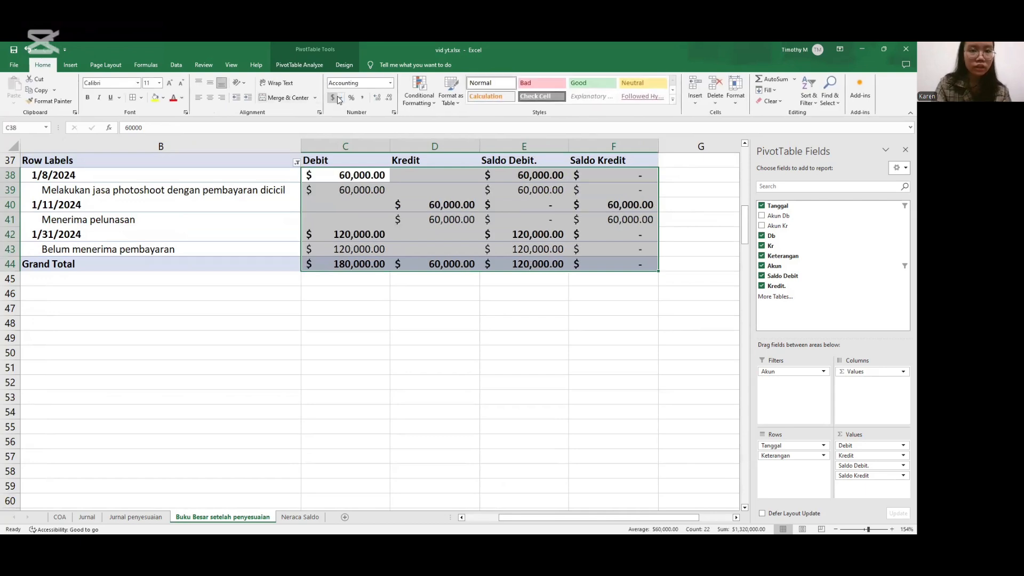
click(341, 98)
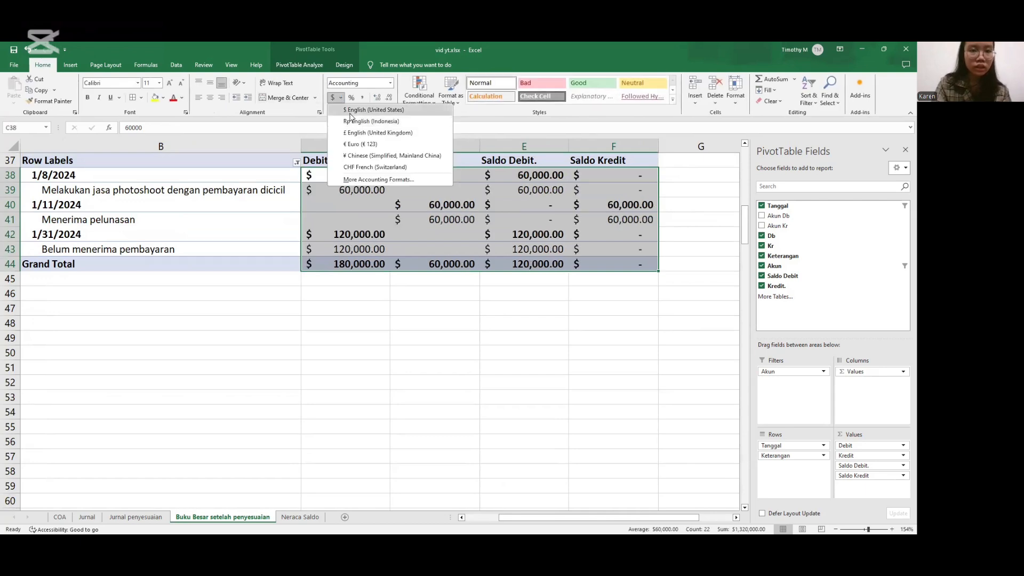
click(352, 122)
scroll(408, 243, up, 4)
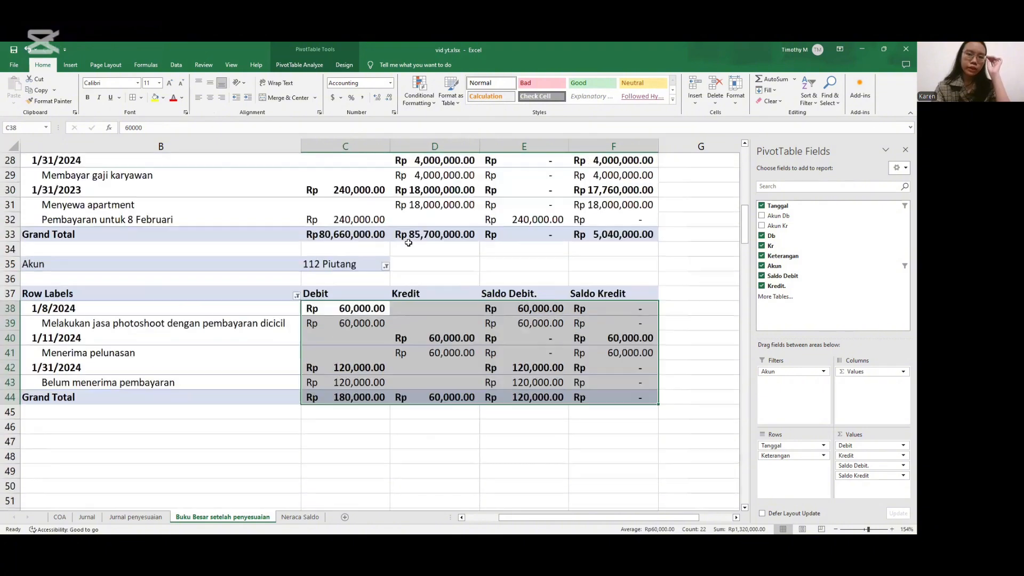
Copy the whole 112 Piutang PivotTable, including its Akun filter, and paste it below at B49.
scroll(408, 243, down, 2)
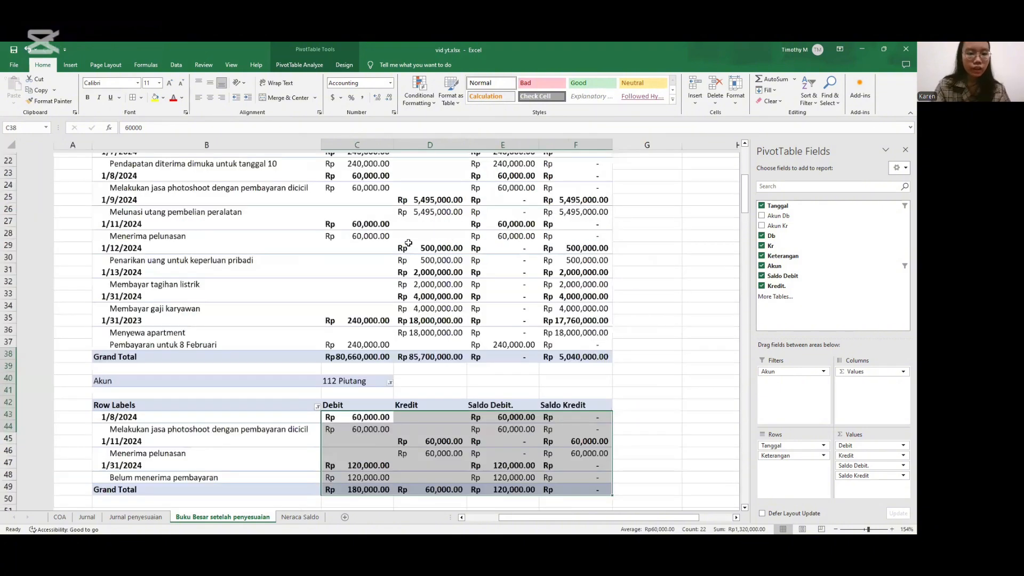
scroll(408, 243, down, 4)
scroll(408, 243, up, 3)
scroll(409, 243, down, 3)
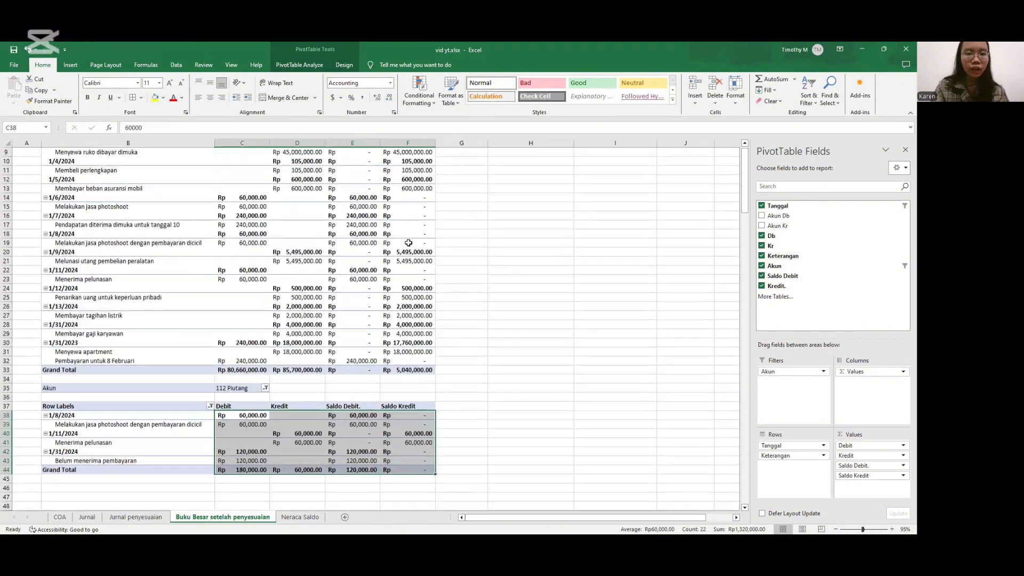
scroll(185, 406, down, 1)
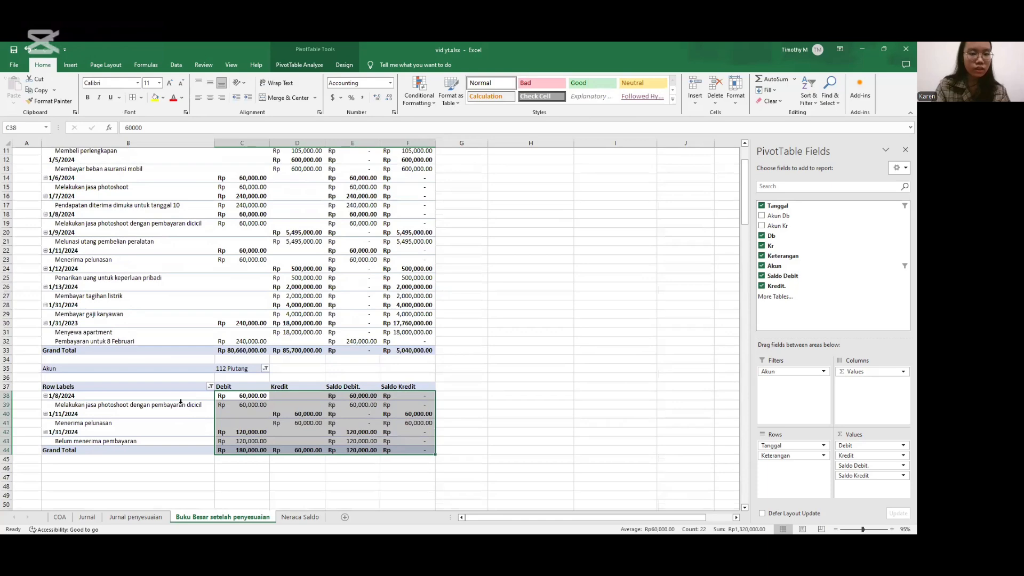
scroll(129, 353, down, 1)
click(130, 353)
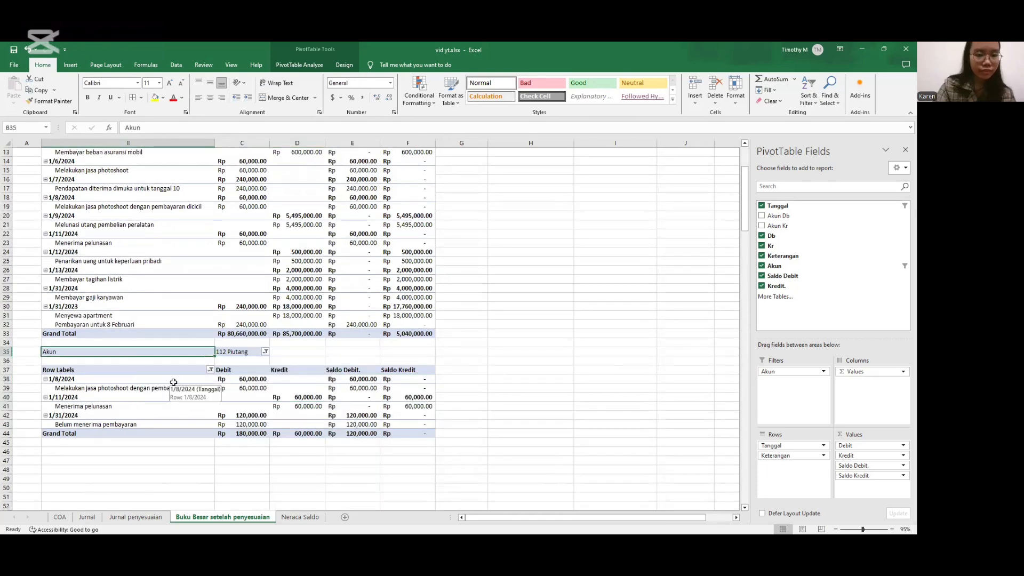
key(ctrl+a)
key(ctrl+c)
scroll(174, 383, down, 2)
scroll(173, 382, up, 2)
click(87, 490)
key(ctrl+v)
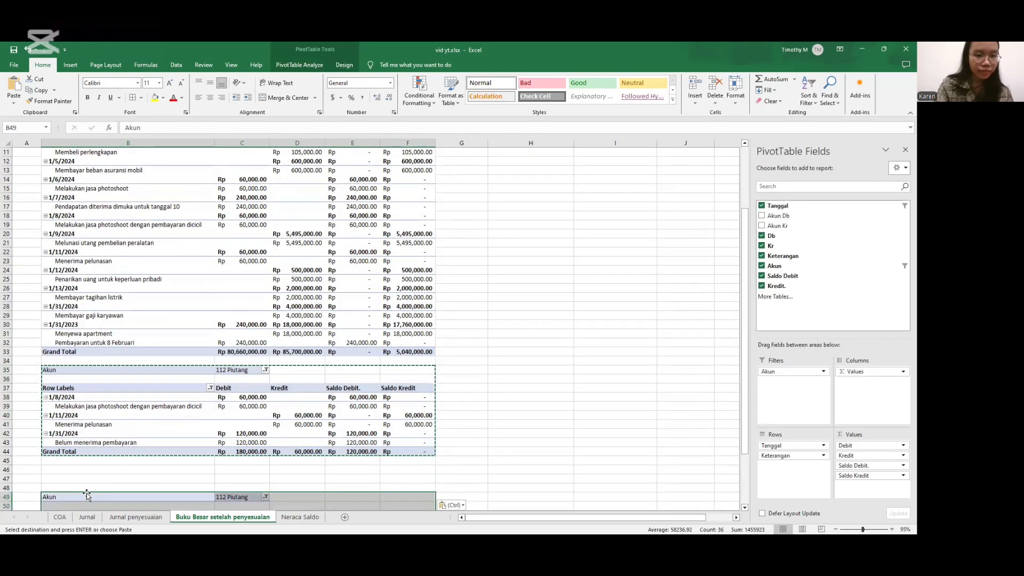
Filter the pasted PivotTable at B49 to the account 126 Perlengkapan.
scroll(436, 396, down, 4)
click(440, 397)
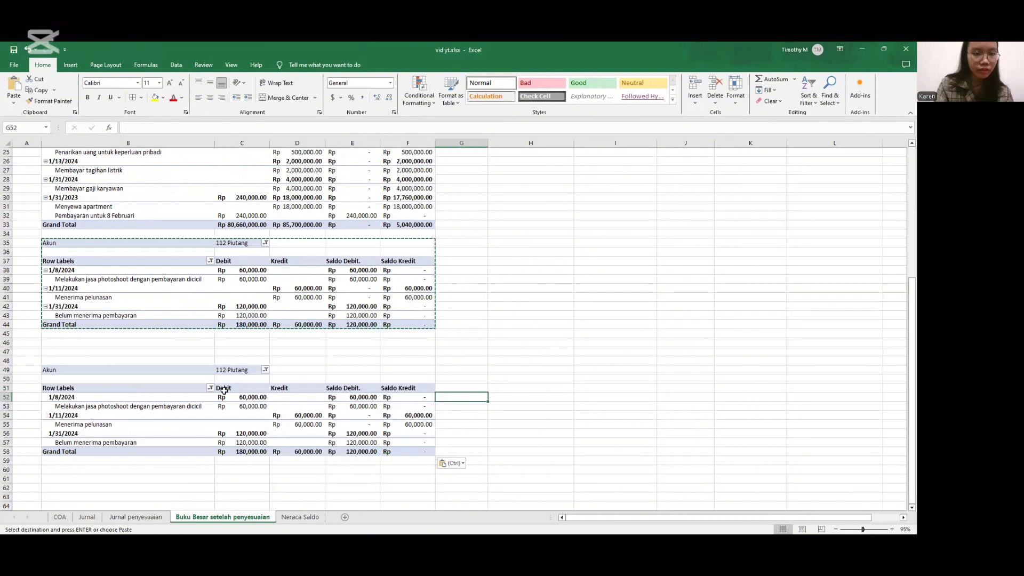
click(266, 371)
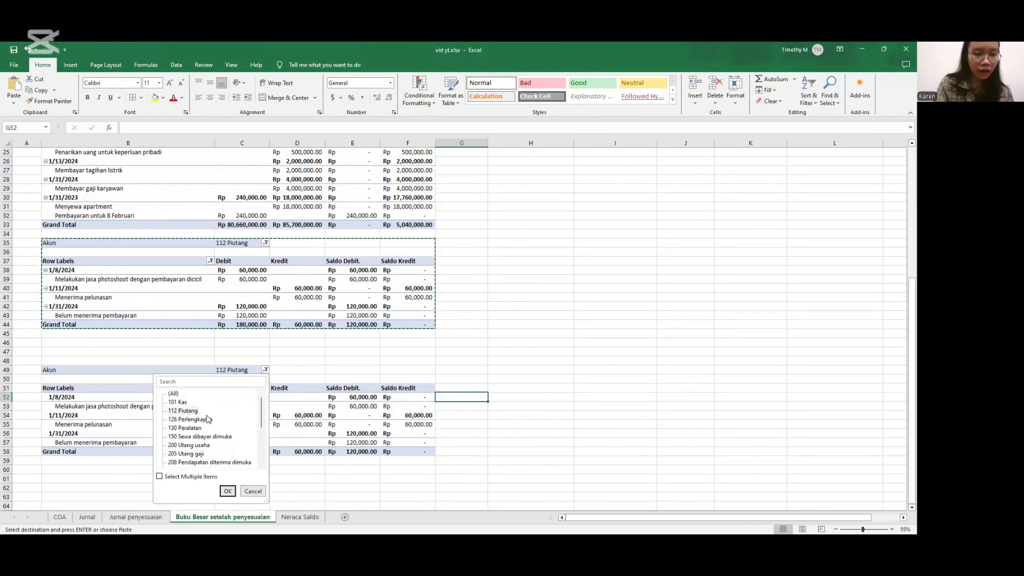
click(193, 420)
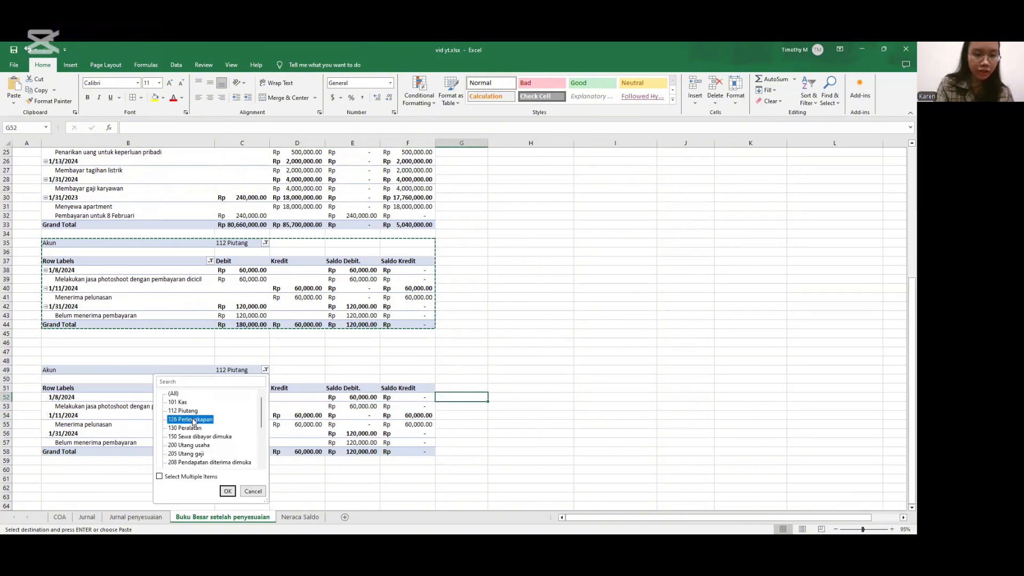
click(225, 491)
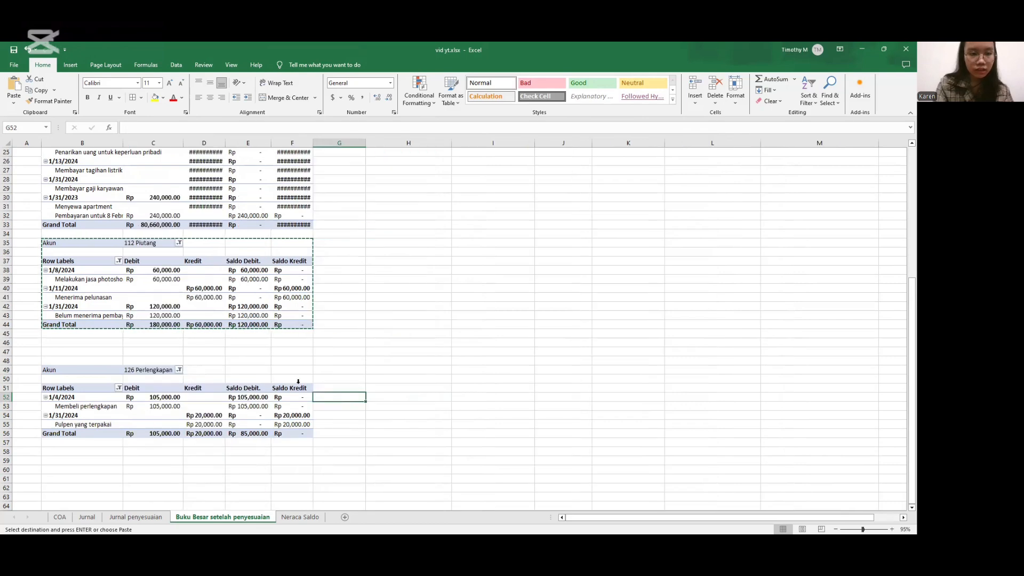
click(437, 360)
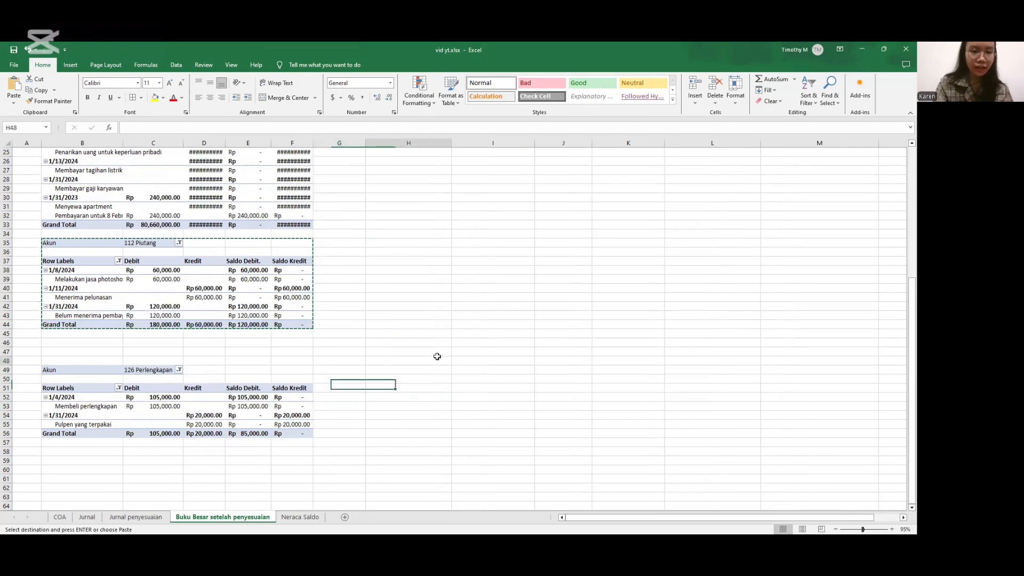
scroll(437, 359, up, 1)
scroll(437, 356, up, 7)
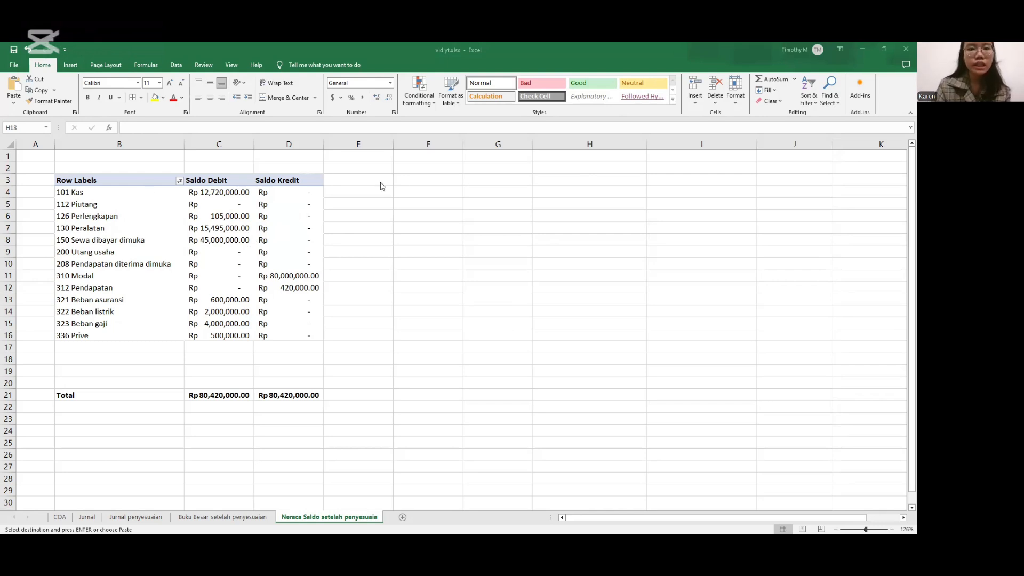
Copy the 101 Kas PivotTable from the Buku Besar setelah penyesuaian sheet to F3 on the Neraca Saldo setelah penyesuaian sheet.
click(428, 178)
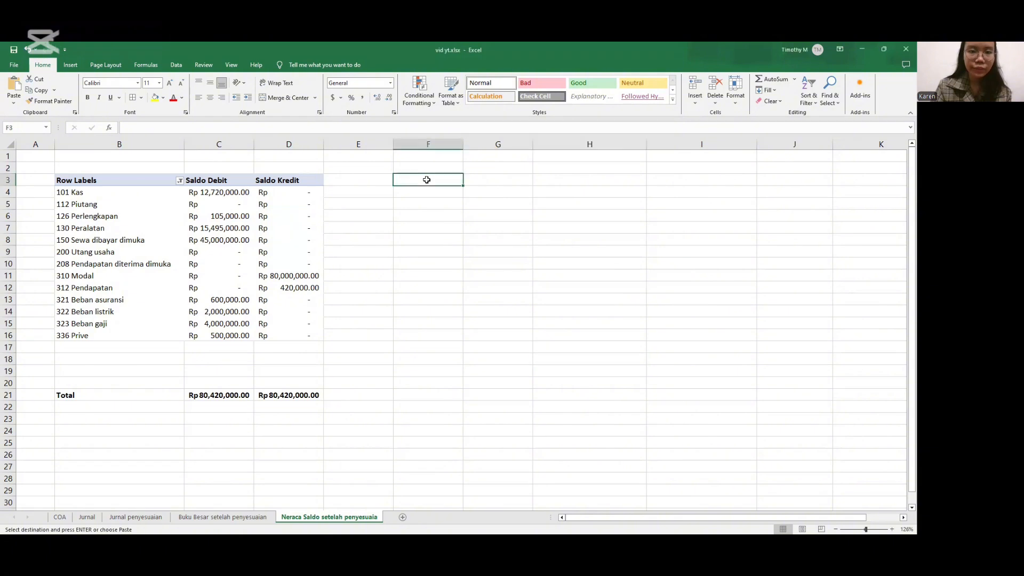
click(219, 518)
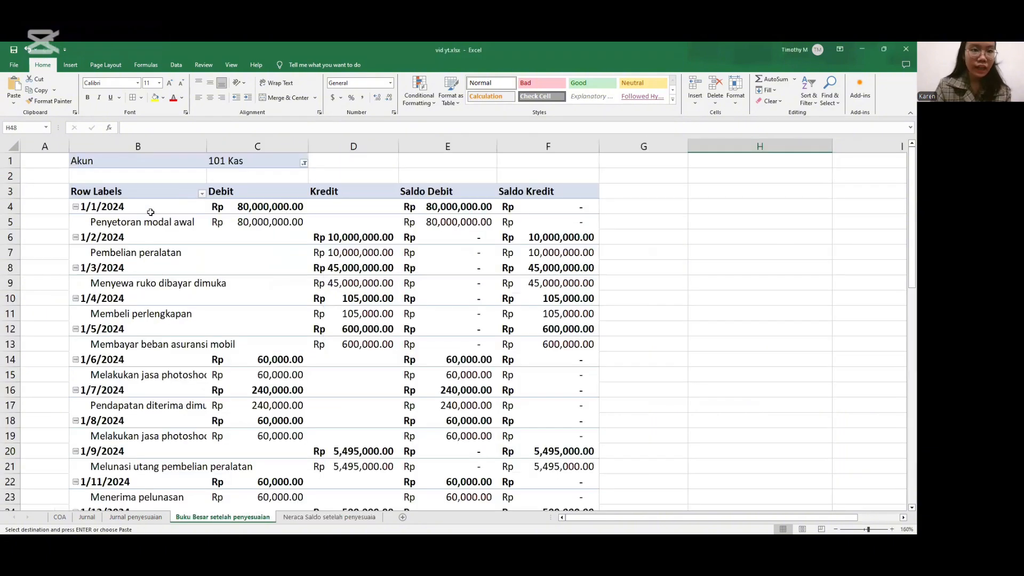
click(121, 164)
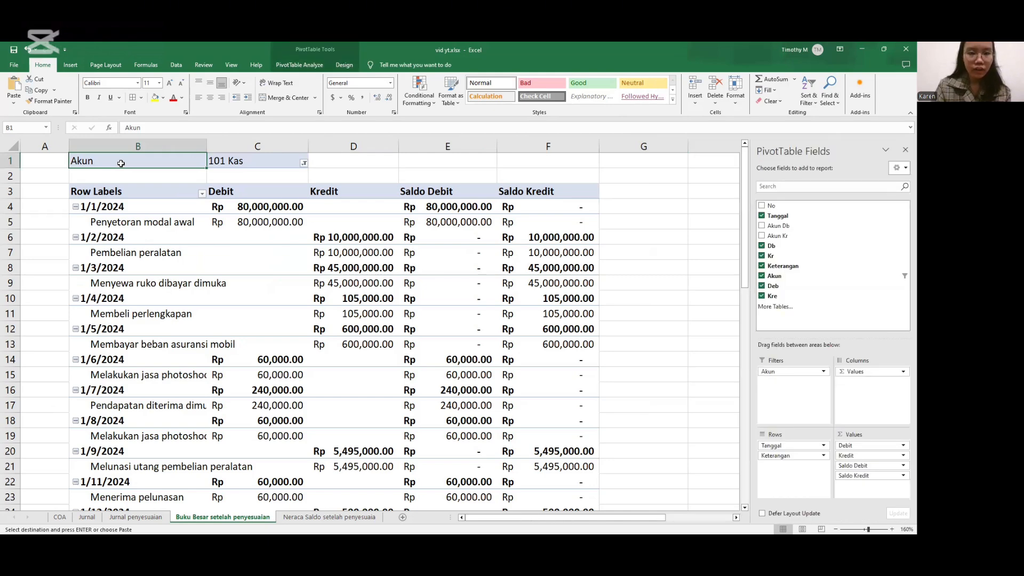
drag(121, 163, 597, 507)
scroll(121, 163, down, 4)
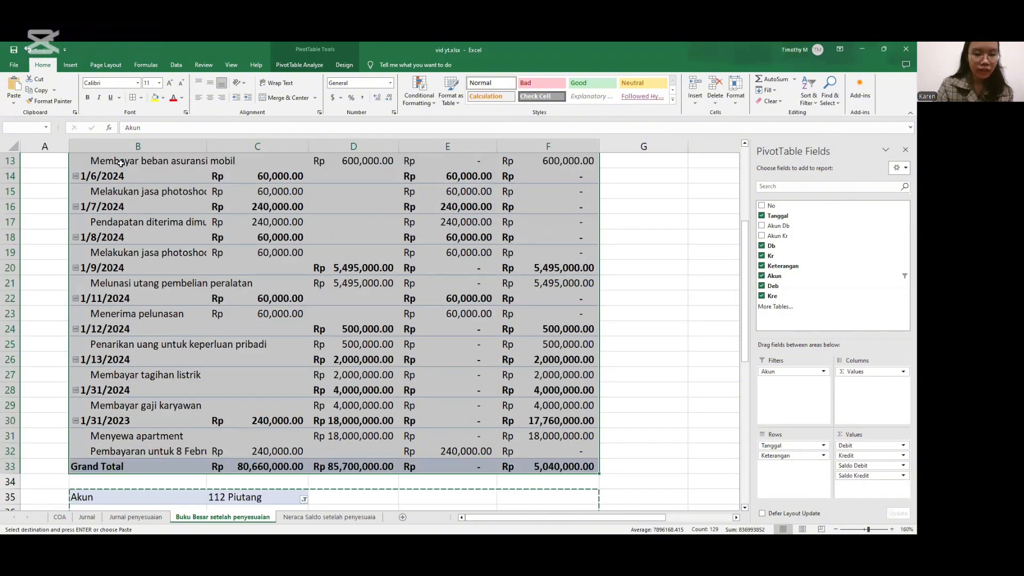
key(ctrl+c)
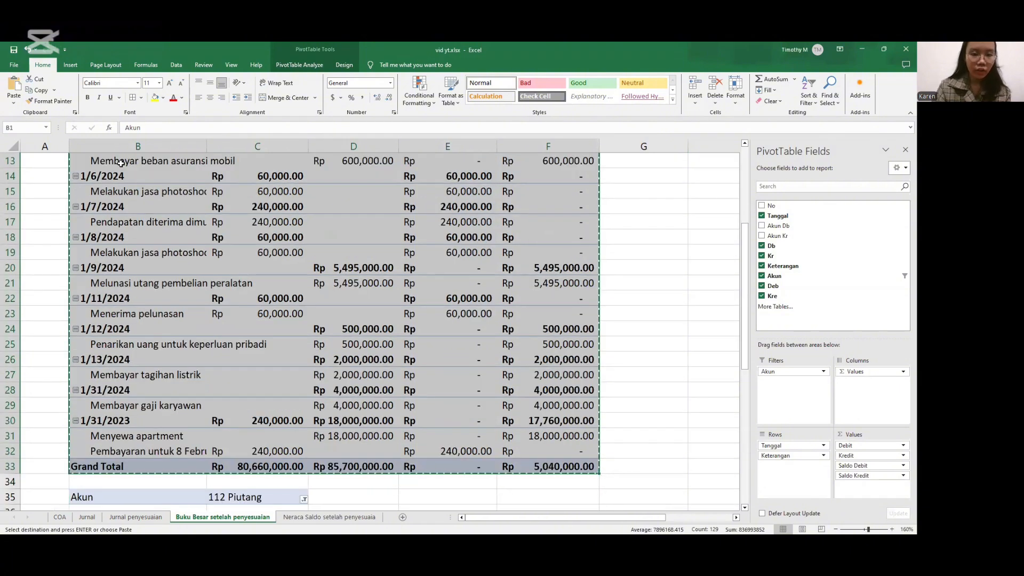
click(329, 517)
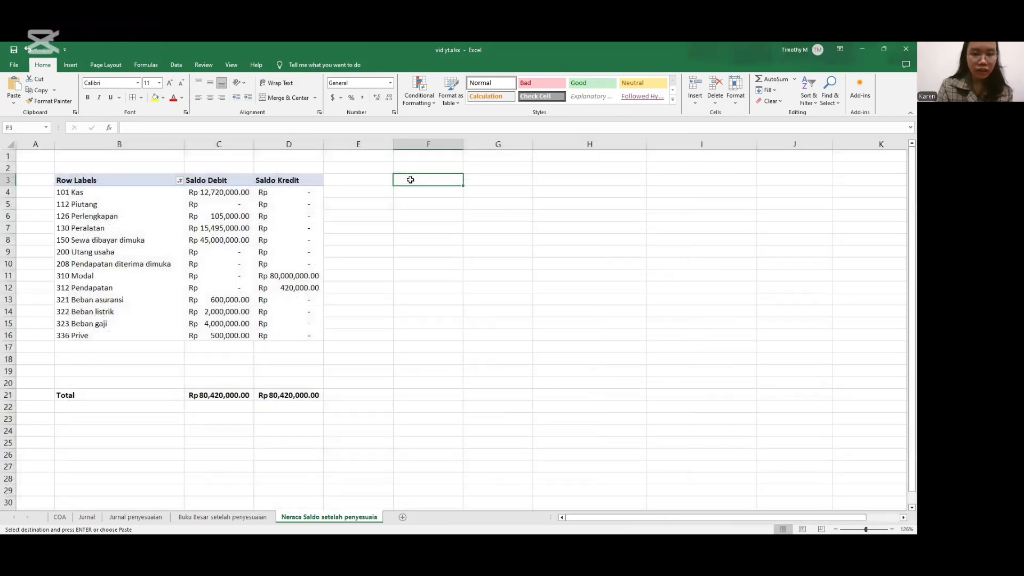
key(ctrl+v)
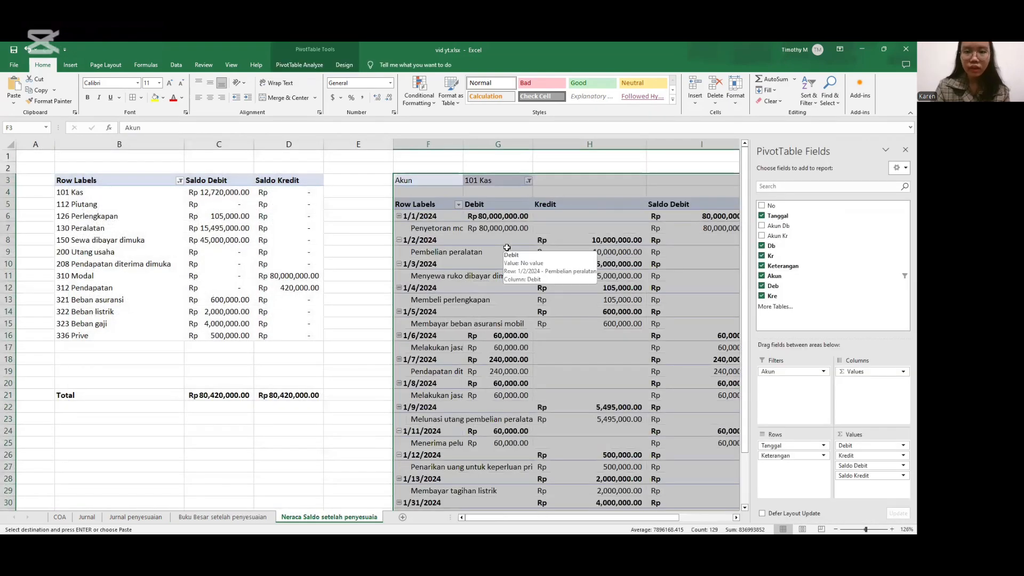
Rearrange the pasted PivotTable at F3 to list Akun as rows, removing Tanggal, Keterangan, Db and Kr so only Saldo Debit and Saldo Kredit remain.
click(431, 179)
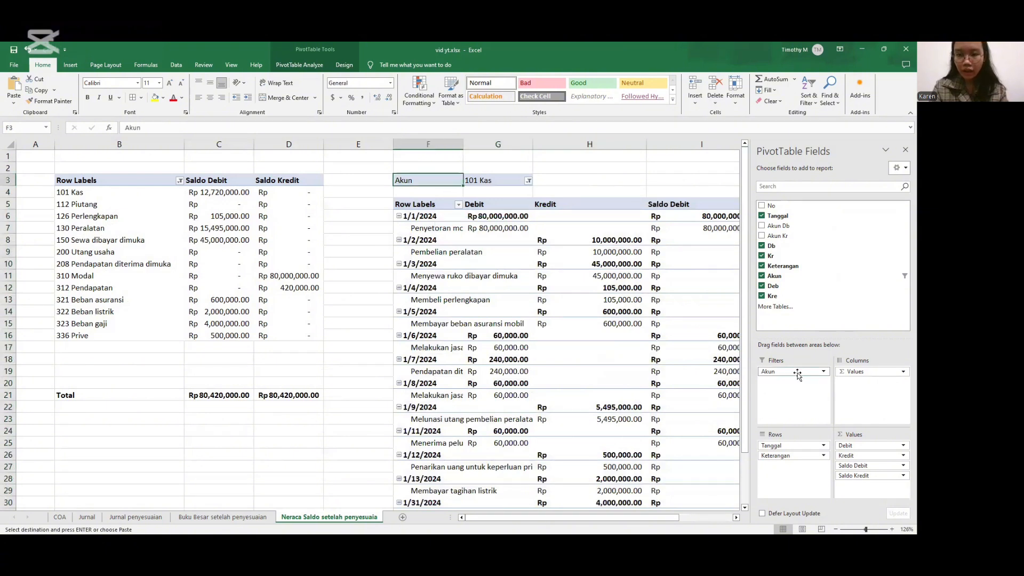
drag(797, 374, 808, 470)
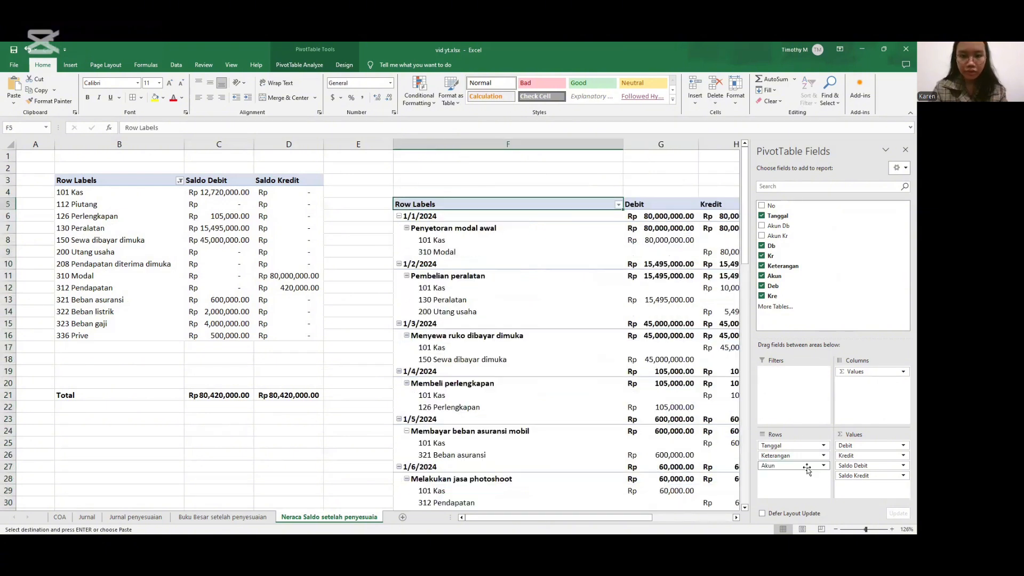
click(762, 216)
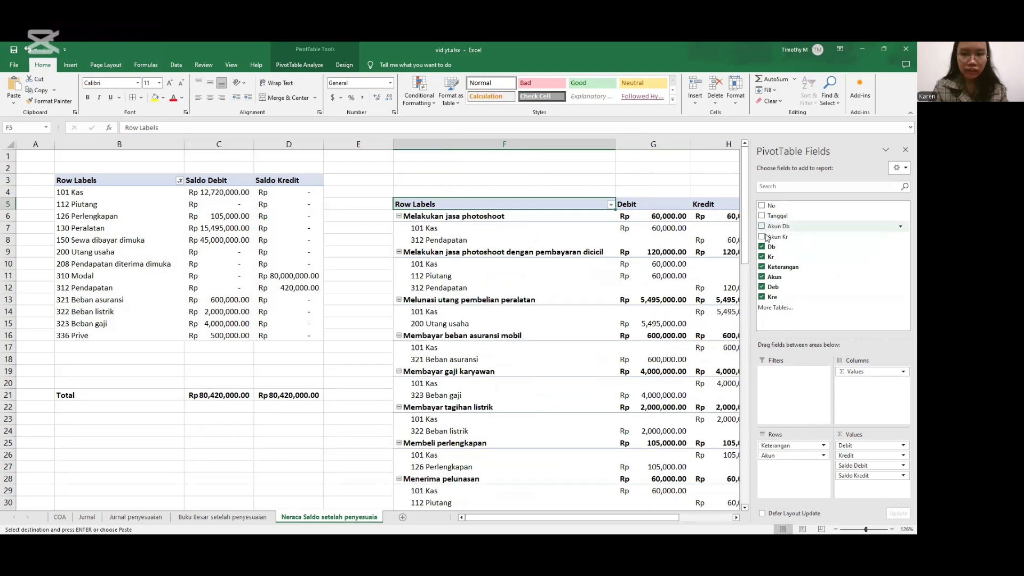
click(762, 267)
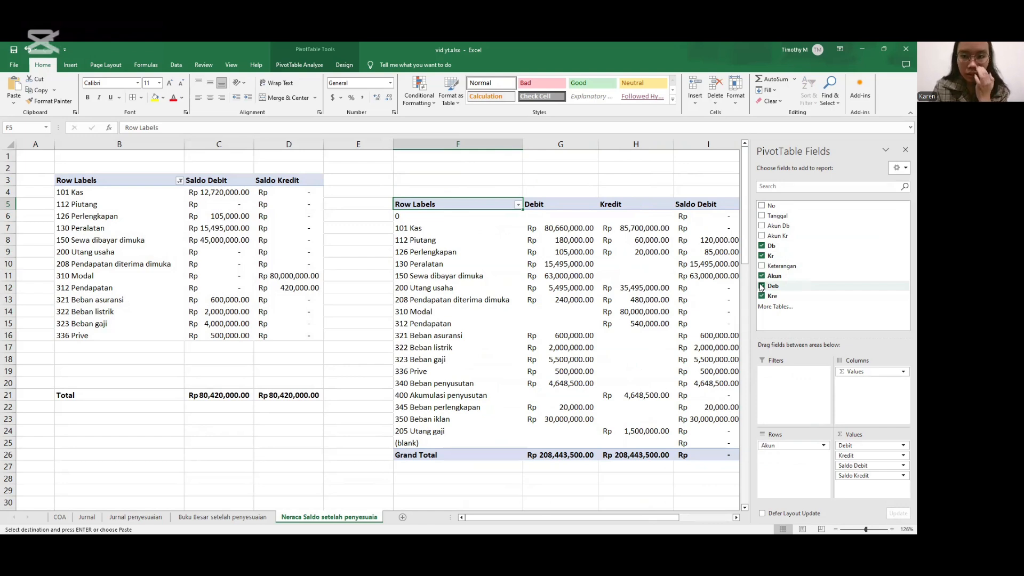
click(762, 256)
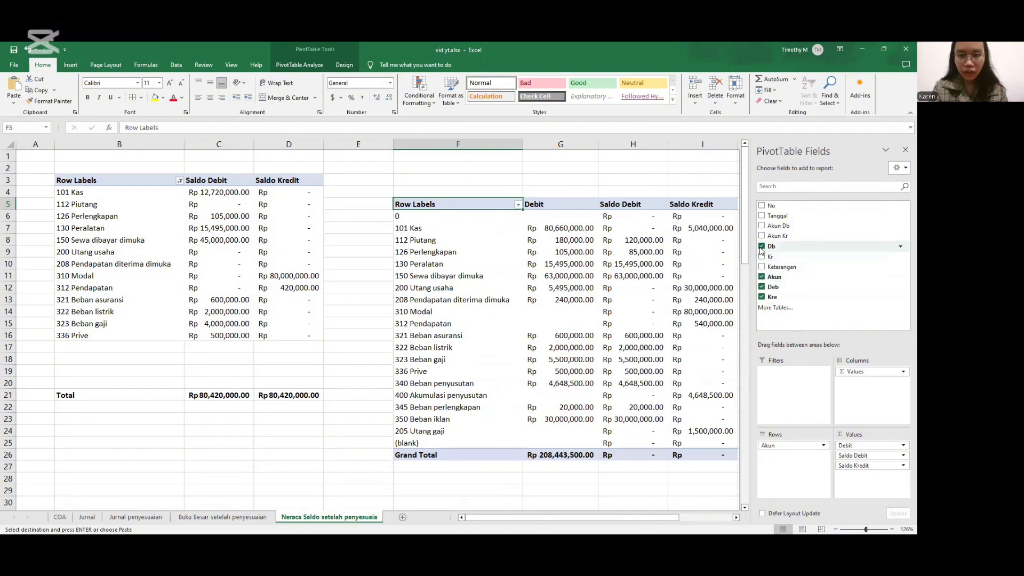
click(762, 247)
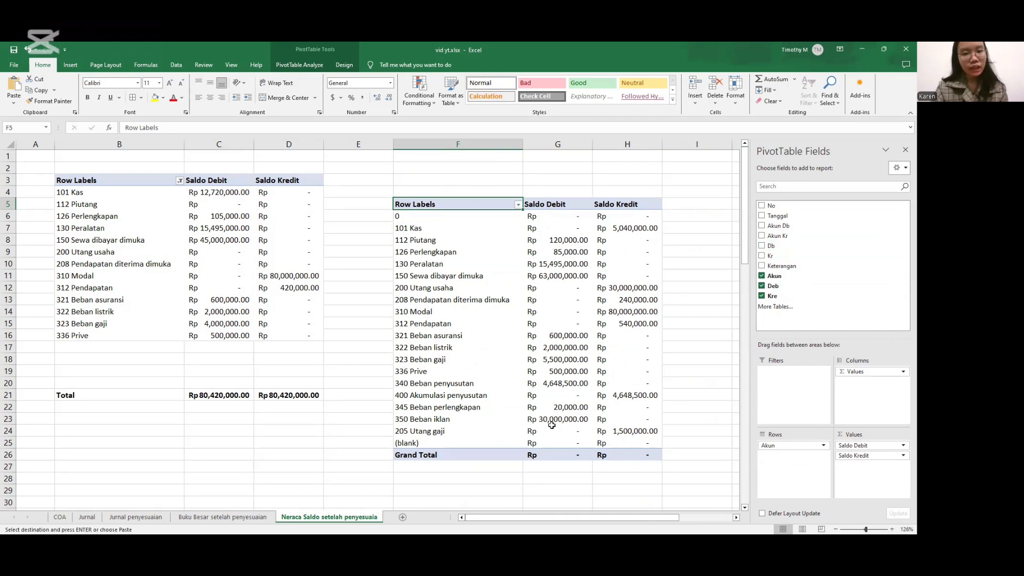
Filter the 0 and (blank) entries out of the row labels of the PivotTable at F5.
click(518, 205)
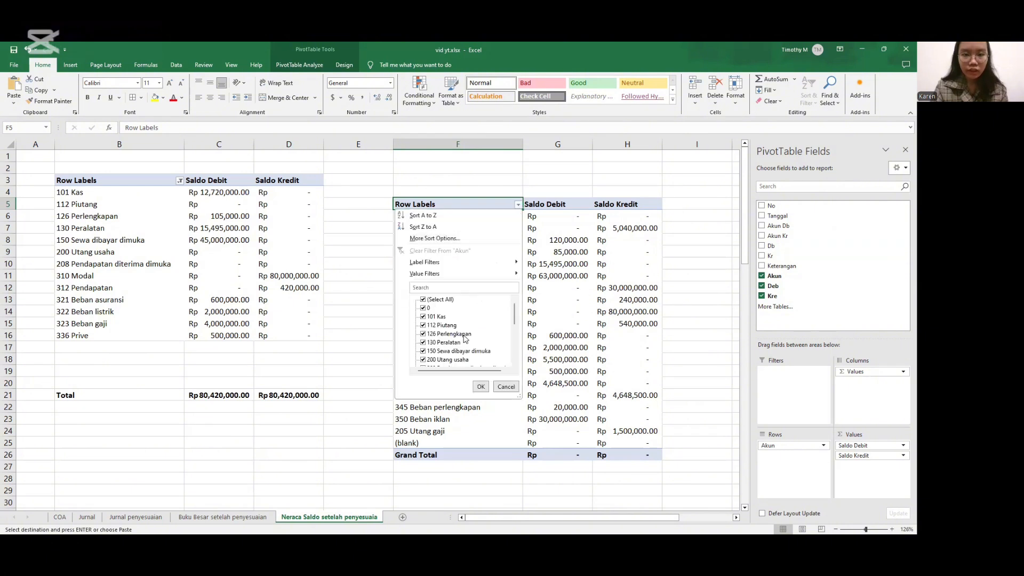
click(423, 308)
scroll(441, 338, down, 4)
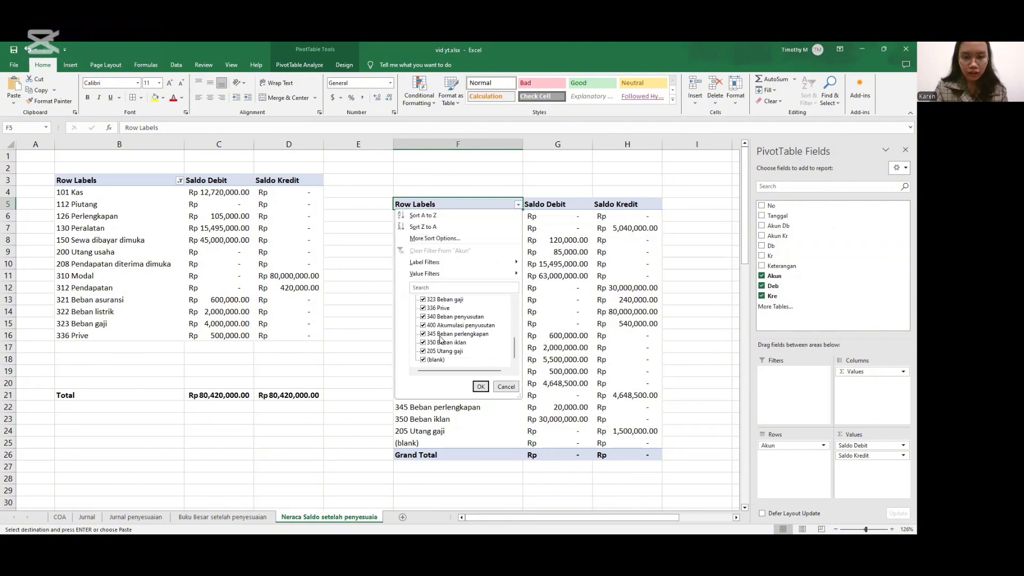
click(424, 361)
click(480, 386)
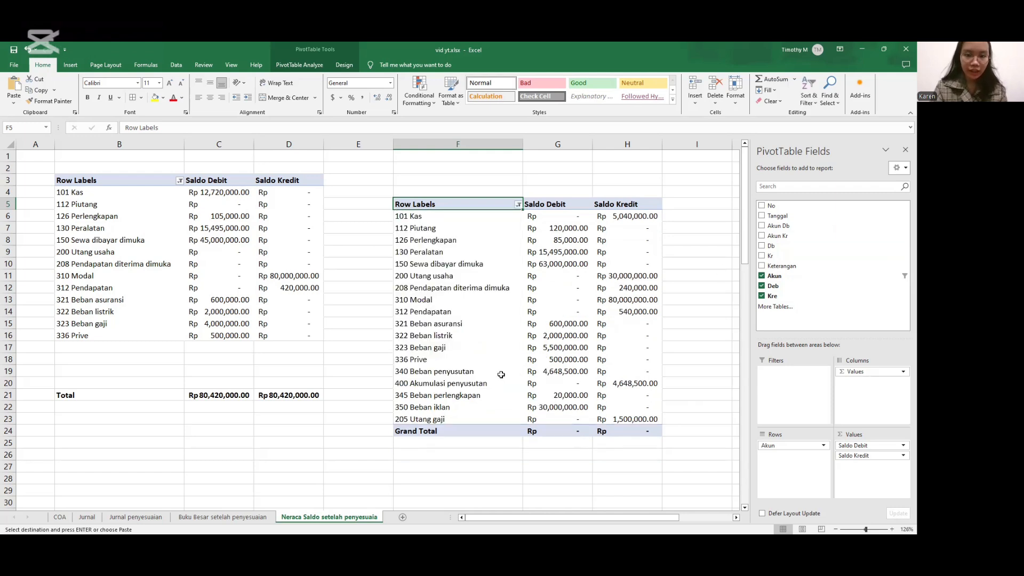
Turn off grand totals for rows and columns in the PivotTable at F5.
click(429, 432)
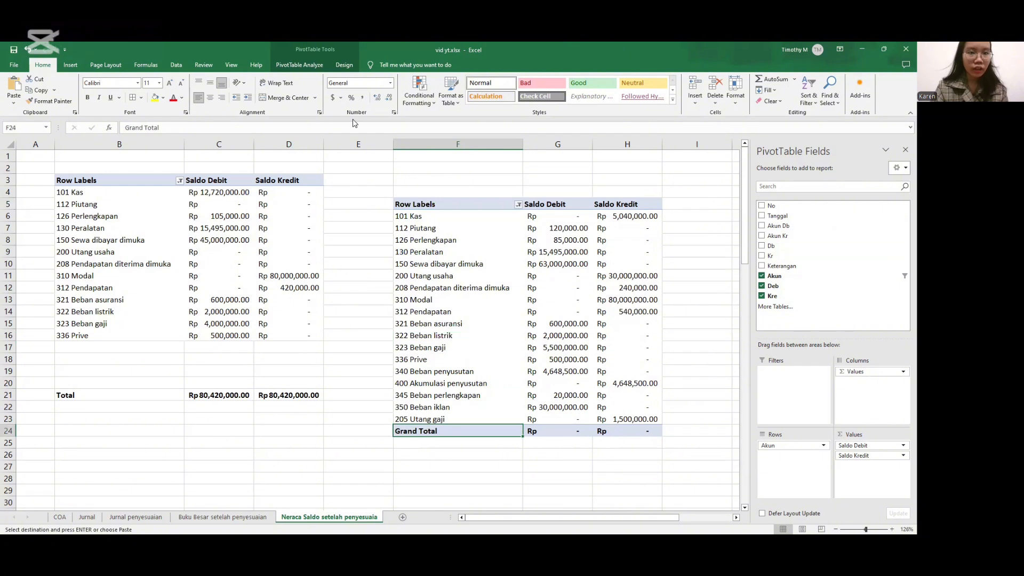
click(344, 64)
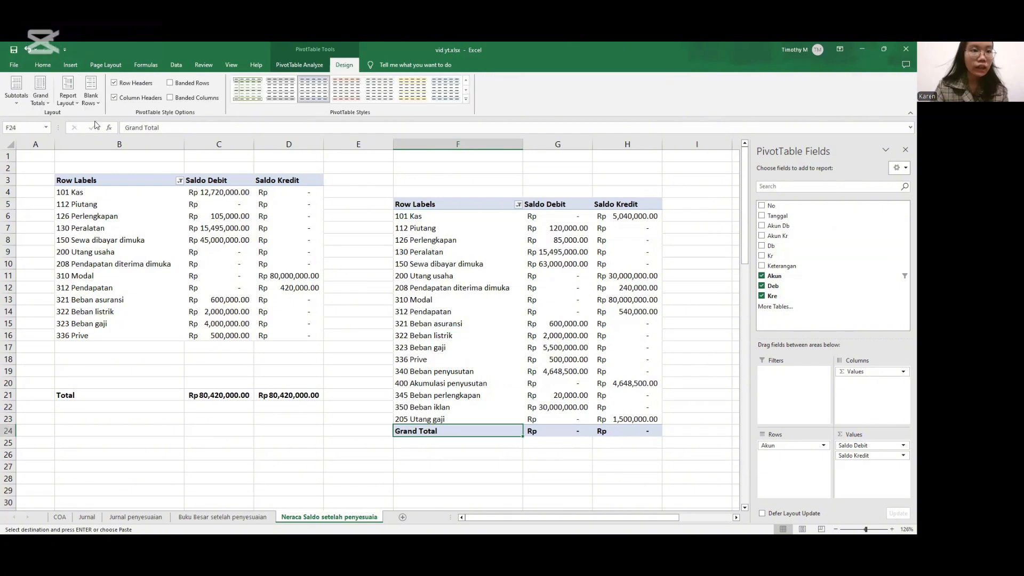
click(48, 103)
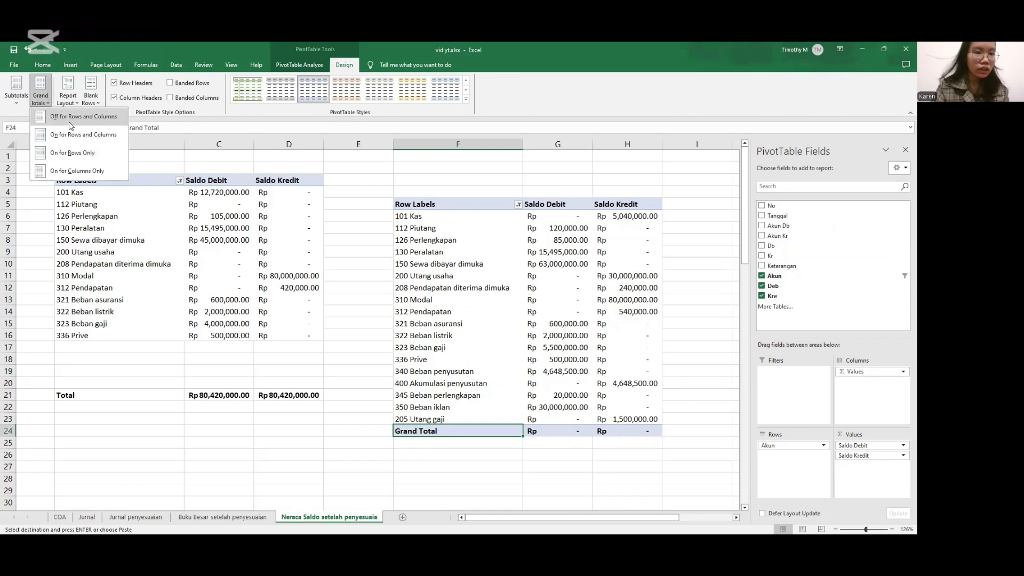
click(69, 117)
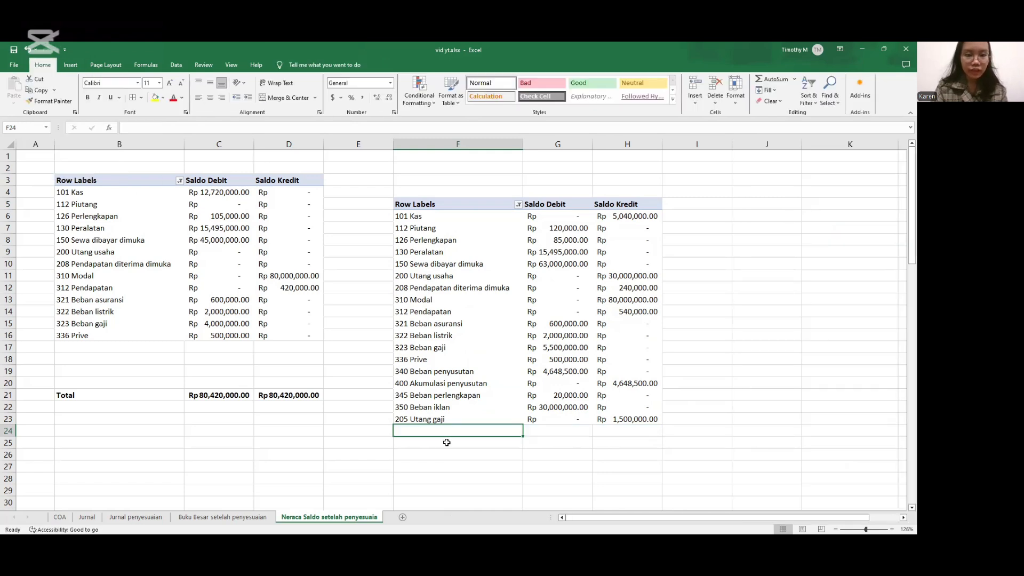
Label F25 as Total and sum the PivotTable's Saldo Debit values from G6 down in G25.
click(447, 443)
text(Total)
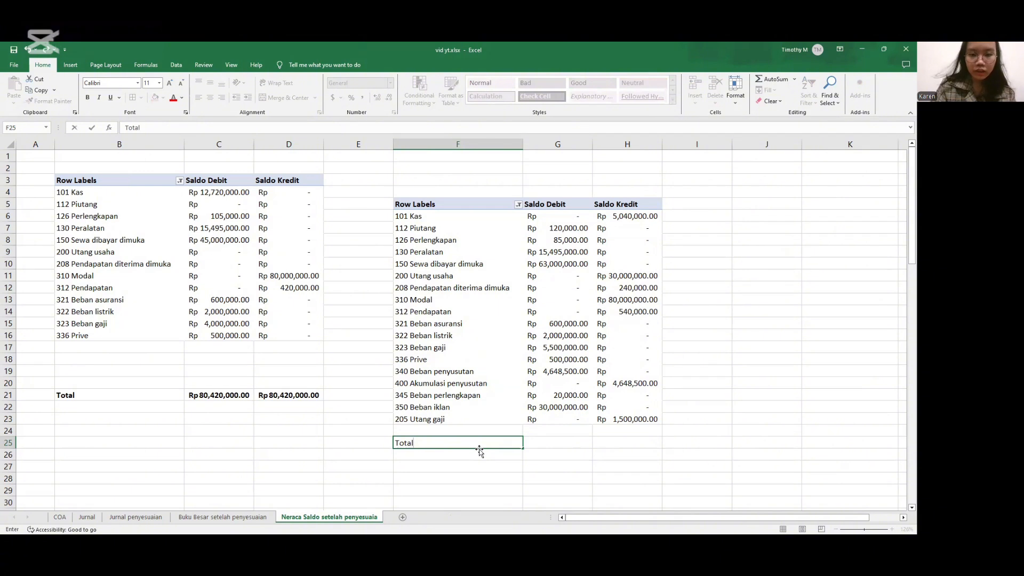
key(Tab)
text(=)
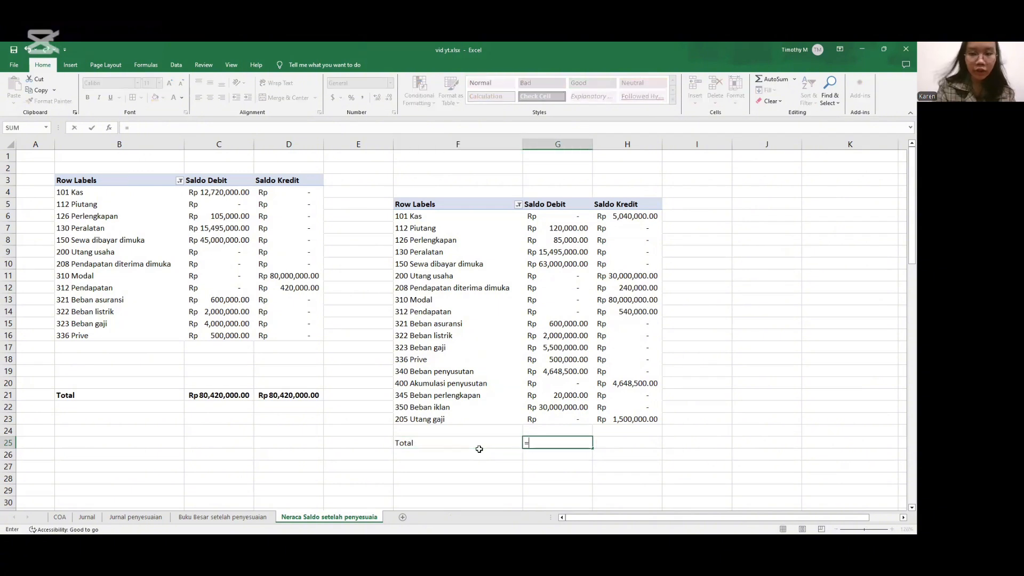
text(sum)
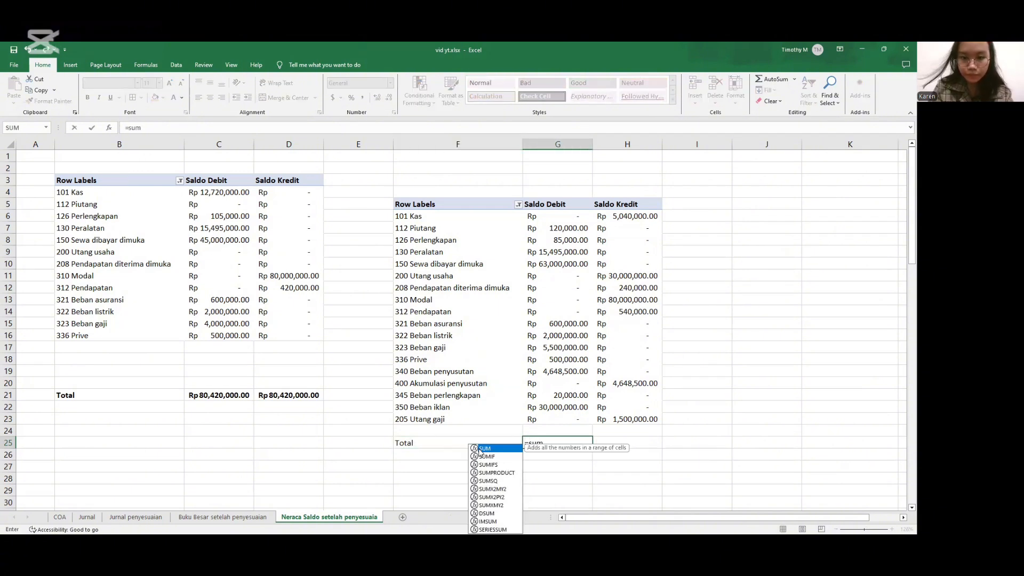
double_click(485, 449)
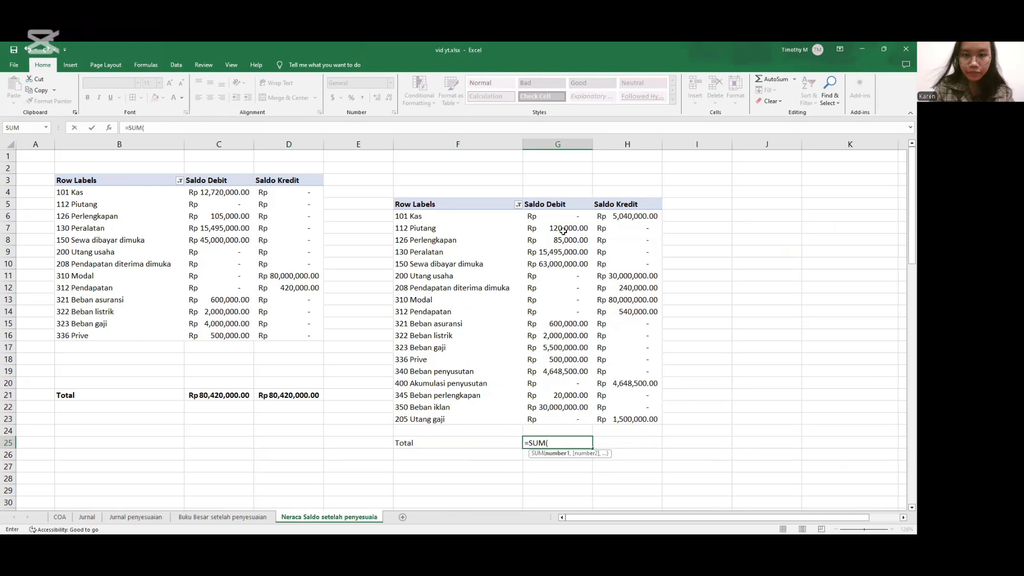
click(559, 217)
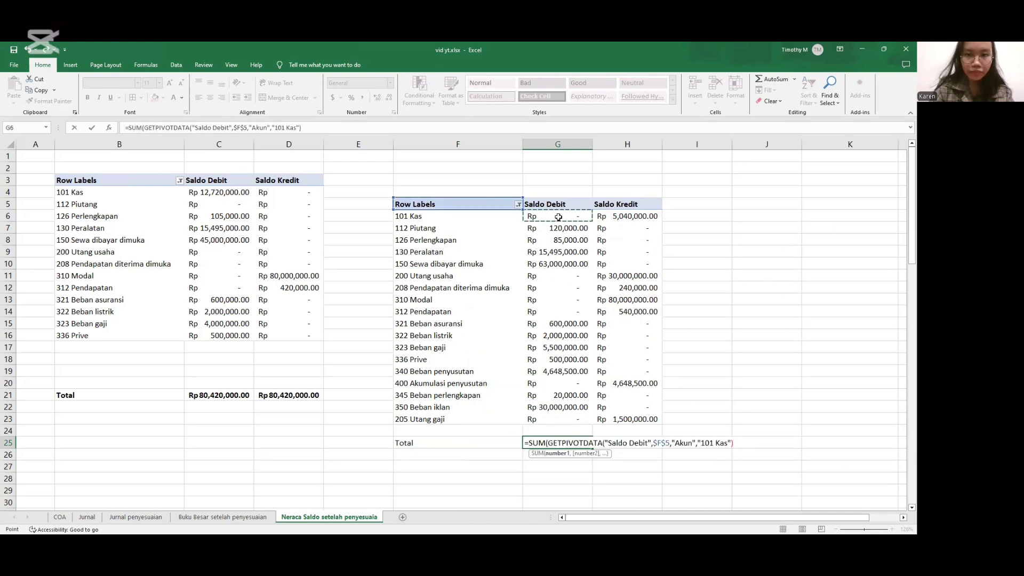
key(ctrl+shift+Down)
key(Return)
Sum the PivotTable's Saldo Kredit values from H6 down in H25.
click(642, 442)
text(=sum)
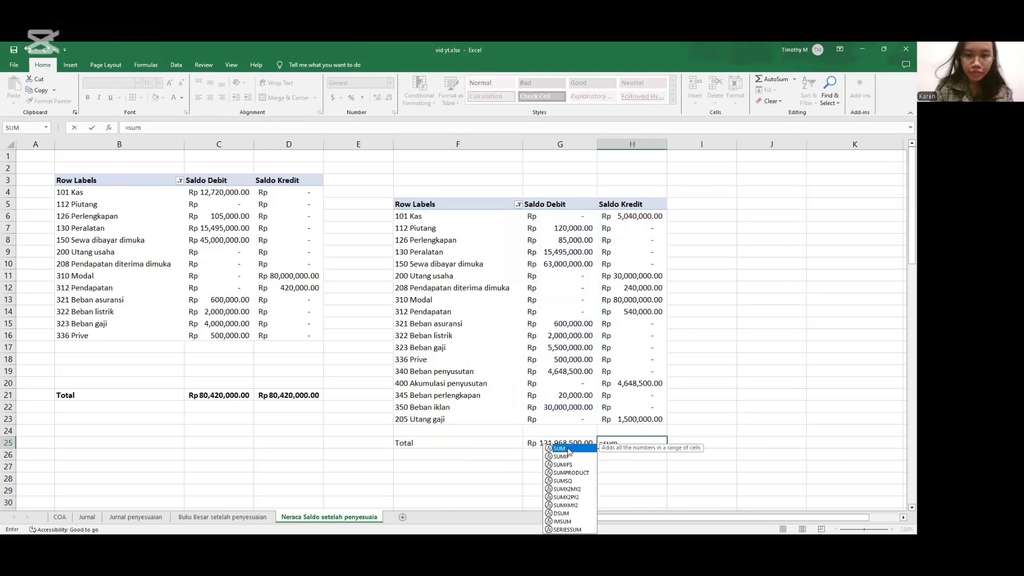
double_click(568, 449)
click(636, 216)
key(ctrl+shift+Down)
key(Return)
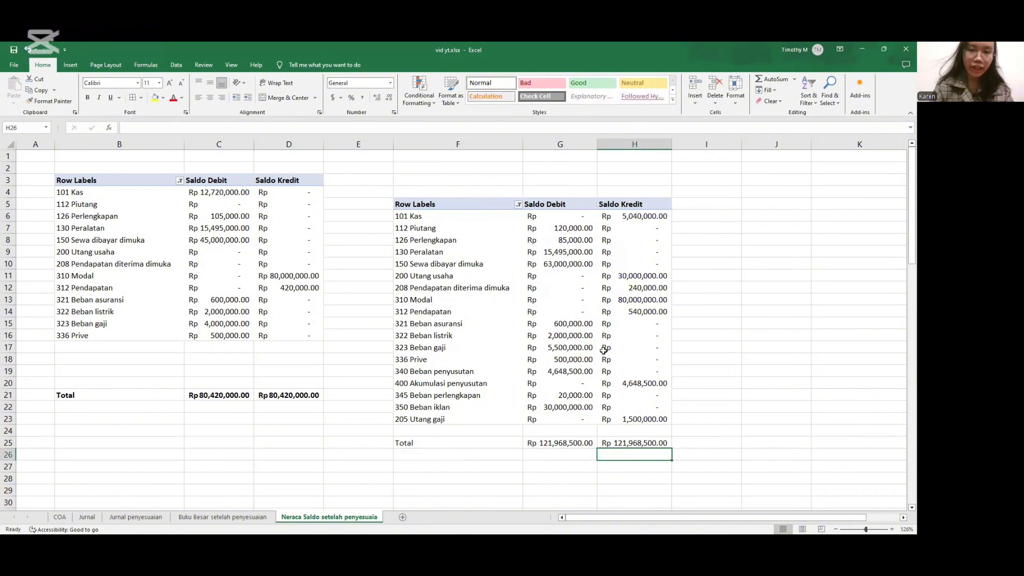
Review the trial balance totals and the entries on the Jurnal sheet, ending back on the Neraca Saldo setelah penyesuaian sheet.
scroll(735, 411, right, 1)
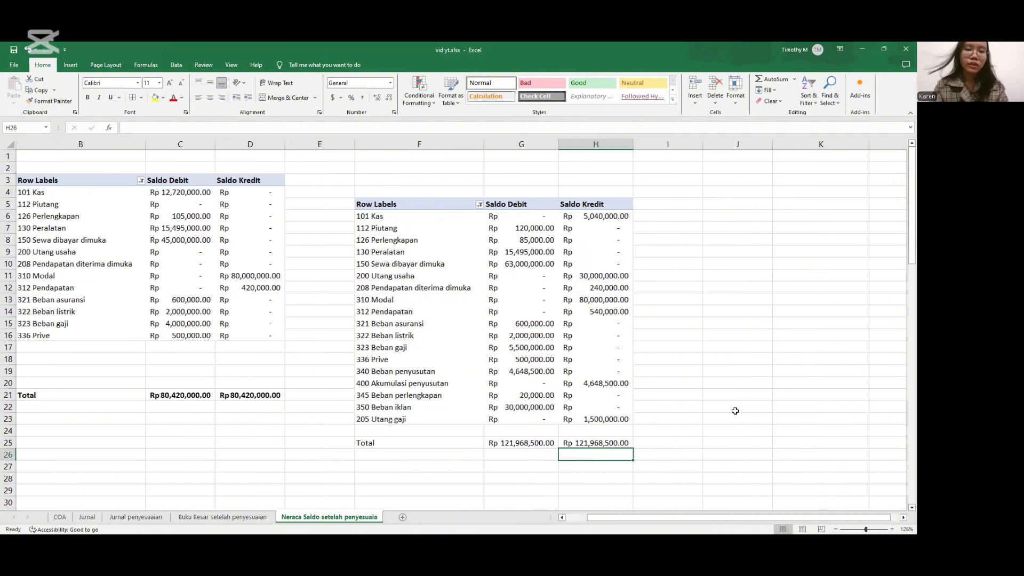
scroll(735, 411, down, 1)
scroll(735, 411, up, 1)
scroll(735, 411, down, 1)
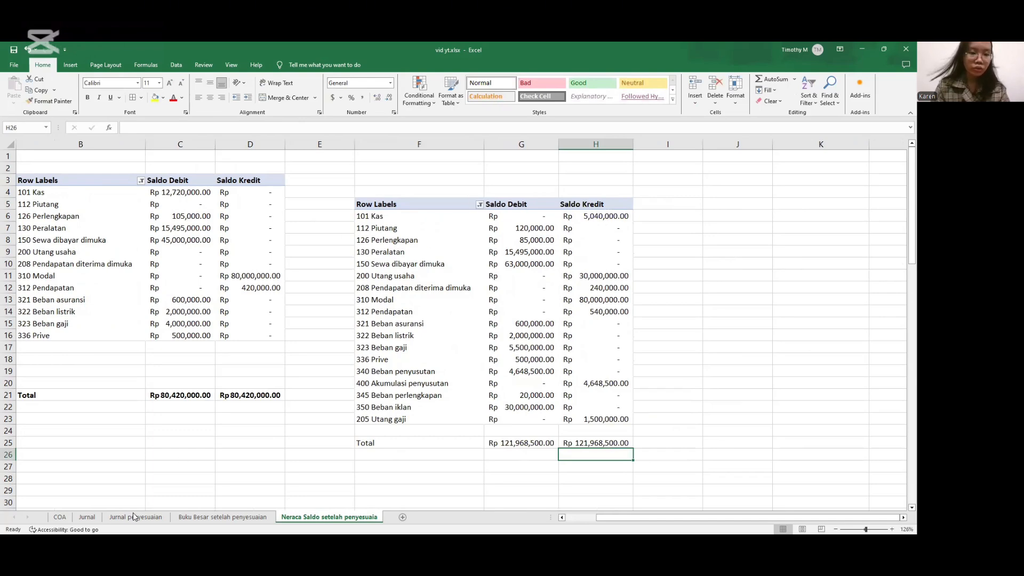
click(85, 517)
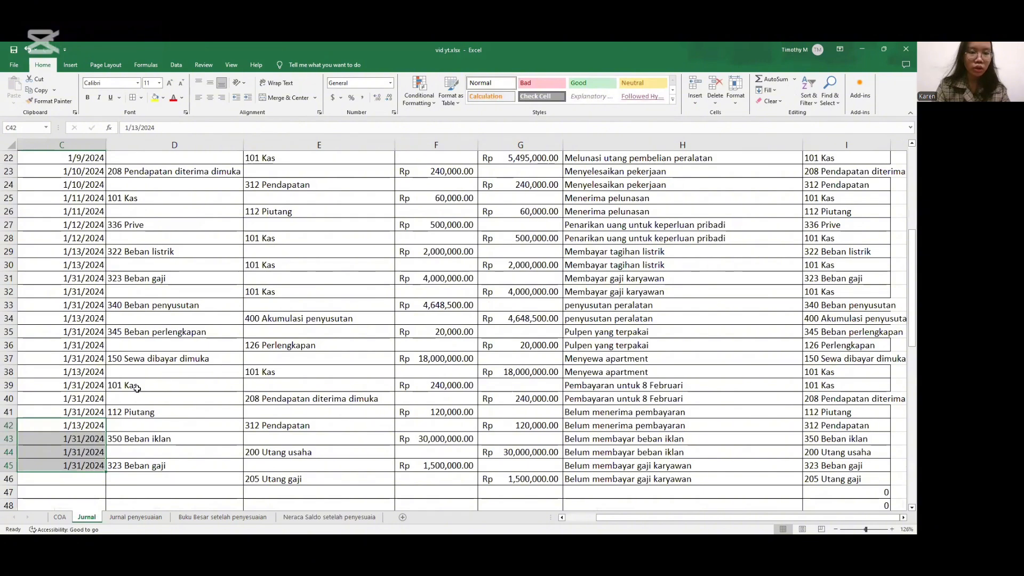
scroll(137, 389, up, 4)
scroll(137, 389, up, 5)
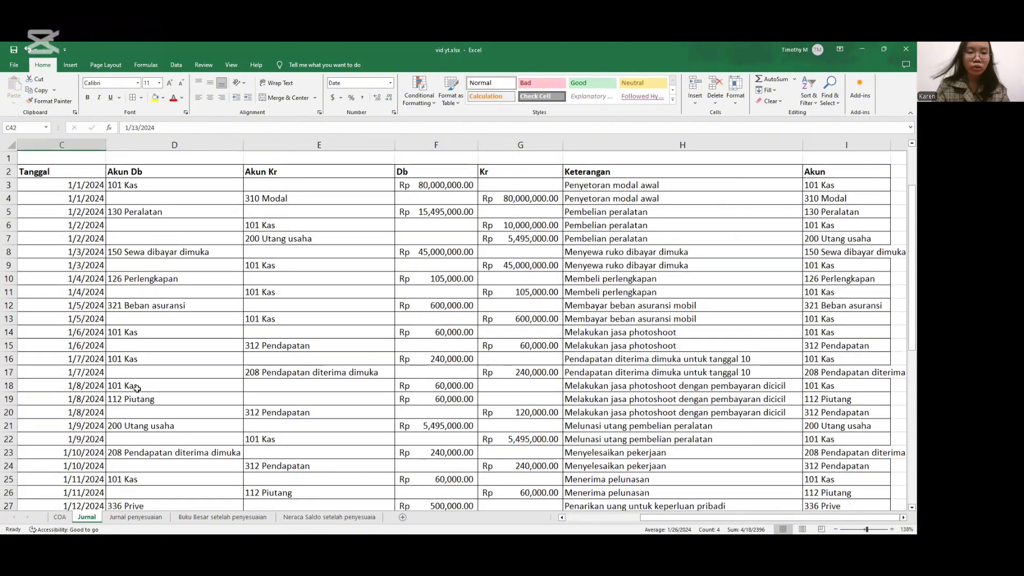
scroll(137, 389, down, 6)
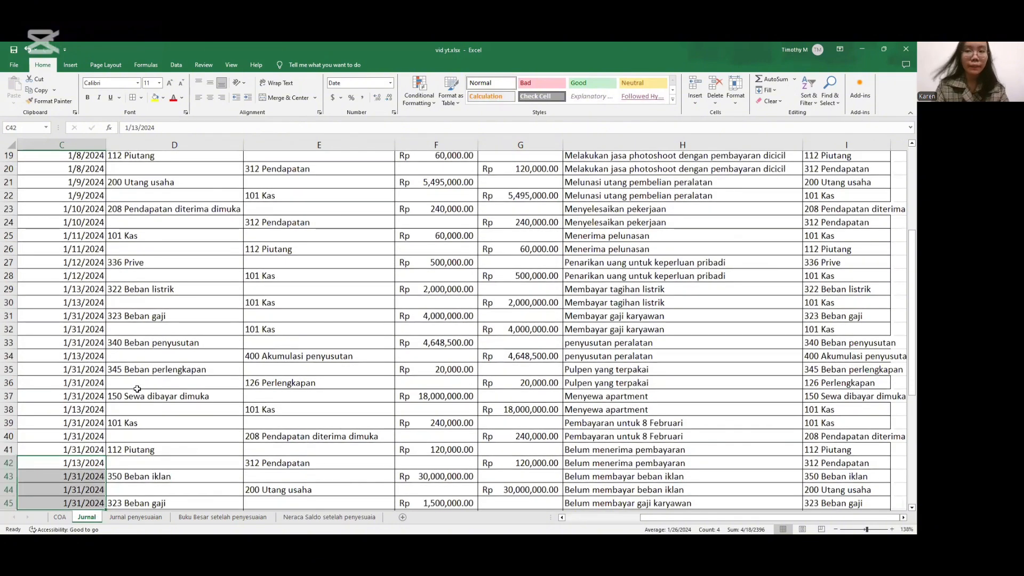
scroll(137, 389, down, 3)
click(294, 515)
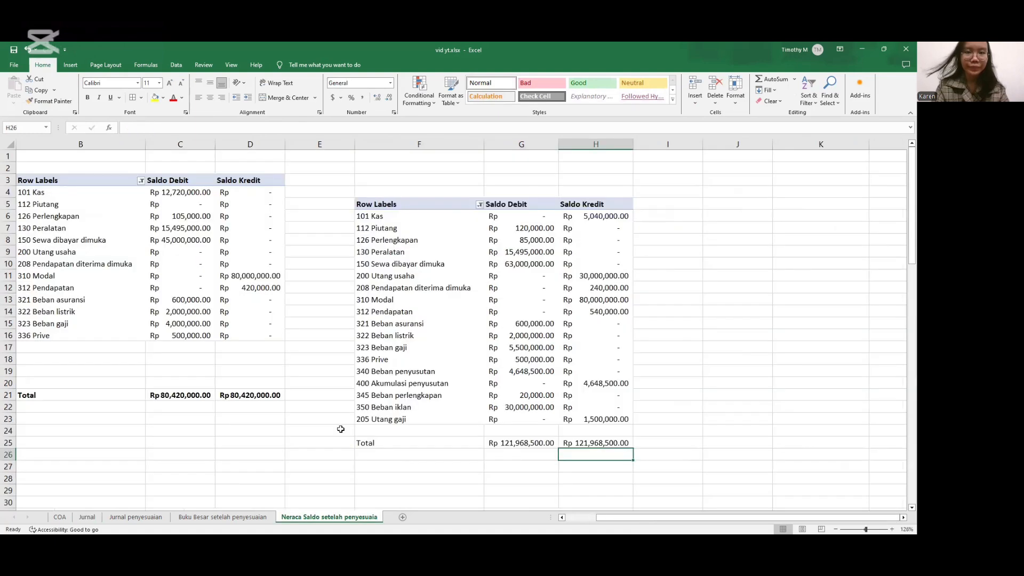
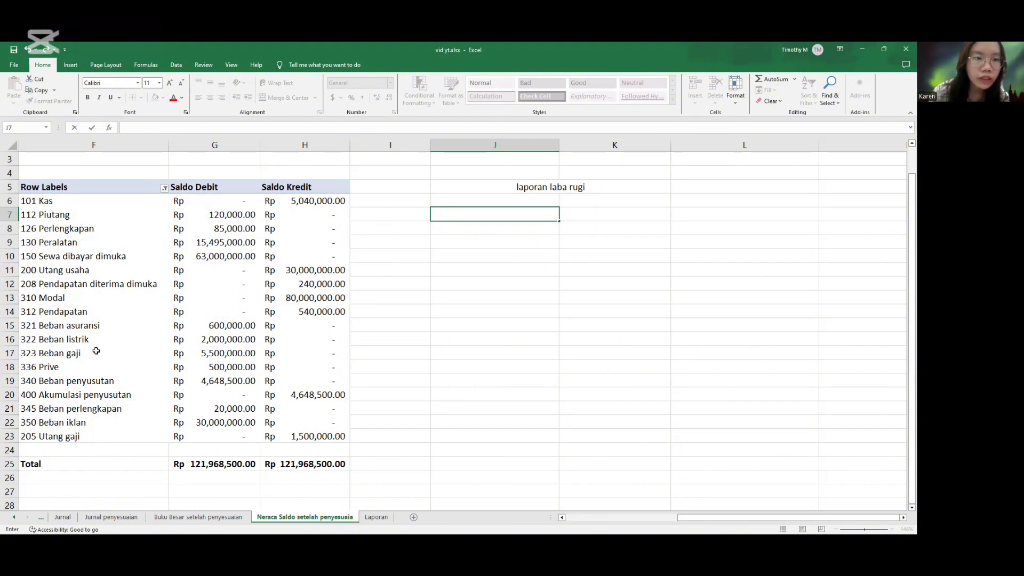
Copy the 312 Pendapatan account label from F14 to J7 under the laporan laba rugi heading.
click(76, 315)
key(ctrl+c)
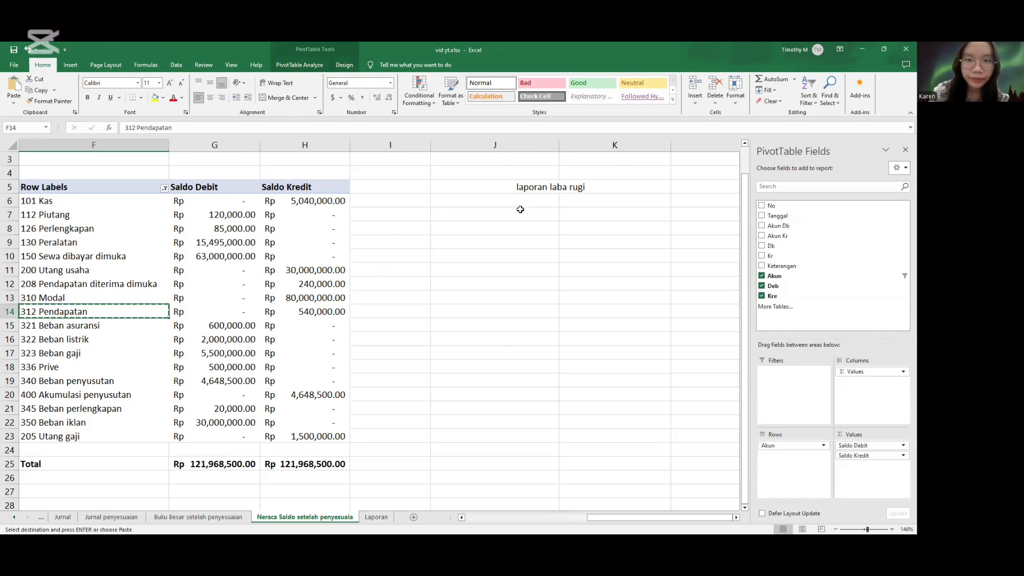
click(521, 212)
key(ctrl+v)
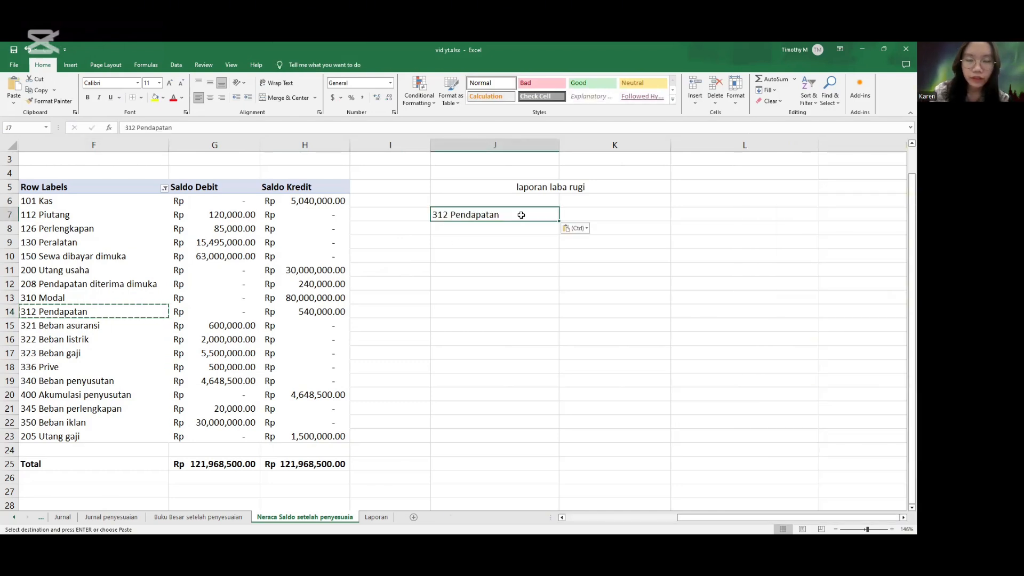
Start the Pendapatan formula in K7 with a SUMIF over F6:F23 matching J7 and summing Saldo Debit G6:G23.
click(612, 216)
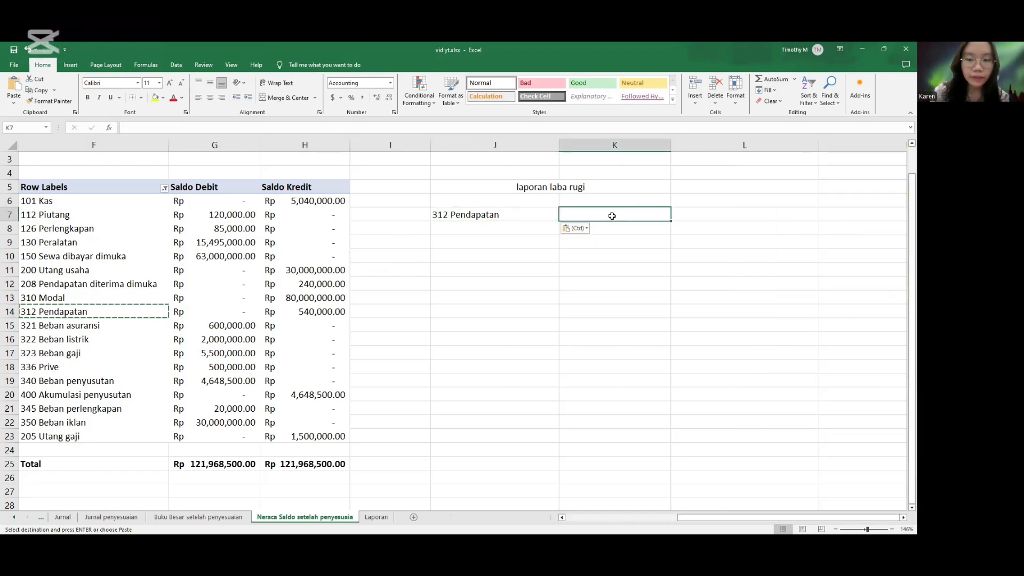
text(=)
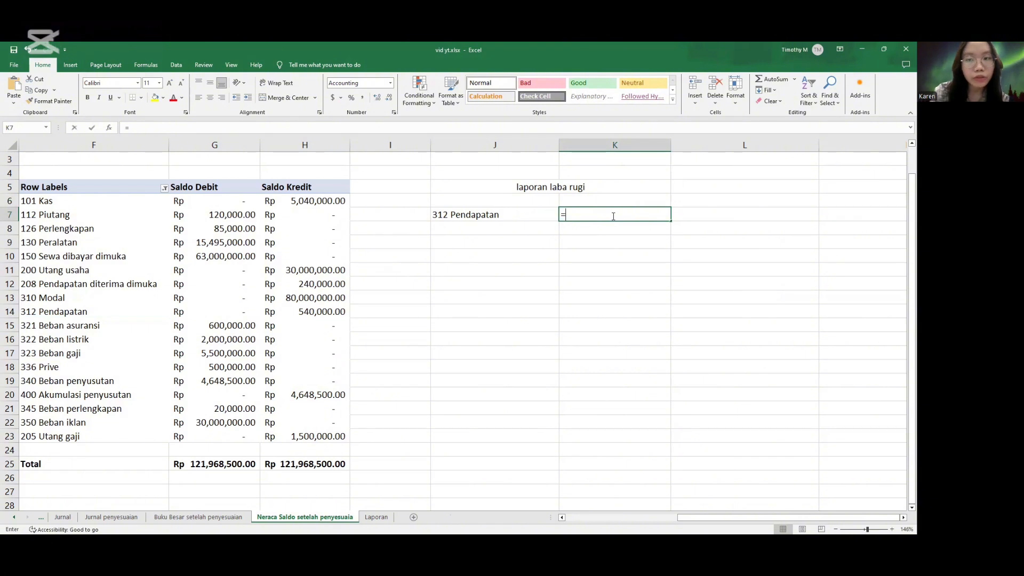
text(sumif)
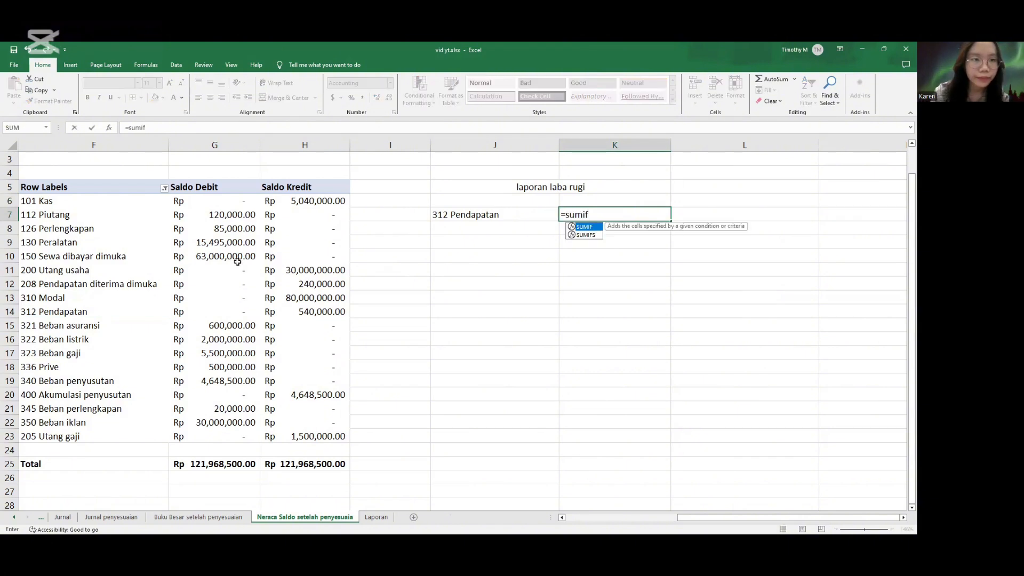
key(Tab)
click(115, 202)
key(ctrl+shift+Down)
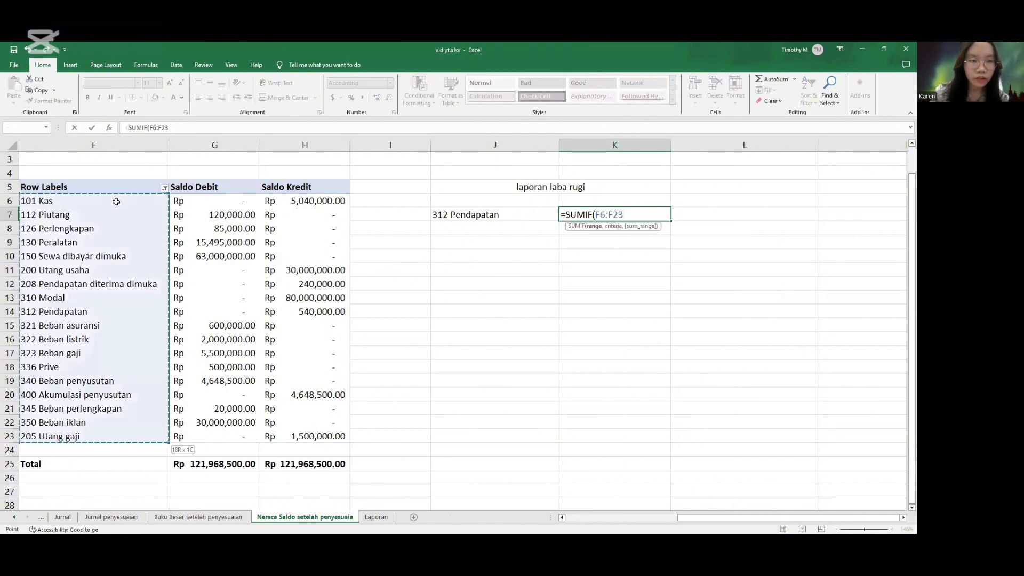
text(,)
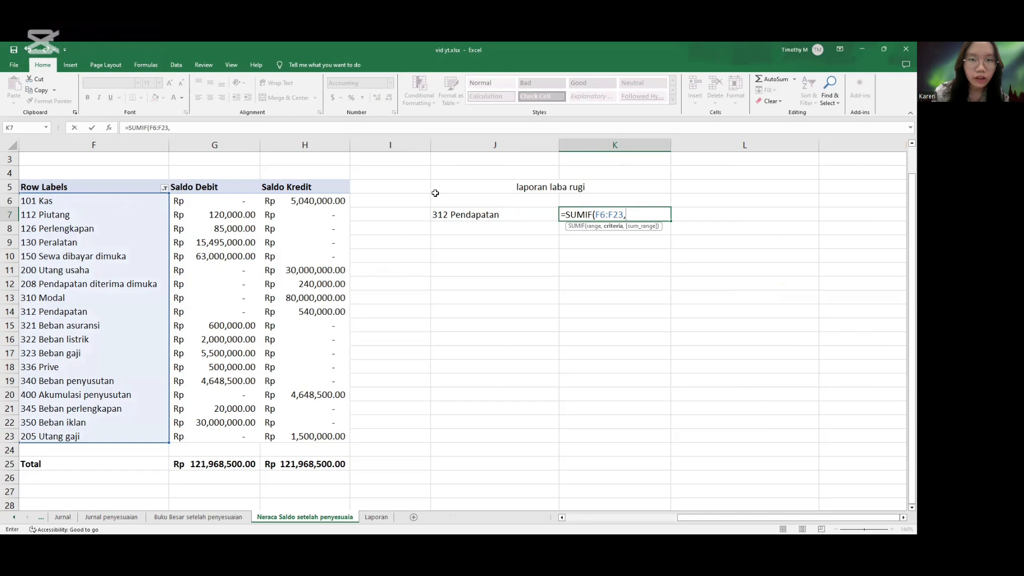
click(501, 213)
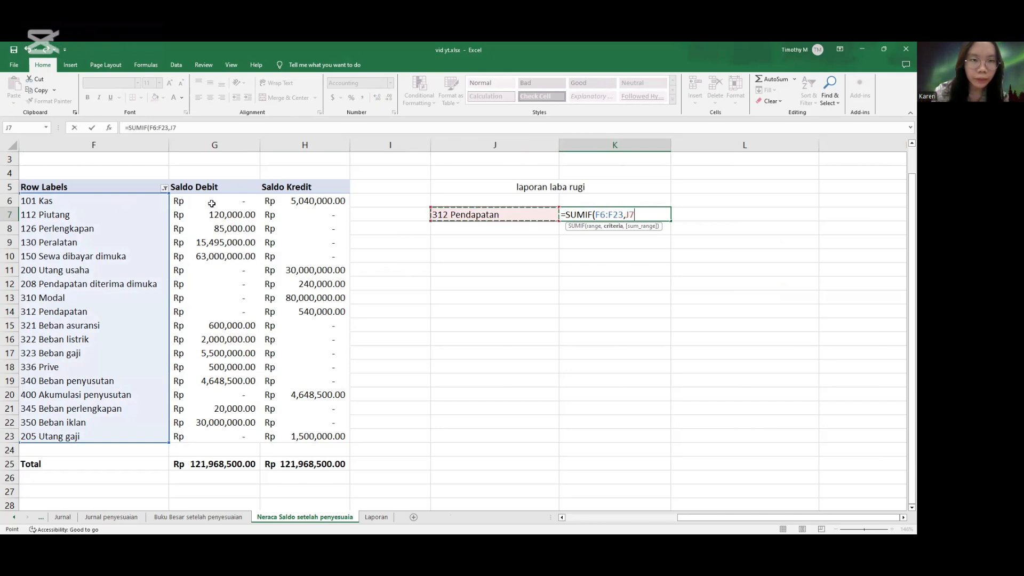
text(,)
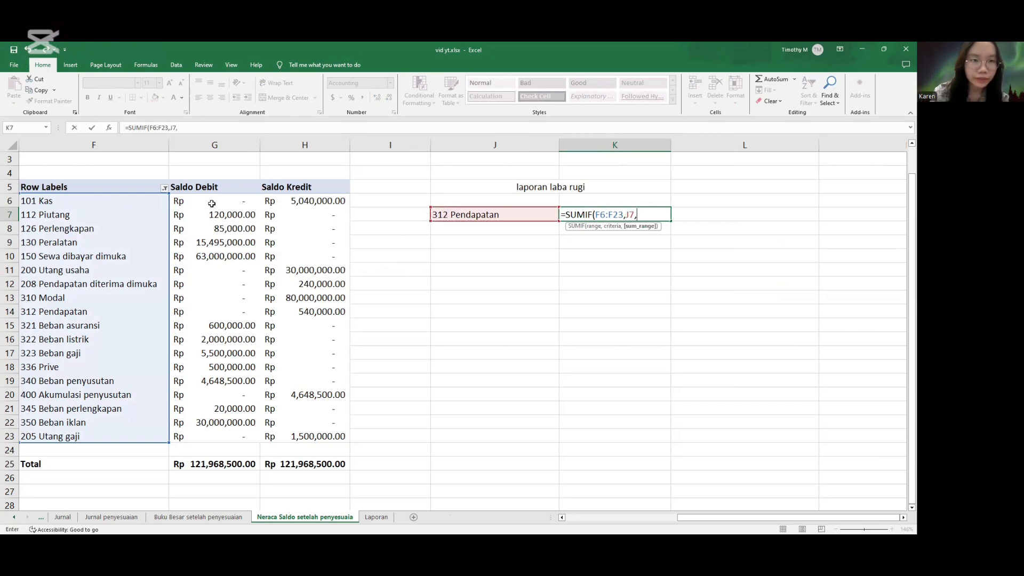
click(211, 201)
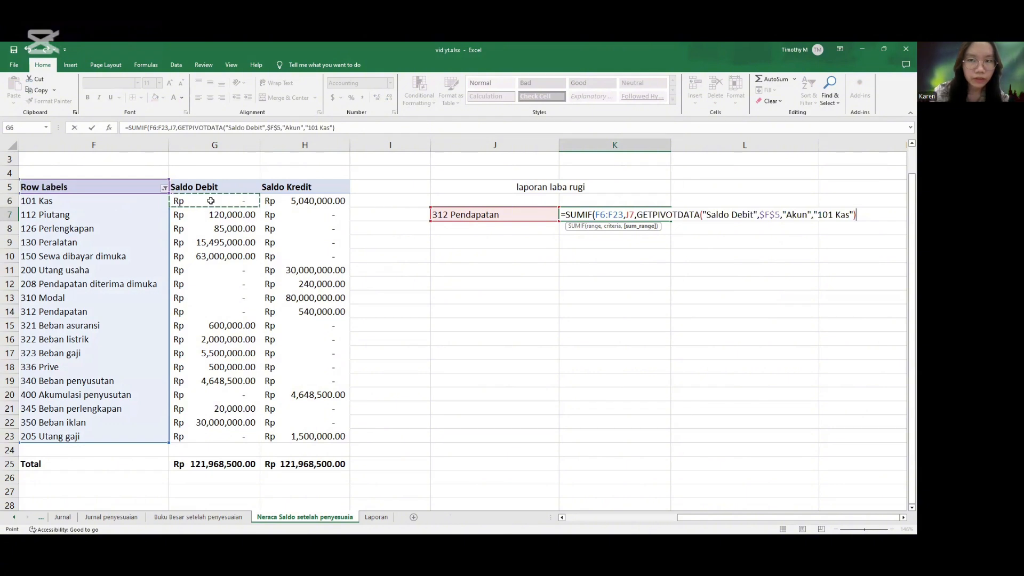
key(ctrl+shift+Down)
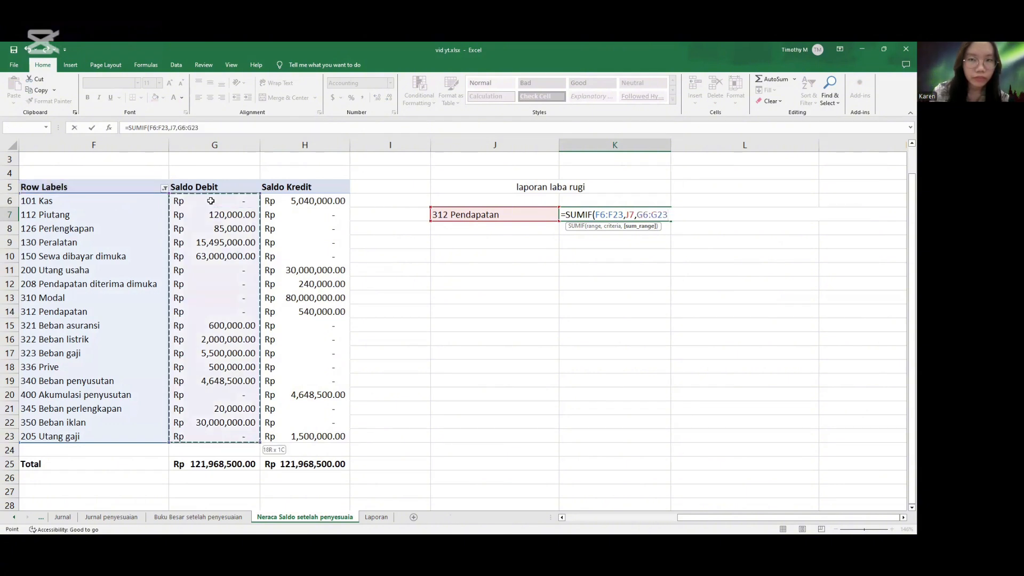
text())
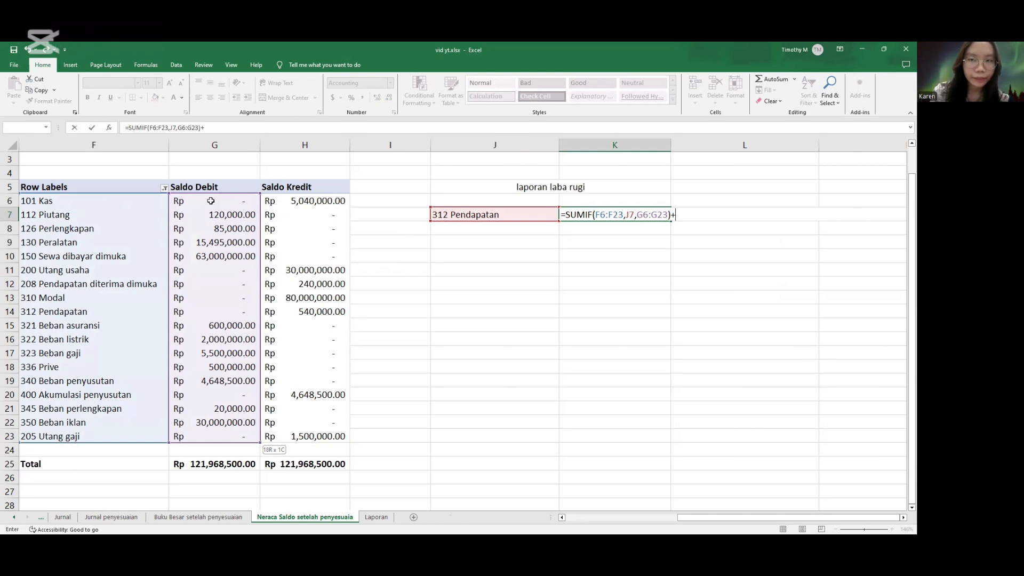
Complete the K7 formula by adding a second SUMIF over F6:F23 matching J7 and summing Saldo Kredit H6:H23.
text(+sumif)
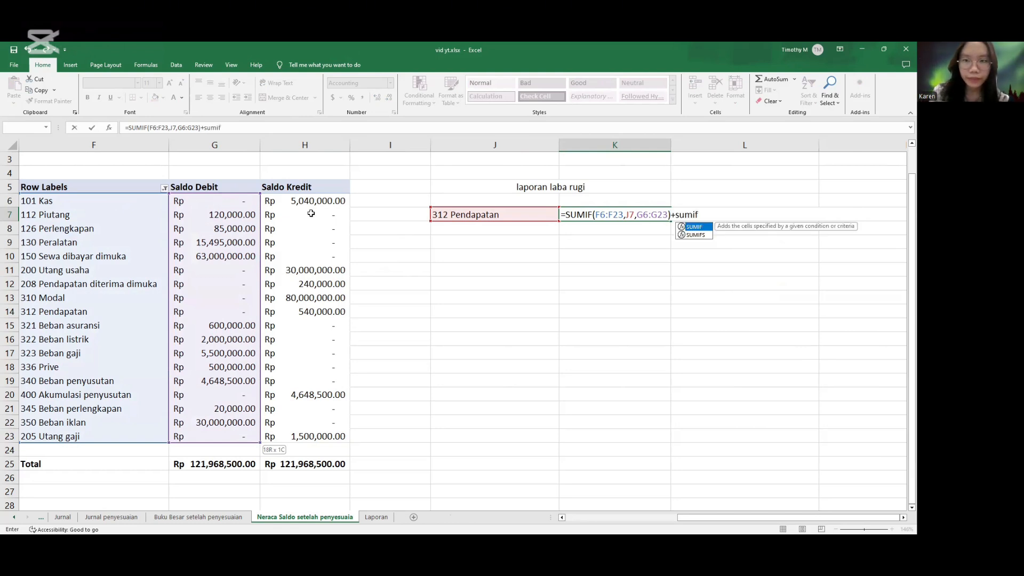
double_click(702, 229)
click(111, 200)
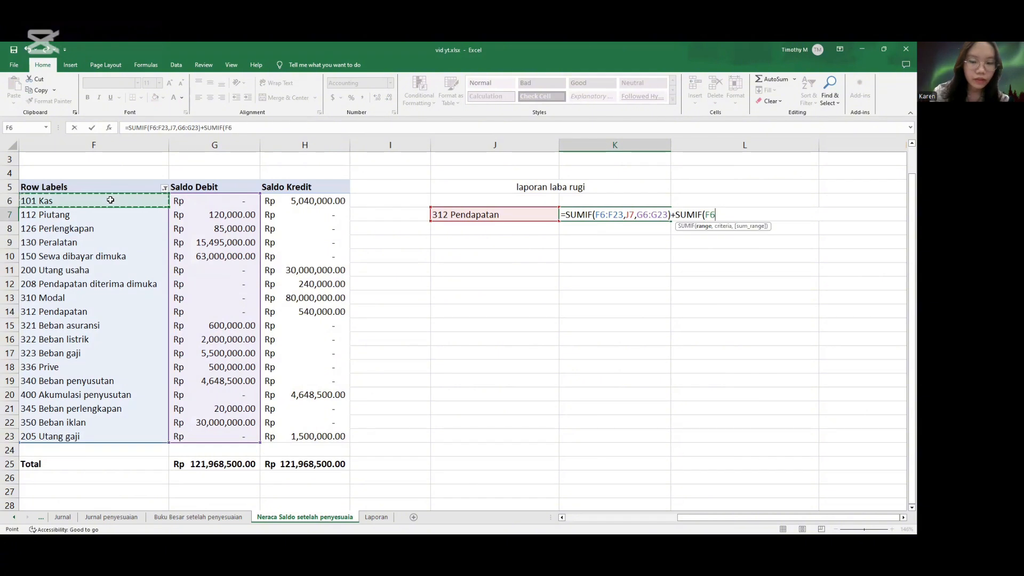
key(ctrl+shift+Down)
text(,)
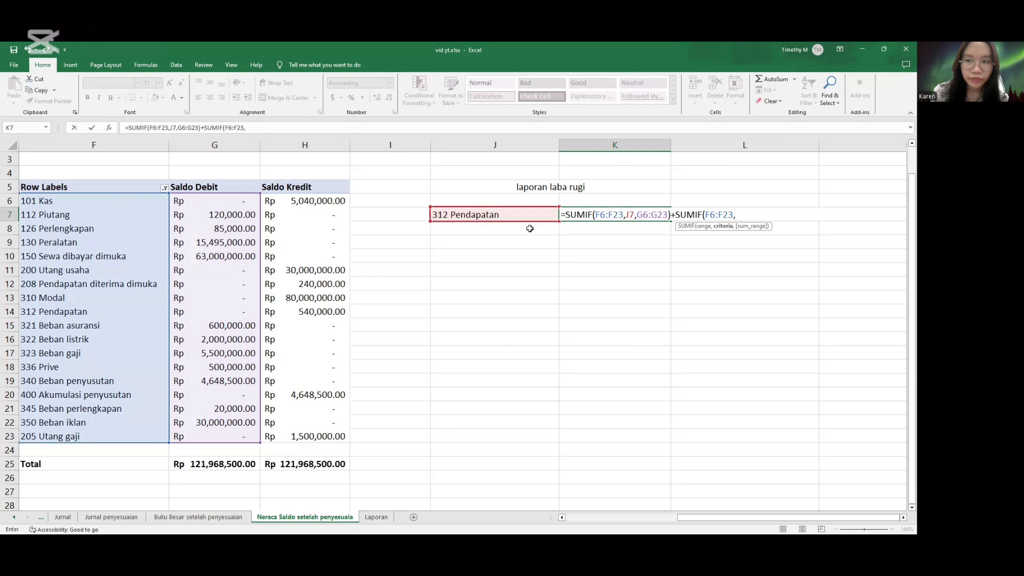
click(486, 214)
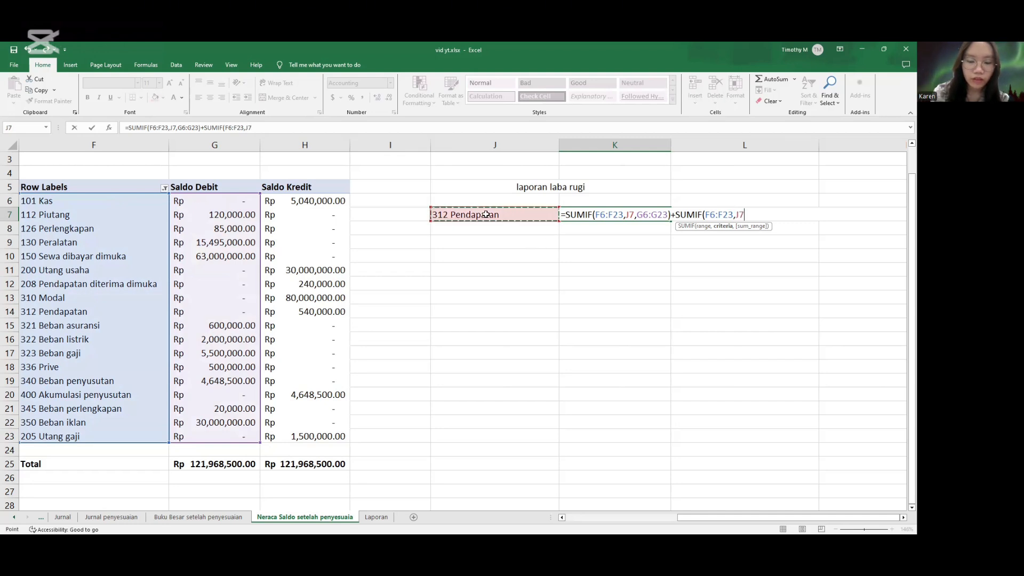
text(,)
click(312, 201)
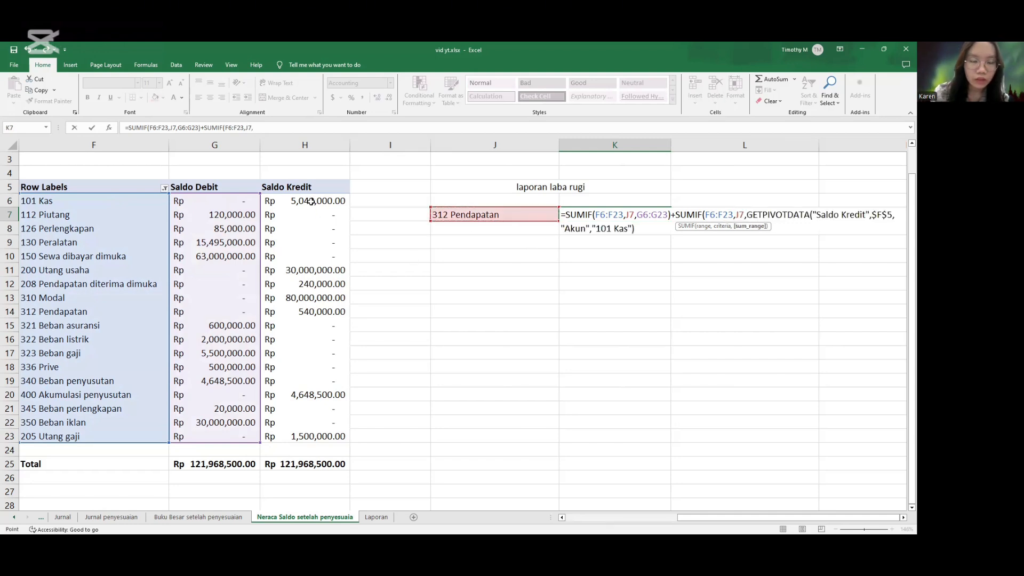
key(ctrl+shift+Down)
text()+SUMIF(F6:F23,J7,H6:H23)
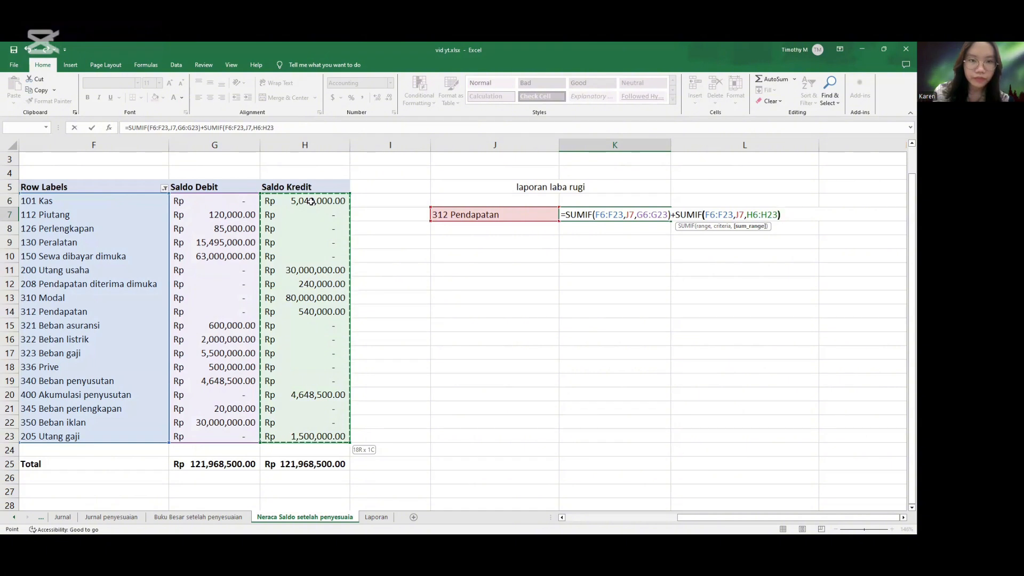
key(Return)
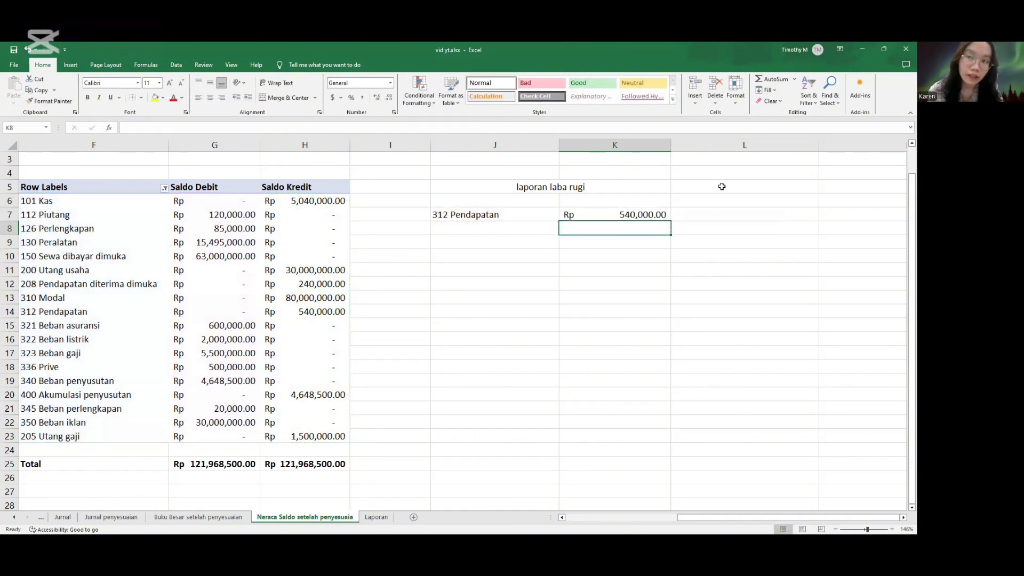
Copy the account labels 321 Beban asuransi and 322 Beban listrik from the PivotTable to J9 and J10.
click(476, 248)
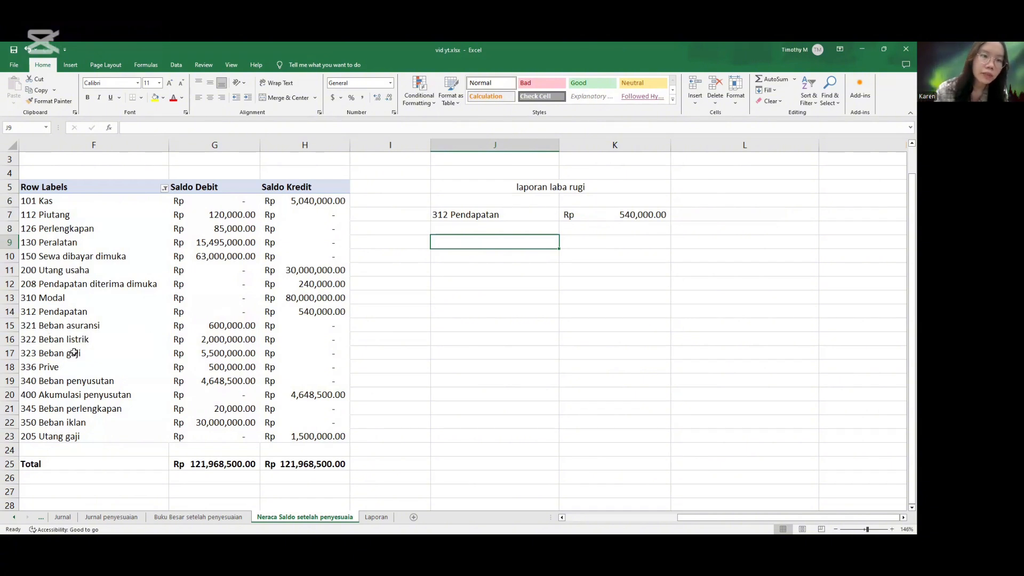
click(74, 327)
key(ctrl+c)
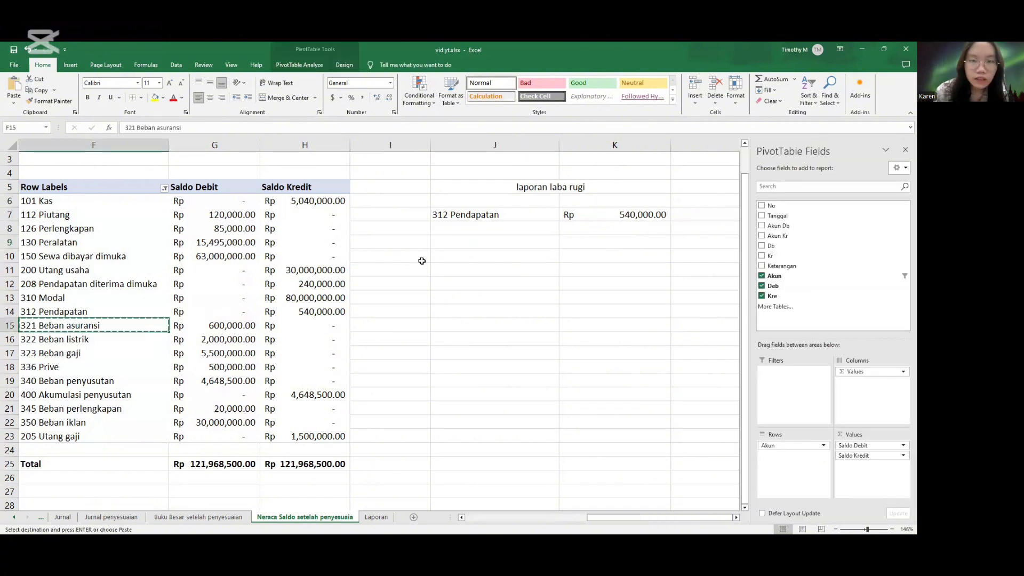
click(469, 242)
key(ctrl+v)
click(59, 339)
key(ctrl+c)
click(470, 255)
key(ctrl+v)
Copy the account labels 323 Beban gaji and 340 Beban penyusutan from the PivotTable to J11 and J12.
click(92, 352)
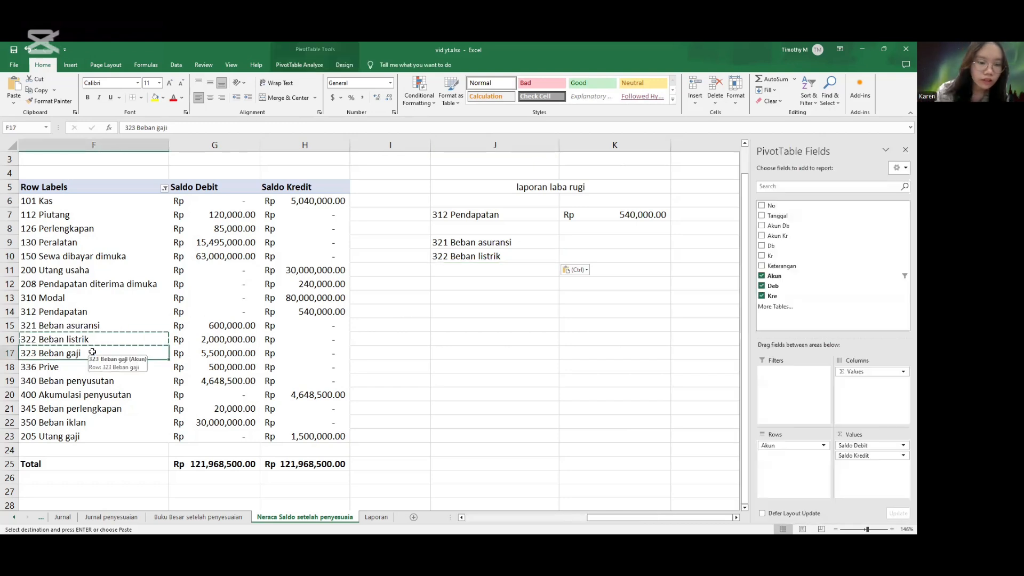
key(ctrl+c)
click(499, 269)
key(ctrl+v)
click(106, 380)
key(ctrl+c)
click(480, 284)
key(ctrl+v)
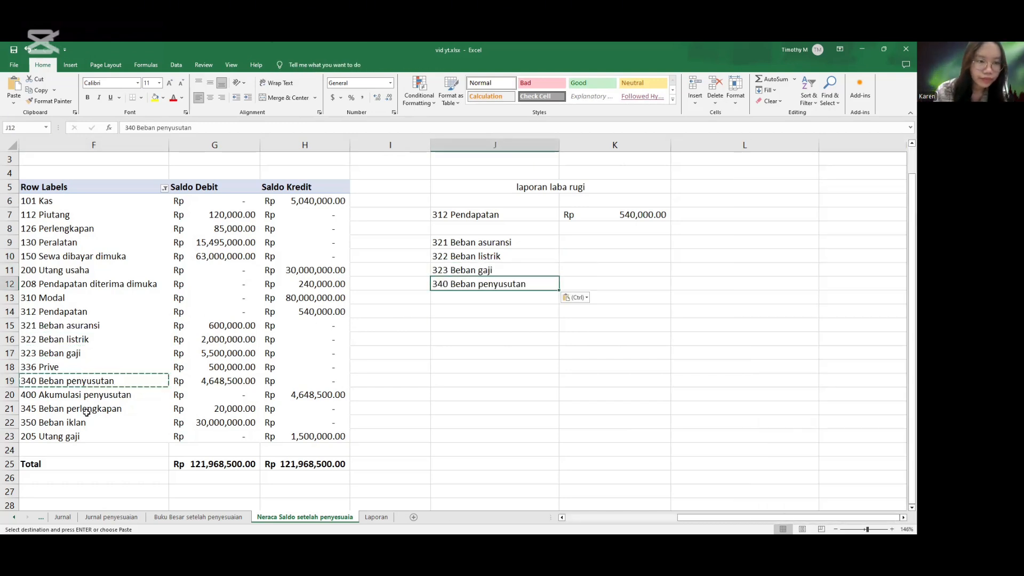
Copy the account labels 345 Beban perlengkapan and 350 Beban iklan from the PivotTable to J13 and J14.
click(96, 409)
key(ctrl+c)
click(427, 297)
key(ctrl+v)
click(80, 422)
key(ctrl+c)
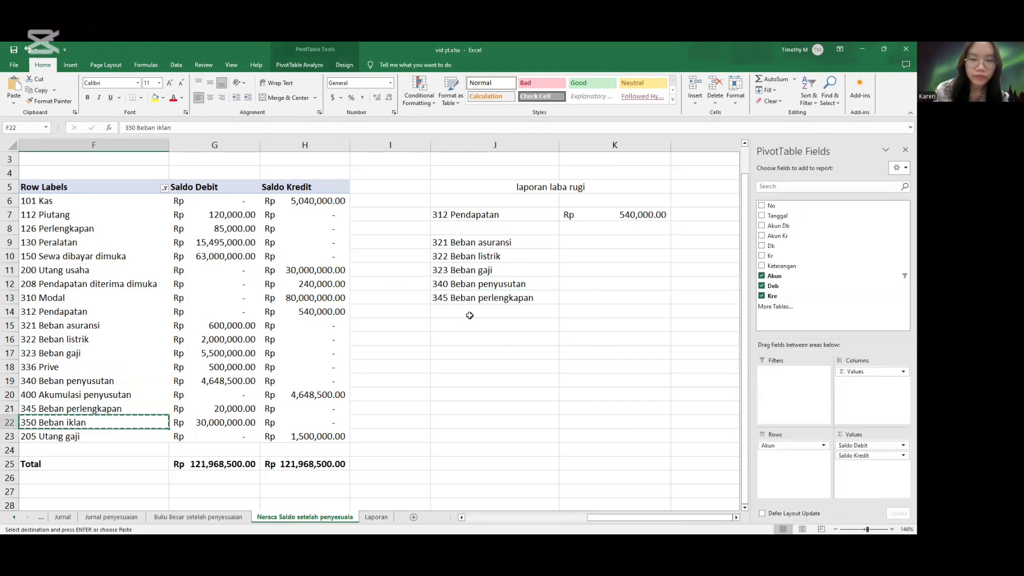
click(470, 312)
key(ctrl+v)
key(ctrl)
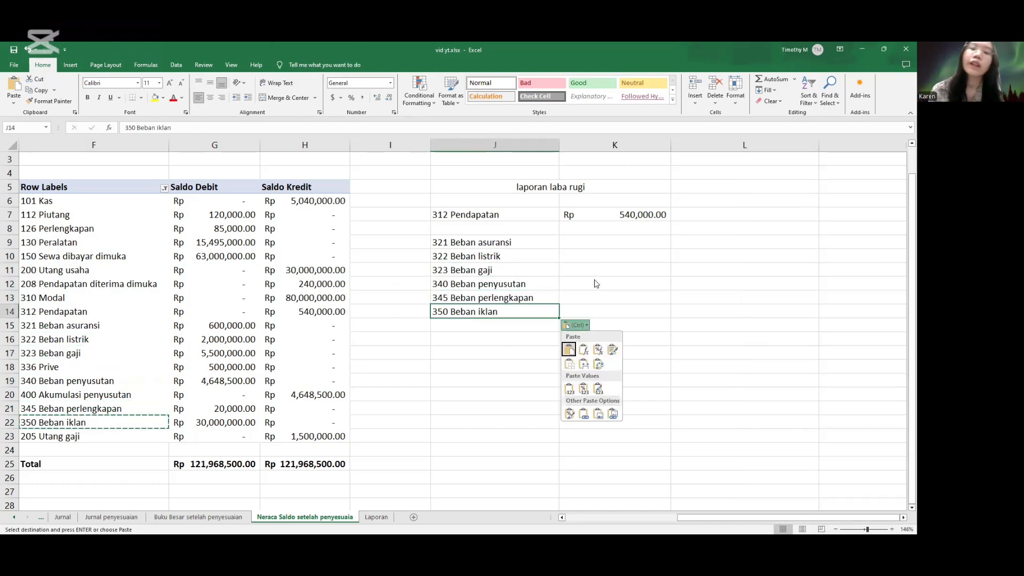
click(596, 238)
Start the Beban asuransi formula in K9 with a SUMIF over F6:F23 matching J9 and summing Saldo Debit G6:G23.
click(599, 242)
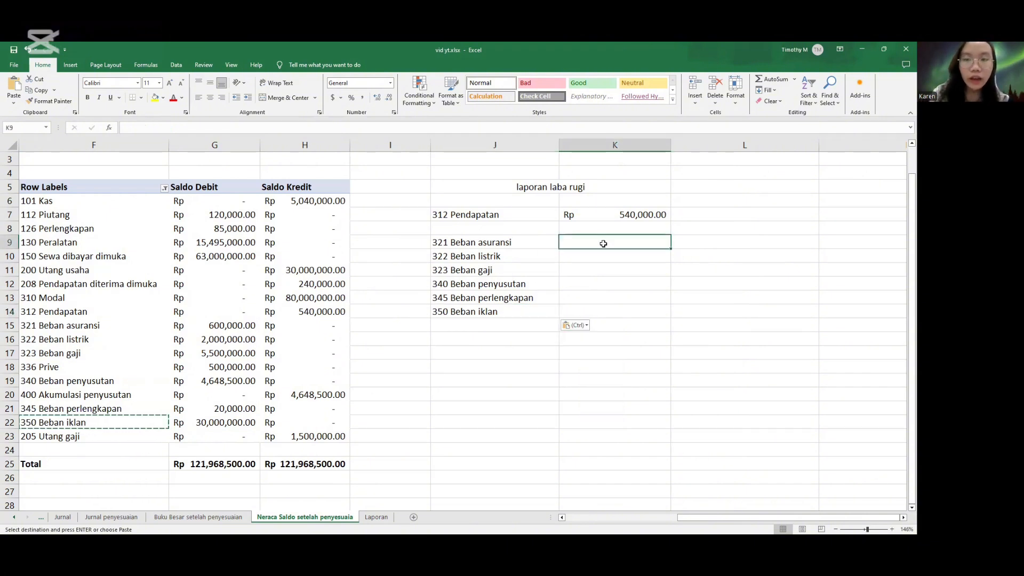
text(=)
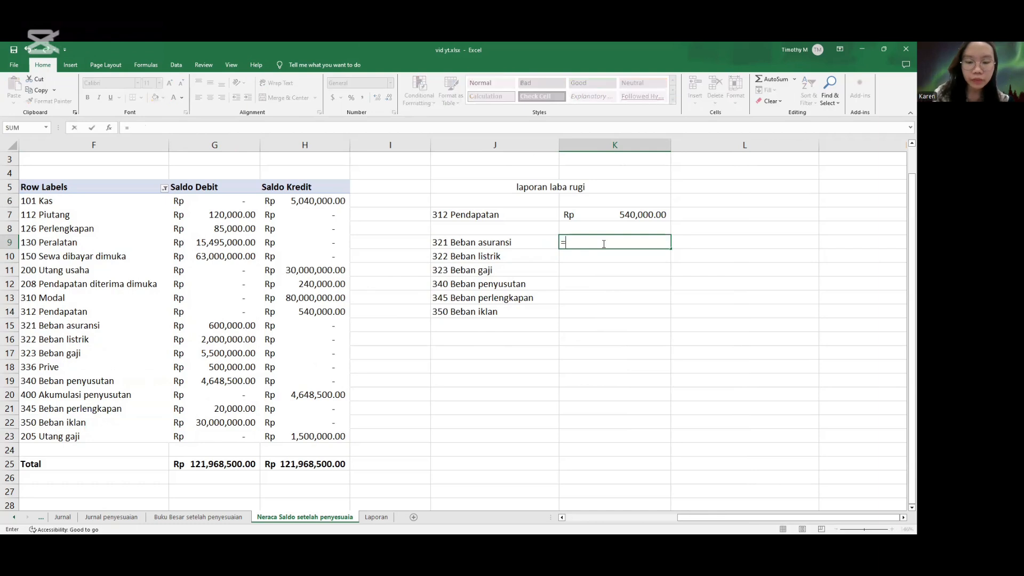
text(sumif)
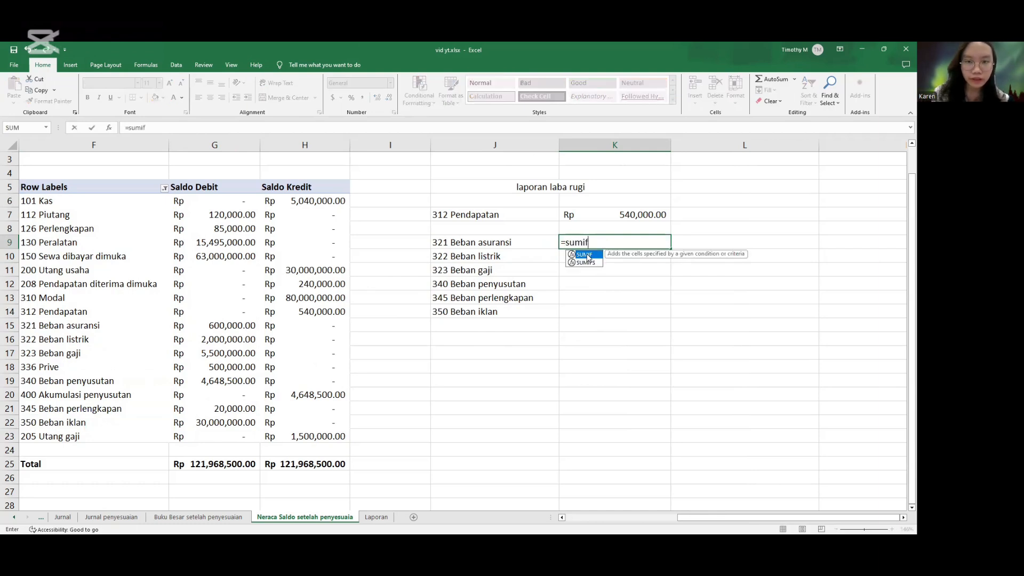
double_click(585, 255)
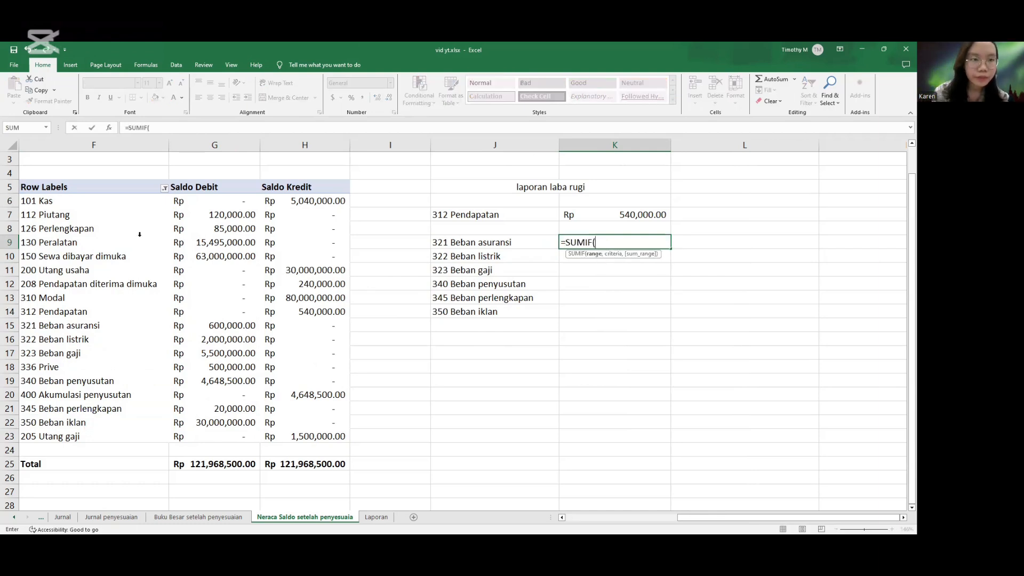
click(115, 201)
key(ctrl+shift+Down)
text(,)
click(474, 239)
text(,)
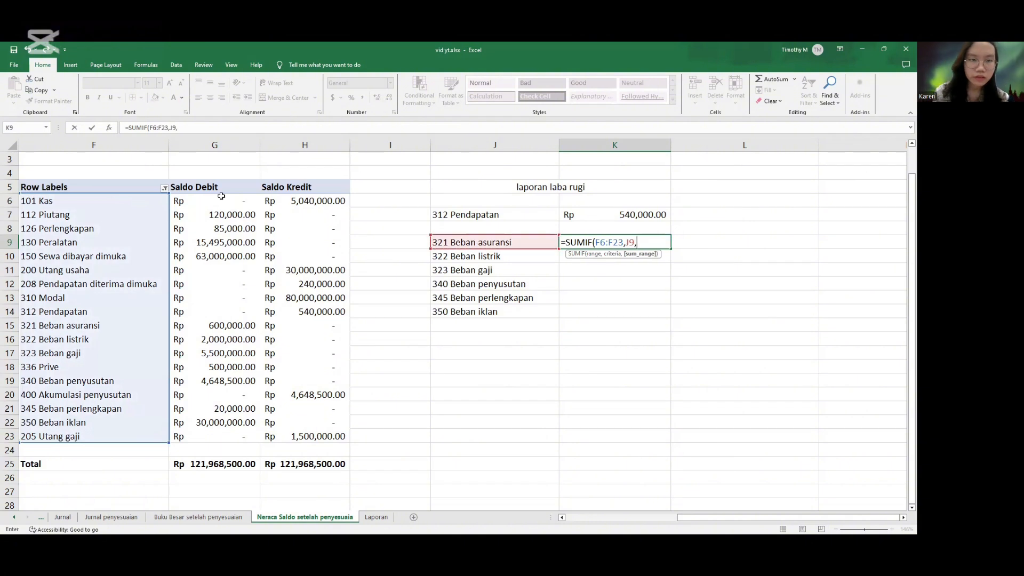
click(221, 198)
key(ctrl+shift+Down)
text()+)
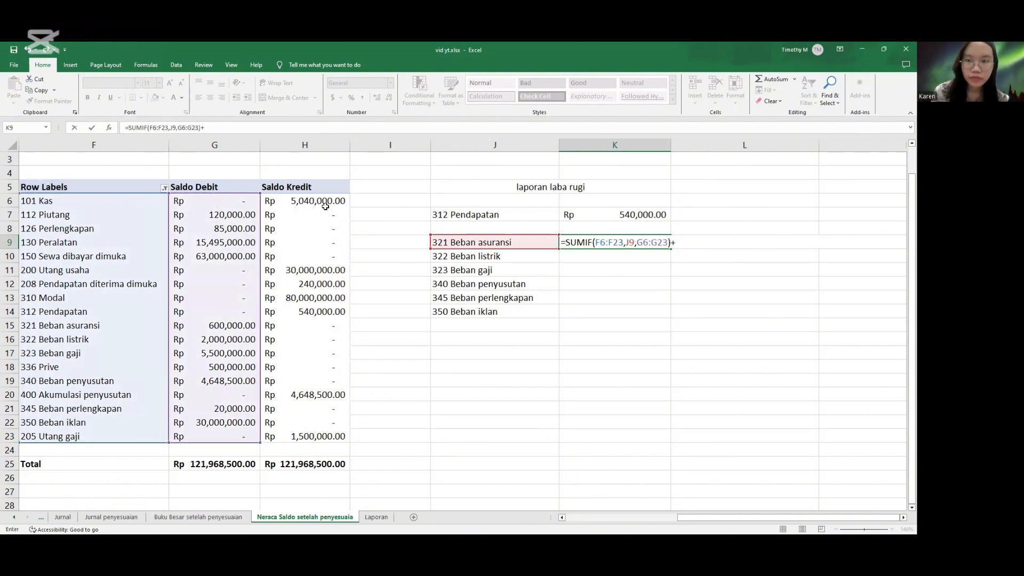
Complete the K9 formula by adding a second SUMIF over F6:F23 matching J9 and summing Saldo Kredit H6:H23.
text(sumif)
key(Tab)
click(114, 201)
key(ctrl+shift+Down)
text(,)
click(450, 241)
text(,)
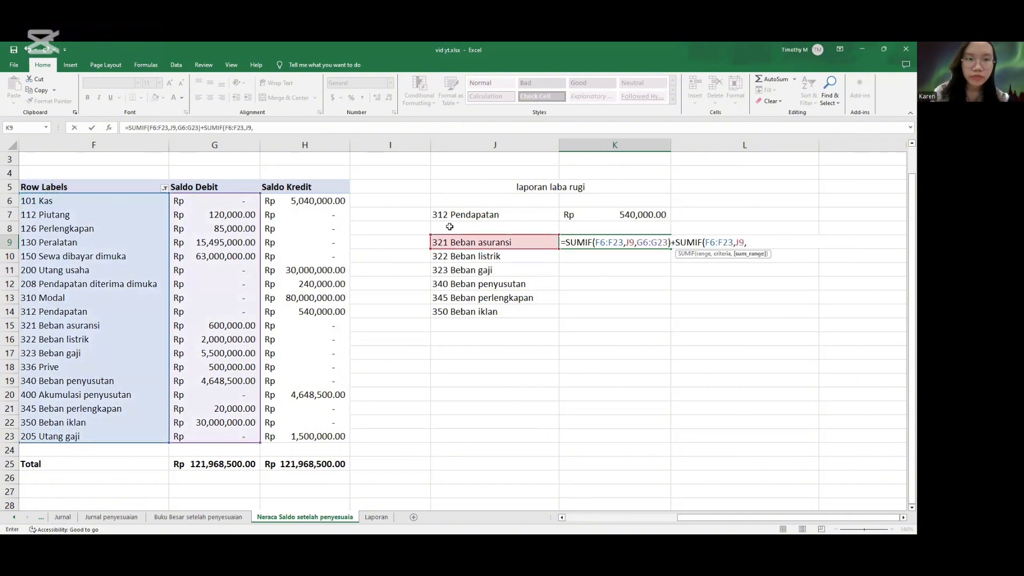
click(312, 201)
key(ctrl+shift+Down)
key(Return)
Format the Beban asuransi amount in K9 as accounting currency Rp English (Indonesia).
click(601, 244)
click(340, 97)
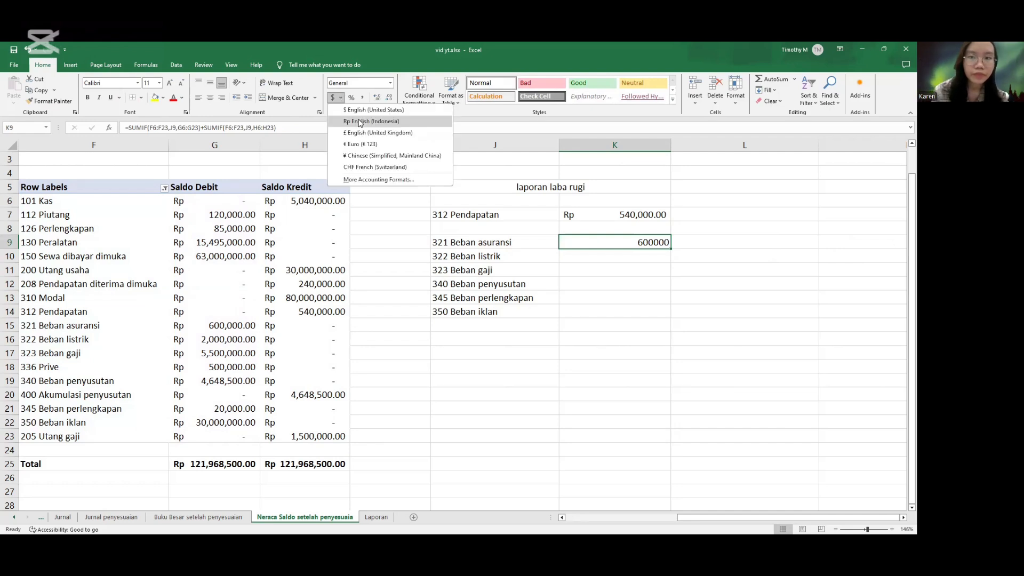
click(359, 122)
Start the Beban listrik formula in K10 with a SUMIF over F6:F23 matching J10 and summing Saldo Debit G6:G23.
click(622, 257)
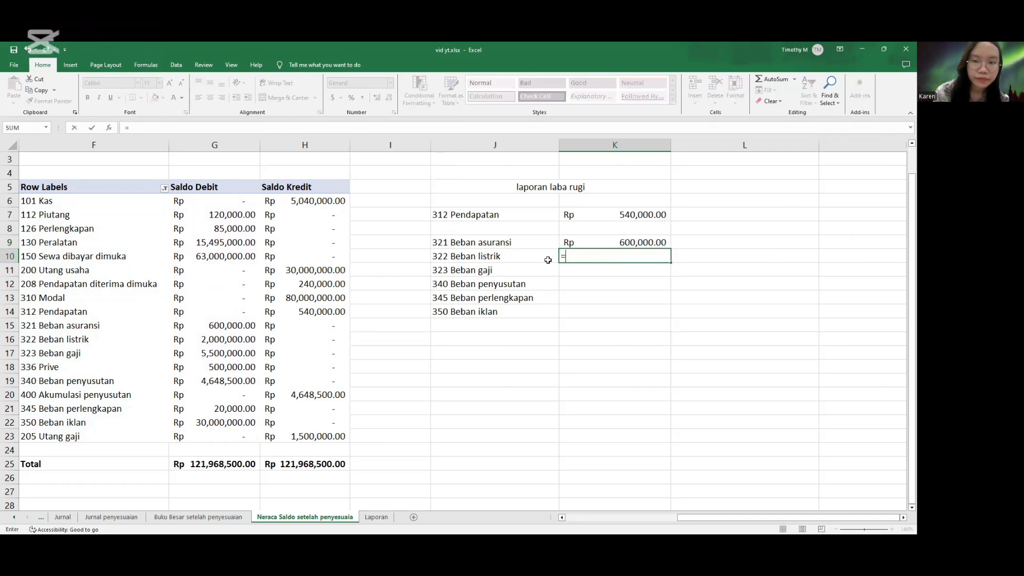
text(=sumif)
key(Tab)
click(105, 202)
key(ctrl+shift+Down)
text(,)
click(511, 256)
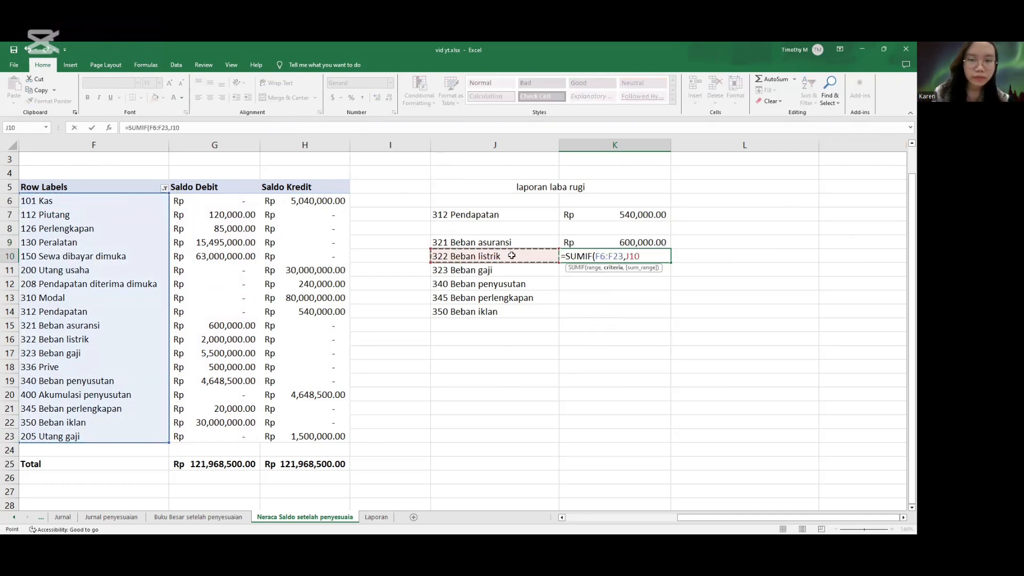
text(,)
key(ctrl+Left)
key(ctrl+Left)
key(ctrl+Left)
key(ctrl+Up)
key(Right)
key(Down)
key(ctrl+shift+Down)
Complete the Beban listrik formula in K10 by adding a second SUMIF over F6:F23 matching J10 and summing Saldo Kredit H6:H23.
text()+sumif()
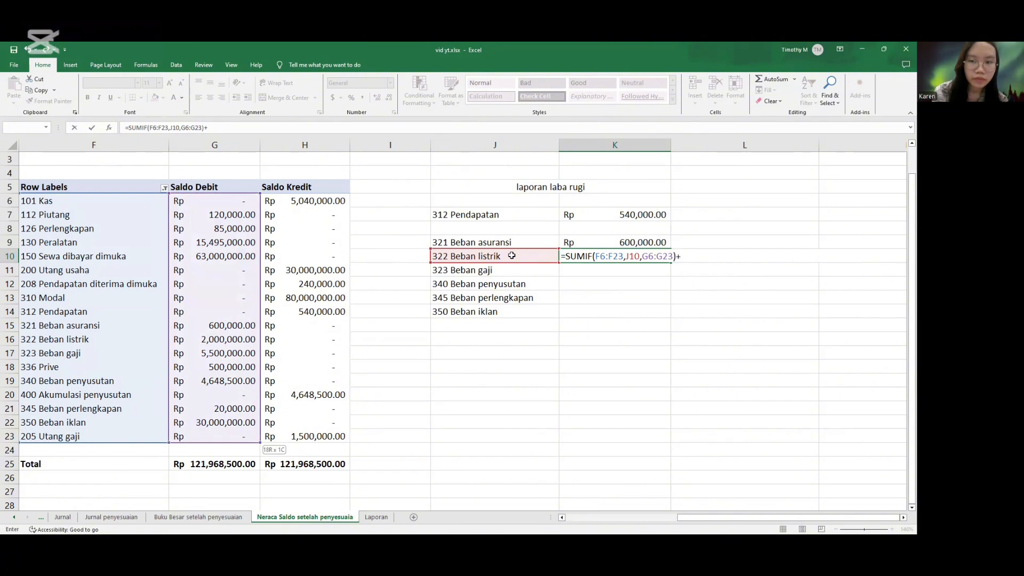
click(149, 203)
key(ctrl+shift+Down)
text(,)
key(Right)
key(Right)
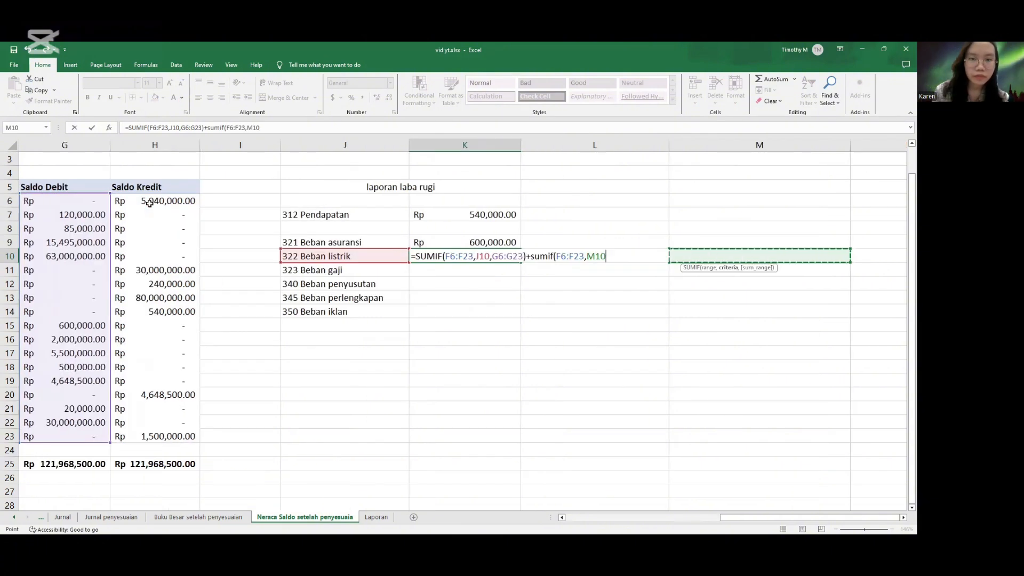
key(Left)
key(Left)
key(Left)
text(,)
key(Left)
key(Left)
key(Left)
key(Up)
key(Up)
key(Up)
key(Up)
key(ctrl+shift+Down)
text())
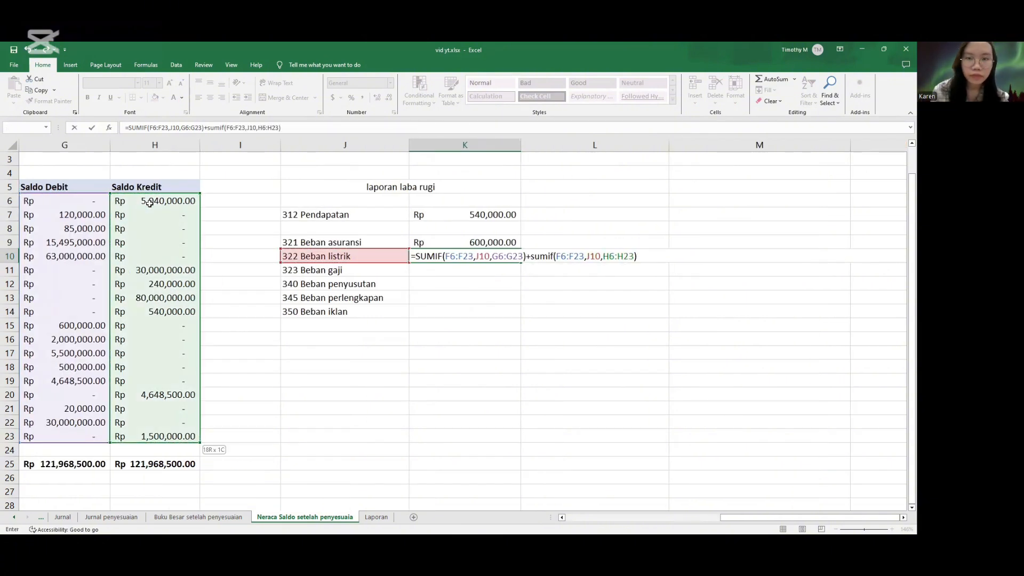
key(Return)
Start the Beban gaji formula in K11 with a SUMIF over F6:F23 matching J11 and summing Saldo Debit G6:G23.
scroll(309, 342, left, 3)
text(=sumif()
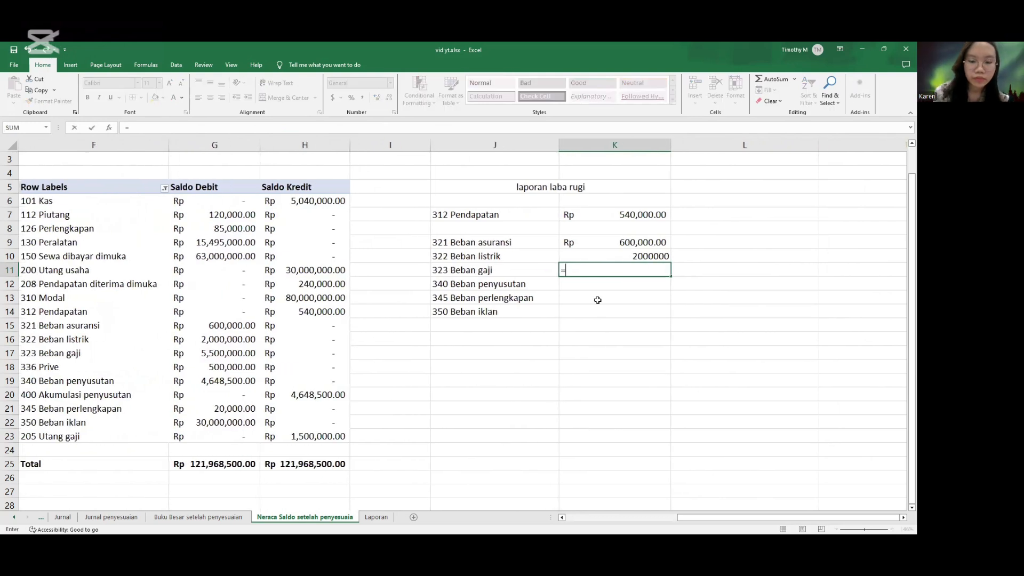
click(144, 202)
key(ctrl+shift+Down)
text(,)
click(518, 270)
text(,)
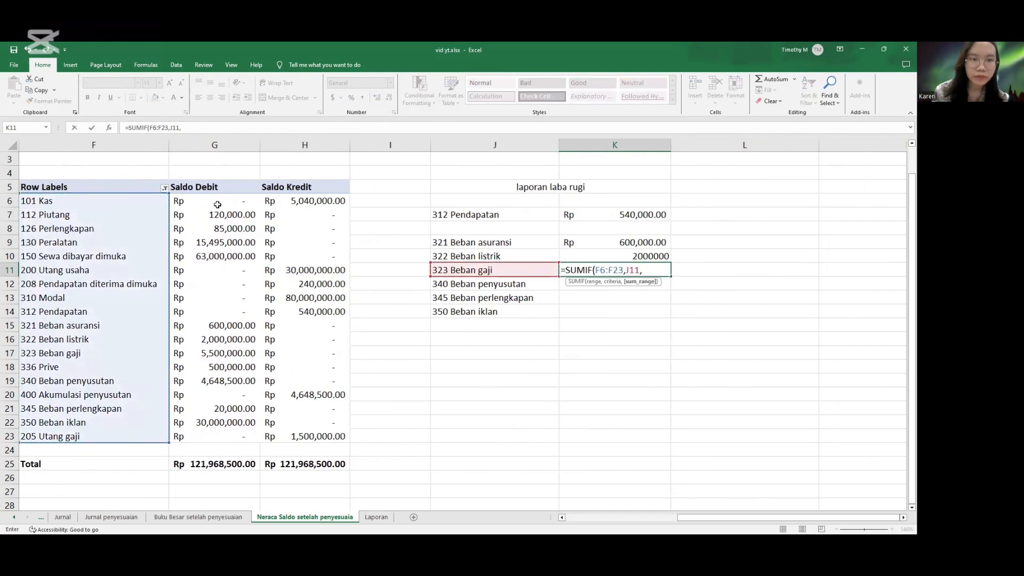
click(216, 202)
key(ctrl+shift+Down)
Complete the Beban gaji formula in K11 by adding a second SUMIF over F6:F23 matching J11 and summing Saldo Kredit H6:H23.
text()+sumif()
click(146, 199)
key(ctrl+shift+Down)
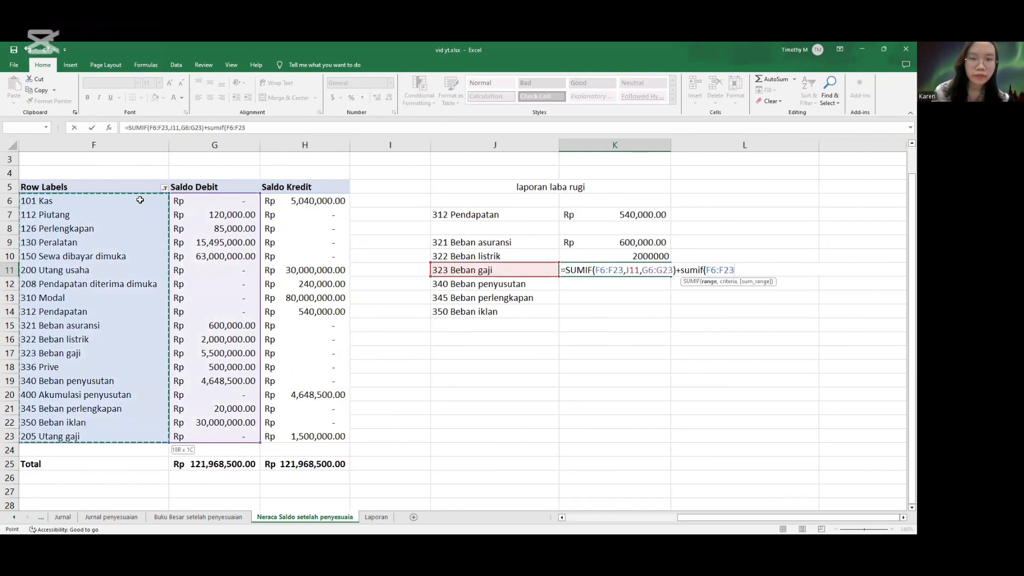
text(,)
click(512, 270)
text(,)
click(328, 202)
key(ctrl+shift+Down)
text())
key(Return)
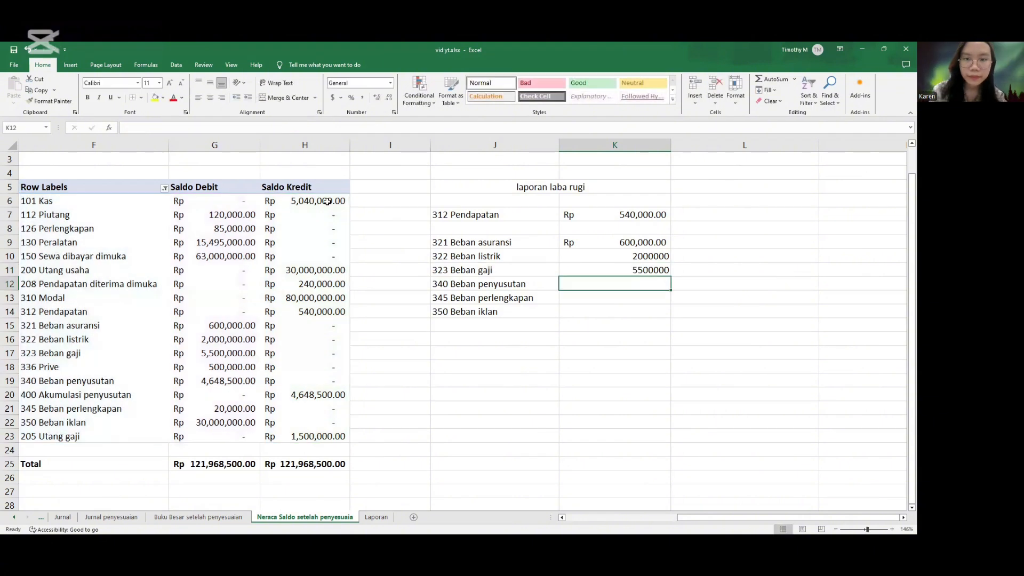
text((+sumif)
key(BackSpace)
key(BackSpace)
key(BackSpace)
key(BackSpace)
key(BackSpace)
key(BackSpace)
key(BackSpace)
text(+sumif)
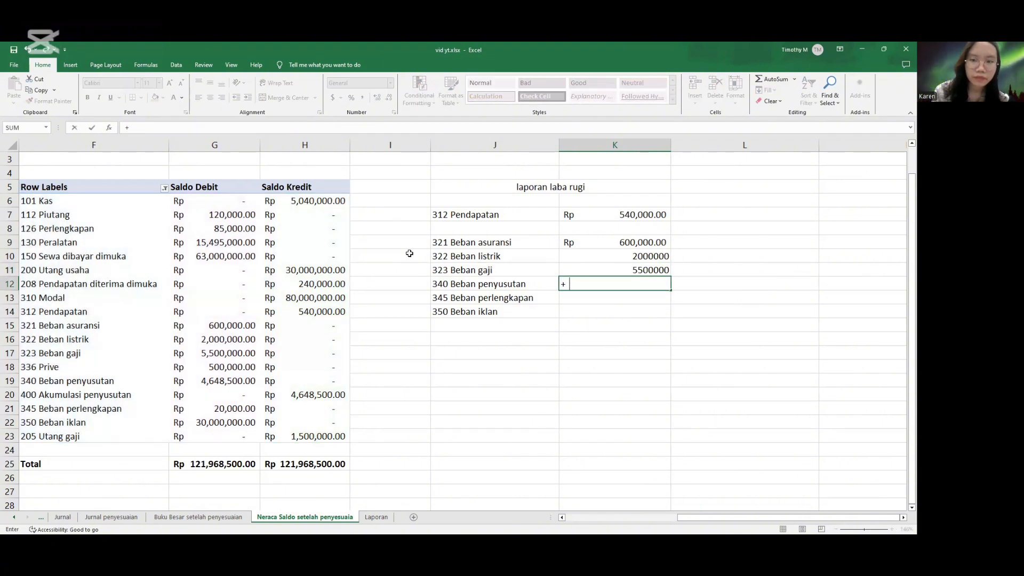
key(BackSpace)
key(BackSpace)
key(BackSpace)
key(BackSpace)
key(BackSpace)
key(BackSpace)
Start the Beban penyusutan formula in K12 with a SUMIF over F6:F23 matching J12 and summing Saldo Debit G6:G23.
text(=sumif)
double_click(595, 298)
click(121, 199)
key(ctrl+shift+Down)
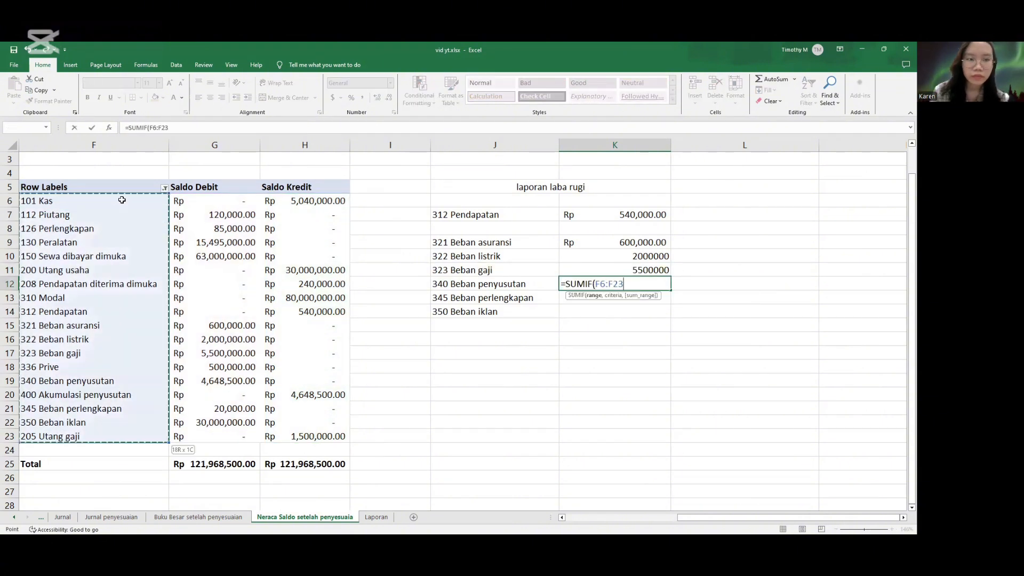
text(,)
click(451, 284)
text(,)
click(221, 199)
key(ctrl+shift+Down)
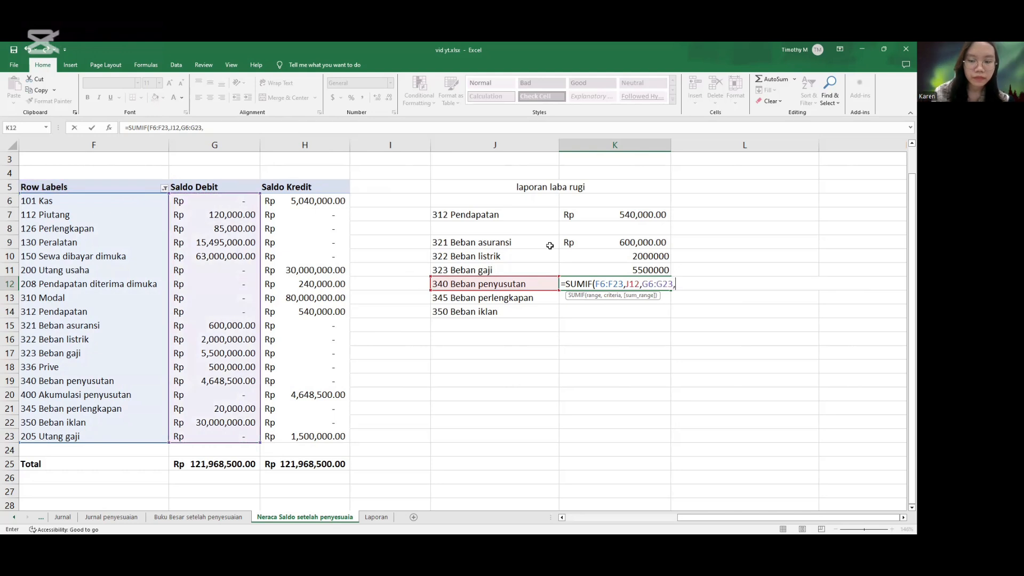
Complete the Beban penyusutan formula in K12 by adding a second SUMIF over F6:F23 matching J12 and summing Saldo Kredit H6:H23.
text()+sumif)
key(Tab)
click(137, 201)
key(ctrl+shift+Down)
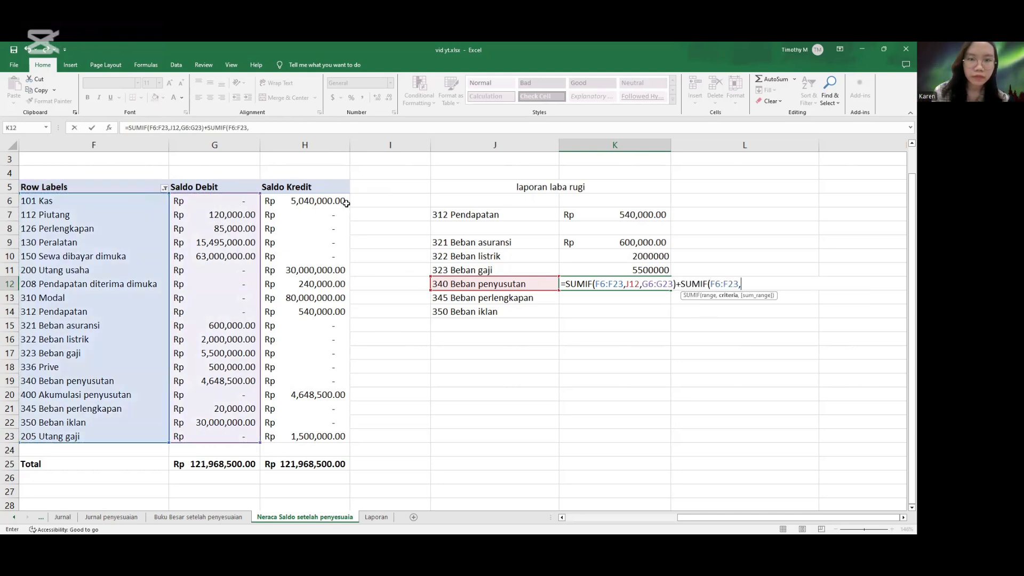
text(,J12,)
click(325, 201)
key(ctrl+shift+Down)
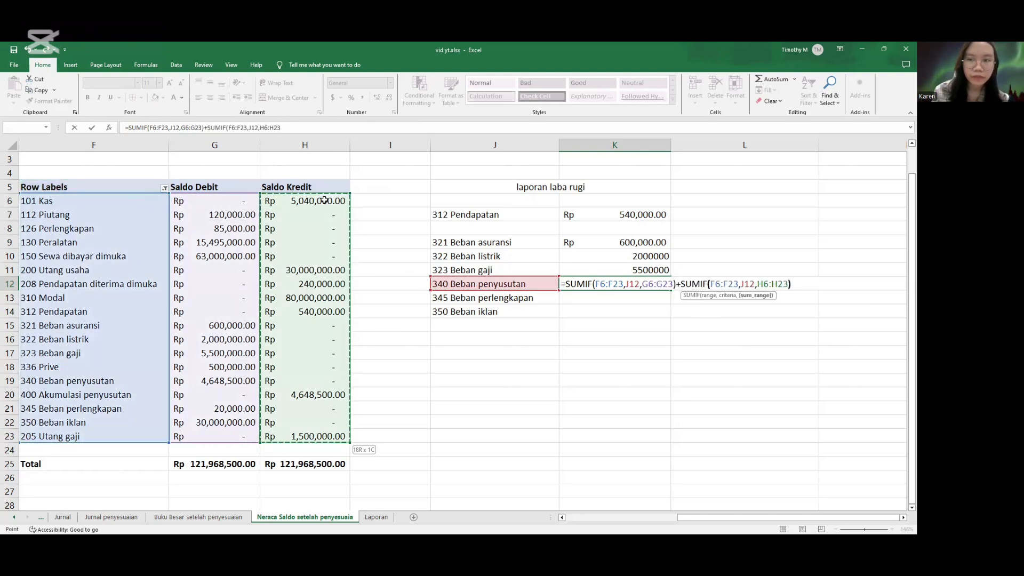
key(Return)
Start the Beban perlengkapan formula in K13 with a SUMIF over F6:F23 matching J13 and summing Saldo Debit G6:G23.
text(=sumif)
key(Tab)
click(129, 199)
key(ctrl+shift+Down)
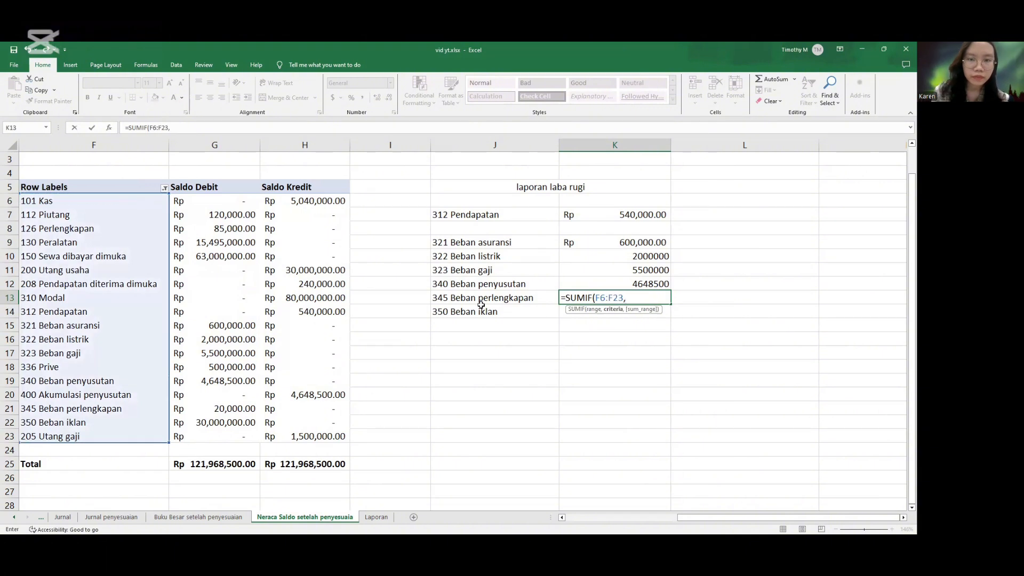
text(,J13,)
click(230, 199)
key(ctrl+shift+Down)
Complete the Beban perlengkapan formula in K13 by adding a second SUMIF over the row labels matching J13 and summing Saldo Kredit.
text()+sumif)
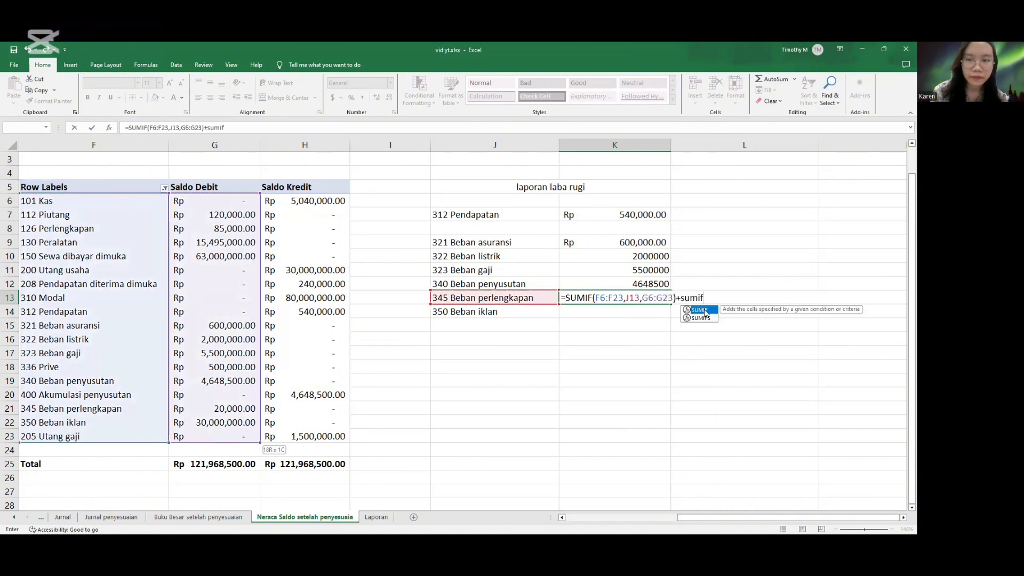
key(Tab)
click(103, 201)
key(ctrl+shift+Down)
text(,J13,)
click(299, 200)
key(Return)
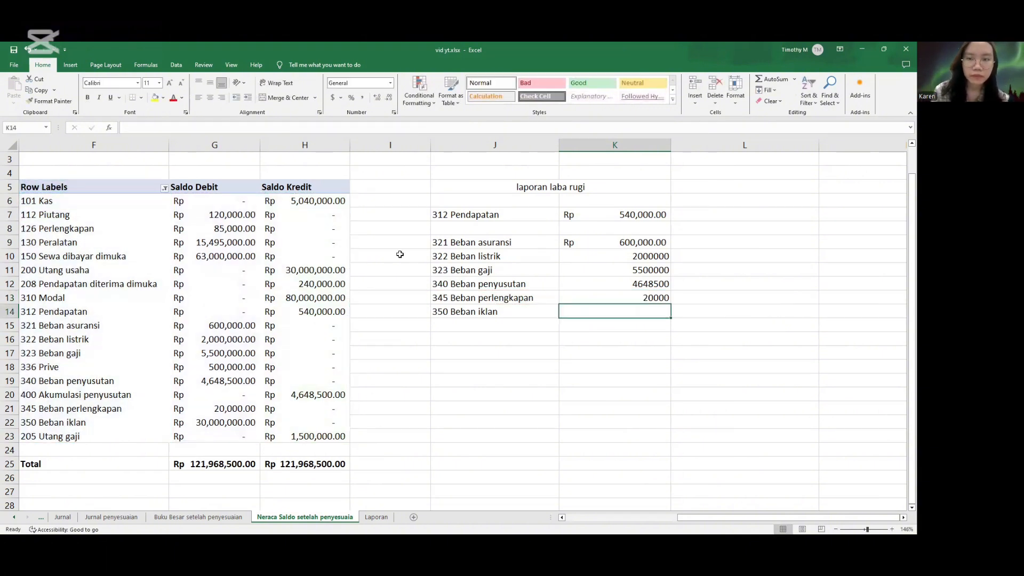
Start the Beban iklan formula in K14 with a SUMIF over F6:F23 matching J14 and summing Saldo Debit G6:G23.
text(=sumif)
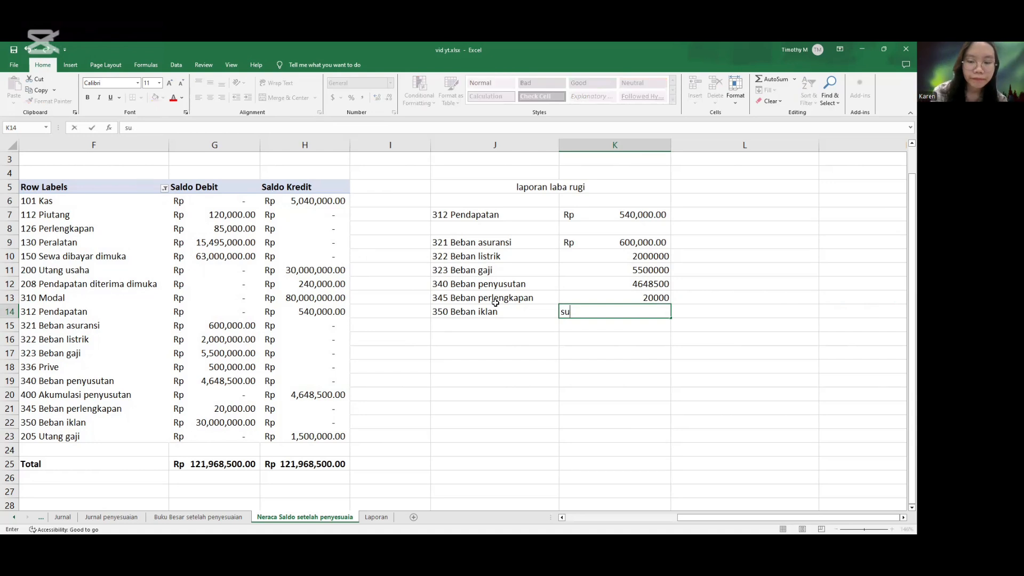
key(Tab)
click(147, 201)
key(ctrl+shift+Down)
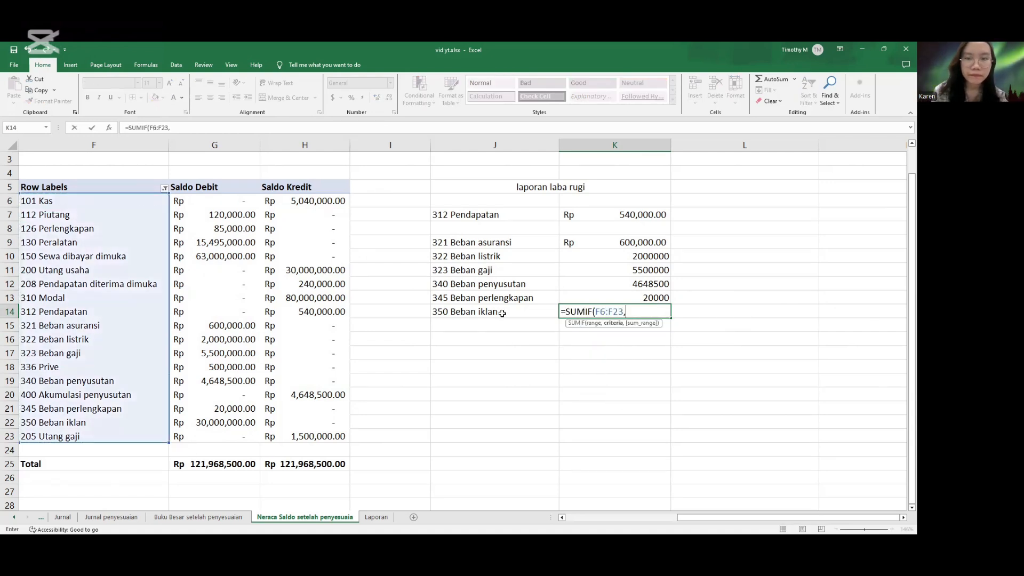
text(,J14,)
click(187, 200)
key(ctrl+shift+Down)
Complete the Beban iklan formula in K14 by adding a second SUMIF over F6:F23 matching J14 and summing Saldo Kredit H6:H23.
text()+sumif)
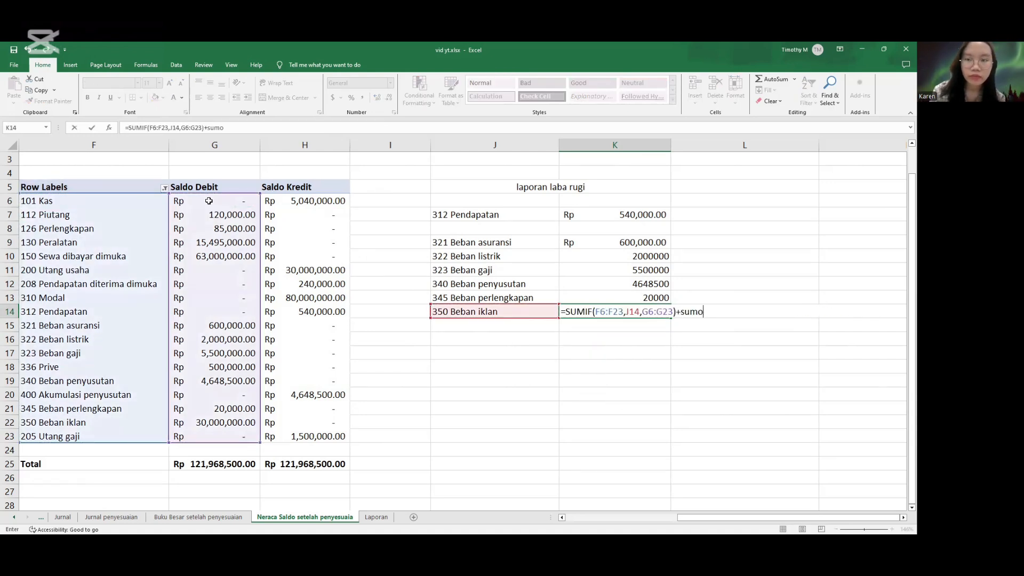
key(Tab)
click(134, 201)
key(ctrl+shift+Down)
text(,J14,)
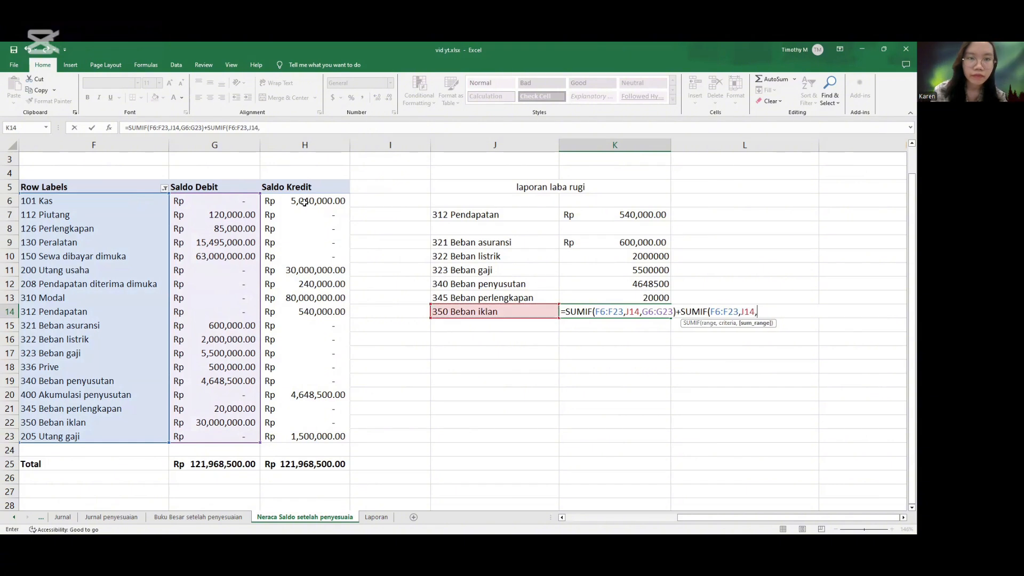
click(312, 201)
key(ctrl+shift+Down)
key(Return)
Format the income statement amounts in K7:K14 as accounting currency Rp English (Indonesia).
click(604, 217)
key(ctrl+shift+Down)
key(ctrl+shift+Down)
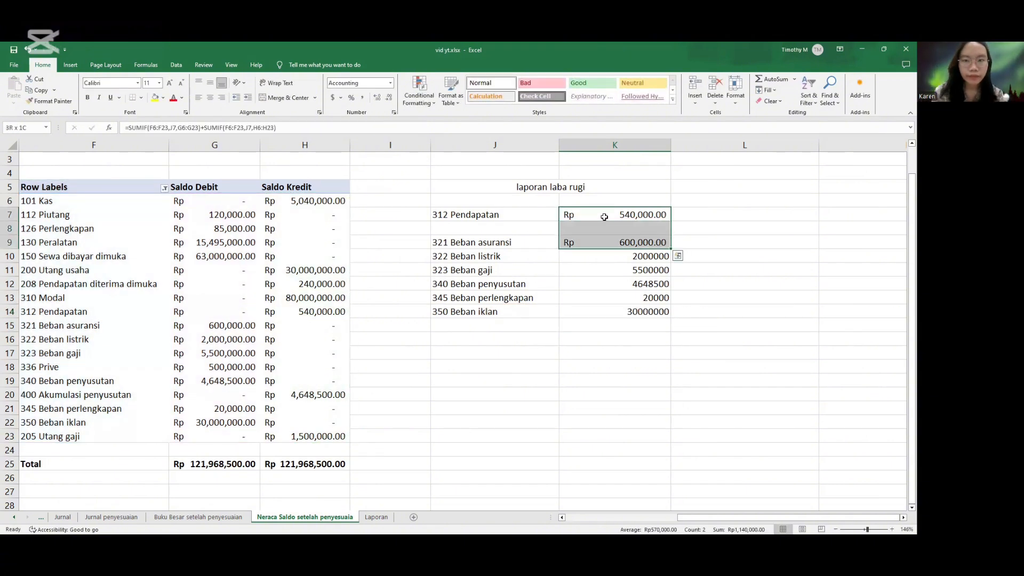
click(334, 97)
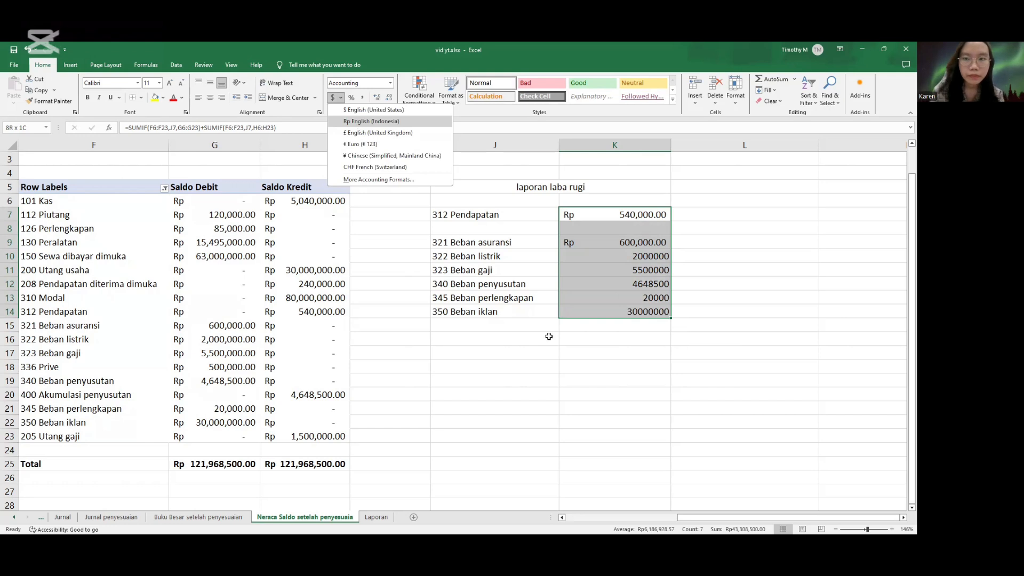
Label J16 below the expense list as "laba neto".
click(516, 342)
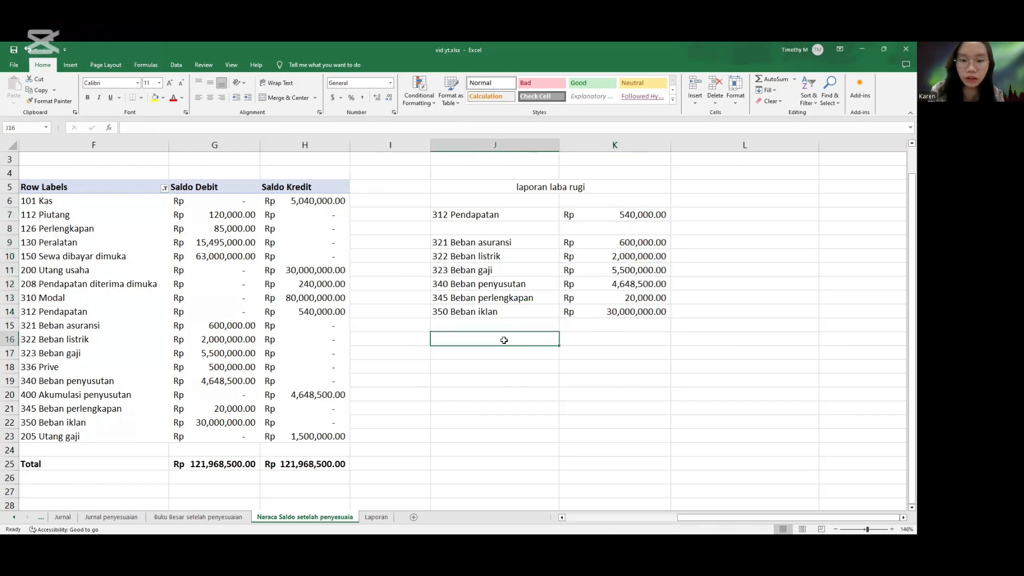
text(laba)
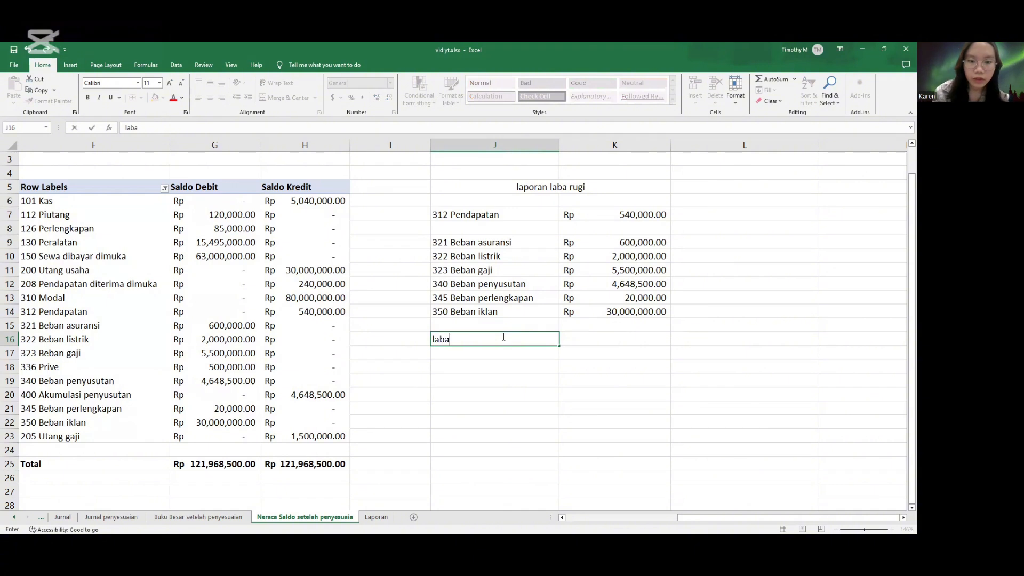
text( nrt)
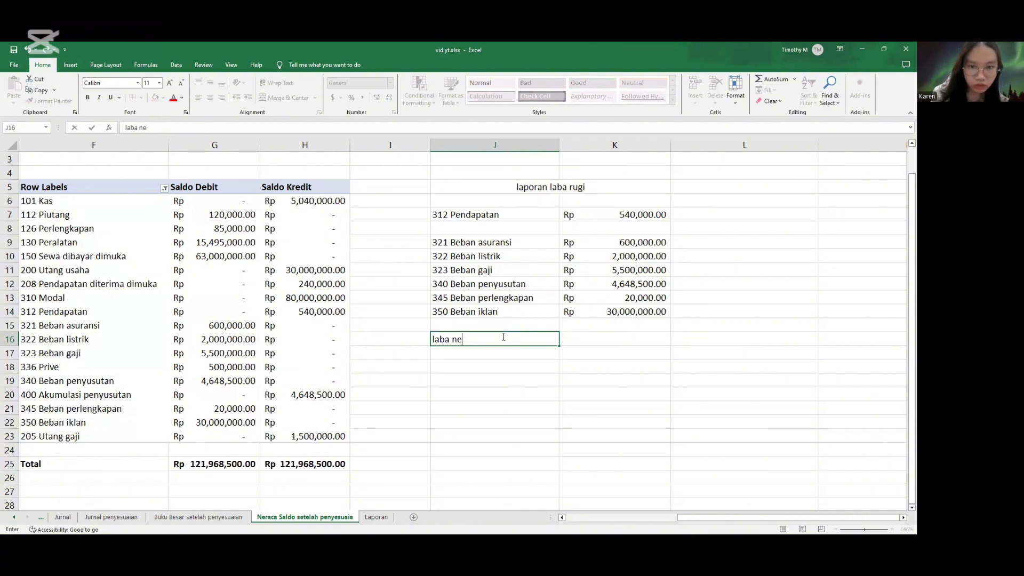
text(o)
Calculate laba neto in K16 as revenue minus total expenses with the formula =K7-SUM(K9:K14).
click(633, 338)
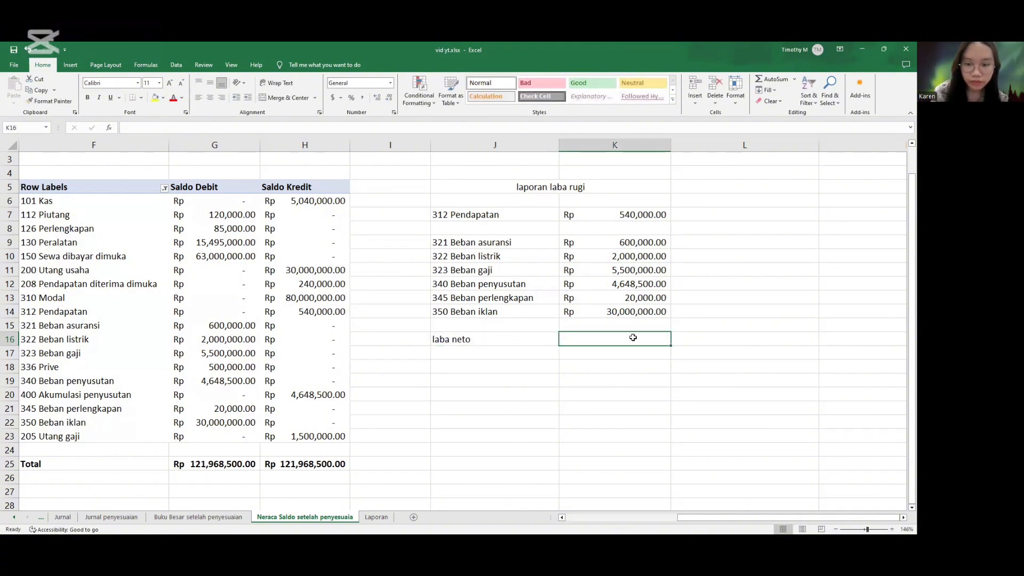
text(=)
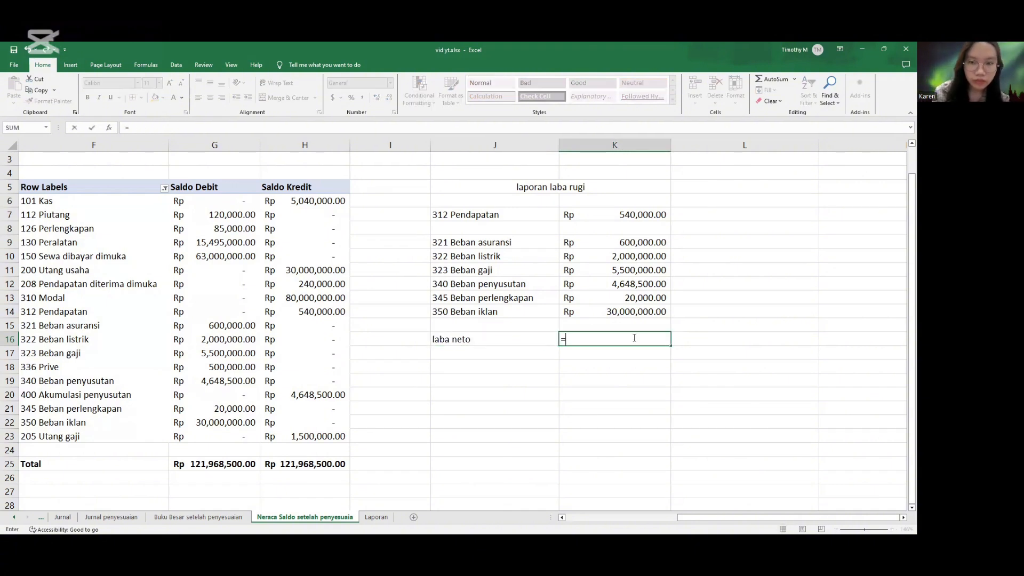
click(637, 215)
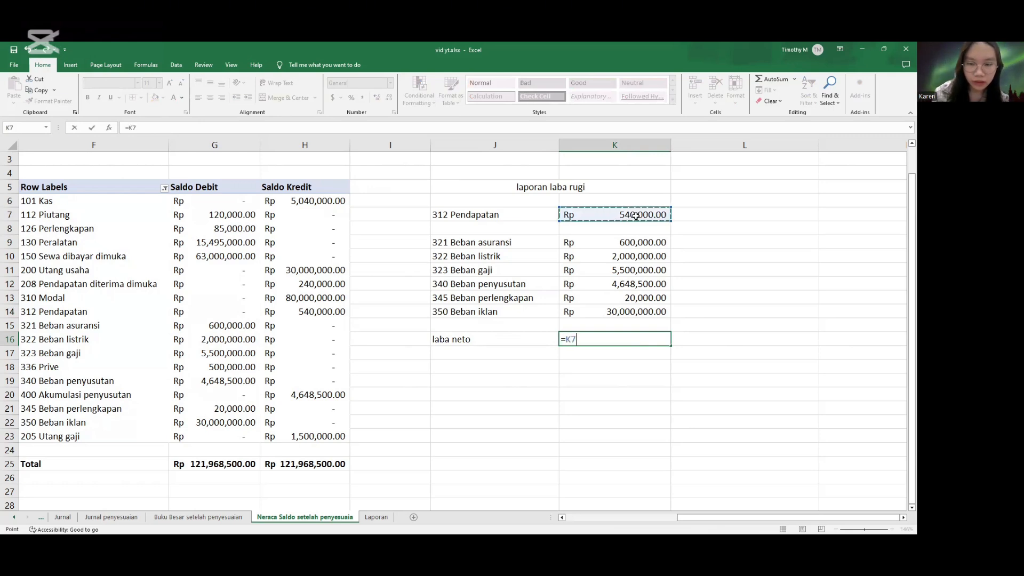
text(-)
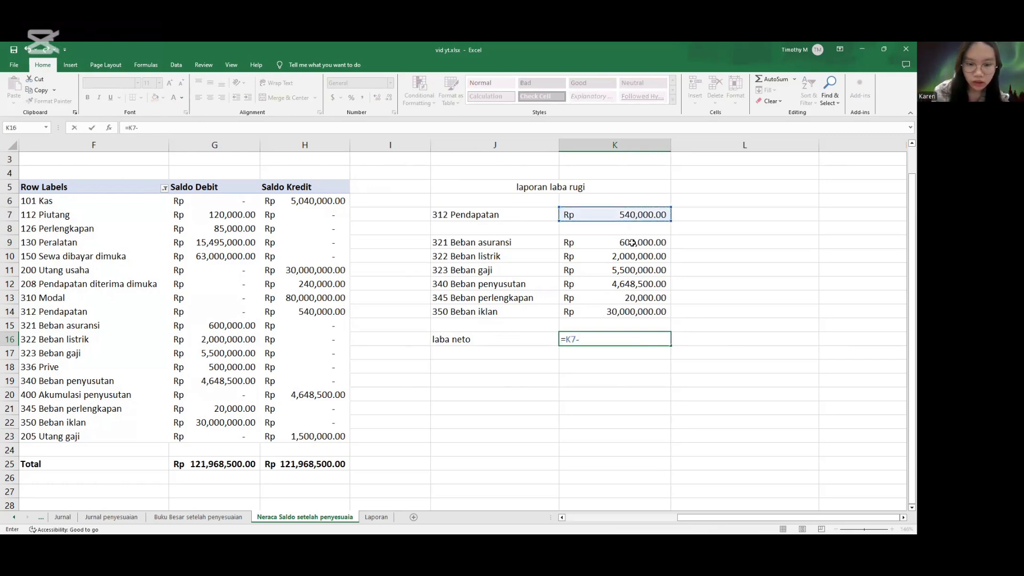
text(sum)
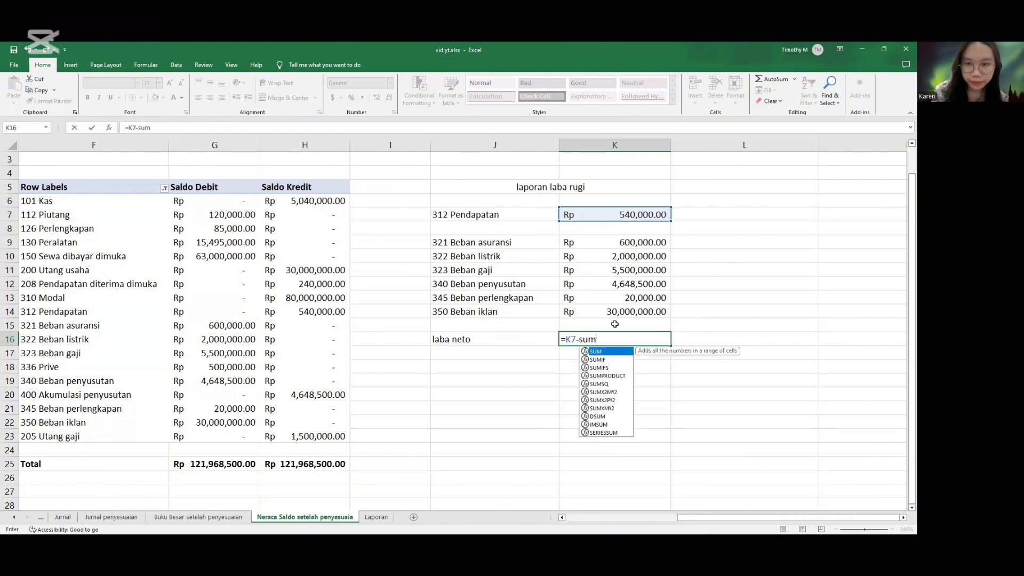
key(Tab)
click(622, 242)
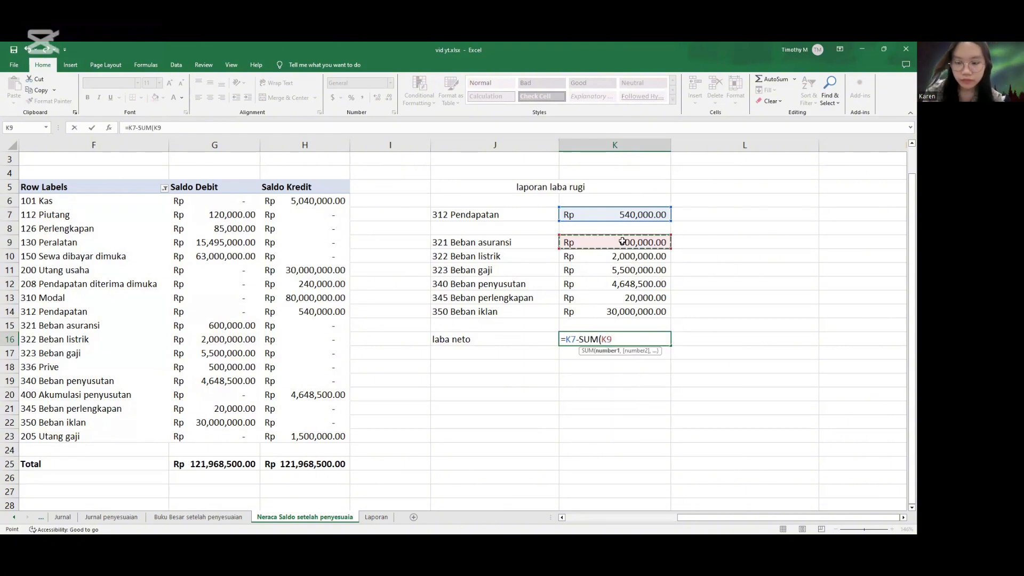
key(ctrl+shift+Down)
text())
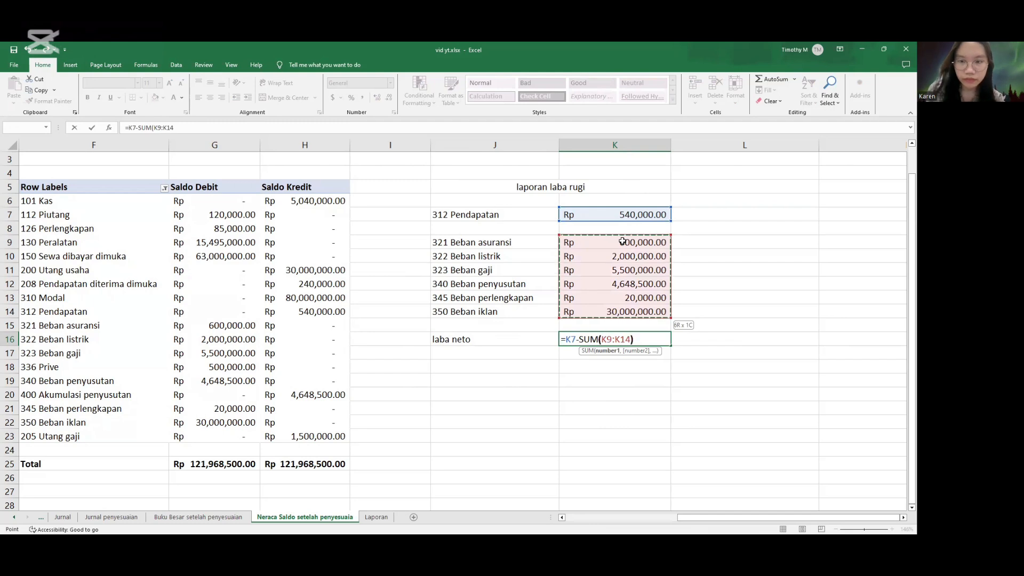
key(Return)
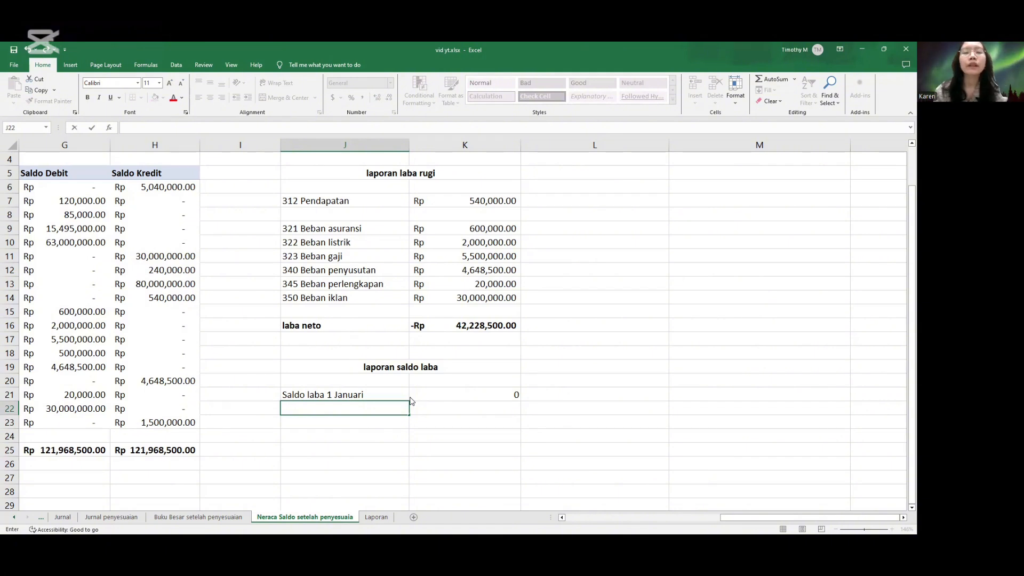
text(Laba neto)
scroll(411, 402, left, 3)
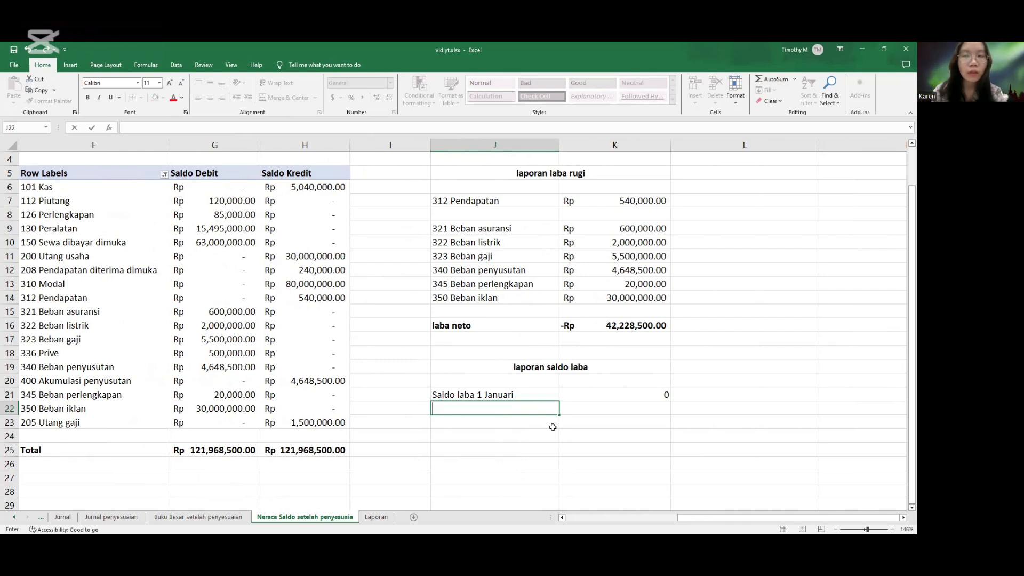
click(610, 398)
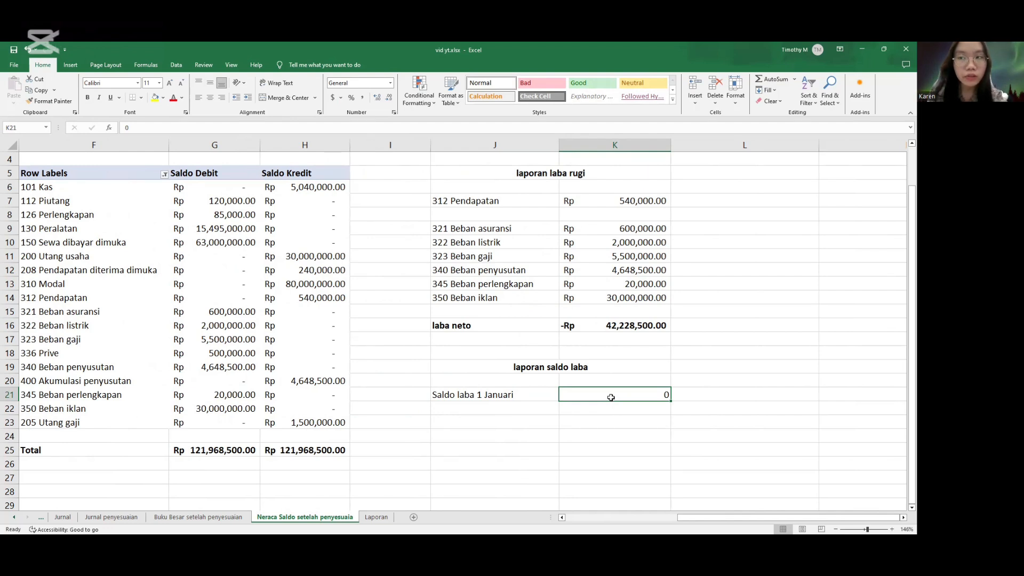
click(511, 413)
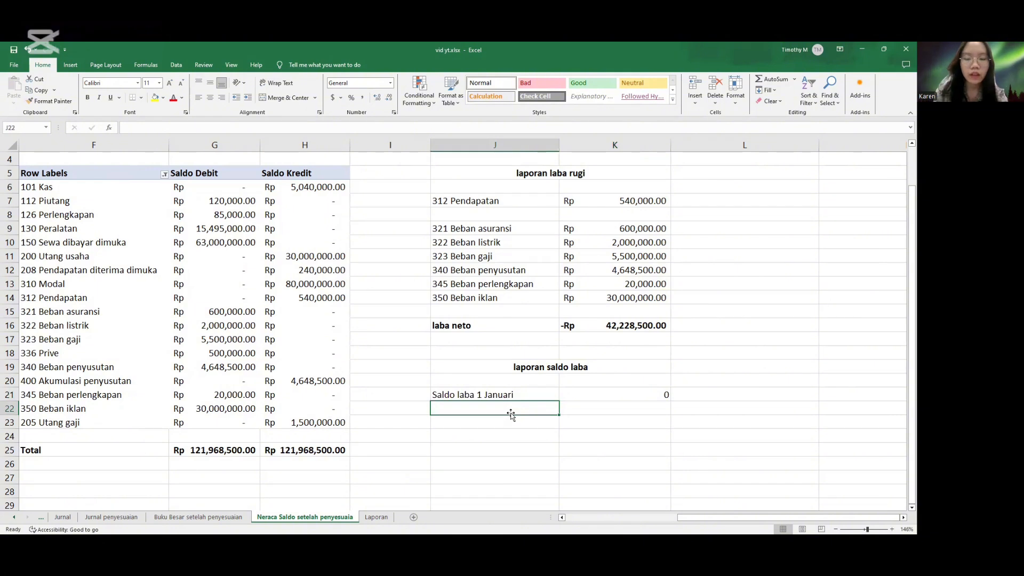
Add a "laba neto" row at J22 of the laporan saldo laba, calculating K22 with =K7-SUM(K9:K14).
text(laba neto)
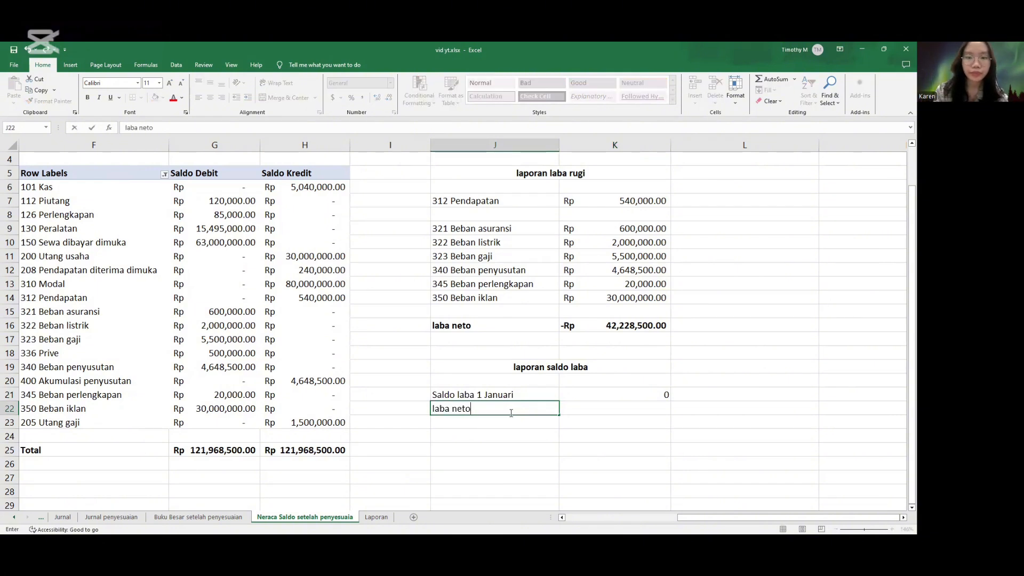
key(Tab)
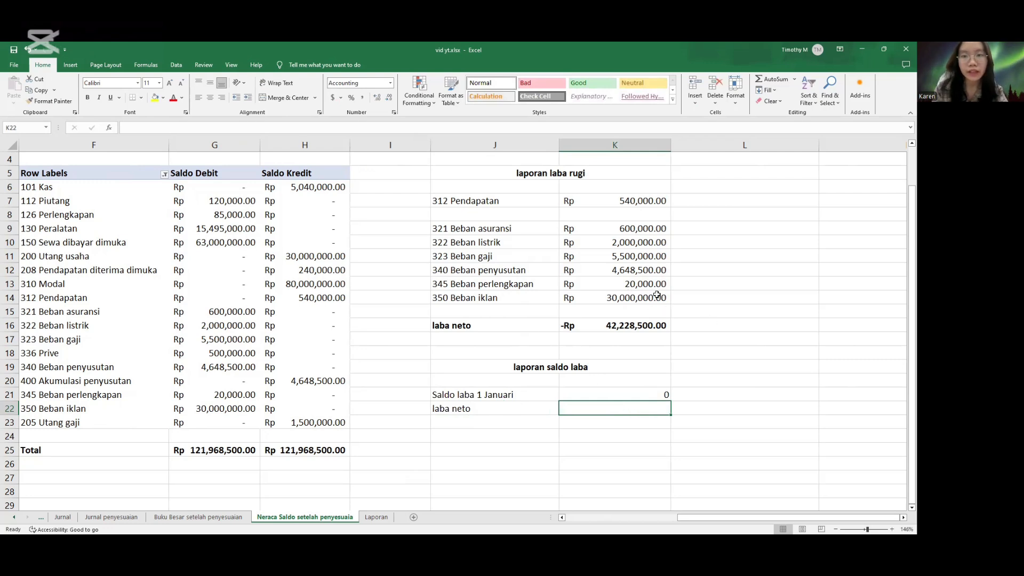
text(=)
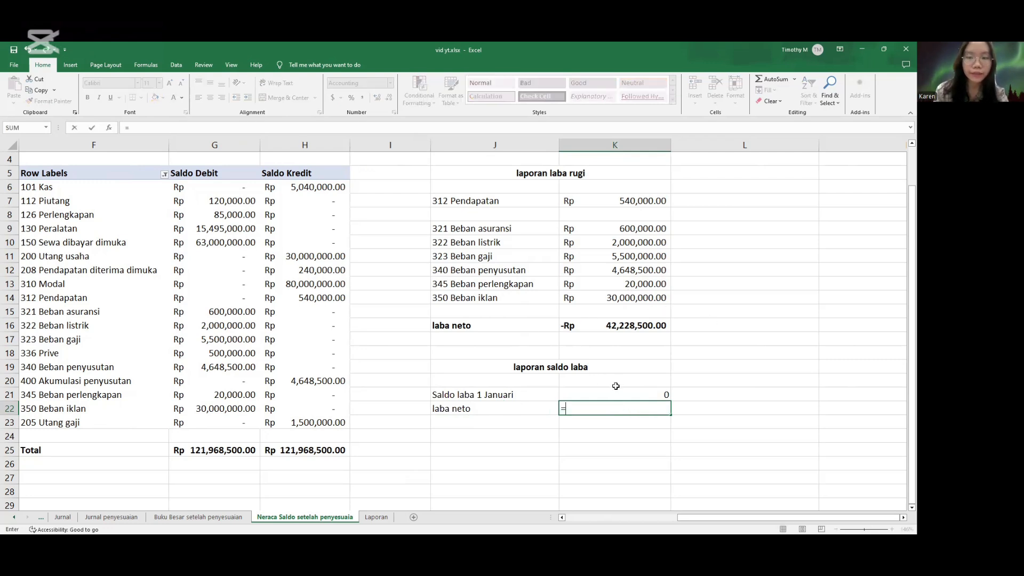
click(612, 201)
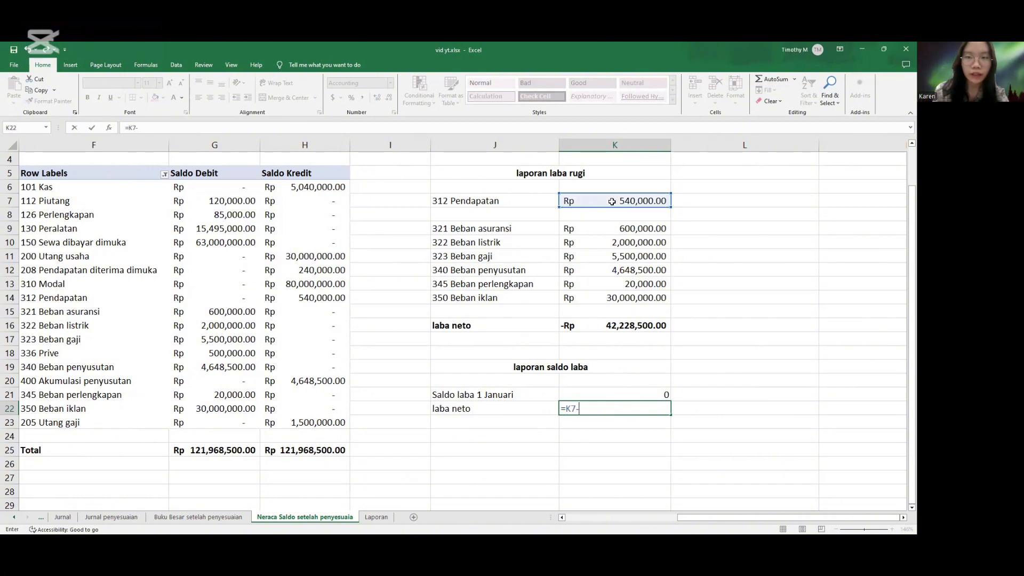
text(-)
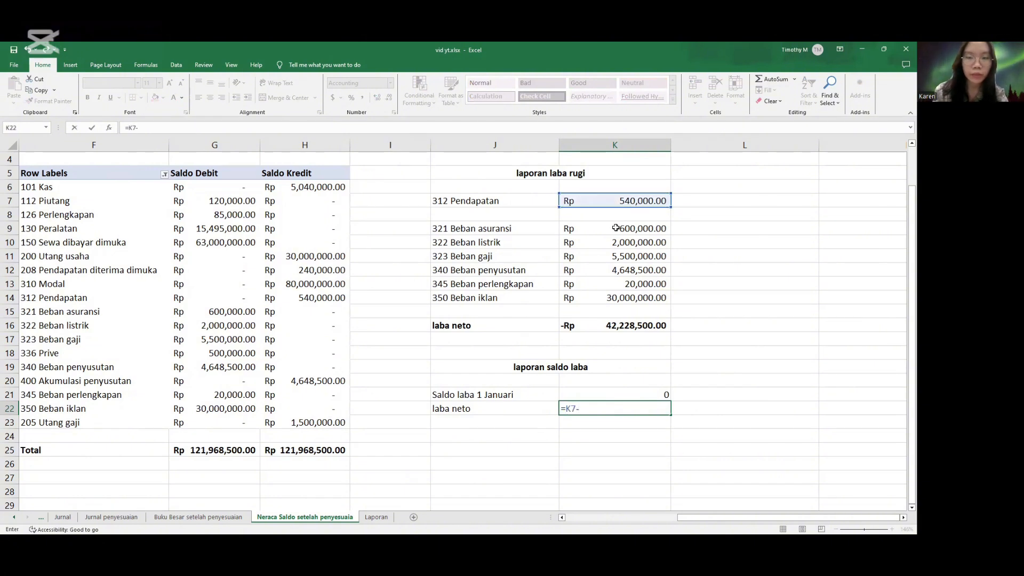
text(sum)
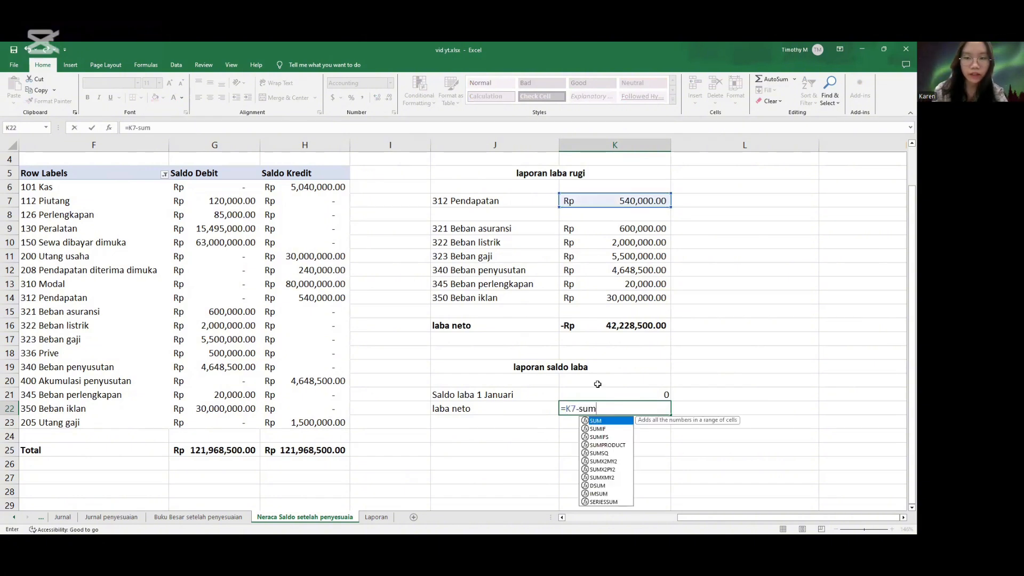
double_click(608, 425)
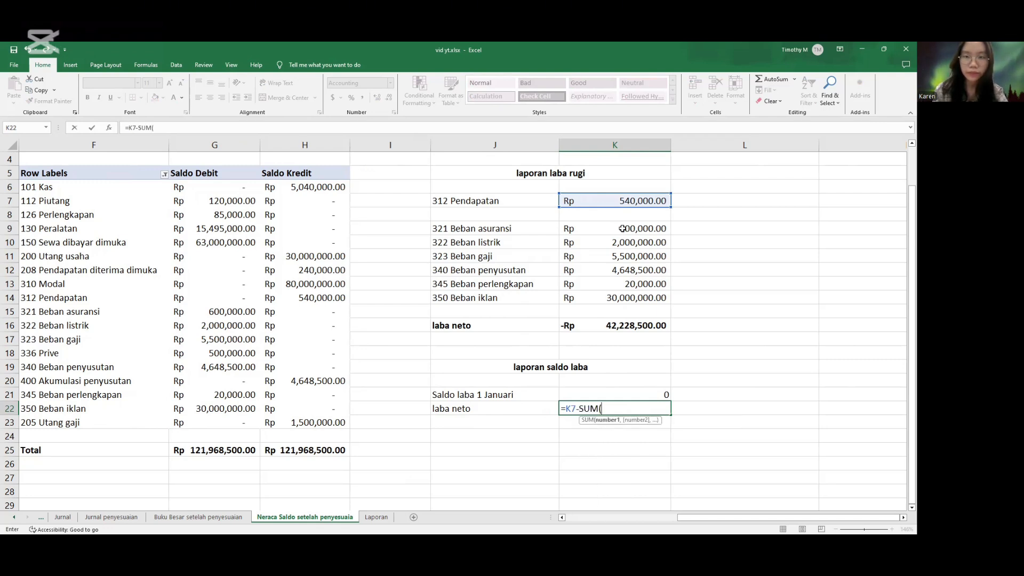
drag(623, 229, 623, 298)
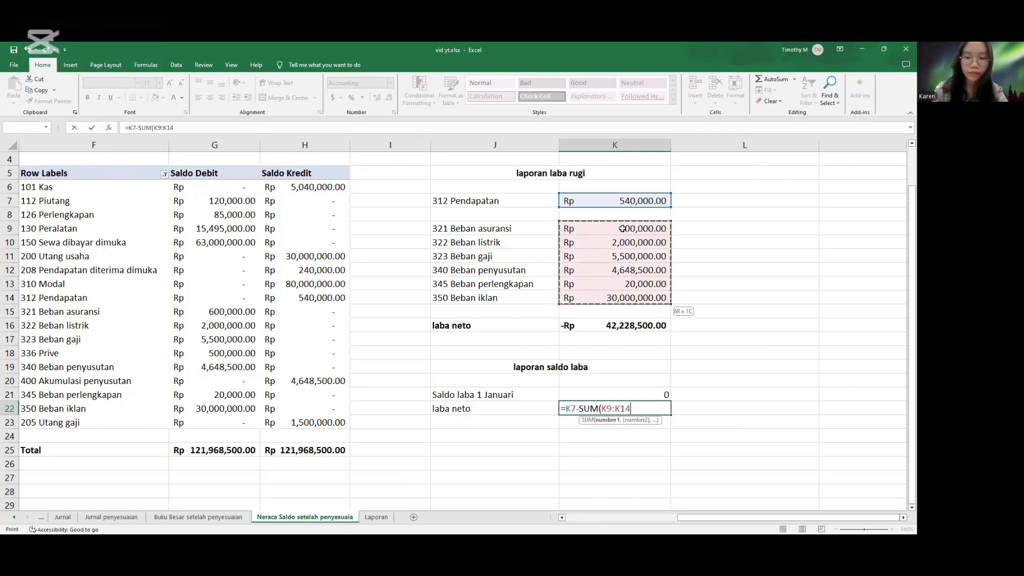
text())
key(Return)
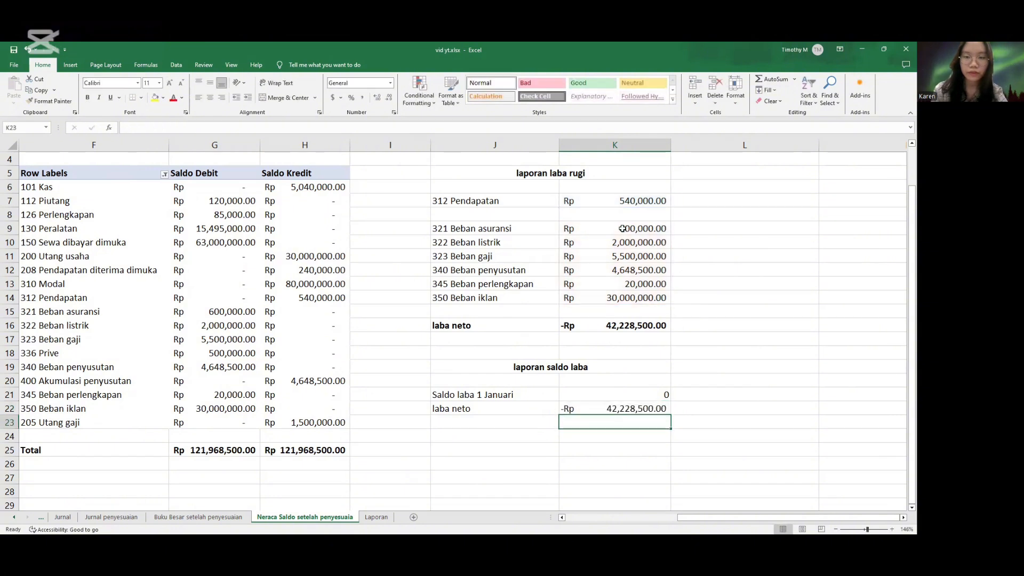
Add a "336 Prive" row at J24 and link K24 to the Prive Saldo Debit in G18.
click(496, 426)
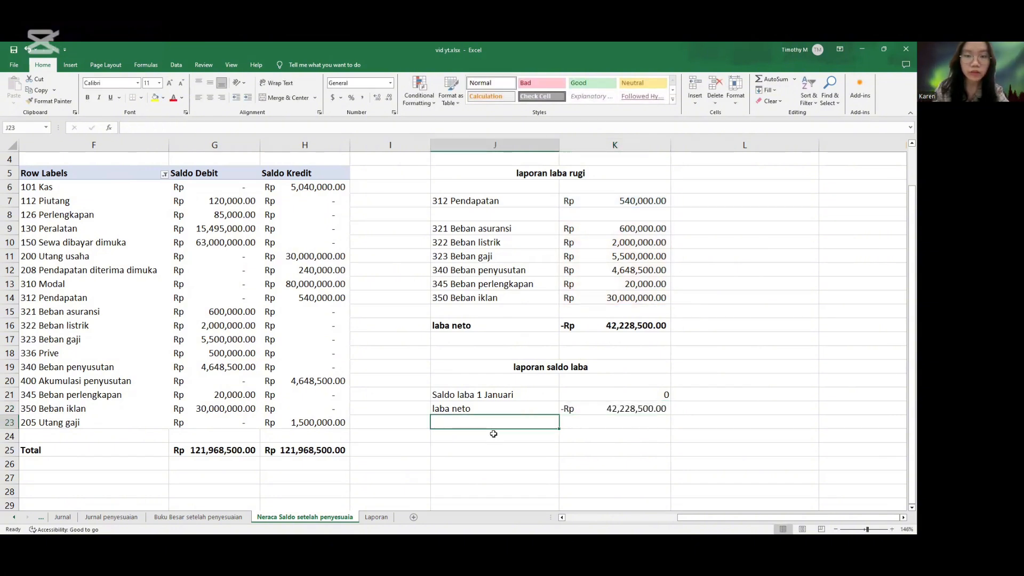
click(494, 434)
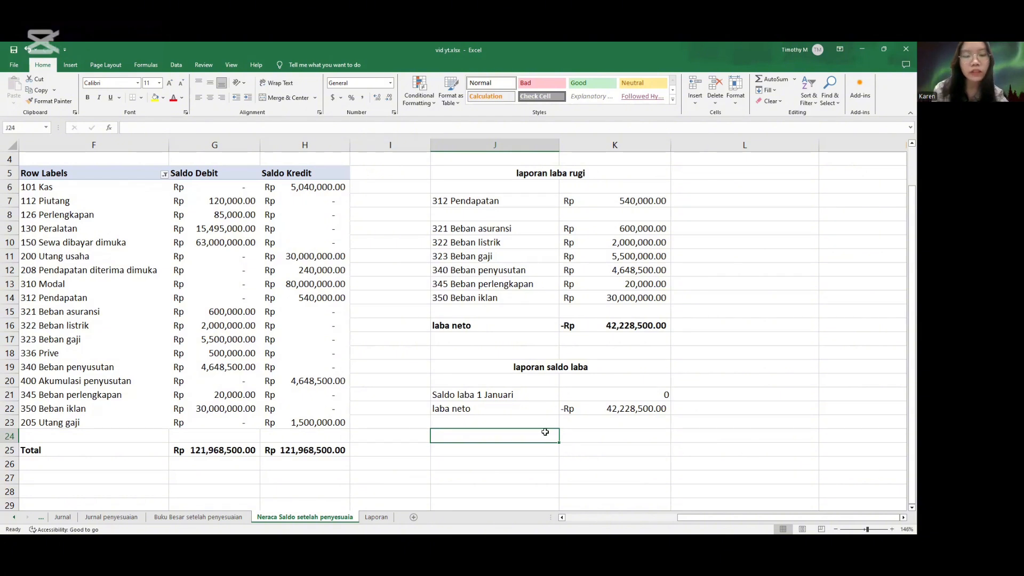
text(336 pr)
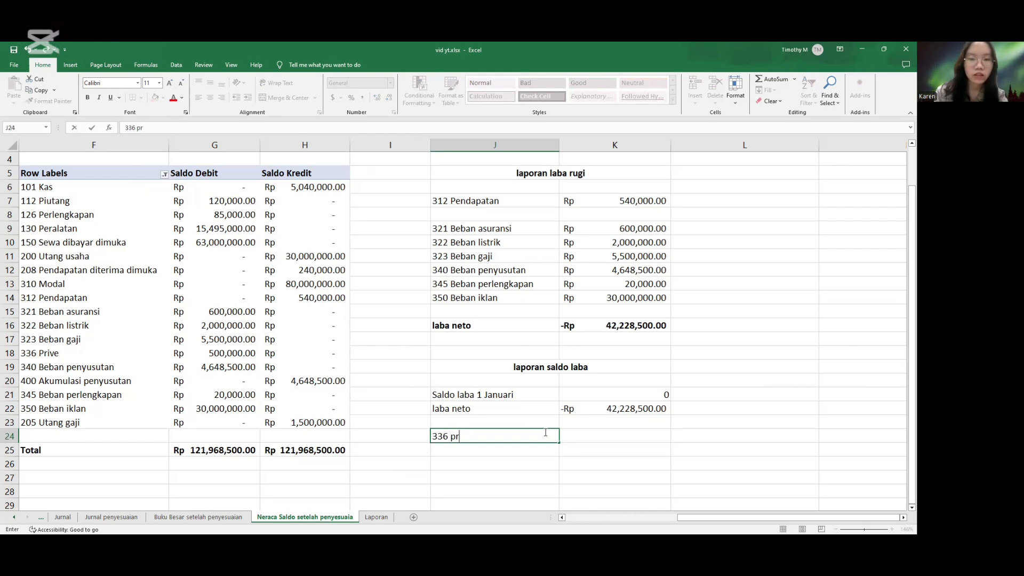
key(BackSpace)
key(BackSpace)
text(Prive)
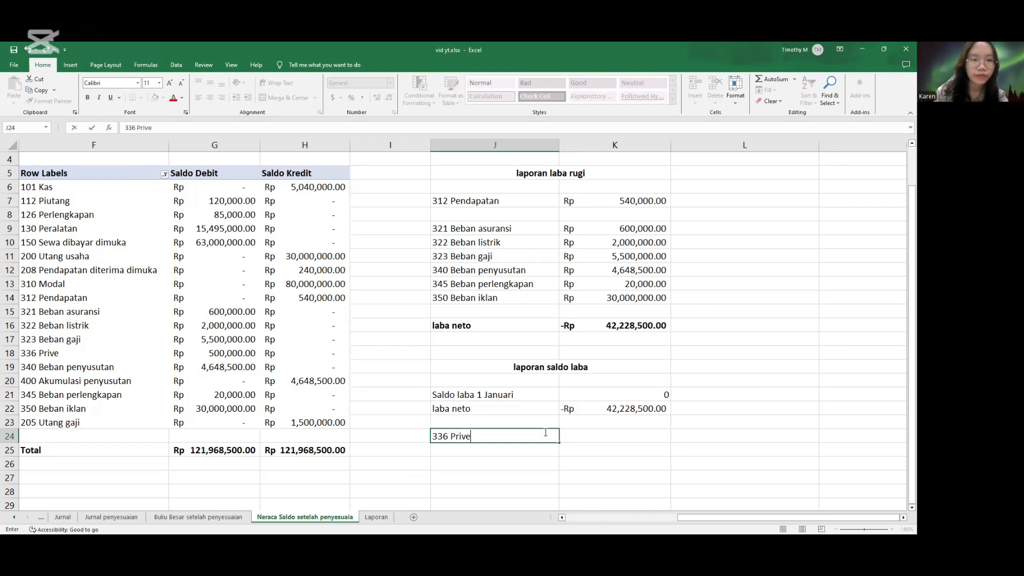
key(Tab)
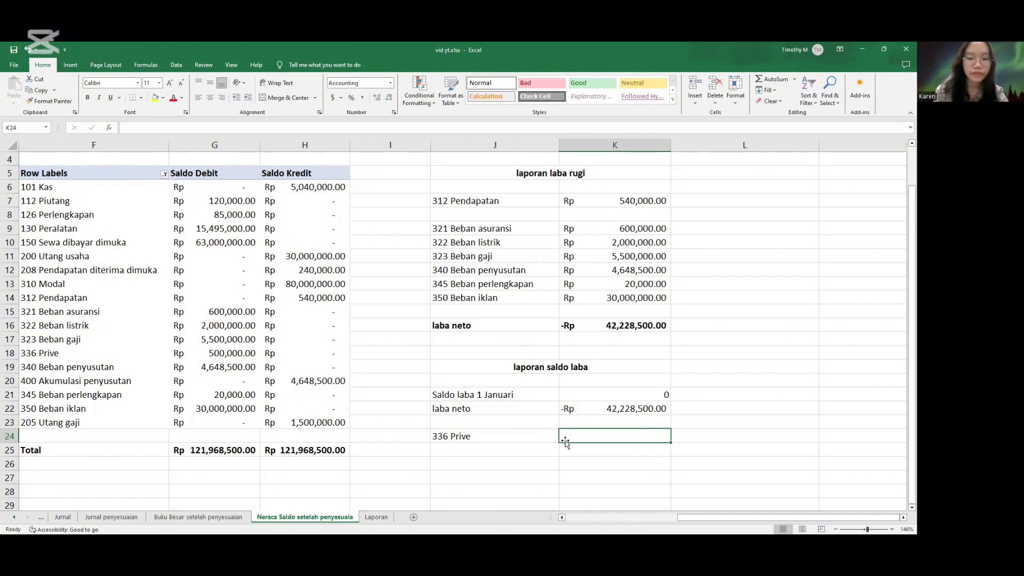
text(=)
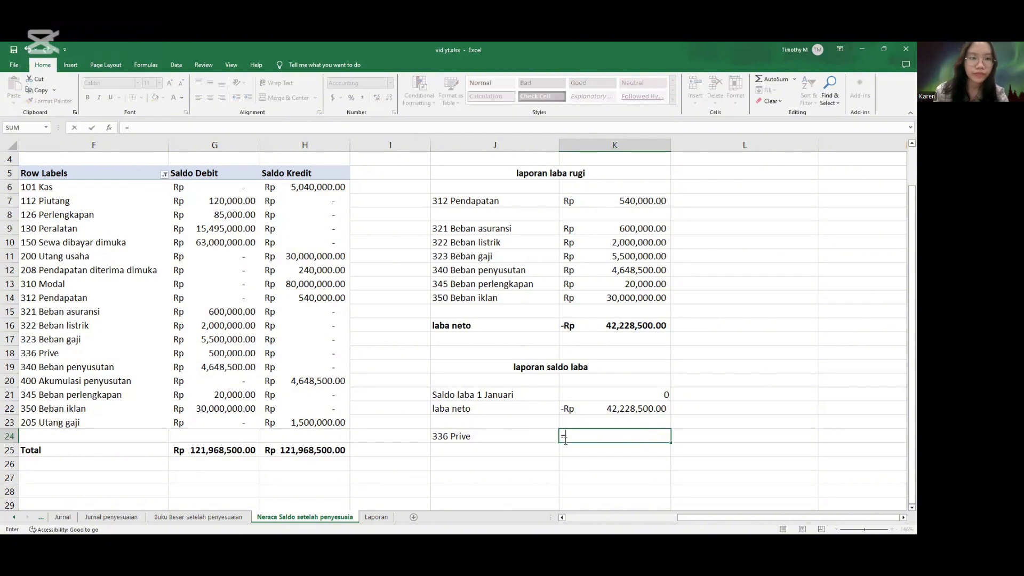
click(235, 353)
key(Return)
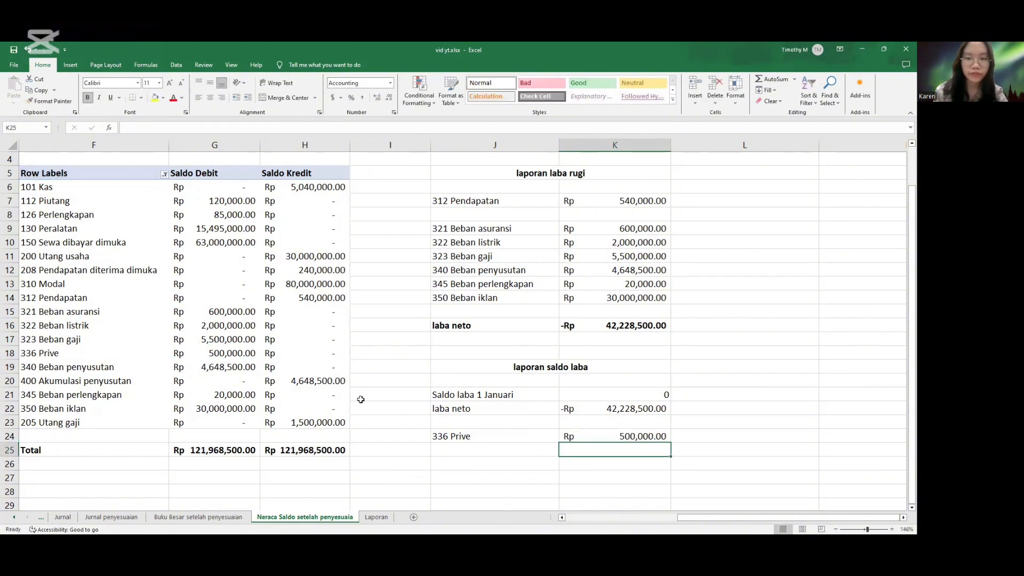
Label J25 below the Prive row as "Saldo laba 31 Januari".
click(497, 451)
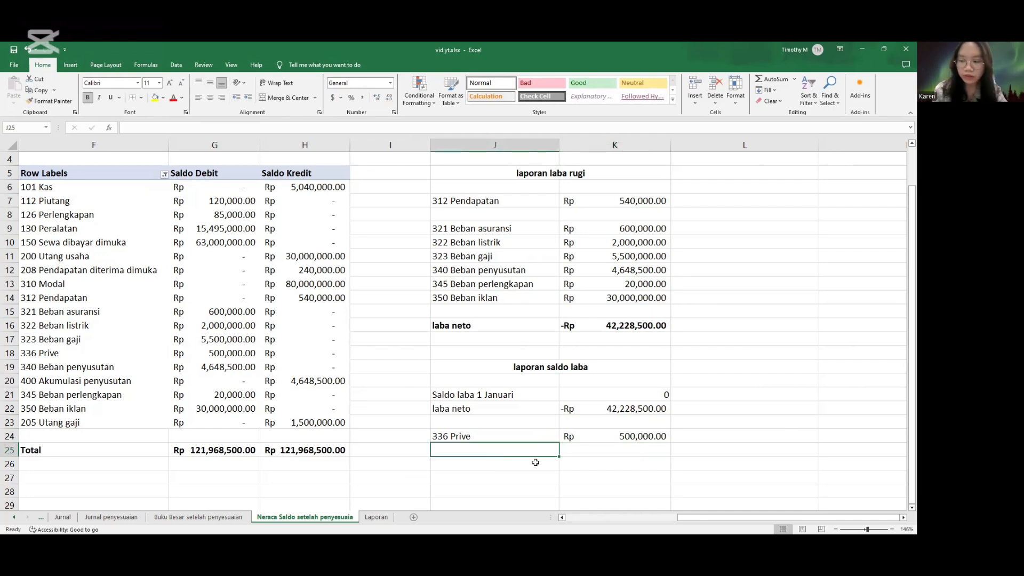
text(Saldo)
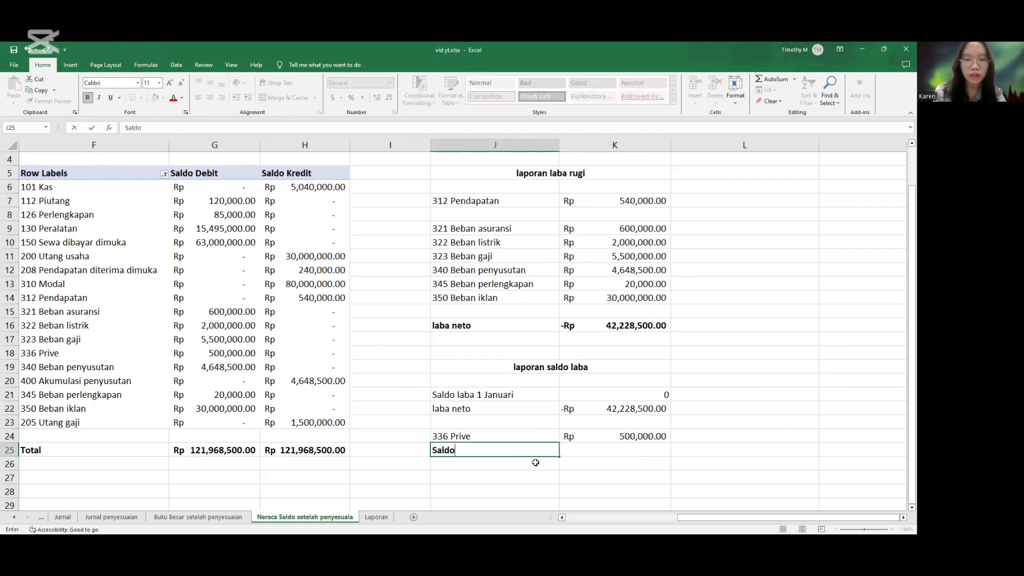
text( laba)
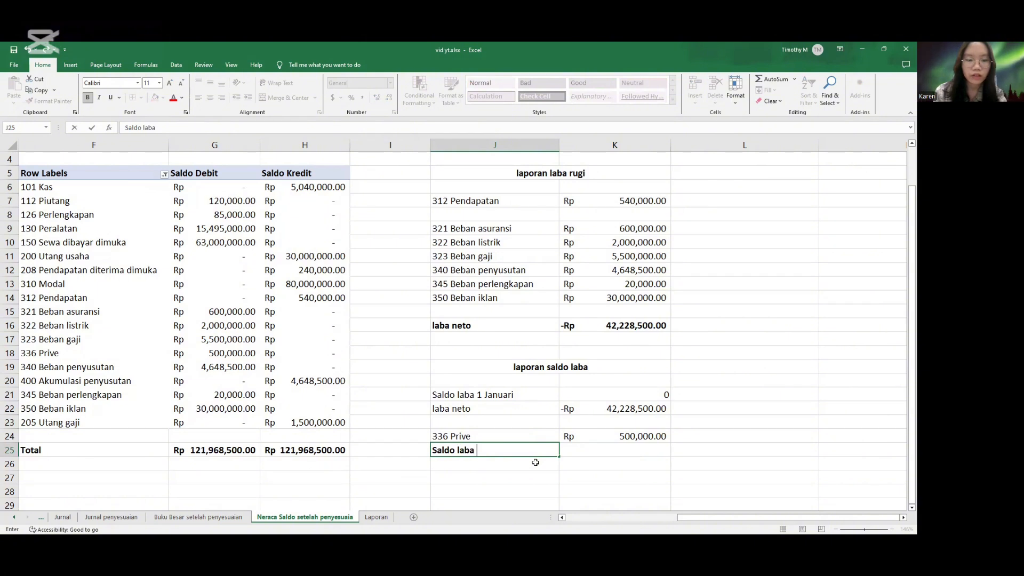
text( 31 J)
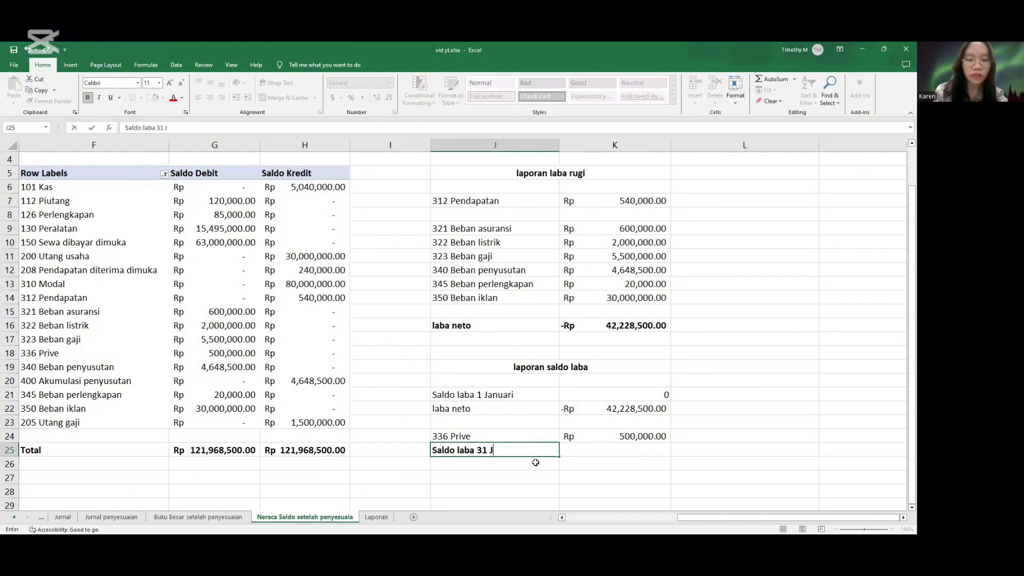
text(anuari)
key(Tab)
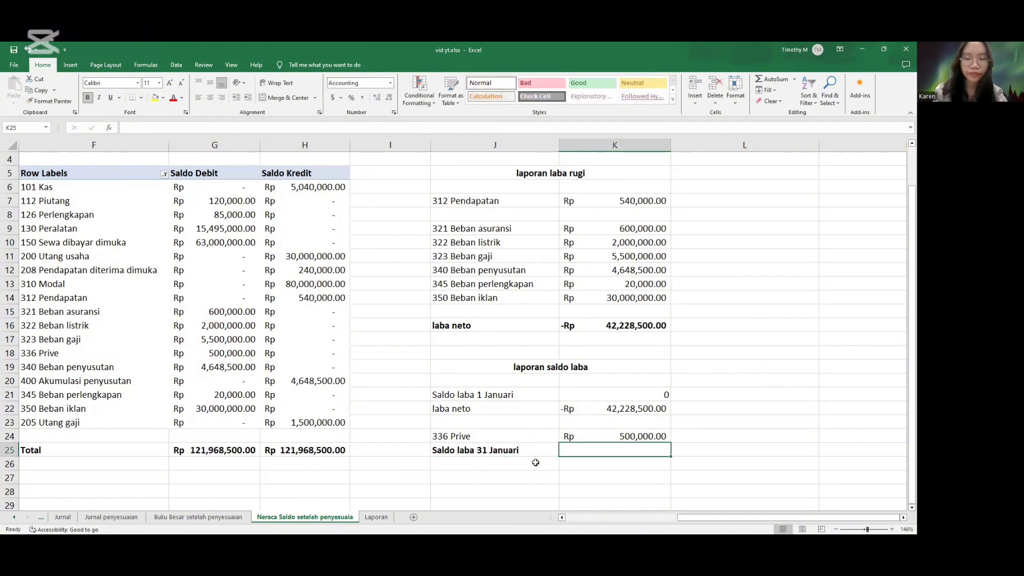
Calculate the ending saldo laba in K25 as opening balance plus laba neto minus Prive with =K21+K22-K24.
text(=)
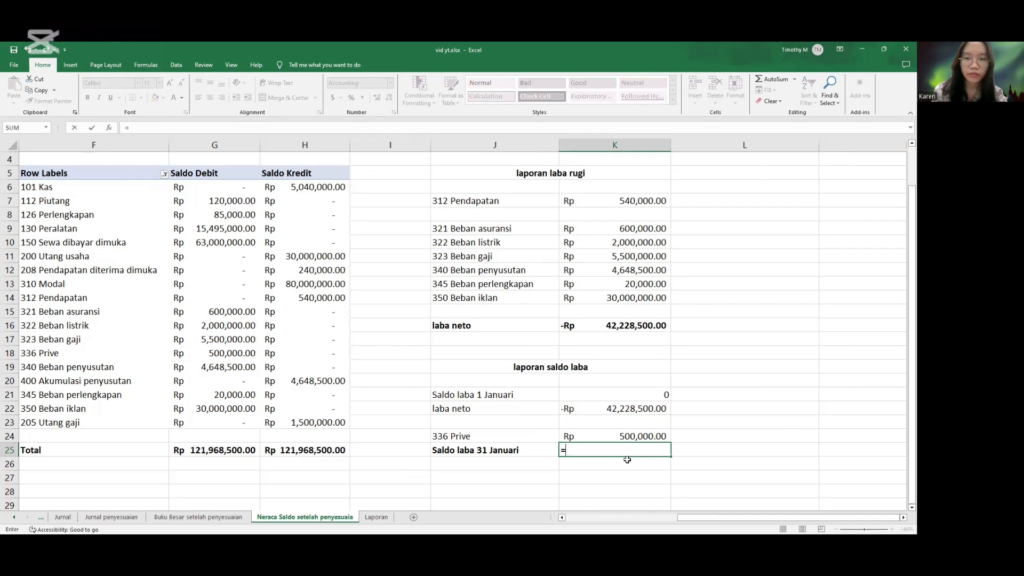
click(650, 395)
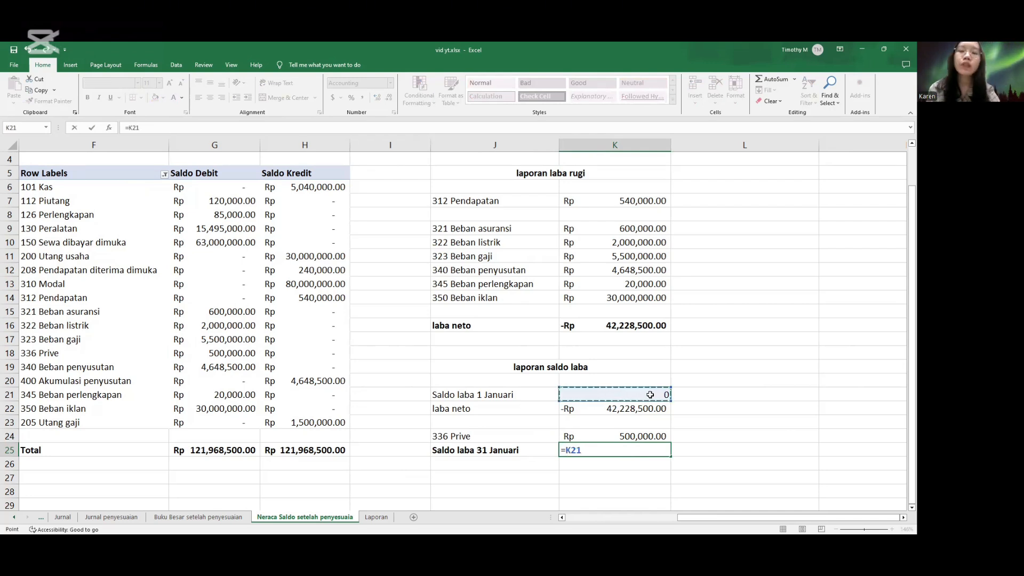
text(+)
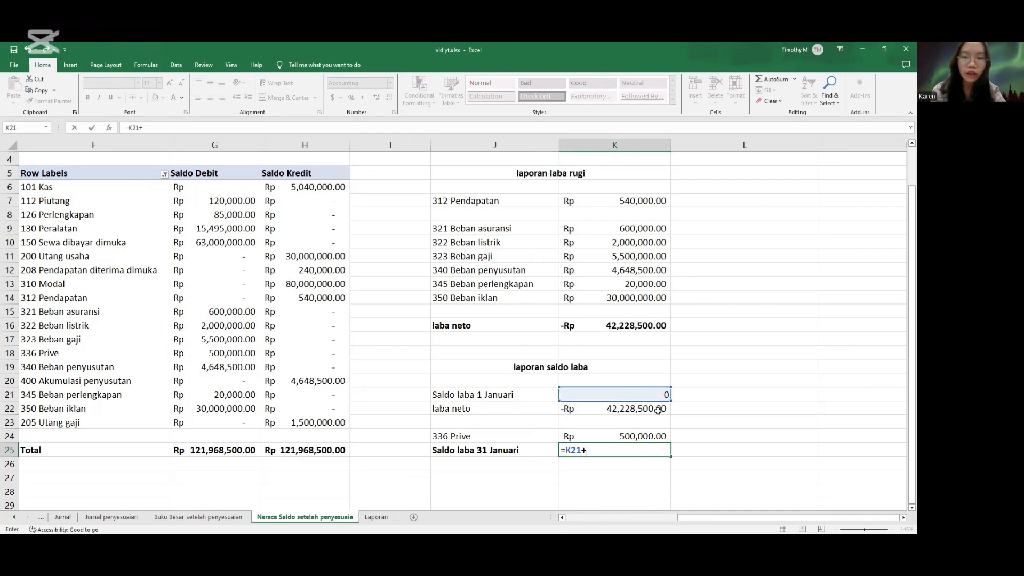
click(660, 411)
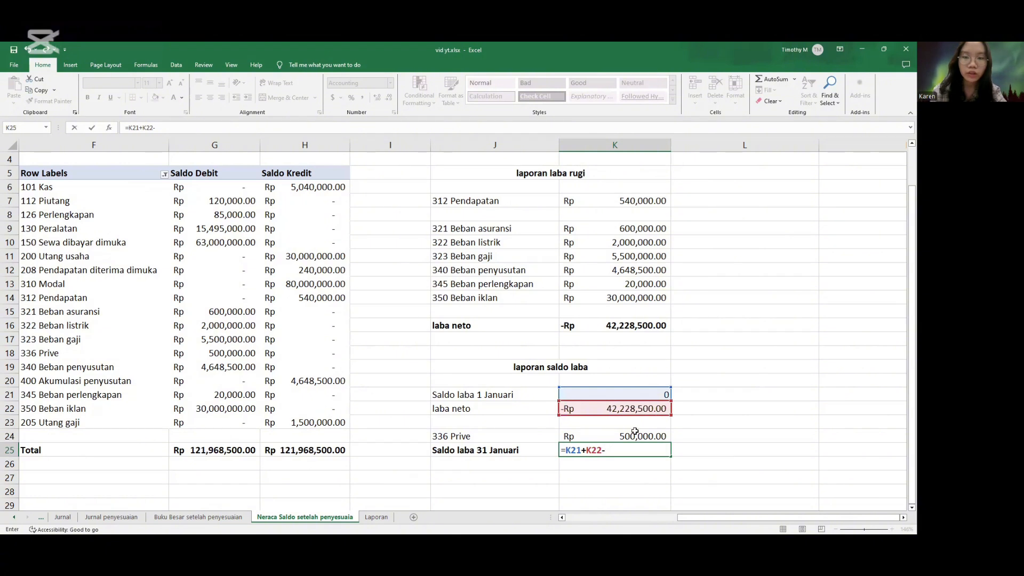
text(-)
click(615, 436)
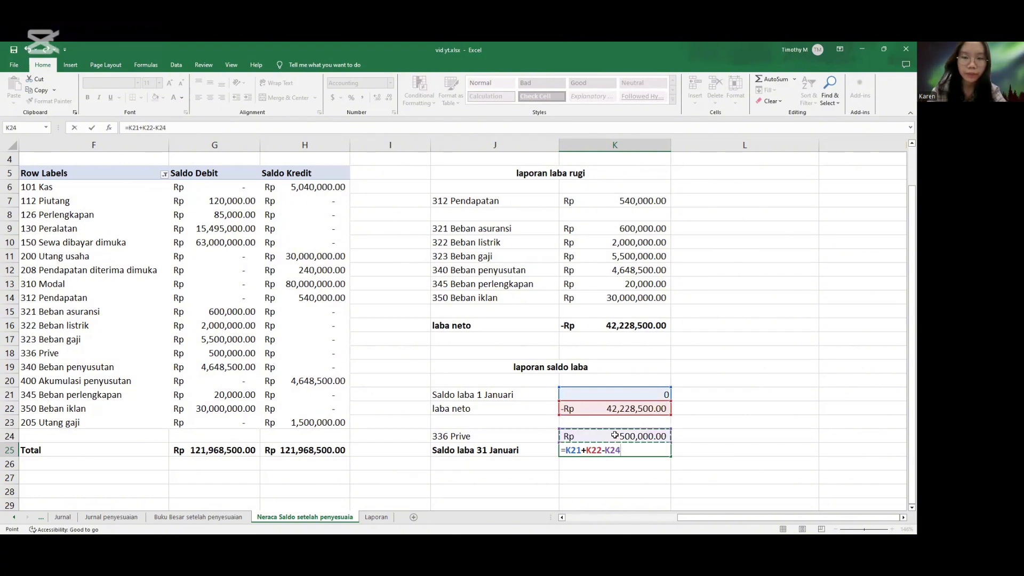
key(Return)
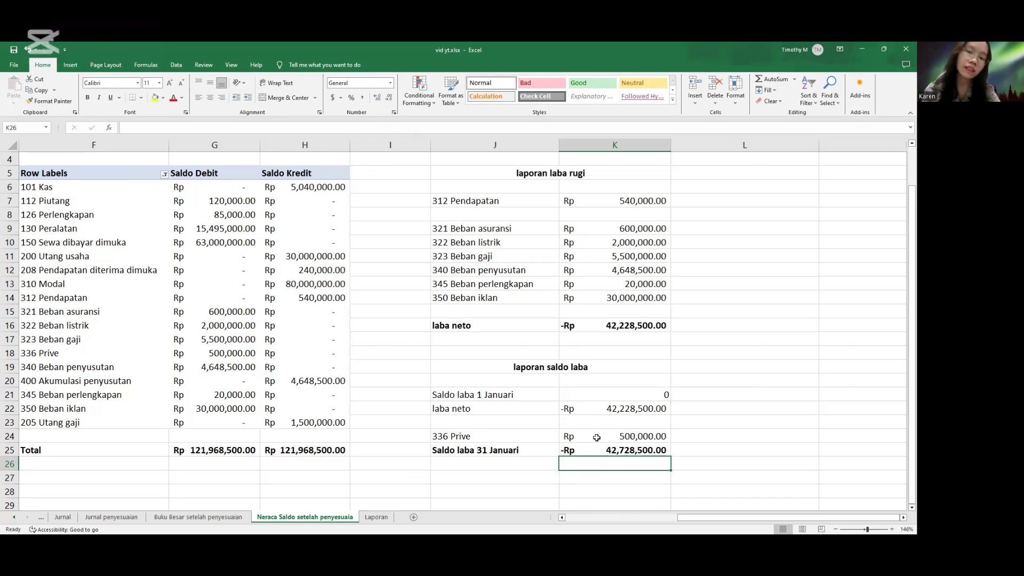
Begin an entry in M8 under the aset heading of the Laporan Posisi Keuangan.
scroll(596, 437, right, 3)
click(664, 222)
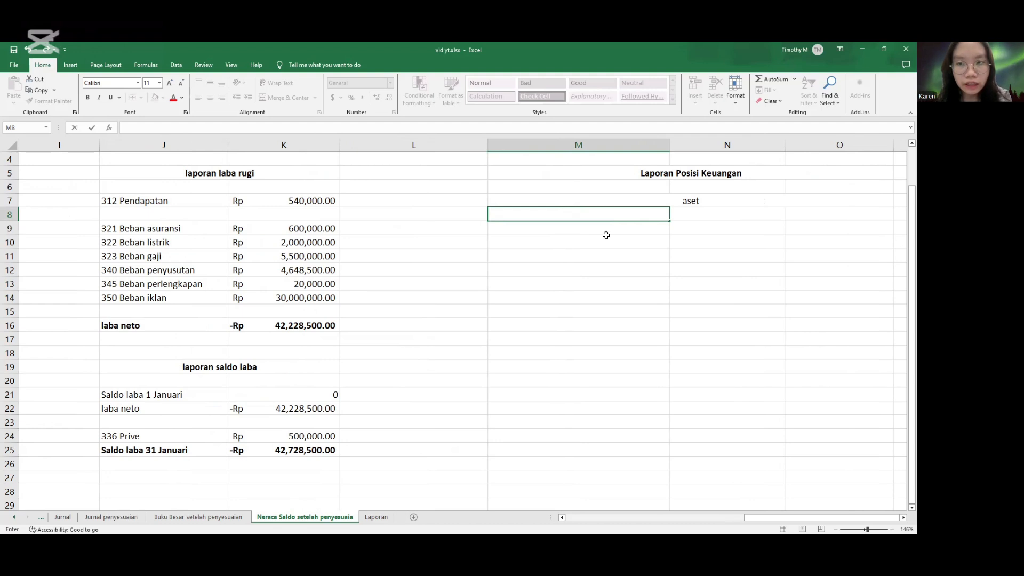
Copy the account label 101 Kas from the trial balance into M8 under the aset heading.
scroll(606, 236, right, 1)
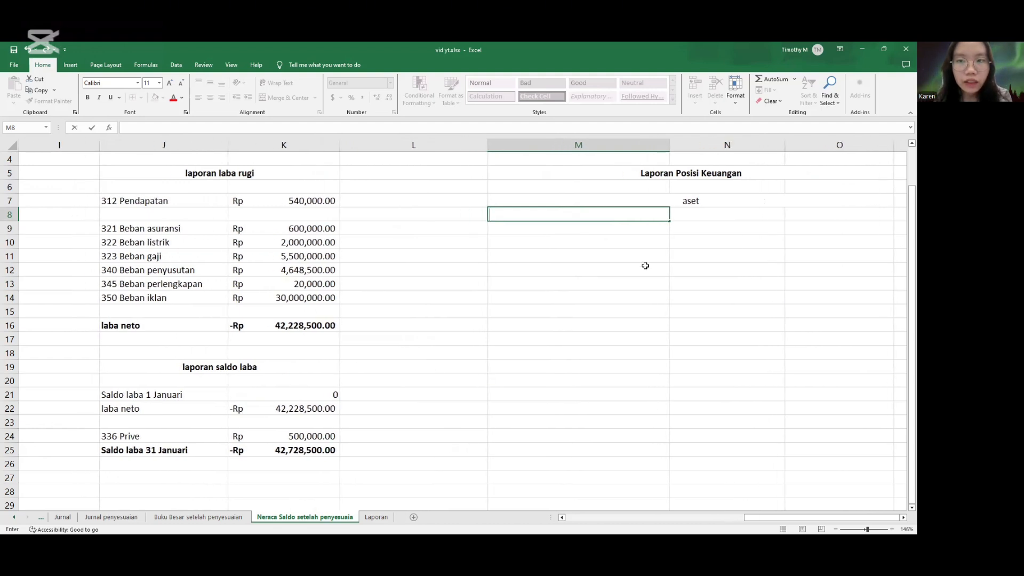
scroll(646, 266, right, 1)
scroll(645, 266, right, 2)
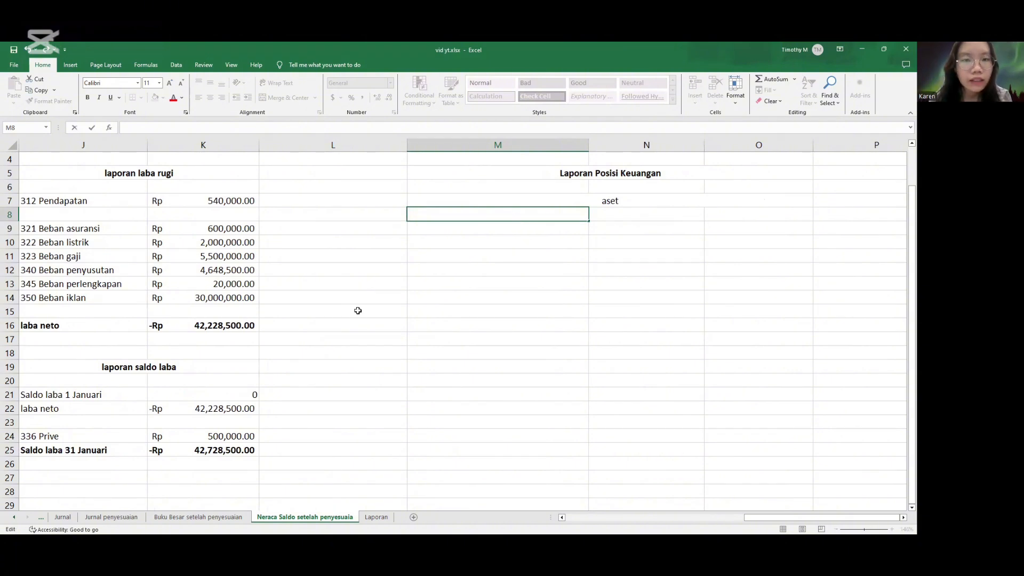
scroll(358, 311, left, 10)
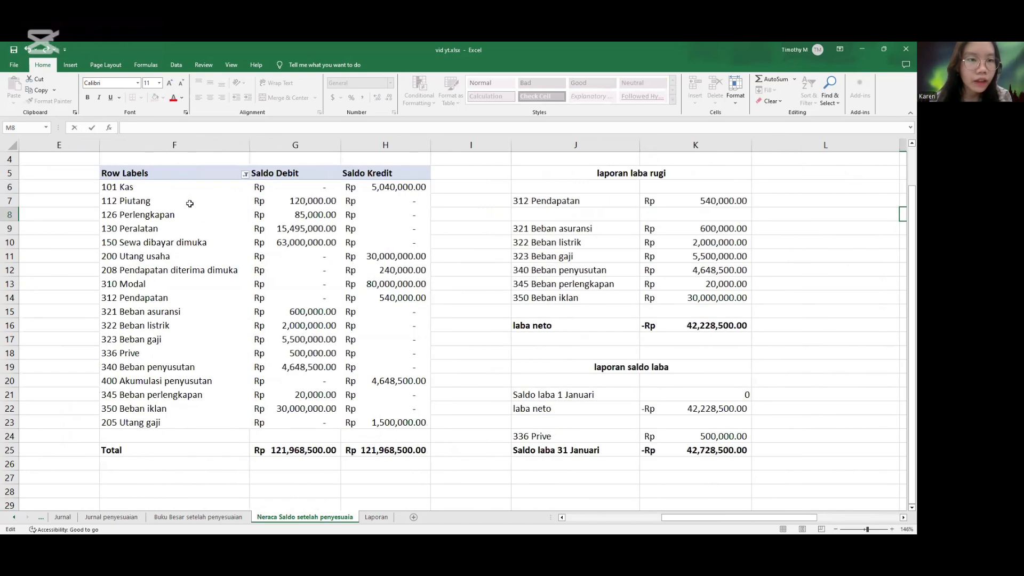
click(188, 187)
key(ctrl+c)
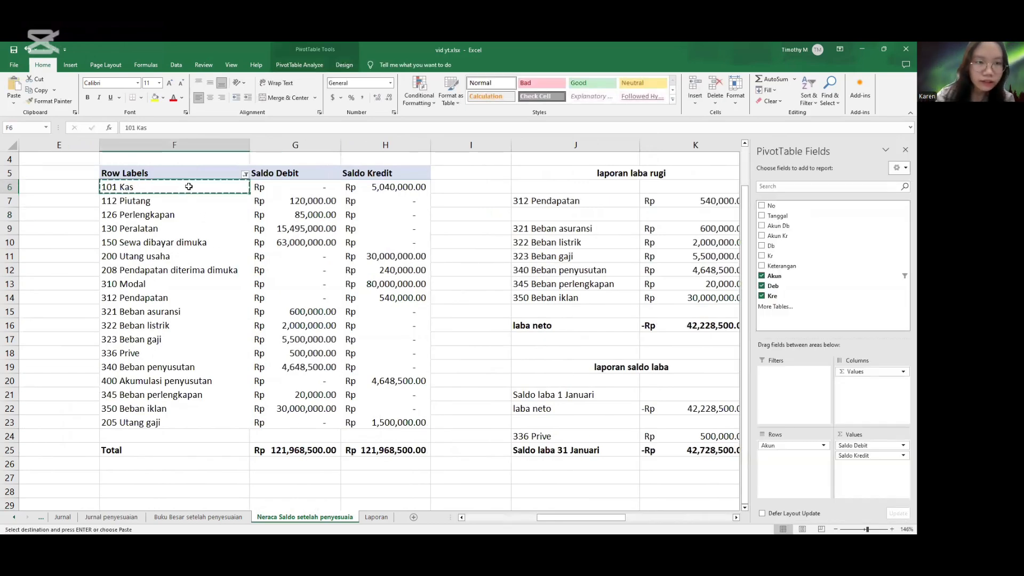
scroll(368, 256, right, 5)
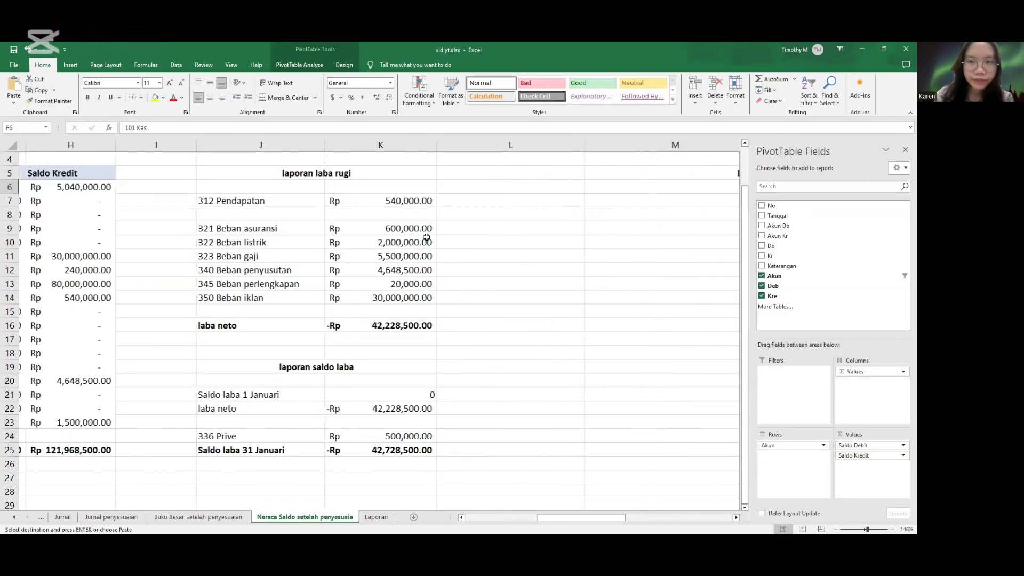
click(633, 219)
key(ctrl+v)
Copy the account label 112 Piutang from the trial balance into M9.
scroll(590, 228, left, 5)
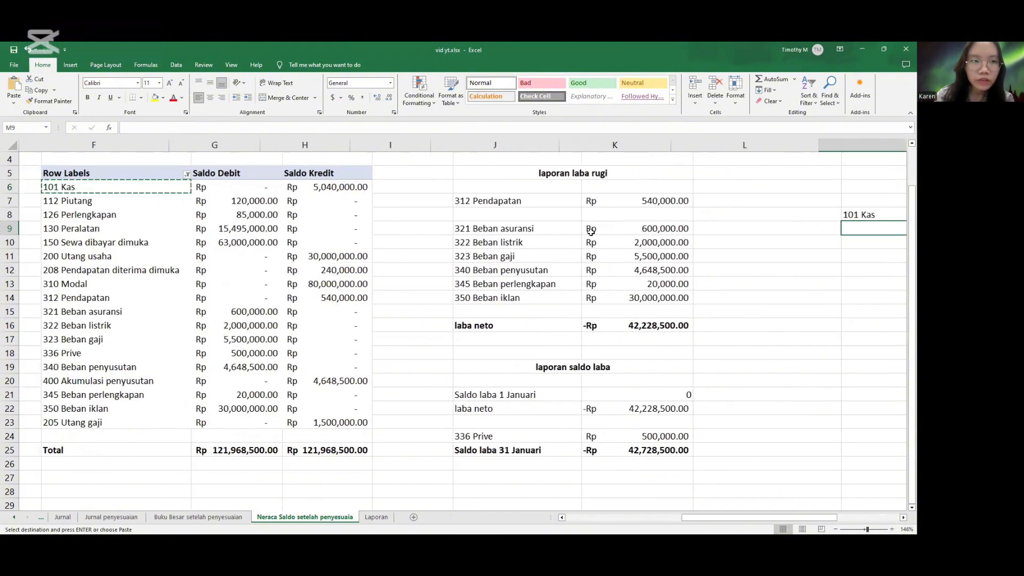
click(123, 201)
key(ctrl+c)
scroll(439, 244, right, 3)
click(714, 227)
key(ctrl+v)
Copy the account label 126 Perlengkapan from the trial balance into M10.
scroll(446, 297, left, 3)
click(91, 215)
key(ctrl+c)
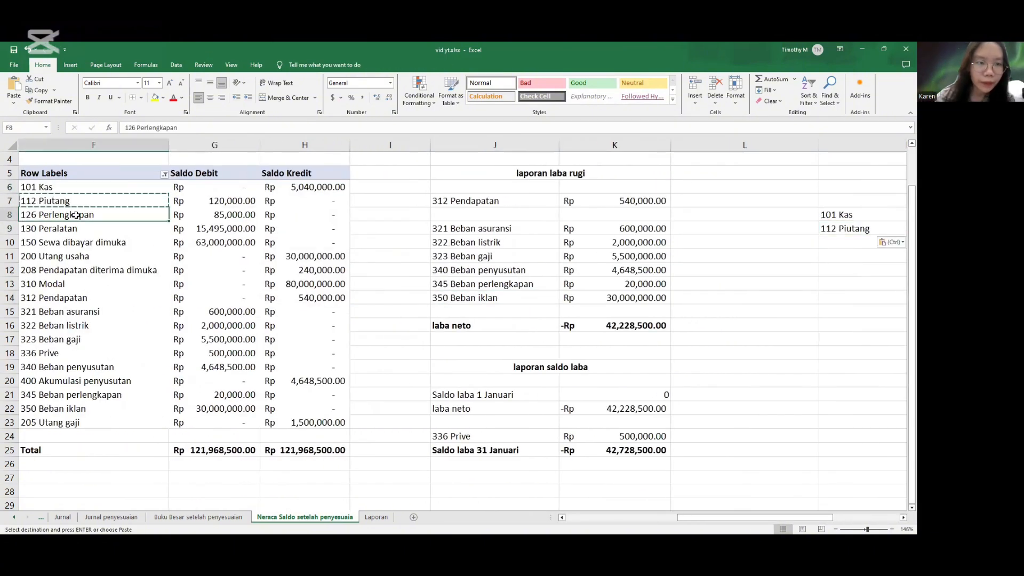
scroll(374, 266, right, 3)
click(718, 242)
key(ctrl+v)
Copy the account label 130 Peralatan from the trial balance into M11.
scroll(480, 298, left, 3)
click(128, 229)
scroll(321, 242, right, 2)
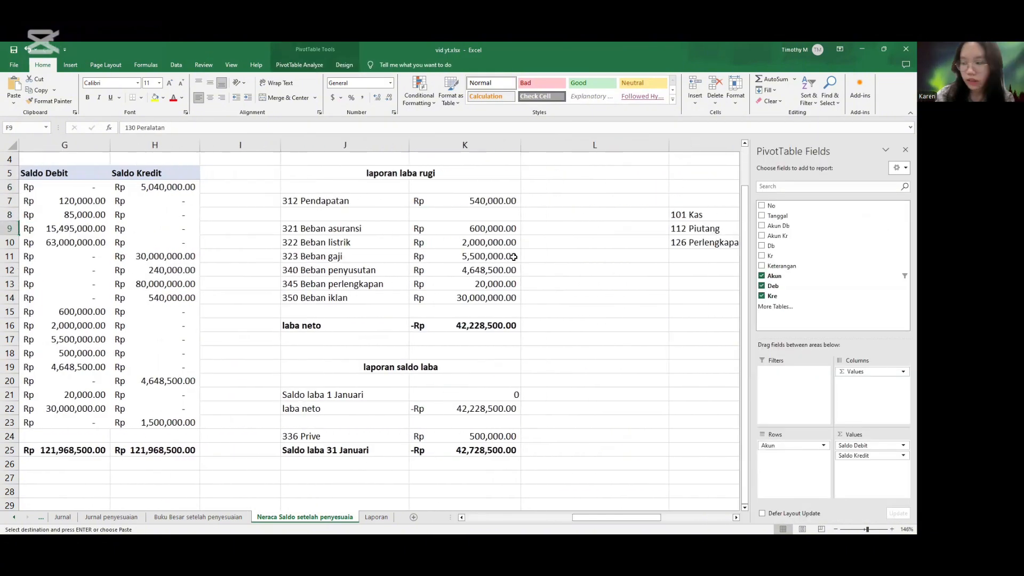
click(725, 259)
key(ctrl+v)
Copy the account label 400 Akumulasi penyusutan from the trial balance into M12.
scroll(373, 320, left, 2)
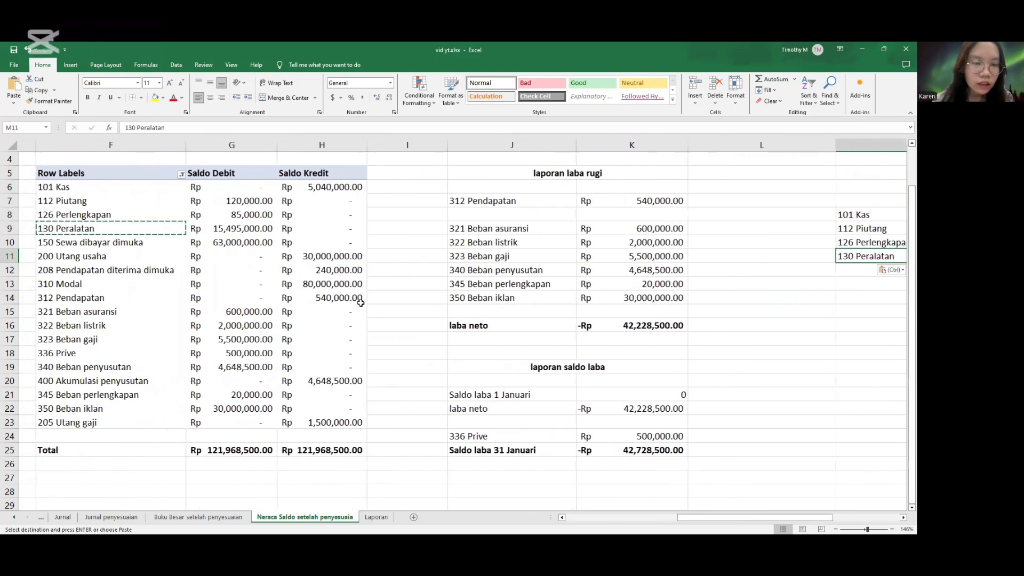
click(80, 381)
key(ctrl+c)
scroll(373, 320, right, 3)
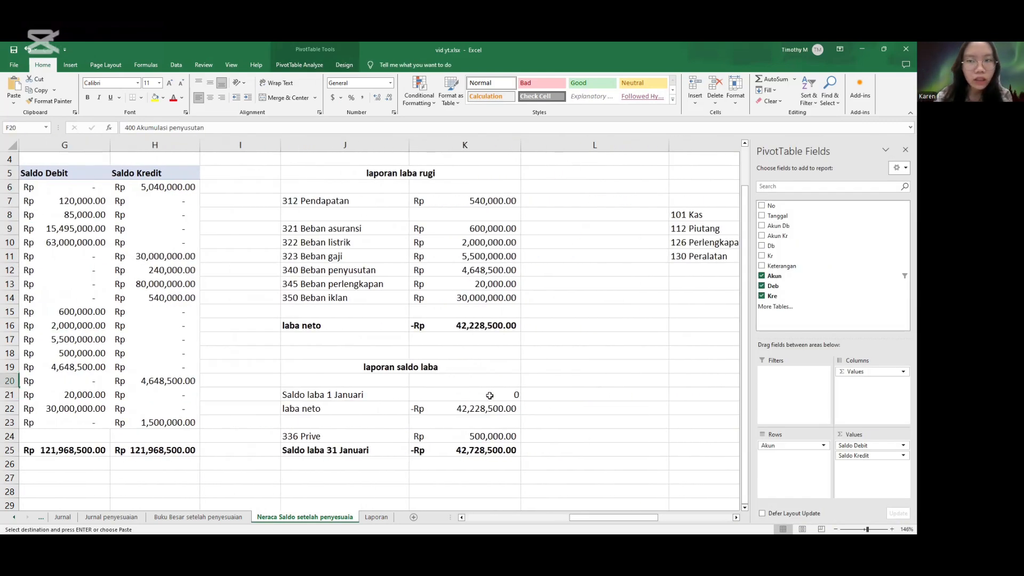
click(692, 270)
key(ctrl+v)
Begin the Peralatan formula in N11 with a SUMIF over F6:F23, criterion M11 and debit range G6:G23.
scroll(603, 259, right, 2)
click(604, 258)
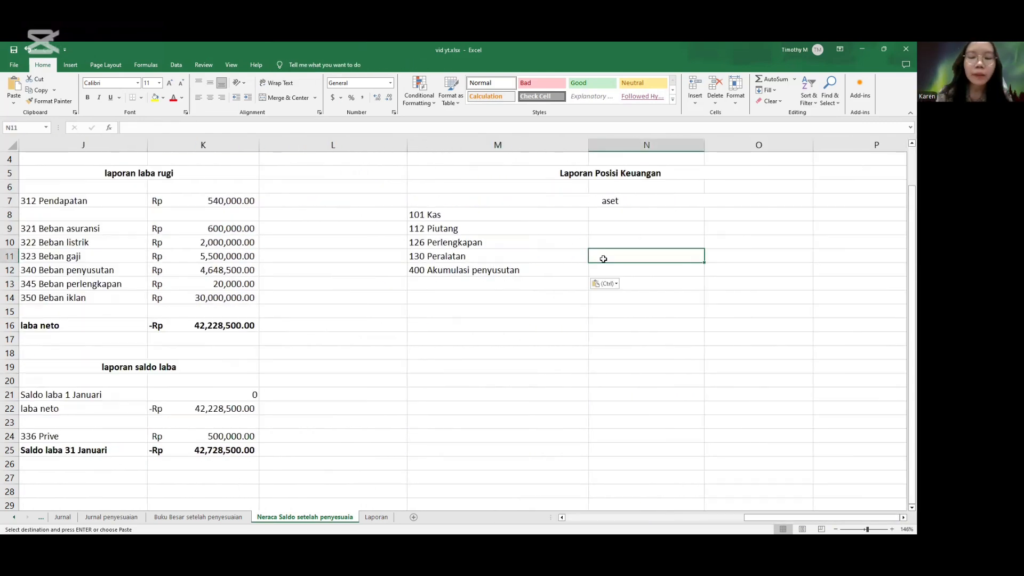
text(=)
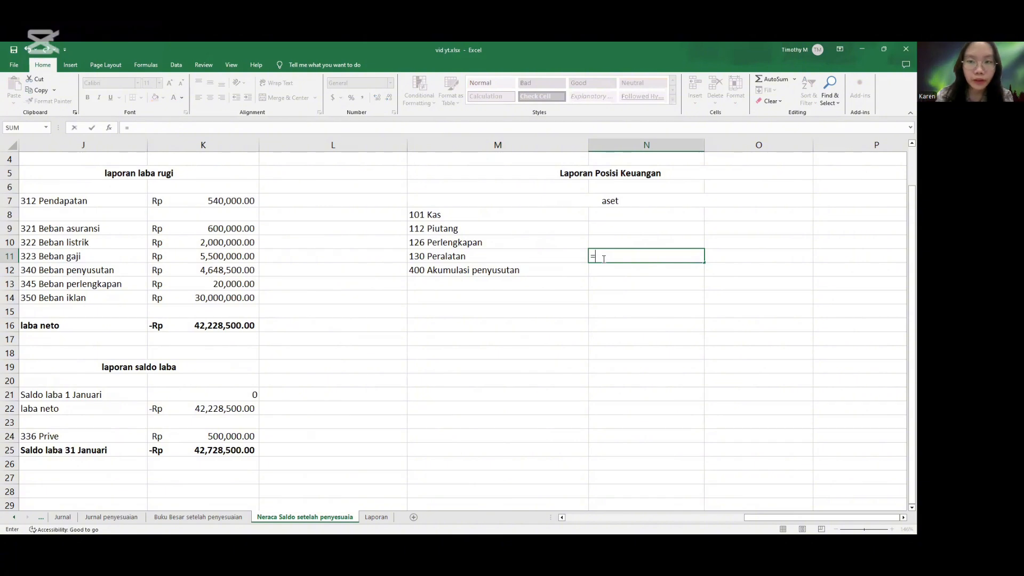
text(sumif)
double_click(620, 270)
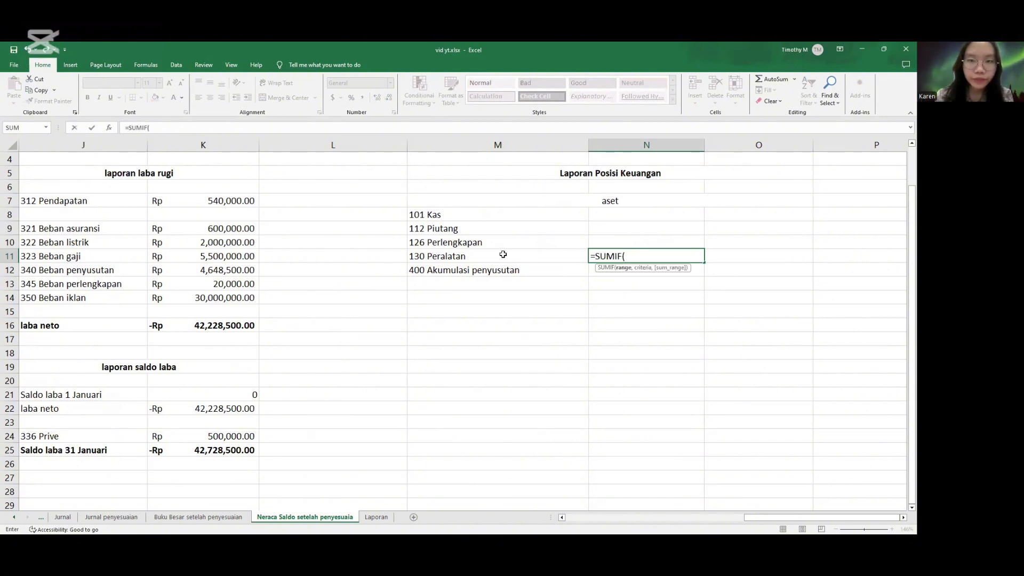
scroll(489, 259, left, 4)
drag(131, 186, 163, 424)
text(<)
scroll(567, 306, right, 1)
scroll(566, 306, right, 2)
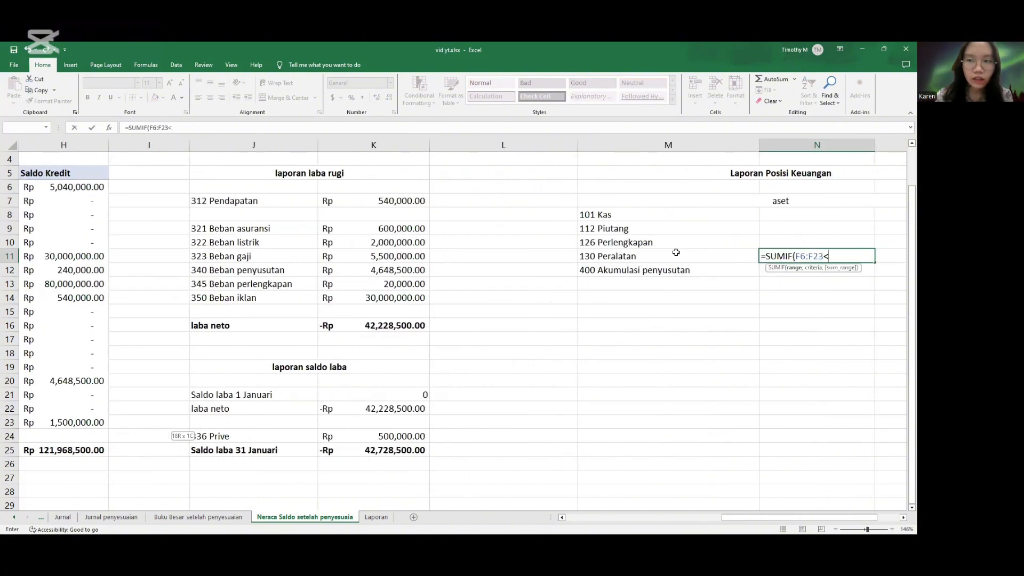
click(676, 255)
text(,)
scroll(492, 304, left, 2)
drag(237, 185, 238, 423)
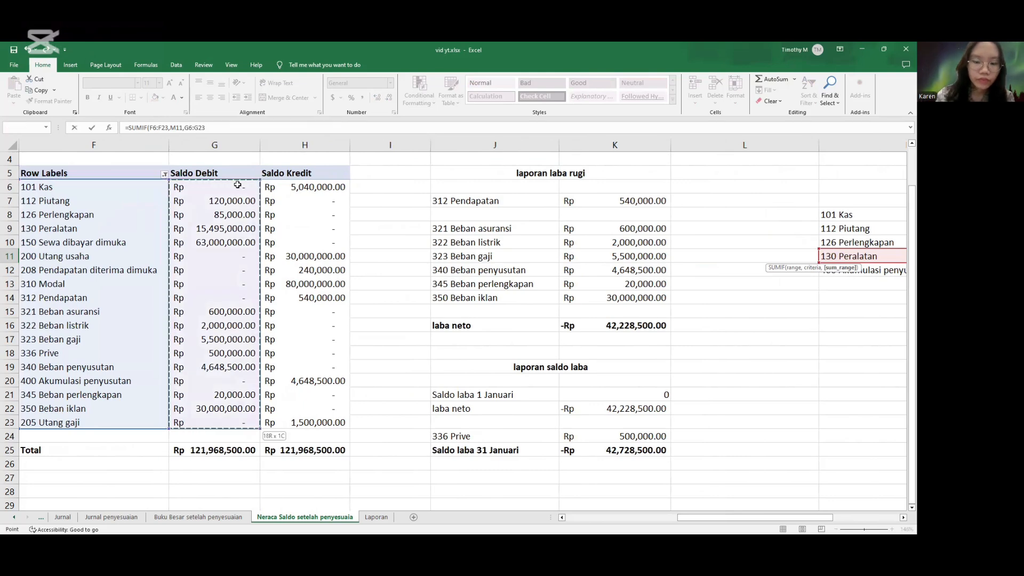
Complete the N11 formula by adding a SUMIF over F6:F23 with criterion M11 and credit range H6:H23.
text()+sumif()
drag(163, 188, 162, 422)
text(,)
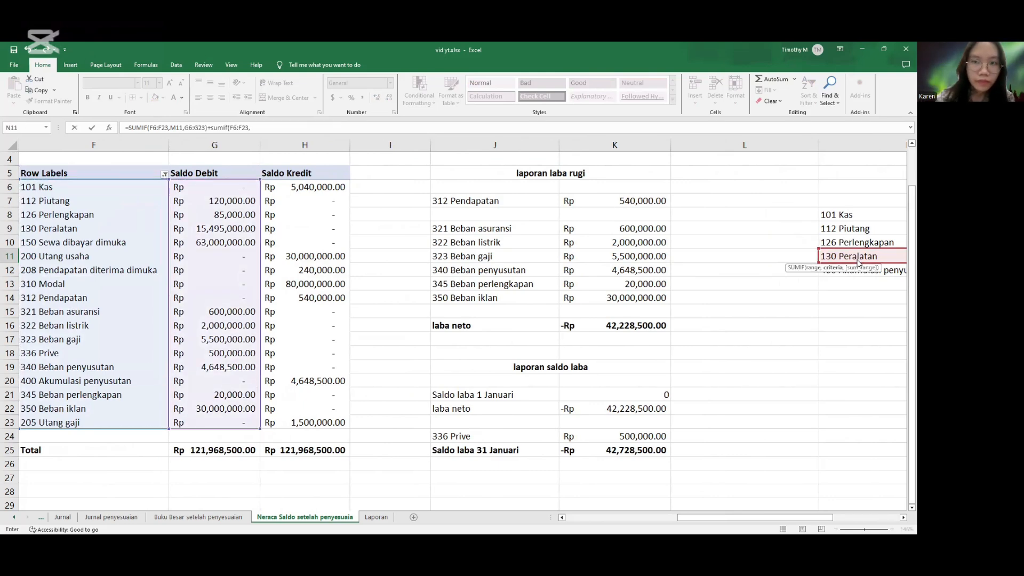
click(852, 257)
text(,)
drag(333, 184, 346, 423)
text())
key(Return)
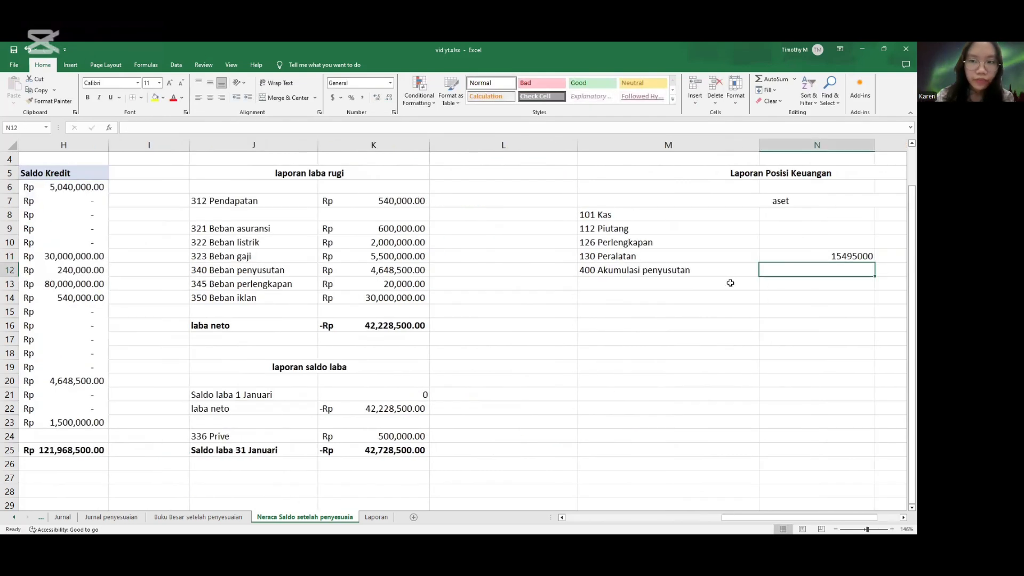
Begin the Akumulasi penyusutan formula in N12 with a SUMIF over F6:F23, criterion M12 and debit range G6:G23.
scroll(730, 283, left, 2)
scroll(590, 291, right, 2)
text(=sumif()
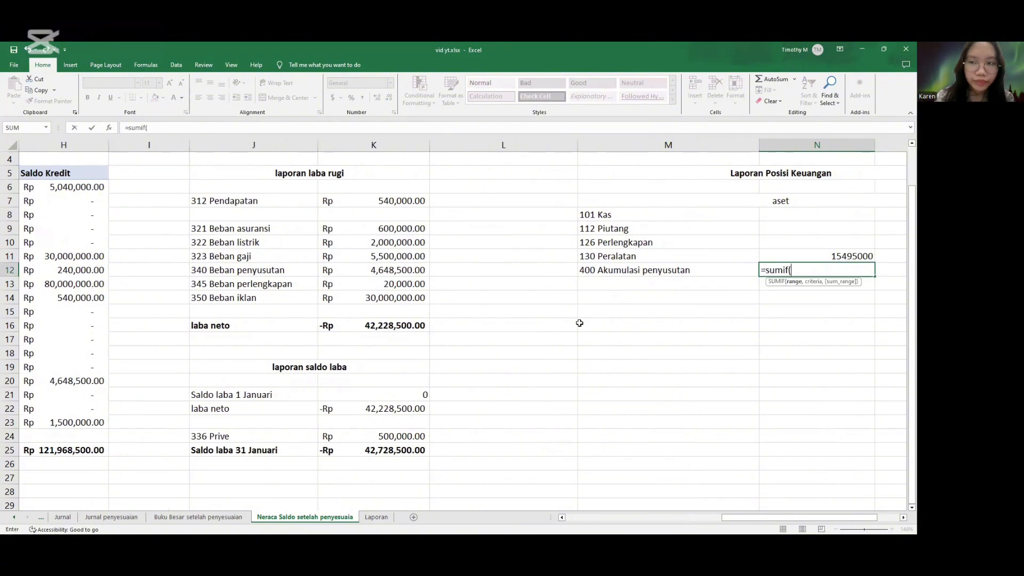
scroll(579, 323, left, 4)
drag(231, 187, 256, 423)
text(,)
scroll(587, 237, right, 2)
click(859, 270)
text(,)
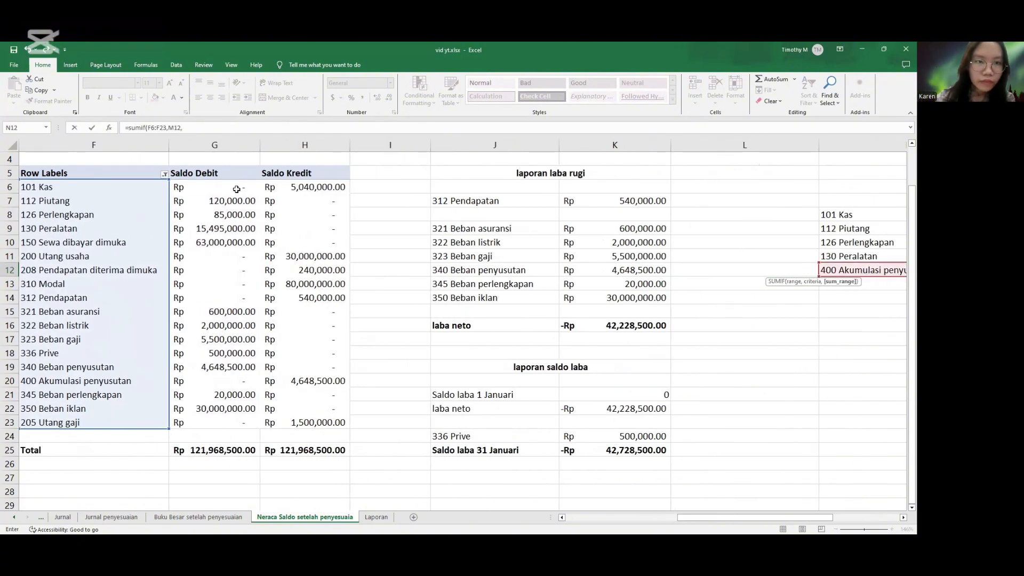
drag(237, 189, 243, 423)
Complete the N12 formula by adding a SUMIF over F6:F23 with criterion M12 and credit range H6:H23.
text()+sumif()
drag(128, 188, 149, 423)
text(,)
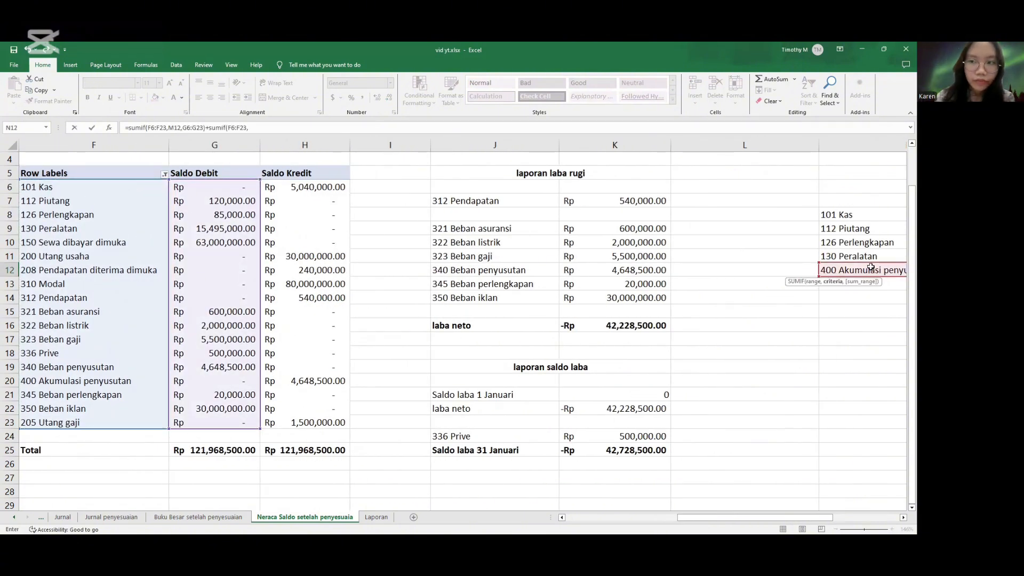
click(859, 268)
text(,)
click(325, 183)
key(ctrl+shift+Down)
text())
key(Return)
Calculate the net equipment value in O13 with the formula =N11-N12.
scroll(681, 268, right, 3)
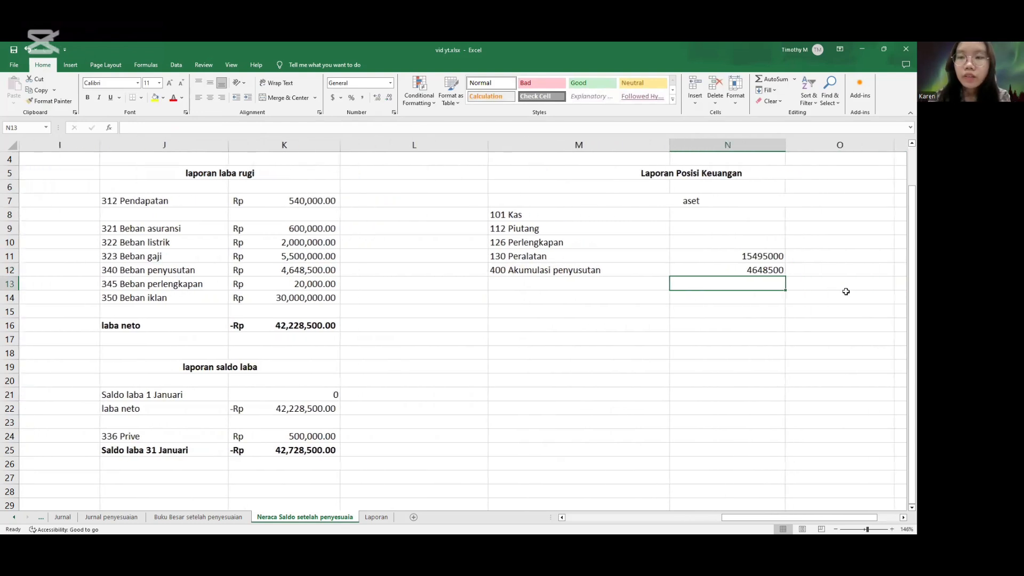
click(822, 281)
text(=)
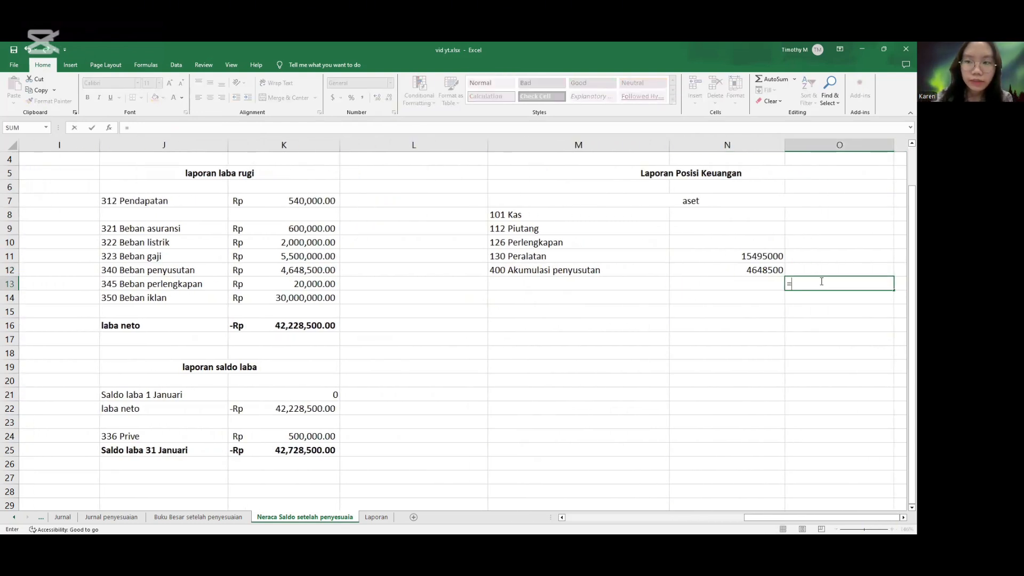
click(740, 257)
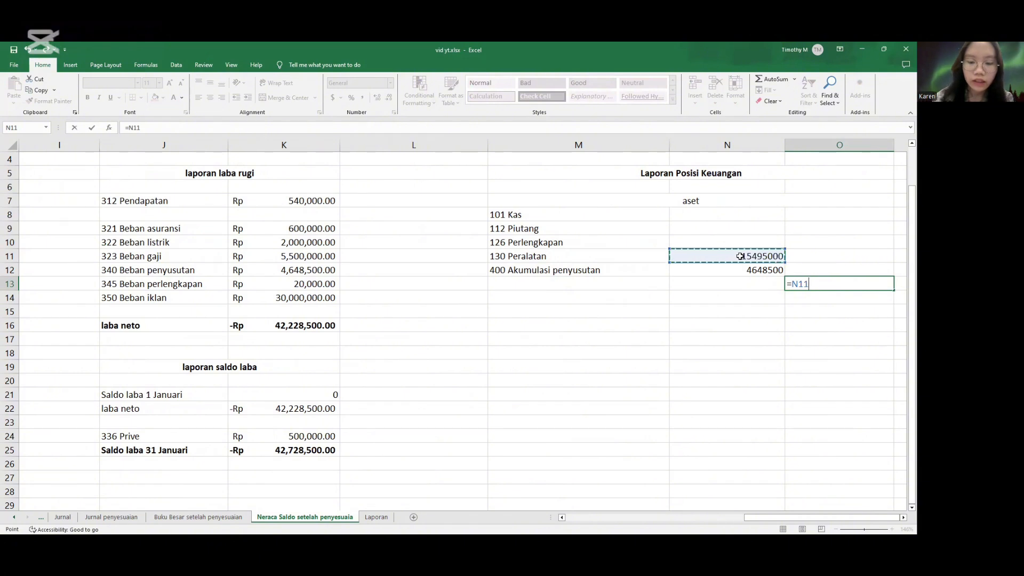
text(-)
click(730, 271)
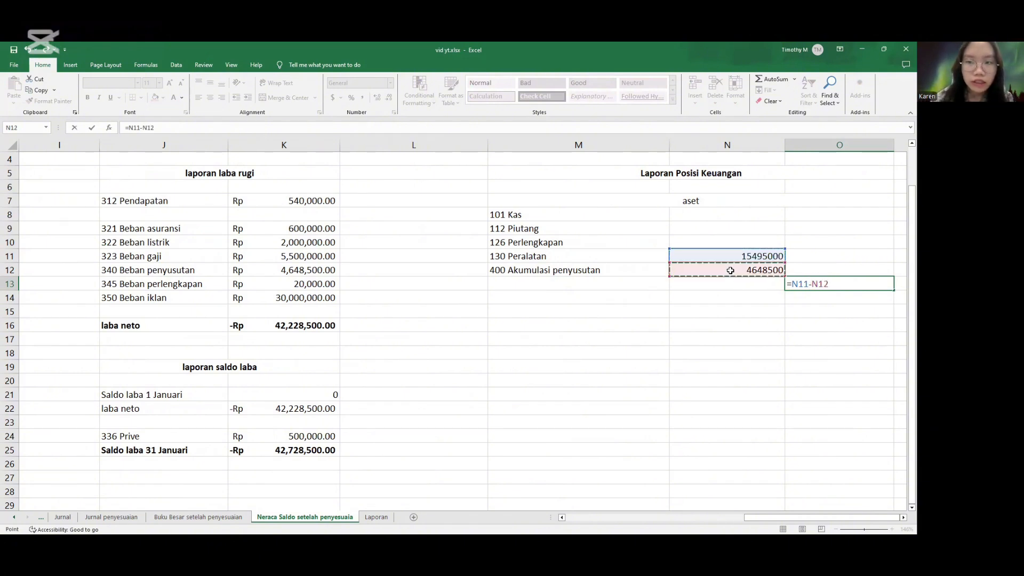
key(Return)
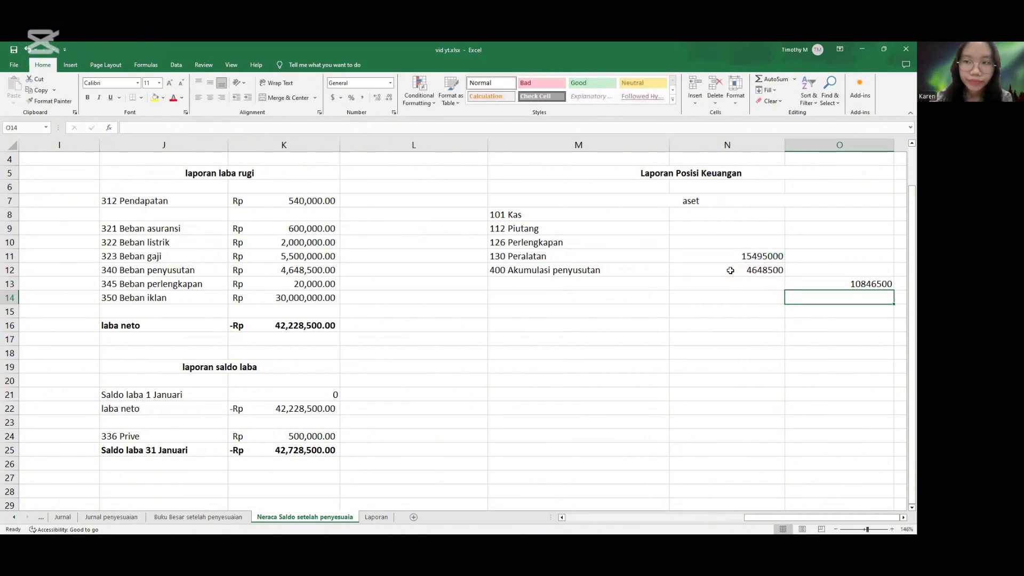
Begin the Kas formula in O8 with a SUMIF over F6:F23, criterion M8 and debit range G6:G23.
click(834, 212)
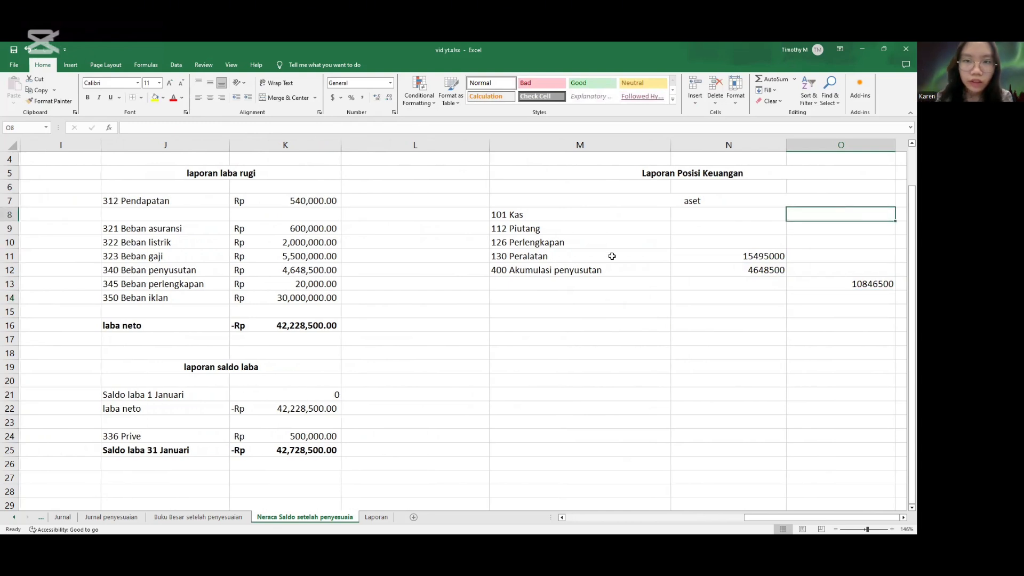
text(=)
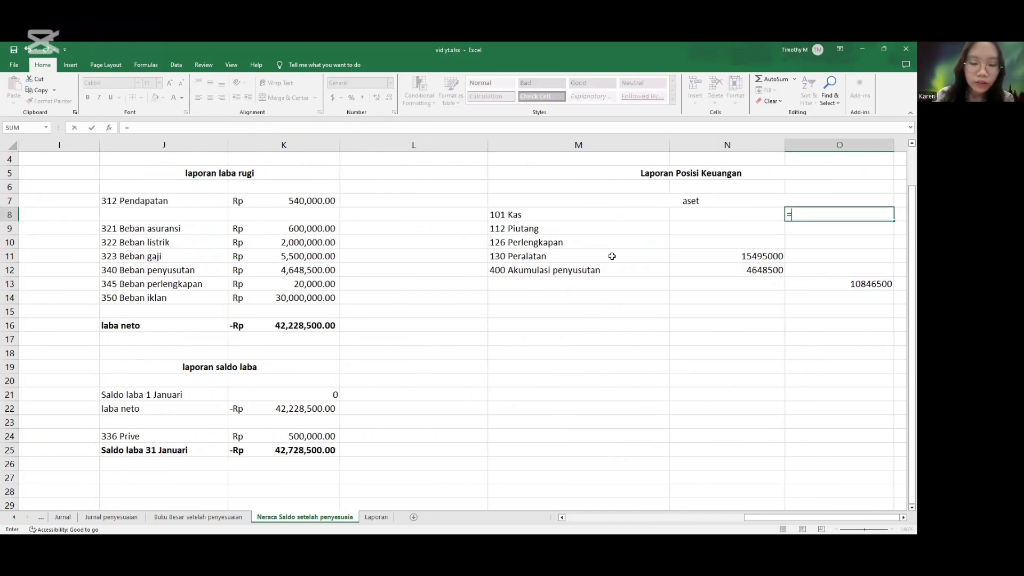
text(sumif)
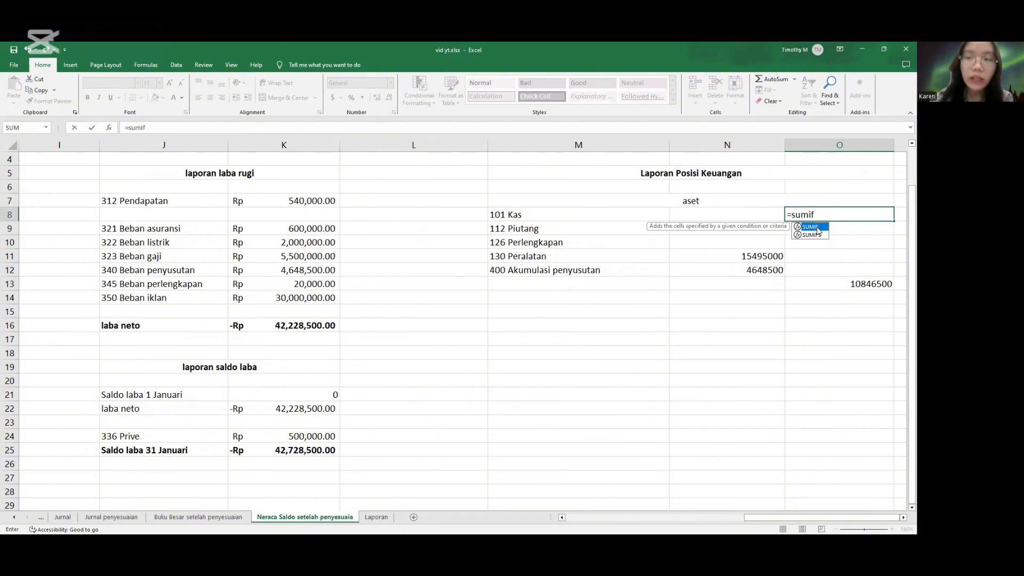
key(Tab)
scroll(148, 206, left, 5)
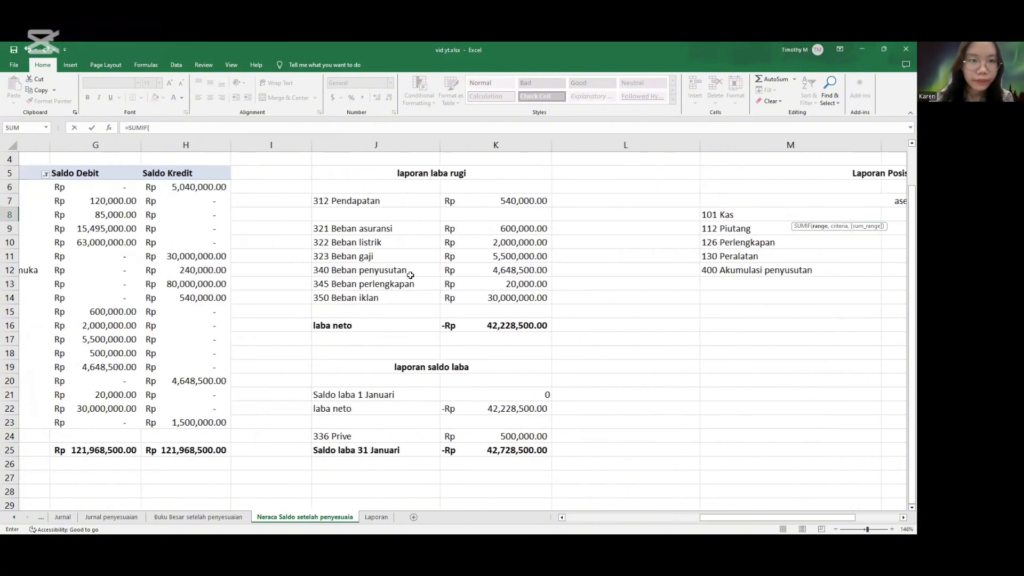
click(137, 187)
key(ctrl+shift+Down)
text(,)
click(854, 214)
text(,)
click(230, 186)
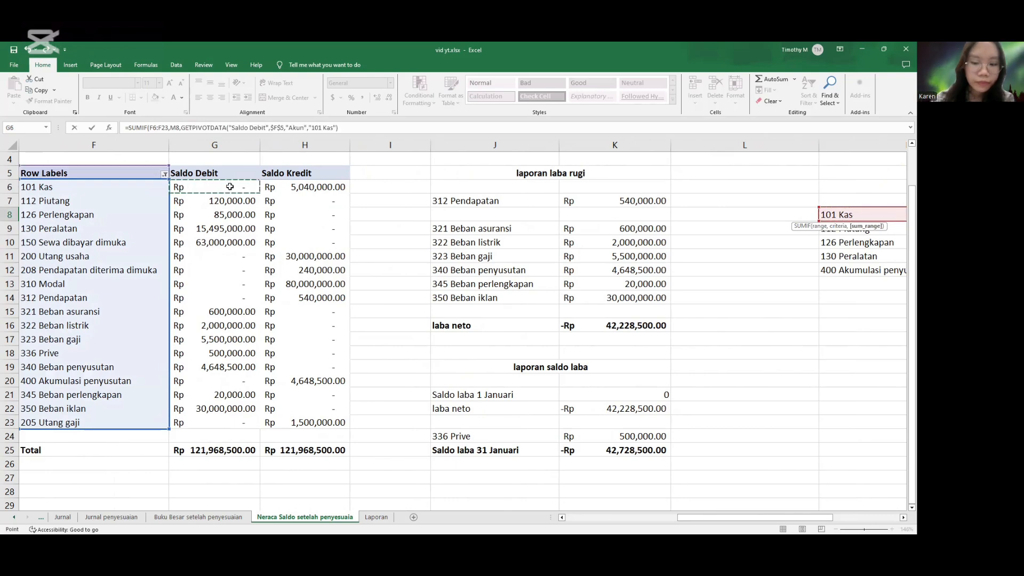
key(ctrl+shift+Down)
Complete the O8 formula by adding a SUMIF over F6:F23 with criterion M8 and credit range H6:H23.
text(-sumif)
click(128, 187)
key(ctrl+shift+Down)
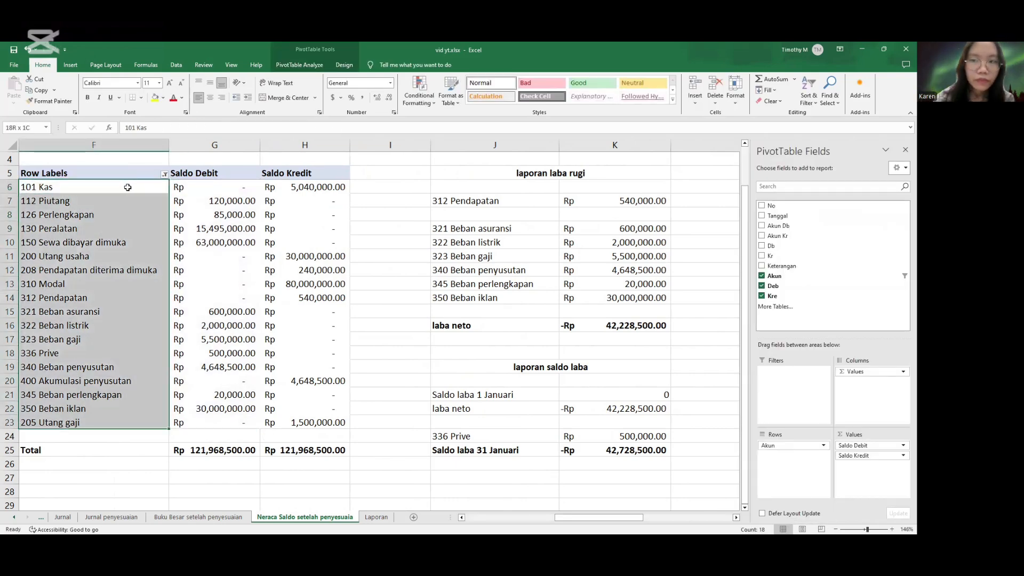
scroll(128, 187, right, 4)
scroll(634, 221, right, 1)
click(633, 216)
click(315, 127)
text(()
scroll(205, 211, left, 5)
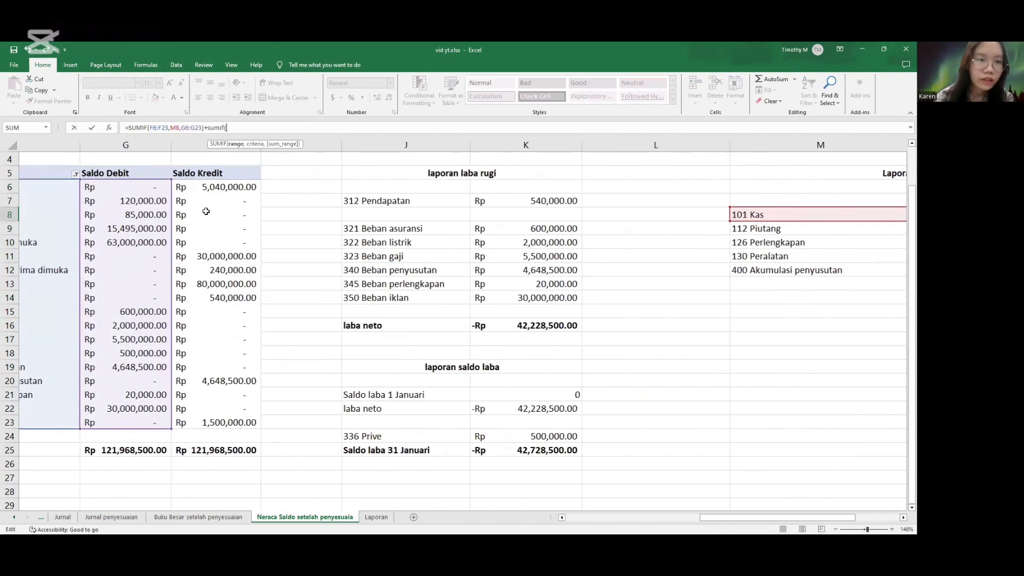
click(137, 187)
key(ctrl+shift+Down)
text(,)
click(842, 215)
text(,)
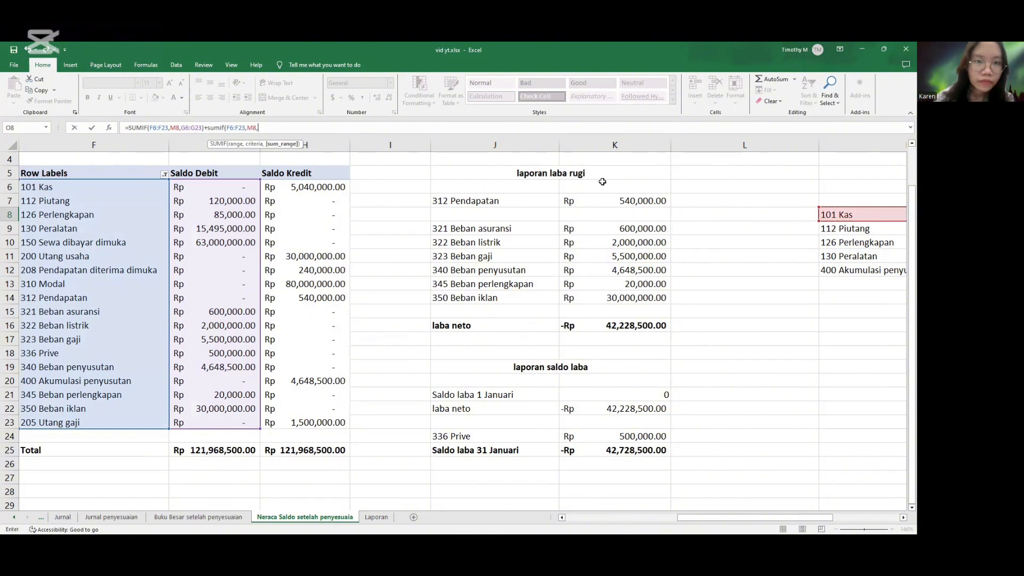
click(341, 186)
key(ctrl+shift+Down)
text())
key(Return)
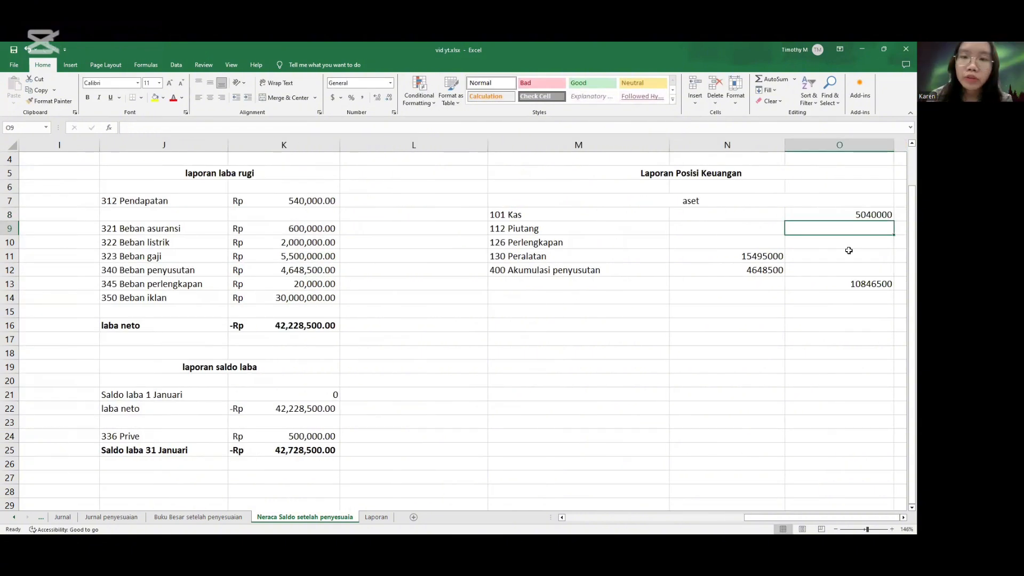
Begin the Piutang formula in O9 with a SUMIF over F6:F23, criterion M9 and debit range G6:G23.
text(=sumif()
scroll(480, 267, left, 4)
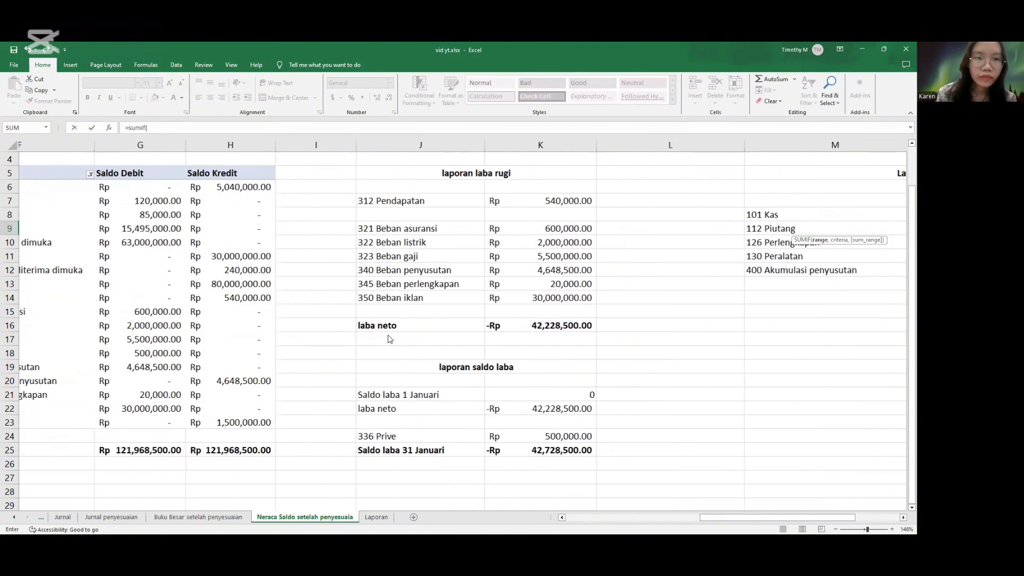
click(124, 189)
key(ctrl+shift+Down)
text(,)
click(853, 228)
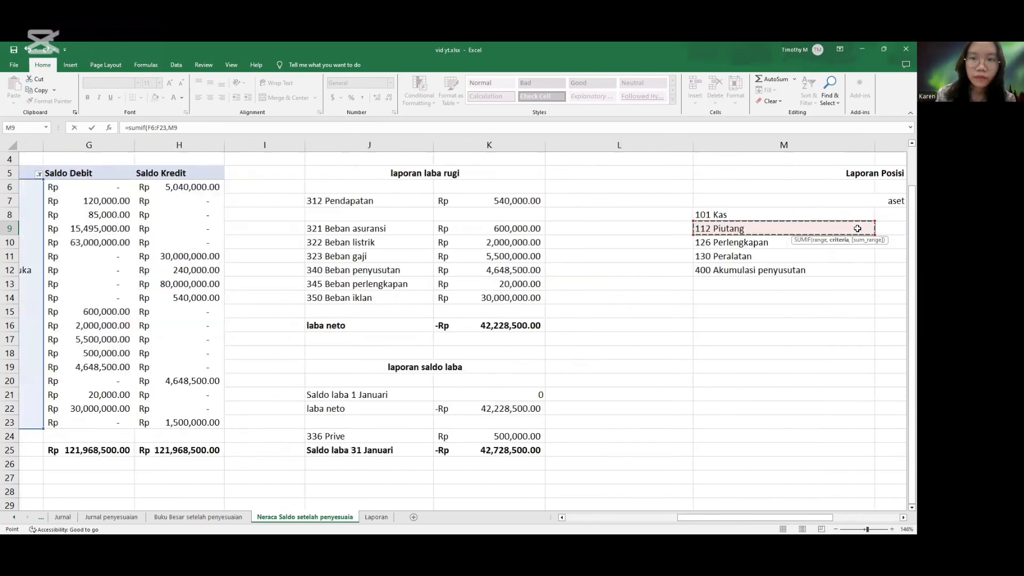
scroll(839, 225, left, 3)
scroll(839, 224, right, 1)
text(,)
click(214, 189)
key(ctrl+shift+Down)
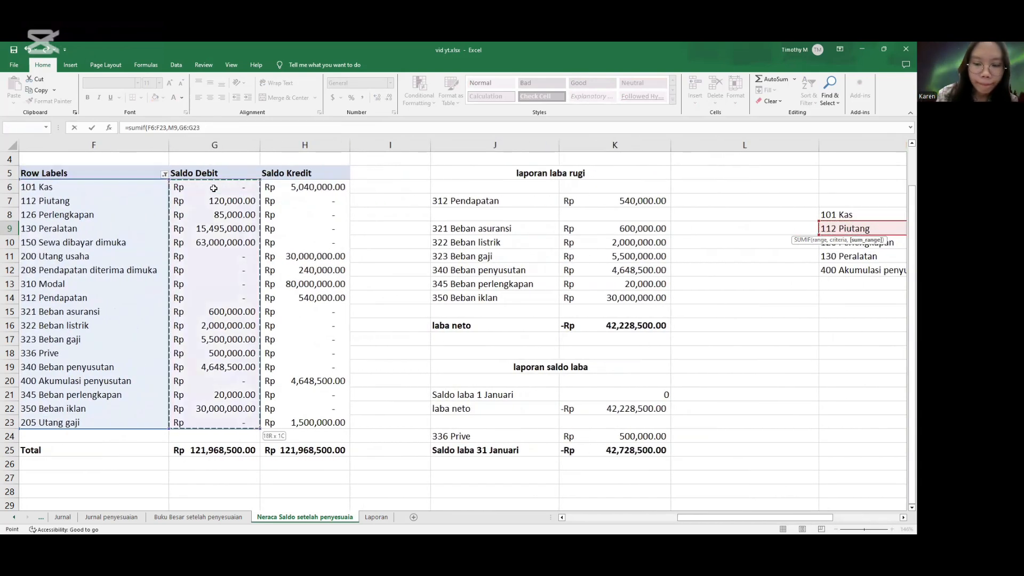
Complete the O9 formula by adding a SUMIF over F6:F23 with criterion M9 and the Saldo Kredit range H6:H23.
text()+sumif()
click(144, 187)
key(ctrl+shift+Down)
text(,)
click(853, 228)
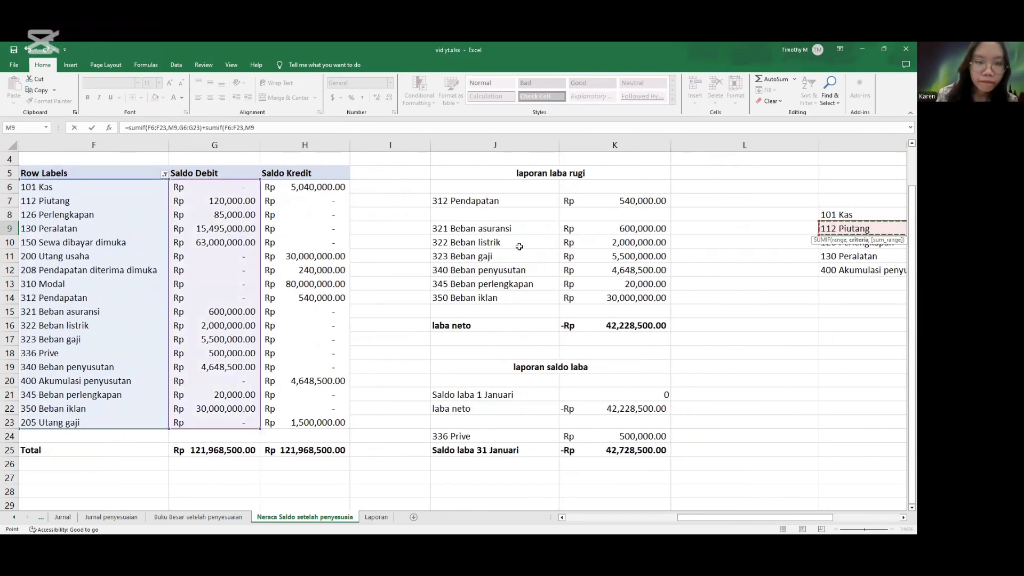
text(,)
click(313, 186)
key(Return)
Begin the Perlengkapan formula in O10 with a SUMIF over F6:F23, criterion M10 and debit range G6:G23.
text(=sumif()
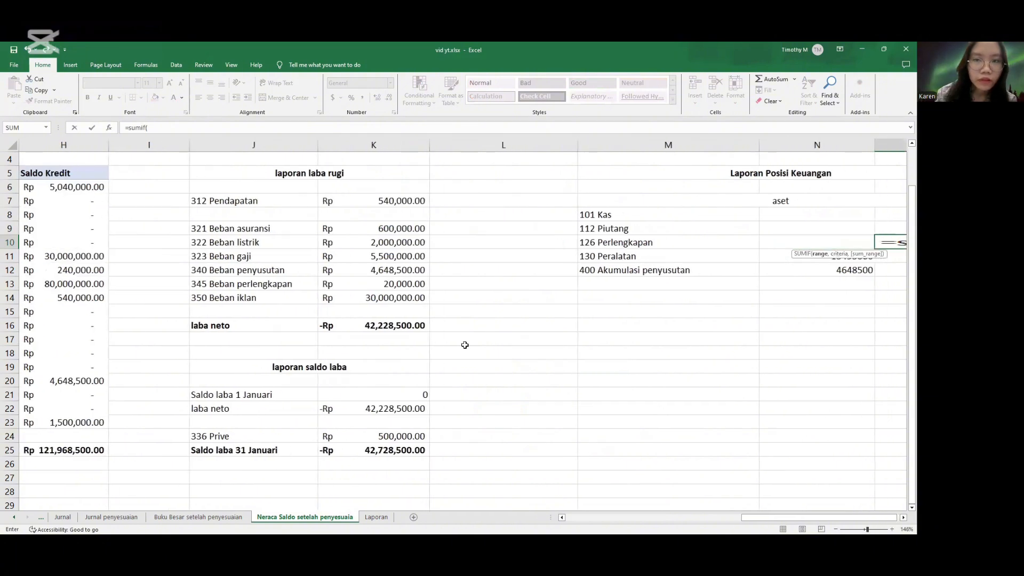
scroll(465, 345, left, 2)
click(144, 187)
key(ctrl+shift+Down)
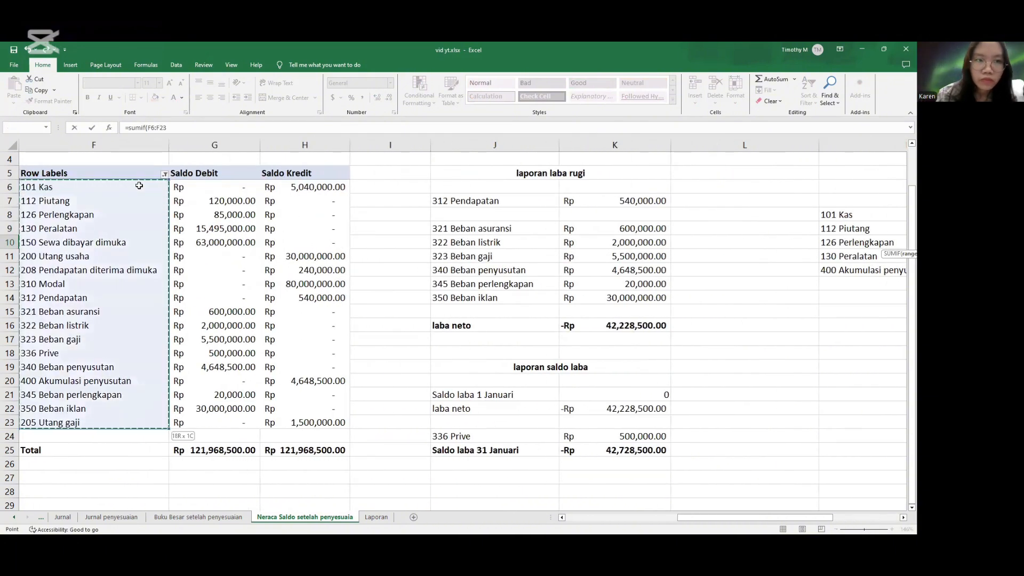
text(,)
click(831, 243)
text(,)
click(213, 187)
key(ctrl+shift+Down)
Complete the O10 formula by adding a SUMIF over F6:F23 with criterion M10 and credit range H6:H23.
text()+sumif()
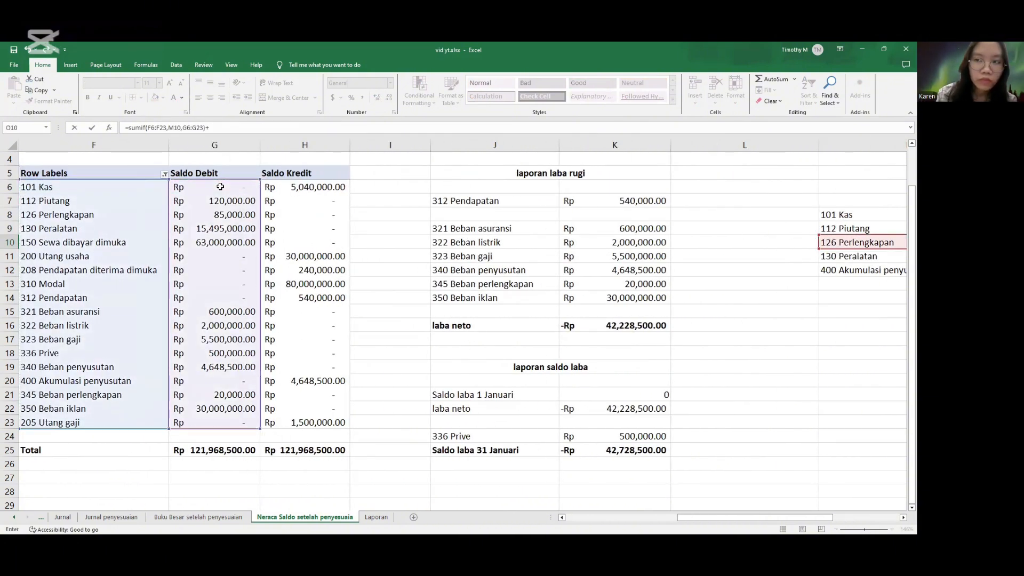
click(125, 186)
key(ctrl+shift+Down)
text(,)
click(841, 241)
text(,)
click(303, 187)
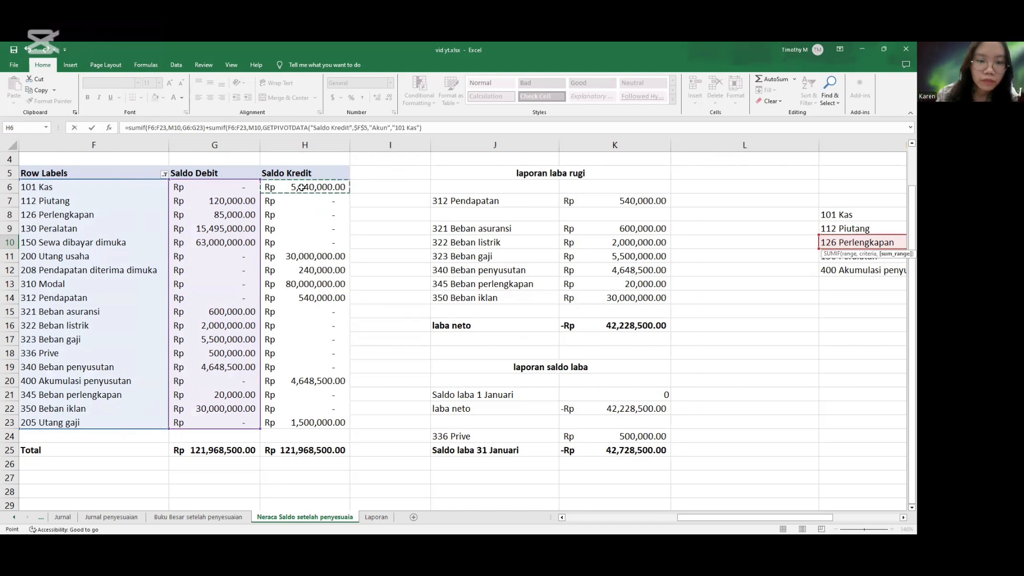
key(ctrl+shift+Down)
text())
Copy the label 150 Sewa dibayar dimuka from the trial balance into M14 of the asset section.
click(315, 284)
key(ctrl+c)
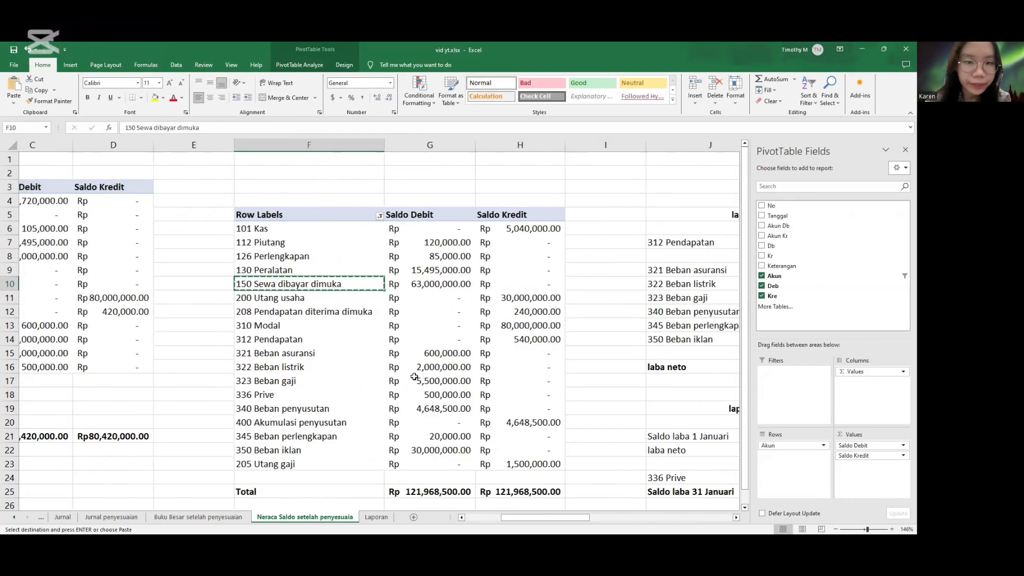
scroll(576, 369, right, 10)
click(384, 340)
key(ctrl+v)
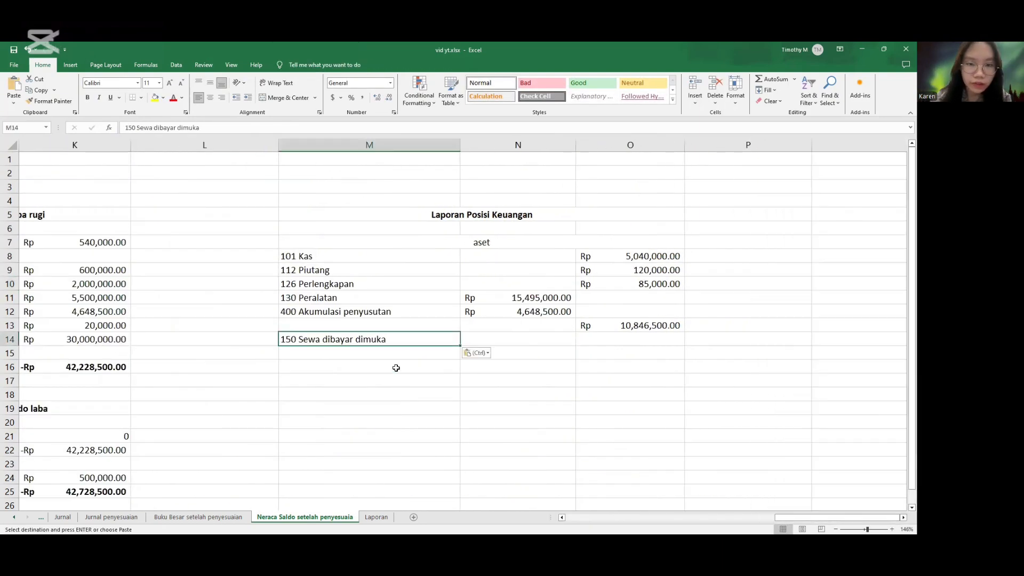
Begin the Sewa dibayar dimuka formula in O14 with a SUMIF over F6:F23, criterion M14 and debit range G6:G23.
scroll(398, 369, left, 3)
click(843, 343)
text(=sumif)
key(Tab)
scroll(450, 398, left, 3)
click(149, 229)
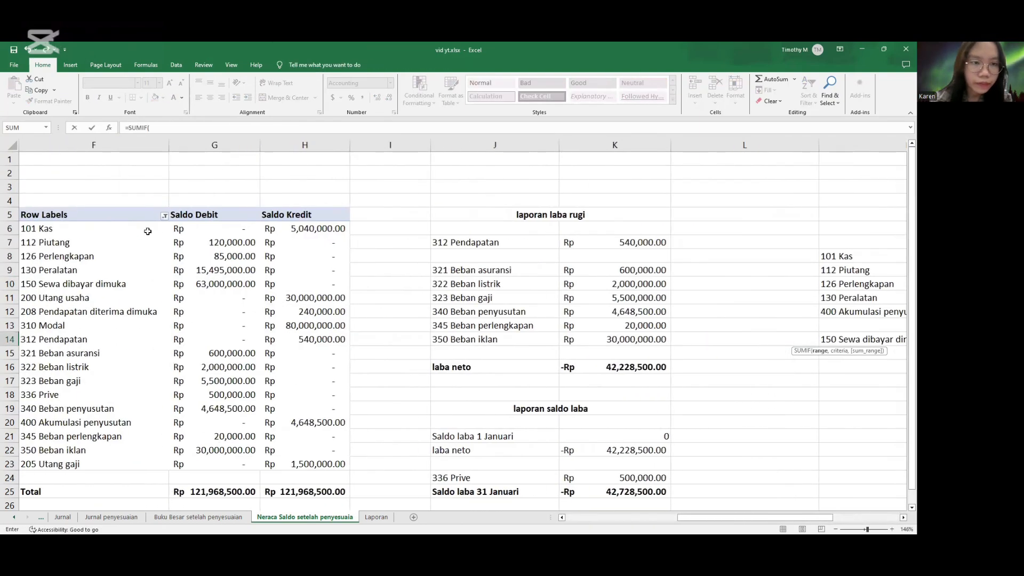
key(ctrl+shift+Down)
text(,)
click(843, 339)
text(,)
click(227, 228)
key(ctrl+shift+Down)
Complete the O14 formula by adding a SUMIF over F6:F23 with criterion M14 and credit range H6:H23.
text()+sumif()
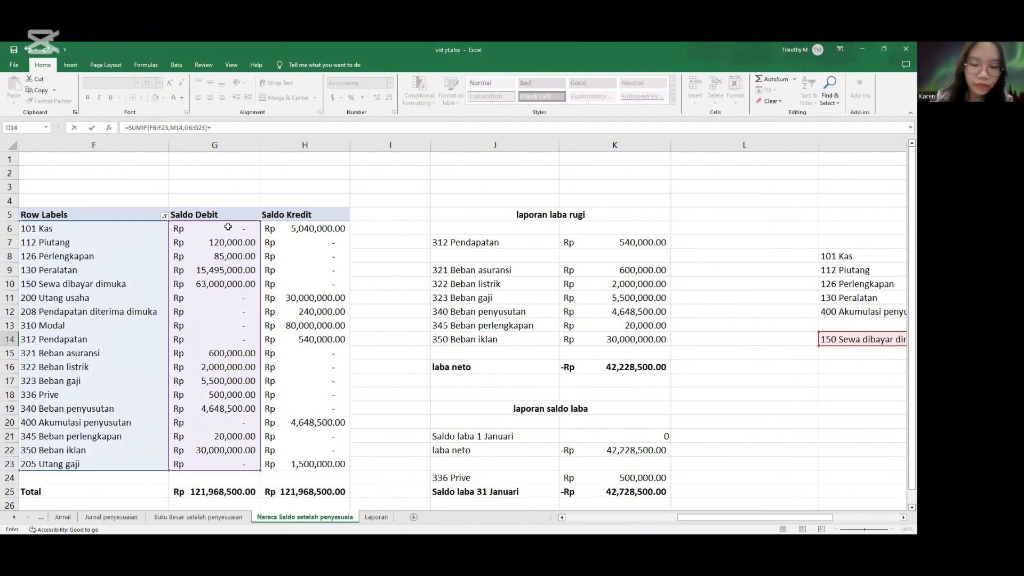
click(127, 229)
key(ctrl+shift+Down)
text(,)
text(,)
drag(337, 228, 332, 463)
key(Return)
Enter the label Total aset in M15 and make M15:O15 bold.
click(620, 355)
text(Total aset)
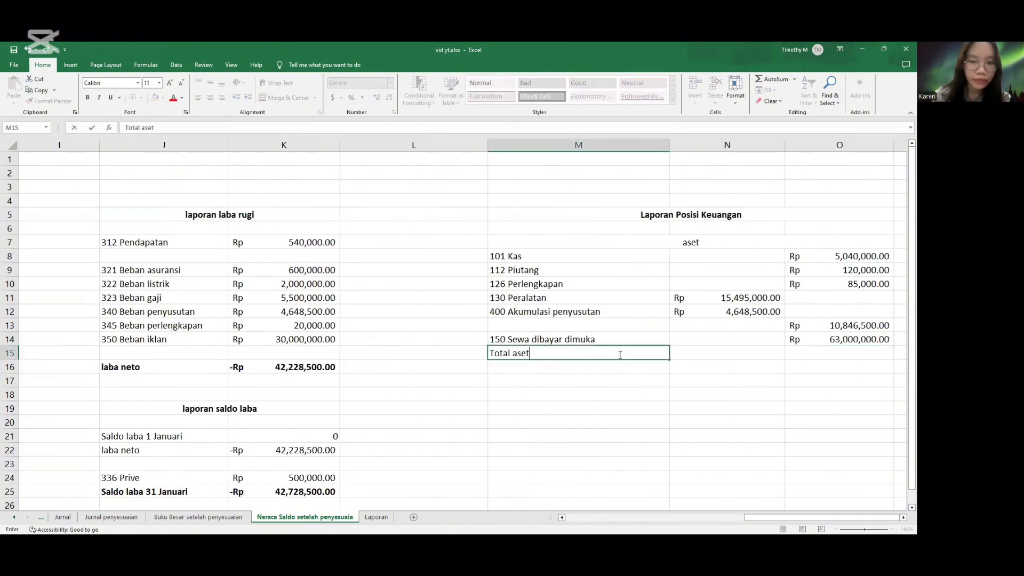
key(Return)
drag(620, 354, 832, 354)
click(87, 98)
Calculate the total assets in O15 with a SUM over O8:O14.
click(832, 357)
text(=sum()
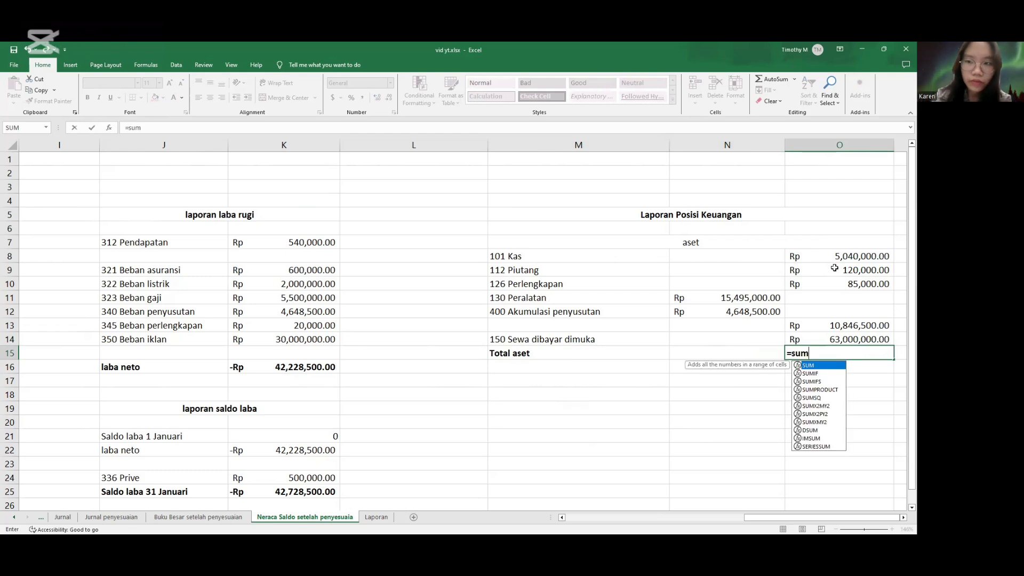
drag(836, 257, 836, 339)
text())
key(shift+Return)
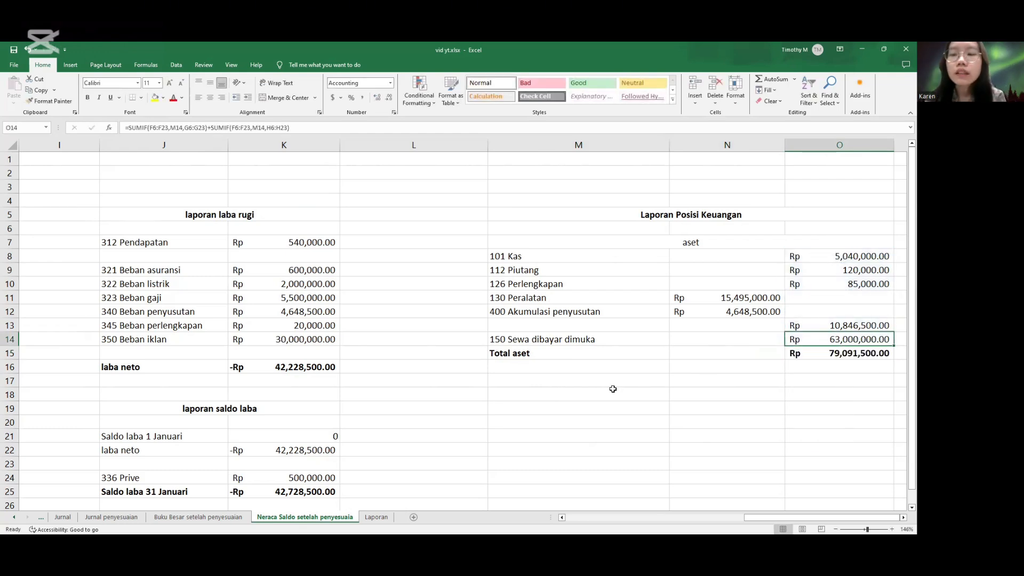
Copy the label 200 Utang usaha from the trial balance into M18 under the Liabilitas heading.
scroll(613, 389, down, 1)
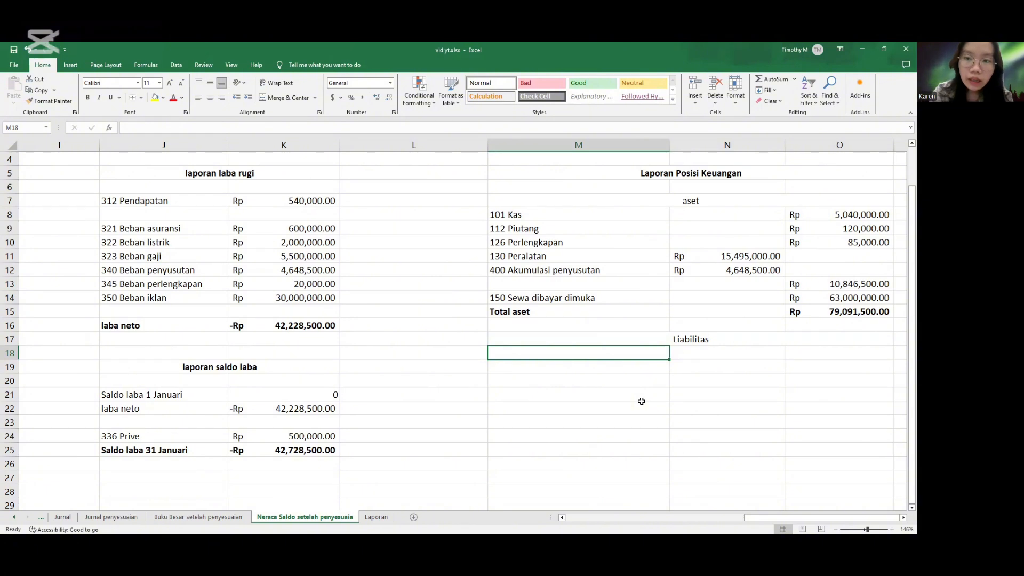
scroll(641, 401, down, 2)
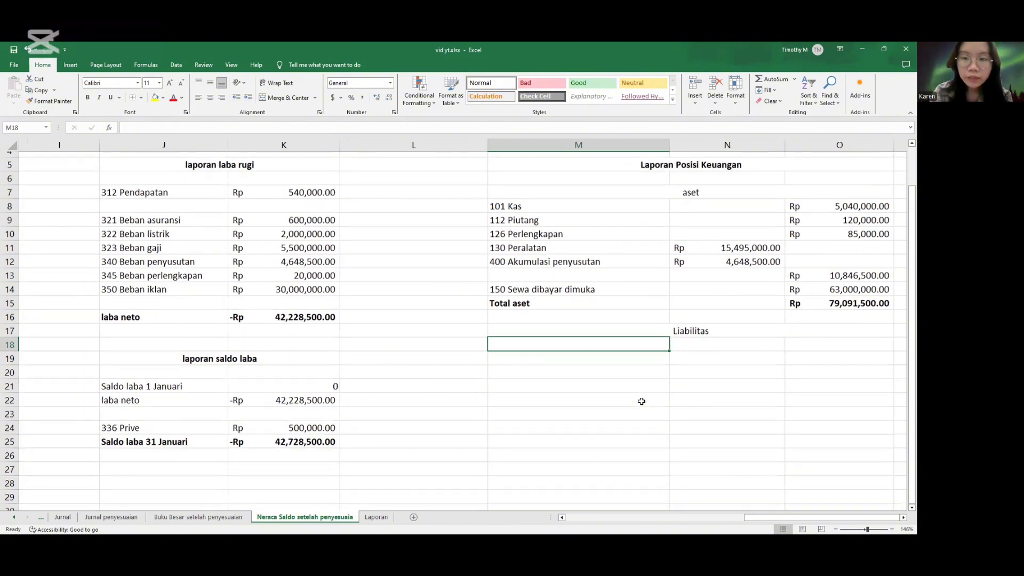
scroll(641, 402, left, 5)
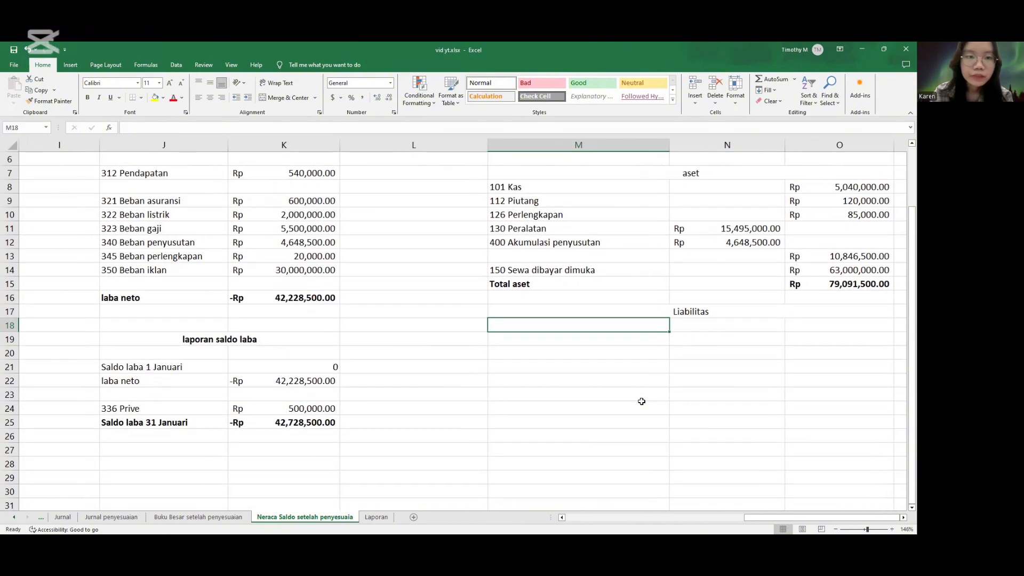
scroll(642, 402, left, 1)
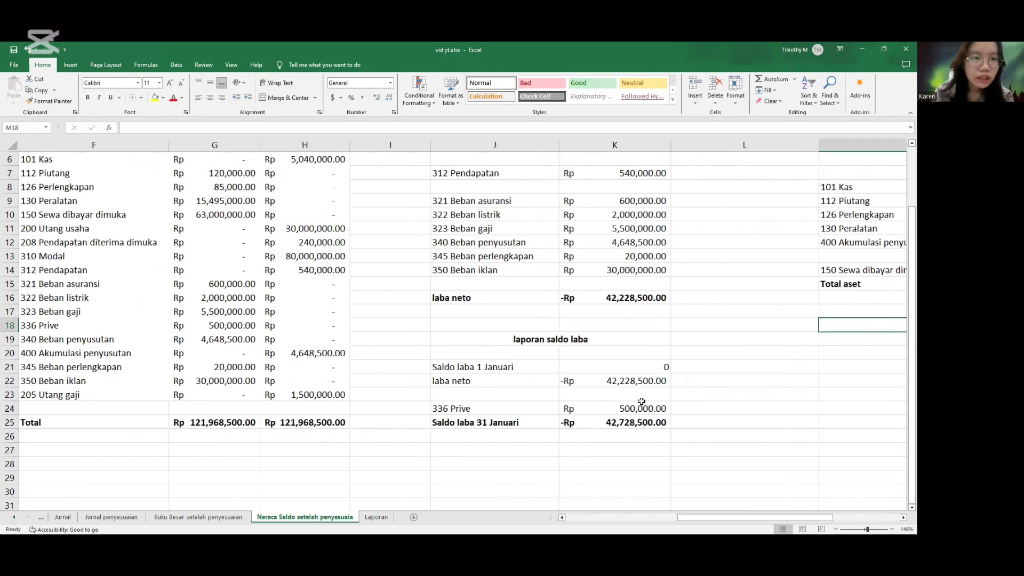
scroll(642, 401, up, 2)
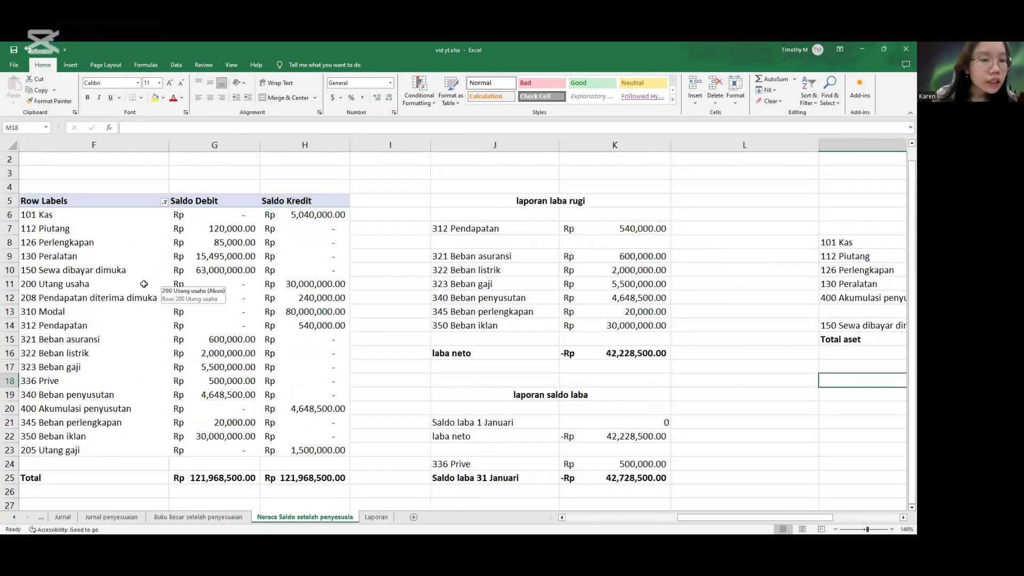
click(106, 285)
key(ctrl+c)
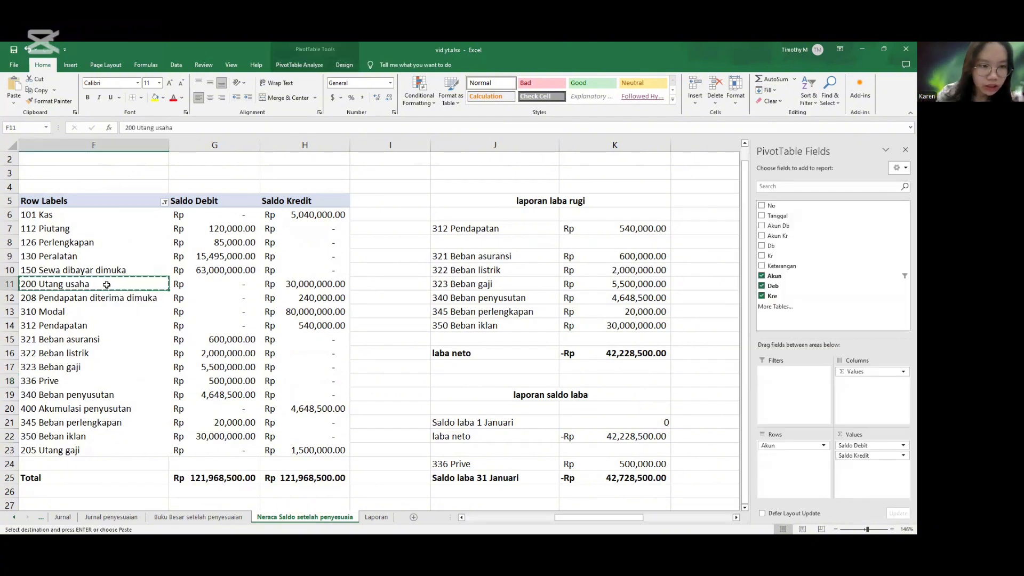
scroll(508, 385, right, 3)
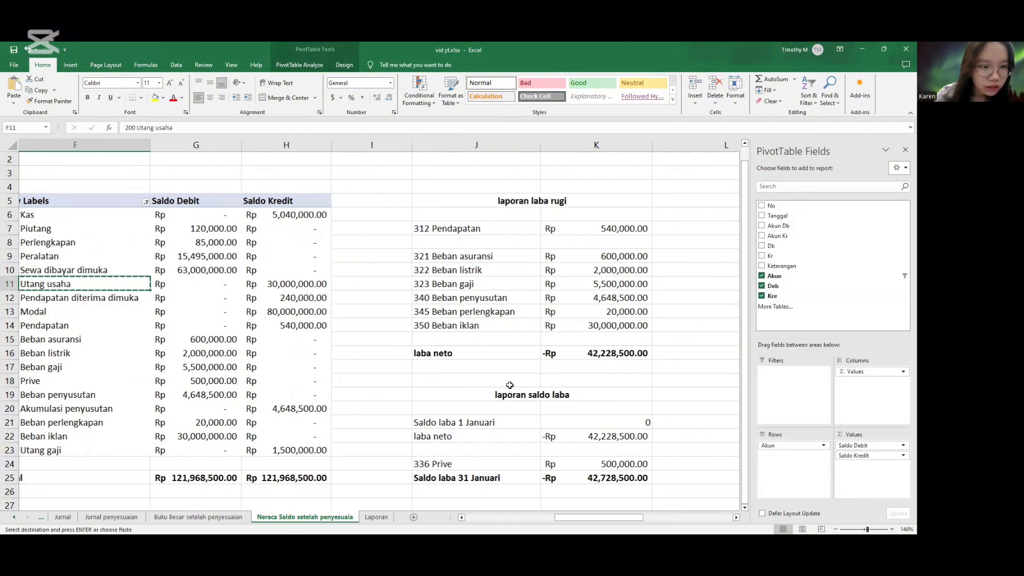
scroll(509, 386, right, 3)
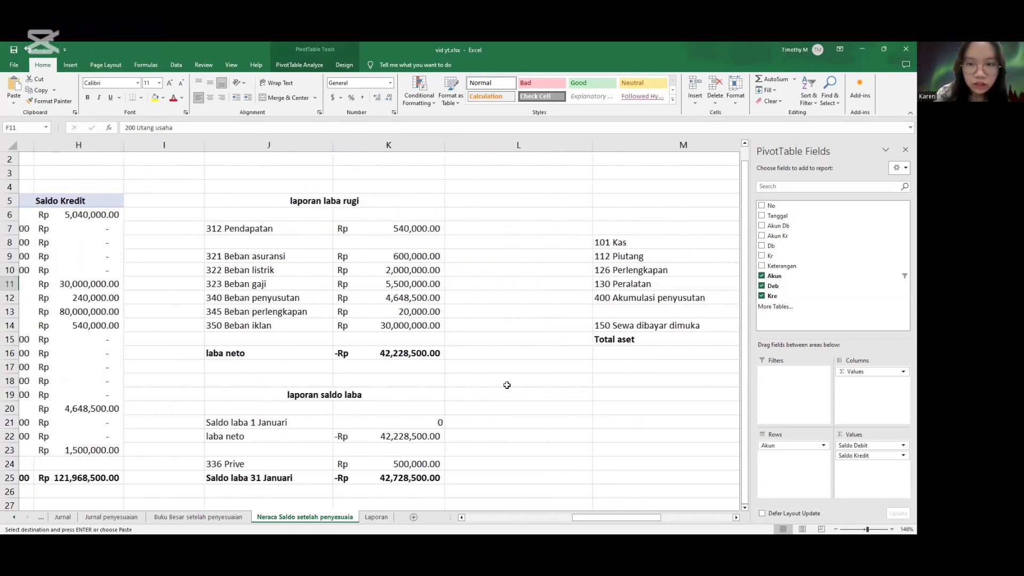
click(513, 382)
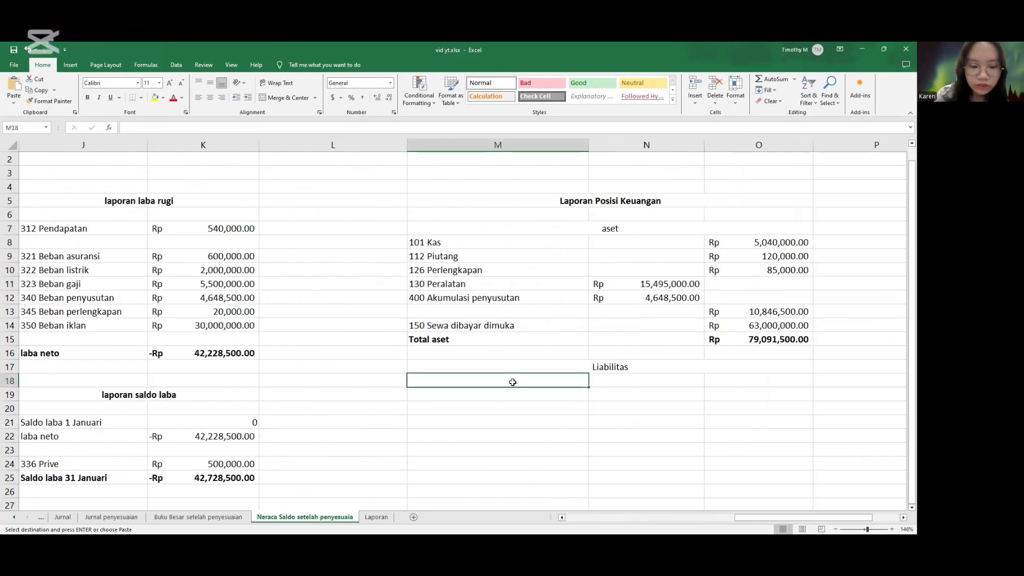
key(ctrl+v)
Copy the label 208 Pendapatan diterima dimuka from the trial balance into M19.
scroll(335, 385, left, 8)
scroll(335, 384, right, 4)
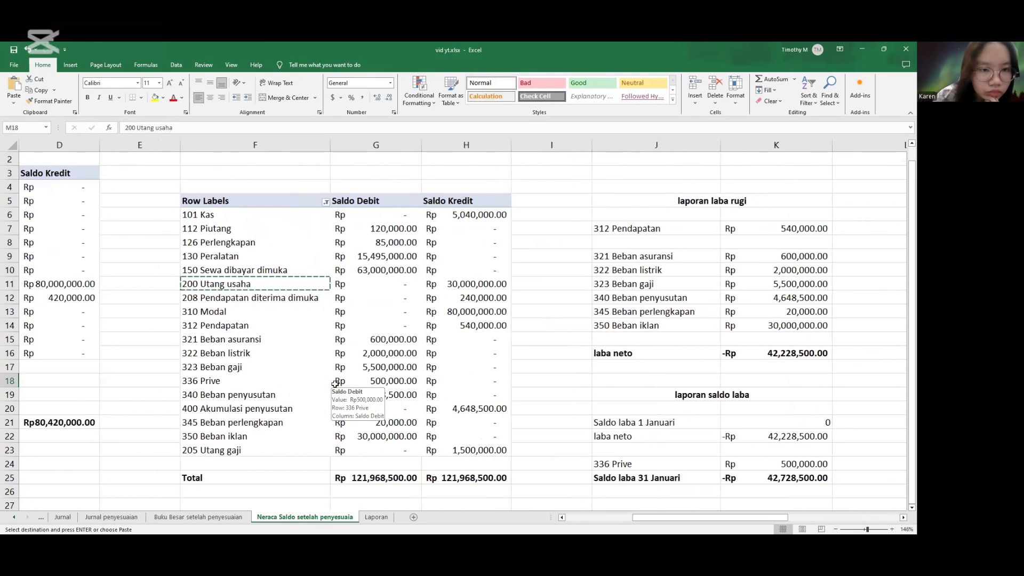
click(320, 298)
key(ctrl+c)
scroll(592, 353, right, 4)
scroll(592, 353, right, 2)
click(614, 395)
key(ctrl+v)
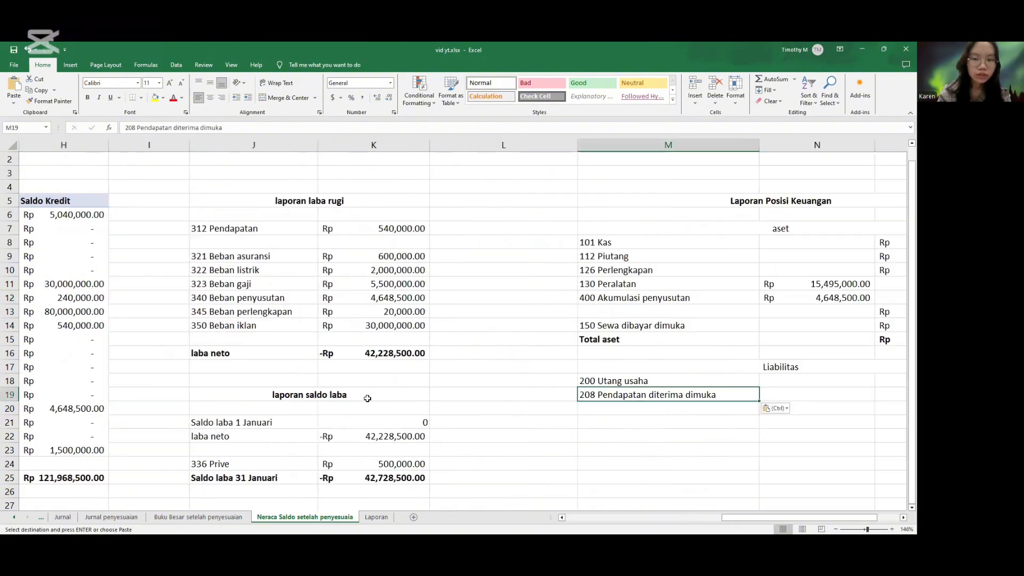
Copy the label 205 Utang gaji from the trial balance into M20.
scroll(366, 395, left, 4)
click(177, 451)
key(ctrl+c)
scroll(527, 405, right, 4)
click(527, 404)
key(ctrl+v)
scroll(642, 432, right, 2)
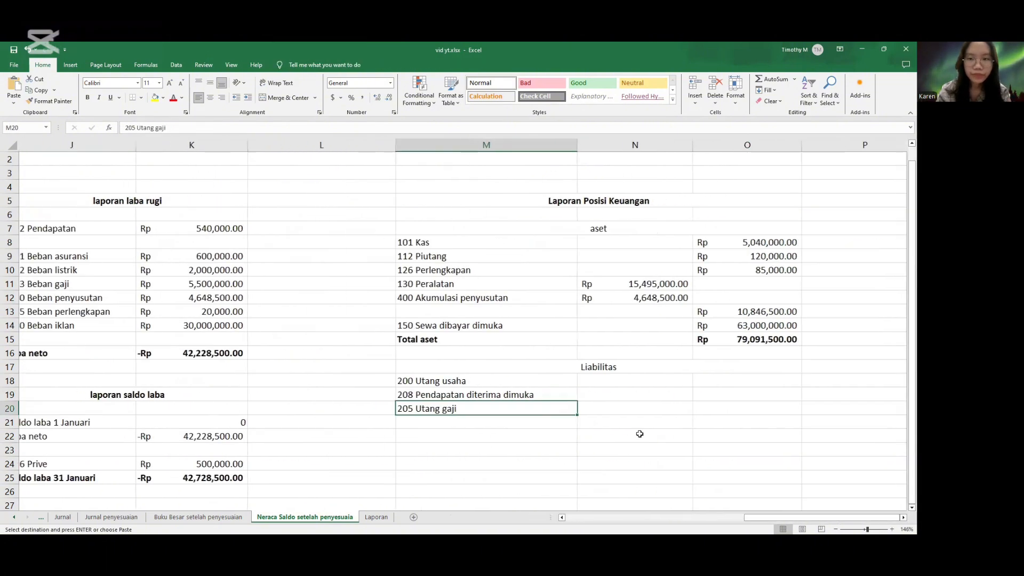
Begin the Utang usaha formula in O18 with a SUMIF over F6:F23, criterion M18 and debit range G6:G23.
scroll(734, 379, left, 1)
click(735, 378)
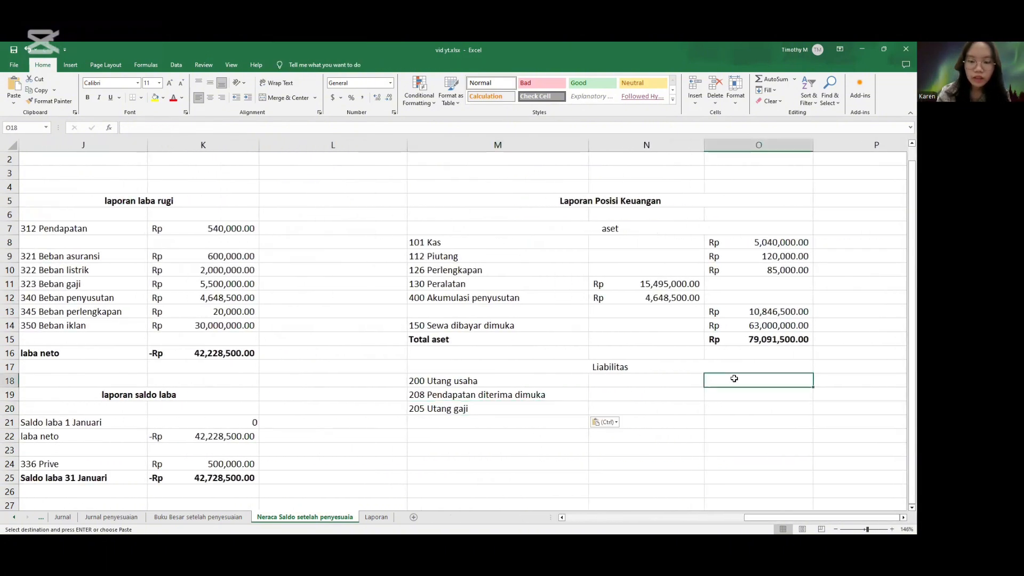
text(=)
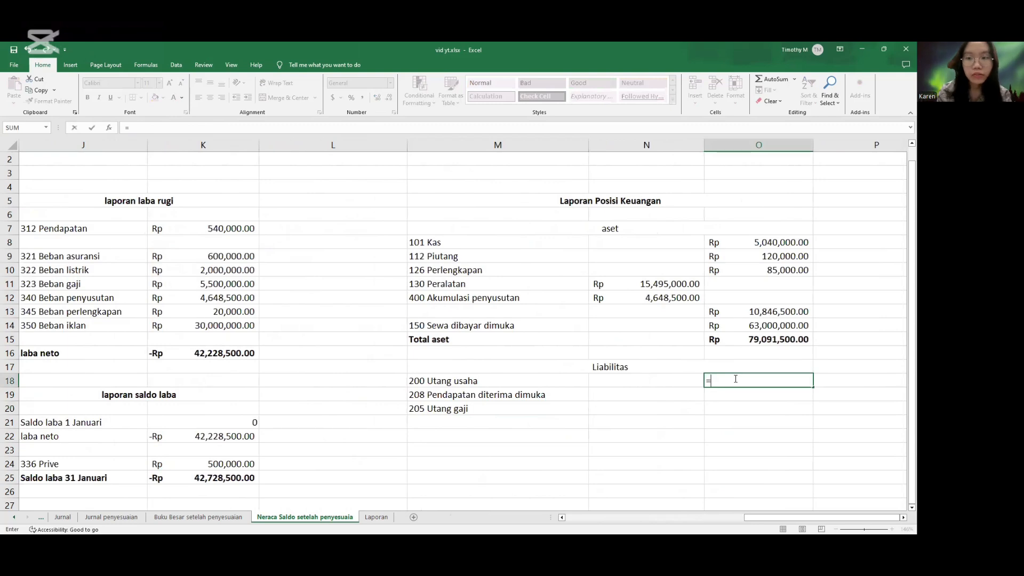
text(sumif)
double_click(730, 395)
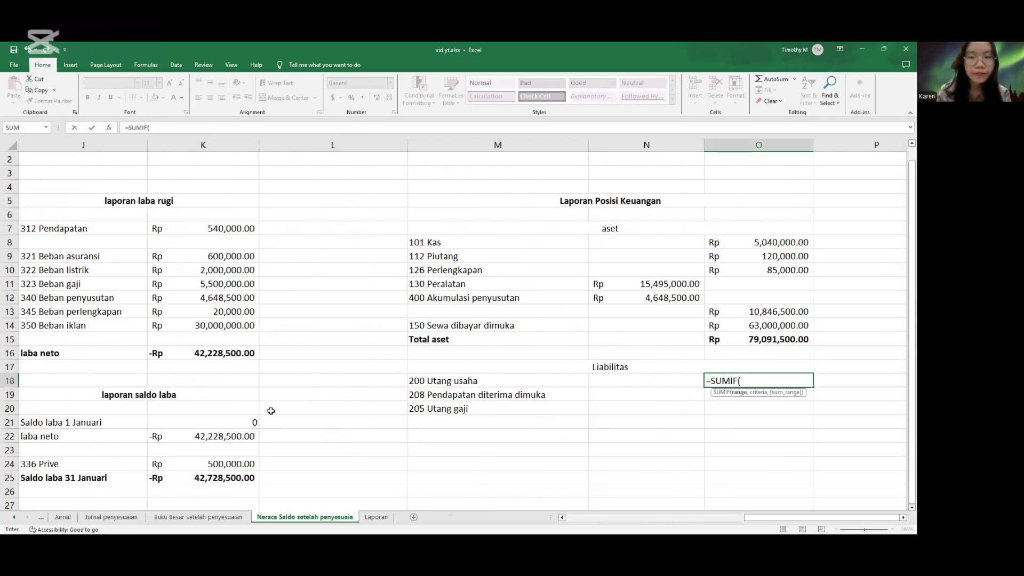
scroll(270, 411, left, 4)
click(72, 215)
key(ctrl+shift+Down)
text(,)
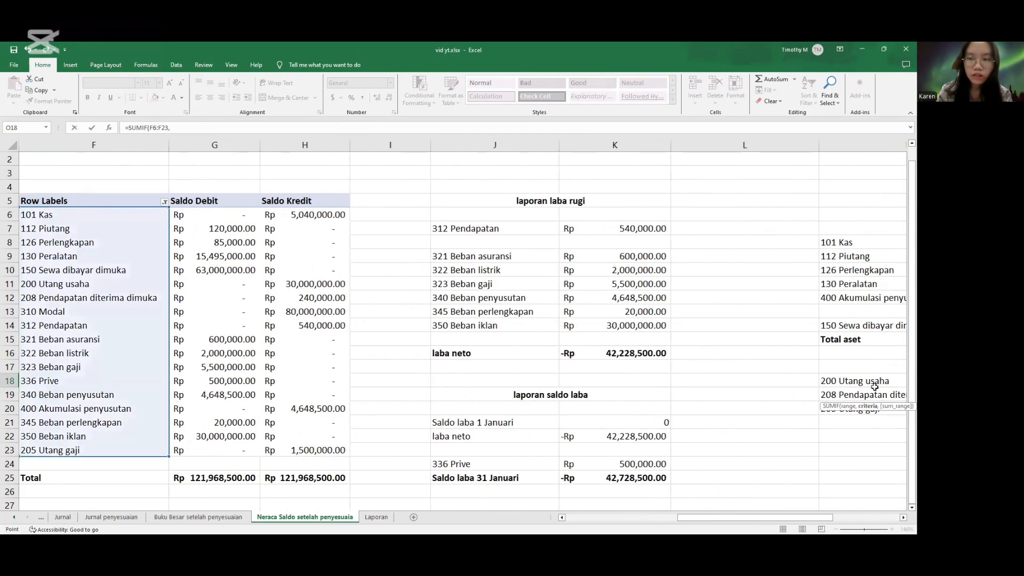
click(874, 385)
text(,)
click(211, 213)
key(ctrl+shift+Down)
Complete the O18 formula by adding a SUMIF over F6:F23 with criterion M18 and credit range H6:H23.
text()+sumif()
click(153, 212)
key(ctrl+shift+Down)
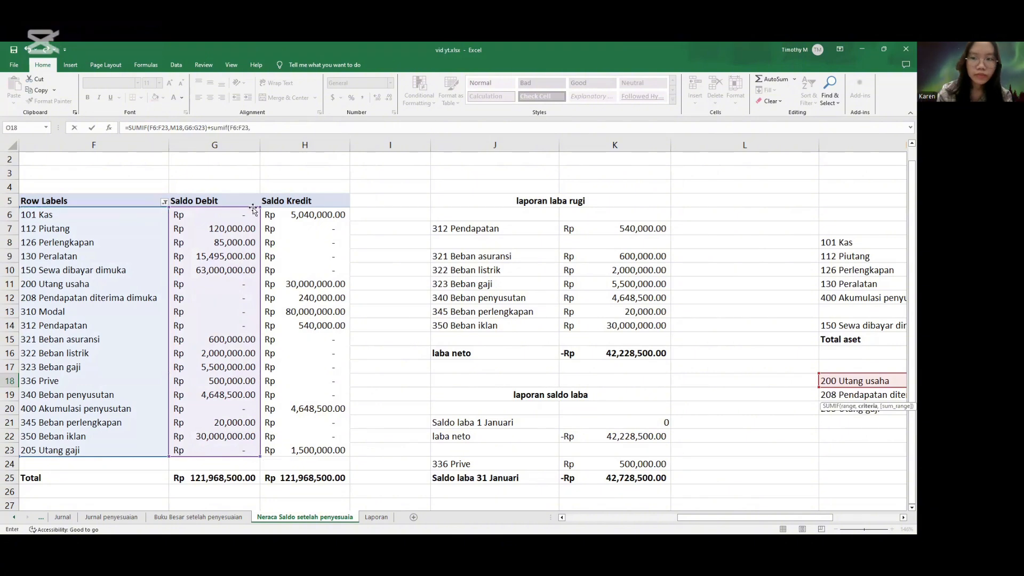
text(,)
click(881, 382)
text(,)
click(309, 211)
key(ctrl+shift+Down)
key(Return)
Begin the Pendapatan diterima dimuka formula in O19 with a SUMIF over F6:F23, criterion M19 and debit range G6:G23.
text(=sumif()
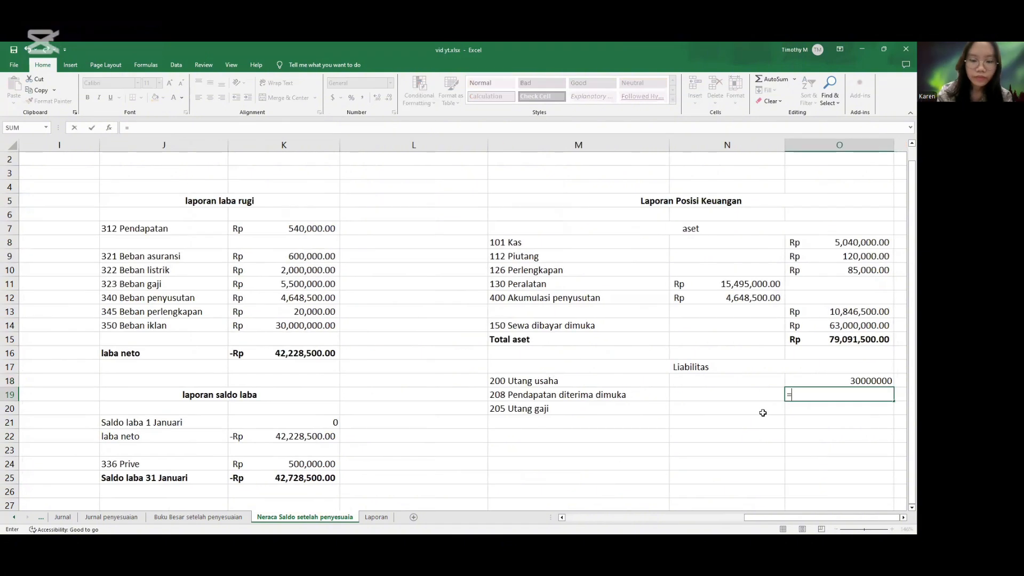
scroll(223, 407, left, 3)
click(120, 216)
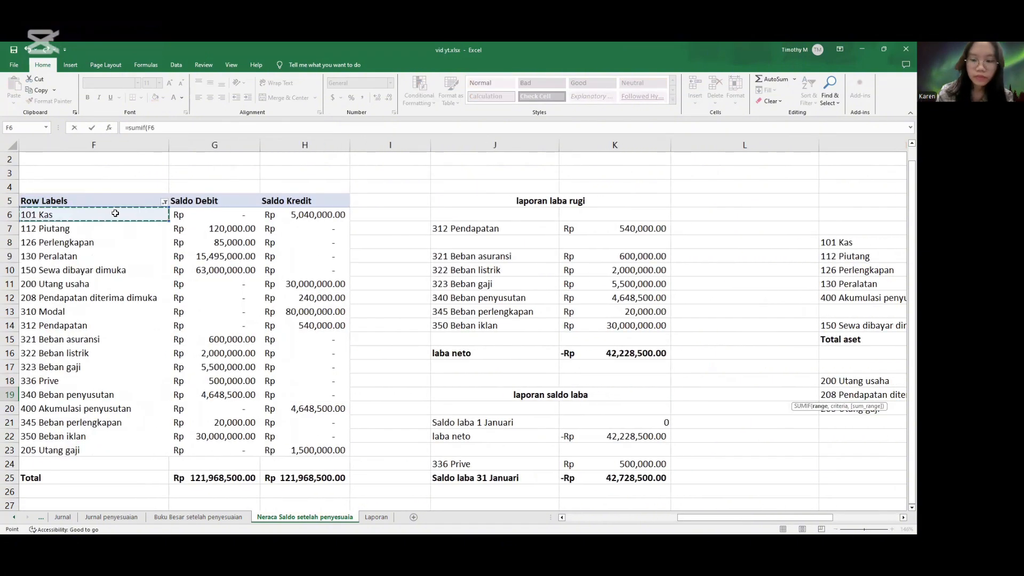
key(ctrl+shift+Down)
text(,)
click(837, 395)
text(,)
click(229, 213)
key(ctrl+shift+Down)
Complete the O19 formula by adding a SUMIF over F6:F23 with criterion M19 and credit range H6:H23.
text()+sumif()
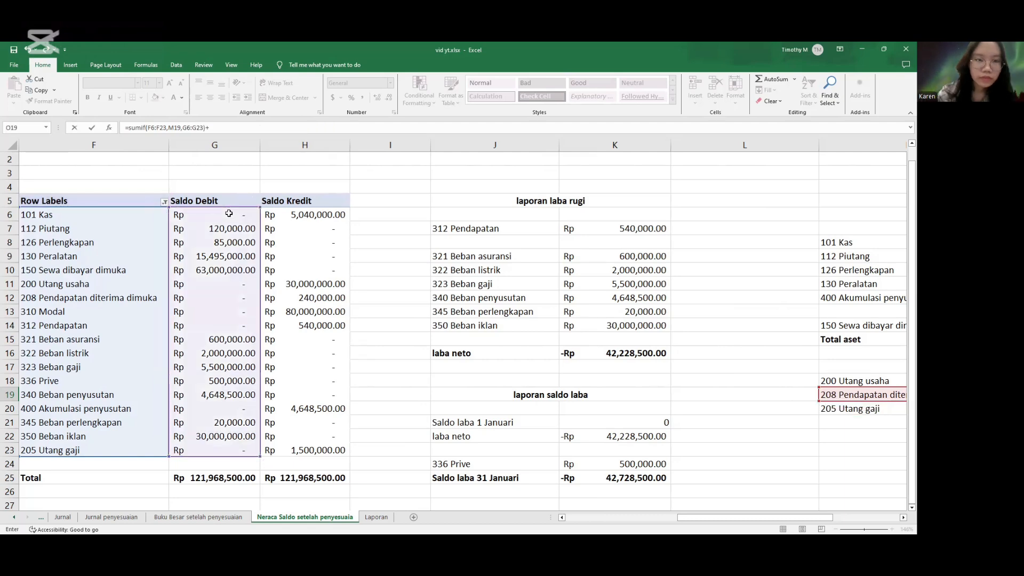
click(129, 215)
key(ctrl+shift+Down)
text(,)
click(854, 395)
text(,)
click(344, 215)
key(ctrl+shift+Down)
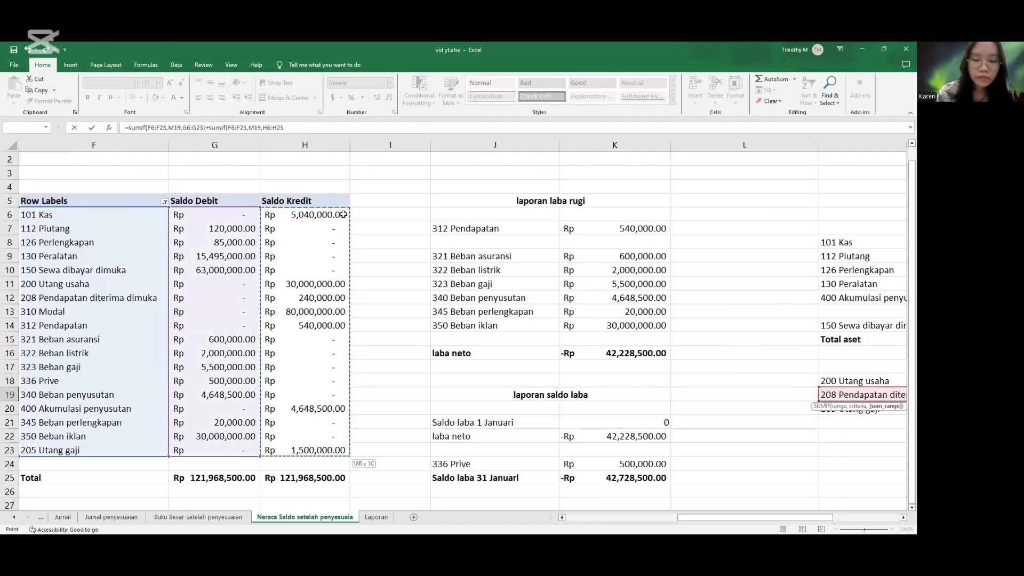
text())
key(Return)
Begin the Utang gaji formula in O20 with a SUMIF over F6:F23, criterion M20 and debit range G6:G23.
text(=sumif)
scroll(758, 443, left, 3)
text(()
click(137, 213)
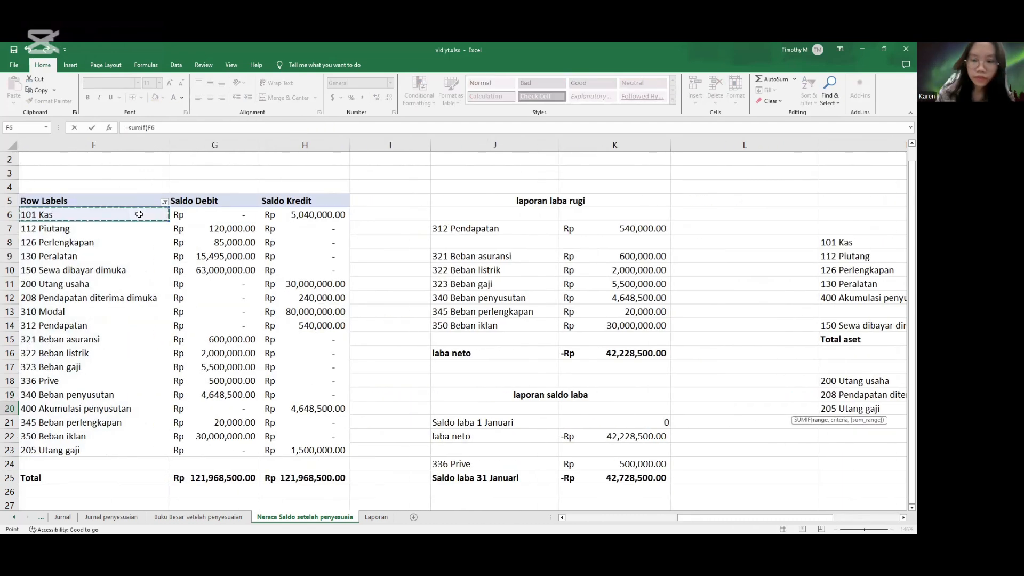
key(ctrl+shift+Down)
text(,)
click(854, 409)
text(,)
click(225, 213)
key(ctrl+shift+Down)
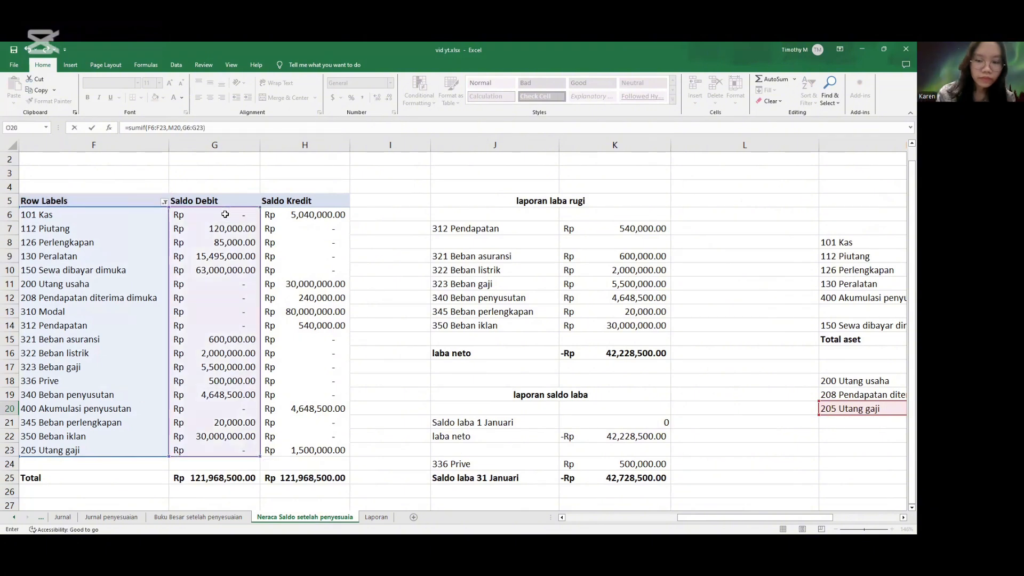
Complete the O20 formula by adding a SUMIF over F6:F23 with criterion M20 and credit range H6:H23.
text()+sumif()
click(139, 214)
key(ctrl+shift+Down)
text(,)
click(878, 408)
text(,)
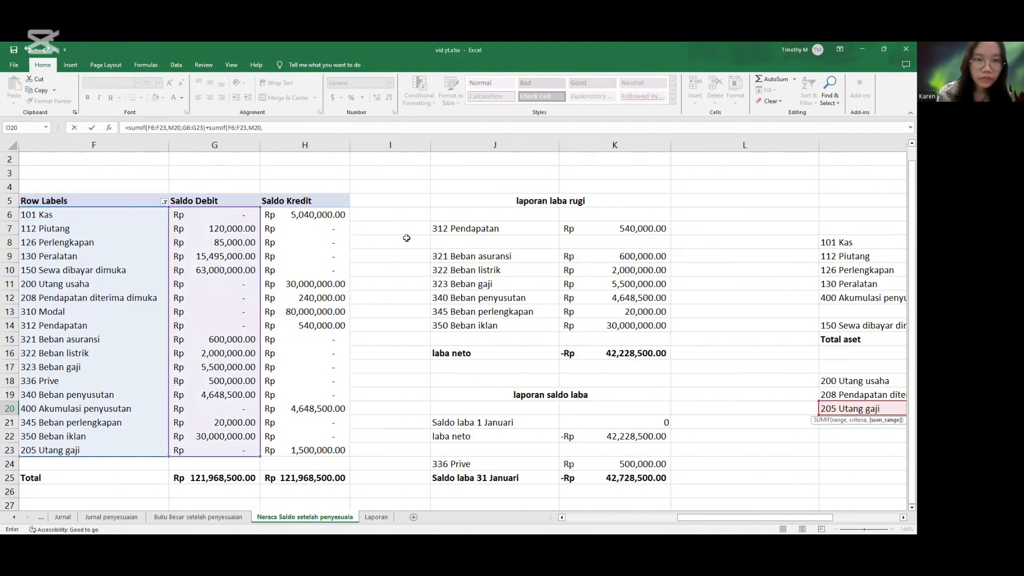
click(309, 214)
key(ctrl+shift+Down)
text())
key(Return)
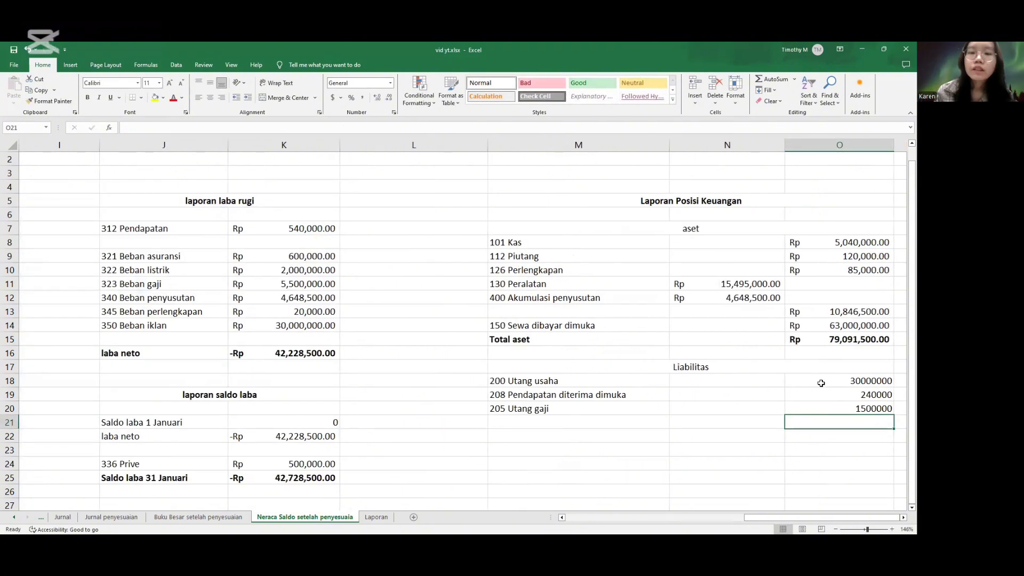
Enter the label Total liabilitas in M21, below the 205 Utang gaji row.
click(542, 422)
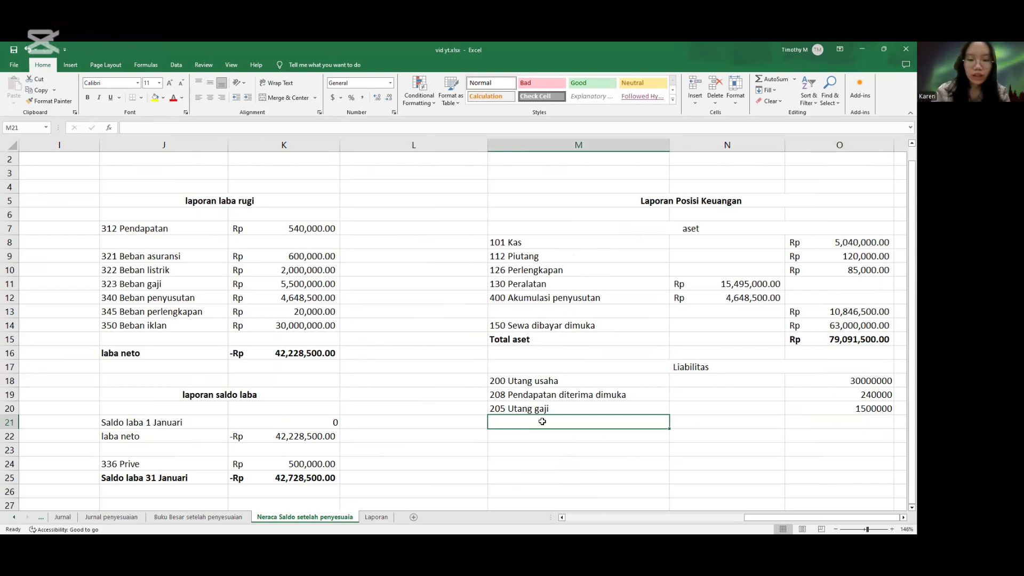
text(TOta)
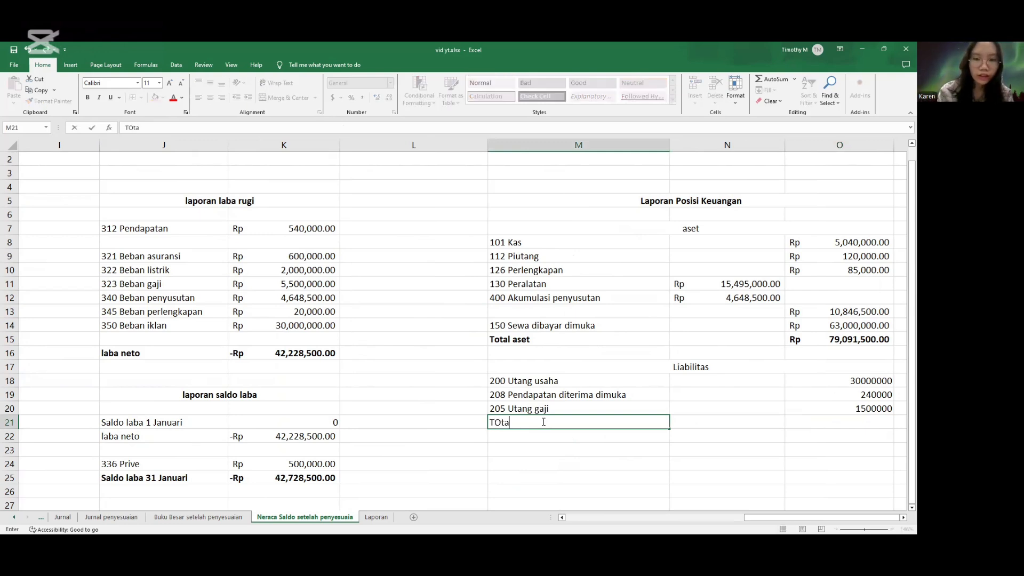
key(BackSpace)
key(BackSpace)
key(BackSpace)
text(o)
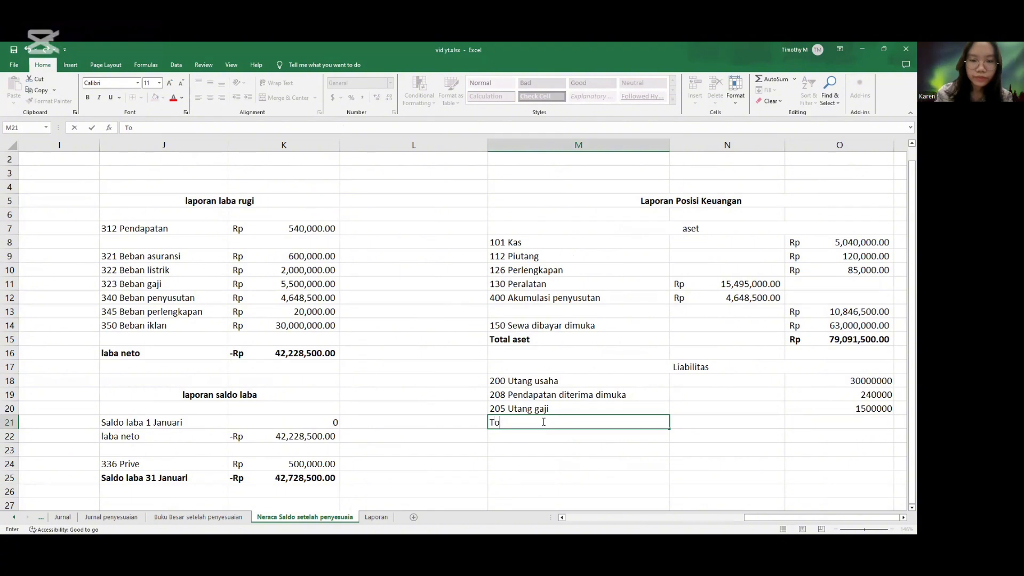
text(tal liabili)
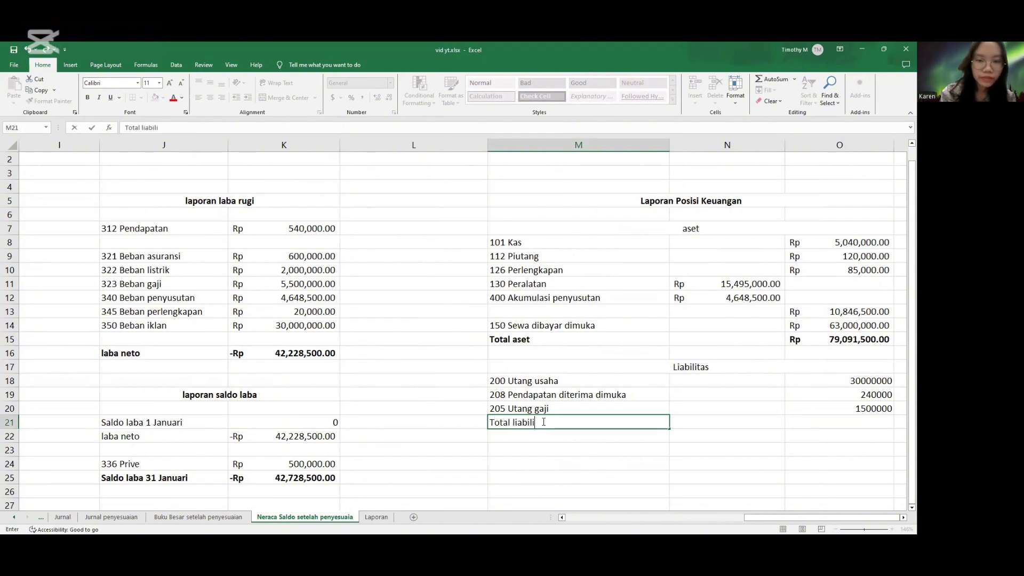
text(tas)
Sum the liabilities O18:O20 in O21 and apply the Rp accounting format to O18:O21.
key(Tab)
key(Tab)
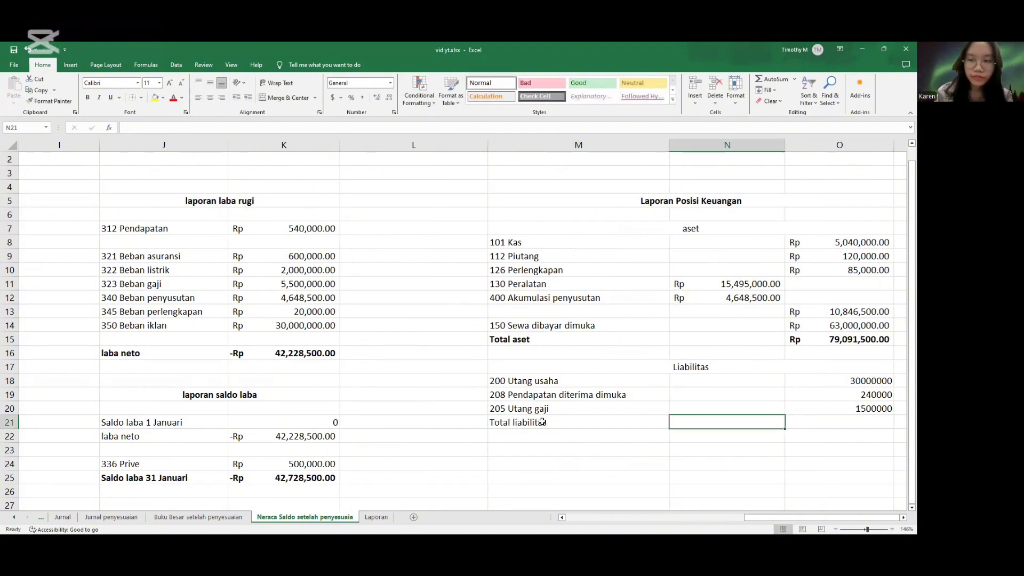
text(=)
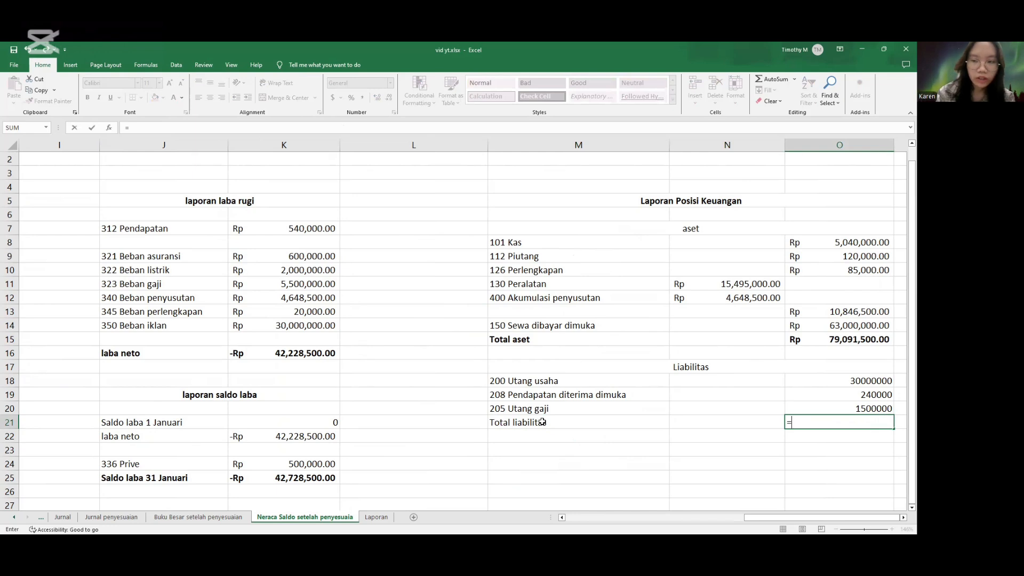
text(sum)
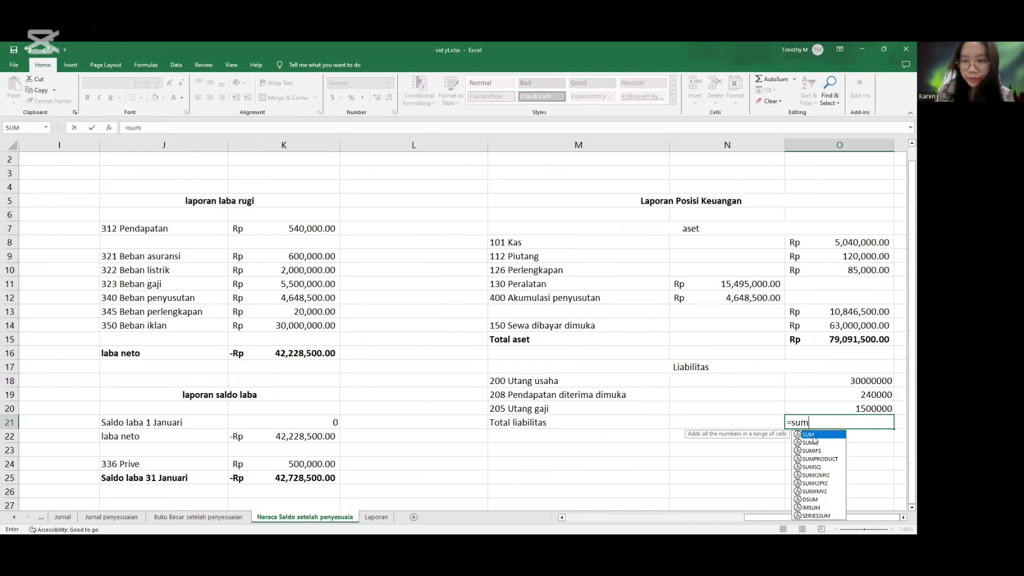
key(Tab)
drag(870, 381, 845, 421)
key(Return)
click(342, 97)
click(363, 120)
Make the Total liabilitas row M21:O21 bold.
click(565, 422)
key(shift+Right)
key(shift+Right)
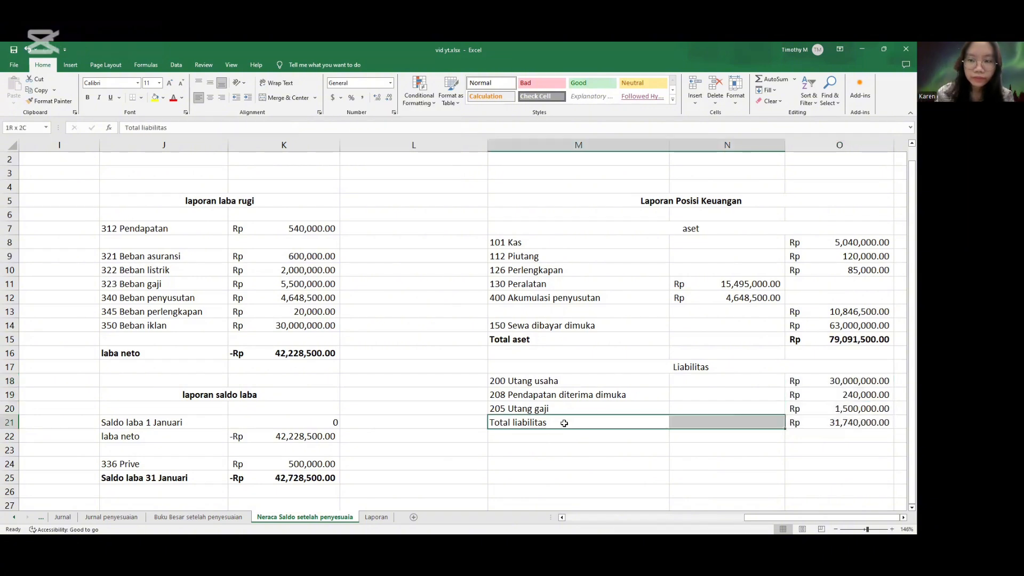
key(ctrl+b)
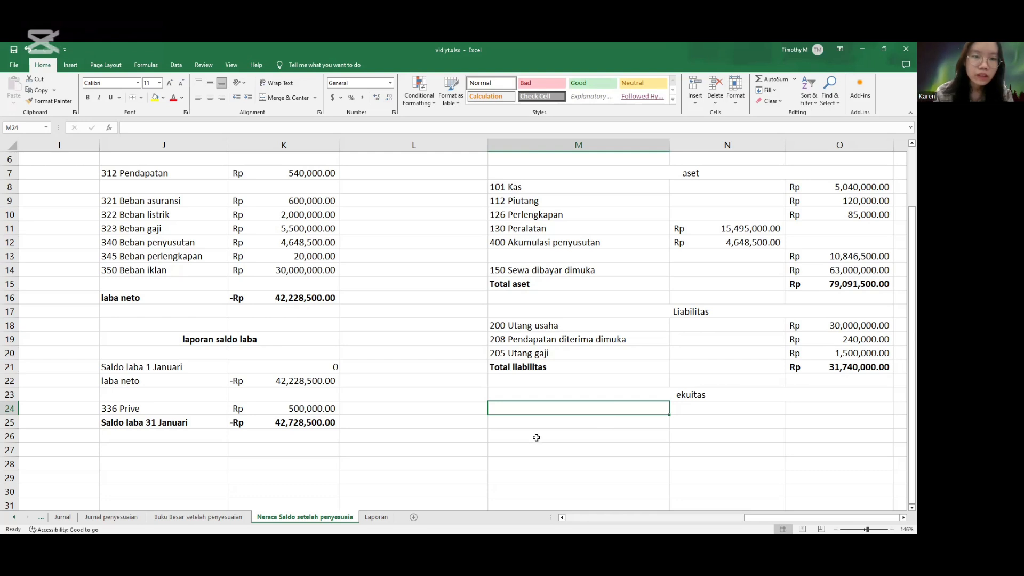
Enter the label Laba in M24 under ekuitas and link O24 to the Saldo laba 31 Januari amount in K25.
scroll(537, 437, left, 3)
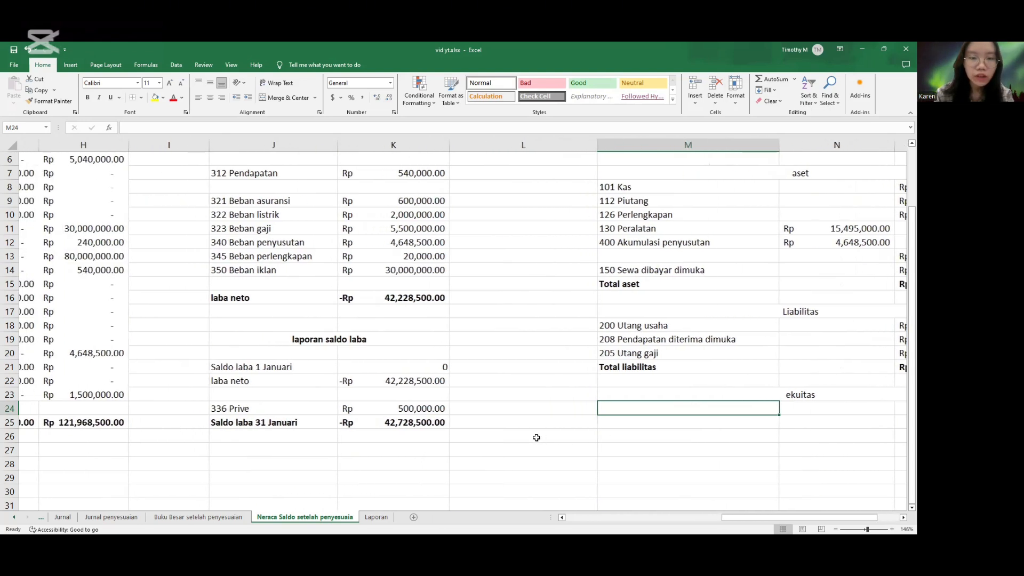
scroll(454, 451, right, 1)
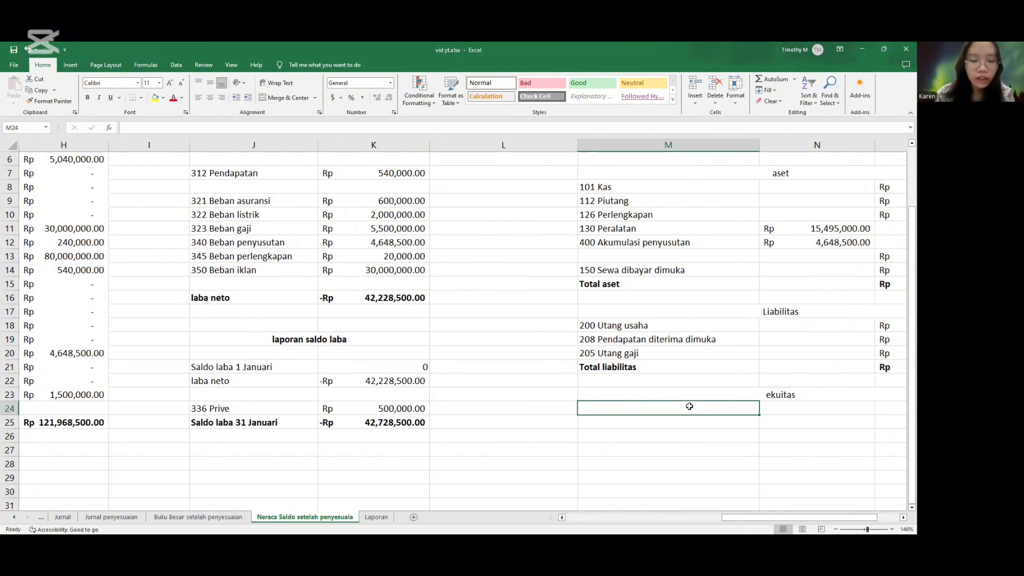
text(Laba)
key(Tab)
key(Tab)
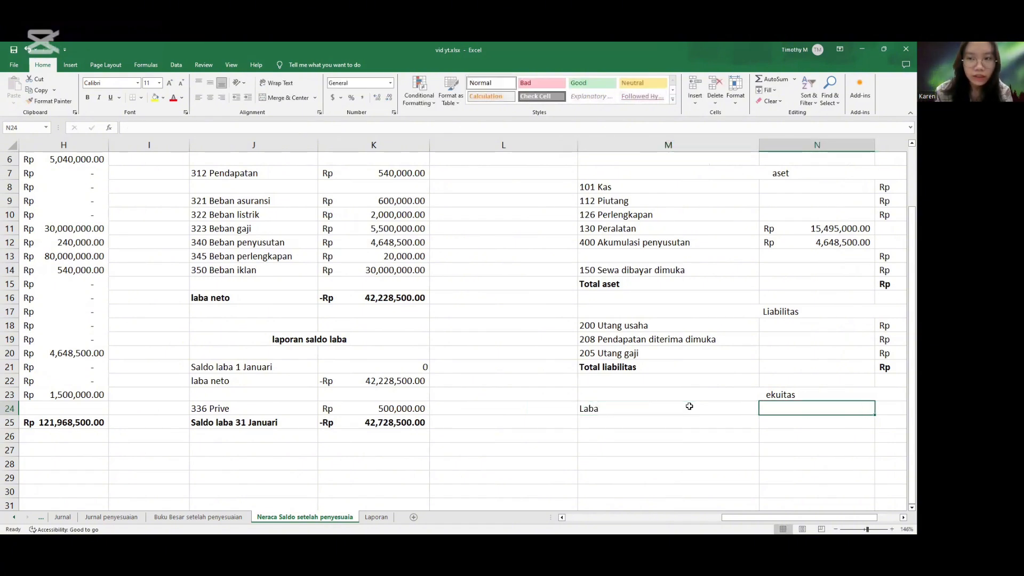
text(=)
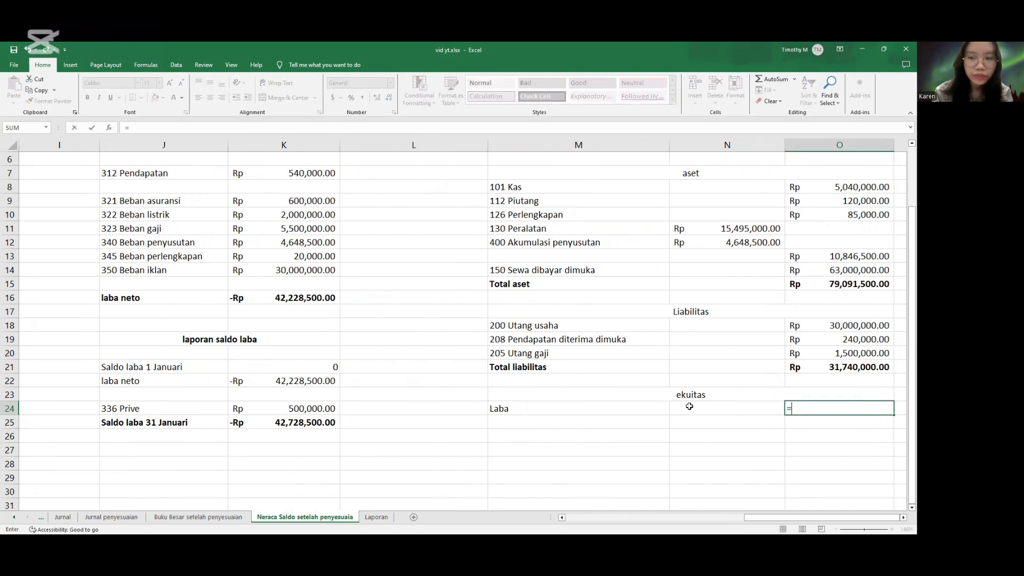
click(319, 422)
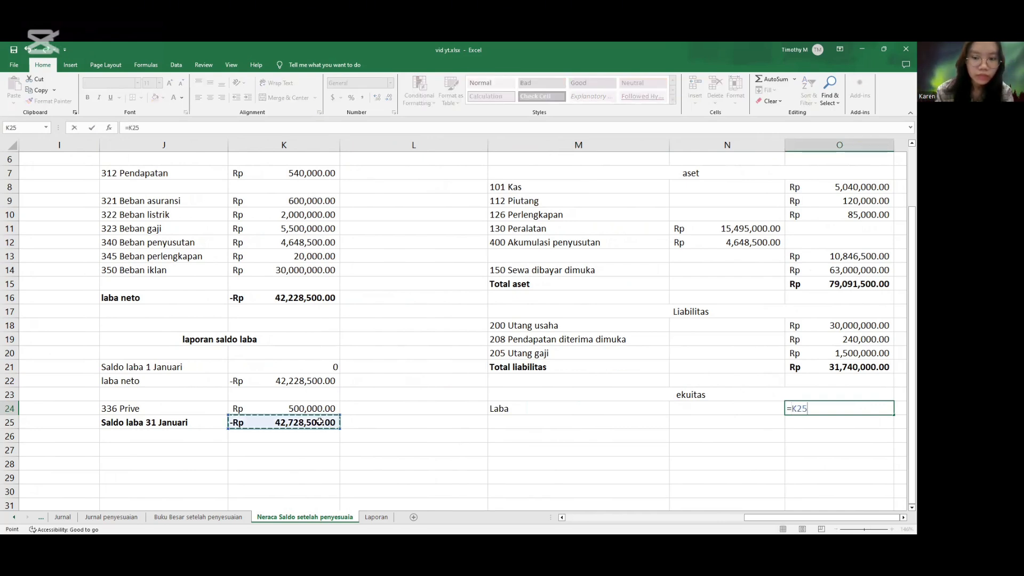
key(Return)
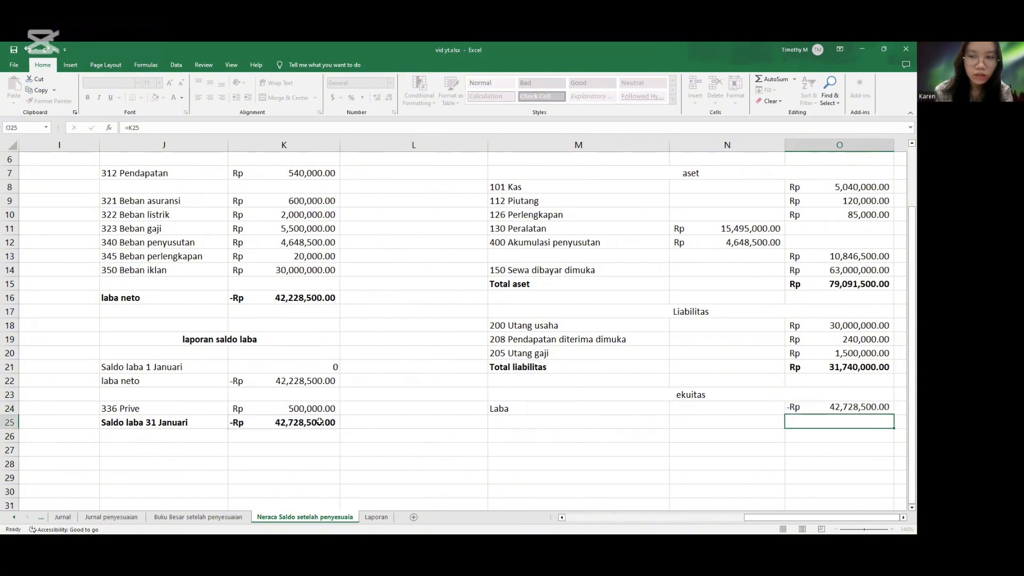
Enter the label Total ekuitas in M25 and set O25 equal to the Laba amount in O24.
key(Left)
key(Left)
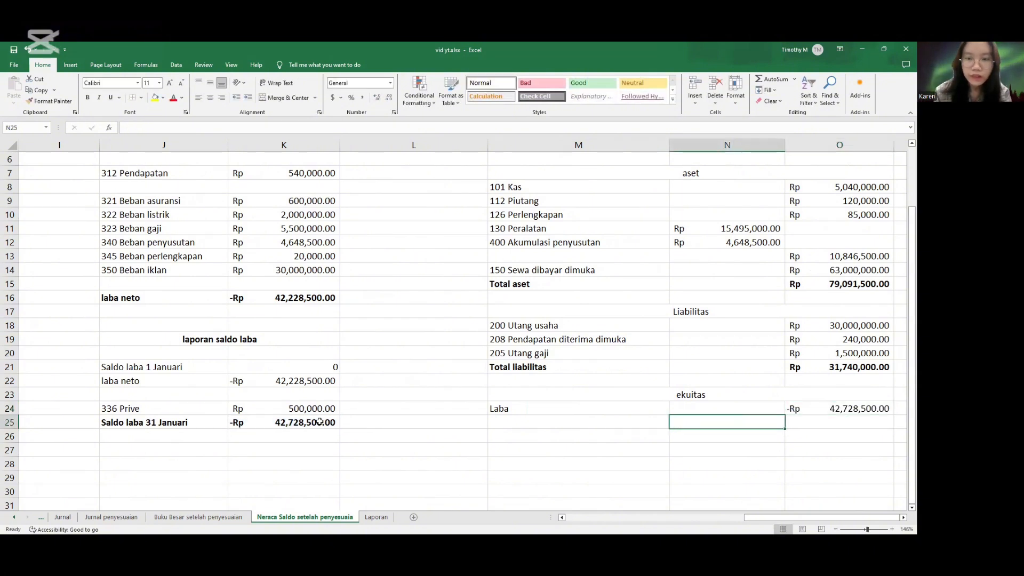
text(Total)
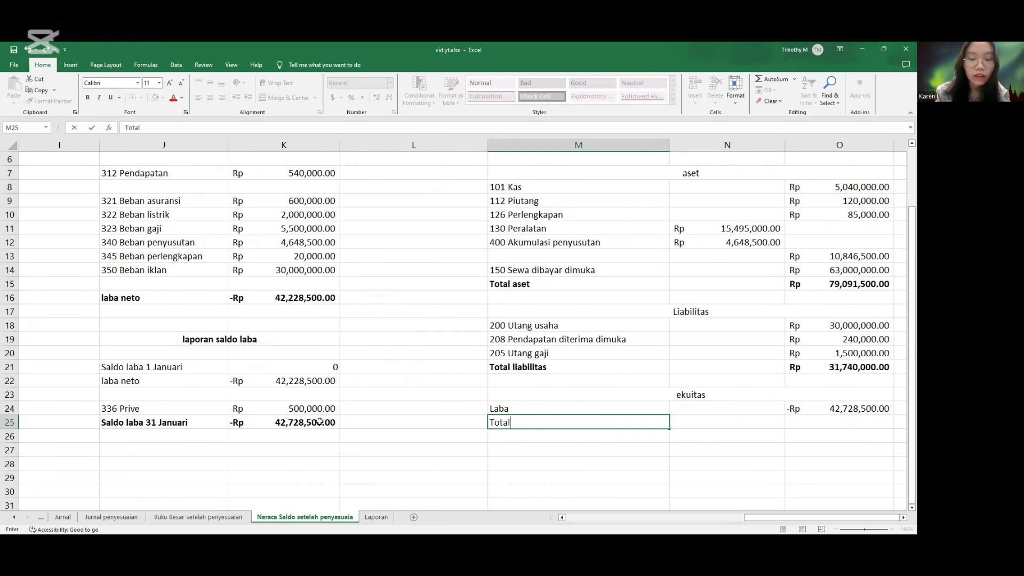
text( ekuitas)
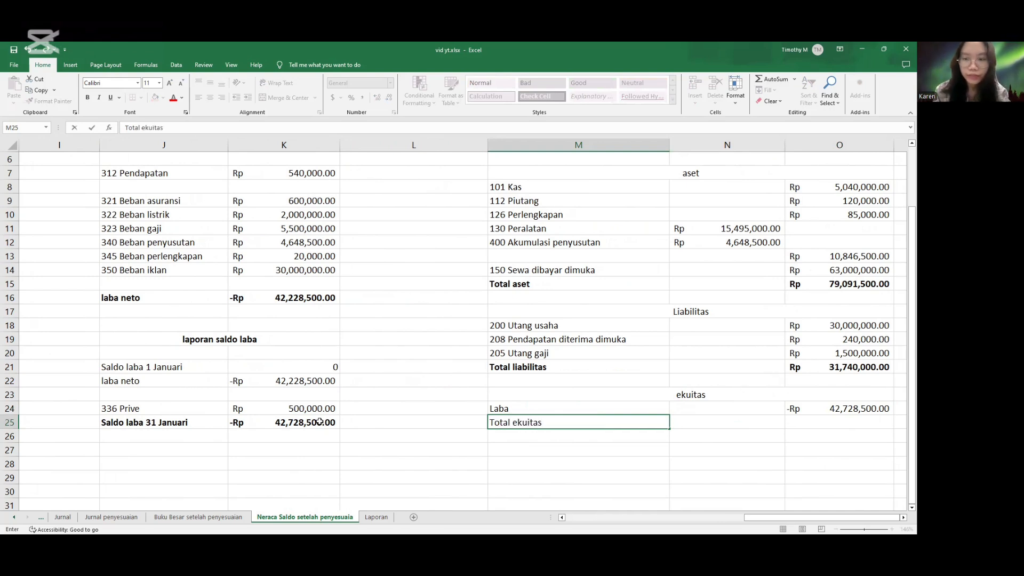
key(Tab)
key(Tab)
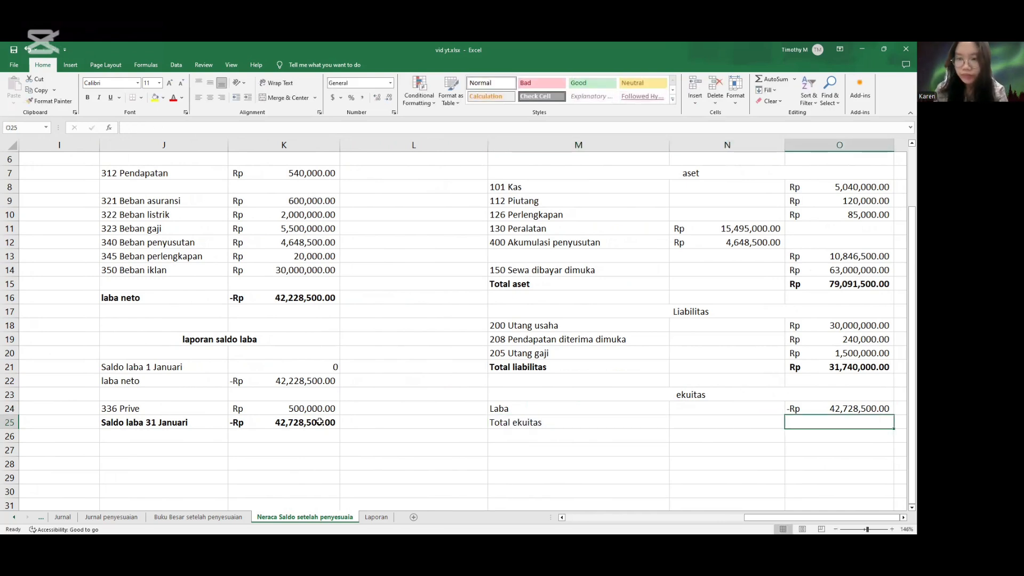
text(=)
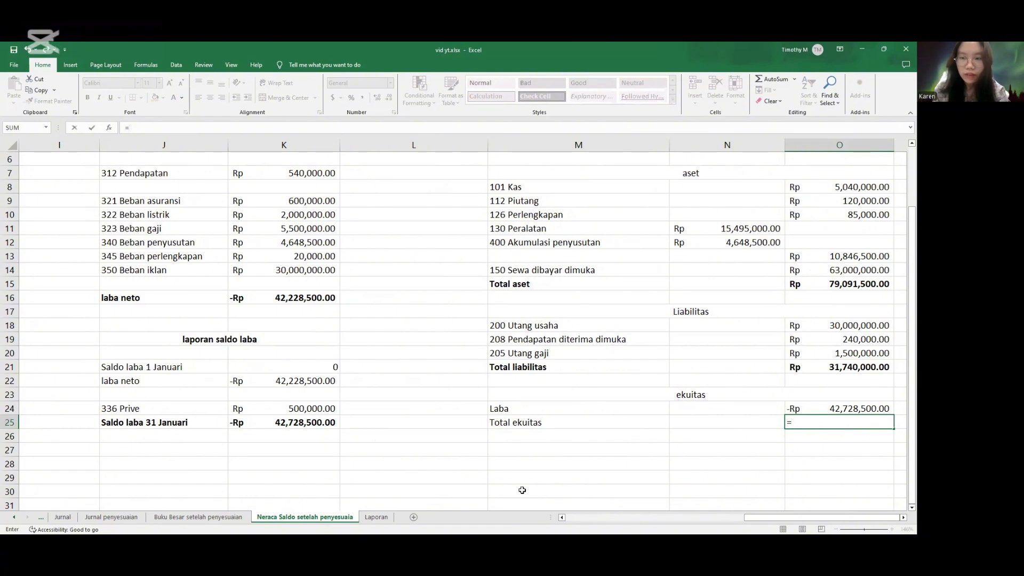
click(804, 408)
key(Return)
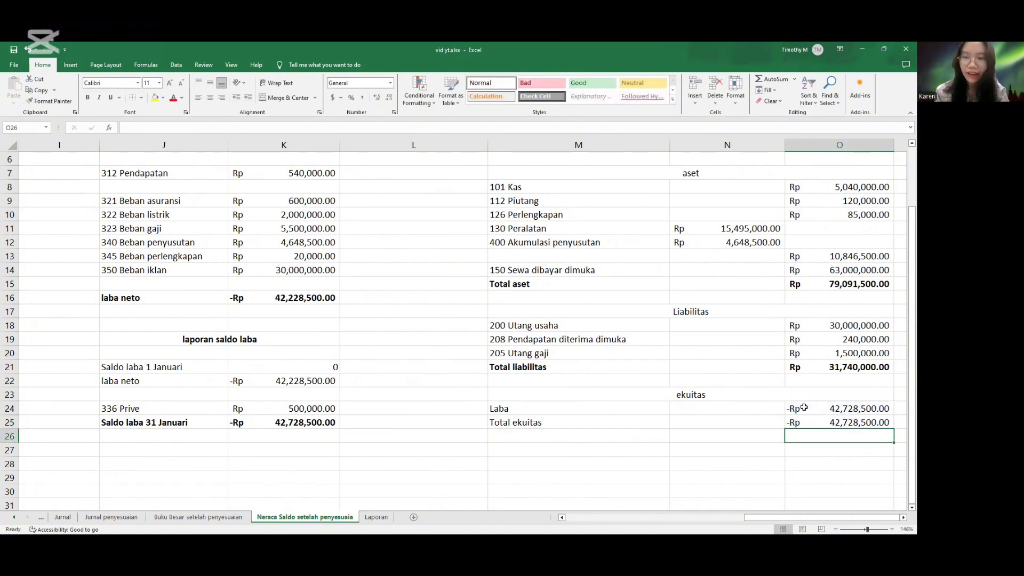
Make the Total ekuitas row M25:O25 bold.
click(598, 419)
key(shift+Right)
key(shift+Right)
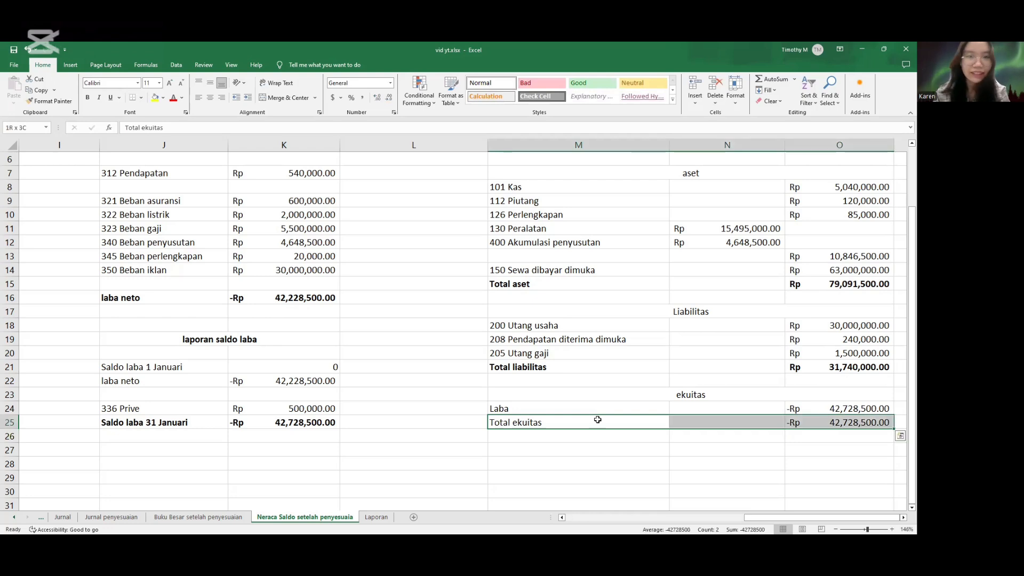
key(ctrl+b)
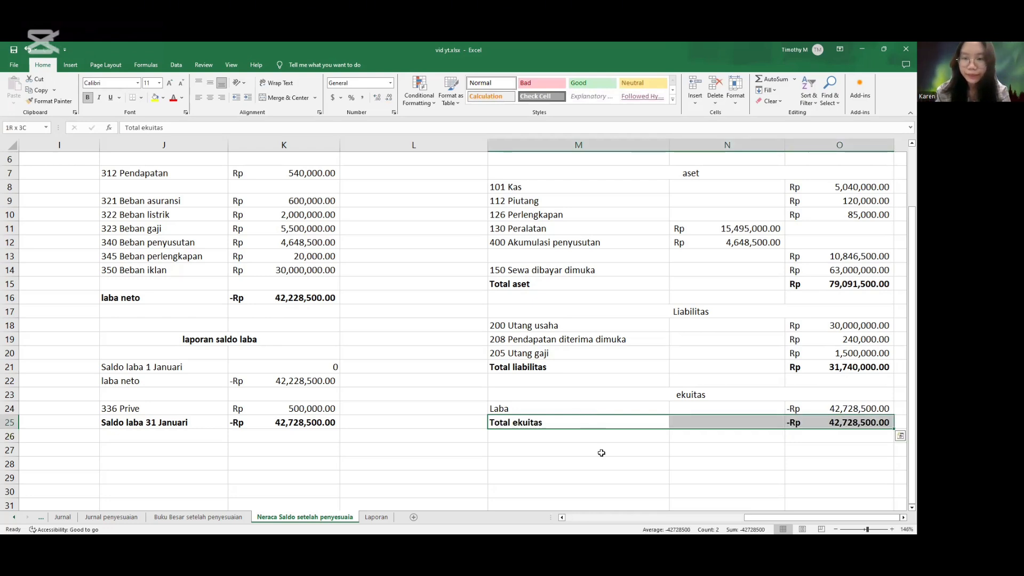
Enter the label Total liabilitas + ekuitas in M26, below the Total ekuitas row.
click(577, 437)
text(Total ekuitas)
text(otal )
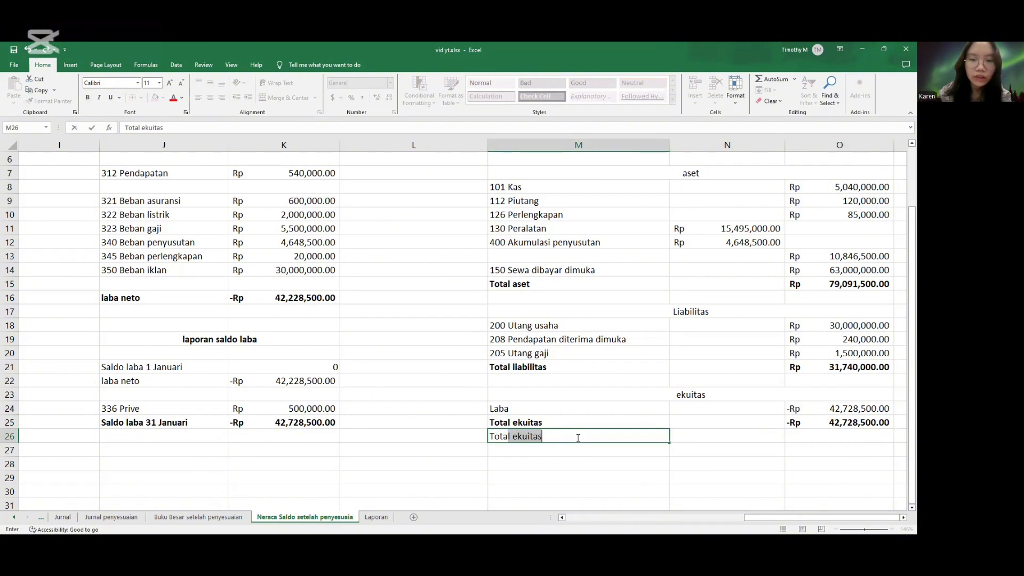
text(liabi)
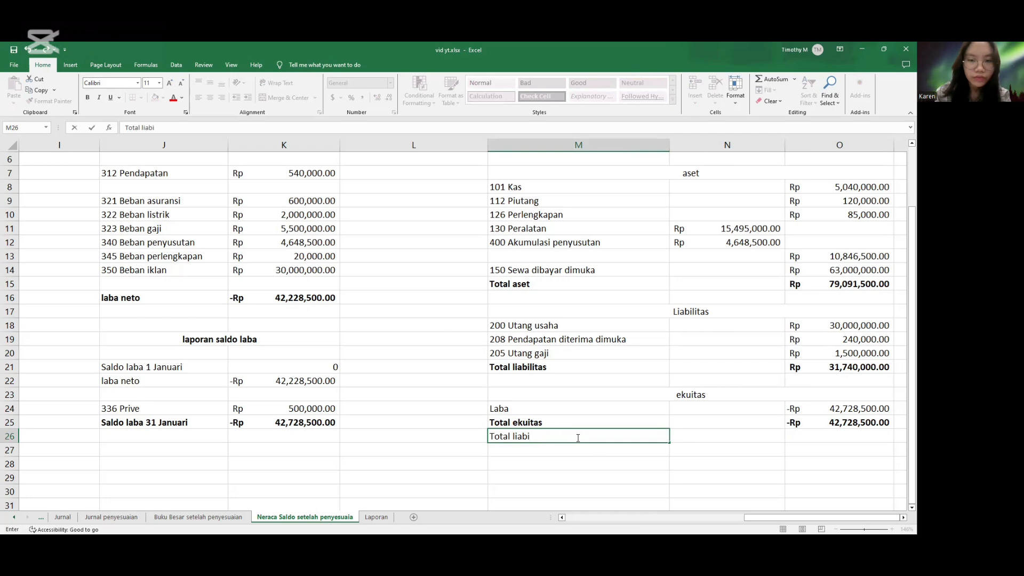
text(litas + ek)
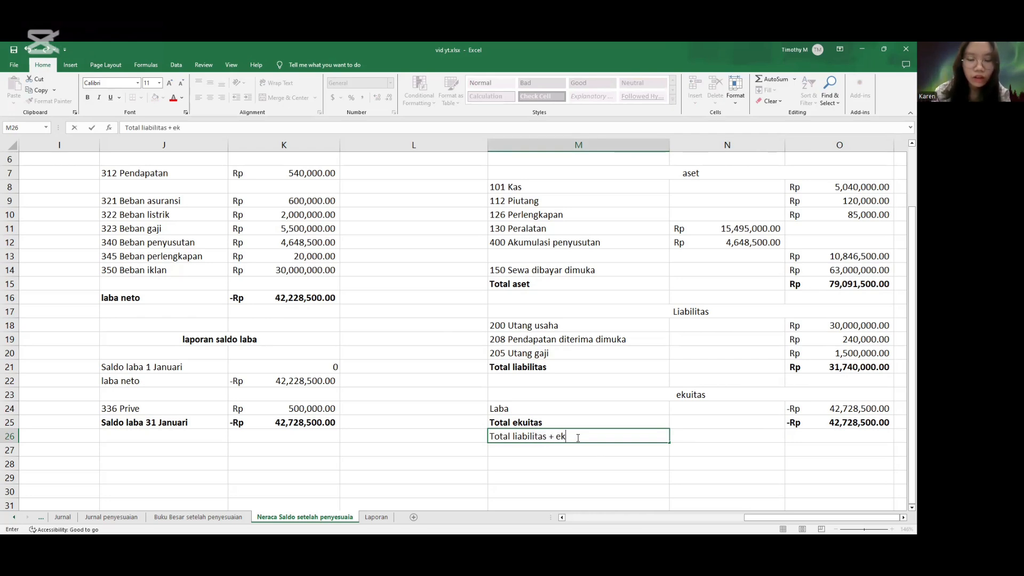
text(uitas)
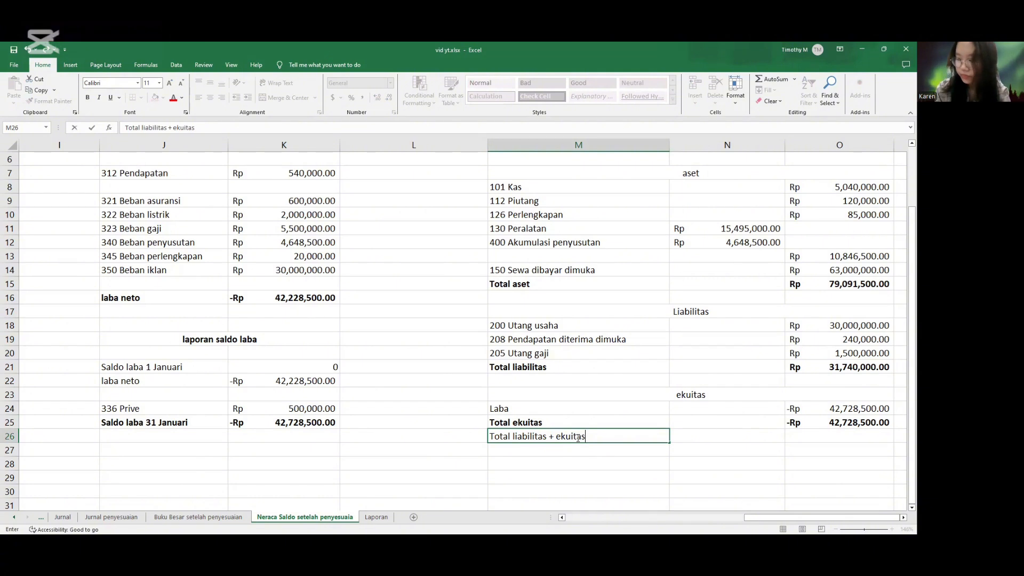
Set O26 to the sum of Total liabilitas in O21 and Total ekuitas in O25.
key(Tab)
key(Tab)
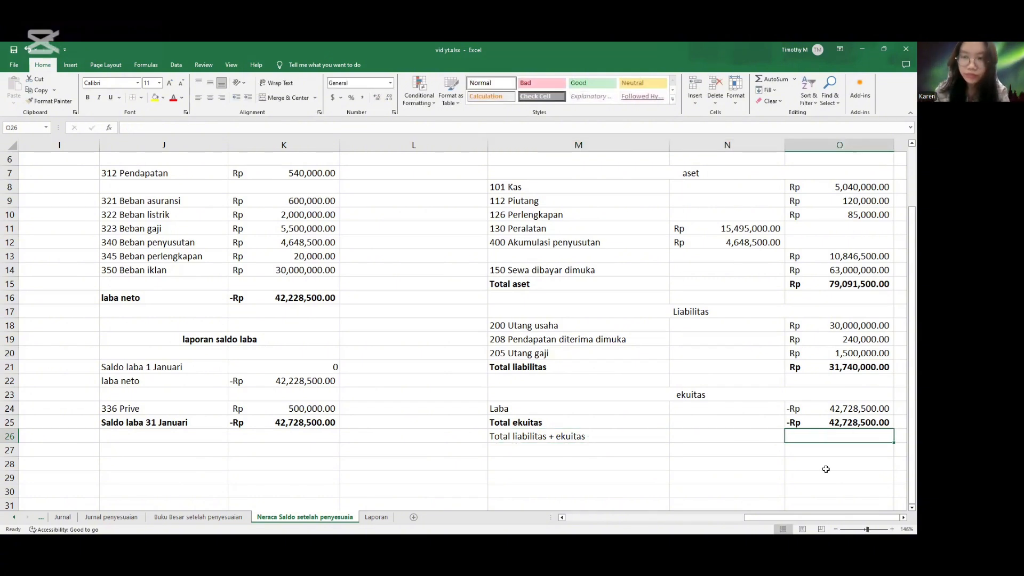
text(=)
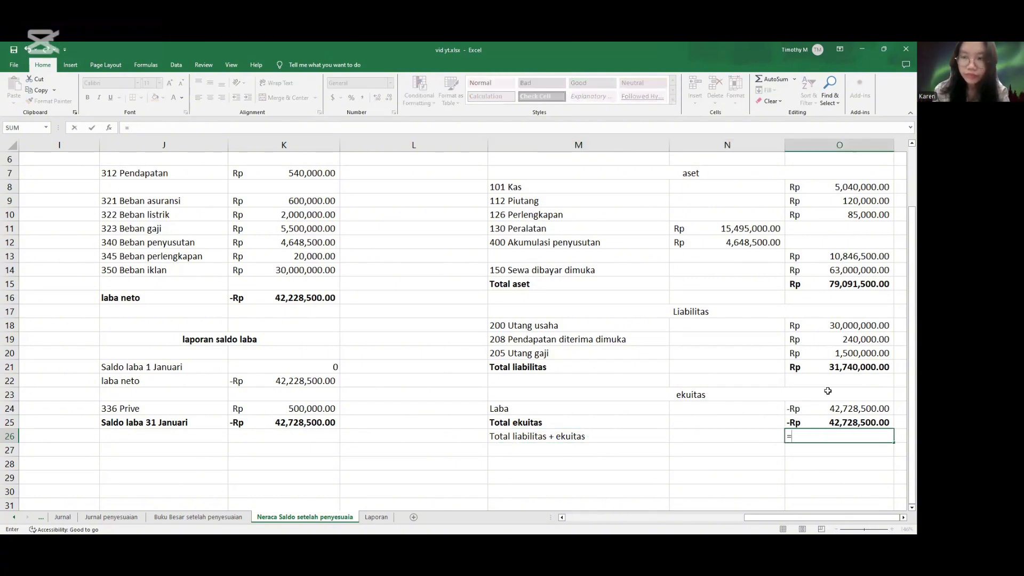
click(822, 370)
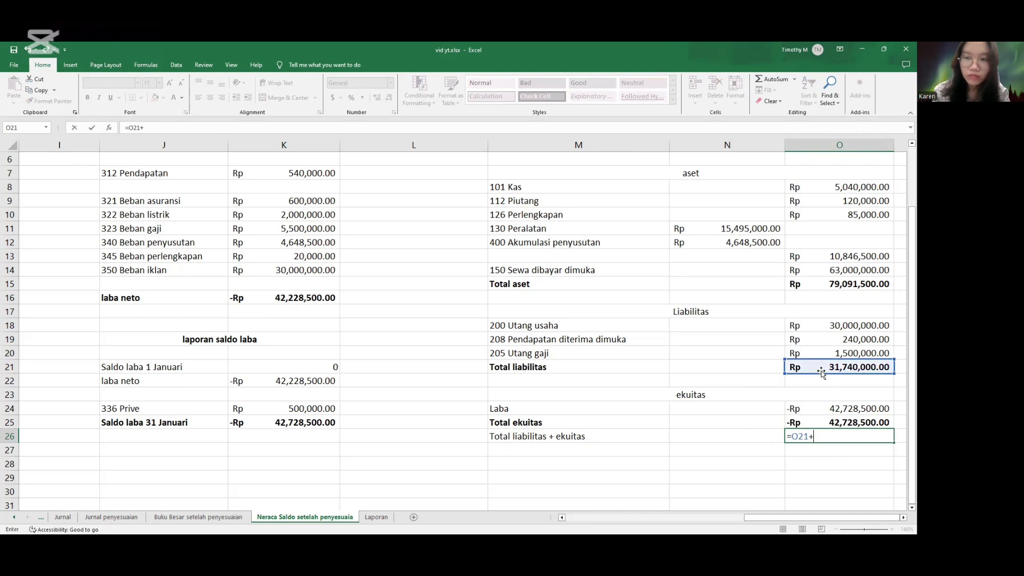
text(+)
click(825, 423)
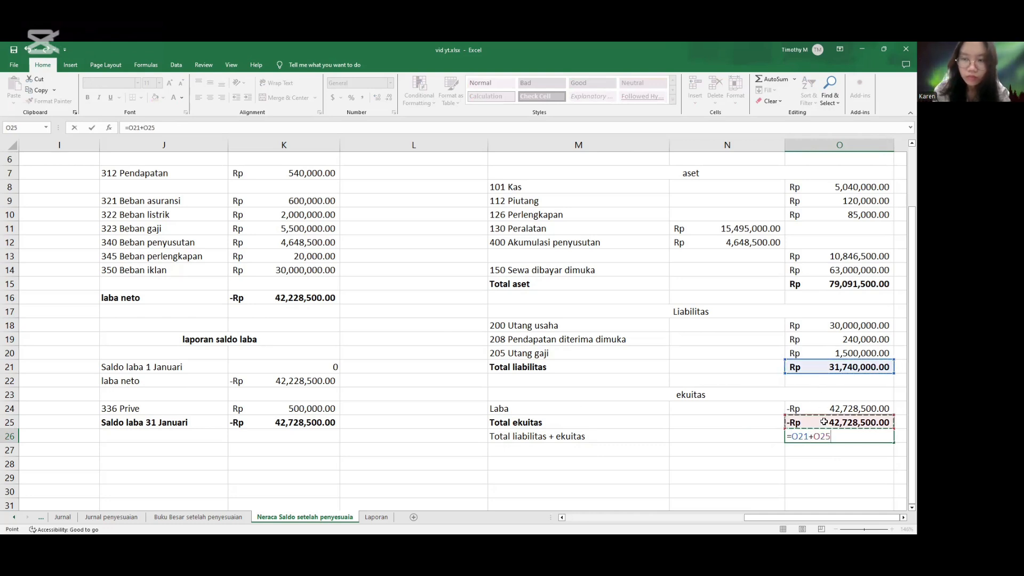
key(Return)
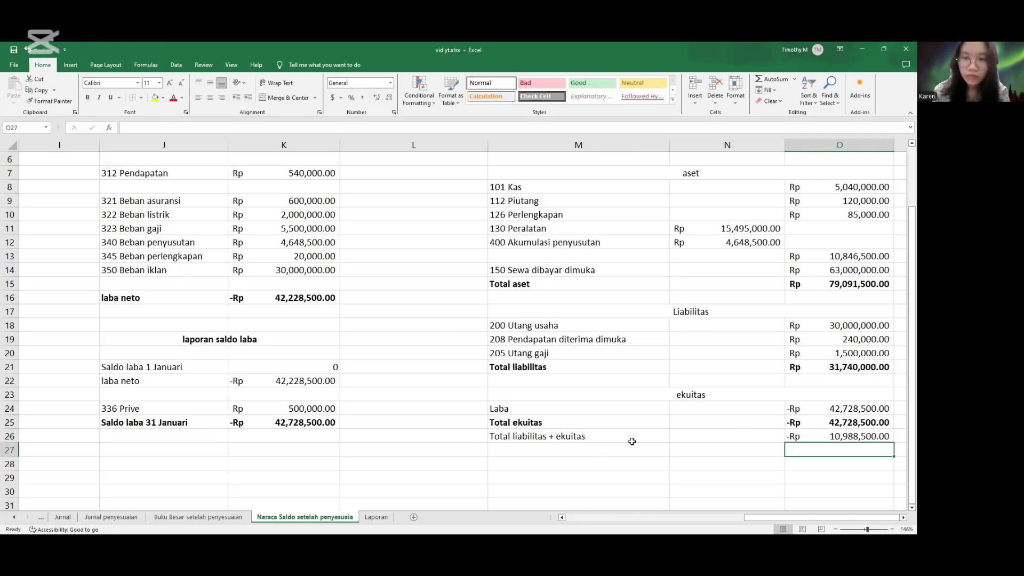
Make the Total liabilitas + ekuitas row M26:O26 bold.
click(632, 440)
key(shift+Right)
key(shift+Right)
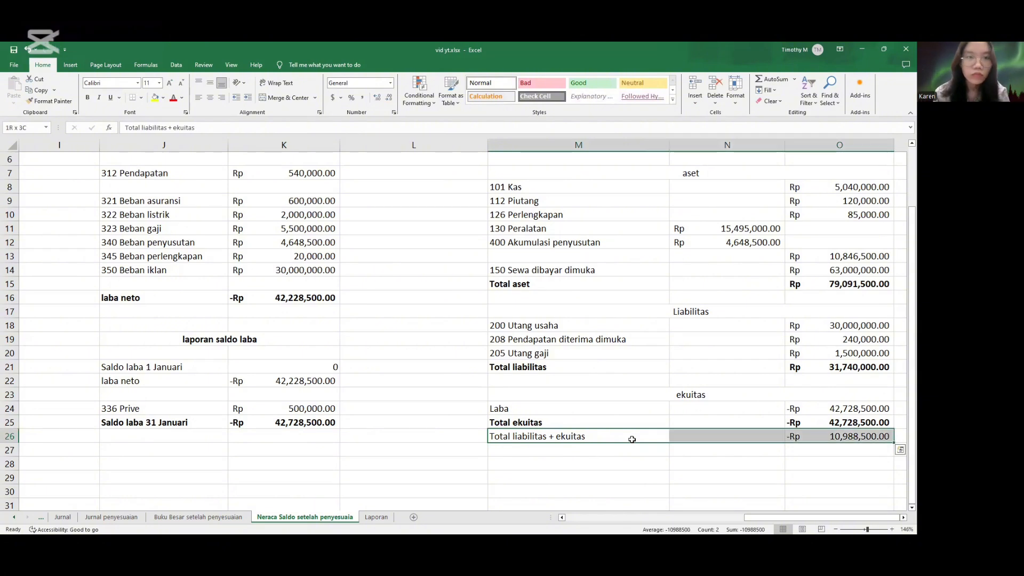
key(ctrl+b)
click(677, 464)
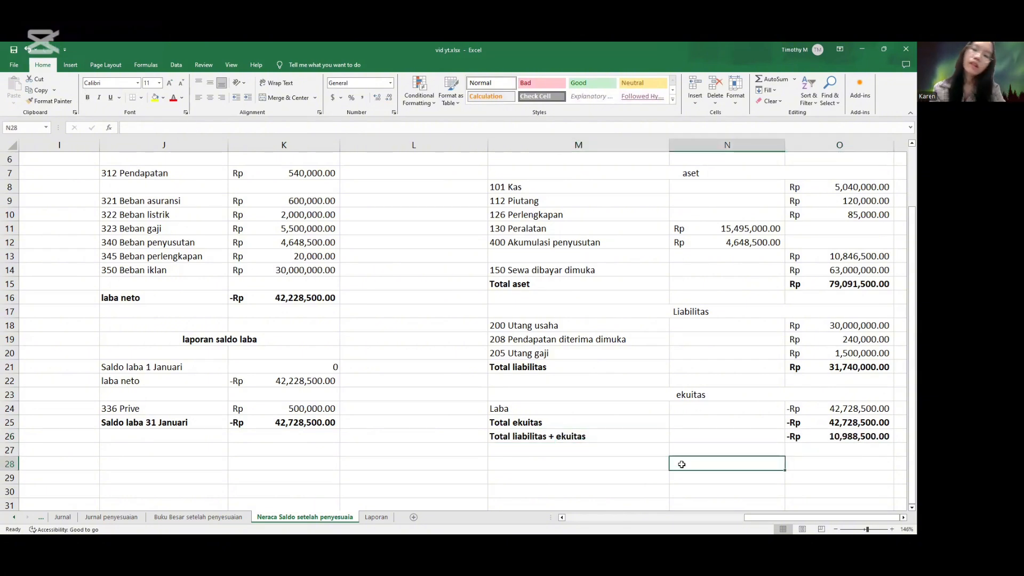
scroll(678, 465, right, 1)
scroll(678, 464, right, 1)
scroll(679, 464, up, 2)
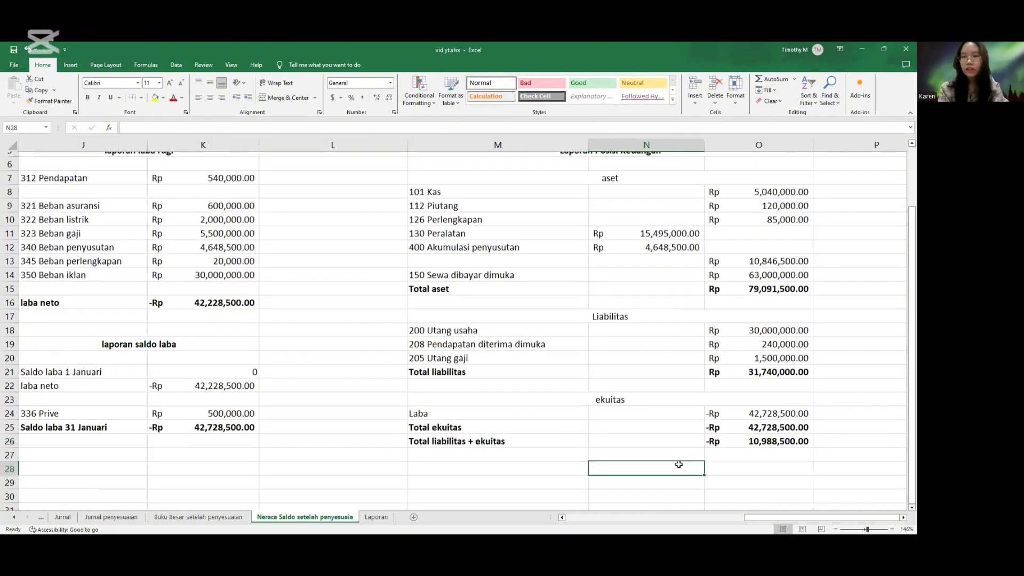
scroll(679, 464, down, 1)
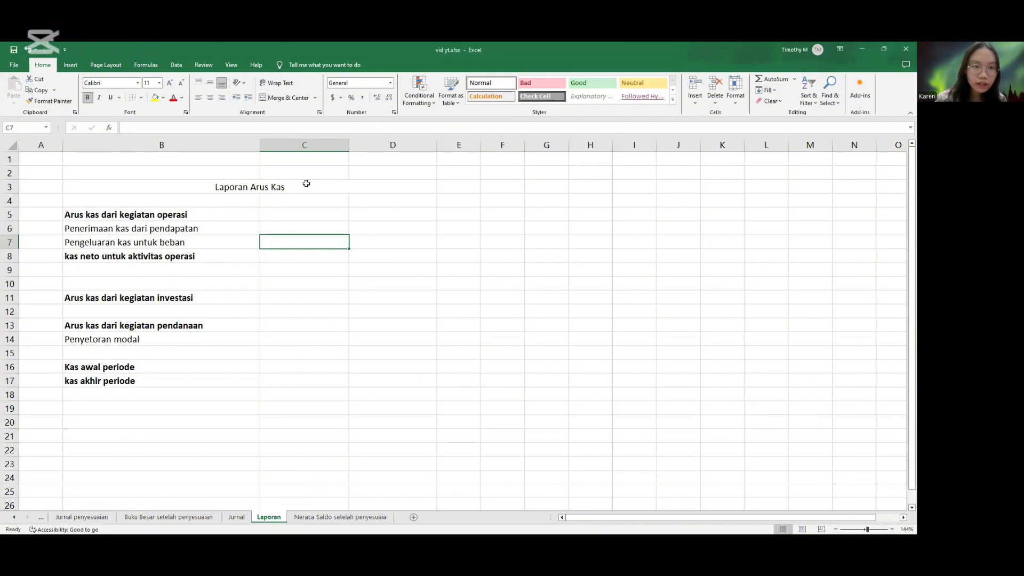
Make the Laporan Arus Kas title in B3 of the Laporan sheet bold.
click(288, 187)
key(ctrl+b)
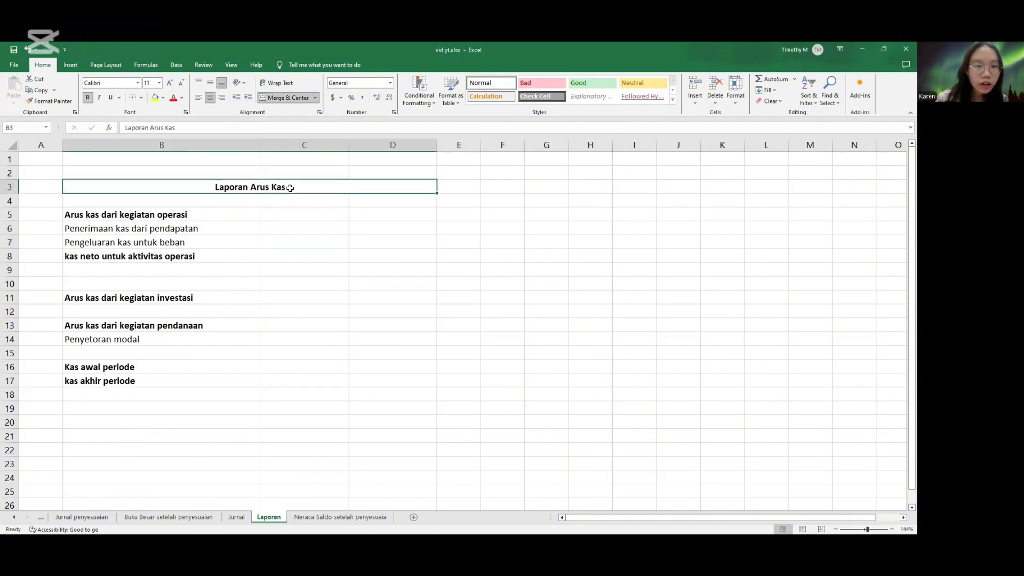
click(294, 229)
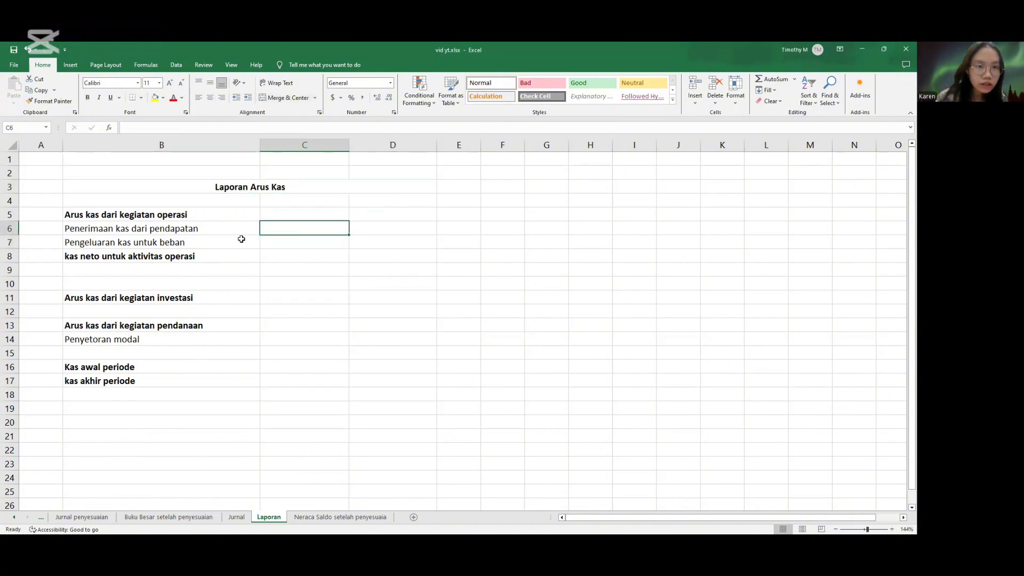
click(270, 245)
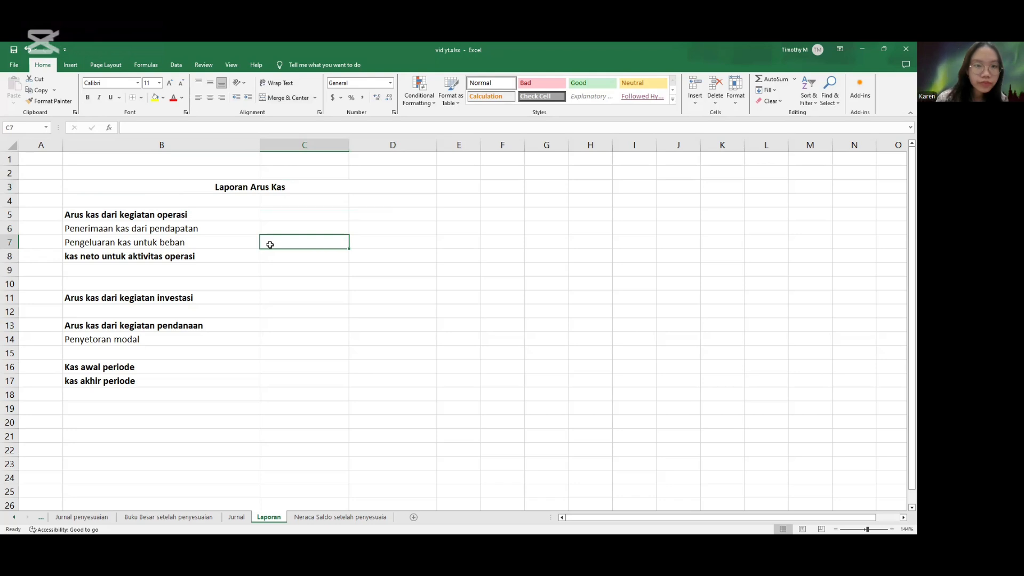
click(305, 264)
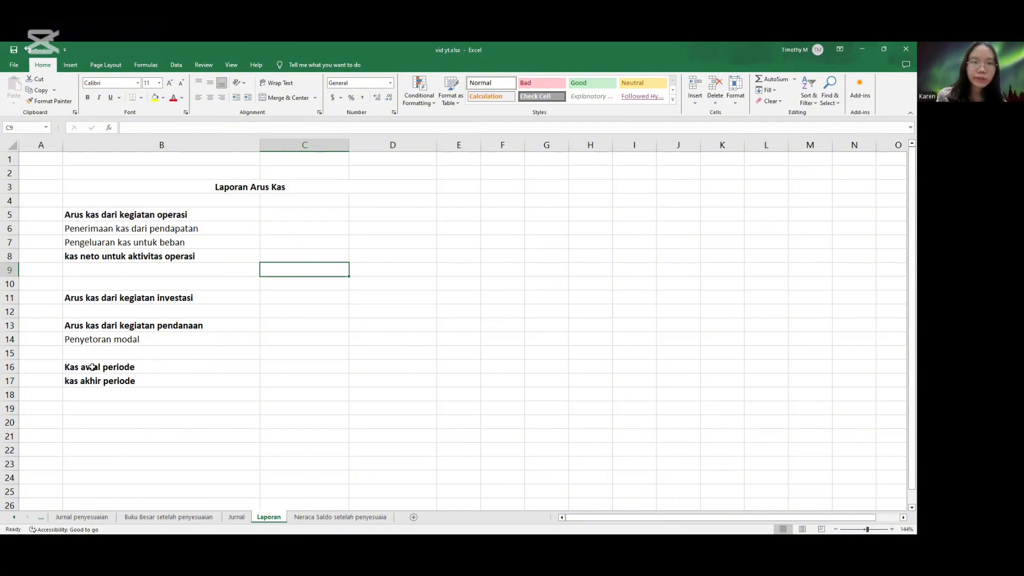
Begin C6, Penerimaan kas dari pendapatan, with a SUMIF over Jurnal A3:A46, criterion Jurnal A14 and sum range Jurnal F3:F46.
click(304, 227)
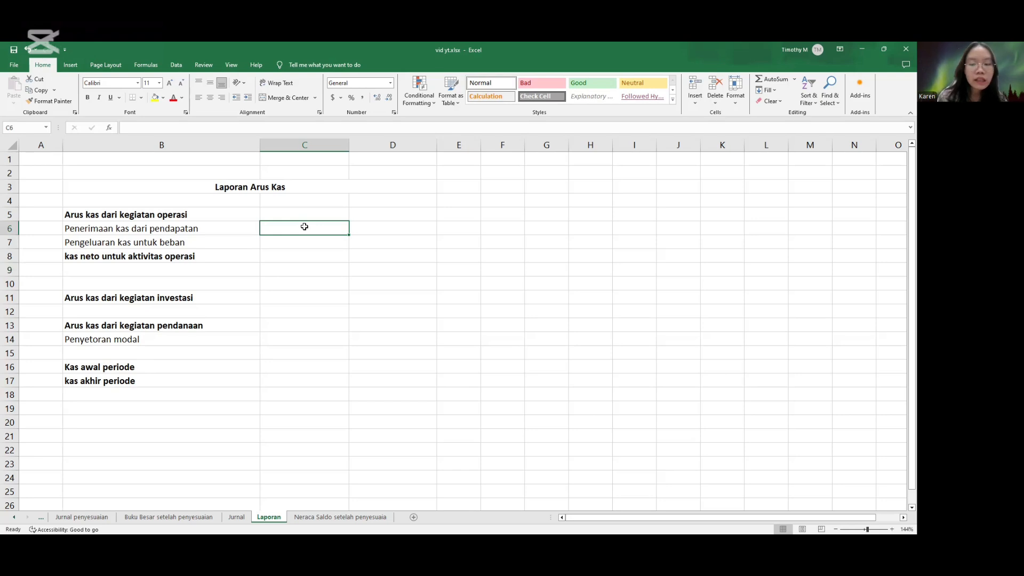
text(=su)
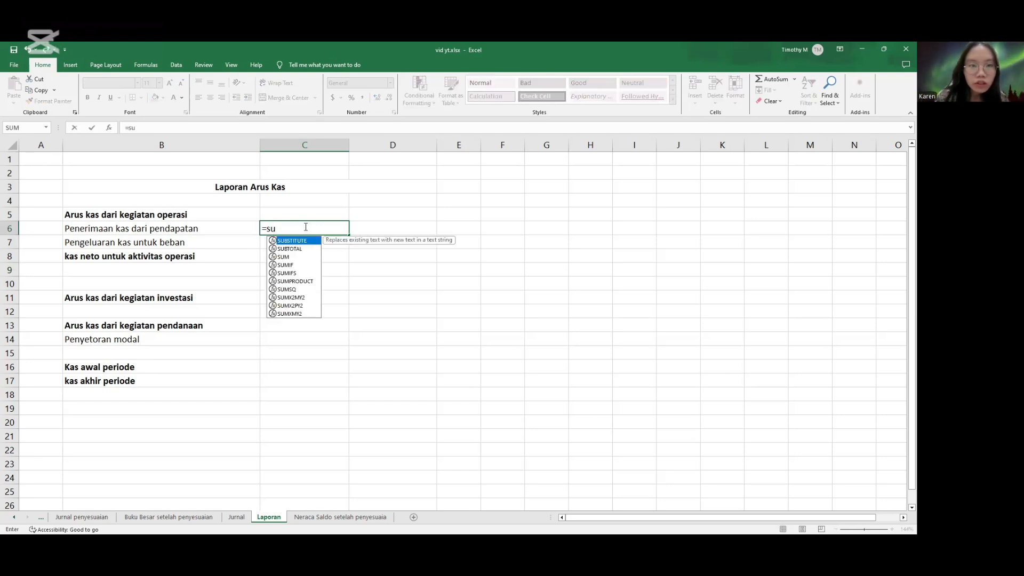
text(mif)
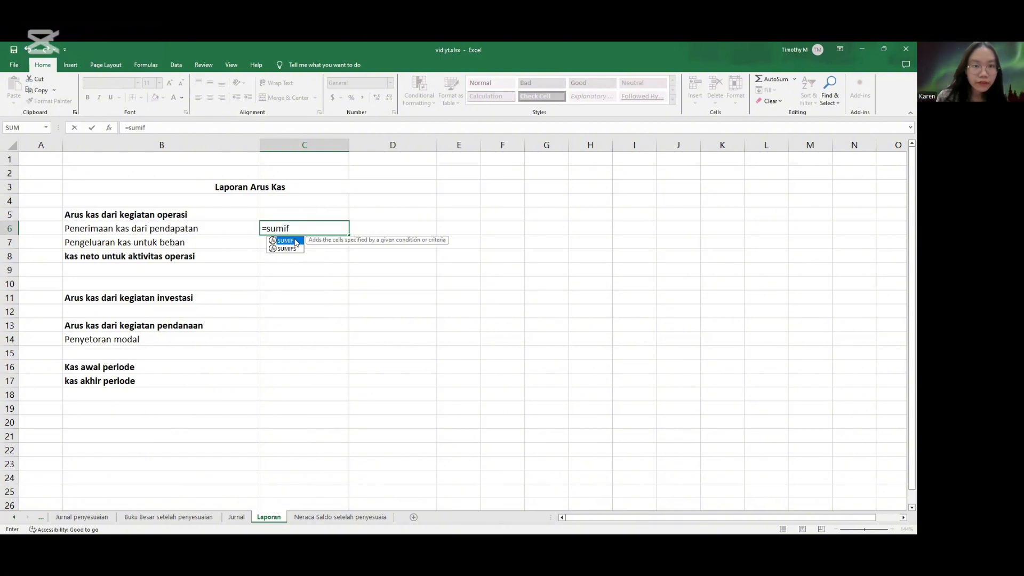
double_click(295, 241)
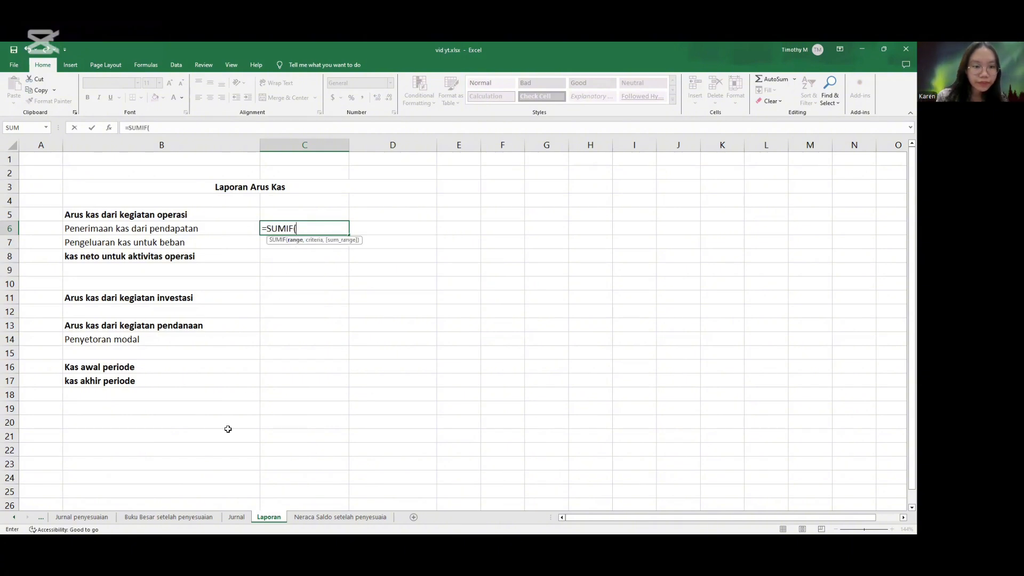
click(237, 517)
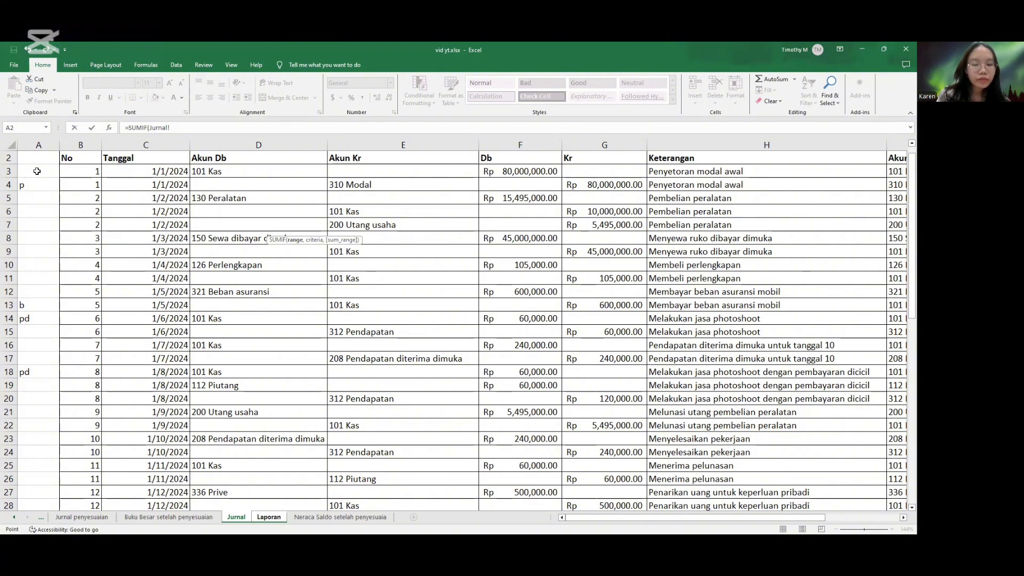
drag(37, 171, 36, 385)
text(,)
scroll(35, 339, up, 9)
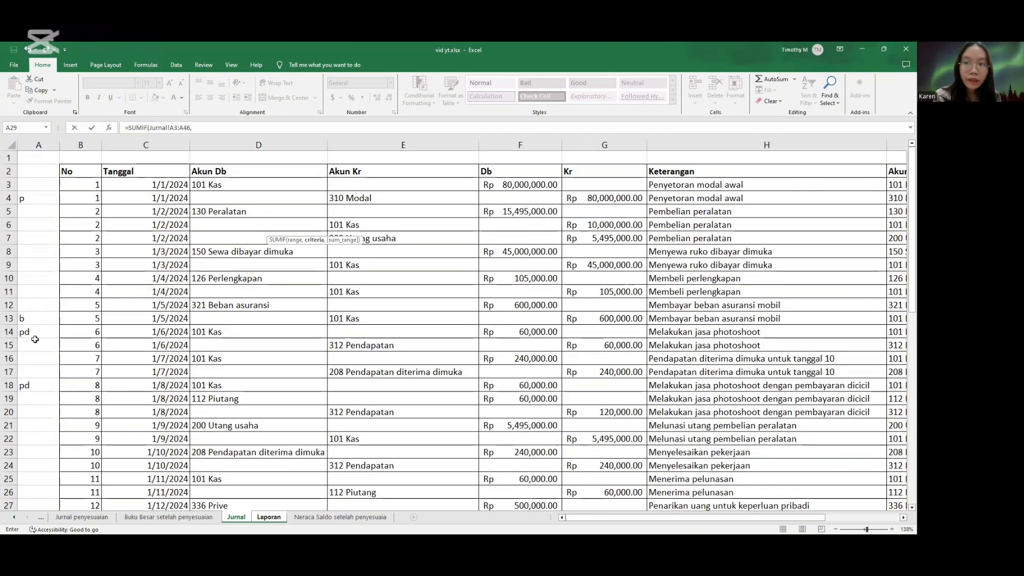
click(34, 339)
text(,)
drag(520, 185, 497, 186)
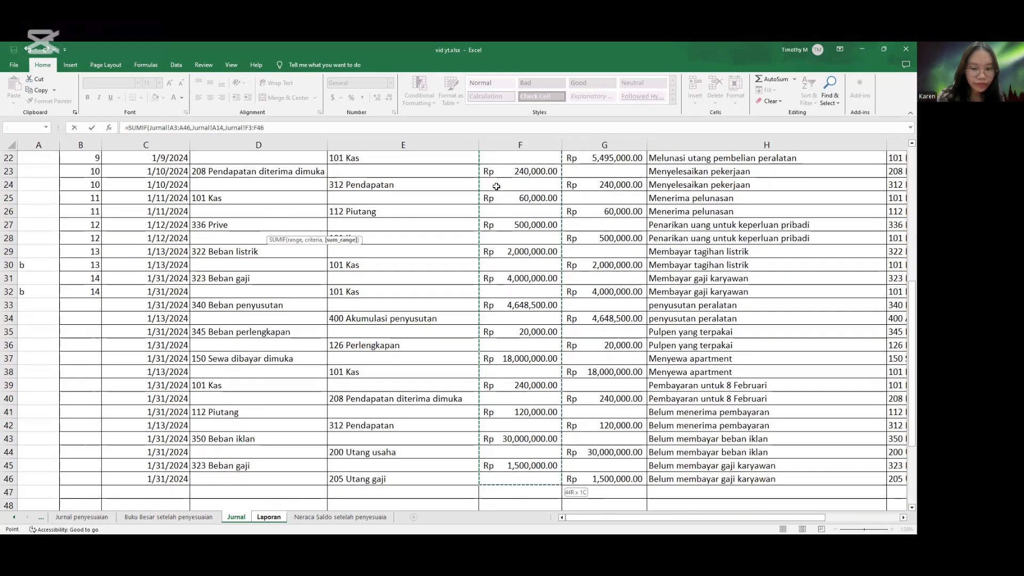
Complete the C6 formula by adding a second SUMIF over Jurnal A3:A46 with criterion Jurnal A14 and sum range Jurnal G3:G46.
text()+sumif()
drag(42, 186, 41, 465)
text(,)
scroll(528, 219, up, 7)
click(37, 318)
text(,)
drag(588, 170, 577, 279)
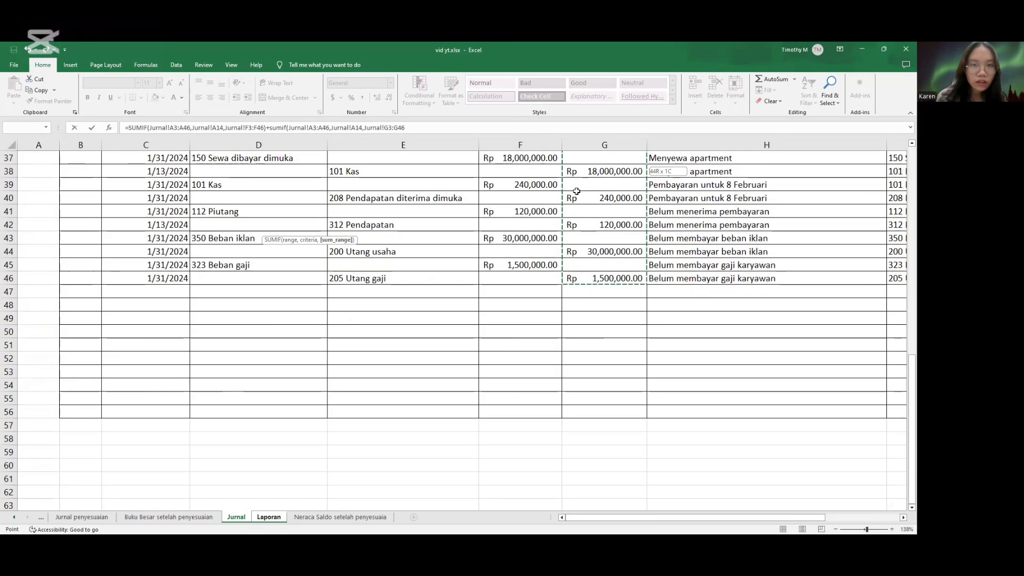
text())
key(Return)
Format the Penerimaan kas dari pendapatan amount in C6 as Accounting.
click(290, 229)
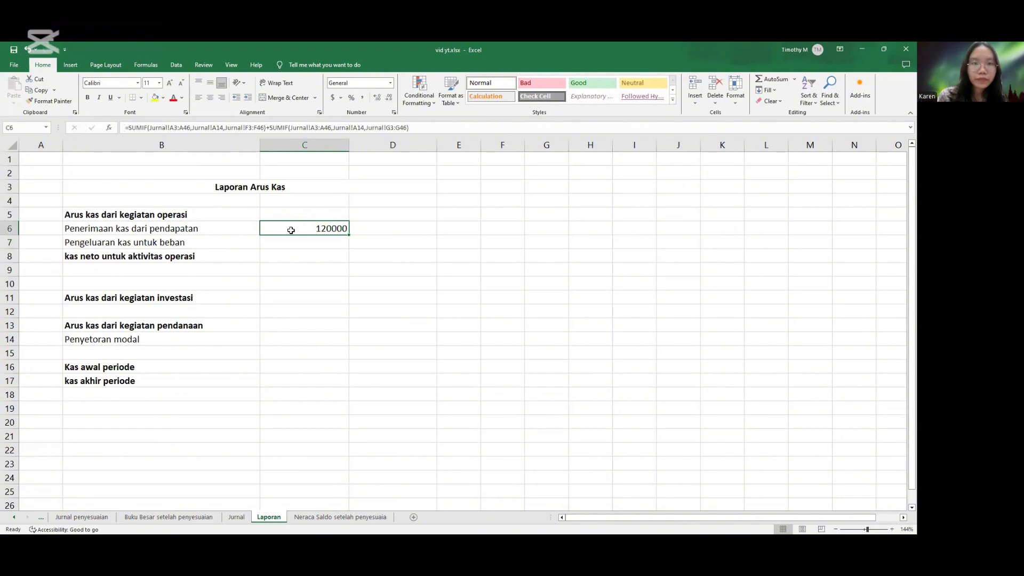
click(340, 97)
click(371, 119)
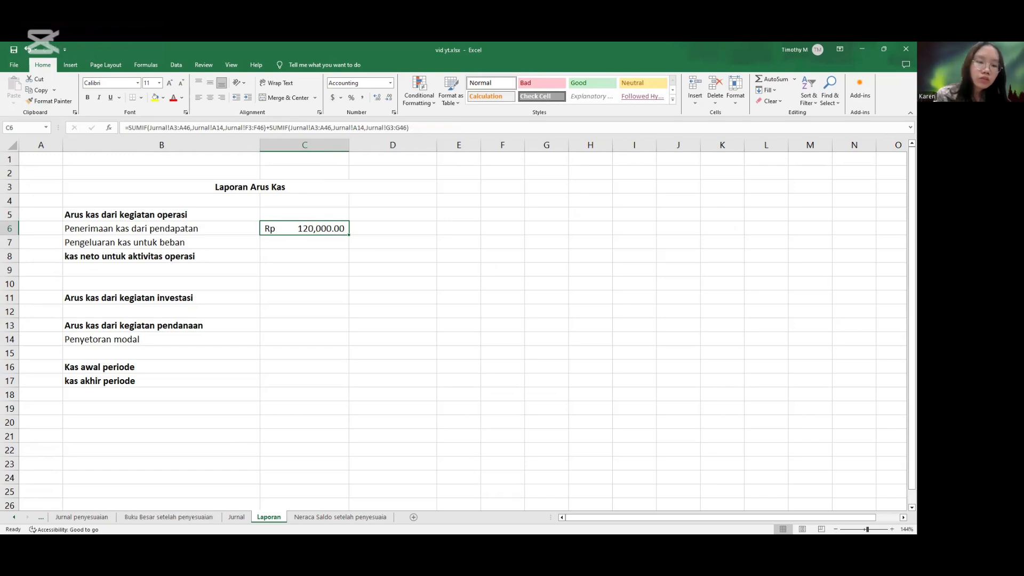
Examine the Jurnal entry coded pd in row 14, tracing from its code to its debit amount.
click(236, 517)
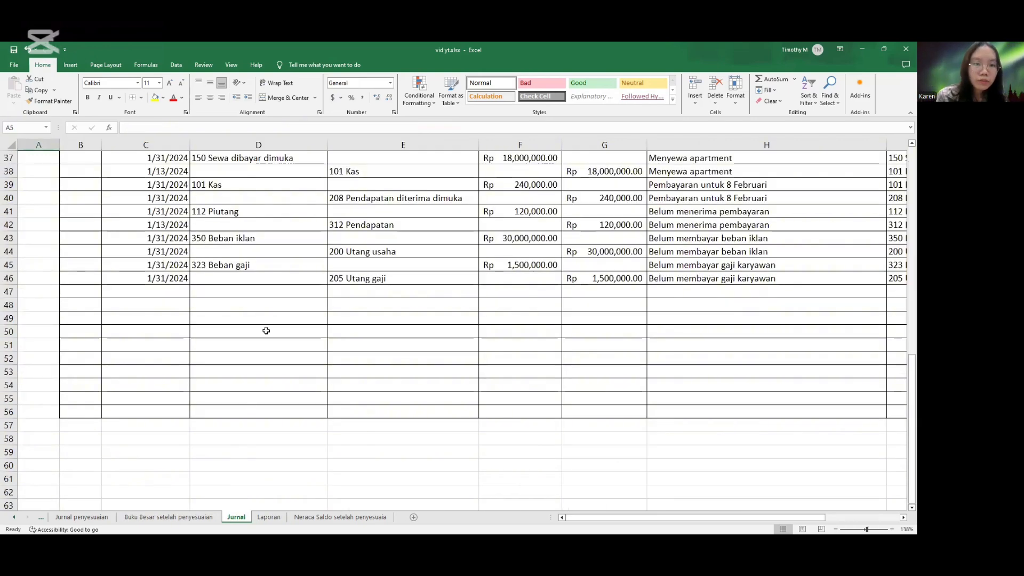
scroll(266, 331, up, 6)
scroll(267, 331, up, 2)
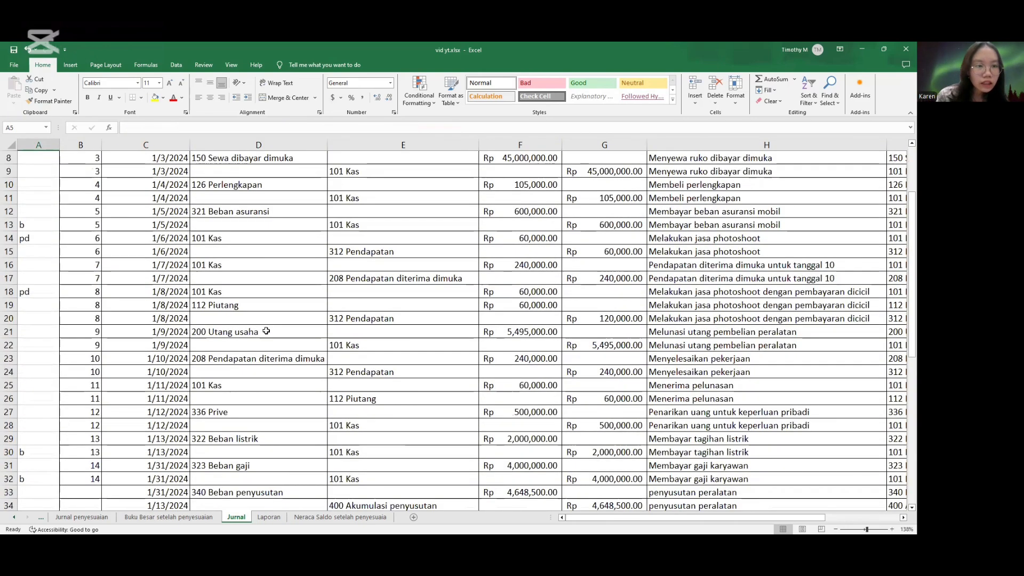
scroll(244, 287, up, 1)
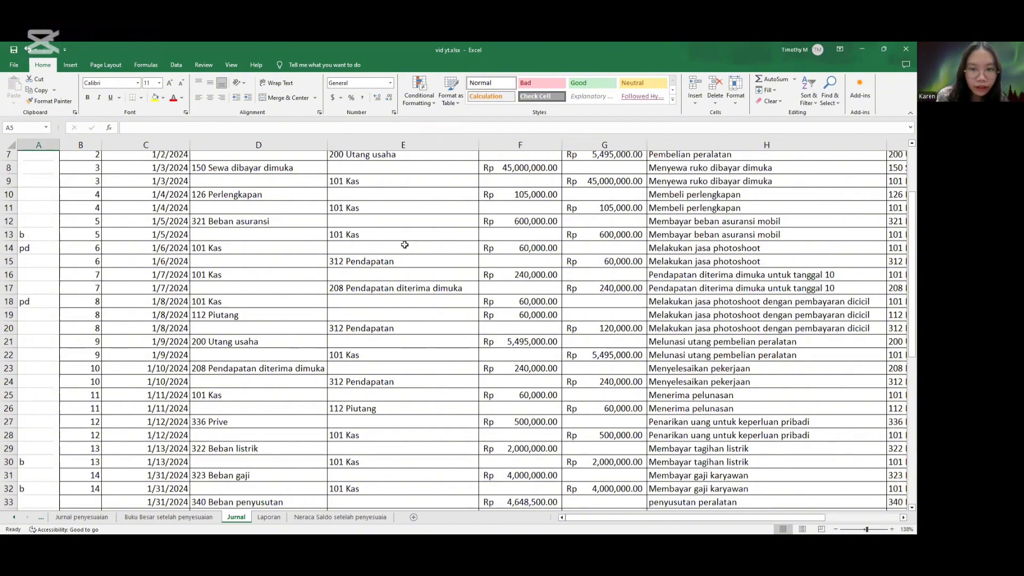
scroll(405, 245, up, 1)
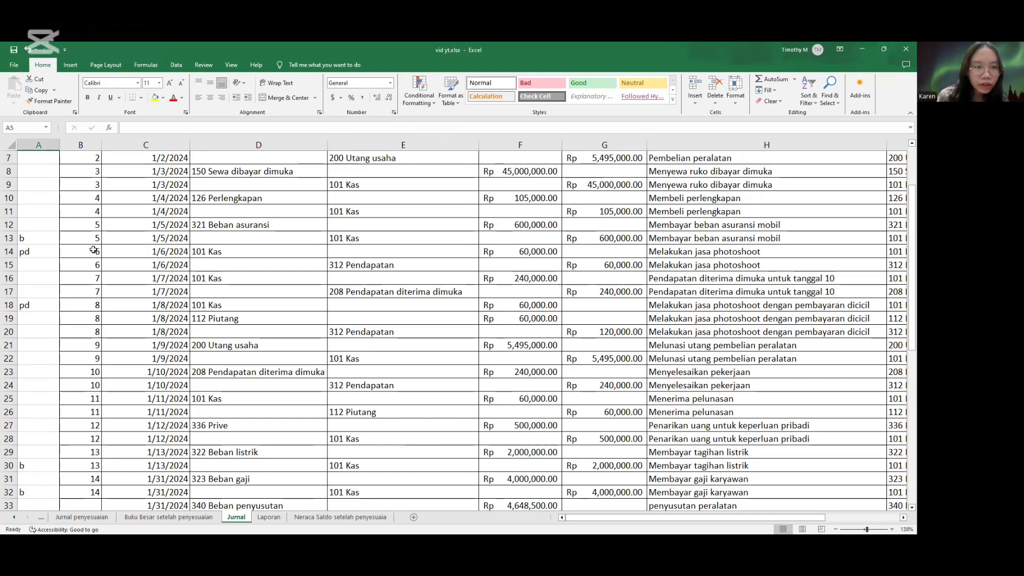
click(45, 254)
key(Right)
key(Right)
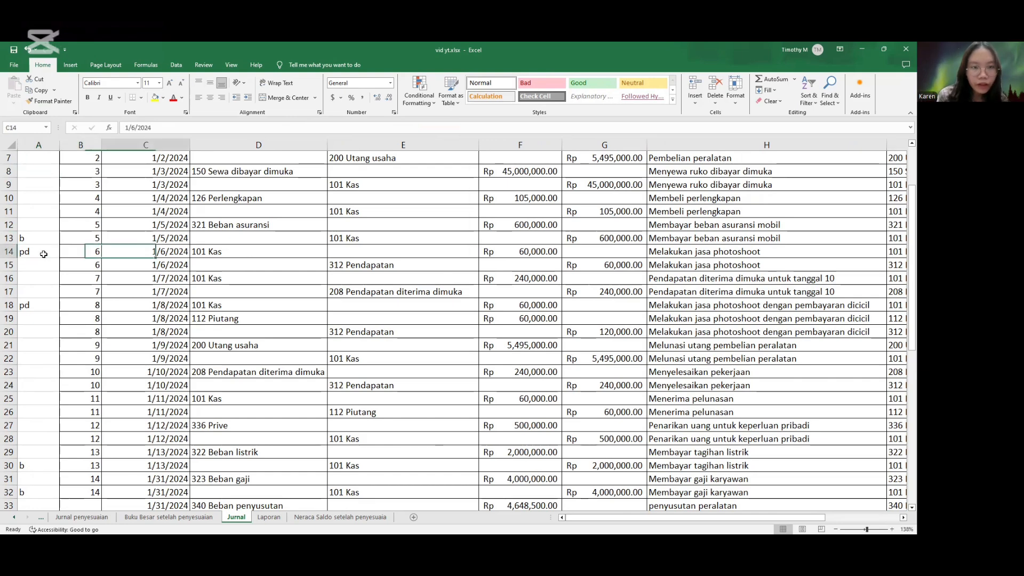
key(Right)
key(Right)
key(Right)
key(Right)
key(Right)
key(Right)
key(Right)
key(Right)
key(Left)
key(Left)
key(Left)
key(Left)
key(Left)
key(Left)
key(Left)
key(Left)
key(Left)
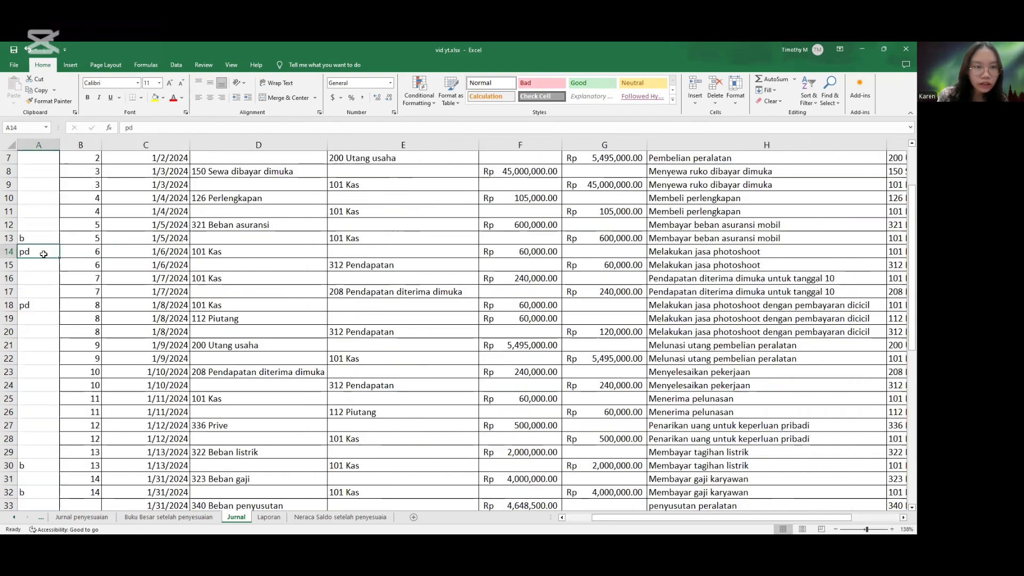
key(Right)
key(Right)
key(Right)
key(Right)
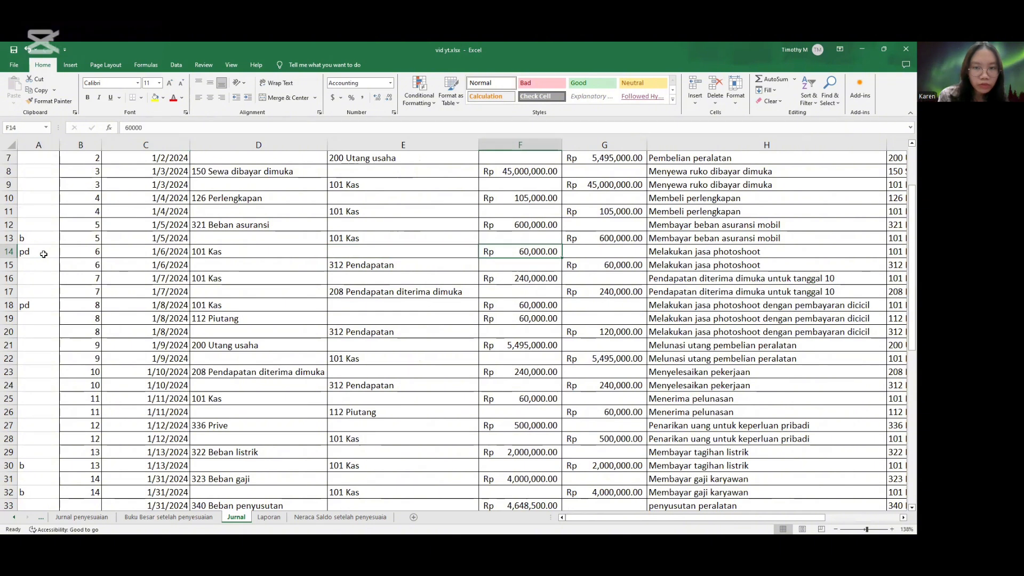
Examine the second Jurnal entry coded pd, in row 18, up to its debit amount in F18.
key(Left)
key(Left)
key(Left)
key(Left)
key(Left)
key(Down)
key(Down)
key(Down)
key(Down)
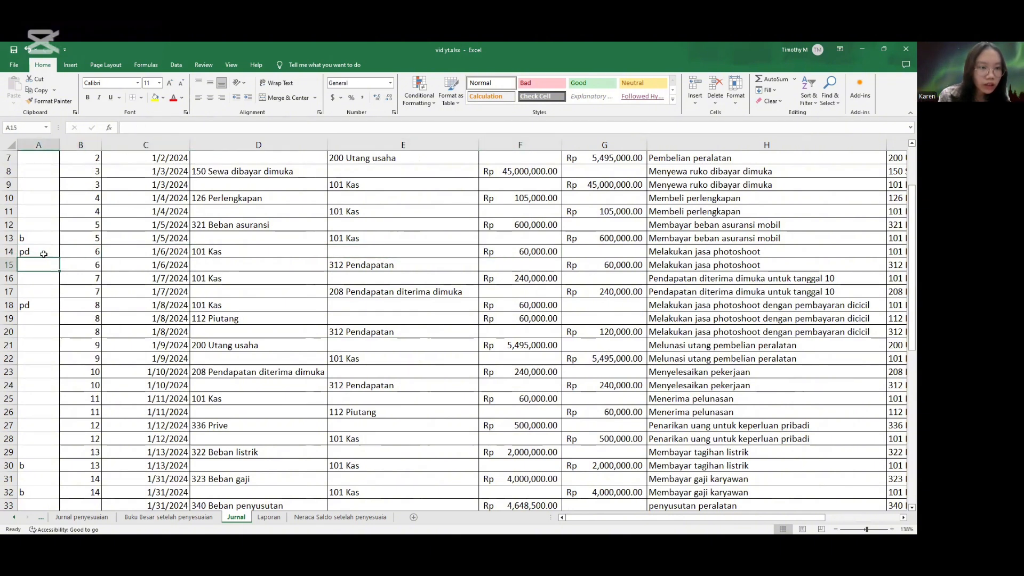
key(Right)
key(Right)
key(Right)
key(Right)
key(Right)
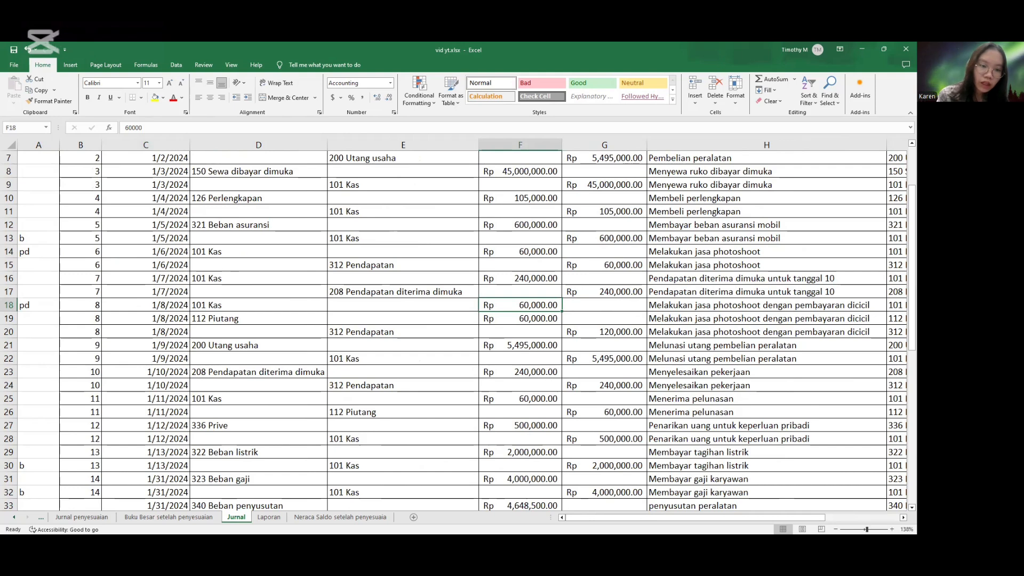
Start a SUMIF formula in C7 of the Laporan sheet for Pengeluaran kas untuk beban, using Jurnal A3:A46 as the criteria range.
click(278, 517)
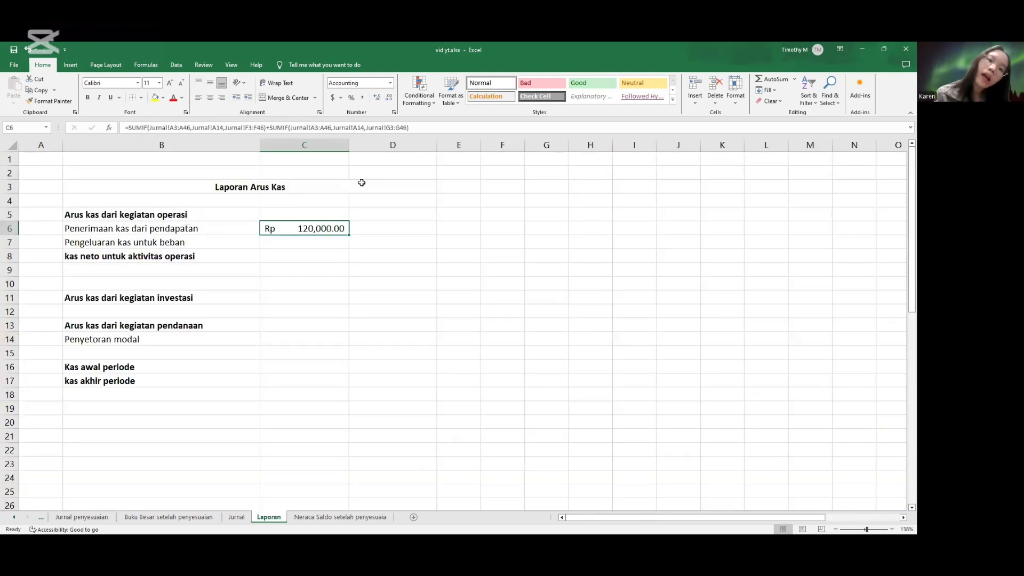
click(315, 243)
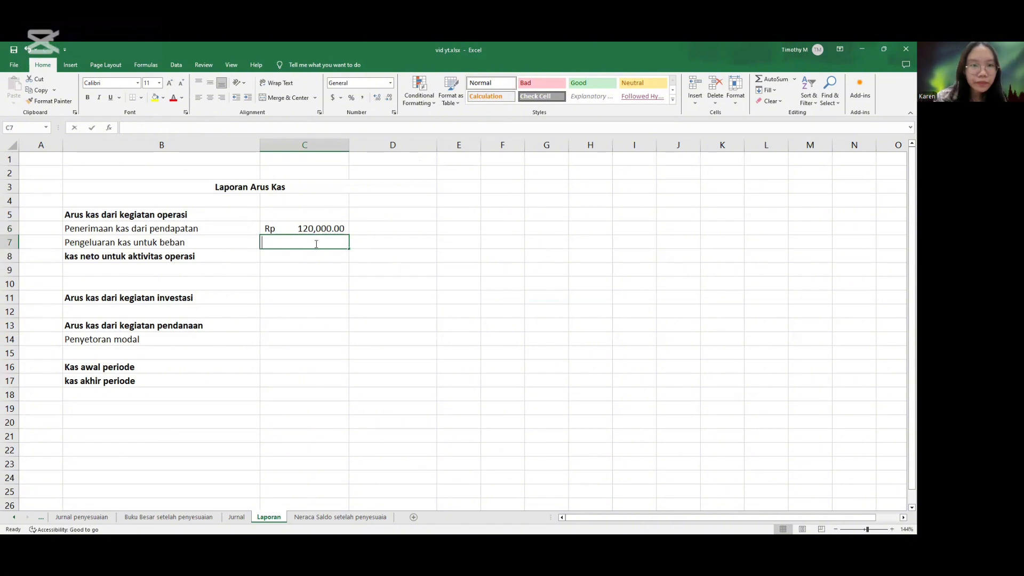
text(=)
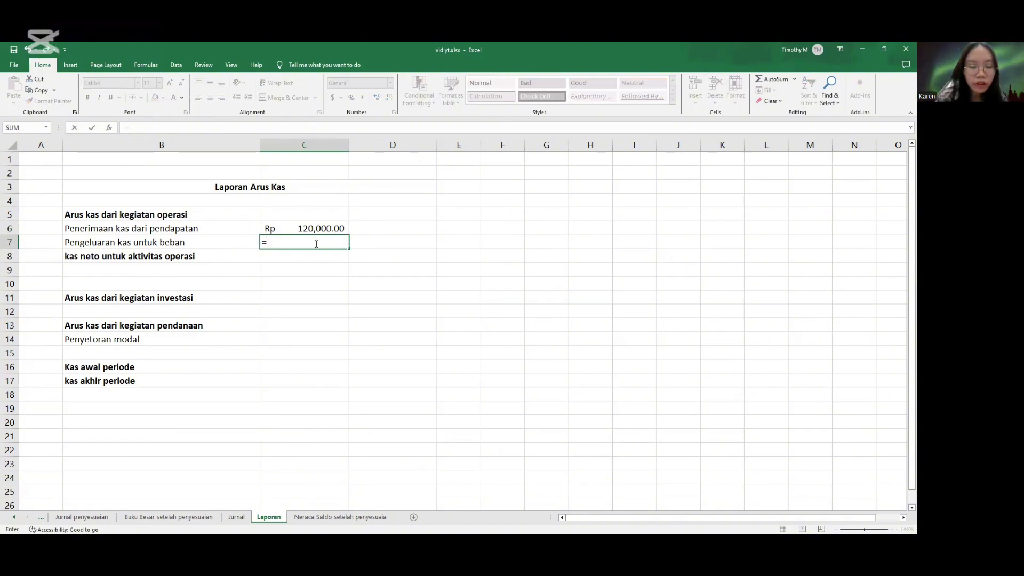
text(sumif)
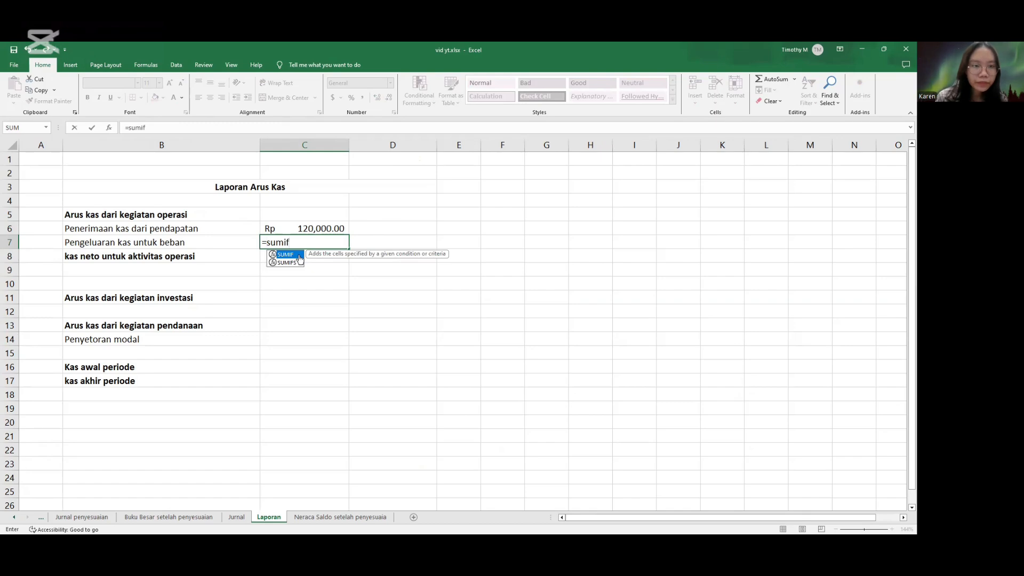
double_click(299, 256)
click(240, 517)
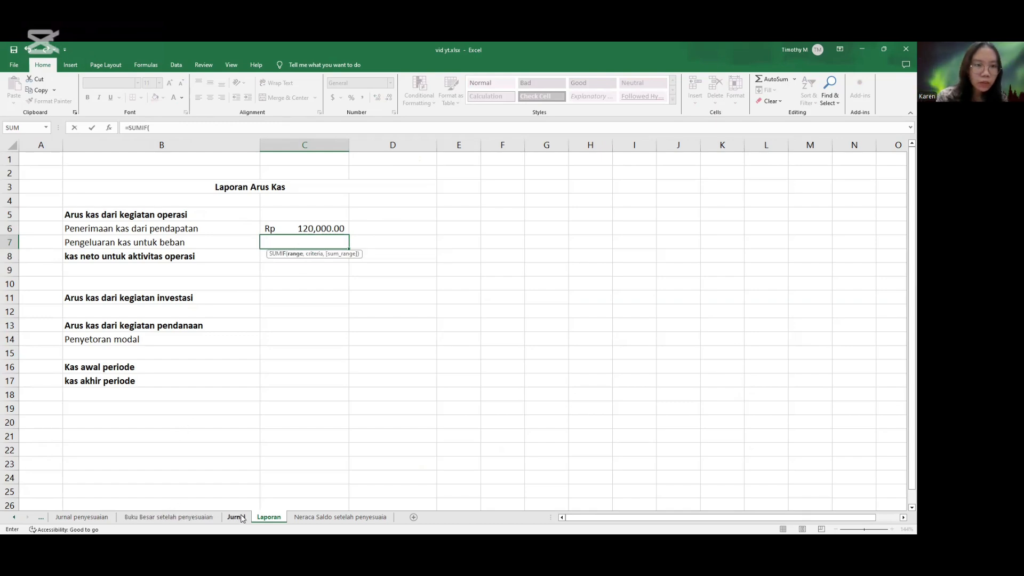
click(240, 518)
scroll(46, 337, up, 2)
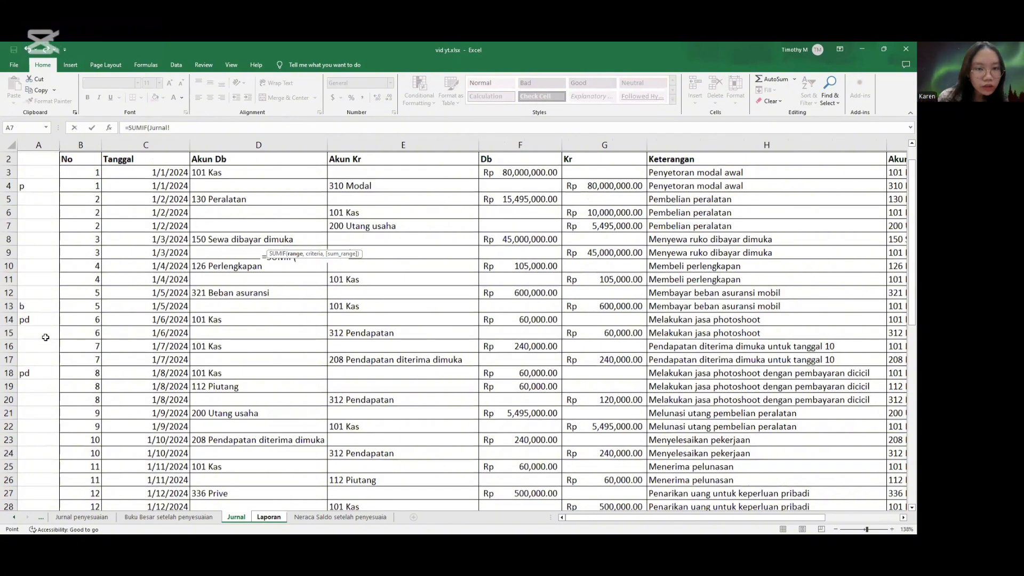
scroll(45, 337, down, 1)
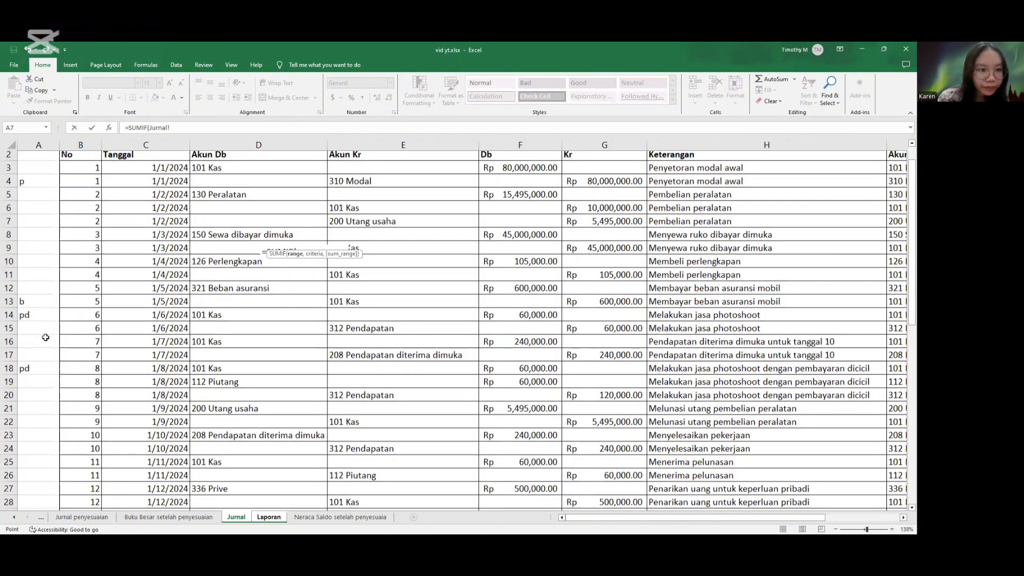
scroll(49, 231, up, 2)
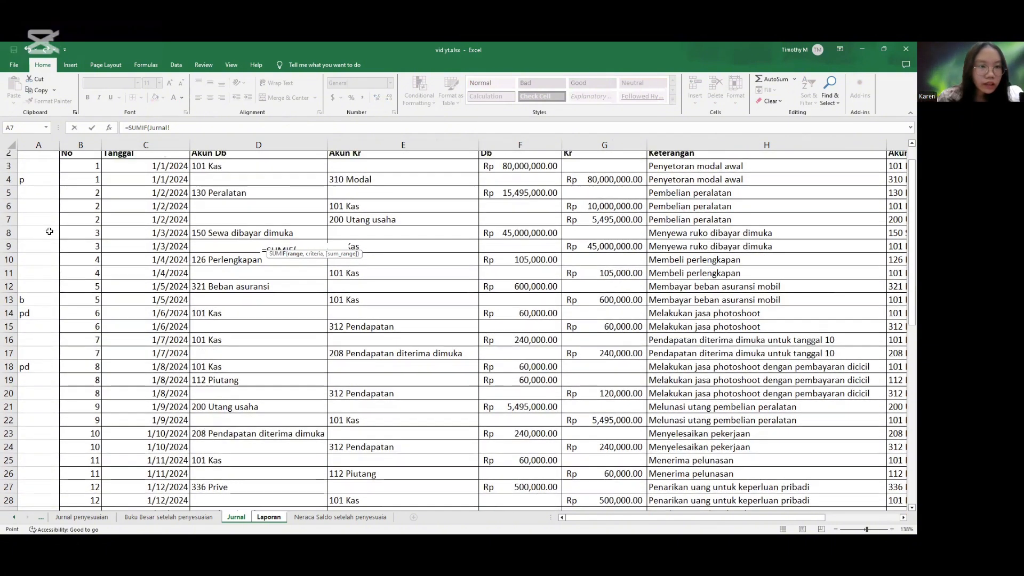
click(47, 186)
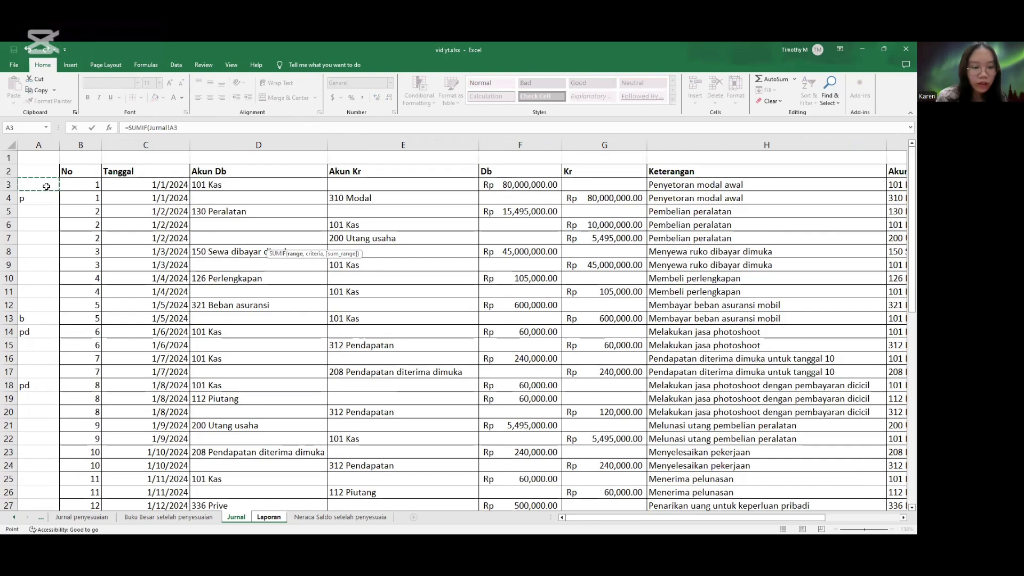
key(shift+Down)
key(ctrl+shift+Down)
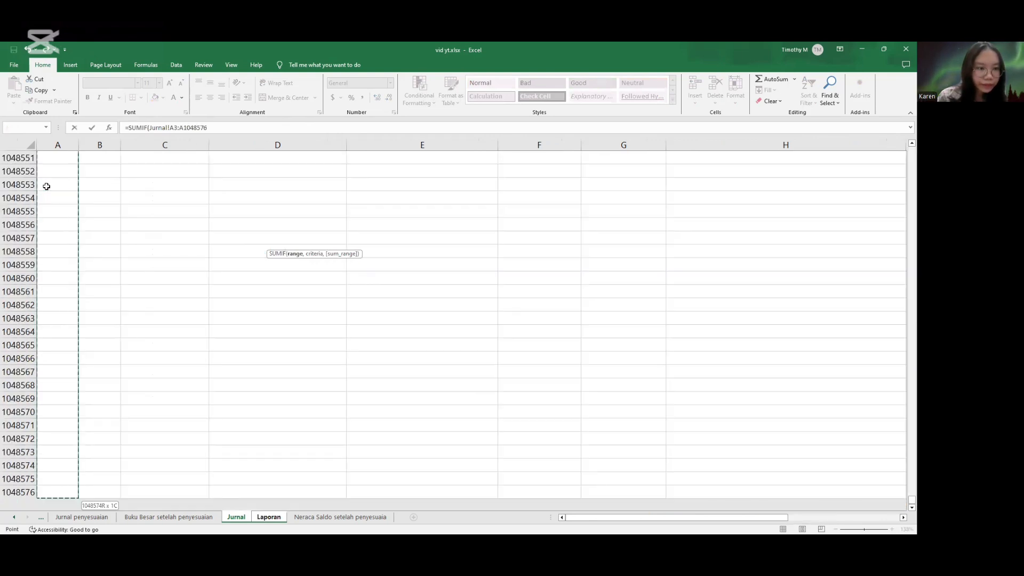
key(ctrl+shift+Up)
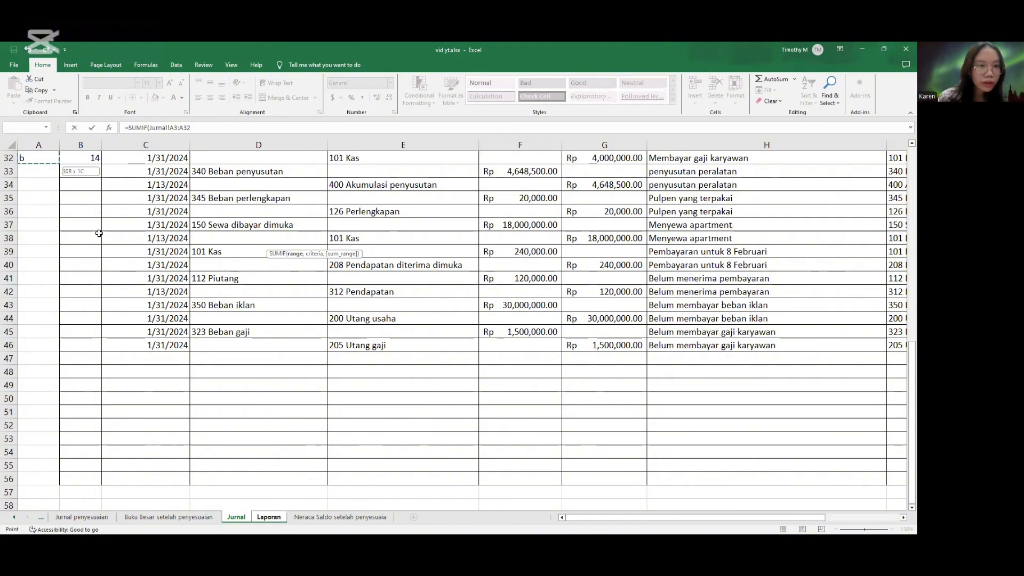
key(BackSpace)
key(BackSpace)
text(46,)
Use the b code in Jurnal A13 as the criterion of the C7 SUMIF.
scroll(100, 234, up, 7)
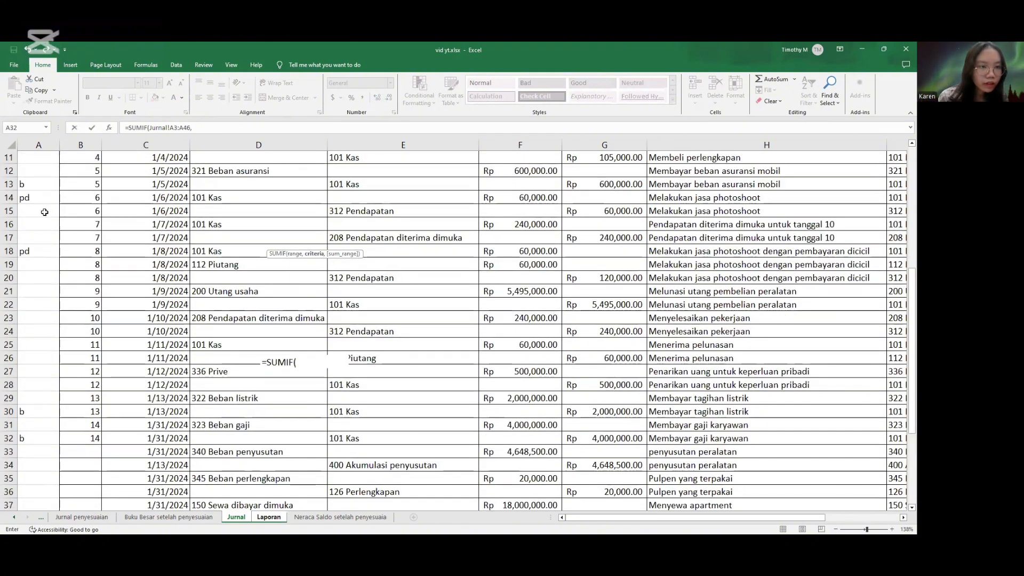
scroll(58, 215, up, 1)
click(44, 212)
text(,)
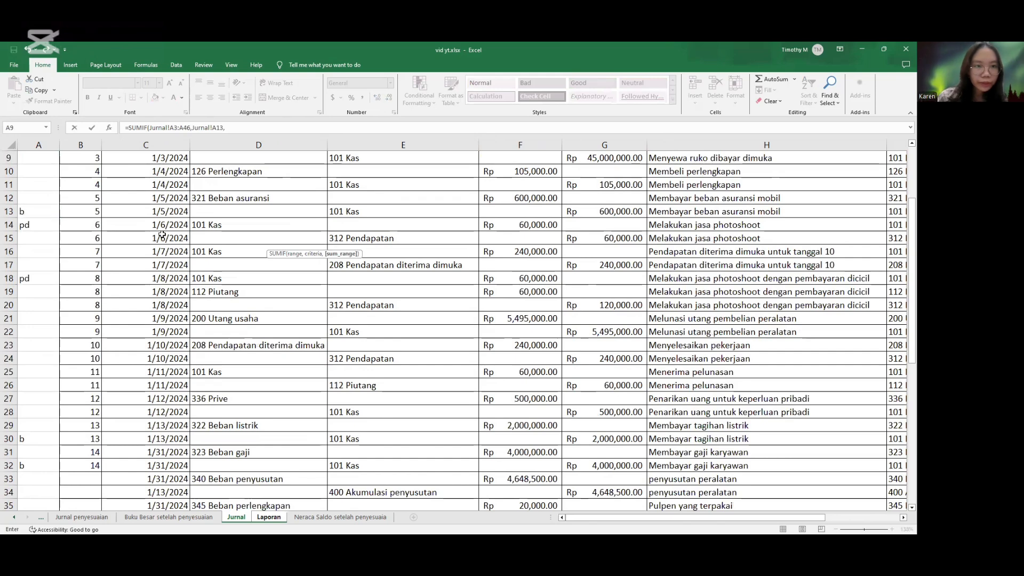
scroll(162, 234, up, 1)
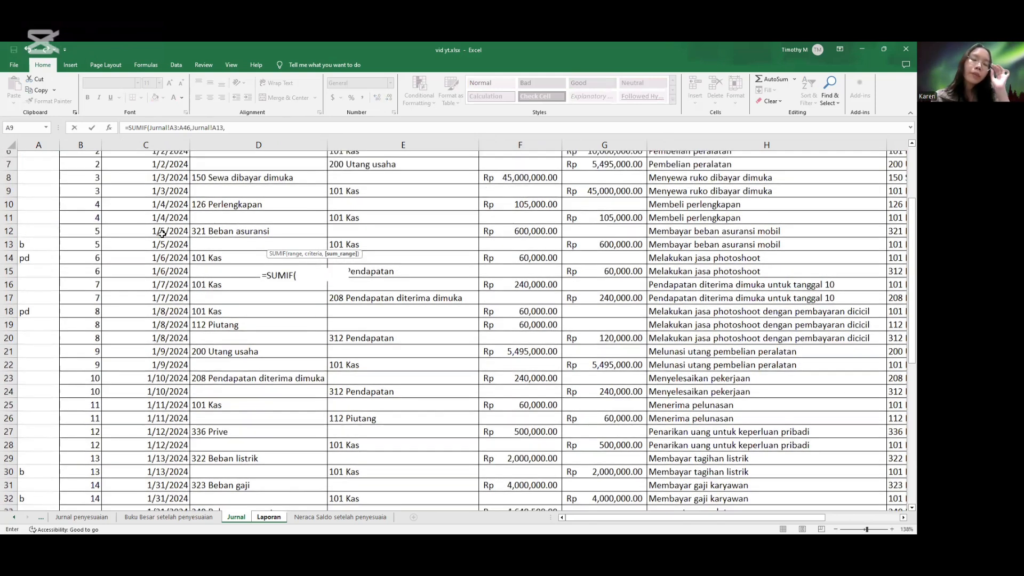
scroll(162, 233, up, 1)
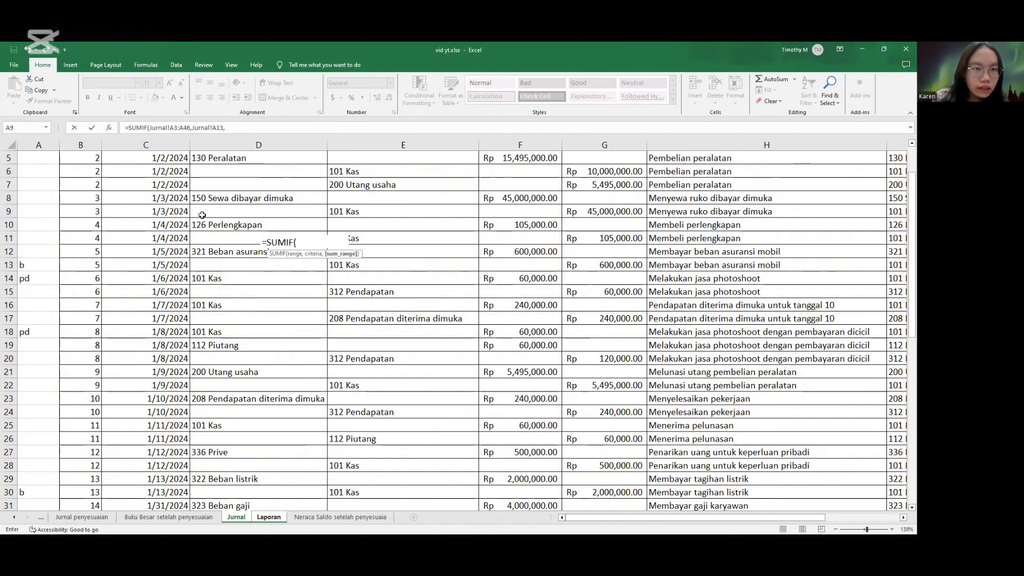
scroll(203, 215, up, 1)
scroll(202, 215, up, 2)
text(,)
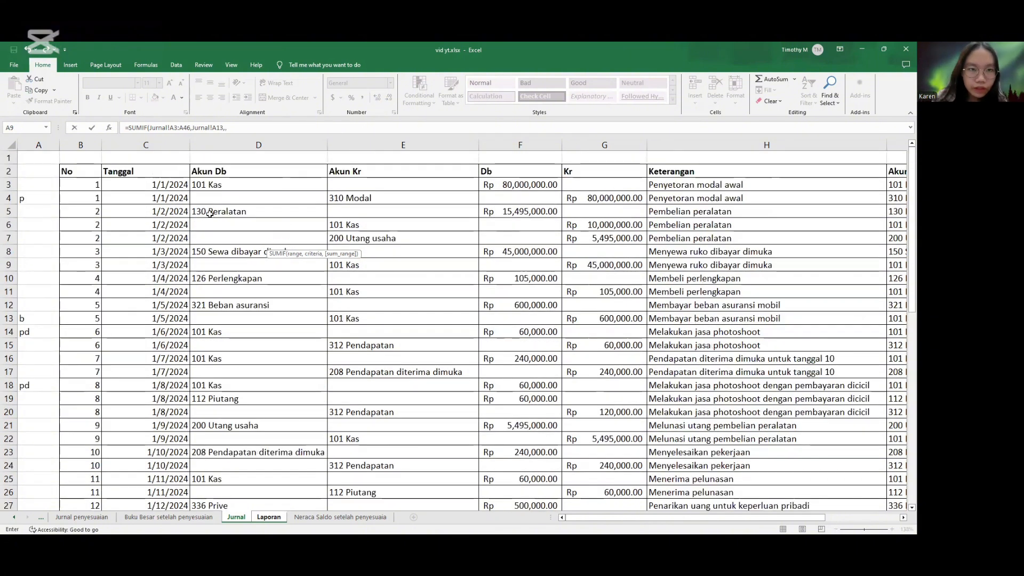
key(BackSpace)
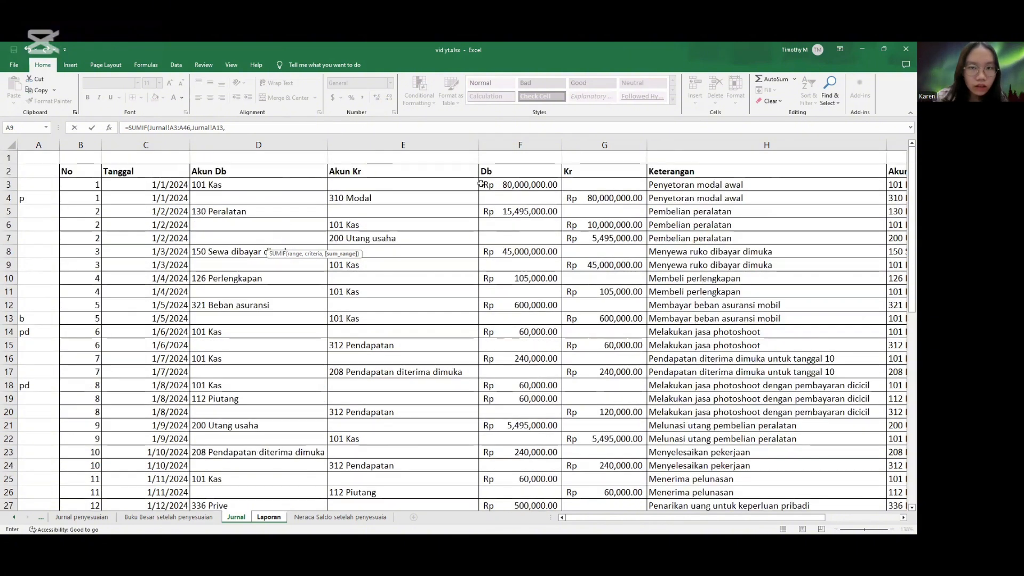
Set Jurnal F3:F46, the debit amounts, as the sum range of the first SUMIF in C7.
drag(511, 190, 520, 211)
key(shift+Down)
key(shift+Down)
key(shift+Down)
key(shift+Down)
key(shift+Down)
key(shift+Down)
key(shift+Down)
key(shift+Down)
key(shift+Down)
key(shift+Down)
key(shift+Down)
key(shift+Down)
key(shift+Down)
key(shift+Down)
key(shift+Down)
key(shift+Down)
key(shift+Down)
key(shift+Down)
key(shift+Down)
key(shift+Down)
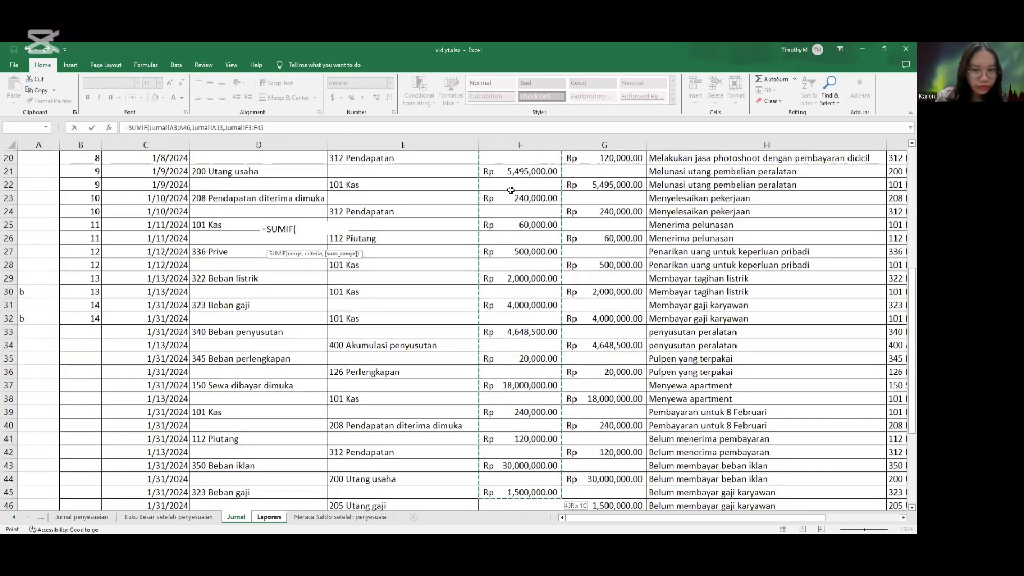
key(shift+Up)
key(shift+Up)
Add a second SUMIF to the C7 formula with Jurnal A3:A46 as its criteria range.
text()+sumif()
scroll(510, 190, up, 7)
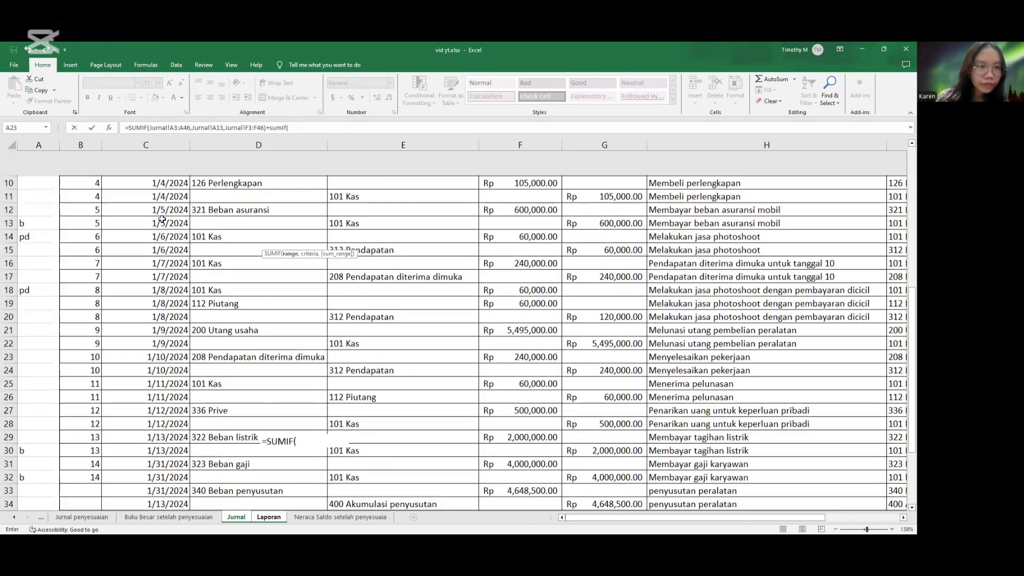
drag(39, 198, 39, 185)
key(ctrl+shift+Down)
key(ctrl+shift+Down)
key(ctrl+shift+Down)
key(ctrl+shift+Down)
key(ctrl+shift+Down)
key(ctrl+shift+Up)
key(shift+Down)
key(shift+Down)
key(shift+Down)
key(shift+Down)
key(shift+Down)
key(shift+Down)
key(shift+Down)
key(shift+Down)
key(shift+Down)
key(shift+Down)
key(shift+Down)
key(shift+Down)
key(shift+Down)
key(shift+Down)
text(,)
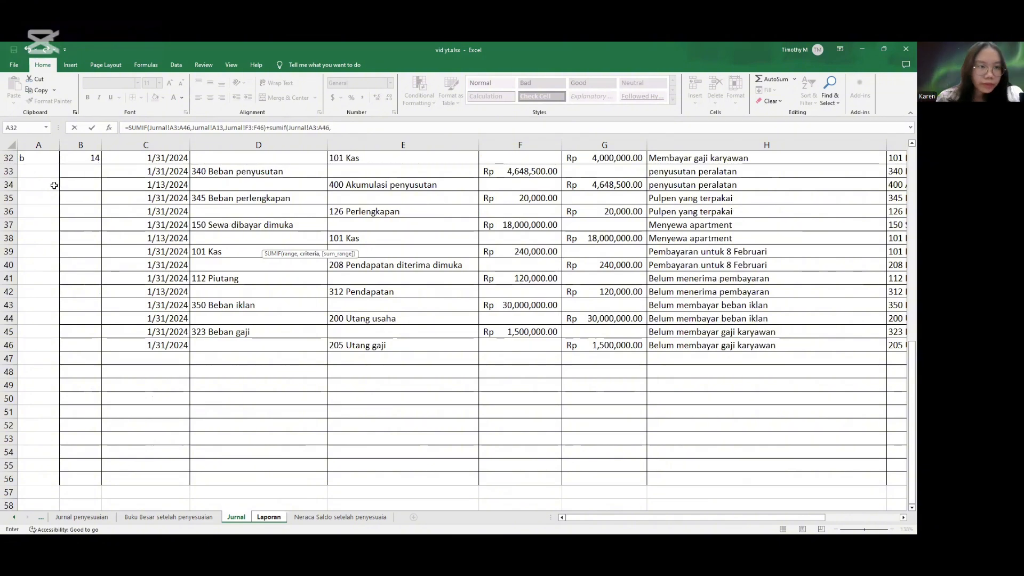
Complete the second SUMIF in C7 with criterion Jurnal A32 and sum range Jurnal G3:G46.
click(42, 160)
text(,)
scroll(565, 183, up, 10)
click(604, 185)
key(shift+Down)
key(shift+Down)
key(shift+Down)
key(shift+Down)
key(shift+Down)
key(shift+Down)
key(shift+Down)
key(shift+Down)
key(shift+Down)
key(shift+Down)
key(shift+Down)
key(shift+Down)
key(shift+Down)
key(shift+Down)
key(shift+Down)
key(shift+Down)
key(shift+Down)
key(shift+Down)
key(shift+Down)
key(shift+Down)
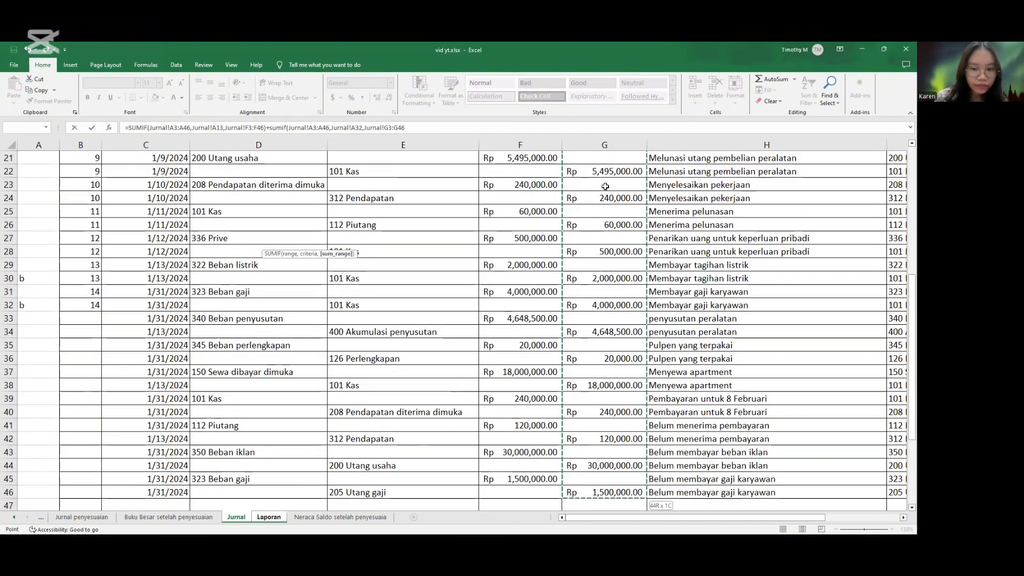
text())
key(Return)
Format the Pengeluaran kas untuk beban amount in C7 as Accounting with the Rp symbol.
click(326, 244)
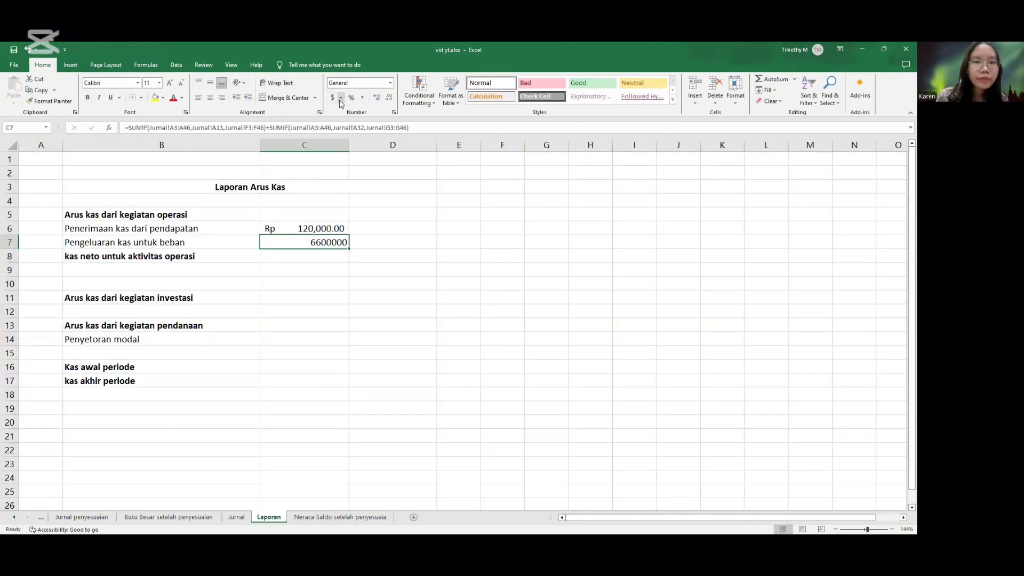
click(341, 98)
click(352, 121)
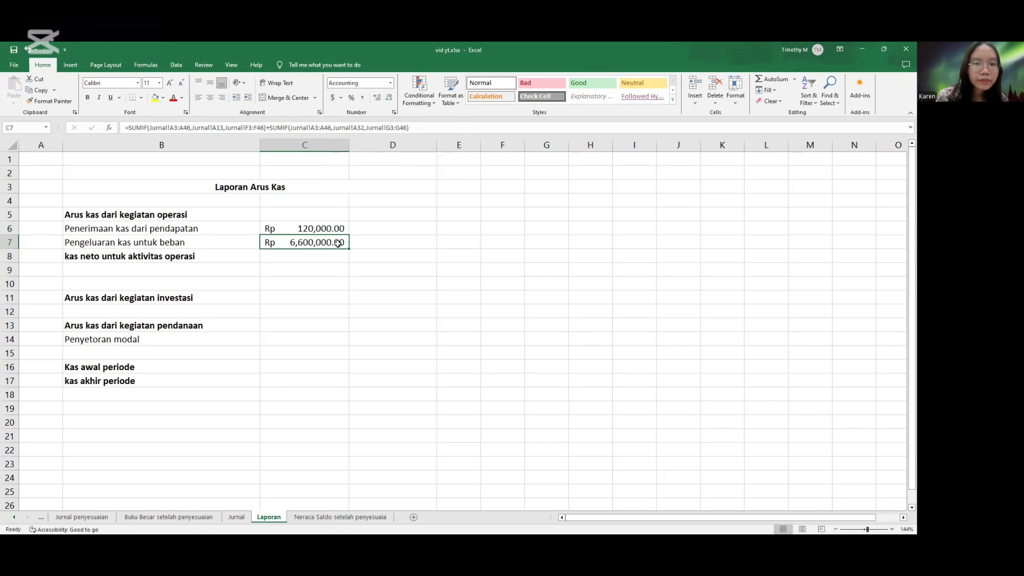
Calculate kas neto untuk aktivitas operasi in C8 with the formula =C6-C7.
click(319, 258)
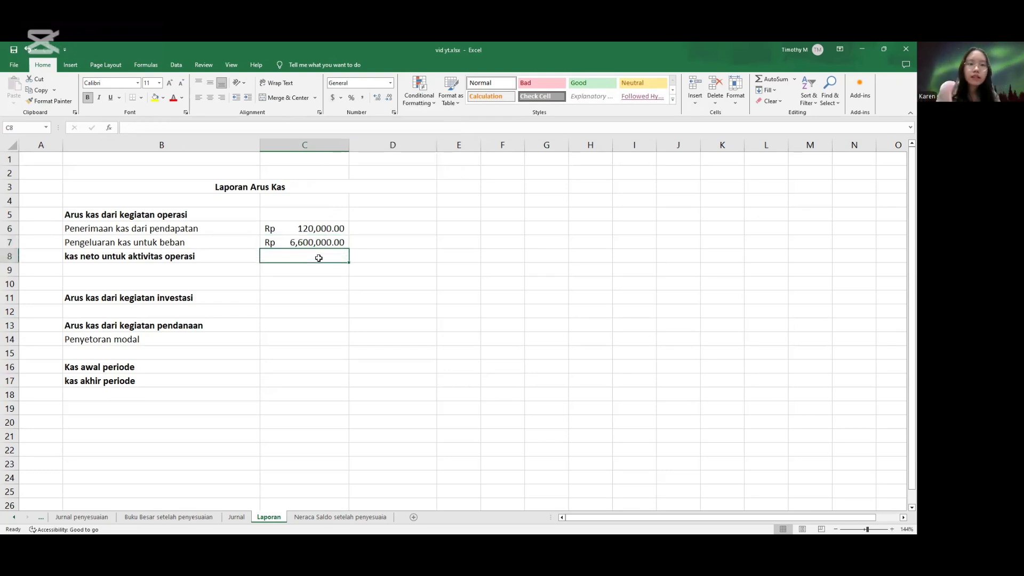
text(-)
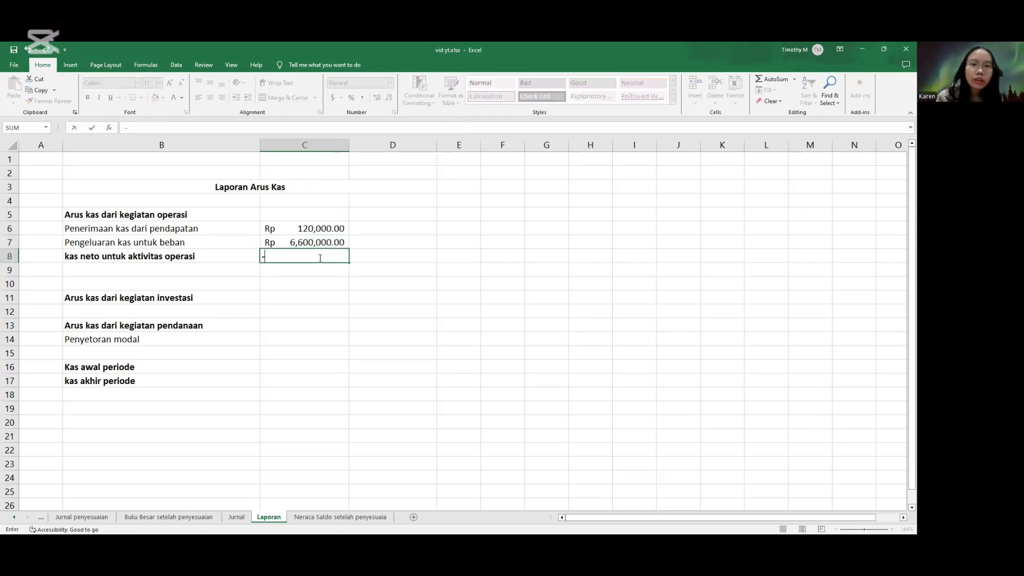
key(BackSpace)
text(=)
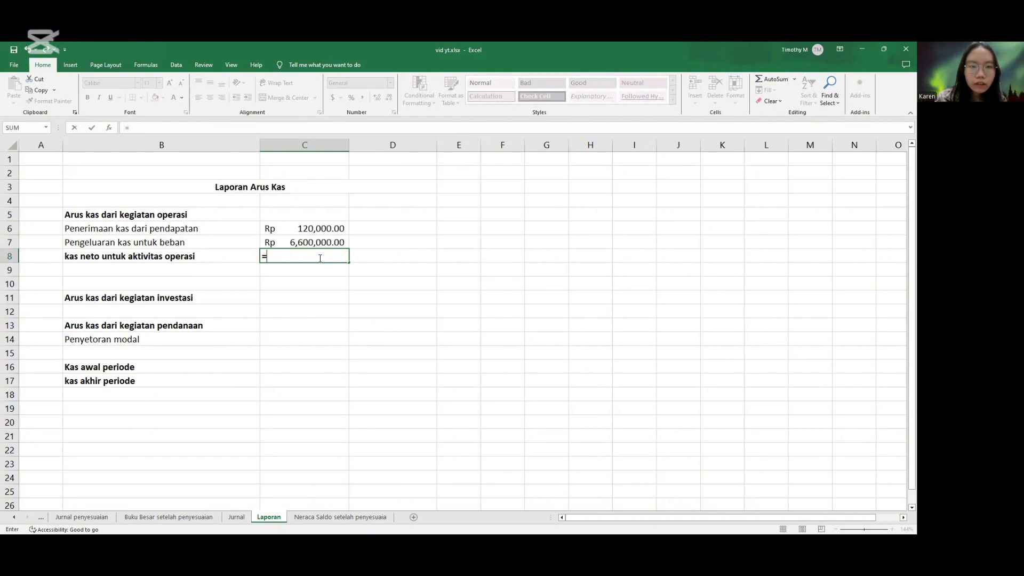
click(305, 229)
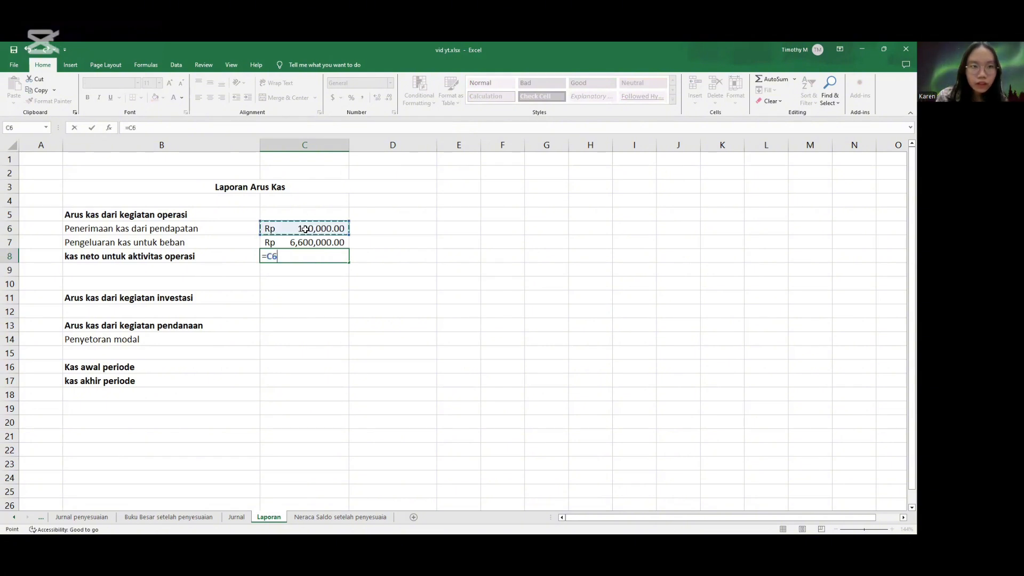
text(-)
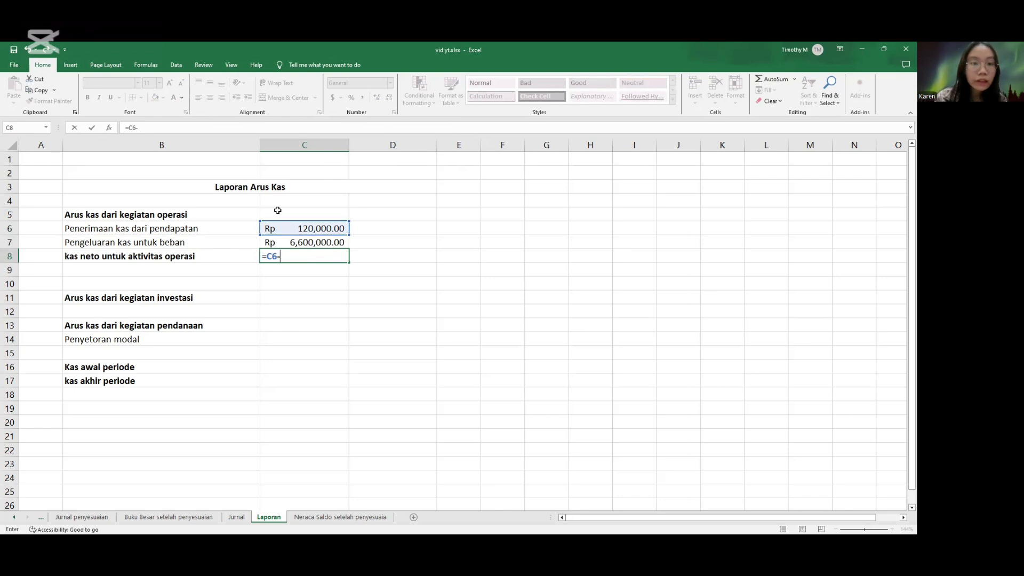
click(302, 245)
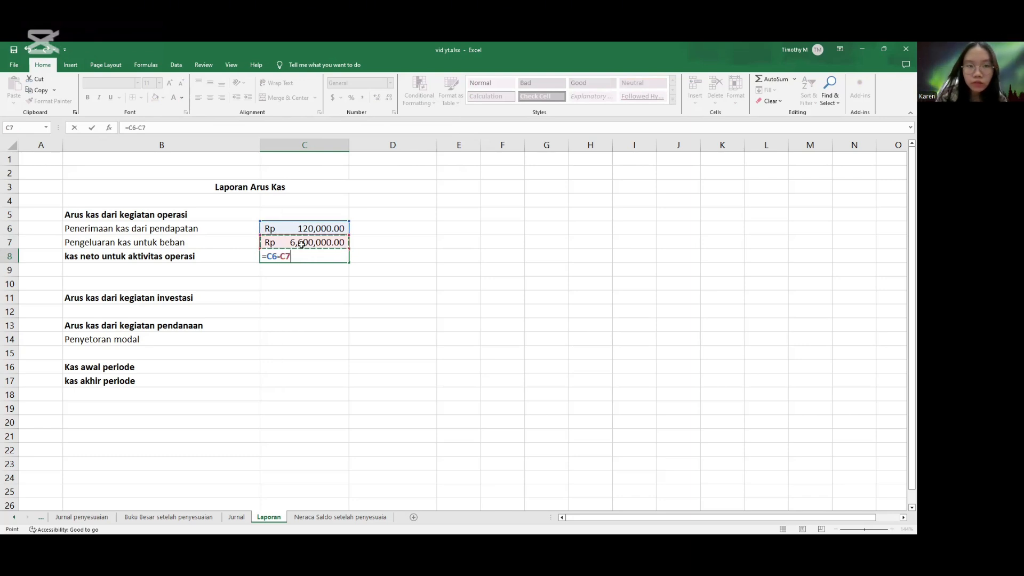
key(Return)
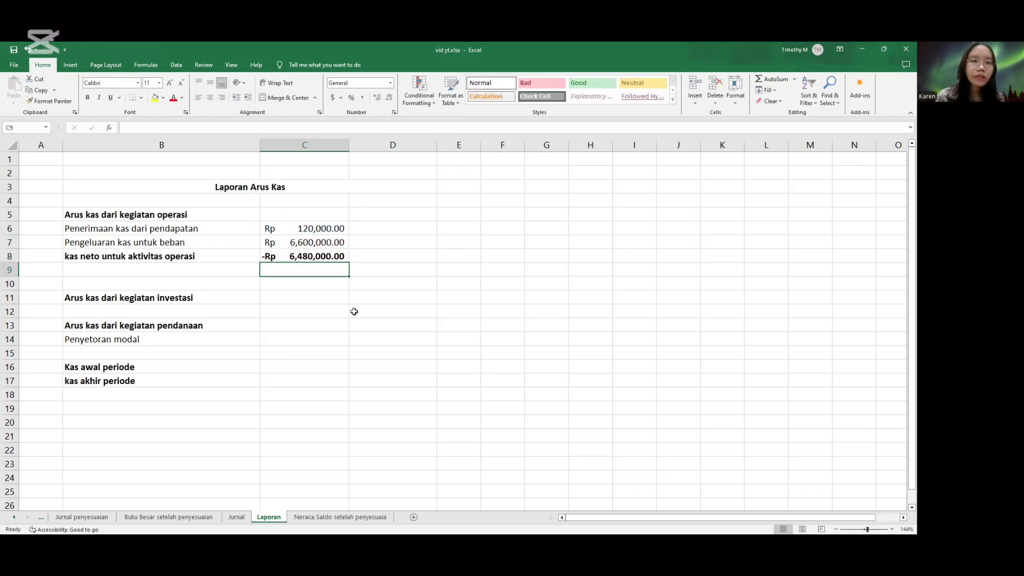
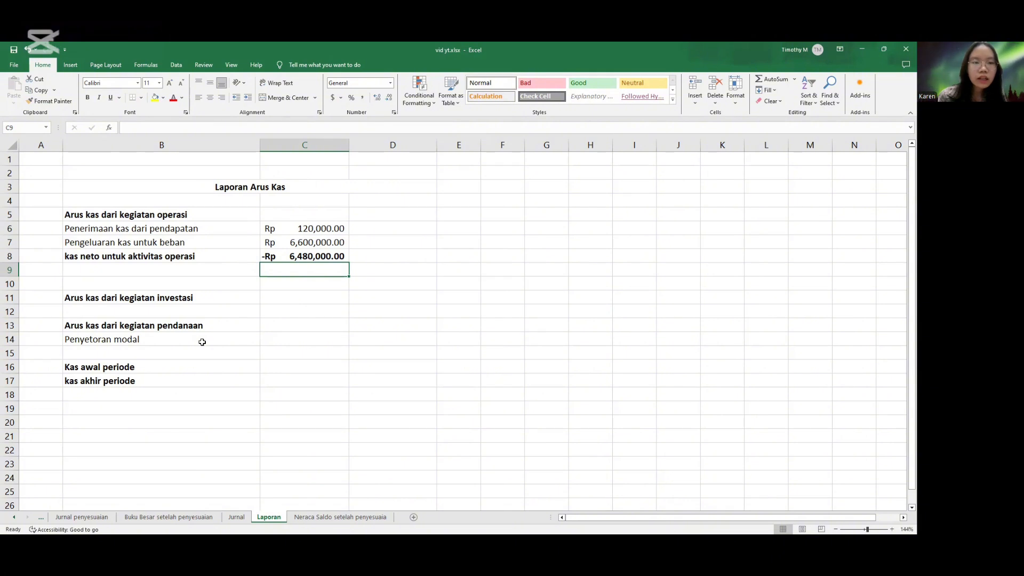
Start a SUMIF formula in C14 for Penyetoran modal with Jurnal A3:A46 as the criteria range.
click(293, 343)
text(=sumif)
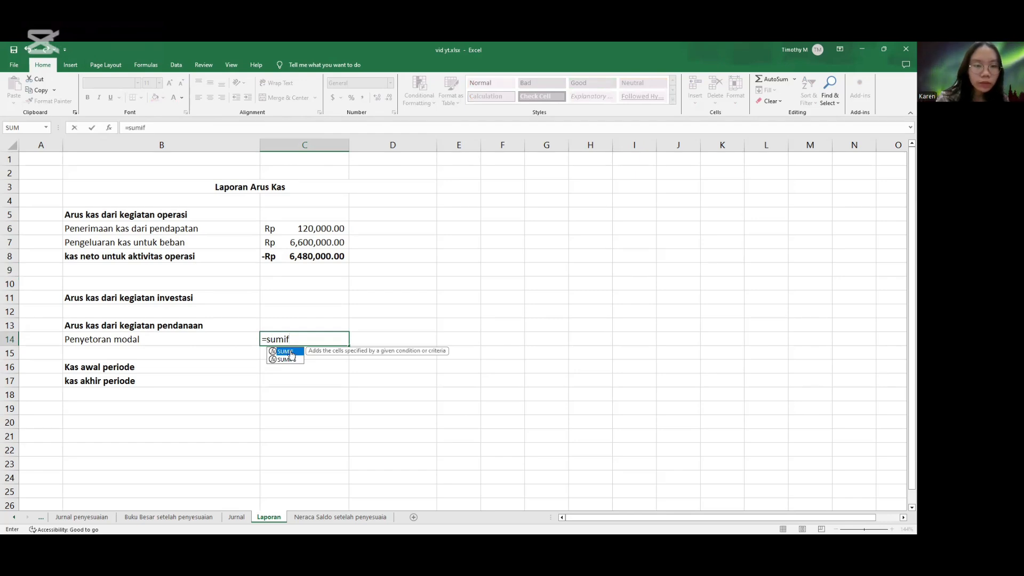
double_click(287, 352)
click(237, 517)
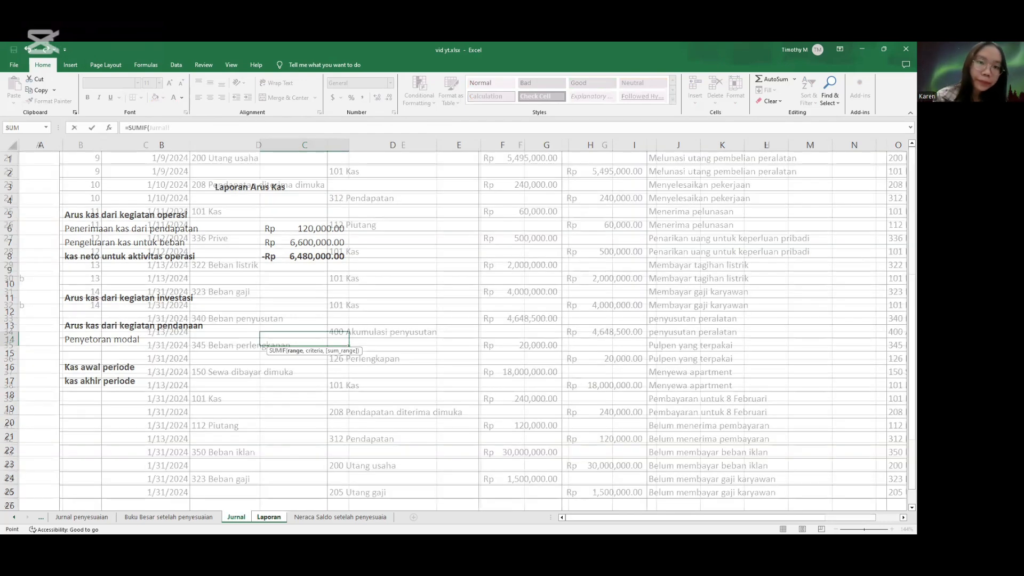
scroll(267, 374, up, 7)
click(47, 186)
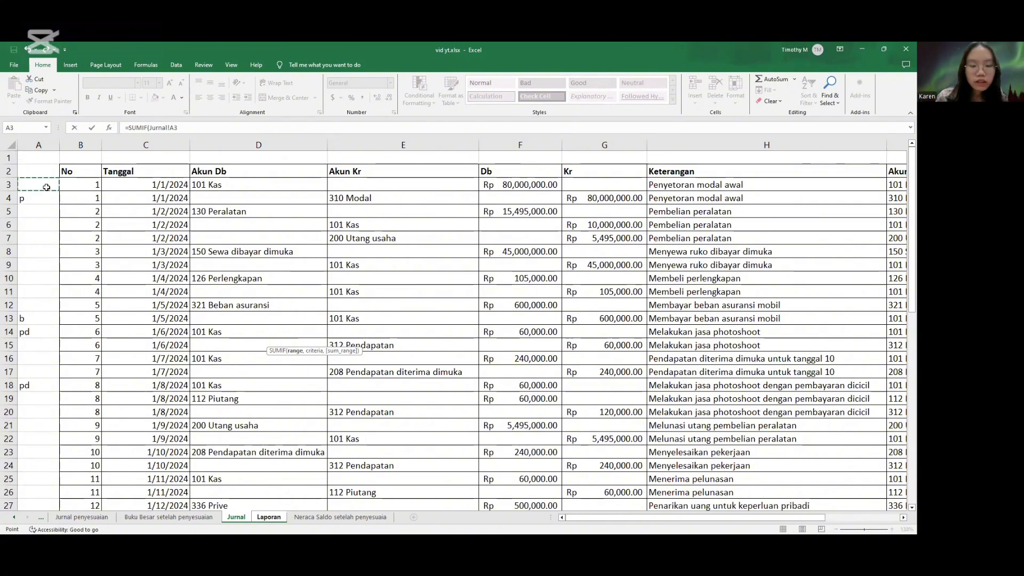
key(ctrl+shift+Down)
key(ctrl+shift+Down)
key(ctrl+shift+Down)
key(ctrl+shift+Down)
key(ctrl+shift+Down)
key(ctrl+shift+Down)
key(shift+Down)
key(shift+Down)
key(shift+Down)
key(shift+Down)
key(shift+Down)
key(shift+Down)
key(shift+Down)
key(shift+Down)
key(shift+Down)
key(shift+Down)
key(shift+Down)
key(shift+Down)
key(shift+Down)
key(shift+Down)
key(shift+Down)
key(shift+Down)
key(shift+Down)
key(shift+Up)
key(shift+Up)
key(shift+Up)
text(,)
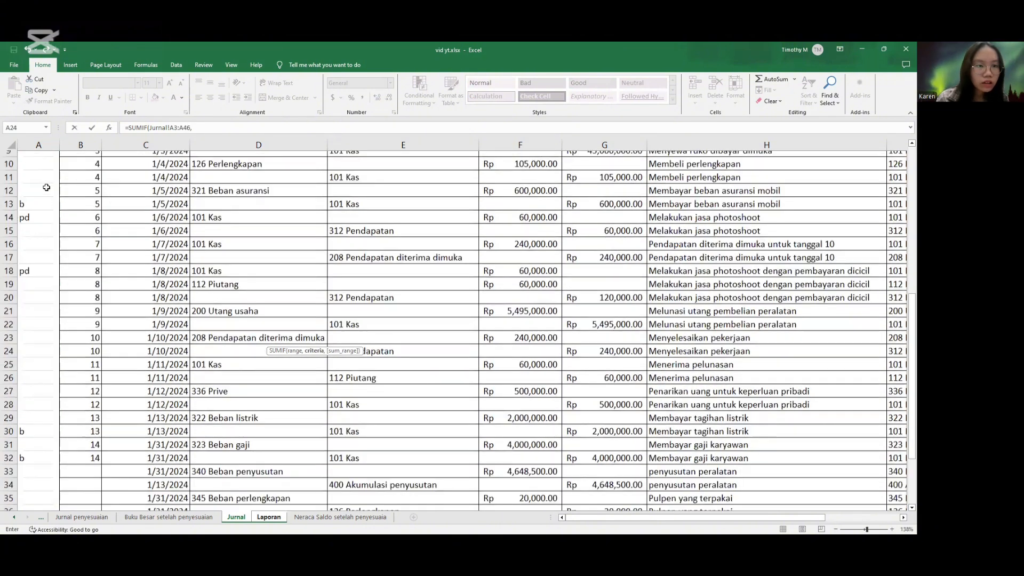
Complete the first SUMIF in C14 with criterion Jurnal A4 and sum range Jurnal F3:F46.
scroll(46, 187, up, 3)
click(41, 197)
text(,)
click(510, 184)
key(ctrl+shift+Down)
key(ctrl+shift+Down)
key(ctrl+shift+Down)
key(ctrl+shift+Down)
key(ctrl+shift+Down)
key(ctrl+shift+Down)
key(ctrl+shift+Down)
key(ctrl+shift+Down)
key(ctrl+shift+Down)
key(ctrl+shift+Down)
key(ctrl+shift+Down)
key(ctrl+shift+Down)
key(ctrl+shift+Down)
key(ctrl+shift+Down)
key(ctrl+shift+Down)
key(ctrl+shift+Down)
key(ctrl+shift+Down)
key(ctrl+shift+Down)
key(ctrl+shift+Down)
key(ctrl+shift+Down)
key(ctrl+shift+Up)
key(shift+Down)
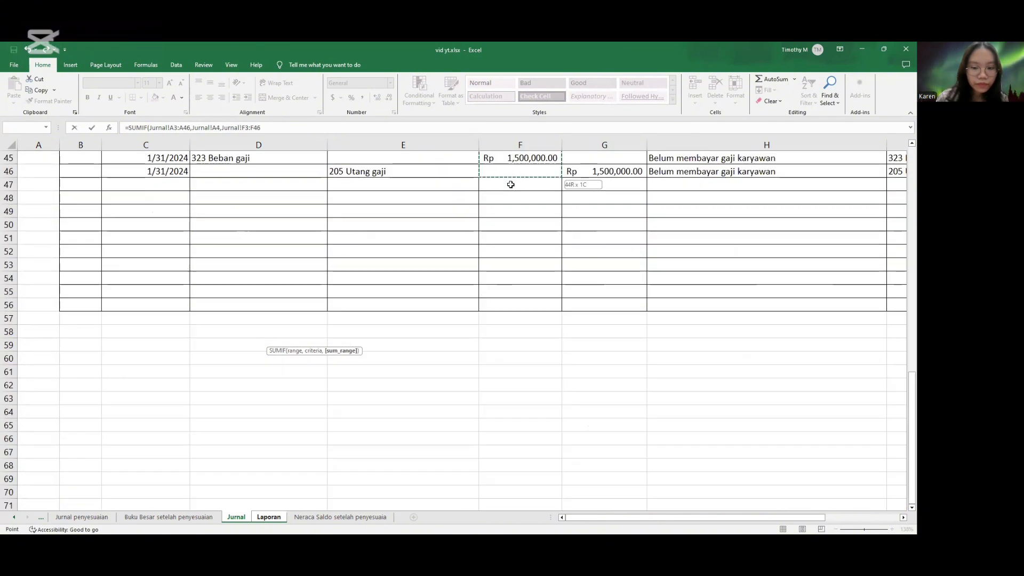
Add a second SUMIF to the C14 formula with Jurnal A3:A46 as the range and Jurnal A4 as the criterion.
text()+sumif()
scroll(405, 279, up, 15)
click(44, 185)
key(shift+Down)
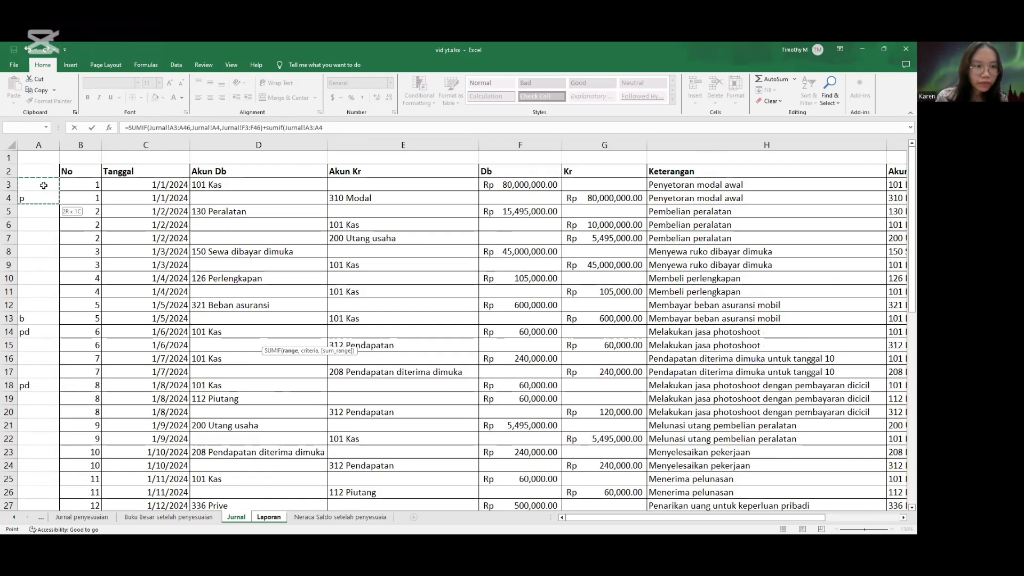
key(ctrl+shift+Down)
key(ctrl+shift+Down)
key(ctrl+shift+Down)
key(ctrl+shift+Down)
key(ctrl+shift+Down)
key(ctrl+shift+Up)
key(shift+Down)
key(shift+Down)
key(shift+Down)
key(shift+Down)
key(shift+Down)
key(shift+Down)
key(shift+Down)
key(shift+Down)
key(shift+Down)
key(shift+Down)
key(shift+Down)
key(shift+Down)
key(shift+Down)
key(shift+Down)
text(,)
scroll(44, 185, up, 10)
click(34, 200)
text(,Jurnal!A4,)
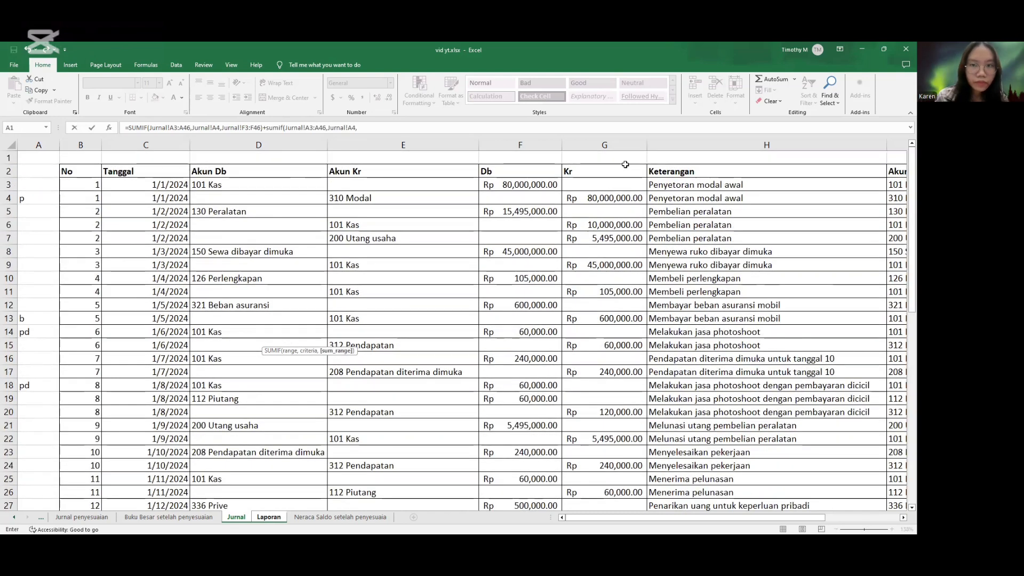
Finish the C14 formula with Jurnal G3:G46 as the second SUMIF's sum range.
click(608, 184)
key(shift+Down)
key(ctrl+shift+Down)
key(ctrl+shift+Down)
key(ctrl+shift+Down)
key(ctrl+shift+Up)
key(Return)
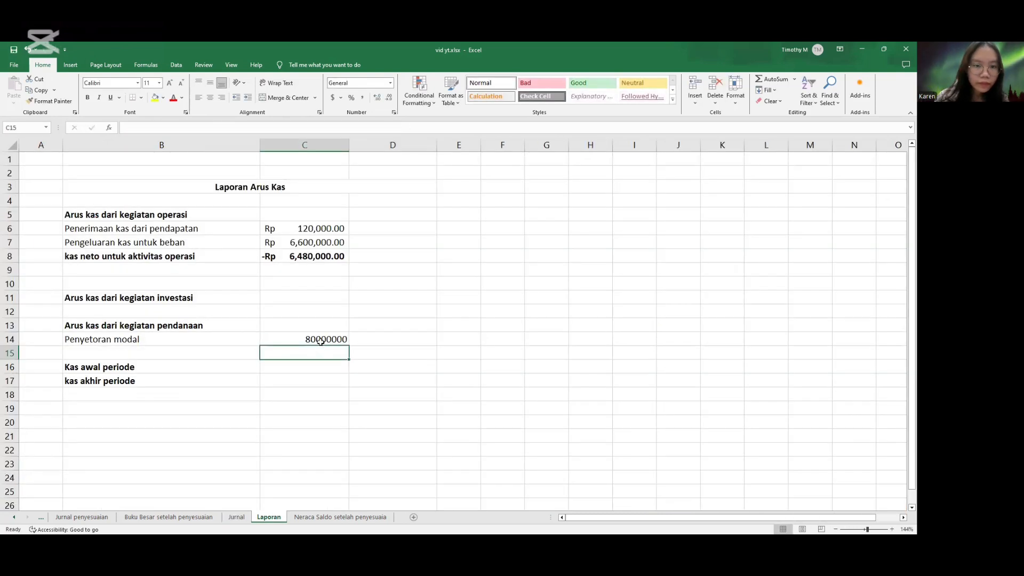
Format the Penyetoran modal amount in C14 as Accounting with the Rp symbol.
click(321, 342)
click(340, 97)
click(373, 106)
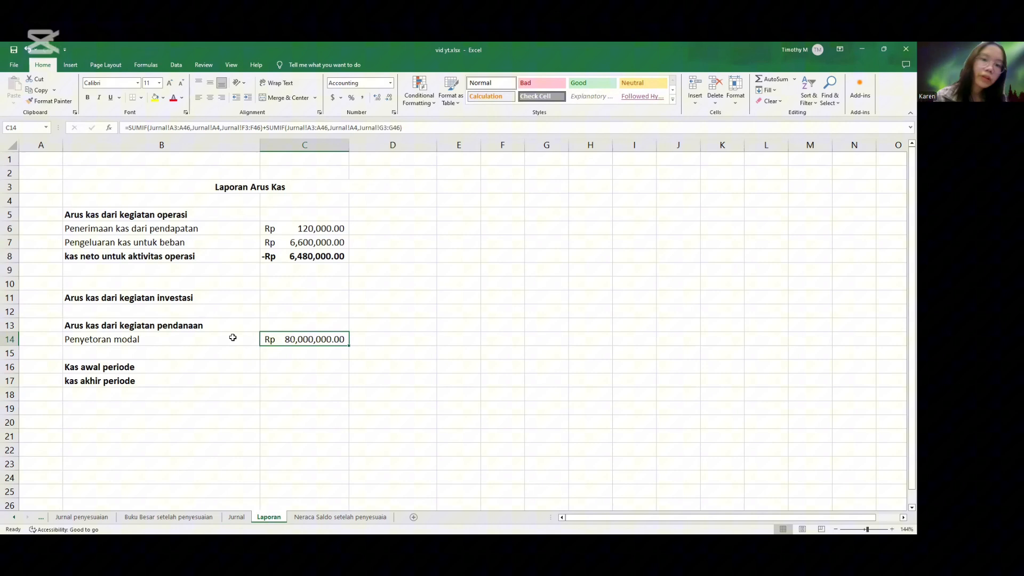
Format the Kas awal periode and kas akhir periode cells C16:C17 as Accounting with Rp English (Indonesia).
click(283, 368)
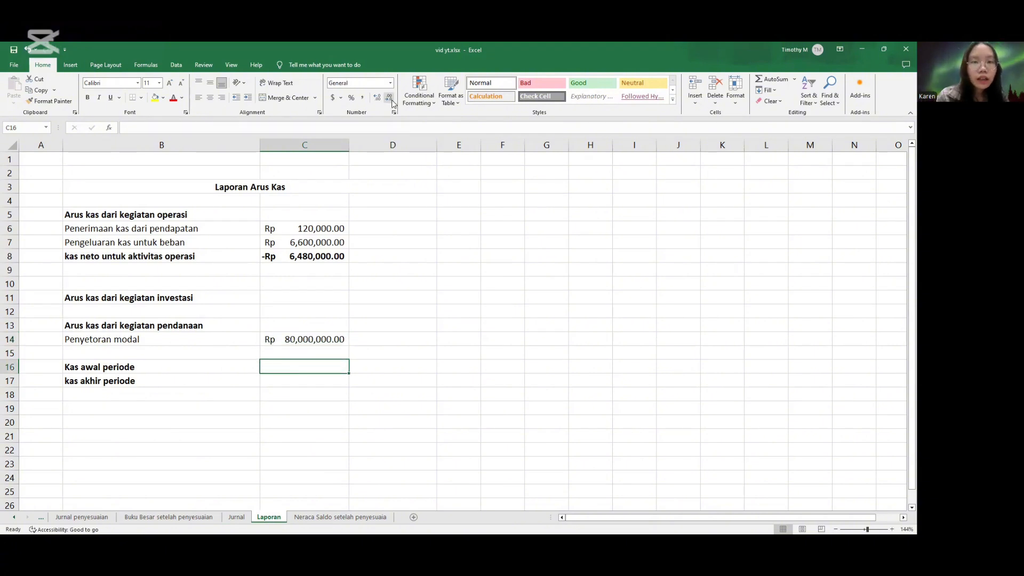
key(ctrl+shift+Down)
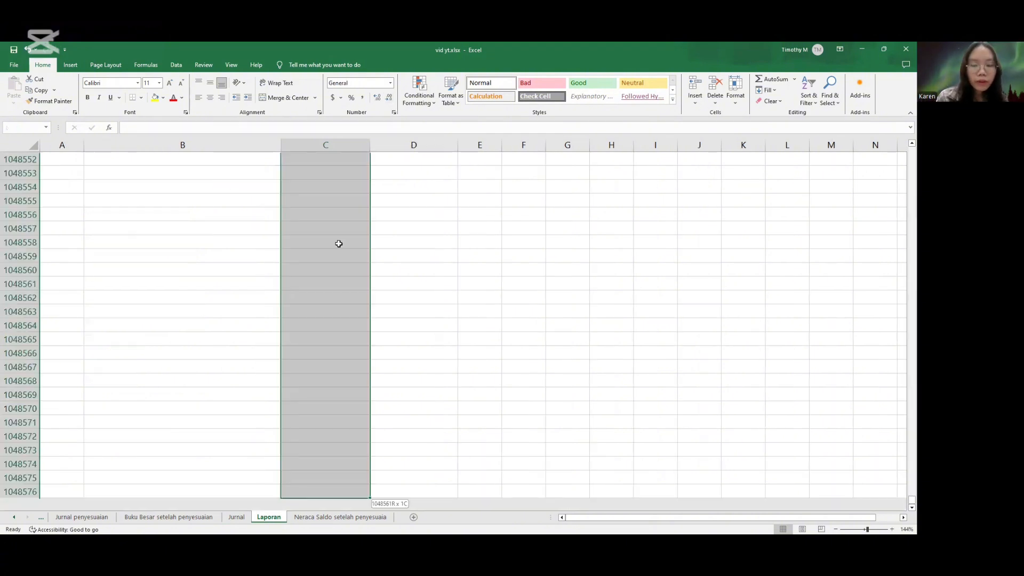
key(ctrl+shift+Up)
key(shift+Down)
key(shift+Down)
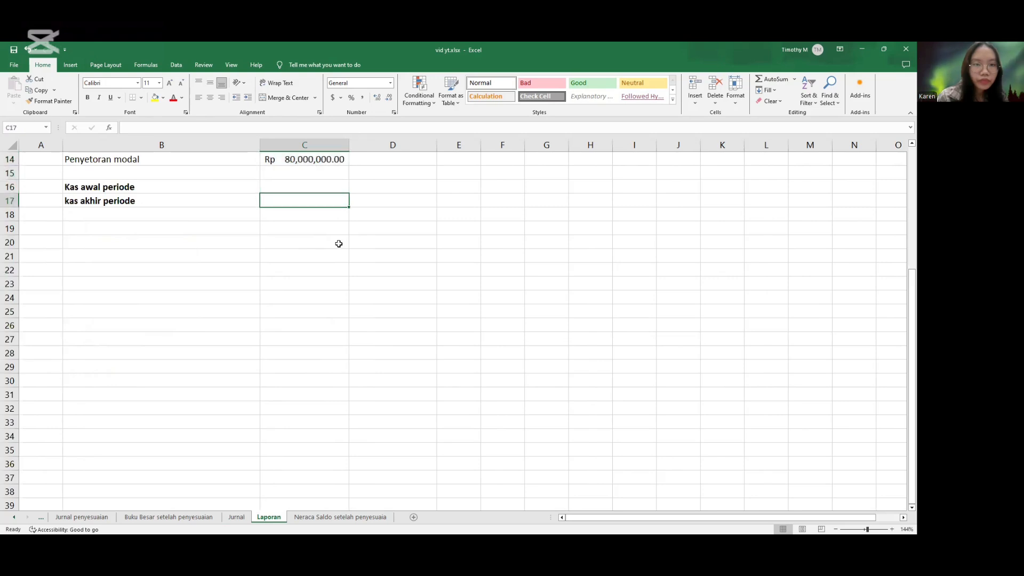
key(shift+Down)
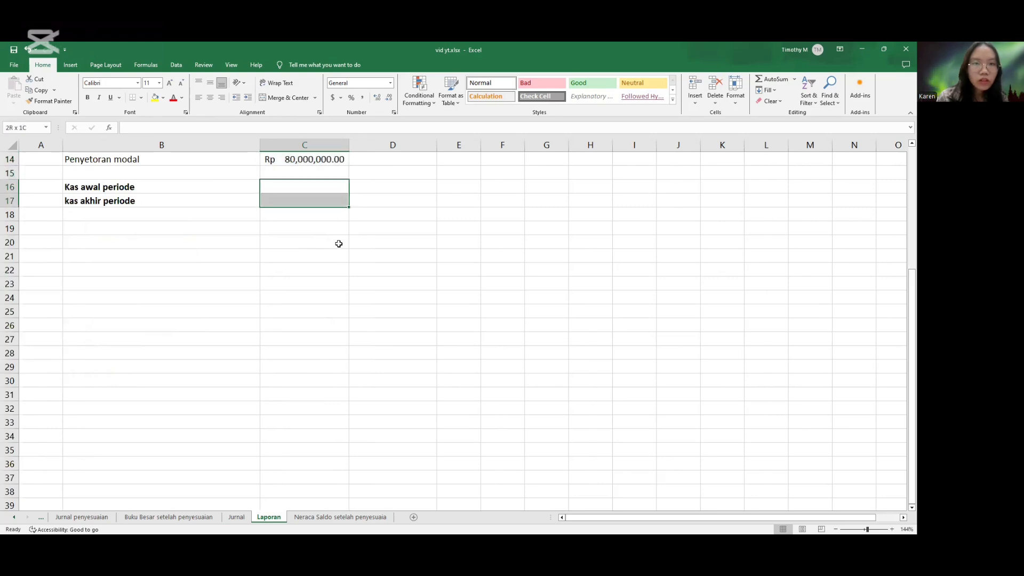
click(340, 98)
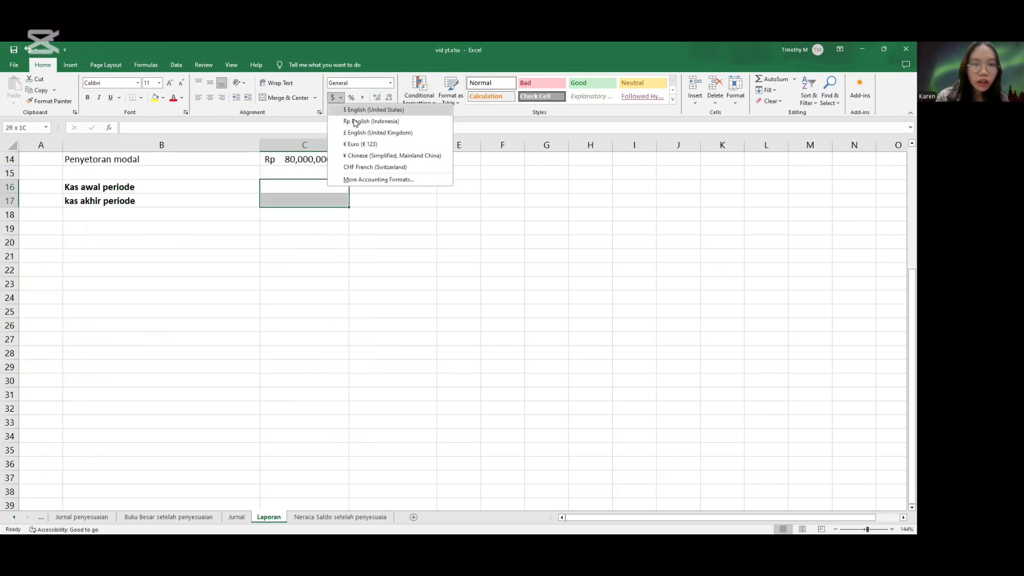
click(357, 123)
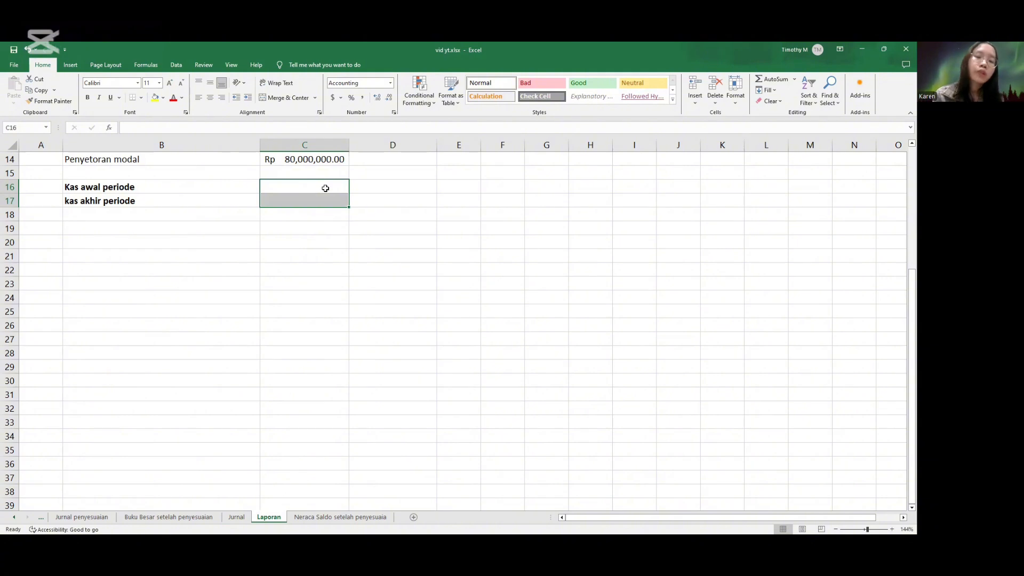
Enter 0 as the Kas awal periode amount in C16.
click(327, 186)
scroll(350, 208, up, 5)
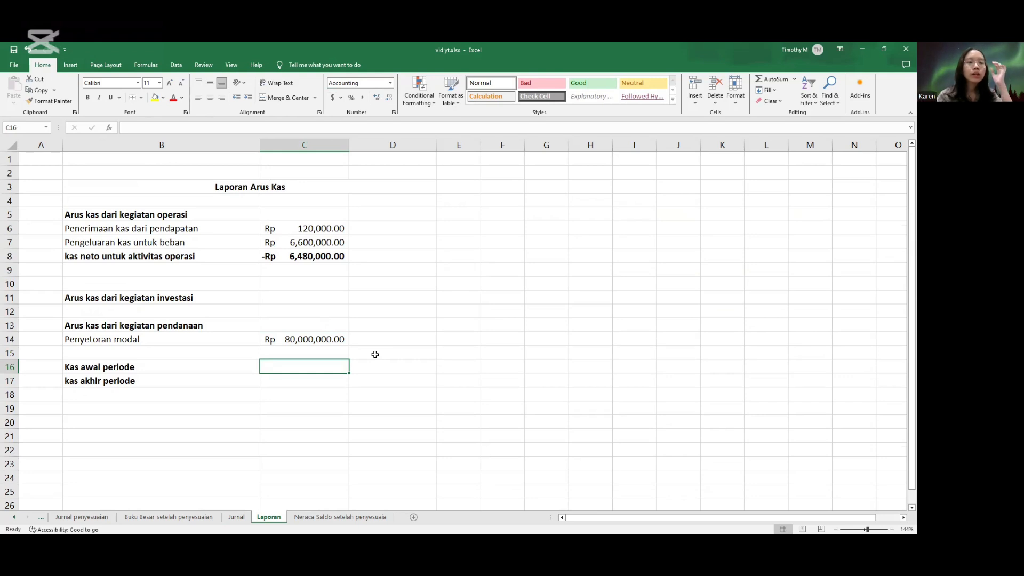
click(301, 254)
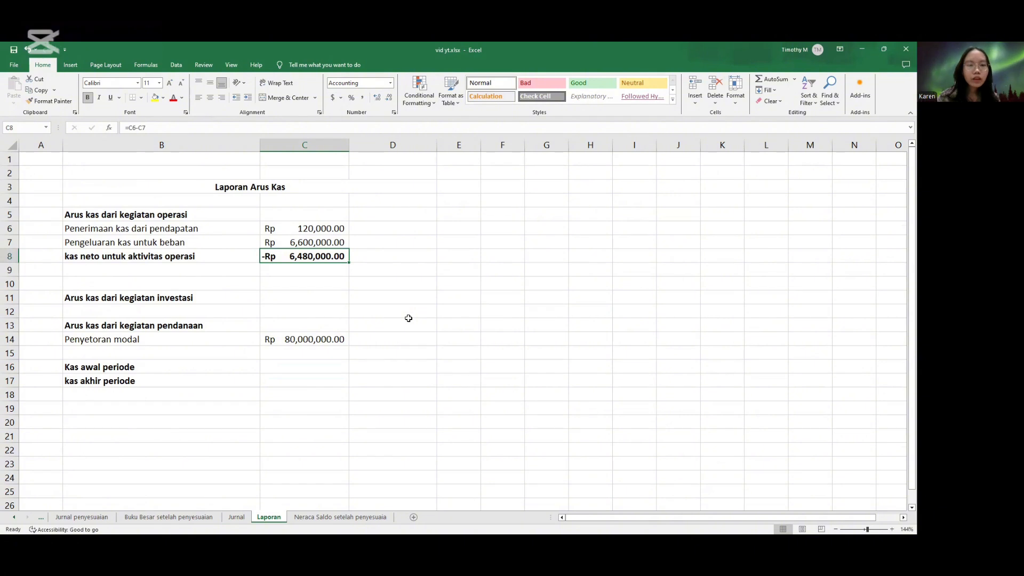
click(322, 367)
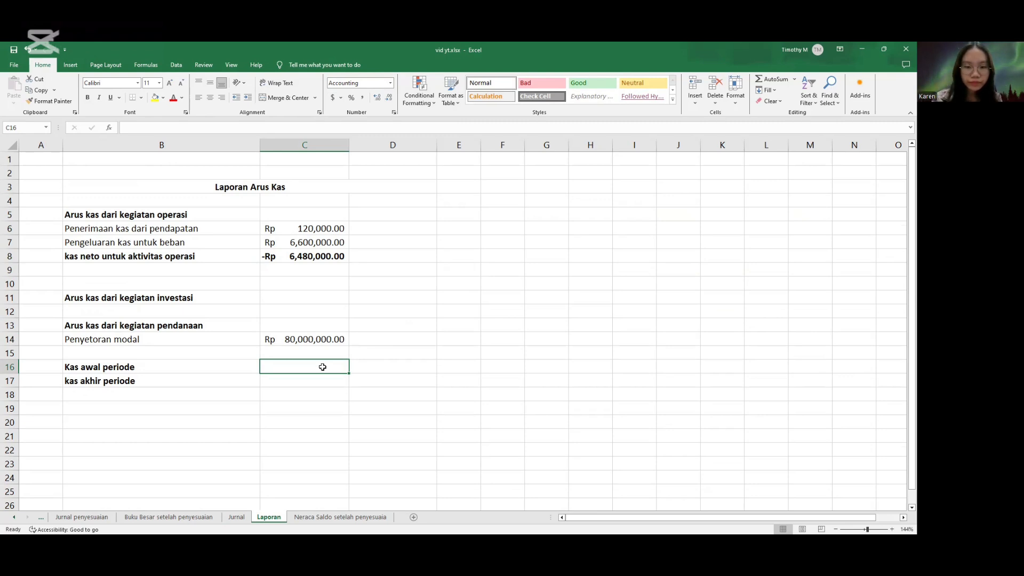
text(0)
key(Return)
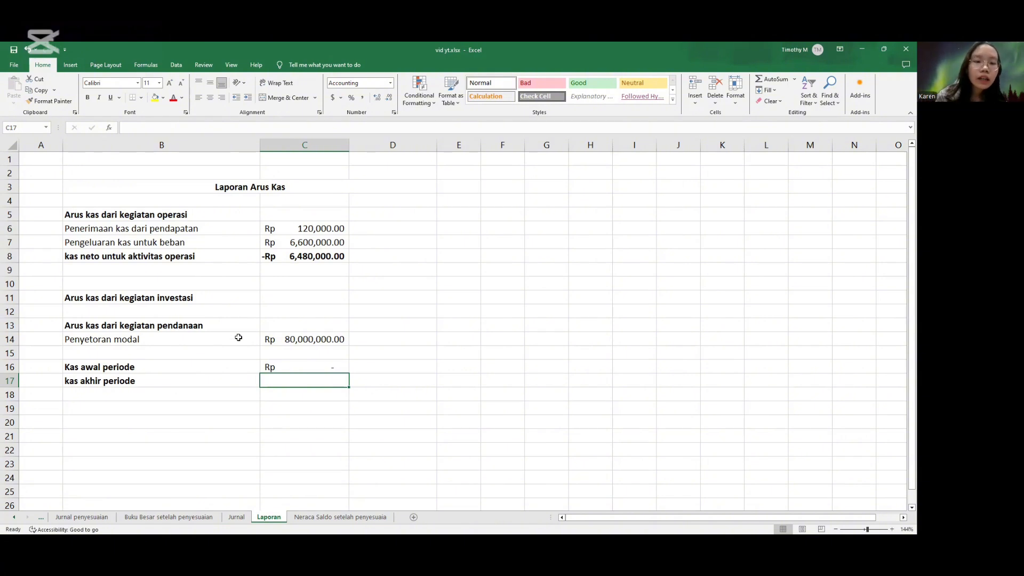
Calculate kas neto untuk aktivitas operasi in D8 with =C6-C7 and clear the duplicate formula from C8.
click(377, 341)
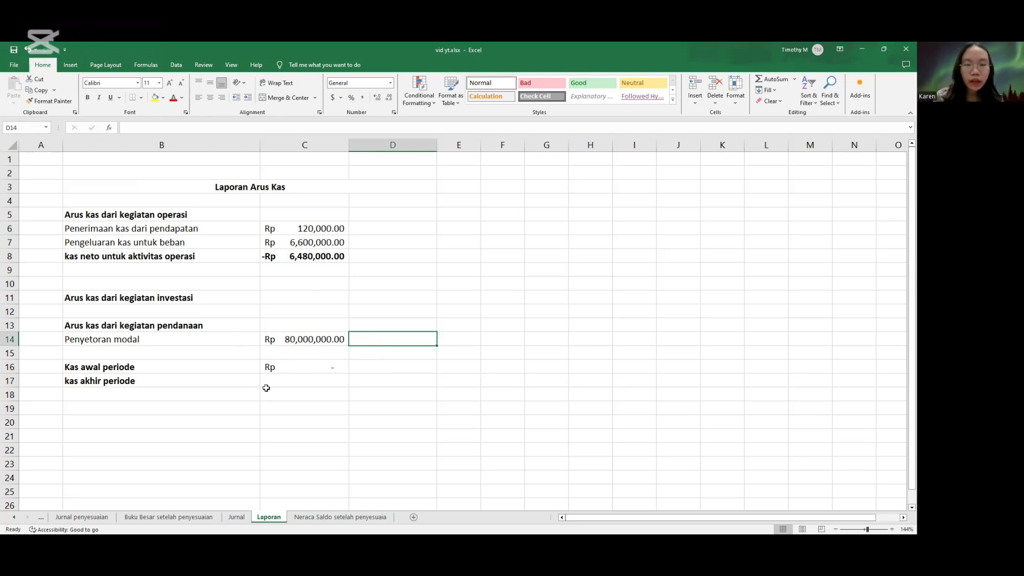
click(311, 256)
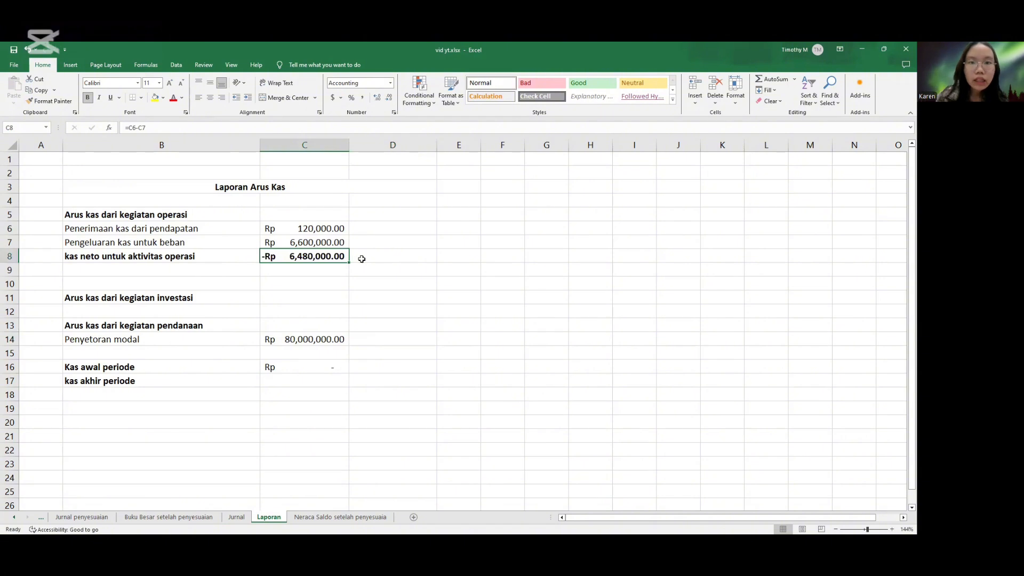
click(377, 258)
click(326, 257)
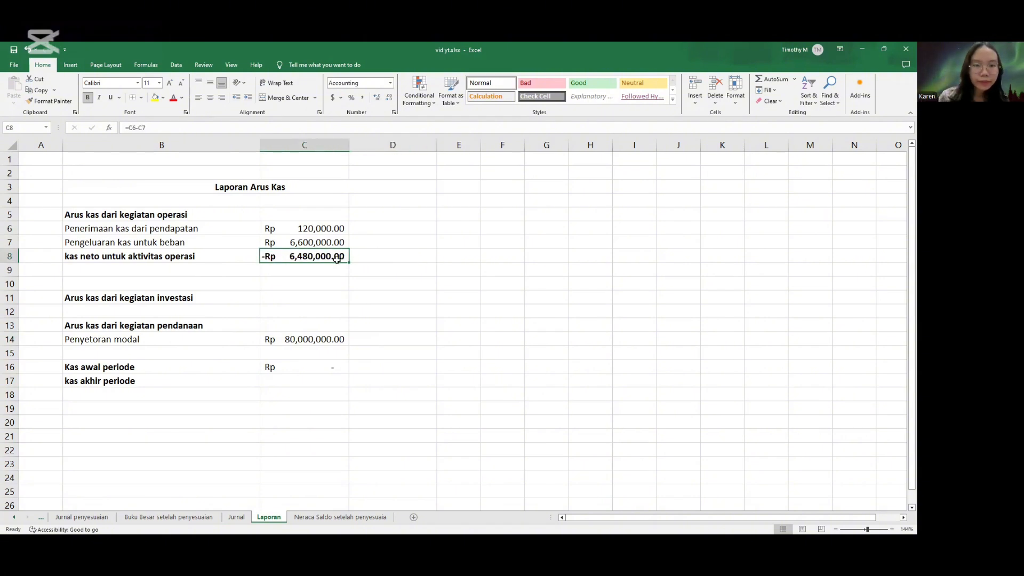
click(373, 259)
text(=)
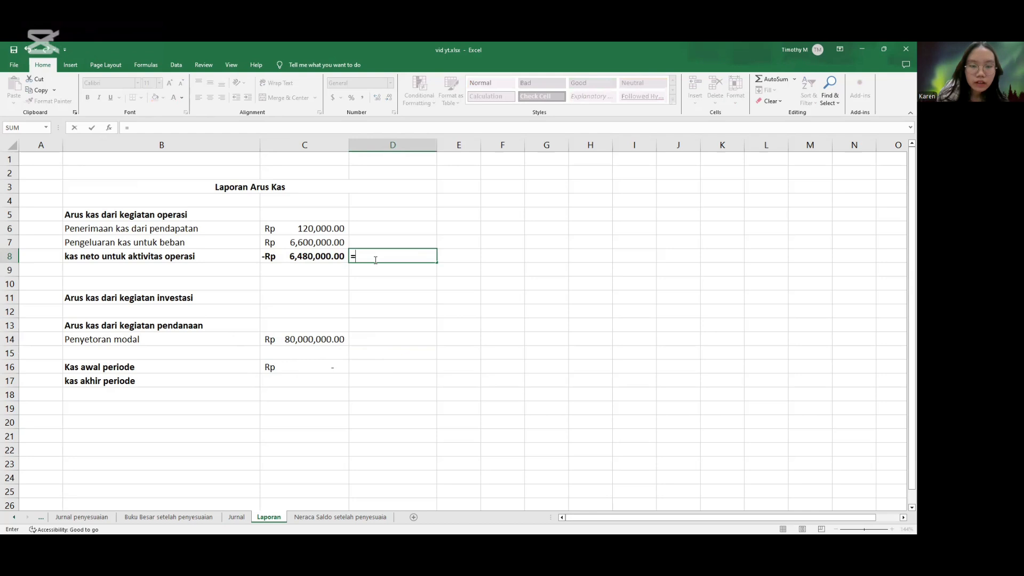
click(307, 229)
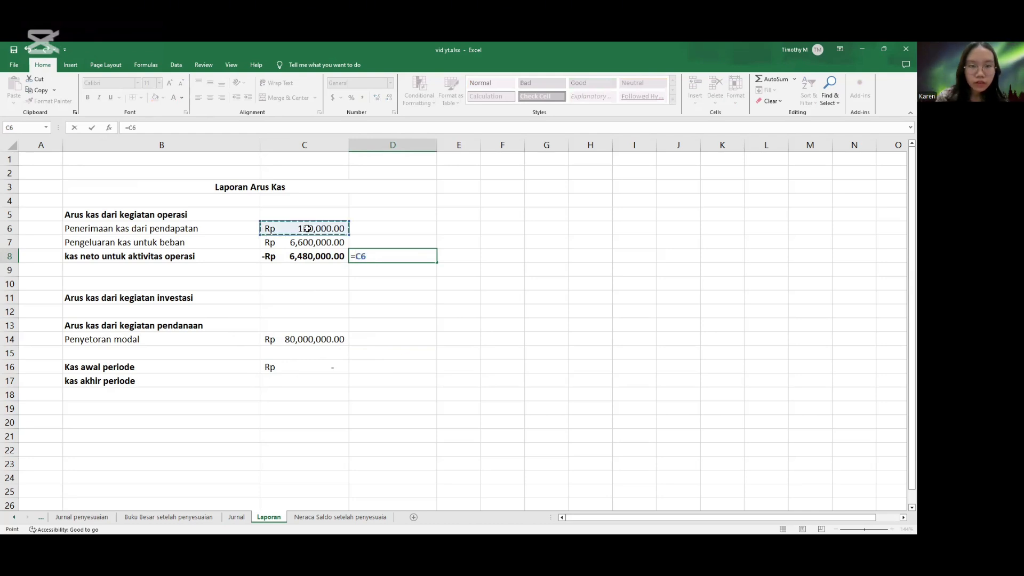
text(-)
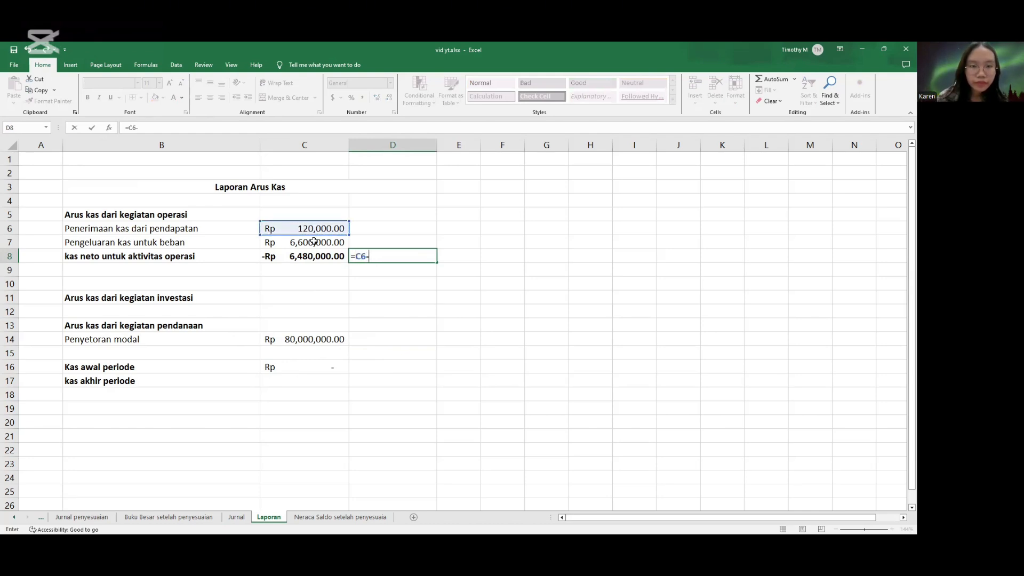
click(315, 241)
key(Return)
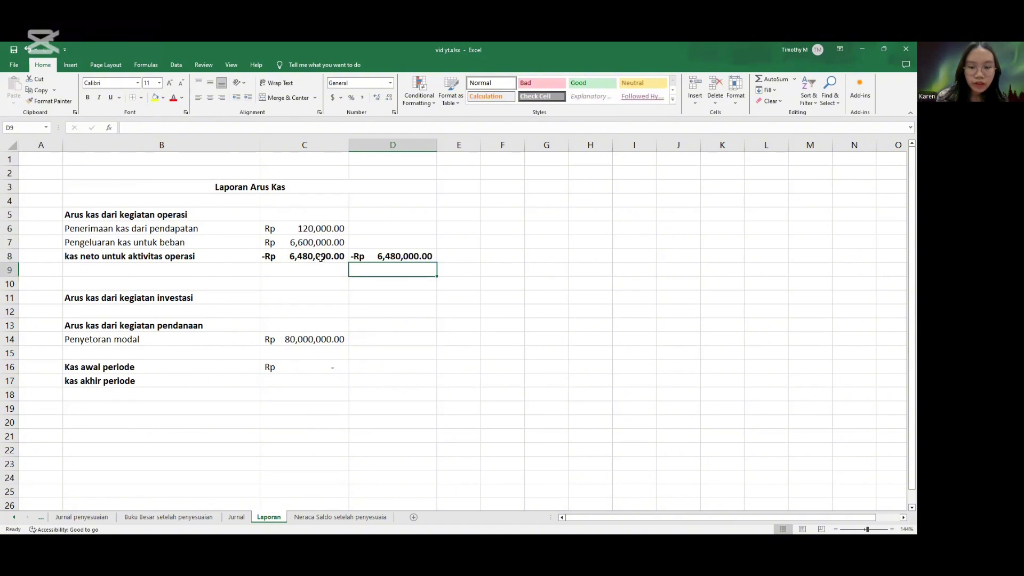
click(321, 259)
key(BackSpace)
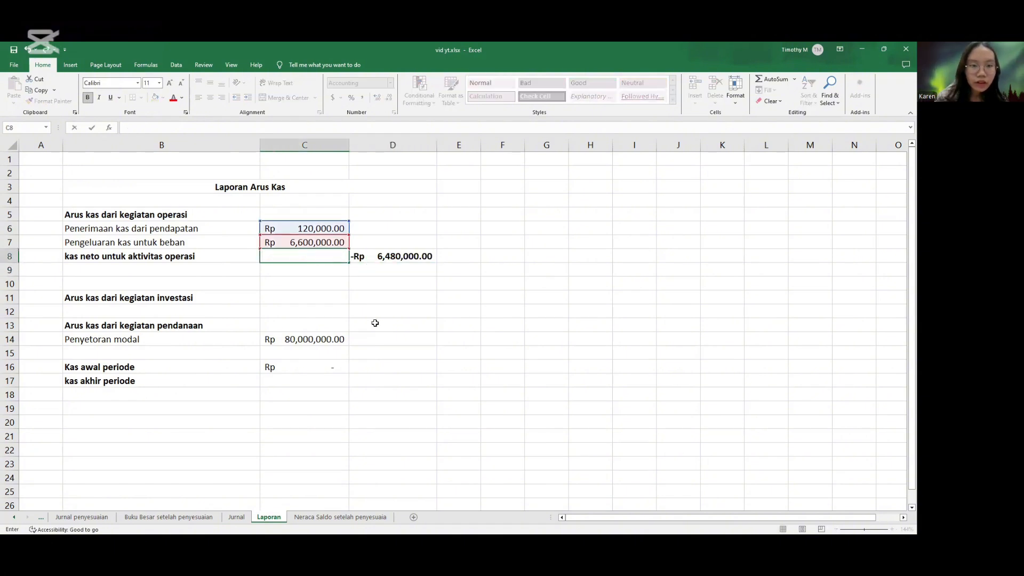
Carry the Penyetoran modal amount into D14 with =C14 and make it bold.
click(407, 341)
text(=)
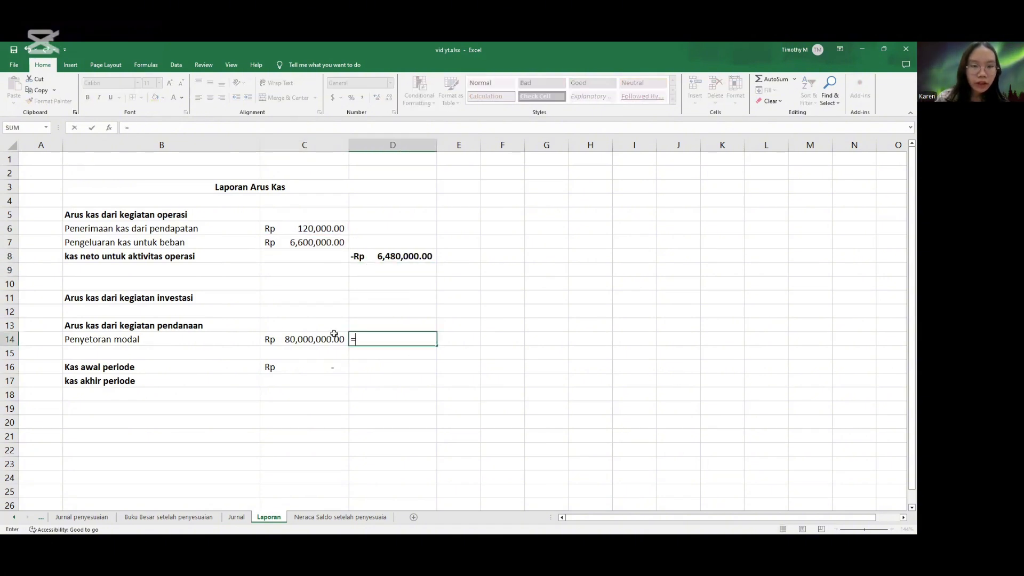
click(288, 341)
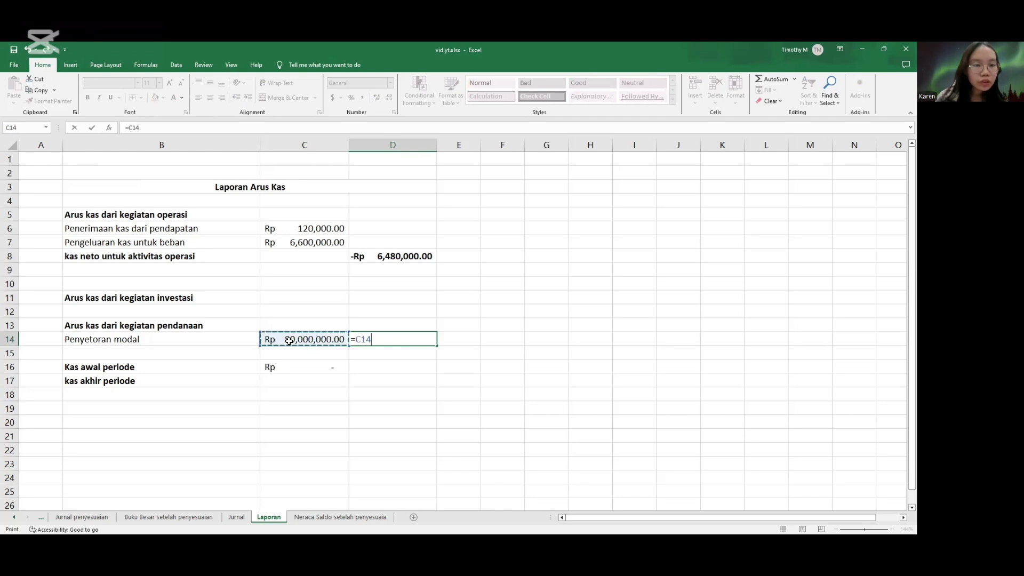
key(Return)
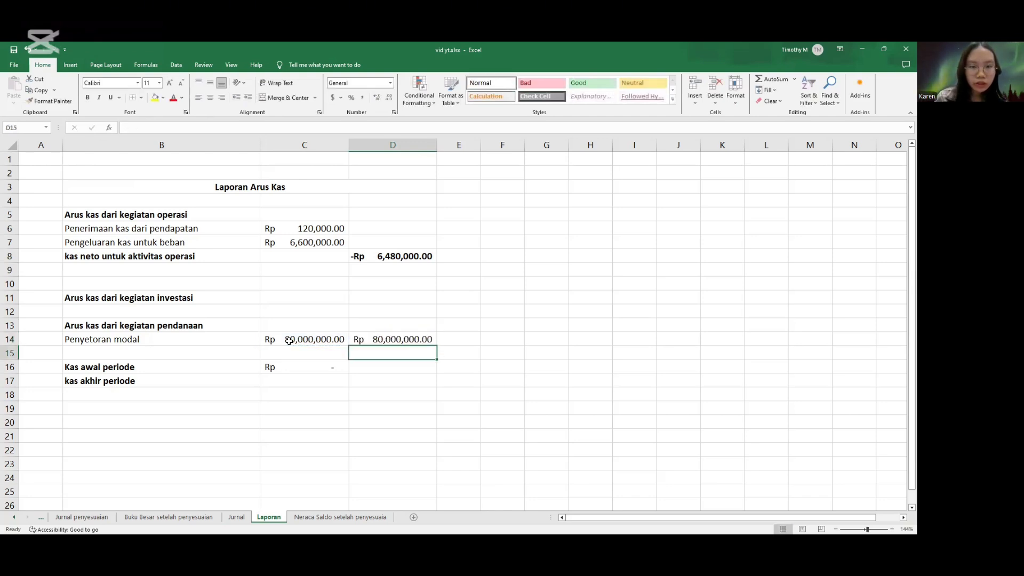
click(373, 342)
key(ctrl+b)
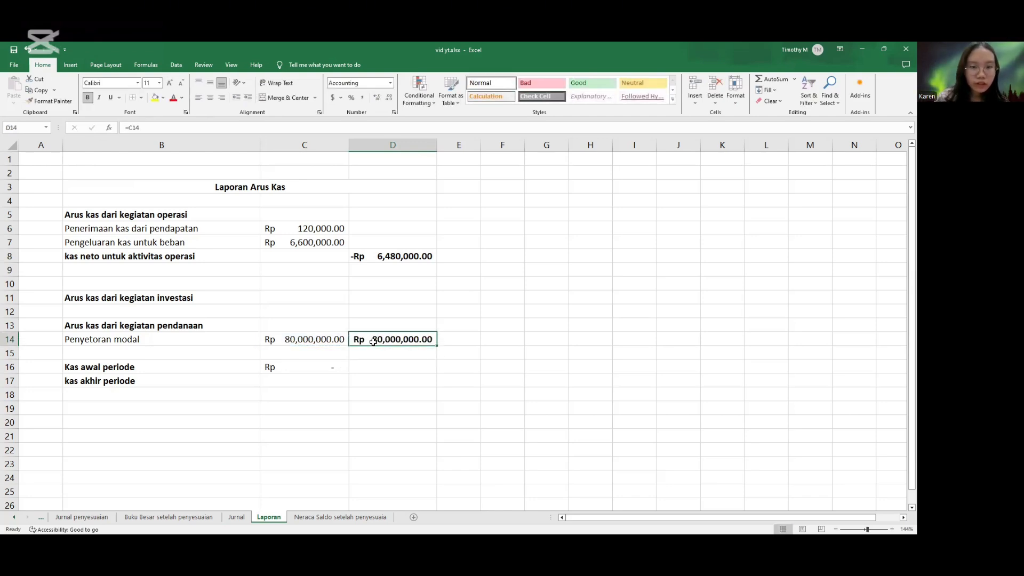
click(303, 382)
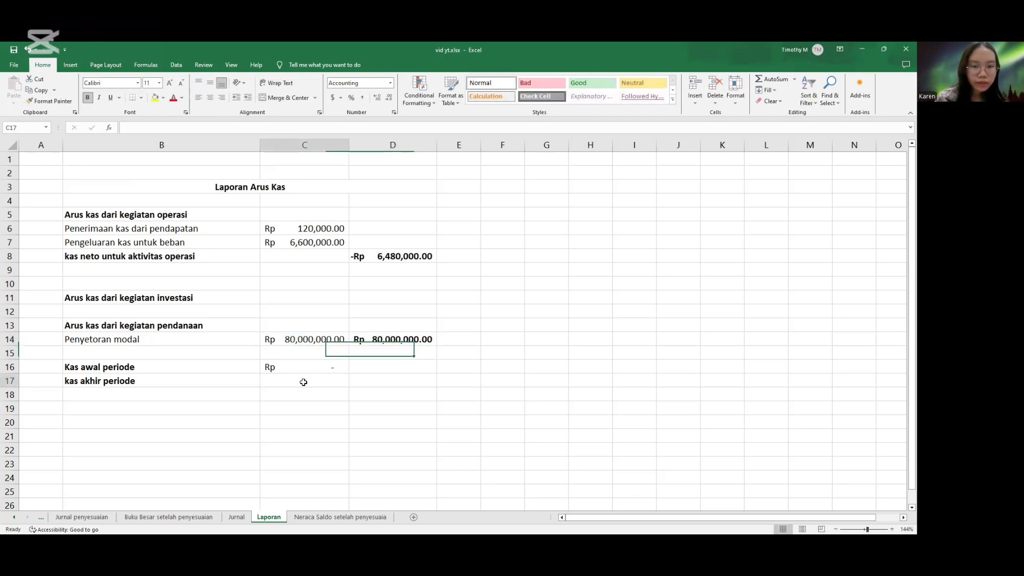
click(402, 255)
click(299, 380)
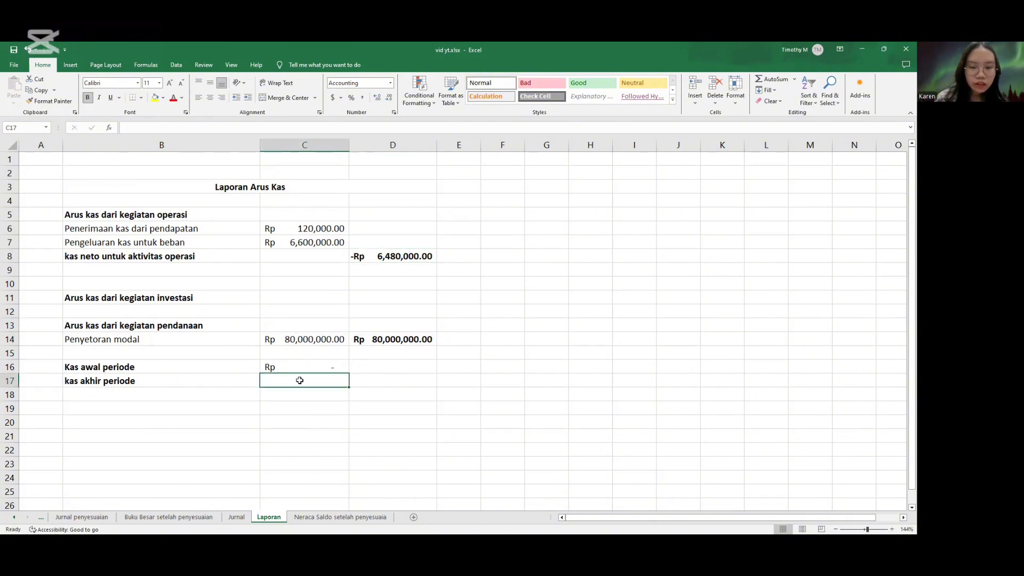
text(=)
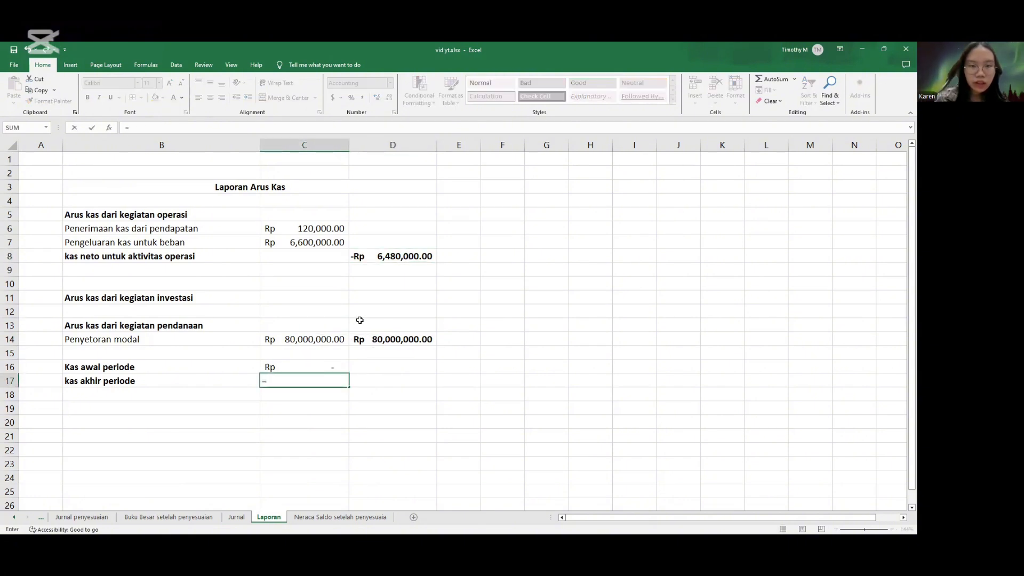
click(377, 257)
key(F9)
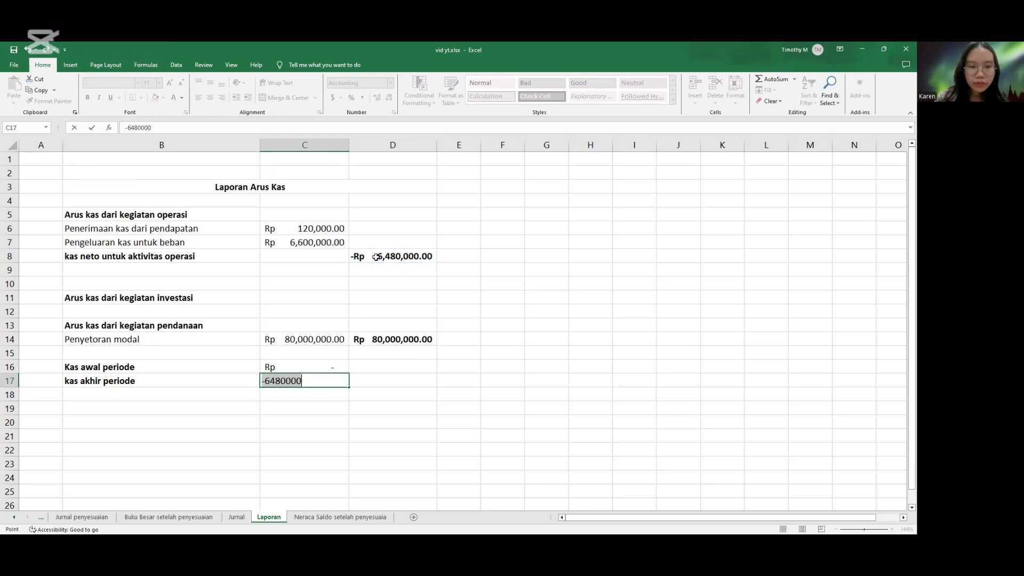
key(BackSpace)
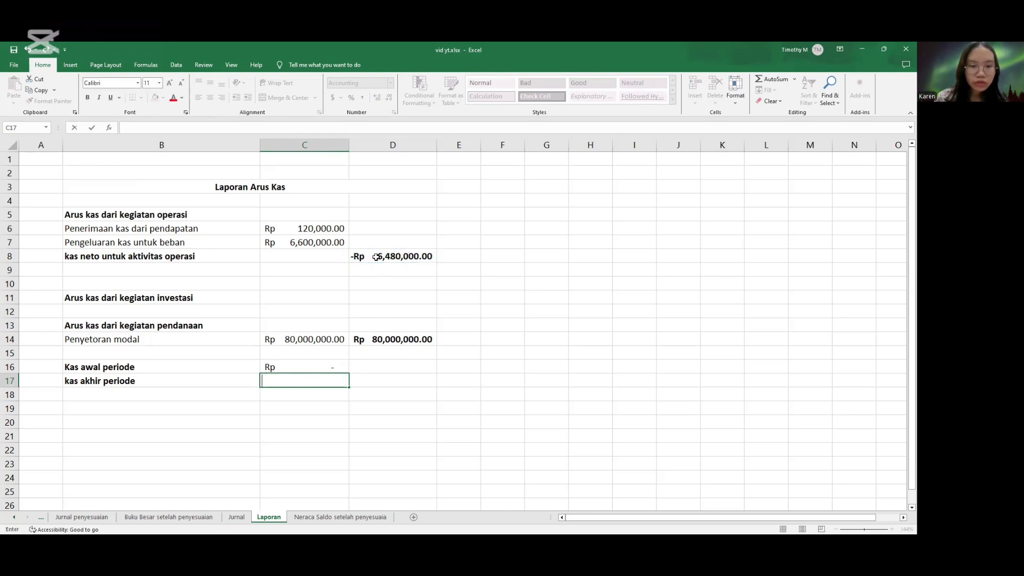
Calculate kas akhir periode in C17 by adding net operating cash and paid-in capital with =D8+D14.
text(=)
click(387, 256)
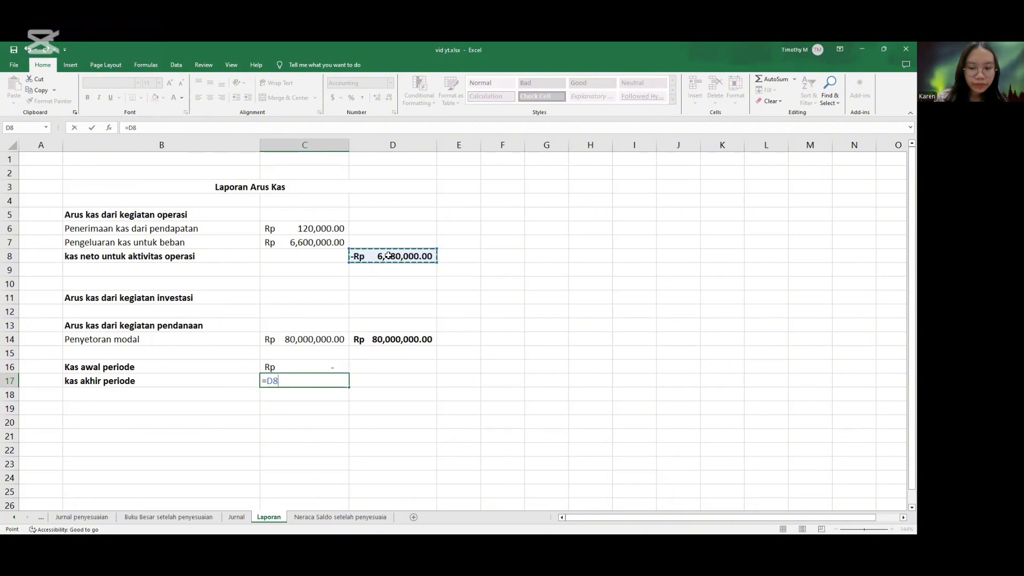
text(+)
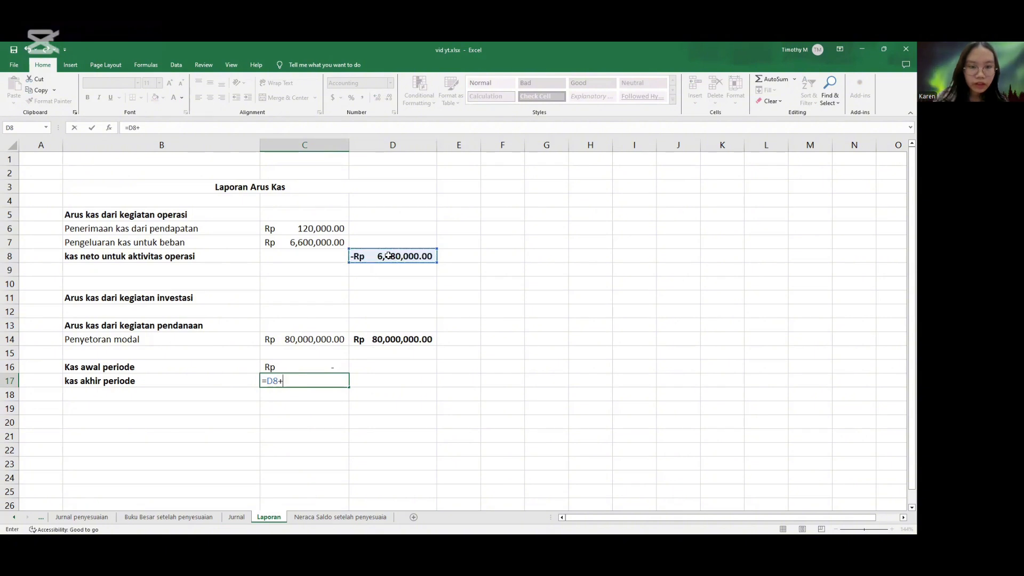
click(388, 343)
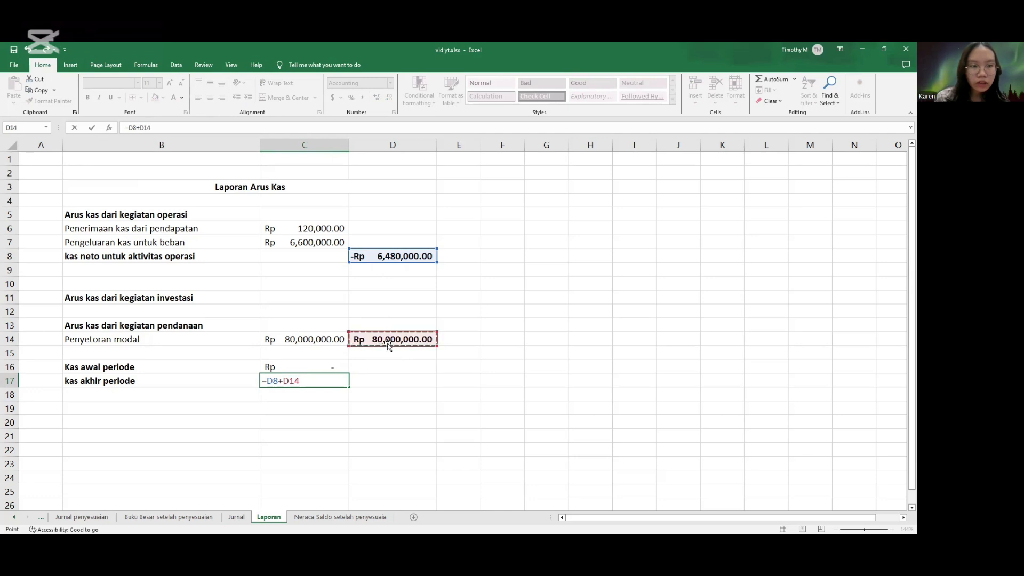
key(Return)
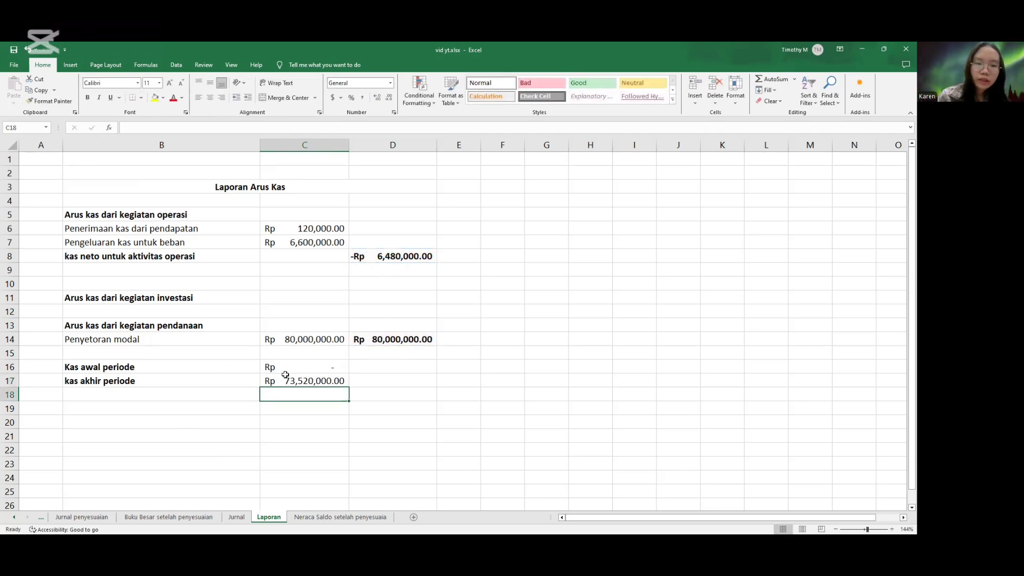
Make the Kas awal periode and kas akhir periode amounts in C16:C17 bold.
key(Up)
key(Up)
key(shift+Down)
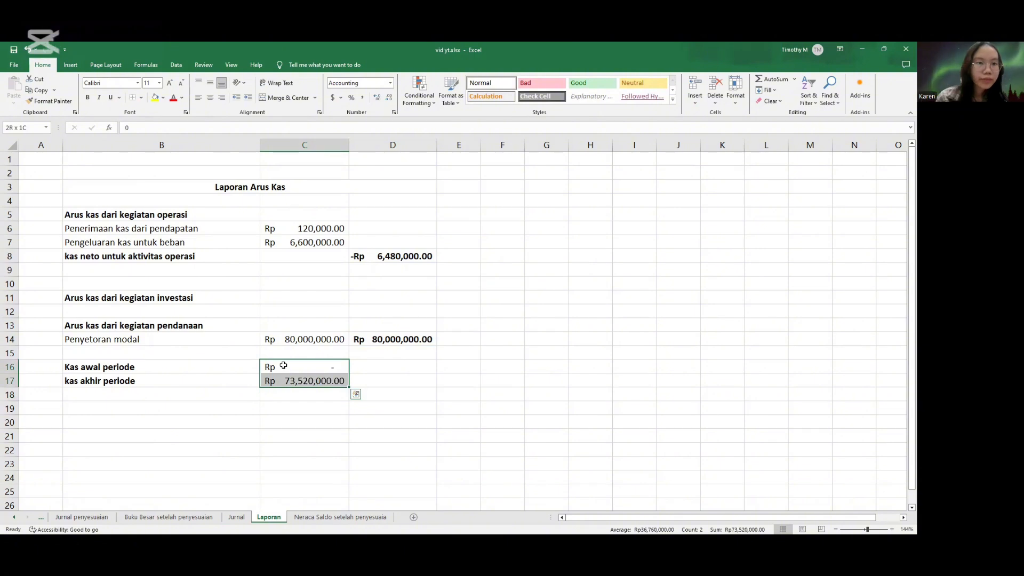
key(ctrl+b)
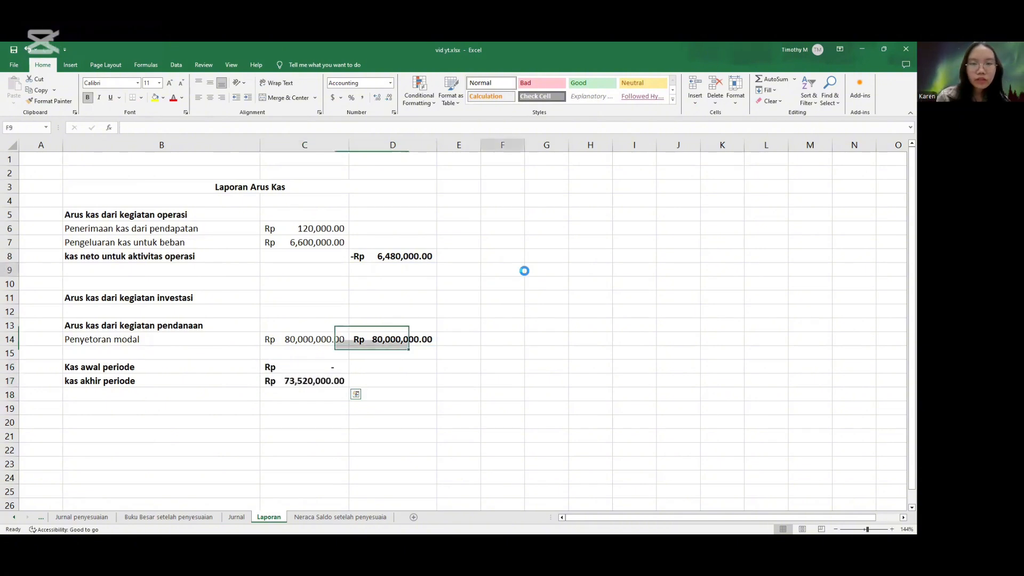
click(524, 270)
ctrl+scroll(524, 270, down, 2)
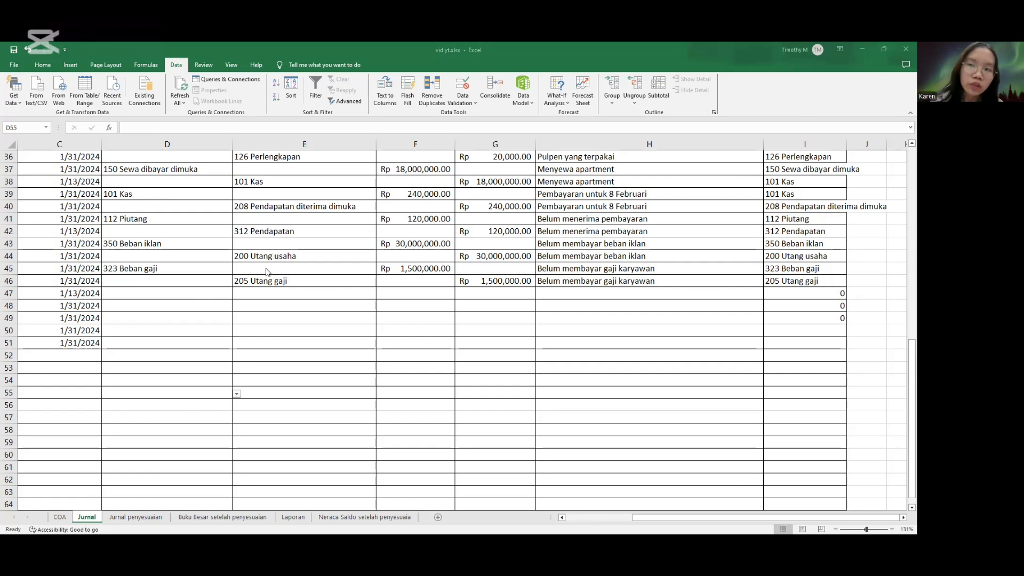
Choose 312 Pendapatan as the Akun Db for the 1/31/2024 closing entry in D47 of the Jurnal sheet.
scroll(268, 272, up, 12)
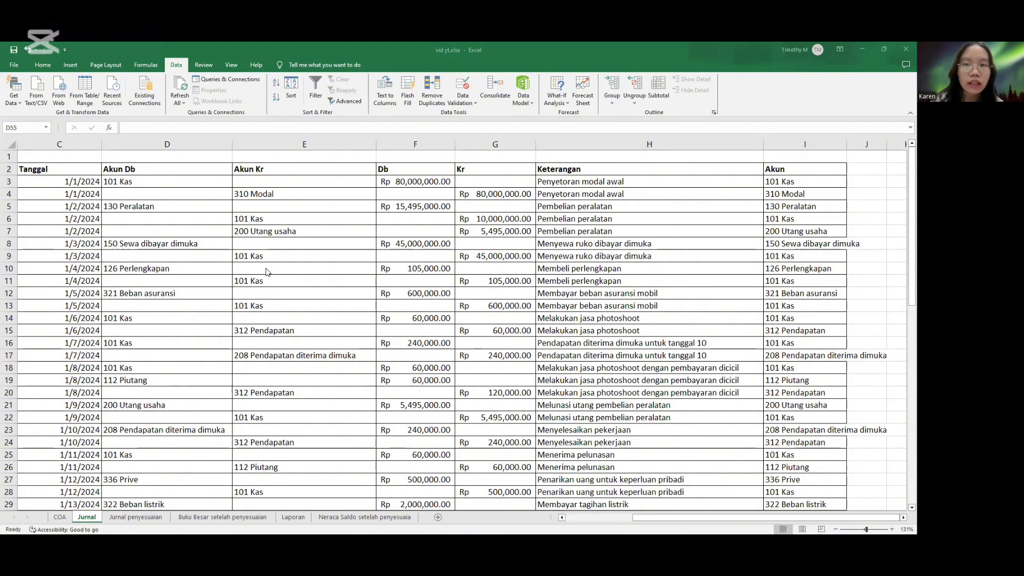
scroll(267, 273, down, 2)
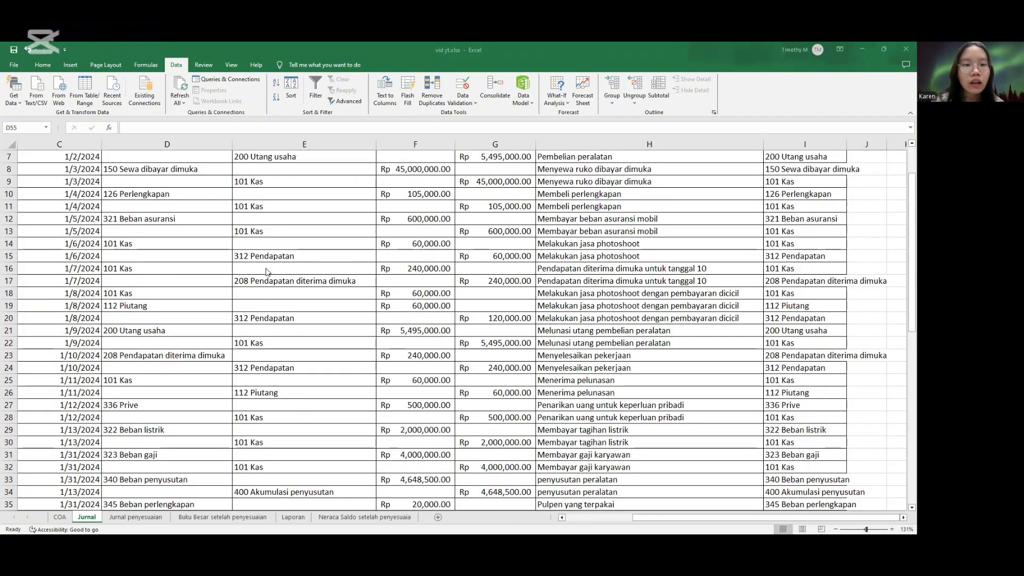
scroll(268, 272, down, 1)
scroll(268, 272, down, 1)
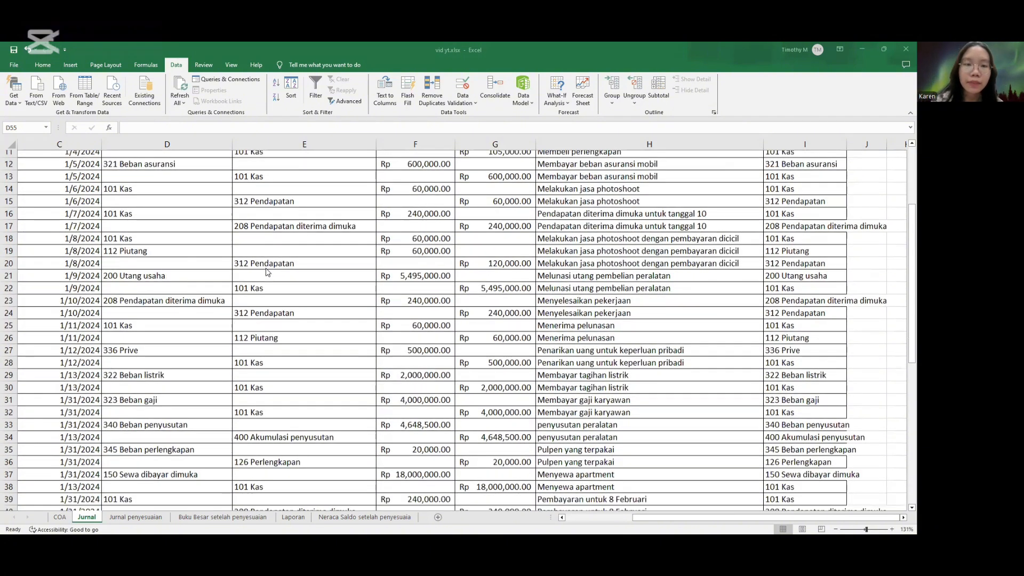
scroll(268, 272, down, 7)
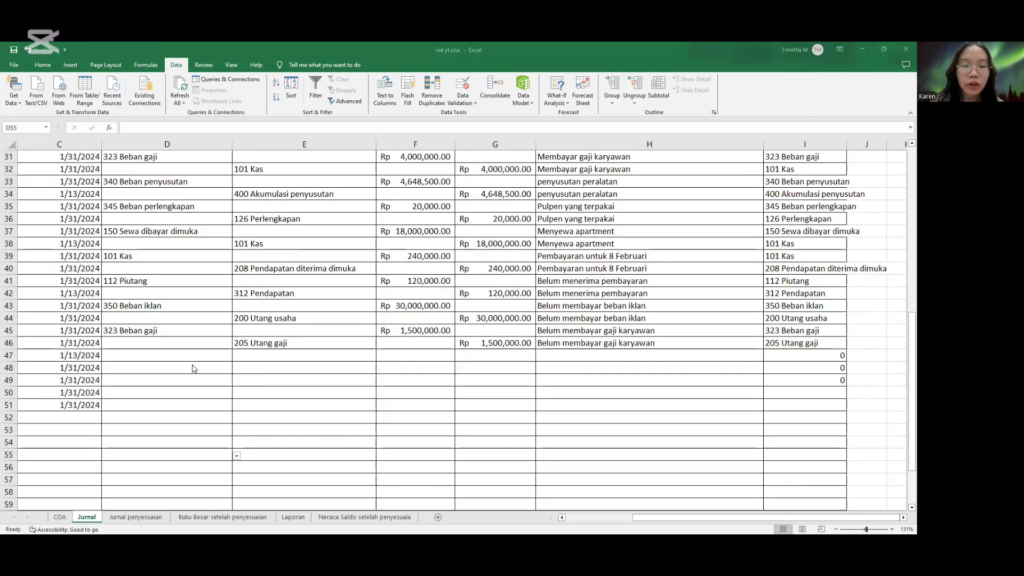
click(226, 353)
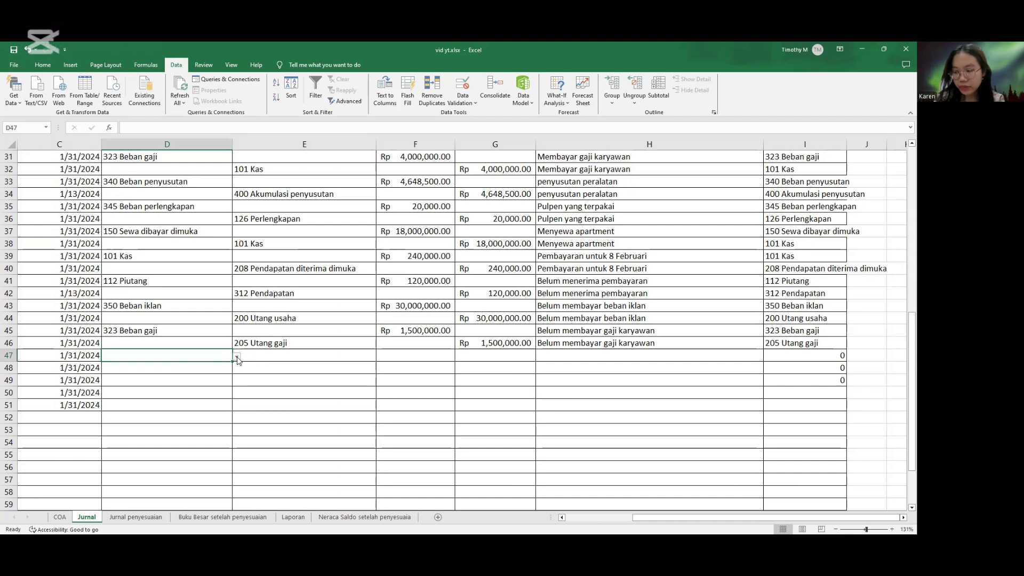
click(237, 358)
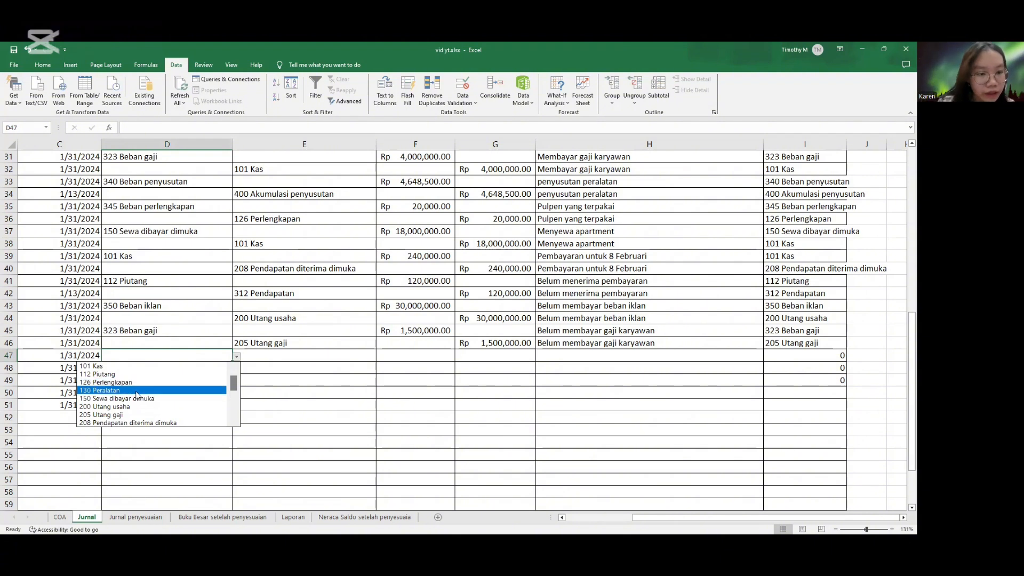
key(Down)
key(Down)
key(Down)
key(Down)
key(Down)
key(Down)
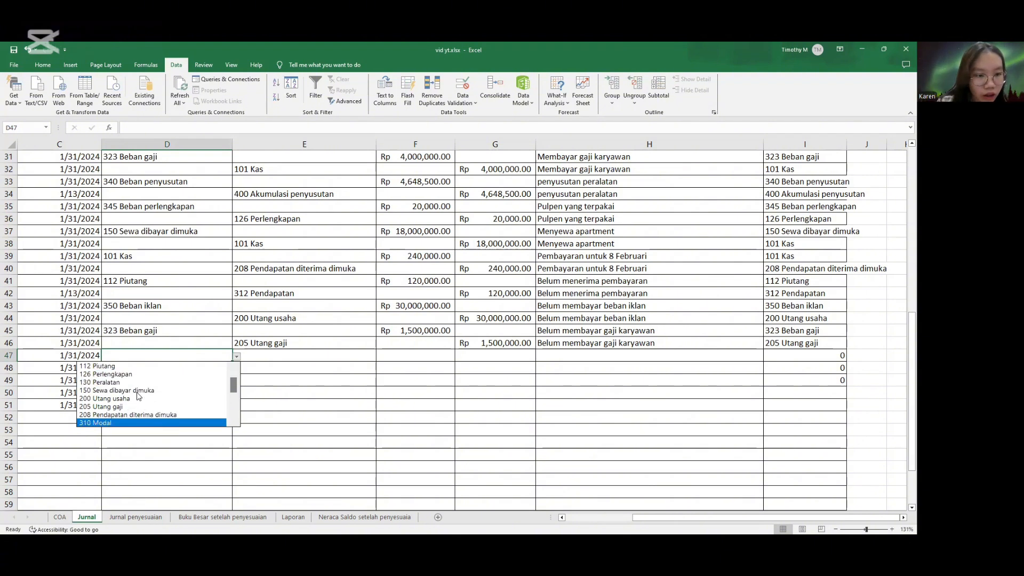
key(Return)
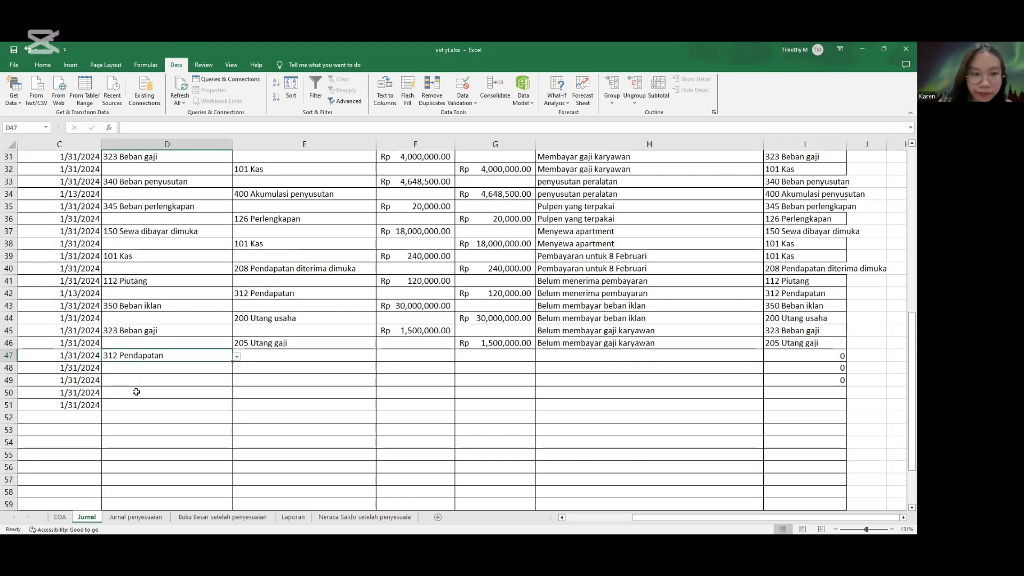
Choose 360 Ikhtisar laba rugi as the Akun Kr of the closing entry in E48.
click(287, 366)
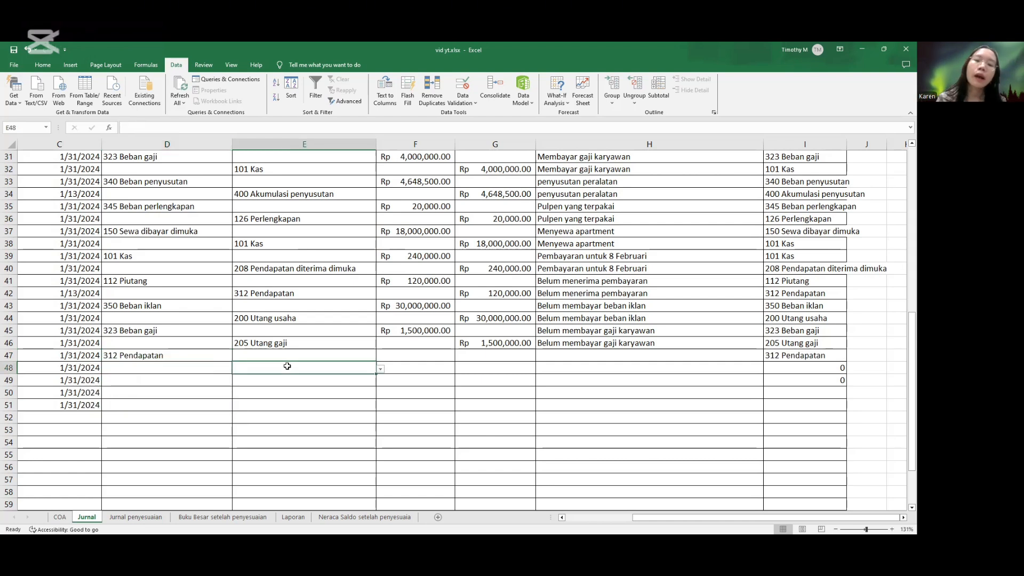
click(381, 370)
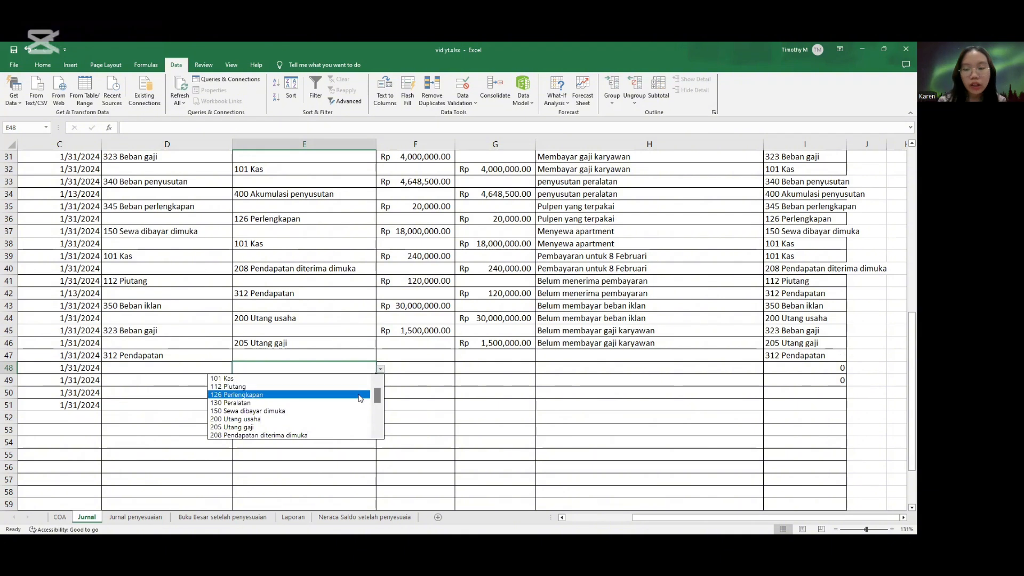
key(Down)
key(Down)
key(Down)
key(Down)
key(Down)
key(Down)
key(Down)
key(Down)
key(Down)
key(Down)
key(Down)
key(Down)
key(Down)
key(Down)
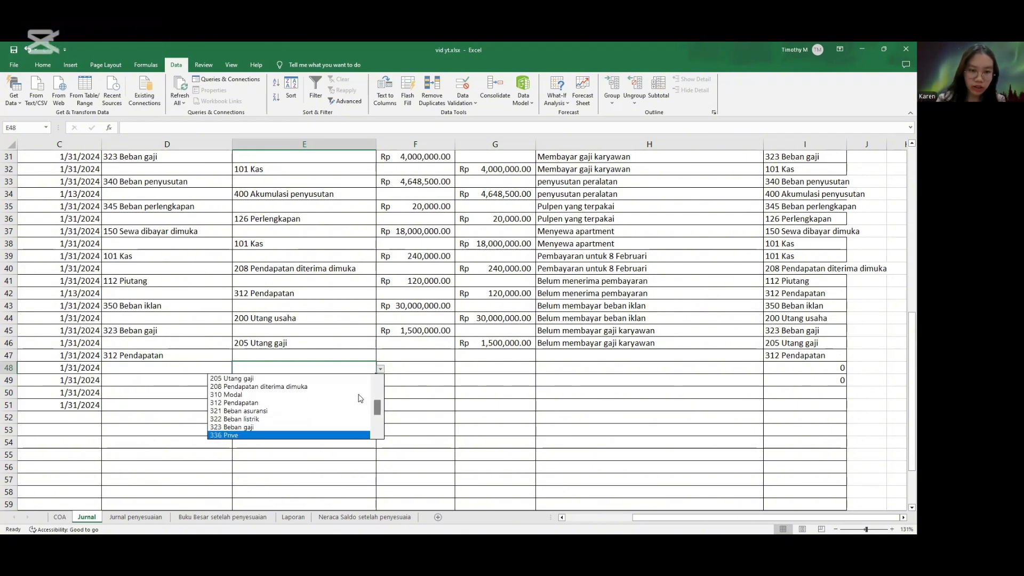
key(Down)
key(Down)
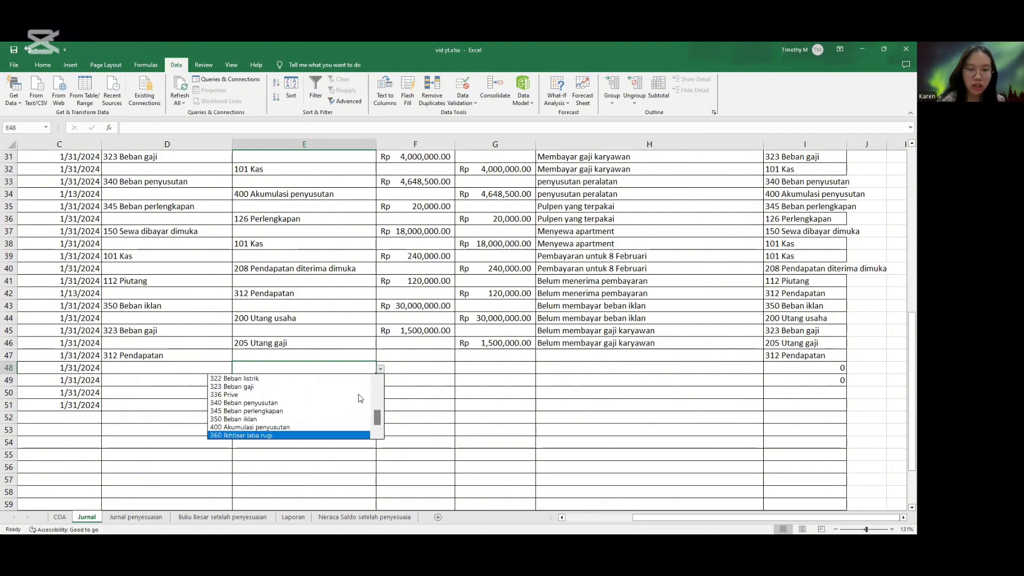
key(Return)
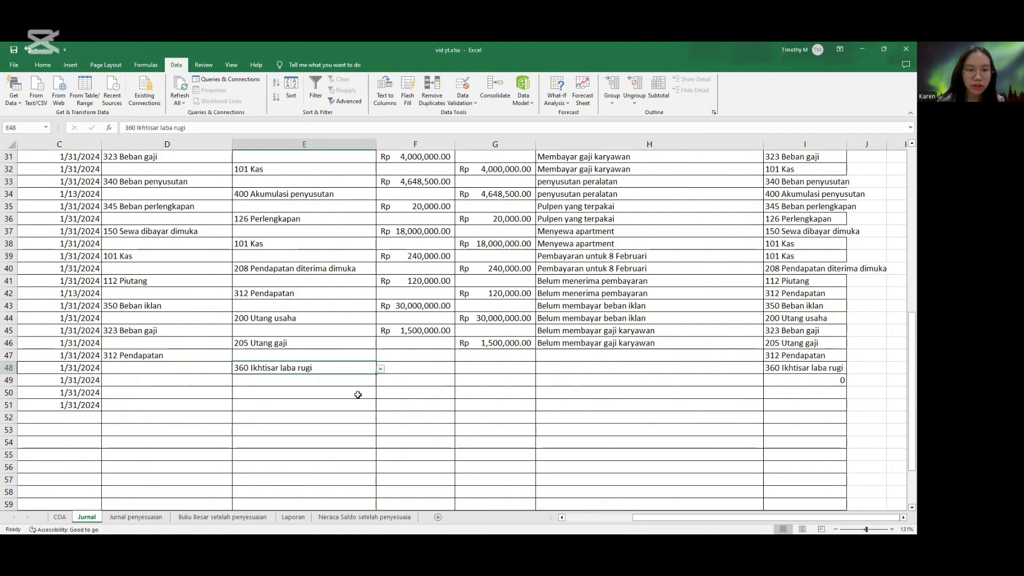
Select the debit amount cell F47 and review the 312 Pendapatan entries throughout the Jurnal.
click(410, 358)
scroll(453, 356, up, 8)
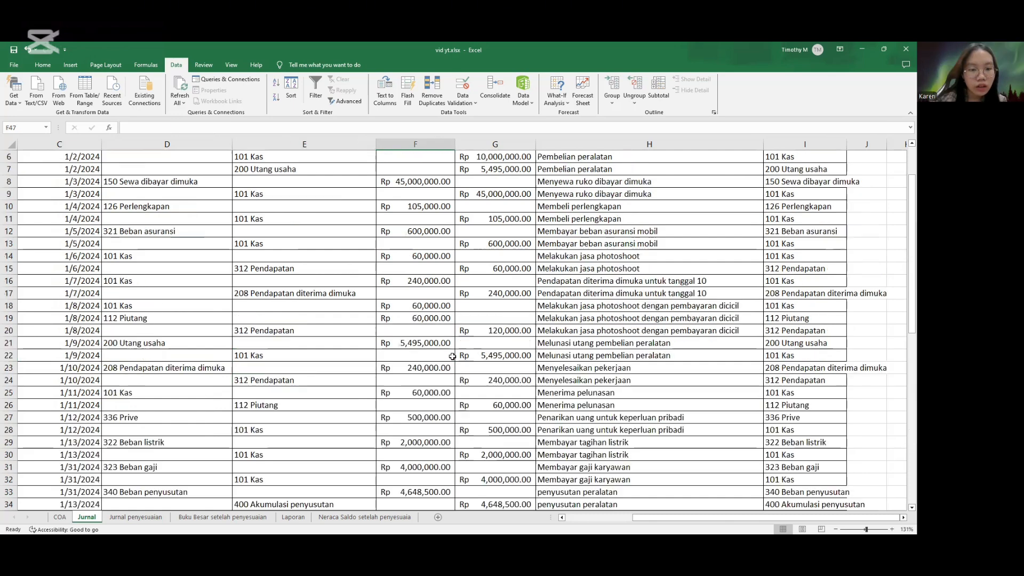
scroll(453, 356, down, 2)
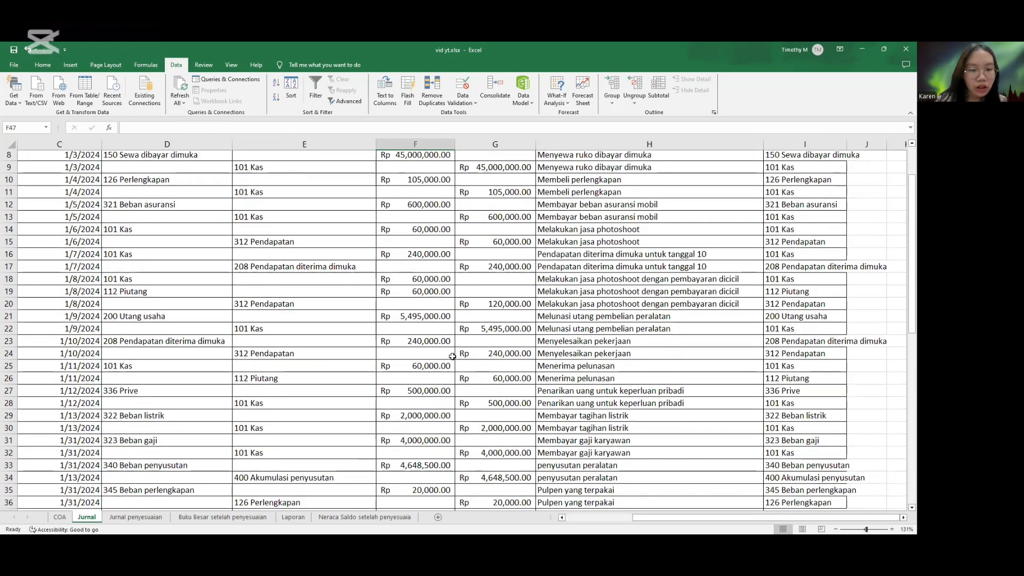
scroll(453, 356, down, 3)
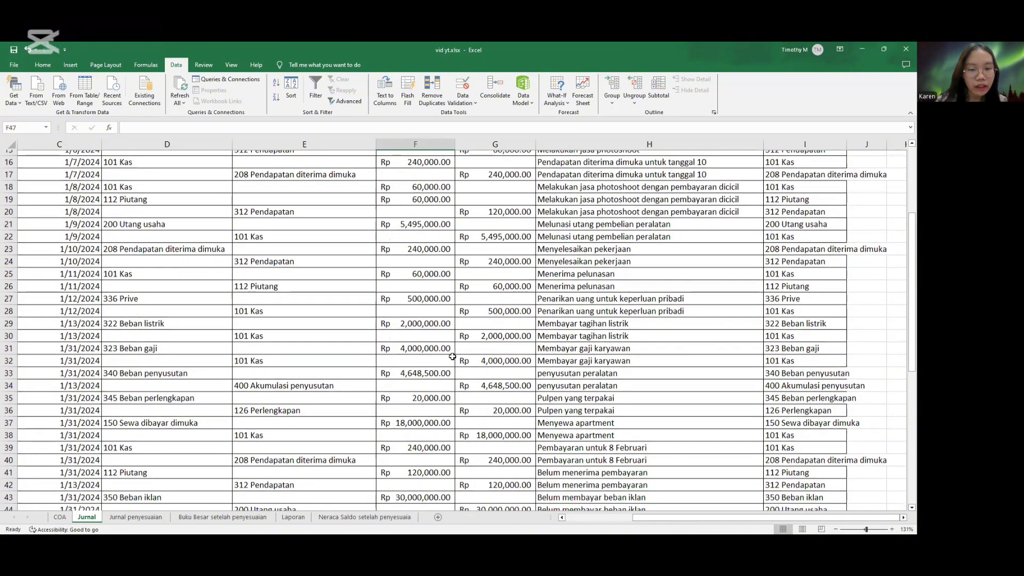
scroll(452, 356, up, 2)
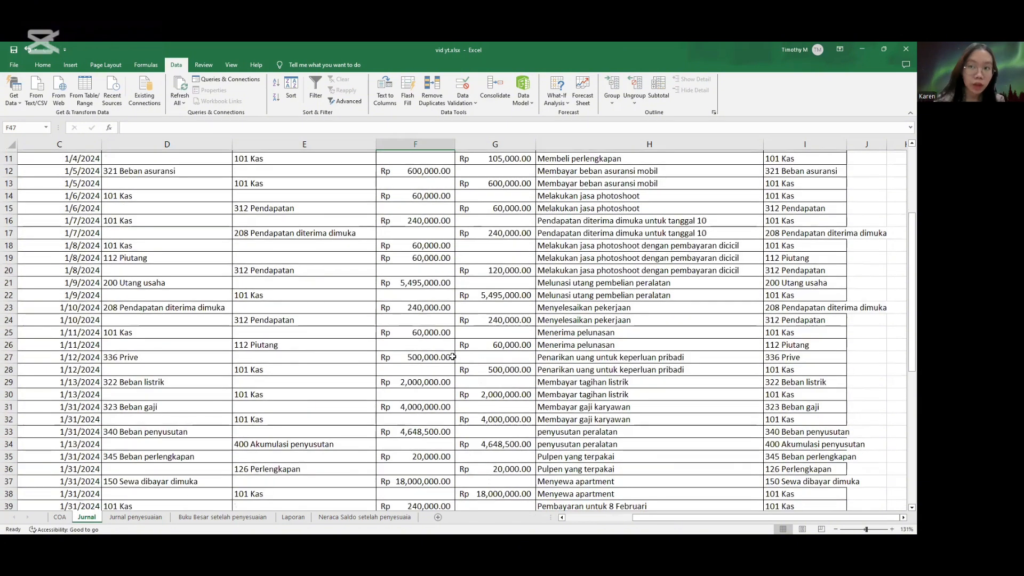
scroll(452, 356, up, 4)
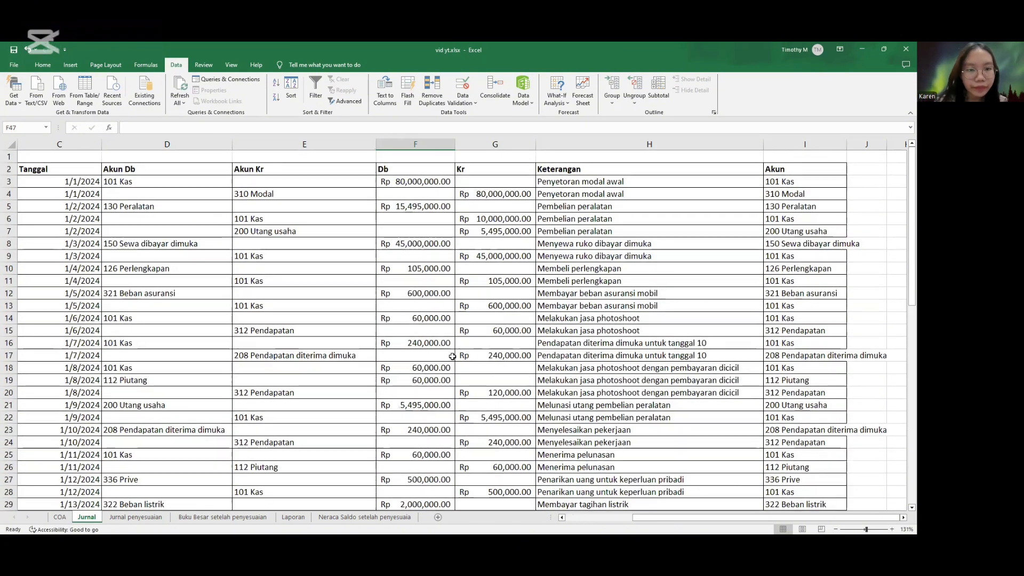
scroll(453, 356, down, 1)
scroll(452, 357, down, 3)
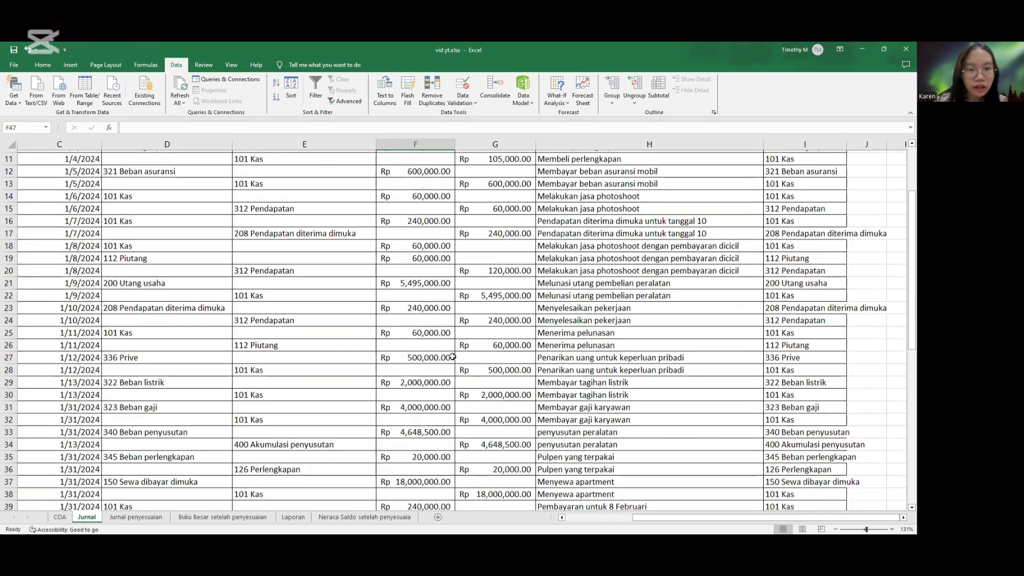
scroll(452, 356, up, 4)
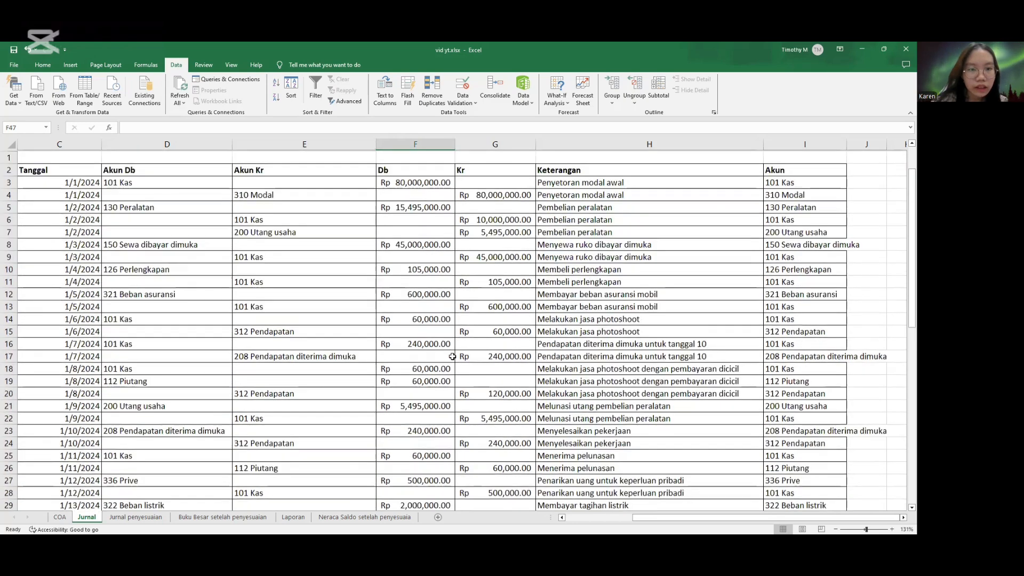
scroll(452, 356, down, 1)
scroll(453, 356, down, 1)
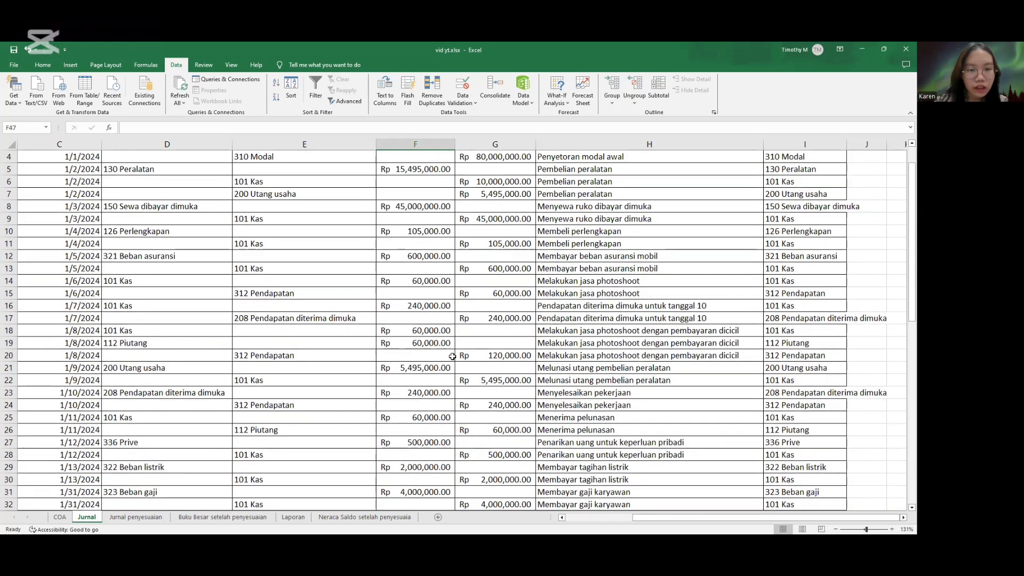
scroll(452, 357, down, 11)
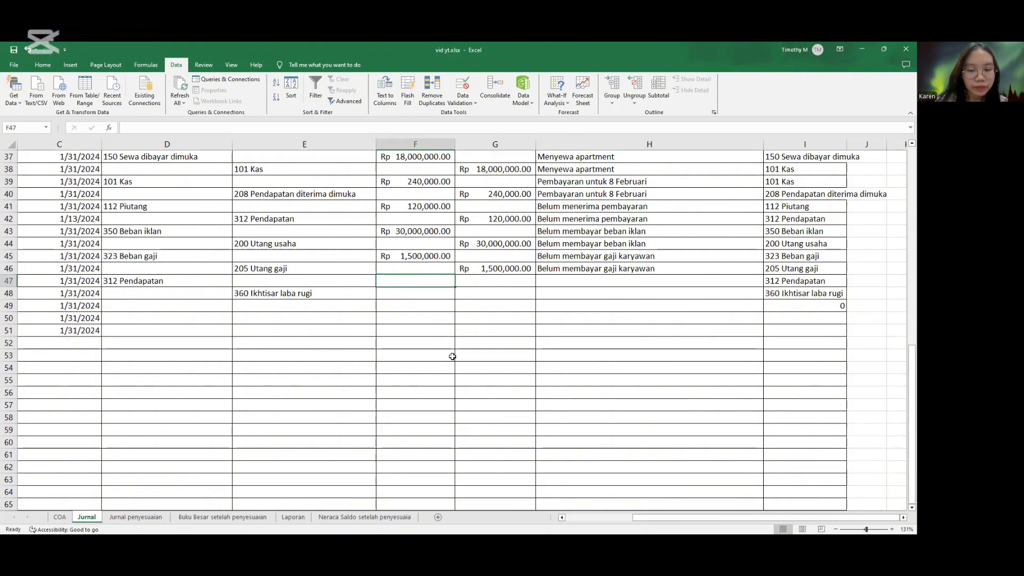
Start a SUMIF formula in F47 with the Akun Kr entries E3:E46 as its range.
text(=)
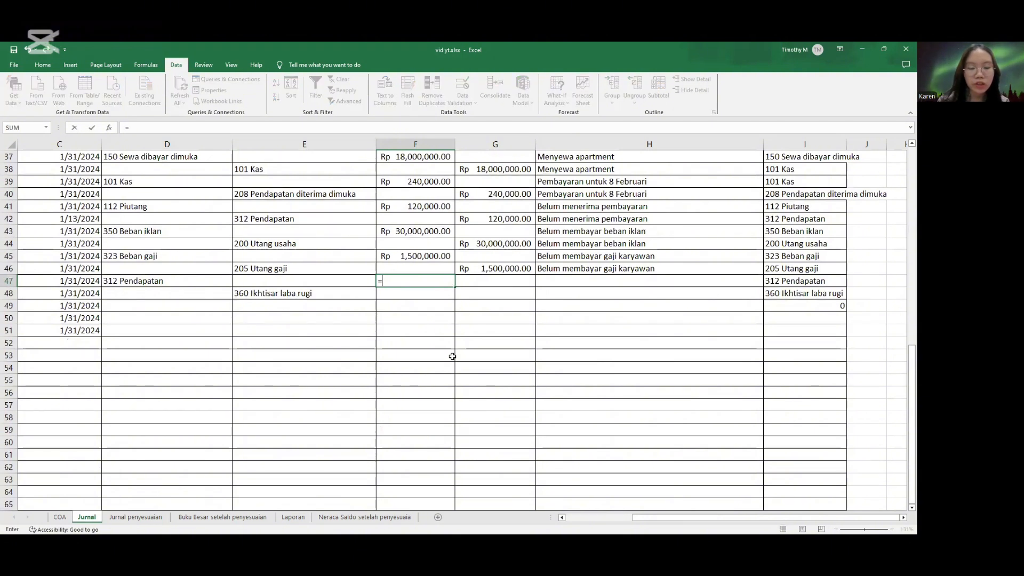
text(sumif)
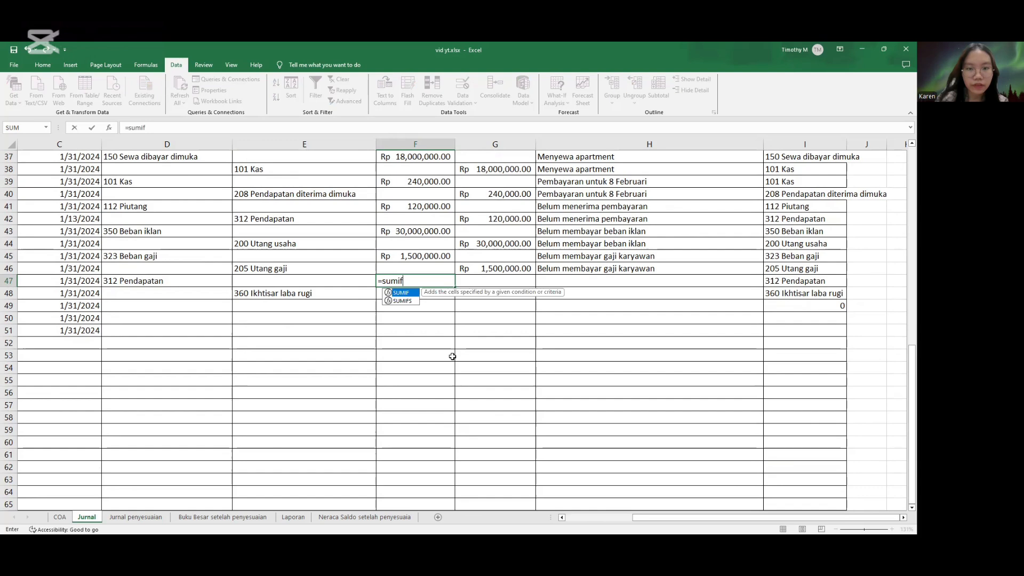
double_click(413, 297)
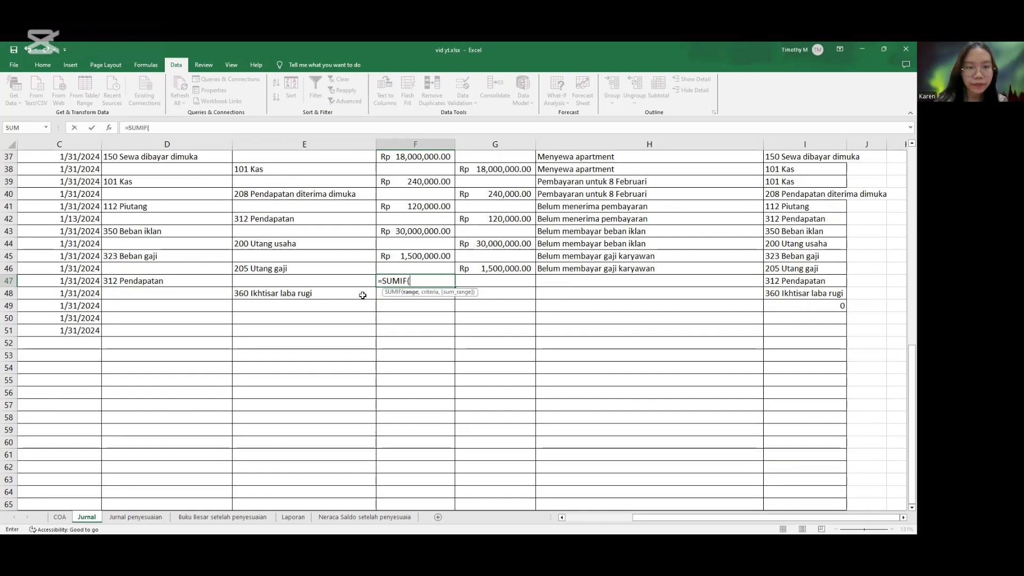
scroll(341, 292, up, 12)
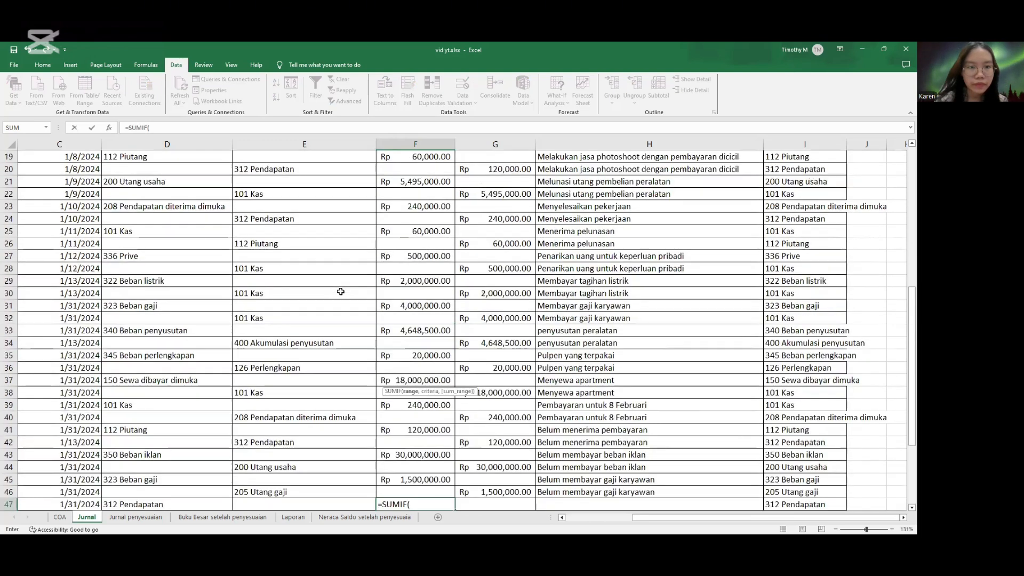
scroll(304, 182, down, 2)
scroll(304, 182, up, 2)
click(304, 183)
key(ctrl+shift+Down)
key(ctrl+shift+Down)
key(ctrl+shift+Down)
key(ctrl+shift+Down)
key(ctrl+shift+Down)
key(ctrl+shift+Down)
key(ctrl+shift+Down)
key(ctrl+shift+Down)
key(ctrl+shift+Down)
key(ctrl+shift+Down)
key(ctrl+shift+Down)
key(ctrl+shift+Down)
key(ctrl+shift+Down)
key(ctrl+shift+Down)
key(ctrl+shift+Down)
key(ctrl+shift+Down)
key(ctrl+shift+Down)
key(ctrl+shift+Down)
key(ctrl+shift+Down)
key(ctrl+shift+Down)
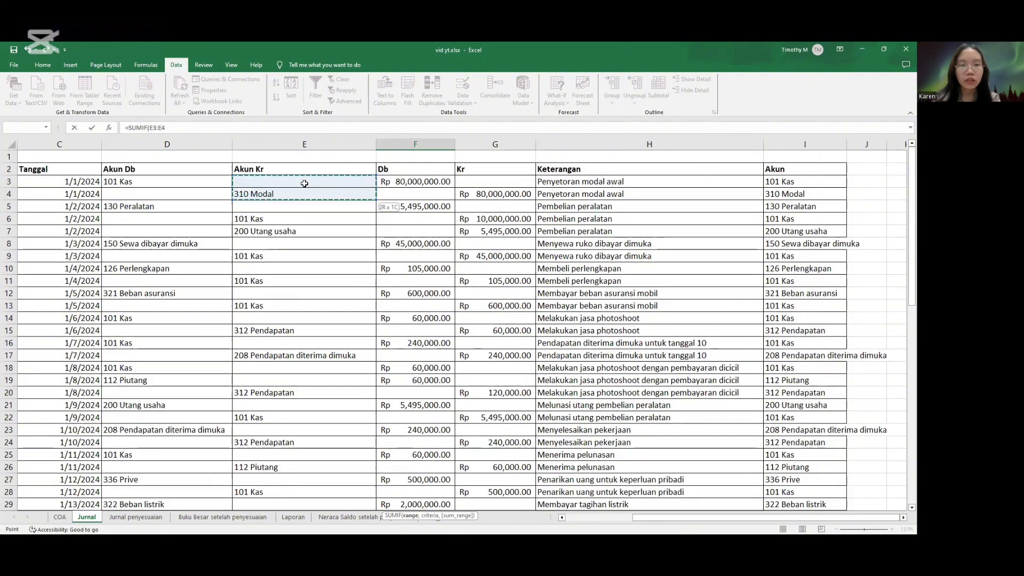
key(ctrl+shift+Up)
scroll(366, 179, up, 3)
text(,)
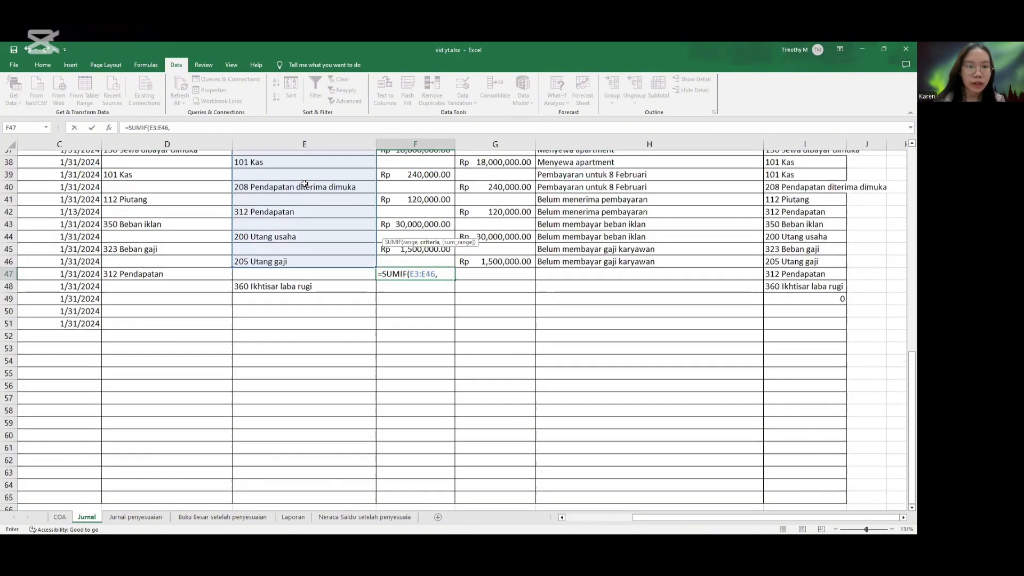
Complete the F47 SUMIF with the 312 Pendapatan cell E42 as criteria and Kr amounts G3:G46 as the sum range.
click(304, 231)
text(,)
scroll(305, 233, up, 9)
scroll(305, 234, up, 2)
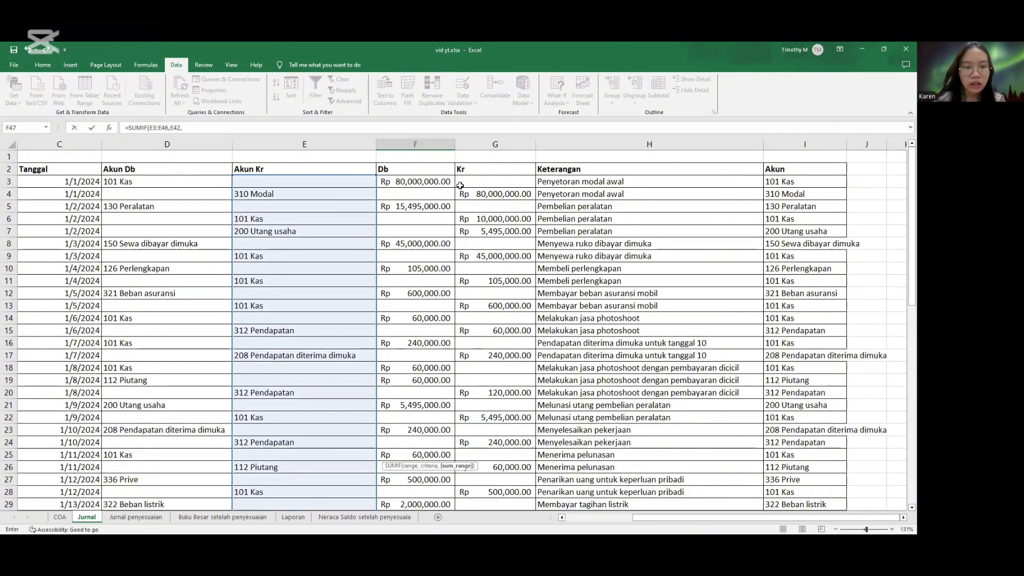
drag(466, 185, 469, 185)
key(ctrl+shift+Down)
key(ctrl+shift+Down)
key(ctrl+shift+Down)
key(ctrl+shift+Down)
key(ctrl+shift+Down)
key(ctrl+shift+Down)
key(ctrl+shift+Down)
key(ctrl+shift+Down)
key(ctrl+shift+Down)
key(ctrl+shift+Down)
key(ctrl+shift+Down)
key(ctrl+shift+Down)
key(ctrl+shift+Down)
key(ctrl+shift+Down)
key(ctrl+shift+Down)
key(ctrl+shift+Down)
key(ctrl+shift+Down)
key(ctrl+shift+Down)
key(ctrl+shift+Down)
key(ctrl+shift+Down)
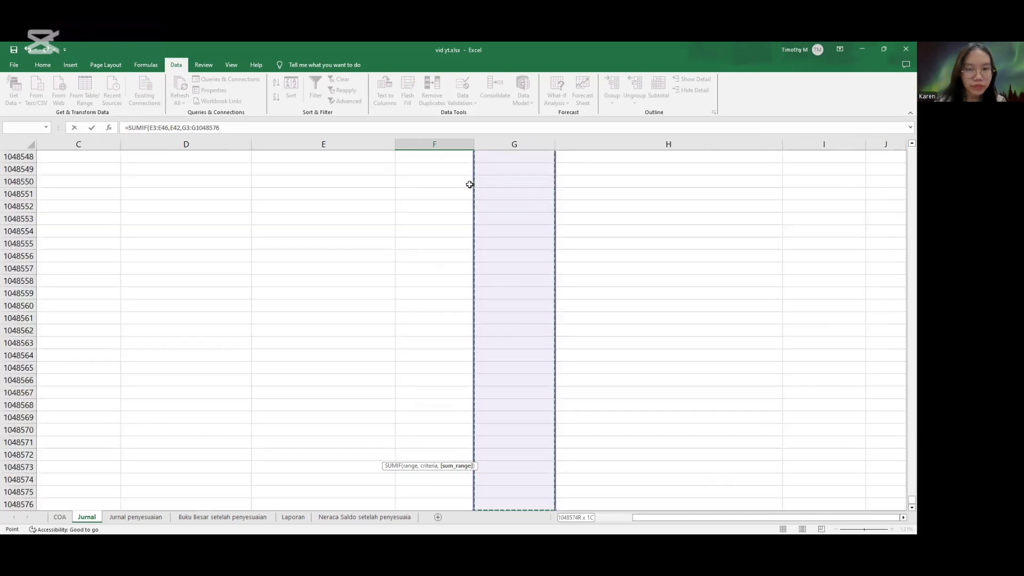
key(ctrl+shift+Up)
scroll(469, 184, up, 1)
text())
key(Return)
Format the debit amount in F47 as Accounting with the Rp currency symbol.
click(434, 220)
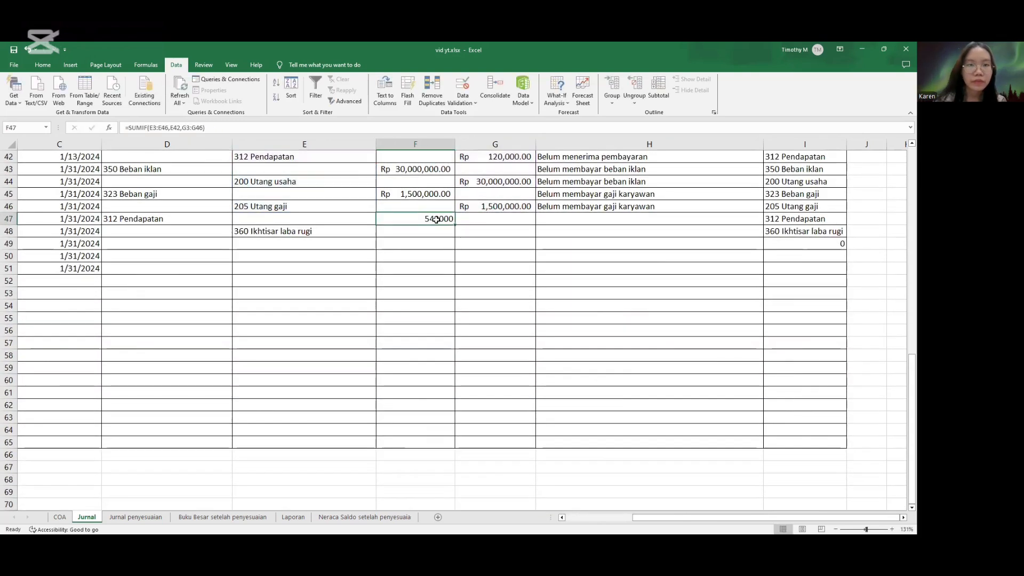
click(42, 66)
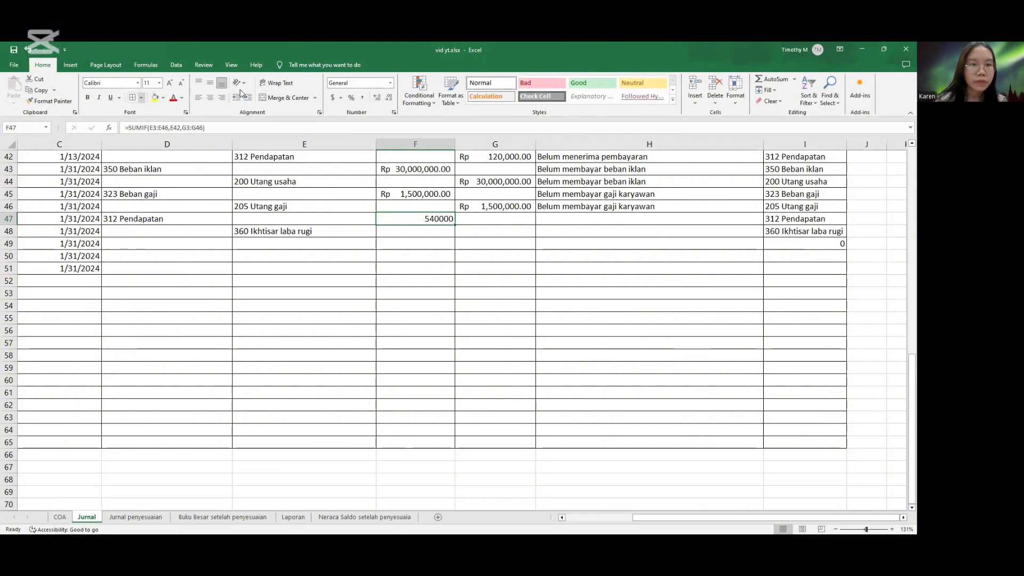
click(341, 98)
click(362, 122)
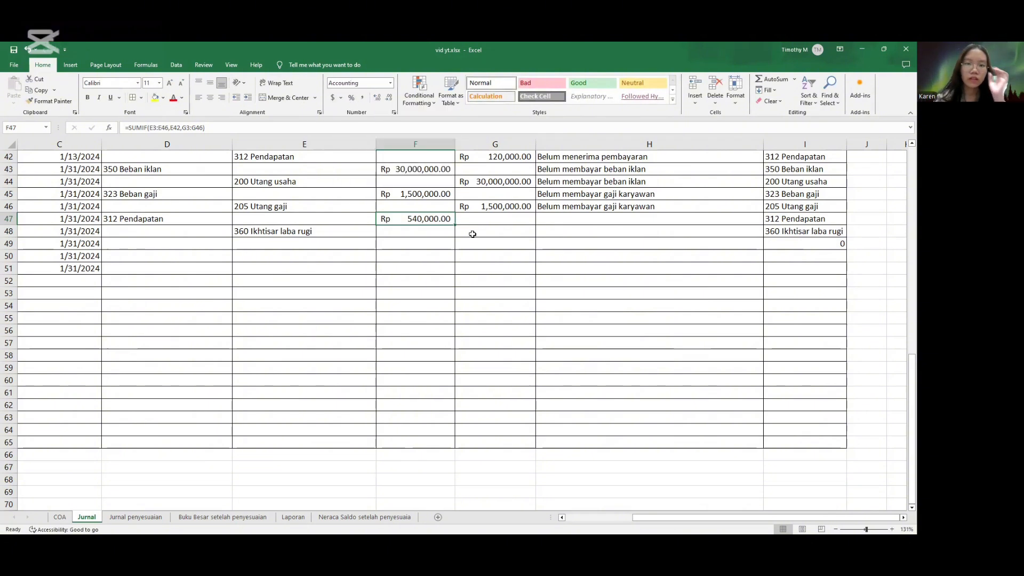
Enter 540,000 as the credit amount in G48 and format it as Accounting with the Rp symbol.
click(473, 234)
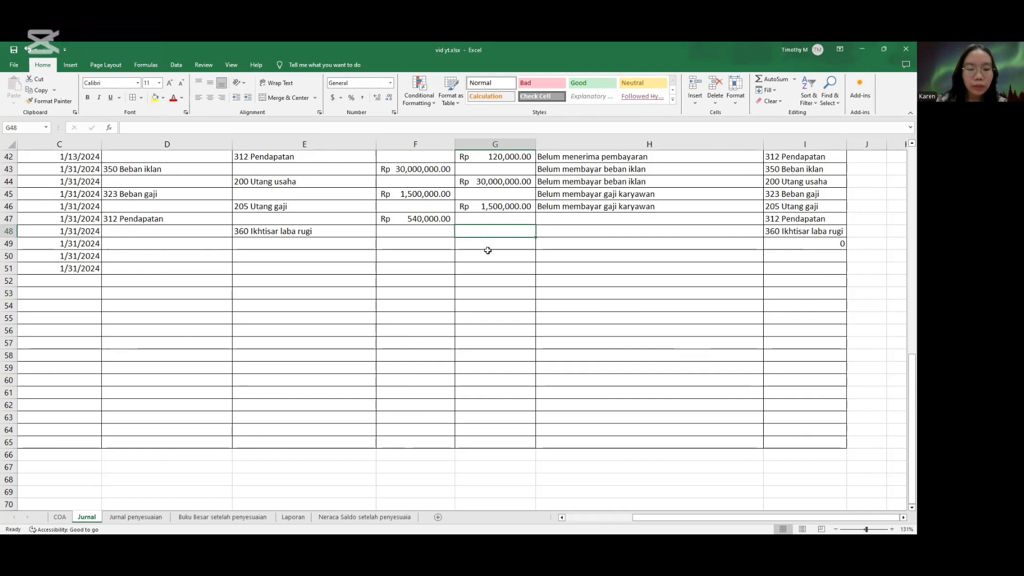
text(5400000)
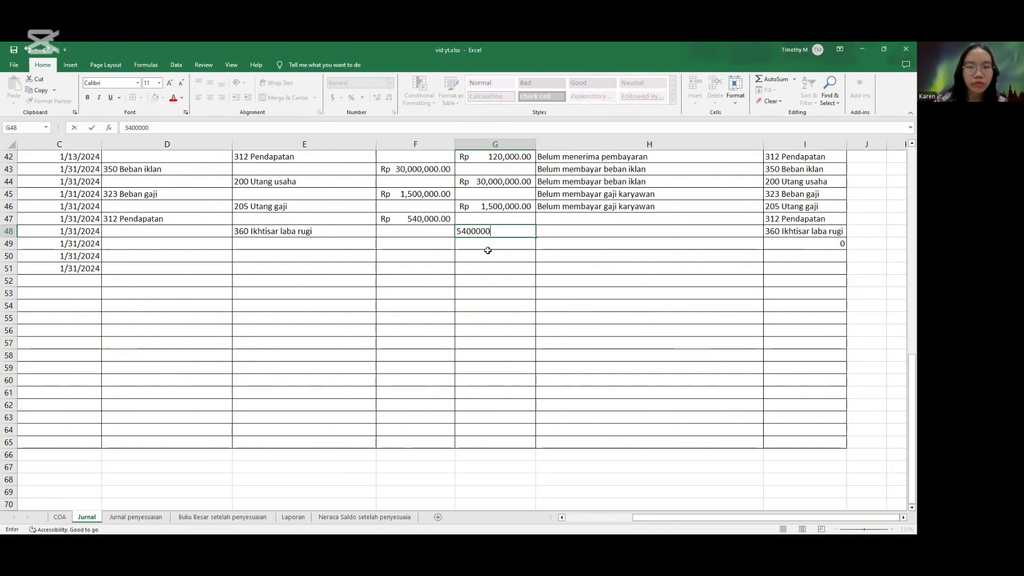
key(Return)
key(Up)
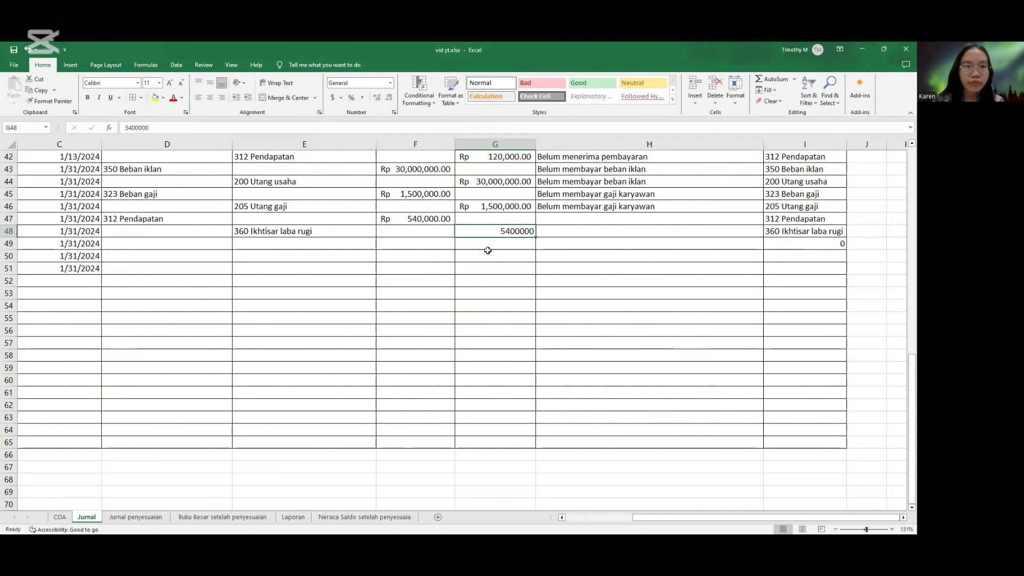
click(341, 98)
click(367, 122)
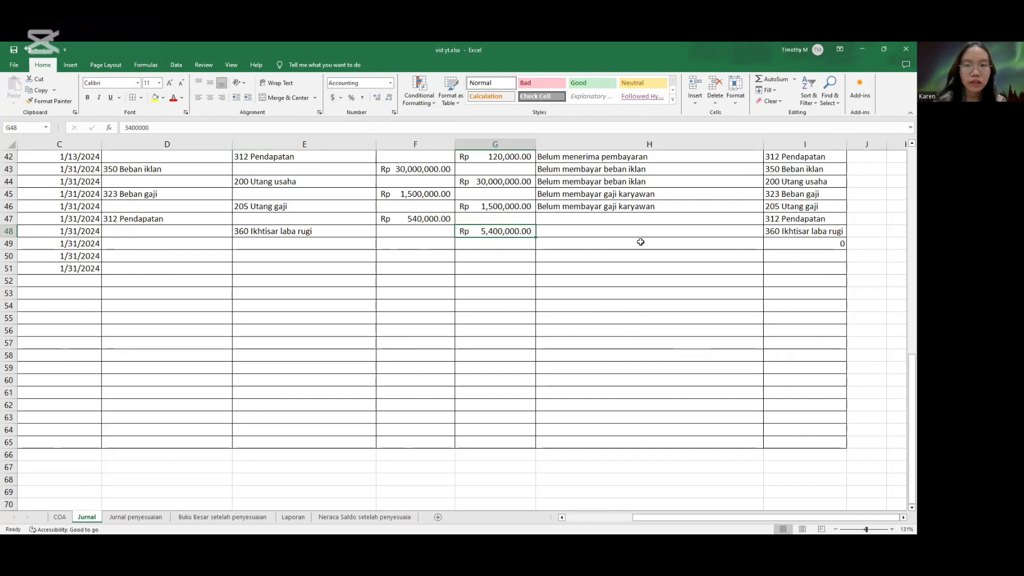
text(540)
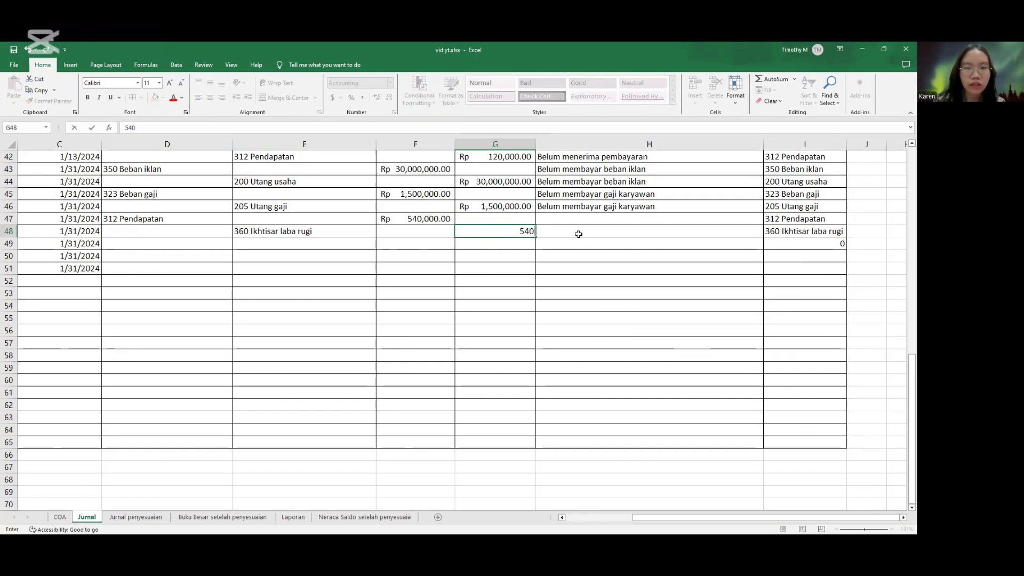
text(,000)
key(Return)
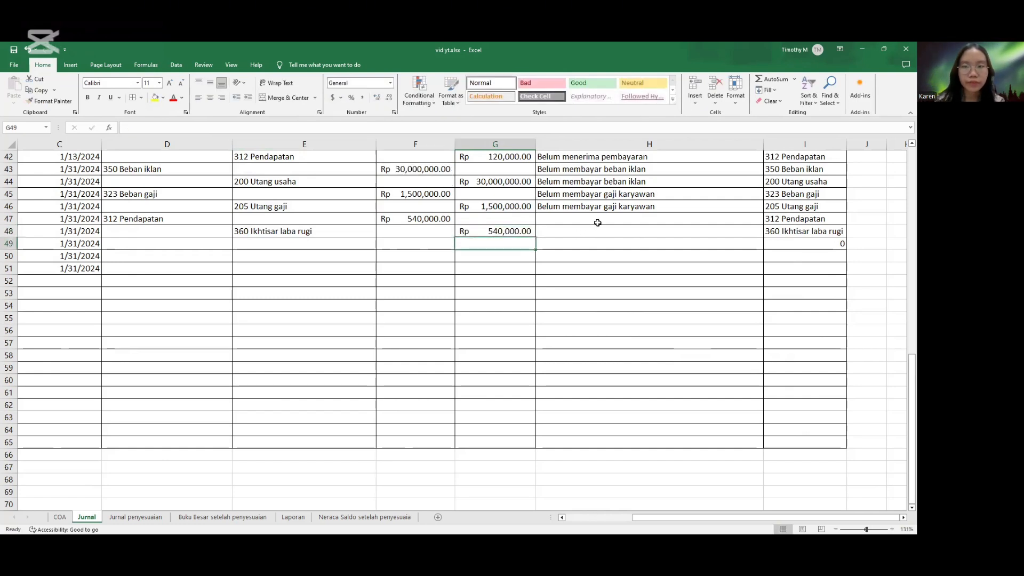
Enter the Keterangan "Penutupan akun pendapatan" in H47 and copy it to H48.
click(598, 221)
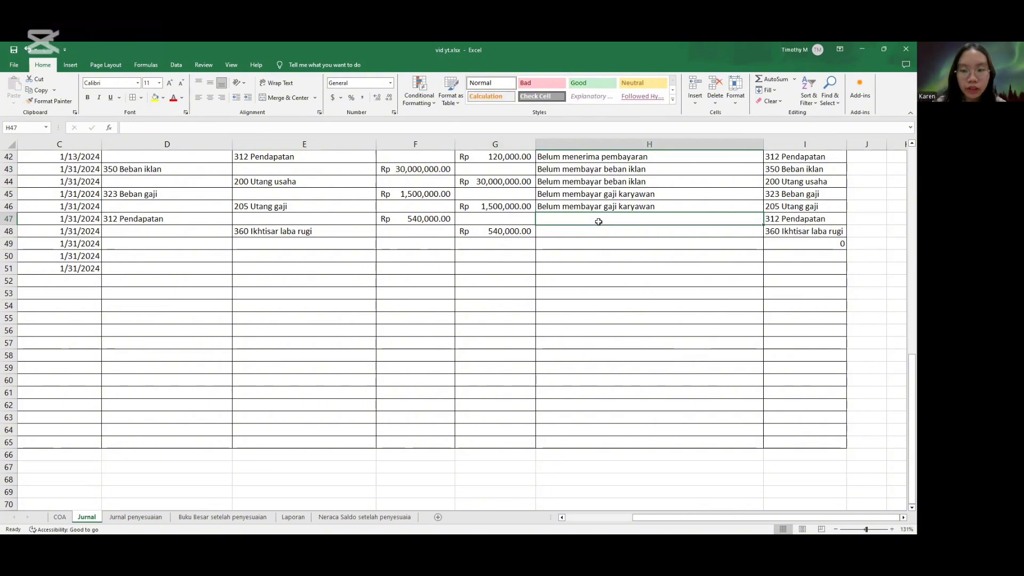
text(P)
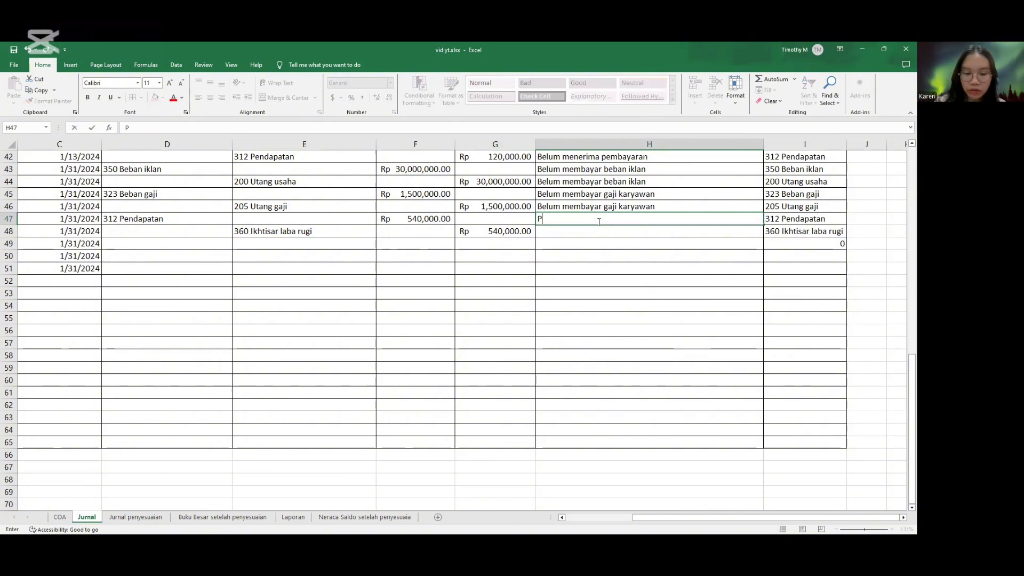
text(enutupan )
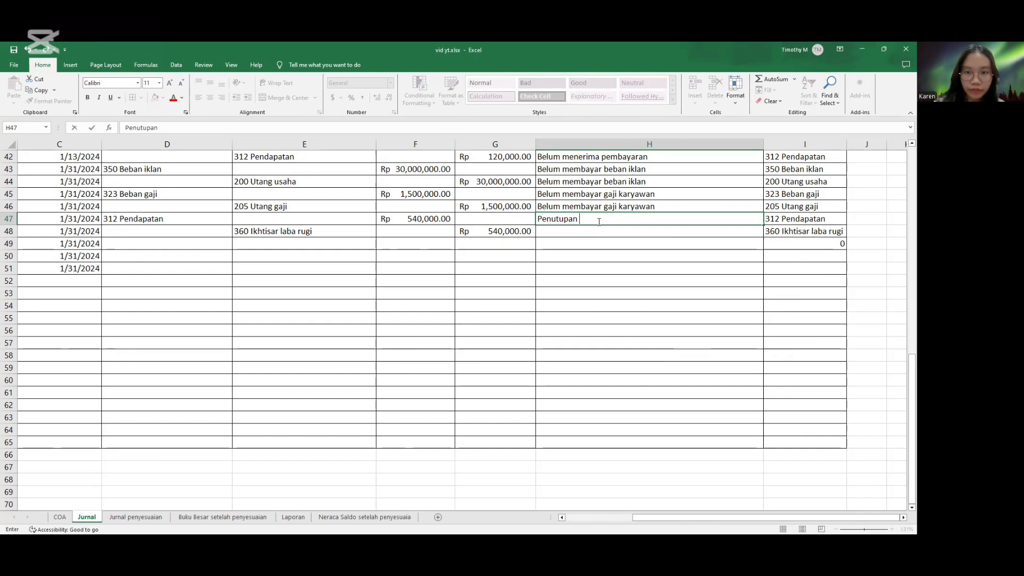
text(akun pendapatan)
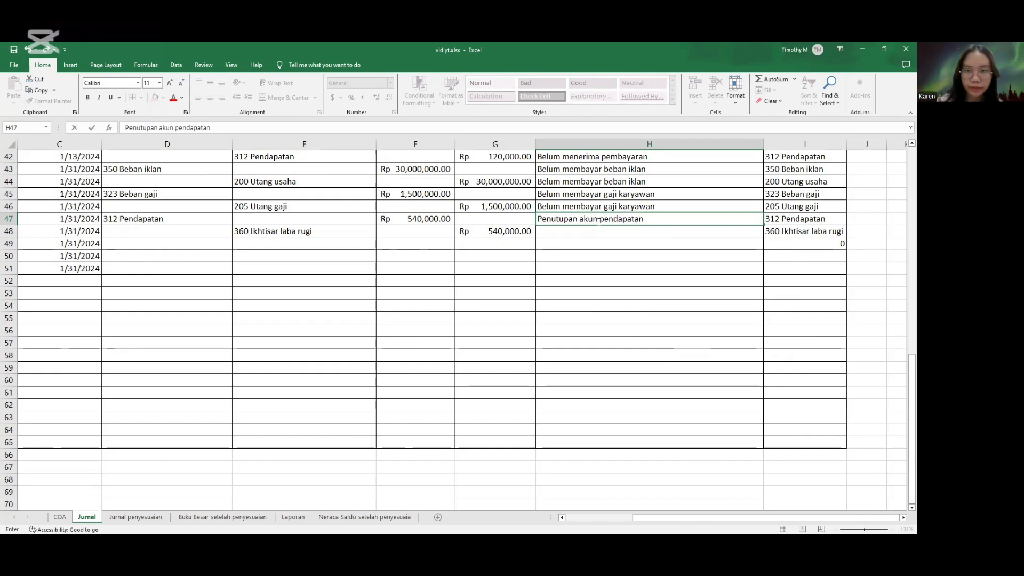
key(ctrl+Return)
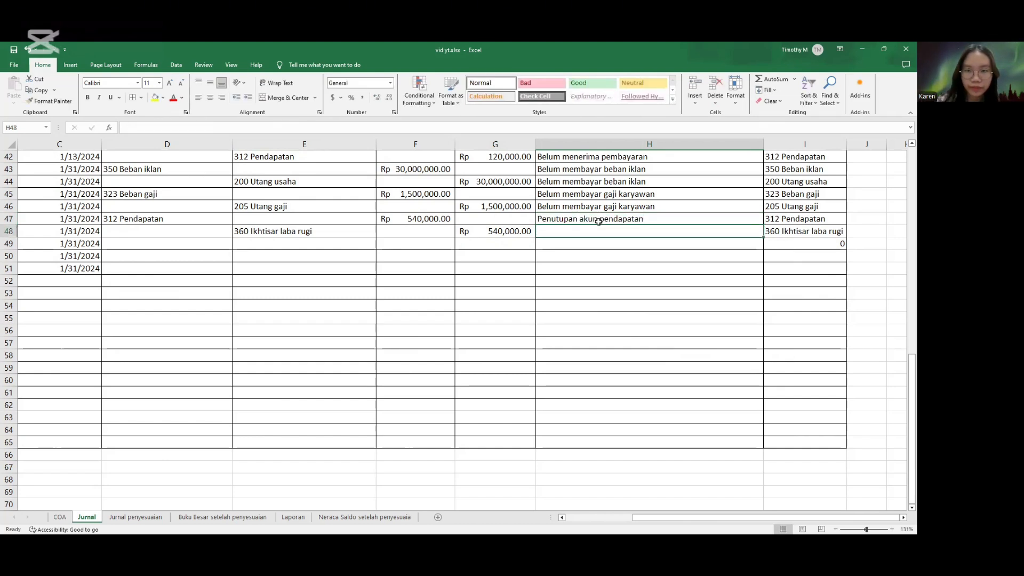
key(ctrl+c)
key(Down)
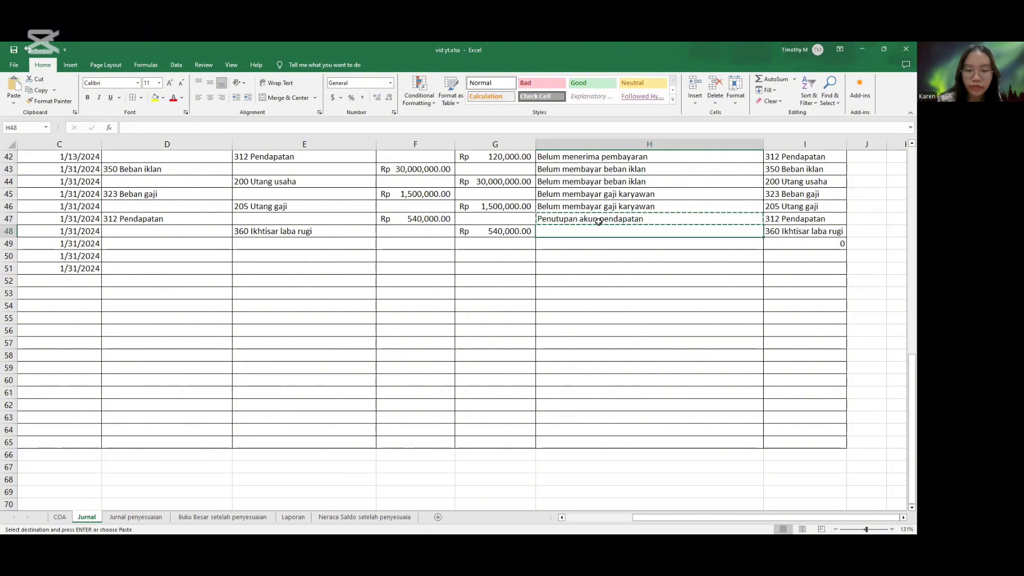
key(ctrl+v)
key(Left)
key(Down)
key(Left)
key(Left)
key(Left)
key(Left)
key(Left)
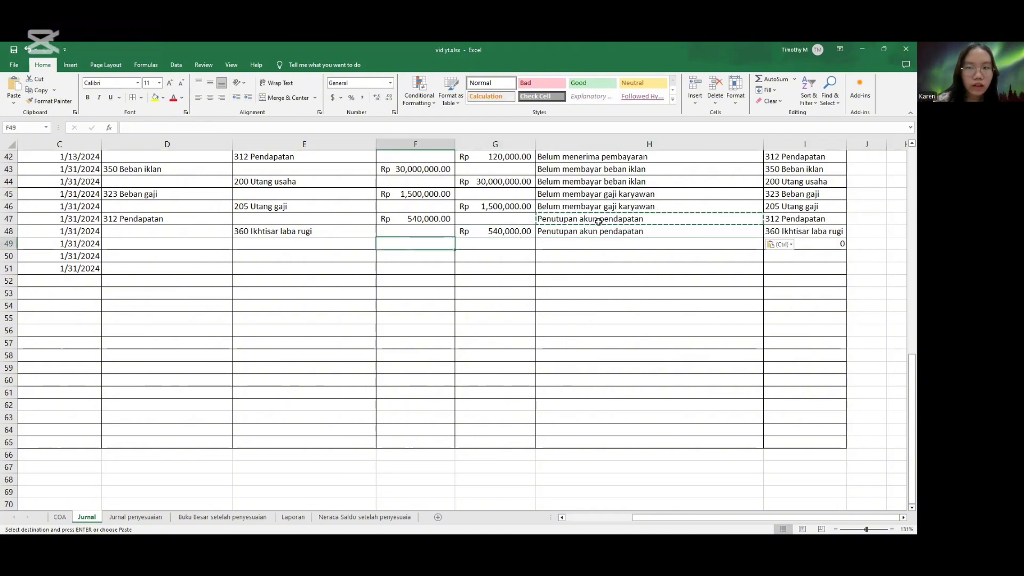
key(Right)
key(Right)
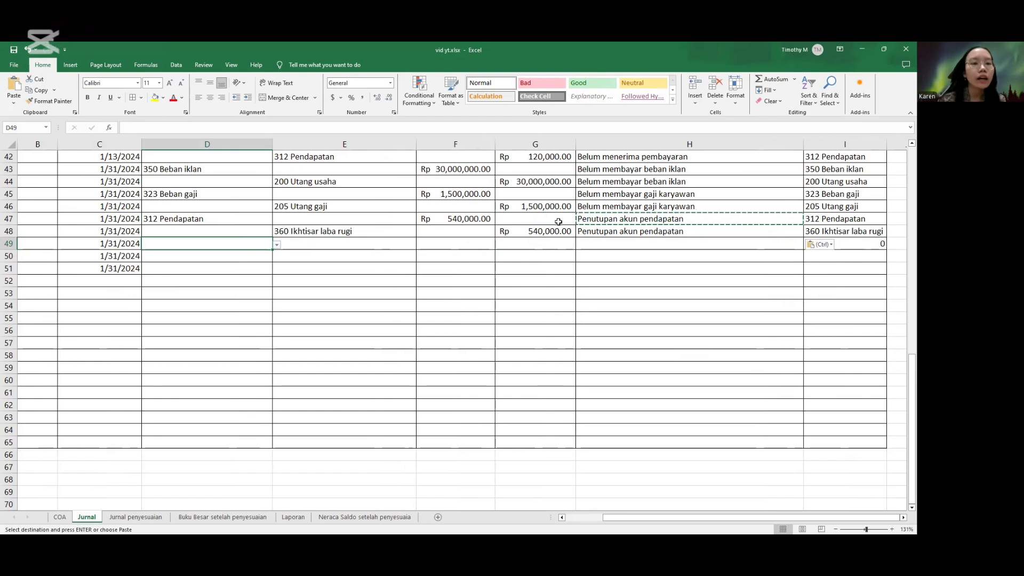
Copy the 1/31/2024 dates from C45:C51 into C52:C58 for further closing entries.
click(132, 198)
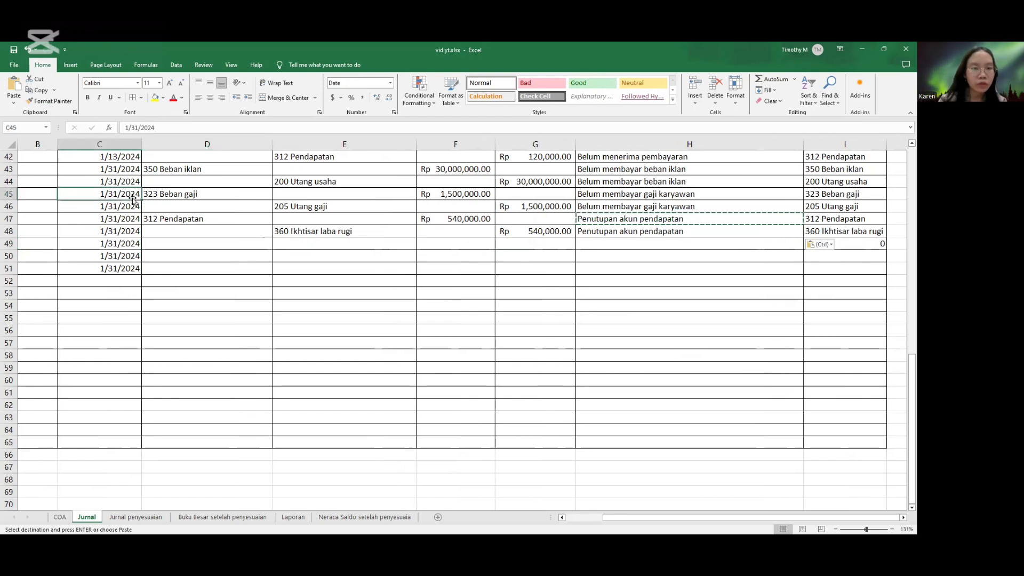
key(ctrl+shift+Down)
key(ctrl+c)
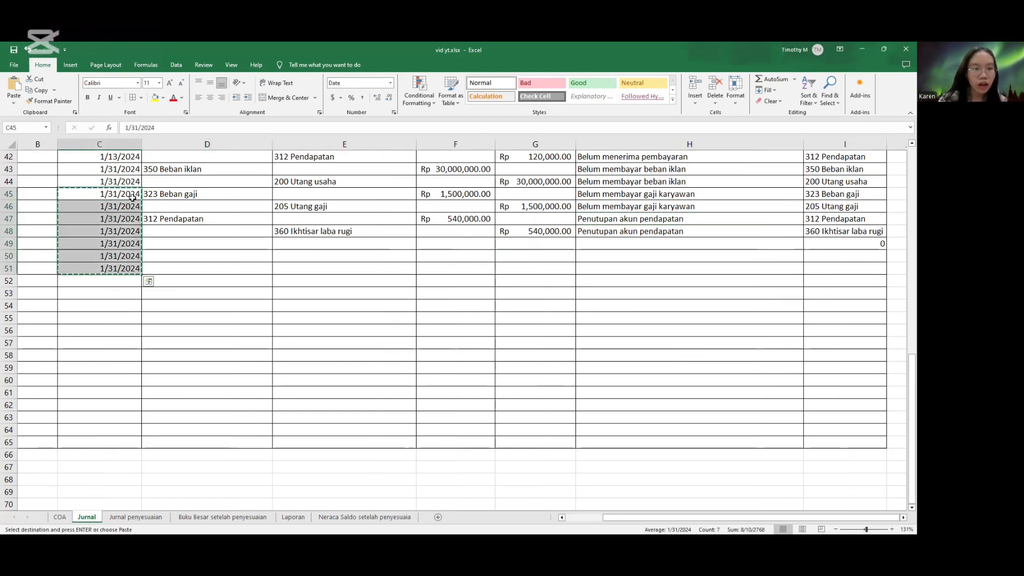
click(128, 281)
key(ctrl+v)
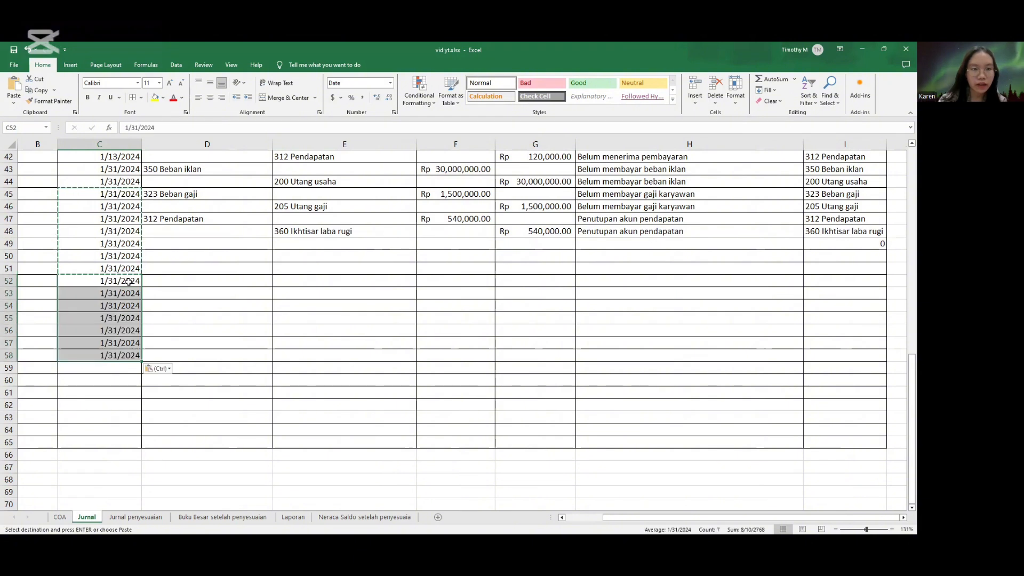
Choose 360 Ikhtisar laba rugi as the Akun Db of the second closing entry in D49.
click(233, 245)
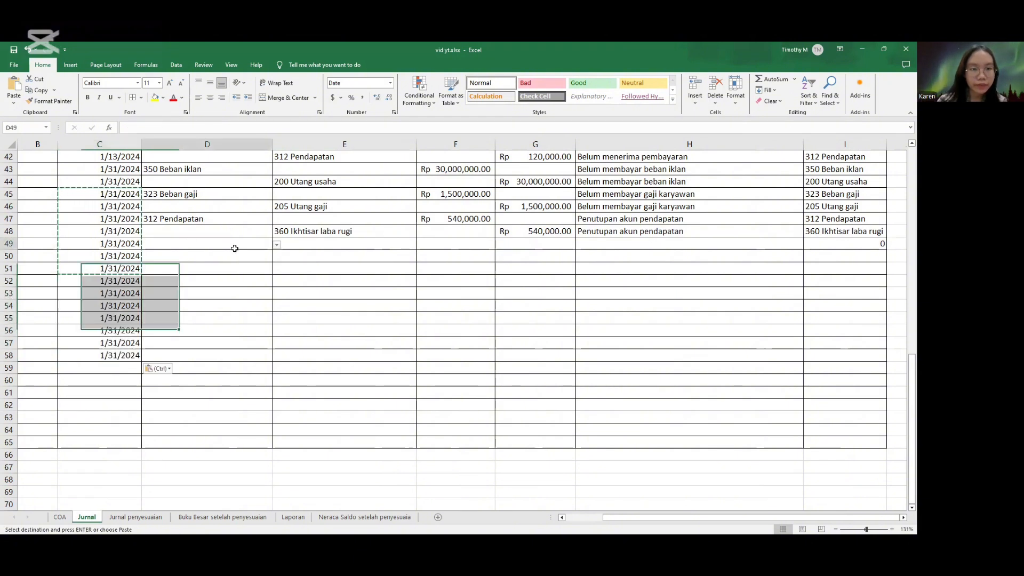
click(278, 245)
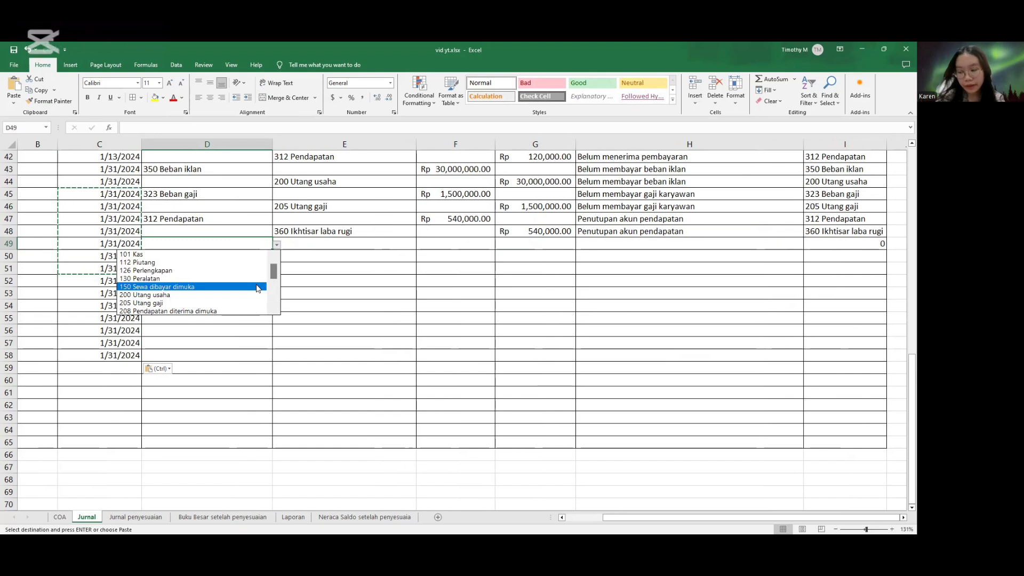
key(Down)
key(Down)
key(Down)
key(Down)
key(Down)
key(Down)
key(Down)
key(Down)
key(Down)
key(Down)
key(Down)
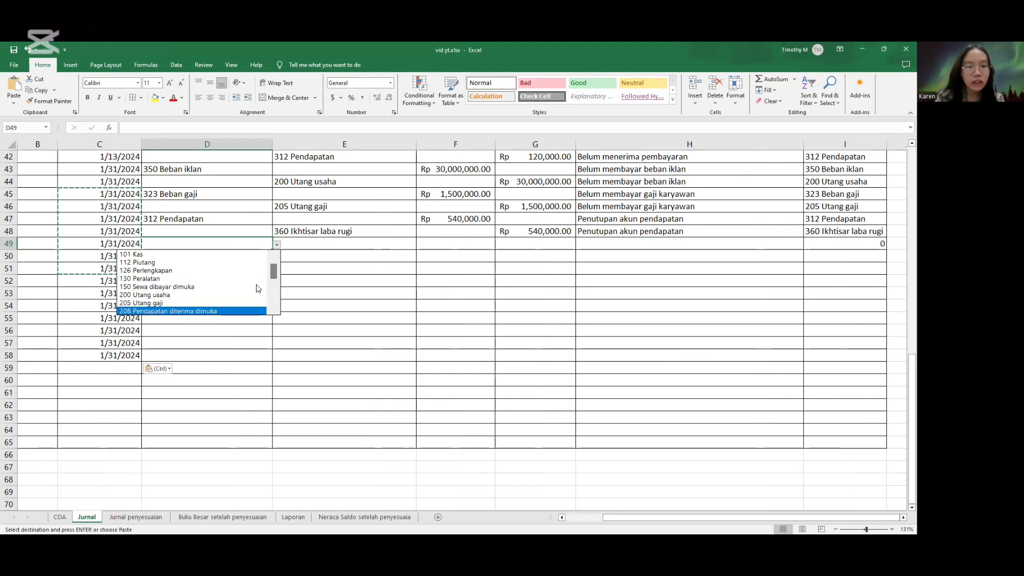
key(Down)
key(Down)
key(Down)
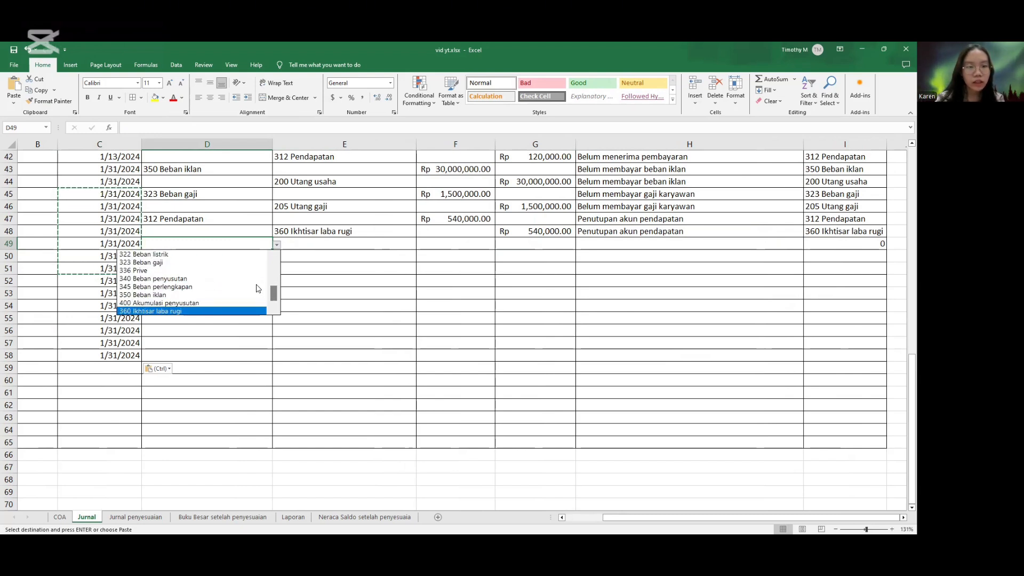
key(Return)
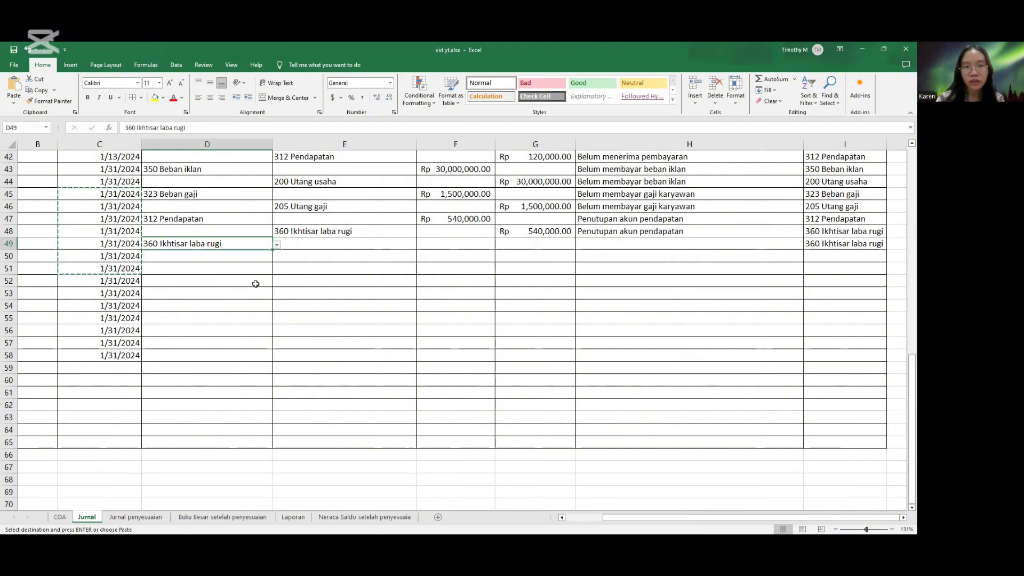
Choose 321 Beban asuransi as the first credit account of the second closing entry in E50.
key(Right)
key(Down)
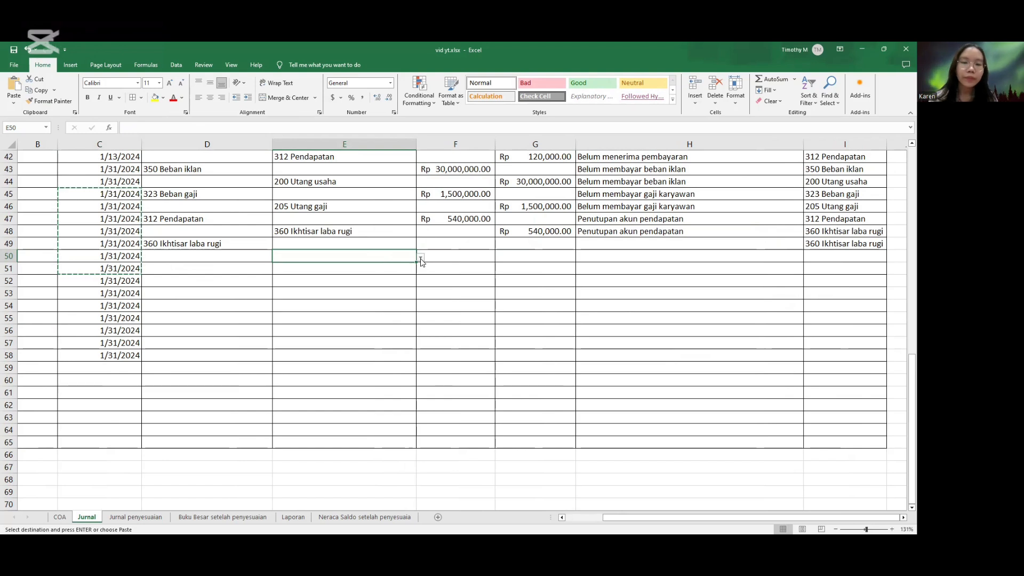
click(421, 259)
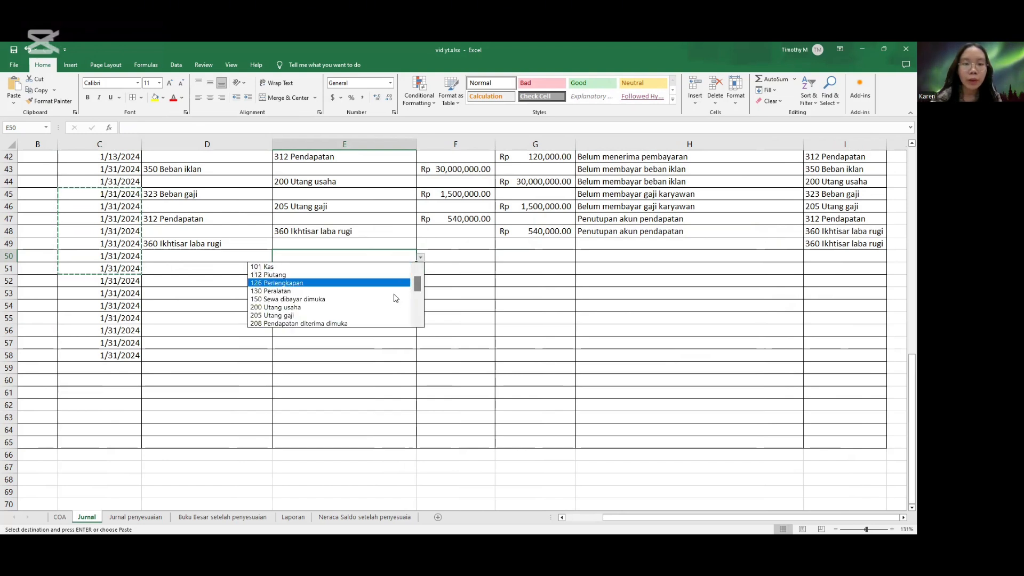
scroll(392, 305, down, 3)
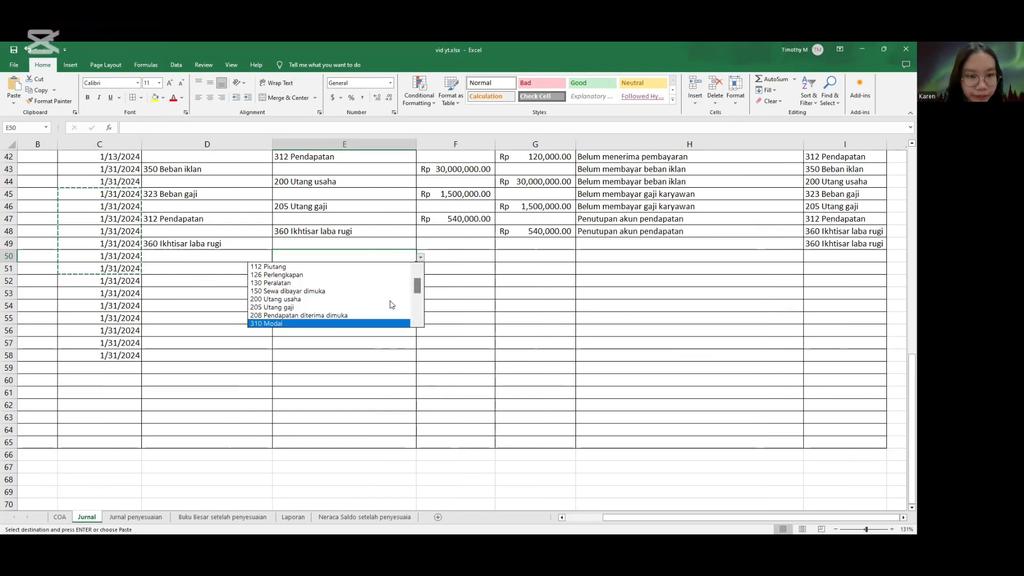
scroll(392, 305, up, 4)
scroll(392, 305, down, 4)
key(Return)
key(Down)
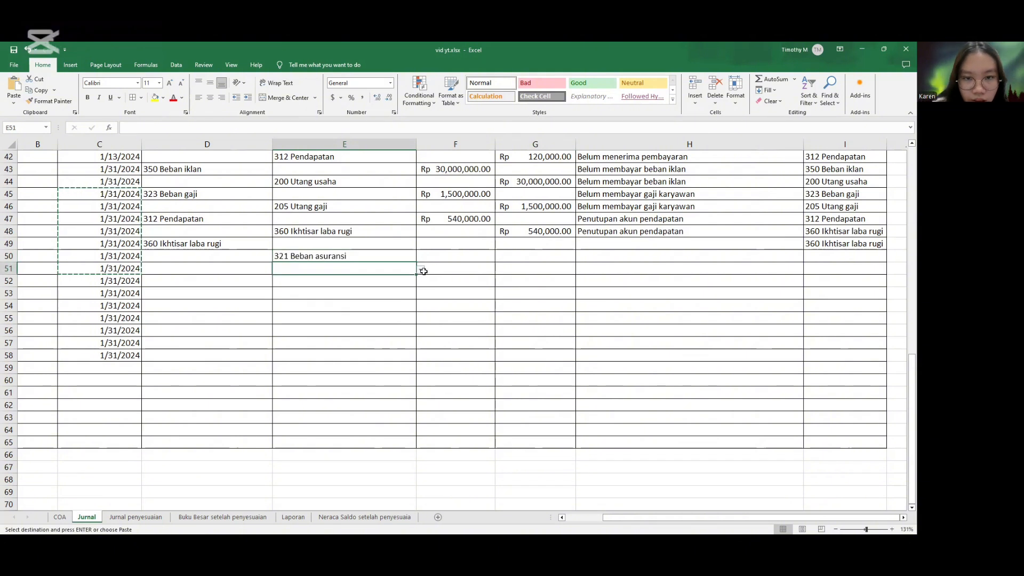
Choose 322 Beban listrik as the credit account in E51.
click(421, 270)
key(Down)
key(Down)
key(Down)
key(Down)
key(Down)
key(Down)
key(Down)
key(Down)
key(Down)
key(Down)
key(Down)
key(Return)
Choose 323 Beban gaji as the credit account in E52.
click(392, 284)
click(420, 283)
key(Down)
key(Down)
key(Down)
key(Down)
key(Down)
key(Down)
key(Down)
key(Down)
key(Down)
key(Down)
key(Down)
key(Down)
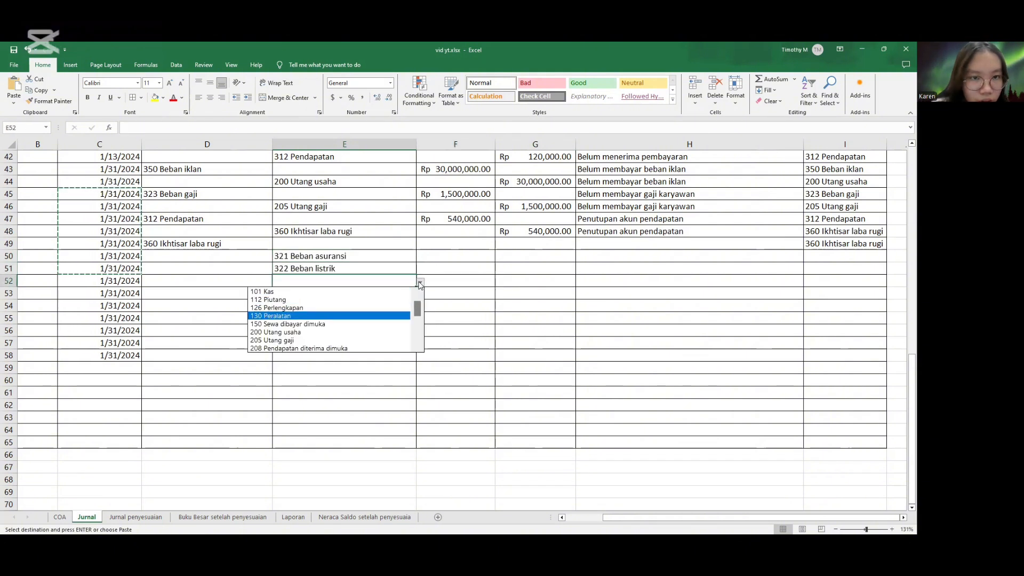
key(Return)
Choose 340 Beban penyusutan as the credit account in E53.
click(421, 295)
key(Down)
key(Down)
key(Down)
key(Down)
key(Down)
key(Down)
key(Down)
key(Down)
key(Down)
key(Down)
key(Down)
key(Down)
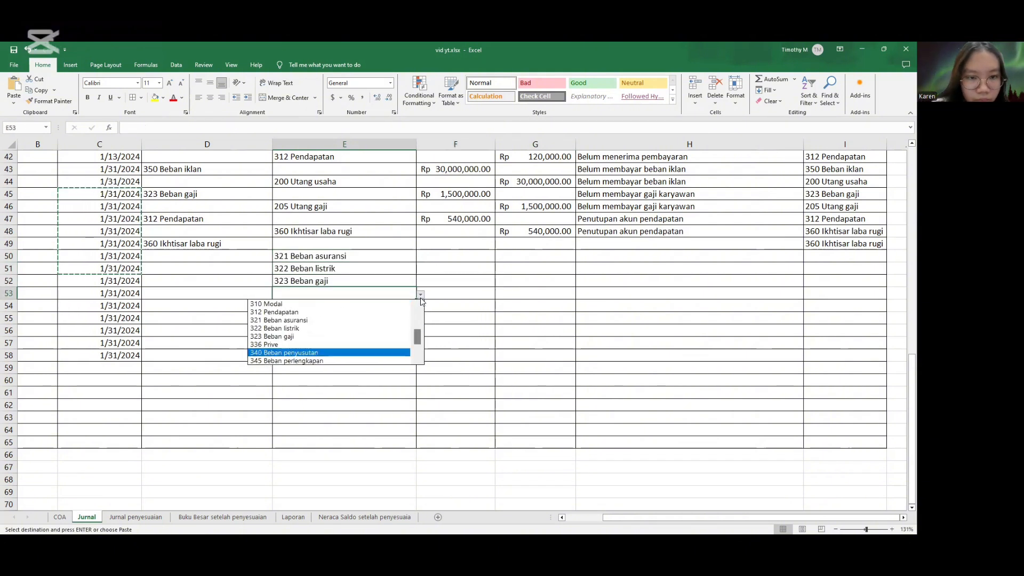
key(Return)
Choose 345 Beban perlengkapan as the credit account in E54.
click(421, 307)
key(Down)
key(Down)
key(Down)
key(Down)
key(Down)
key(Down)
key(Down)
key(Down)
key(Down)
key(Down)
key(Down)
key(Down)
key(Down)
key(Down)
key(Down)
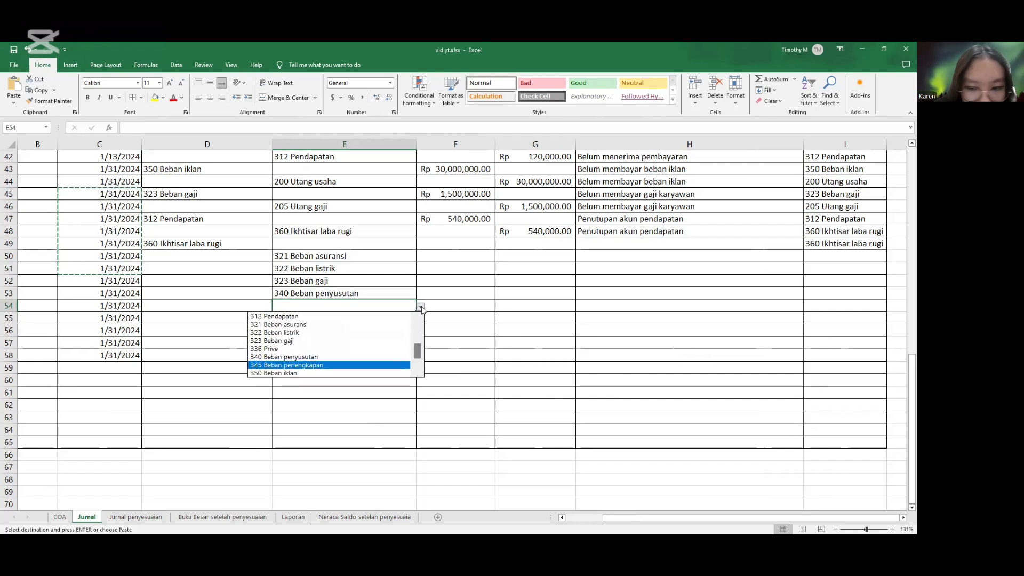
key(Return)
Choose 350 Beban iklan as the credit account in E55.
click(421, 320)
key(Down)
key(Down)
key(Down)
key(Down)
key(Down)
key(Down)
key(Down)
key(Down)
key(Down)
key(Down)
key(Down)
key(Down)
key(Down)
key(Down)
key(Down)
key(Down)
key(Down)
key(Up)
key(Return)
click(410, 328)
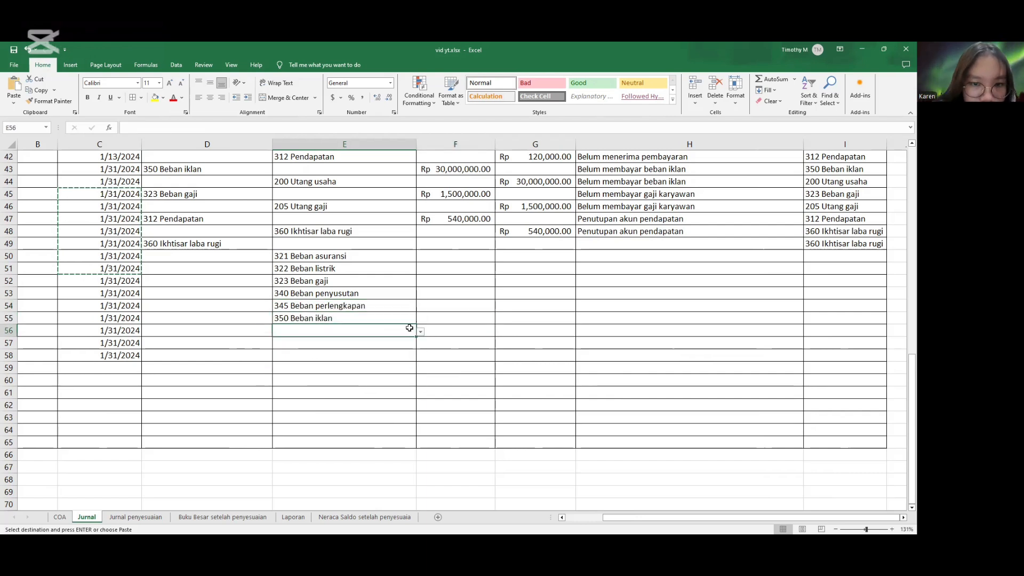
click(421, 332)
key(Down)
key(Down)
key(Down)
key(Down)
key(Down)
key(Down)
key(Down)
key(Down)
key(Down)
key(Down)
key(Down)
key(Down)
key(Down)
key(Down)
key(Down)
key(Down)
key(Down)
key(Down)
click(448, 309)
click(469, 276)
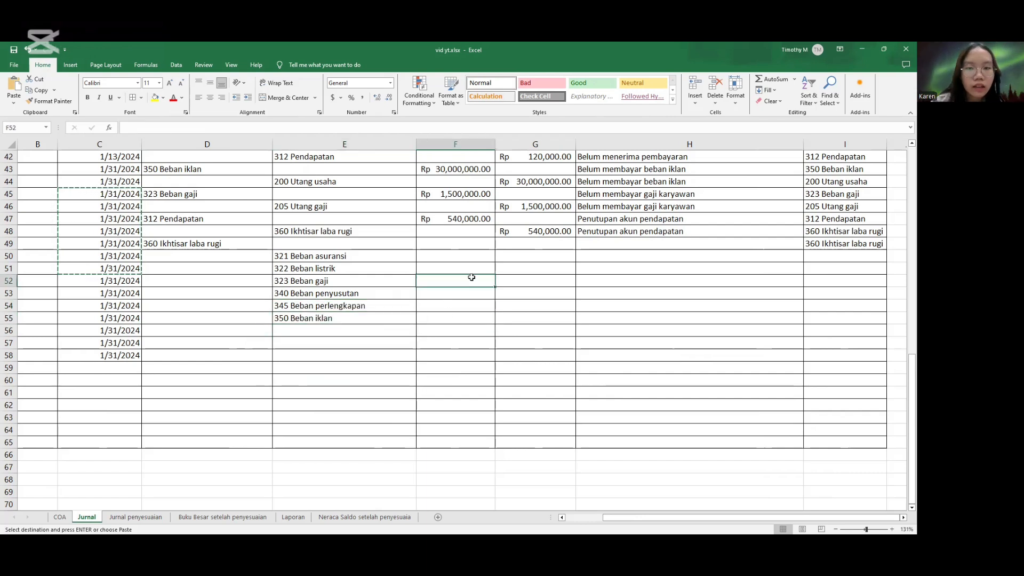
Calculate the 321 Beban asuransi credit in G50 with SUMIF, using range D3:D46, criterion E50 and the column F debits starting at F3.
click(510, 259)
scroll(511, 261, up, 4)
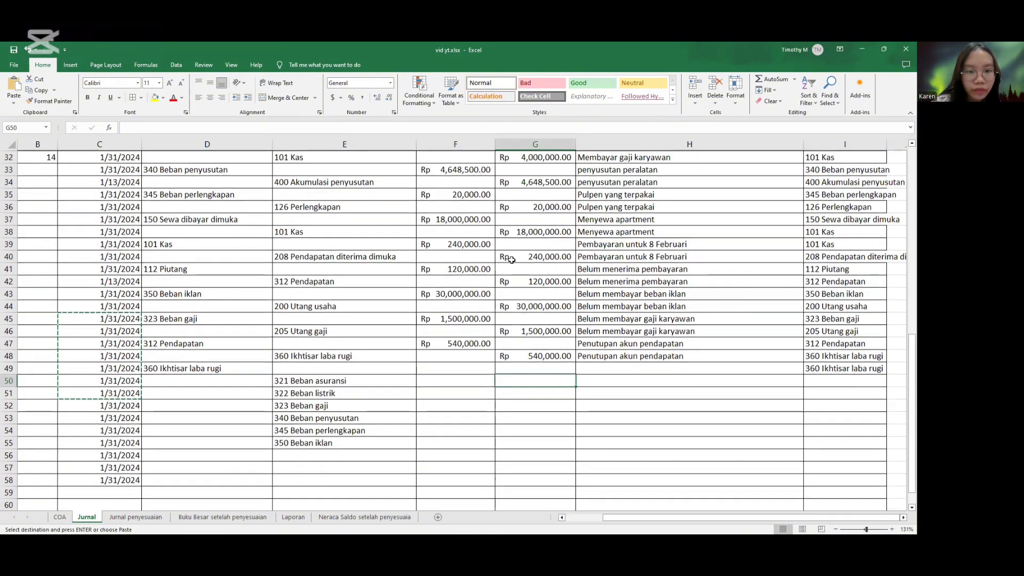
text(=)
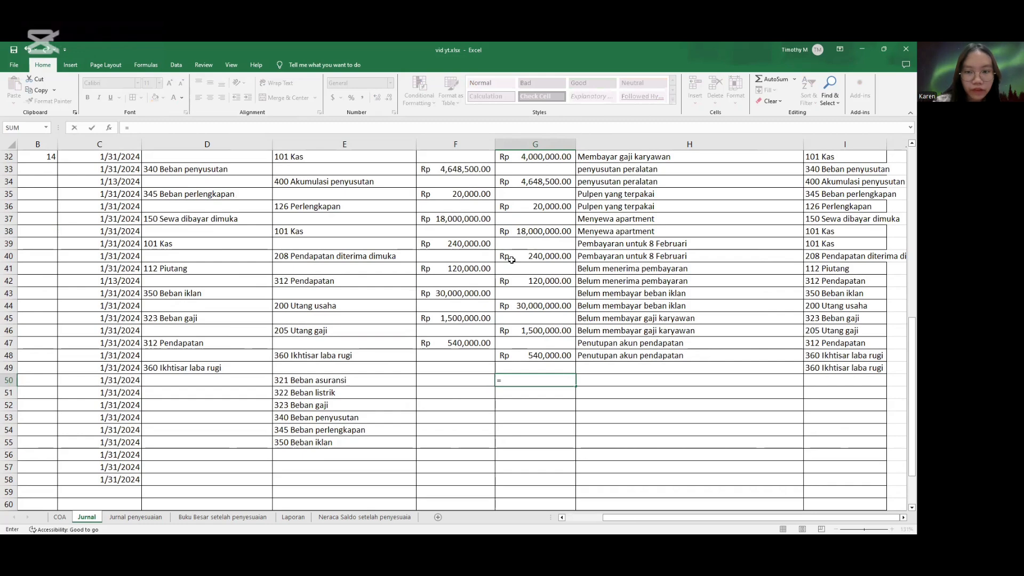
text(sumif)
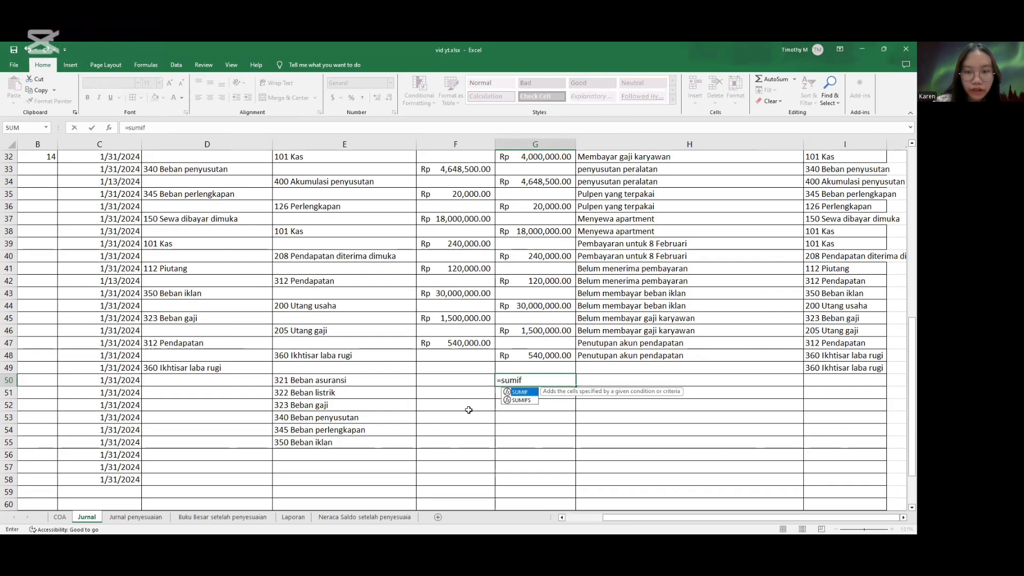
double_click(527, 393)
scroll(377, 379, up, 11)
click(226, 183)
key(shift+Down)
key(shift+Down)
key(shift+Down)
key(shift+Down)
key(shift+Down)
key(shift+Down)
key(shift+Down)
key(shift+Down)
key(shift+Down)
key(shift+Down)
key(shift+Down)
key(shift+Down)
key(shift+Down)
key(shift+Down)
key(shift+Down)
key(shift+Down)
key(shift+Down)
key(shift+Down)
key(shift+Down)
key(shift+Down)
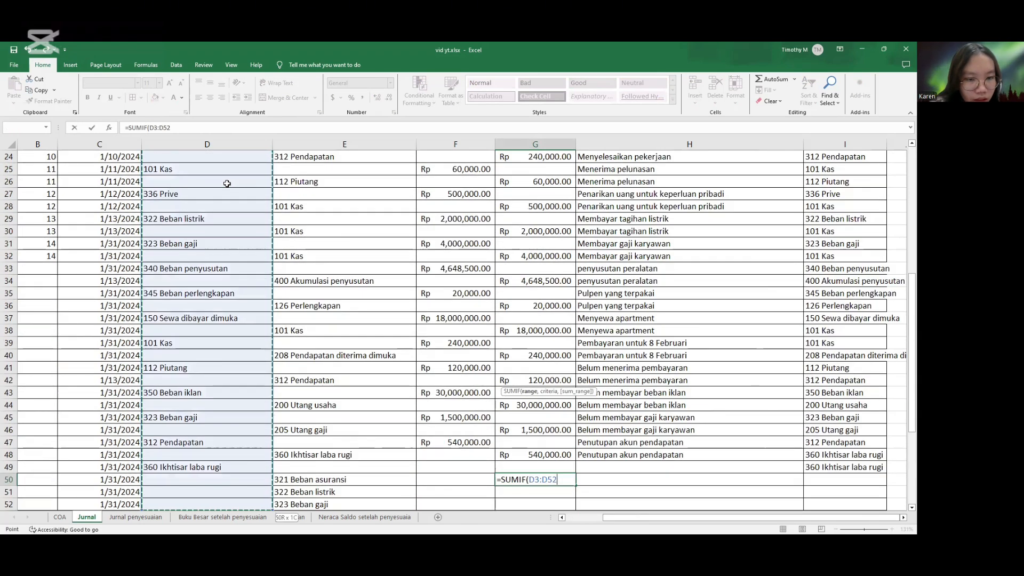
key(shift+Up)
key(shift+Up)
key(shift+Up)
key(shift+Up)
key(shift+Up)
key(shift+Up)
text(,)
click(334, 479)
text(,)
scroll(334, 478, up, 8)
click(473, 180)
key(shift+Down)
key(shift+Down)
key(shift+Down)
key(shift+Down)
key(shift+Down)
key(shift+Down)
key(shift+Down)
key(shift+Down)
key(shift+Down)
key(shift+Down)
key(shift+Down)
key(shift+Down)
key(shift+Down)
key(shift+Down)
key(shift+Down)
key(shift+Down)
key(shift+Down)
key(shift+Down)
key(shift+Down)
key(shift+Down)
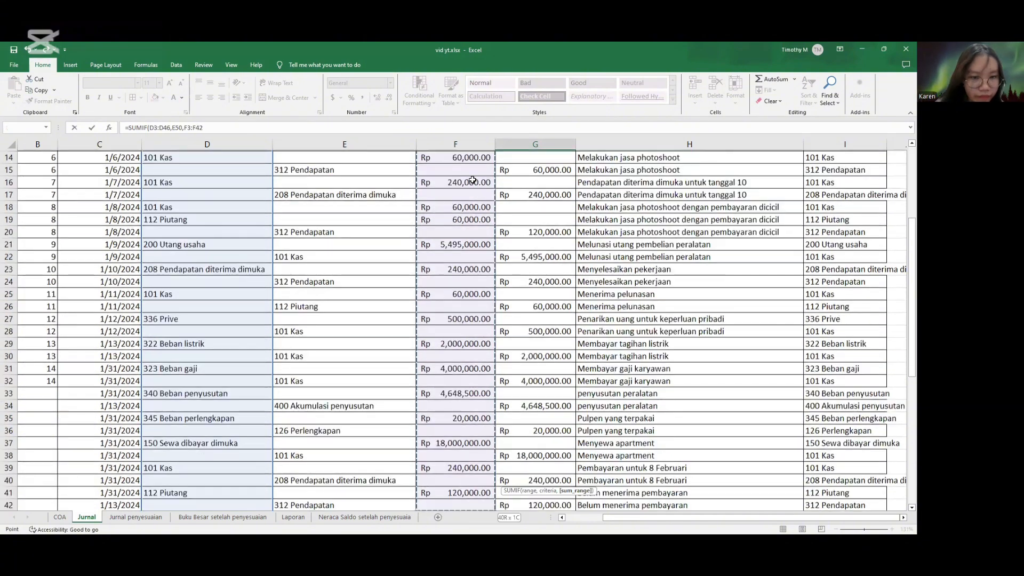
key(shift+Down)
key(shift+Down)
key(shift+Down)
key(shift+Down)
key(shift+Down)
key(shift+Up)
key(Return)
Correct the SUMIF formula in G50 by reselecting its sum range among the column F debit amounts and closing the parenthesis.
scroll(407, 402, up, 4)
scroll(550, 404, down, 6)
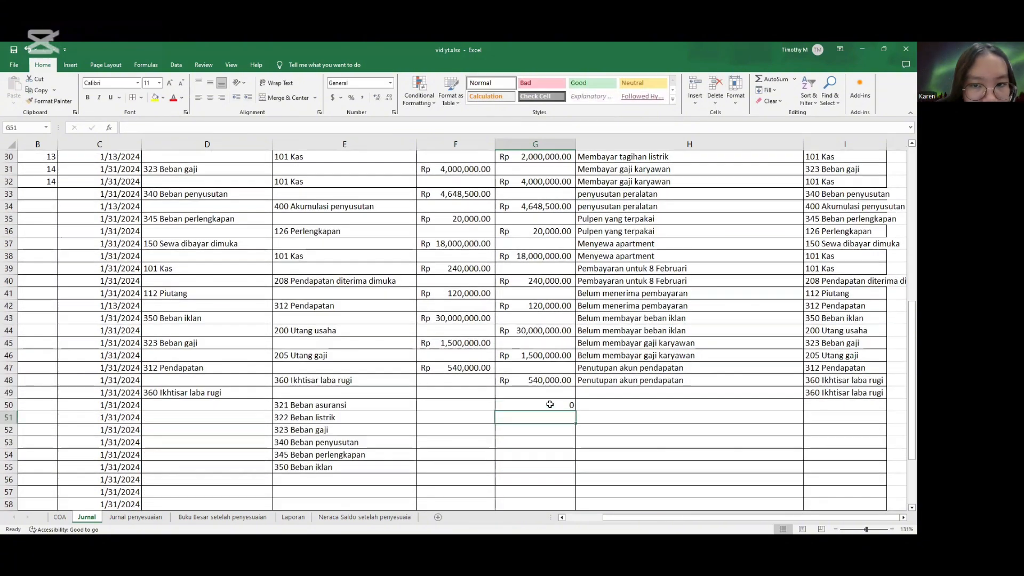
double_click(550, 404)
key(BackSpace)
key(BackSpace)
key(BackSpace)
scroll(471, 181, up, 10)
click(471, 181)
key(ctrl+shift+Down)
text())
key(Return)
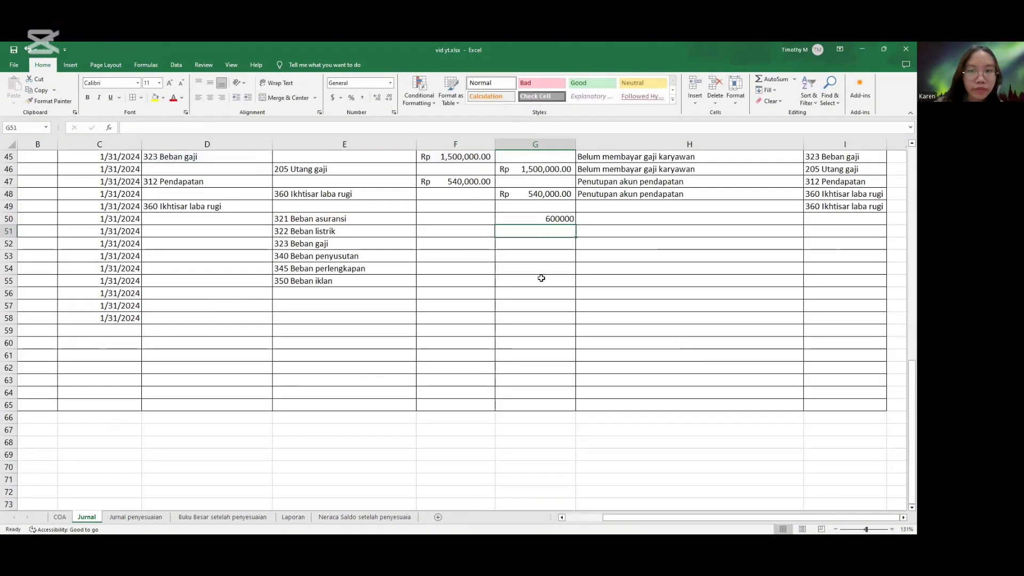
Calculate the 322 Beban listrik credit in G51 with SUMIF, using range D3:D46, criterion E51 and sum range F3:F46.
text(=sumif)
double_click(534, 243)
scroll(222, 183, up, 15)
click(221, 183)
key(shift+Down)
key(shift+Down)
key(shift+Down)
key(shift+Down)
key(shift+Down)
key(shift+Down)
key(shift+Down)
key(shift+Down)
key(shift+Down)
key(shift+Down)
key(shift+Down)
key(shift+Down)
key(shift+Down)
key(shift+Down)
key(shift+Down)
key(shift+Down)
key(shift+Down)
key(shift+Down)
key(shift+Down)
key(shift+Down)
key(shift+Up)
key(shift+Up)
key(shift+Up)
key(shift+Up)
key(shift+Up)
key(shift+Up)
key(shift+Up)
key(shift+Up)
text(,)
click(354, 456)
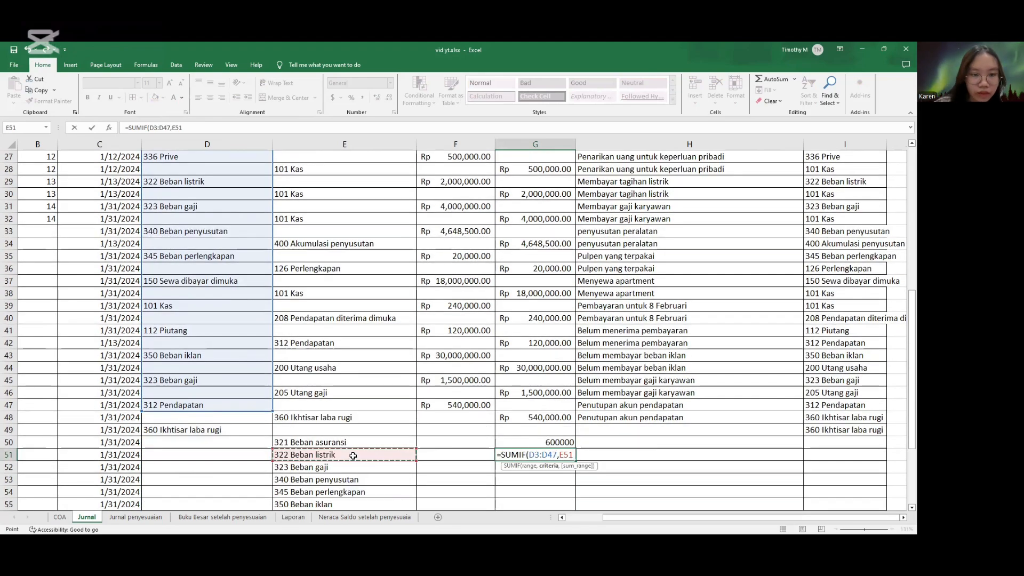
scroll(456, 390, up, 9)
click(462, 183)
key(shift+Down)
key(shift+Down)
key(shift+Down)
key(shift+Down)
key(shift+Down)
key(shift+Down)
key(shift+Down)
key(shift+Down)
key(shift+Down)
key(shift+Down)
key(shift+Down)
key(shift+Down)
key(shift+Down)
key(shift+Down)
key(shift+Down)
key(shift+Down)
key(shift+Down)
key(shift+Down)
key(shift+Down)
key(shift+Down)
key(shift+Up)
key(shift+Up)
key(shift+Up)
key(shift+Up)
key(shift+Up)
key(shift+Up)
key(shift+Up)
key(shift+Up)
key(shift+Up)
key(shift+Up)
key(shift+Up)
key(shift+Up)
key(shift+Up)
key(shift+Up)
key(shift+Up)
key(shift+Up)
key(shift+Up)
key(shift+Up)
key(shift+Up)
key(shift+Up)
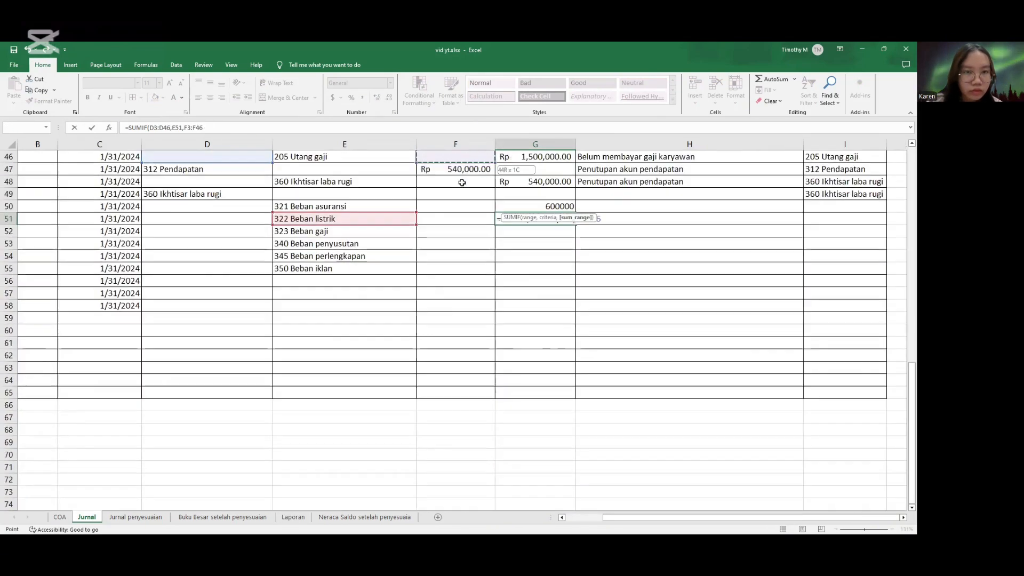
key(Return)
Calculate the 323 Beban gaji credit in G52 with SUMIF, using range D3:D46, criterion E52 and the column F debits starting at F3.
text(=sumif)
double_click(531, 243)
scroll(259, 182, up, 15)
click(259, 182)
key(ctrl+shift+Down)
key(ctrl+shift+Down)
key(ctrl+shift+Down)
key(ctrl+shift+Down)
key(ctrl+shift+Down)
key(ctrl+shift+Down)
key(ctrl+shift+Down)
key(ctrl+shift+Down)
key(ctrl+shift+Down)
key(ctrl+shift+Down)
key(ctrl+shift+Down)
key(ctrl+shift+Down)
key(ctrl+shift+Down)
key(ctrl+shift+Down)
key(ctrl+shift+Down)
key(ctrl+shift+Down)
key(ctrl+shift+Down)
key(ctrl+shift+Down)
key(ctrl+shift+Down)
key(ctrl+shift+Down)
key(shift+Up)
key(shift+Up)
key(shift+Up)
key(shift+Up)
key(shift+Up)
key(ctrl+shift+Up)
key(ctrl+shift+Up)
key(ctrl+shift+Up)
key(shift+Down)
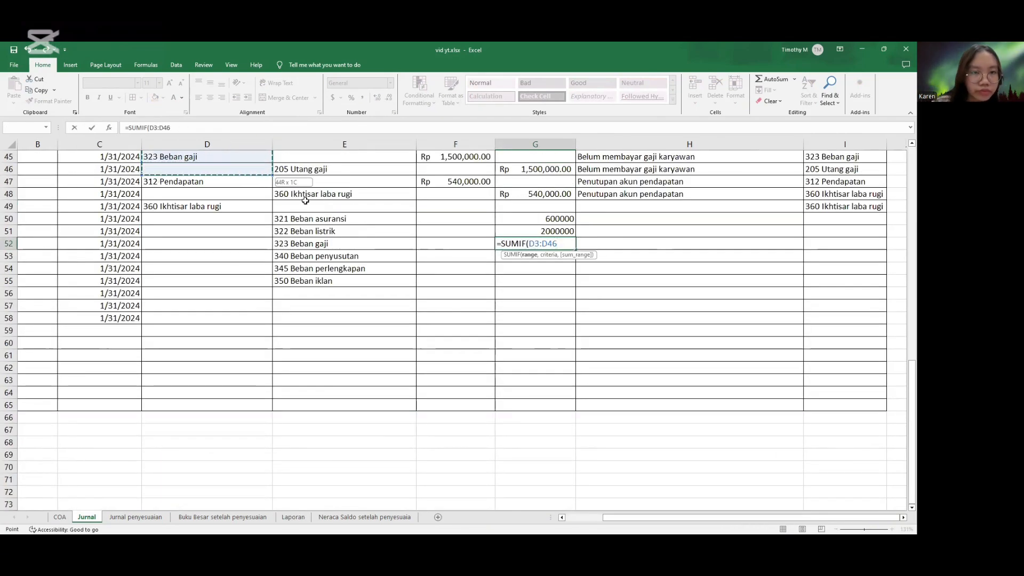
text(,)
click(341, 244)
text(,)
scroll(501, 194, up, 15)
click(471, 182)
key(ctrl+shift+Down)
key(ctrl+shift+Down)
key(ctrl+shift+Down)
key(ctrl+shift+Down)
key(ctrl+shift+Down)
key(ctrl+shift+Down)
key(ctrl+shift+Down)
key(ctrl+shift+Down)
key(ctrl+shift+Down)
key(ctrl+shift+Down)
key(ctrl+shift+Down)
key(ctrl+shift+Down)
key(ctrl+shift+Down)
key(ctrl+shift+Down)
key(ctrl+shift+Down)
key(ctrl+shift+Down)
key(ctrl+shift+Down)
key(ctrl+shift+Down)
key(ctrl+shift+Down)
key(ctrl+shift+Down)
key(ctrl+shift+Down)
key(shift+Down)
key(Return)
Calculate the 340 Beban penyusutan credit in G53 with SUMIF, using range D3:D46, criterion E53 and the column F debits starting at F3.
text(=sumif)
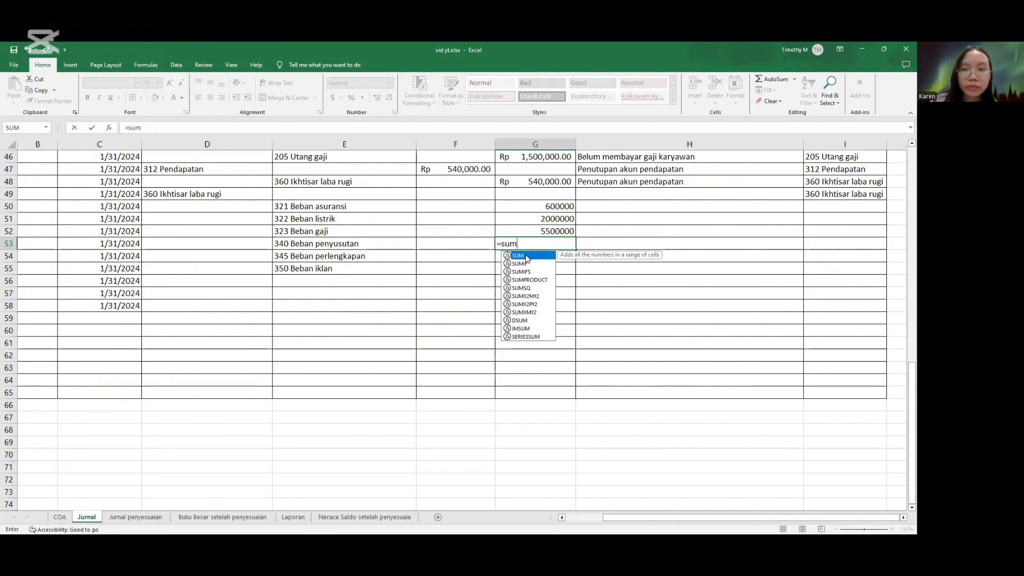
double_click(526, 256)
scroll(253, 182, up, 15)
click(254, 183)
key(ctrl+shift+Down)
key(ctrl+shift+Down)
key(ctrl+shift+Down)
key(ctrl+shift+Down)
key(ctrl+shift+Down)
key(ctrl+shift+Down)
key(ctrl+shift+Down)
key(ctrl+shift+Down)
key(ctrl+shift+Down)
key(ctrl+shift+Down)
key(ctrl+shift+Down)
key(ctrl+shift+Down)
key(ctrl+shift+Down)
key(ctrl+shift+Down)
key(ctrl+shift+Down)
key(ctrl+shift+Down)
key(ctrl+shift+Down)
key(ctrl+shift+Down)
key(ctrl+shift+Down)
key(ctrl+shift+Down)
text(,)
click(352, 466)
text(,)
scroll(483, 231, up, 10)
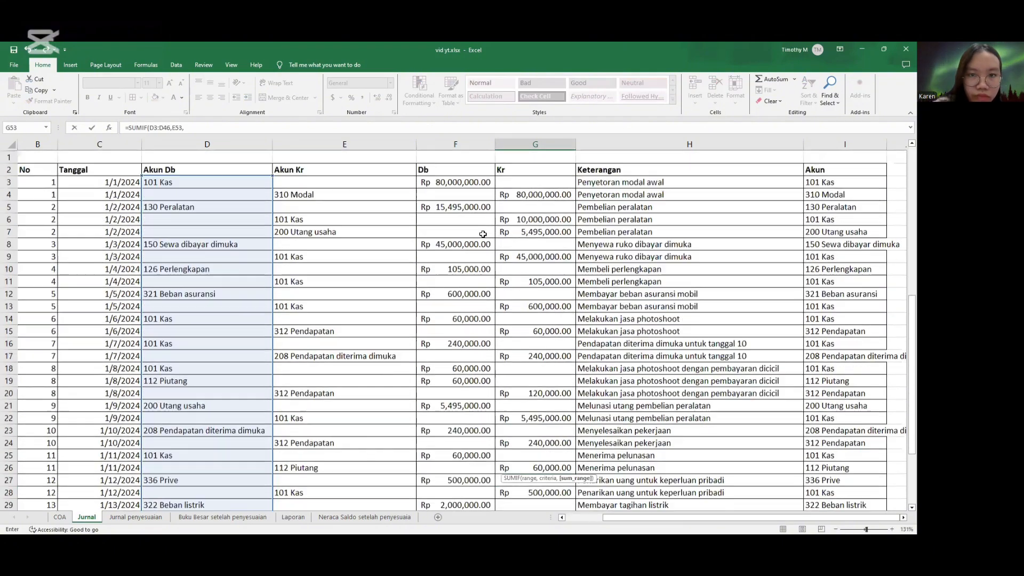
click(475, 181)
key(ctrl+shift+Down)
key(ctrl+shift+Down)
key(ctrl+shift+Down)
key(ctrl+shift+Down)
key(ctrl+shift+Down)
key(ctrl+shift+Down)
key(ctrl+shift+Down)
key(ctrl+shift+Down)
key(ctrl+shift+Down)
key(ctrl+shift+Down)
key(ctrl+shift+Down)
key(ctrl+shift+Down)
key(ctrl+shift+Down)
key(ctrl+shift+Down)
key(ctrl+shift+Down)
key(ctrl+shift+Down)
key(ctrl+shift+Down)
key(ctrl+shift+Down)
key(ctrl+shift+Down)
key(ctrl+shift+Down)
key(shift+Down)
key(Return)
Calculate the 345 Beban perlengkapan credit in G54 with SUMIF, using range D3:D46, criterion E54 and the column F debits starting at F3.
text(=sumif)
double_click(520, 454)
scroll(359, 434, up, 10)
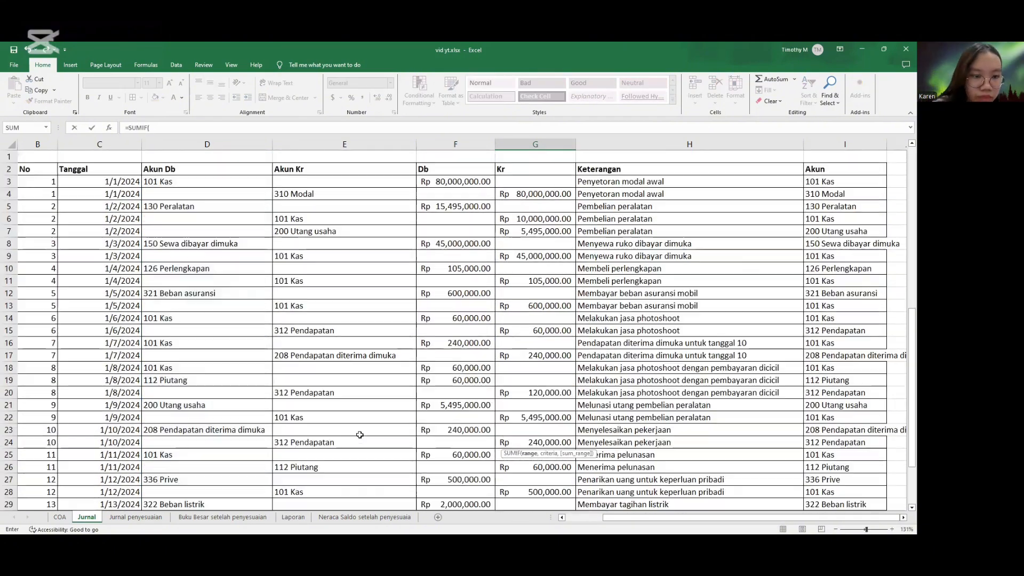
scroll(254, 441, down, 8)
click(227, 419)
key(ctrl+shift+Up)
key(ctrl+shift+Up)
key(ctrl+shift+Up)
key(ctrl+shift+Up)
key(ctrl+shift+Up)
key(ctrl+shift+Up)
key(ctrl+shift+Up)
key(ctrl+shift+Up)
key(ctrl+shift+Up)
key(ctrl+shift+Up)
key(ctrl+shift+Up)
key(ctrl+shift+Up)
key(ctrl+shift+Up)
key(ctrl+shift+Up)
key(ctrl+shift+Up)
key(ctrl+shift+Up)
key(ctrl+shift+Up)
key(ctrl+shift+Up)
key(ctrl+shift+Up)
key(ctrl+shift+Up)
key(shift+Down)
key(shift+Down)
text(,)
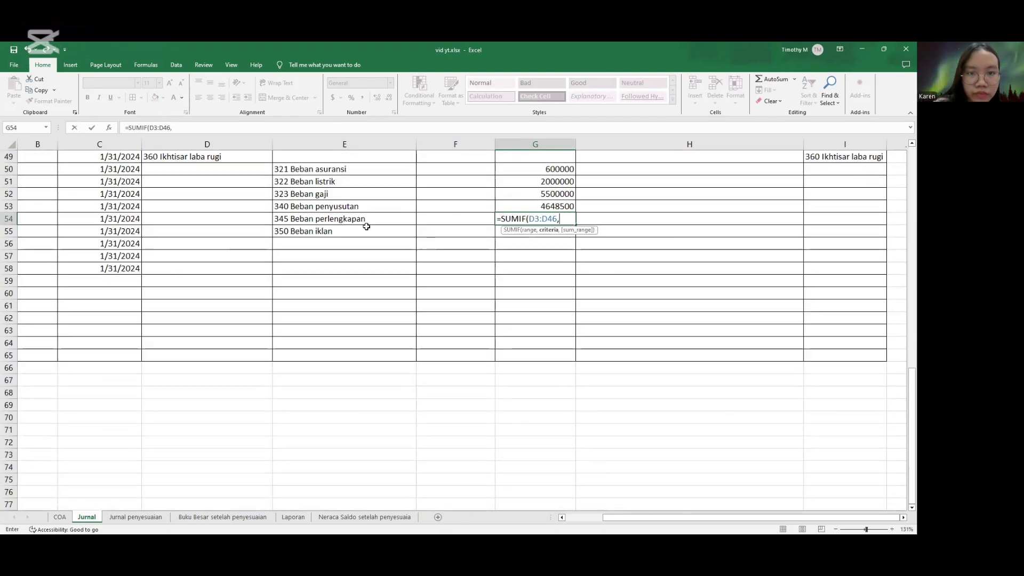
click(366, 221)
text(,)
scroll(453, 182, up, 15)
click(453, 181)
key(ctrl+shift+Down)
key(ctrl+shift+Down)
key(ctrl+shift+Down)
key(ctrl+shift+Down)
key(ctrl+shift+Down)
key(ctrl+shift+Down)
key(ctrl+shift+Down)
key(ctrl+shift+Down)
key(ctrl+shift+Down)
key(ctrl+shift+Down)
key(ctrl+shift+Down)
key(ctrl+shift+Down)
key(ctrl+shift+Down)
key(ctrl+shift+Down)
key(ctrl+shift+Down)
key(ctrl+shift+Down)
key(ctrl+shift+Down)
key(ctrl+shift+Down)
key(ctrl+shift+Down)
key(ctrl+shift+Down)
key(shift+Down)
key(Return)
Calculate the 350 Beban iklan credit in G55 with SUMIF, using range D3:D46, criterion E55 and the column F debits starting at F3.
text(=sumif)
double_click(520, 292)
scroll(359, 320, up, 3)
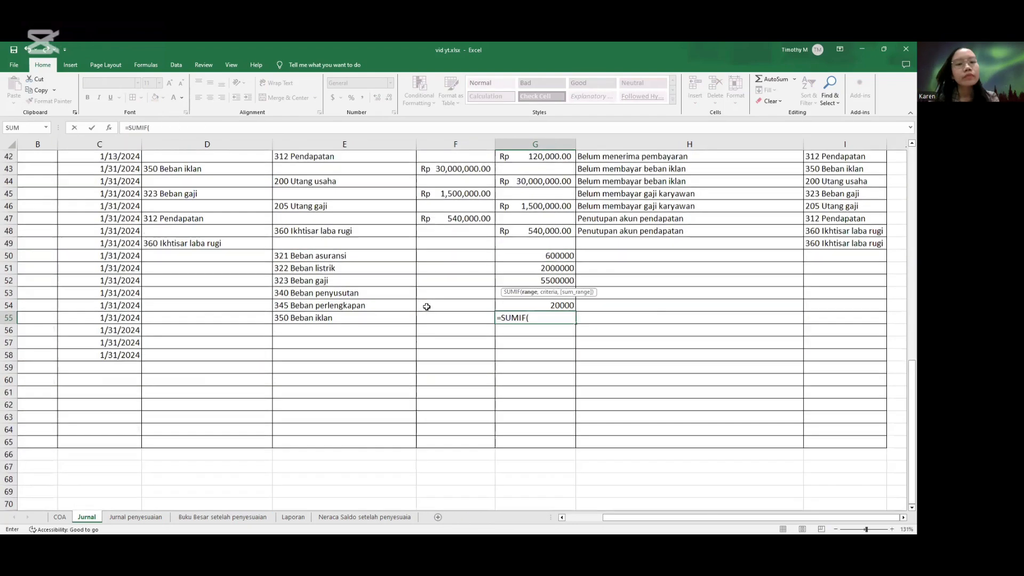
click(264, 293)
key(ctrl+shift+Up)
key(ctrl+shift+Up)
key(ctrl+shift+Up)
key(ctrl+shift+Up)
key(ctrl+shift+Up)
key(ctrl+shift+Up)
key(ctrl+shift+Up)
key(ctrl+shift+Up)
key(ctrl+shift+Up)
key(ctrl+shift+Up)
key(ctrl+shift+Up)
key(ctrl+shift+Up)
key(ctrl+shift+Up)
key(ctrl+shift+Up)
key(ctrl+shift+Up)
key(ctrl+shift+Up)
key(ctrl+shift+Up)
key(ctrl+shift+Up)
key(ctrl+shift+Up)
key(ctrl+shift+Up)
key(shift+Down)
key(shift+Down)
text(,)
scroll(266, 347, down, 6)
click(394, 477)
text(,)
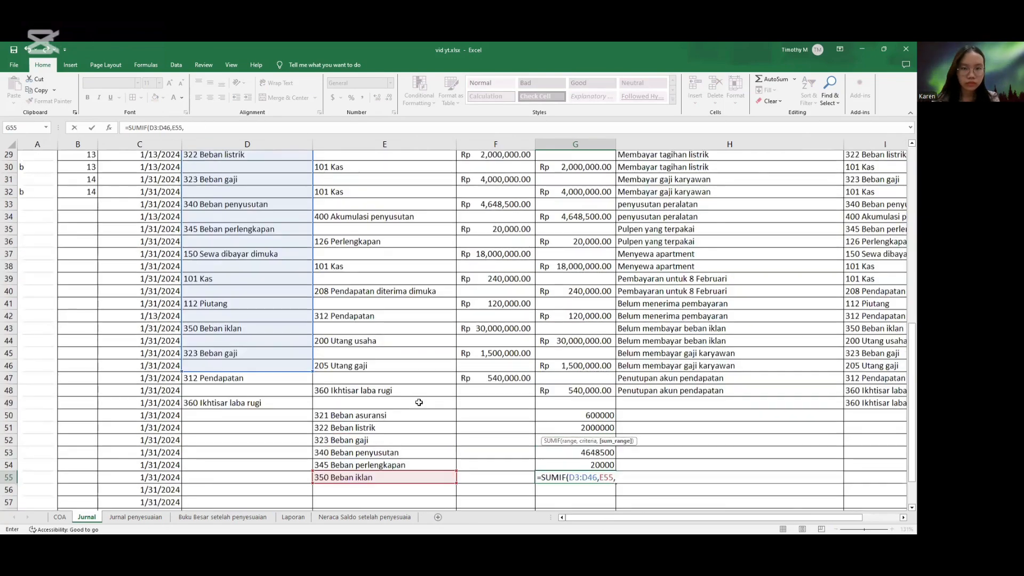
scroll(418, 403, up, 3)
click(519, 477)
key(ctrl+shift+Up)
key(ctrl+shift+Up)
key(ctrl+shift+Up)
key(ctrl+shift+Up)
key(ctrl+shift+Up)
key(ctrl+shift+Up)
key(ctrl+shift+Up)
key(ctrl+shift+Up)
key(ctrl+shift+Up)
key(ctrl+shift+Up)
key(ctrl+shift+Up)
key(ctrl+shift+Up)
key(ctrl+shift+Up)
key(ctrl+shift+Up)
key(ctrl+shift+Up)
key(ctrl+shift+Up)
key(ctrl+shift+Up)
key(ctrl+shift+Up)
key(ctrl+shift+Up)
key(ctrl+shift+Up)
key(shift+Down)
key(shift+Down)
key(Return)
Apply the Rp English (Indonesia) accounting format to the Beban credits in G50:G55 and to the Ikhtisar laba rugi debit cell F49.
click(562, 309)
key(ctrl+shift+Down)
click(333, 97)
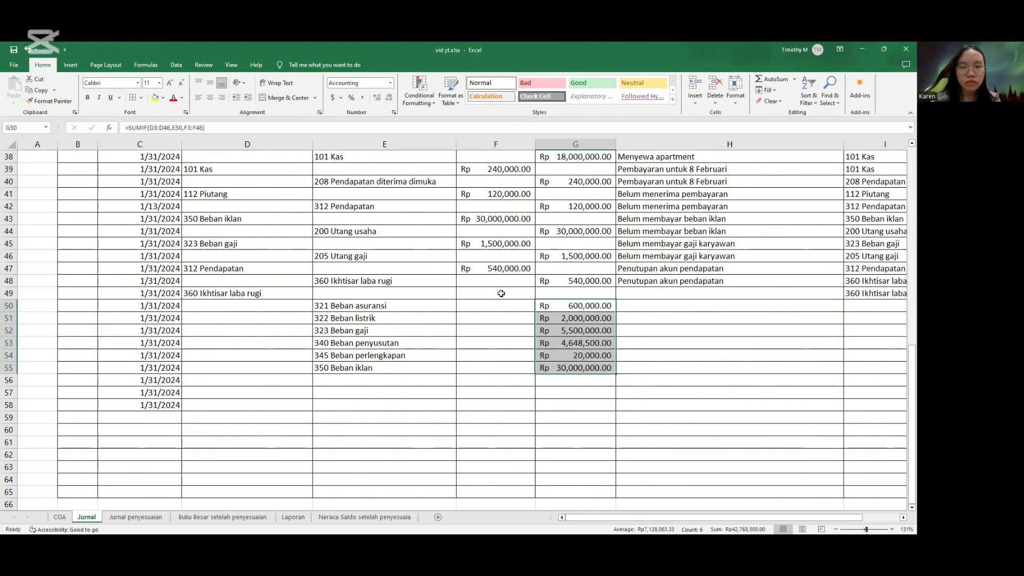
click(501, 293)
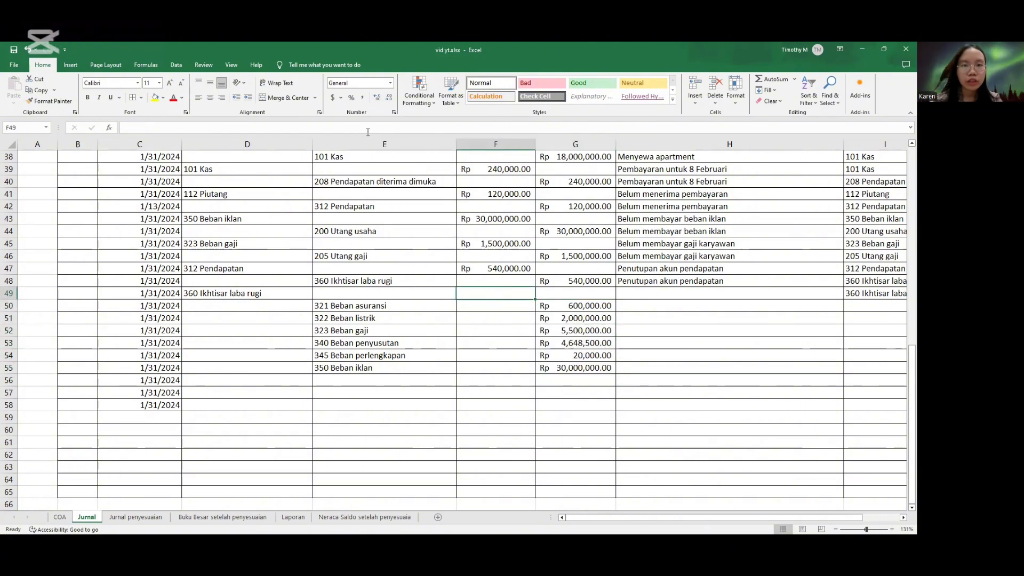
click(341, 98)
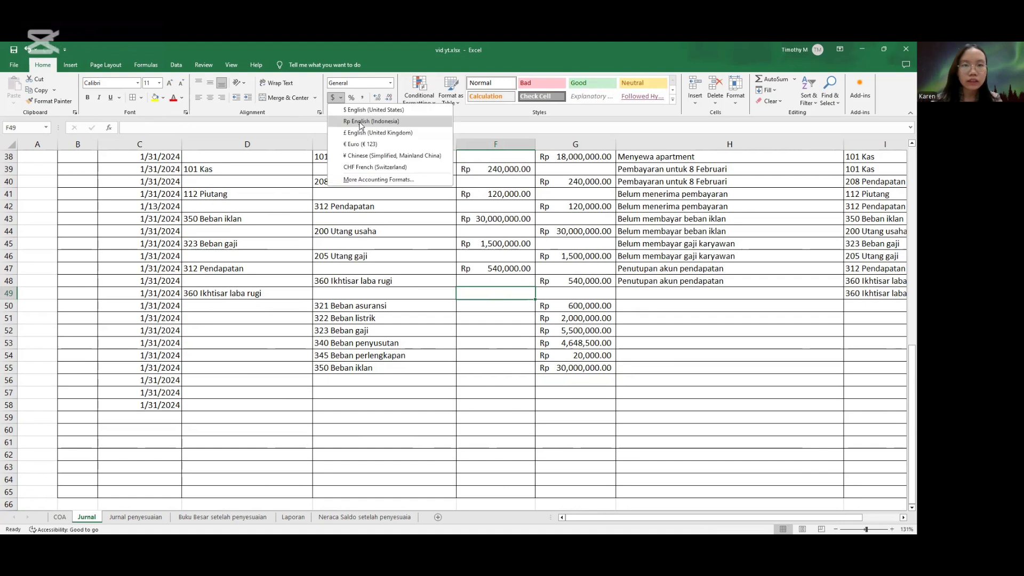
click(363, 122)
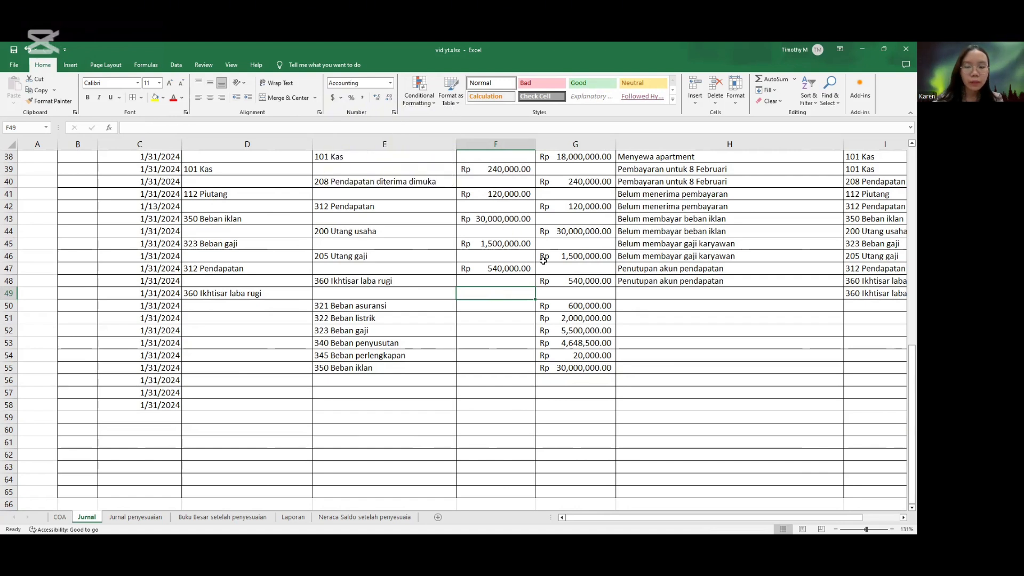
Calculate the 360 Ikhtisar laba rugi debit in F49 with SUM over the Beban credits G50:G55.
text(=)
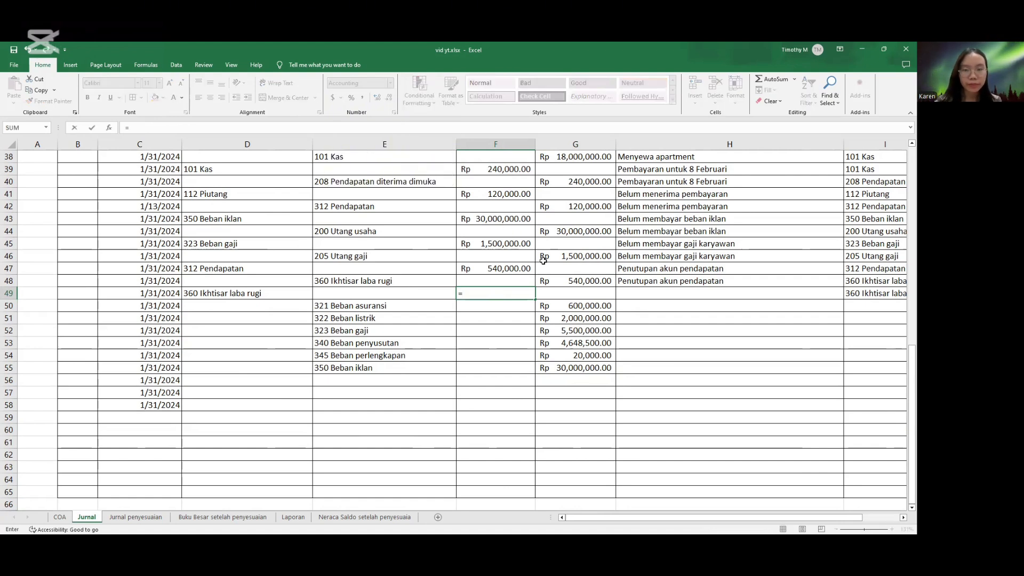
text(sum)
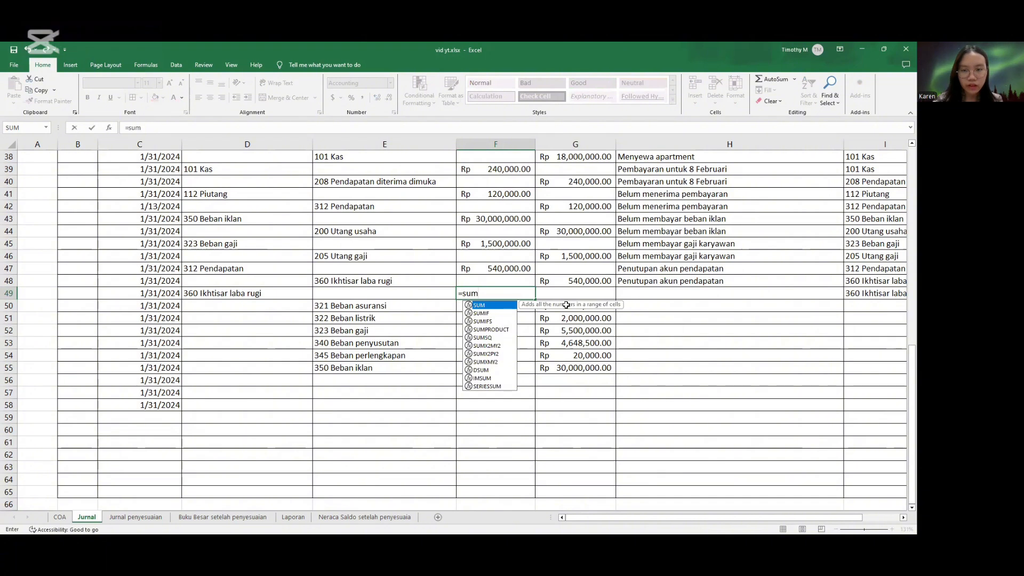
key(Tab)
click(583, 310)
key(ctrl+shift+Down)
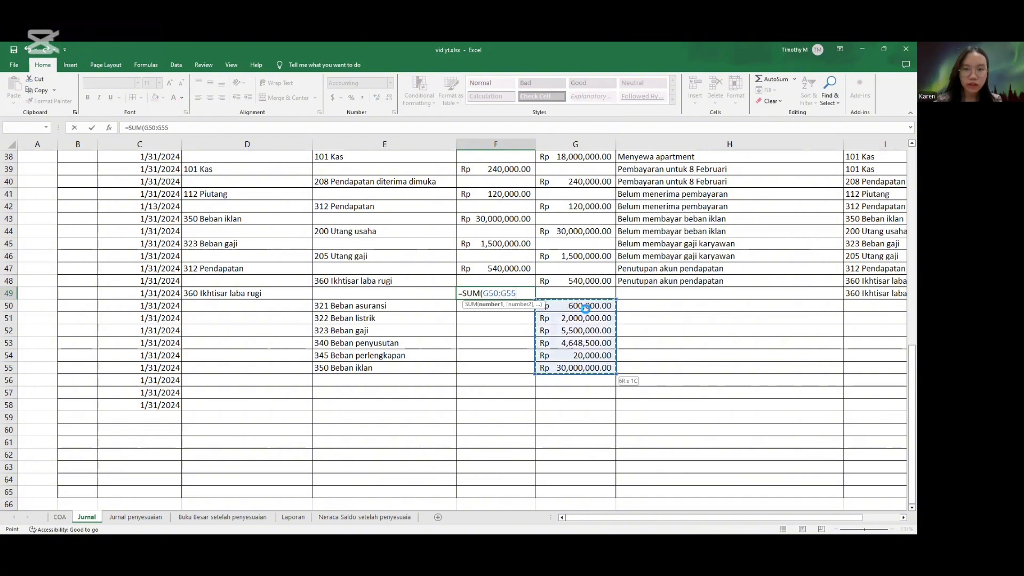
key(Return)
scroll(469, 350, down, 1)
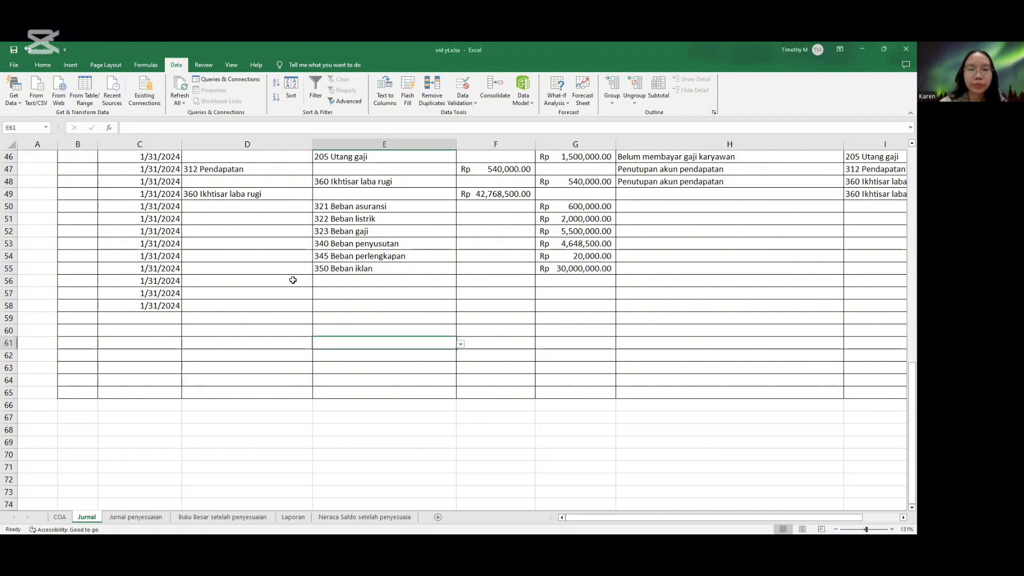
Choose 360 Ikhtisar laba rugi as the debit account in D56.
click(293, 280)
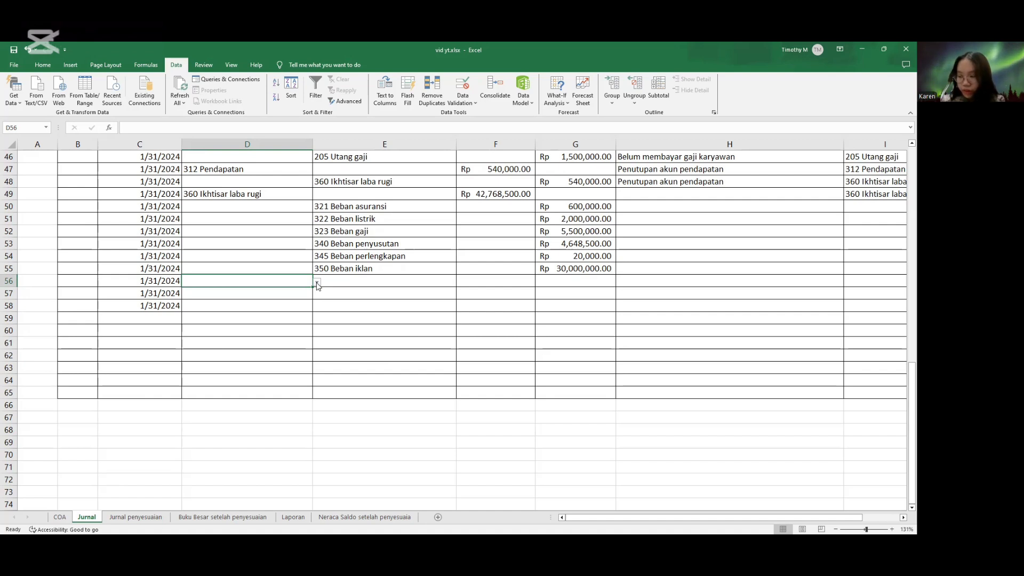
click(317, 283)
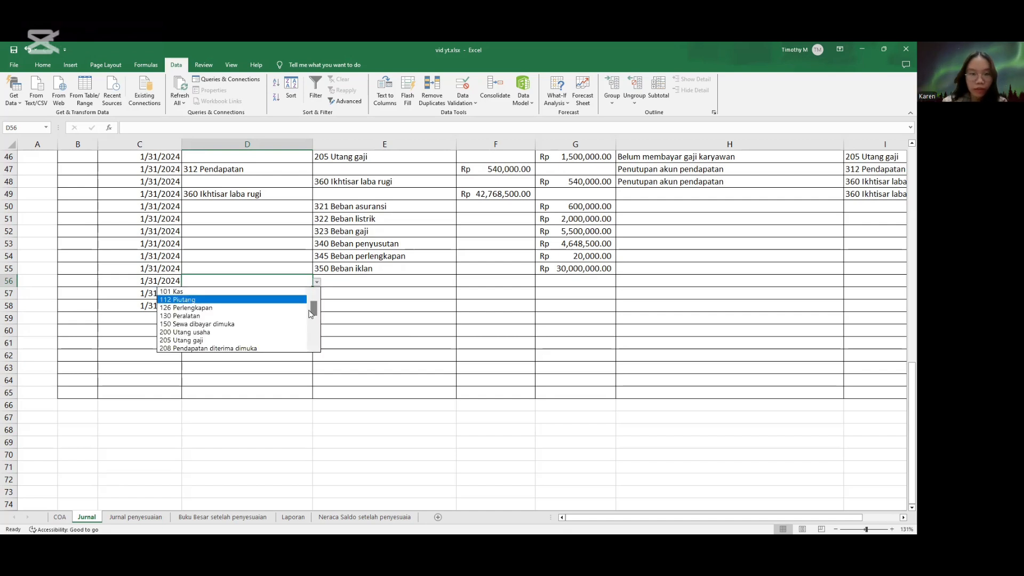
scroll(310, 315, down, 4)
scroll(309, 314, down, 1)
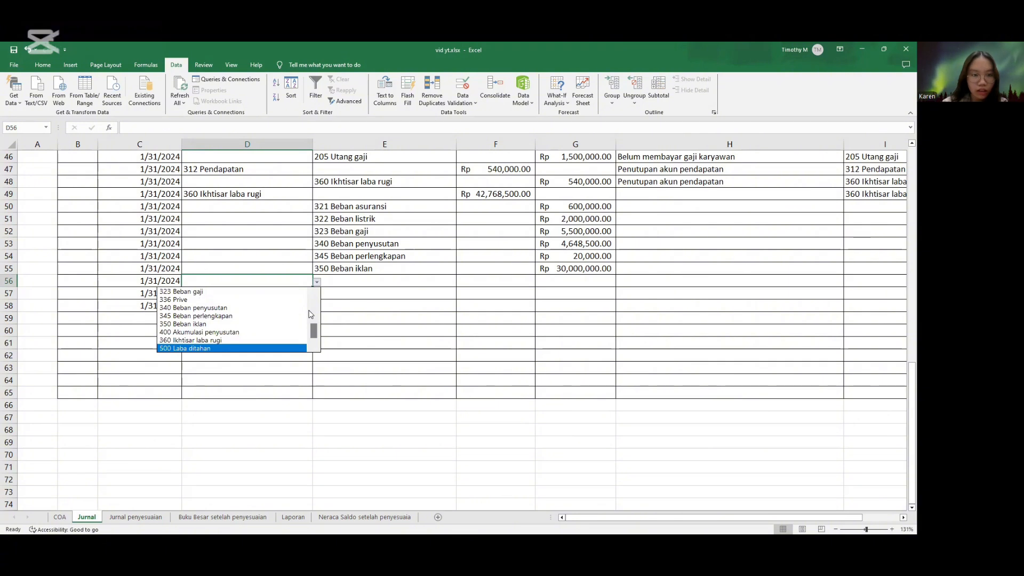
click(192, 340)
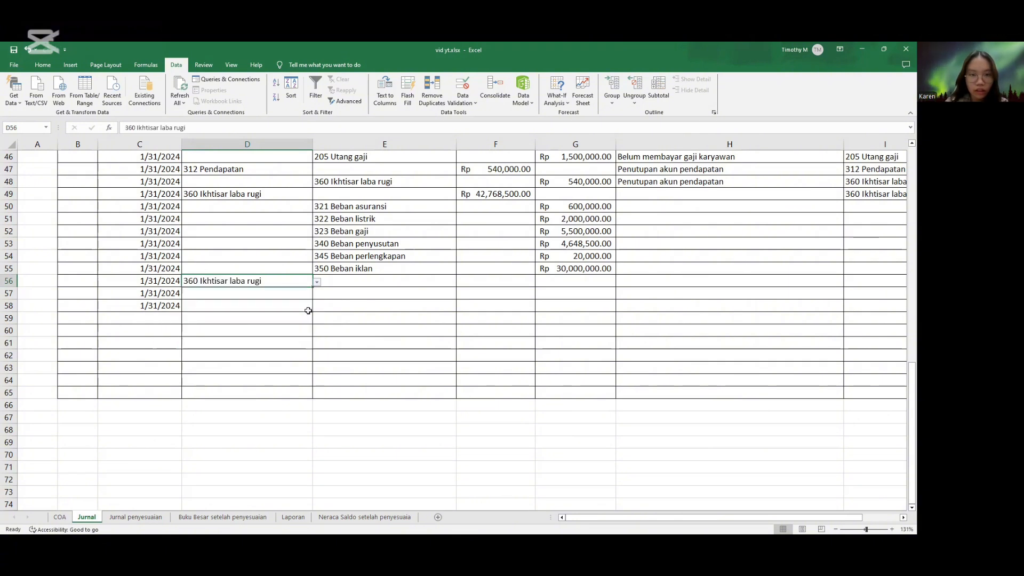
Choose 500 Laba ditahan as the credit account in E57.
click(392, 291)
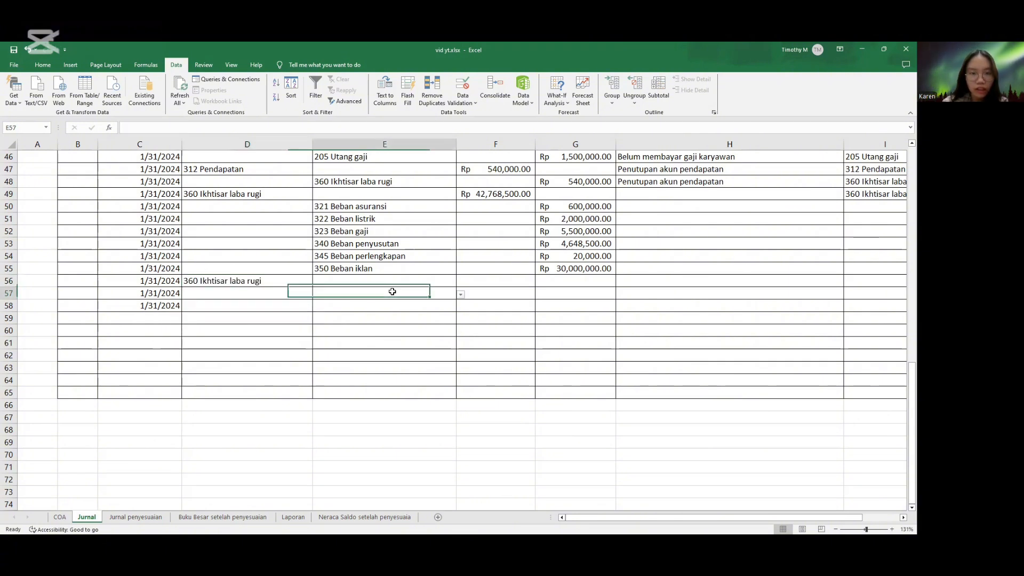
click(462, 295)
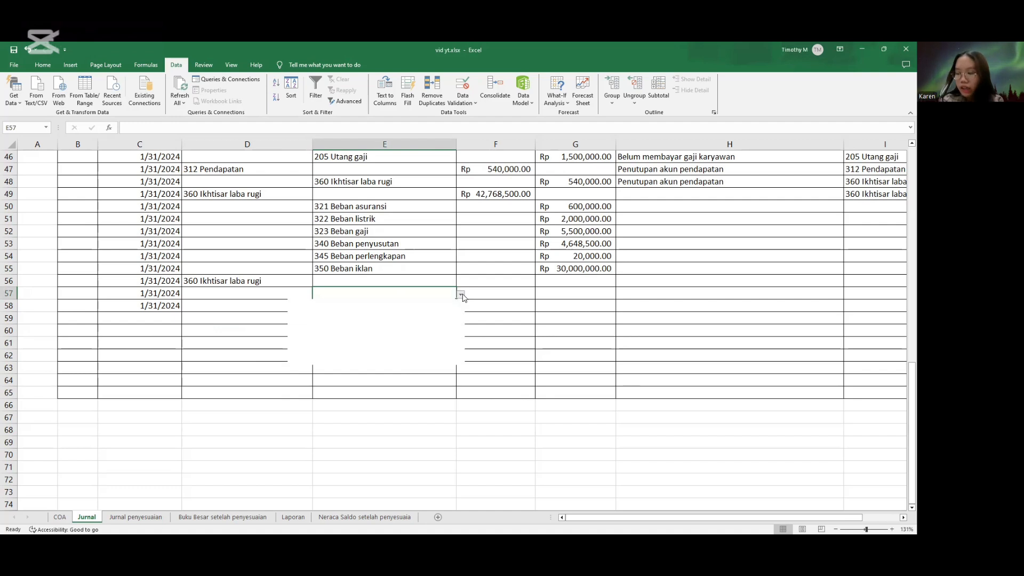
key(Down)
key(Down)
key(Down)
key(Down)
key(Down)
key(Down)
key(Down)
key(Down)
key(Down)
key(Down)
key(Down)
key(Down)
key(Down)
key(Down)
key(Down)
key(Down)
key(Down)
key(Down)
key(Down)
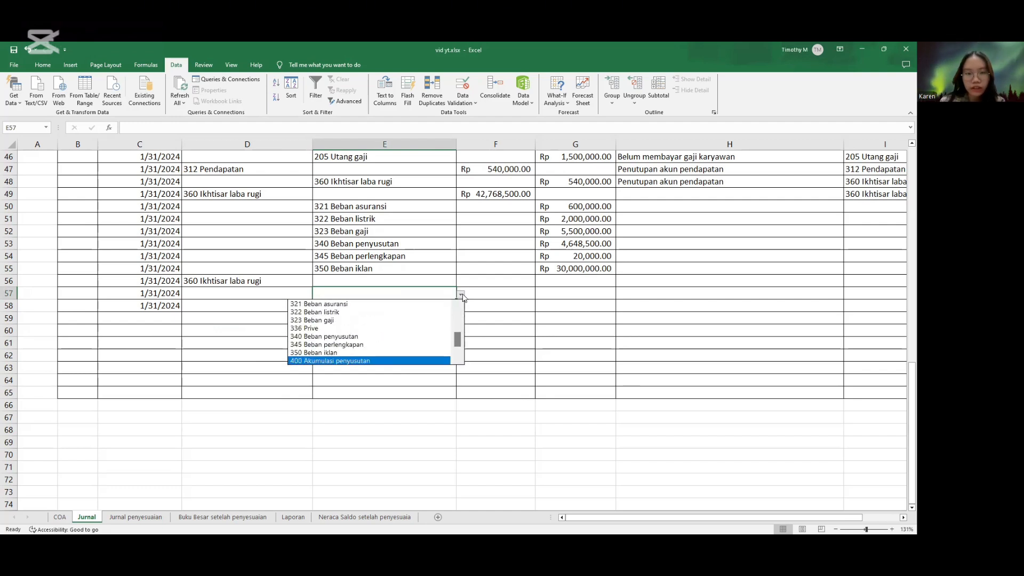
key(Return)
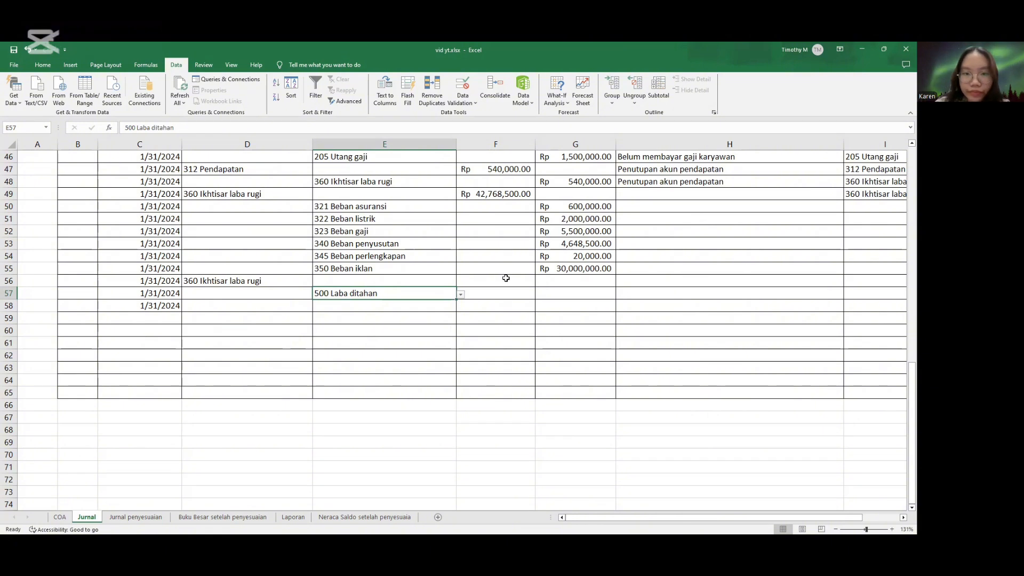
Enter the description "penutupan laba neto pada laba ditahan" in H56.
click(643, 282)
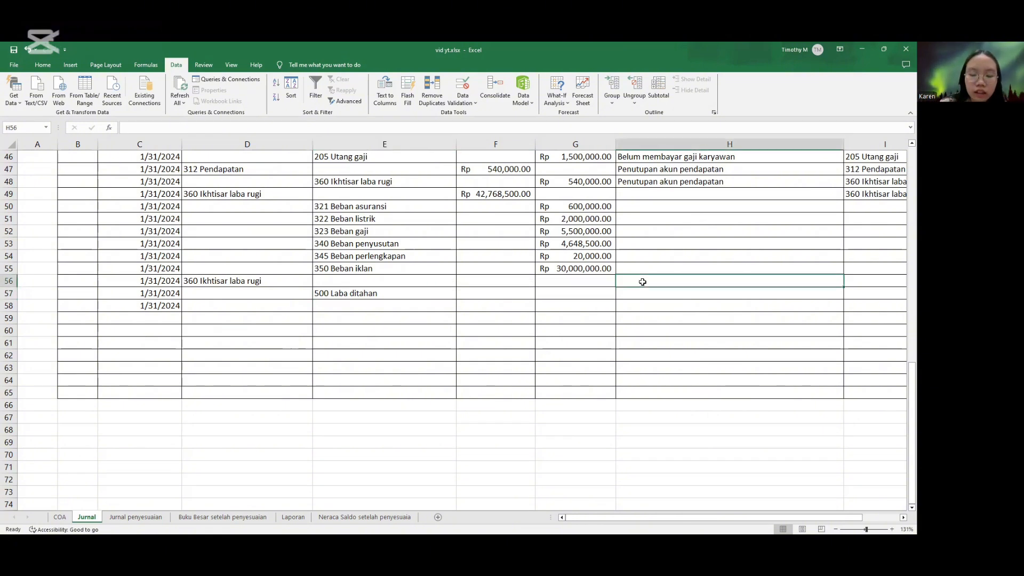
text(penutupan)
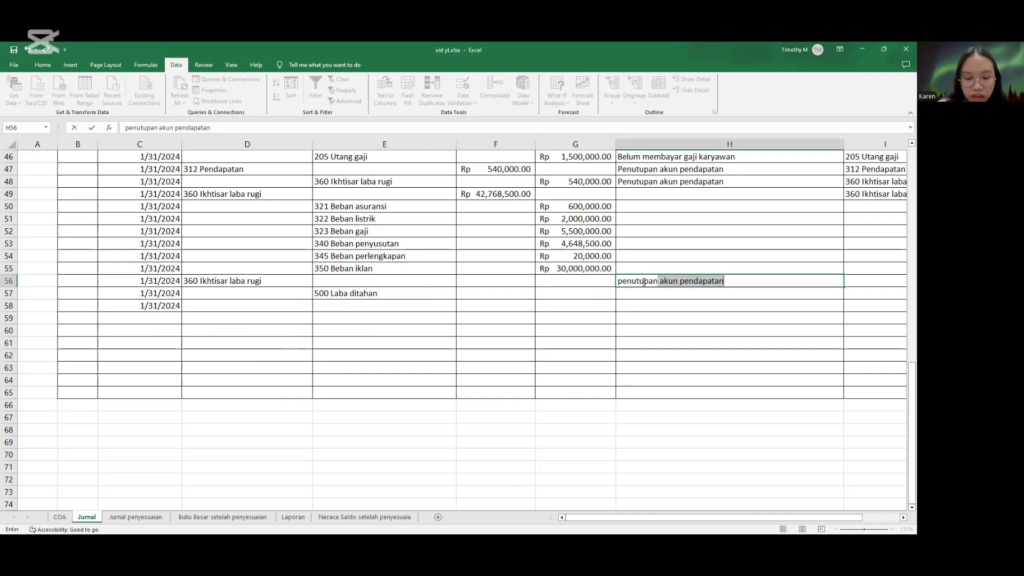
text( laba neto)
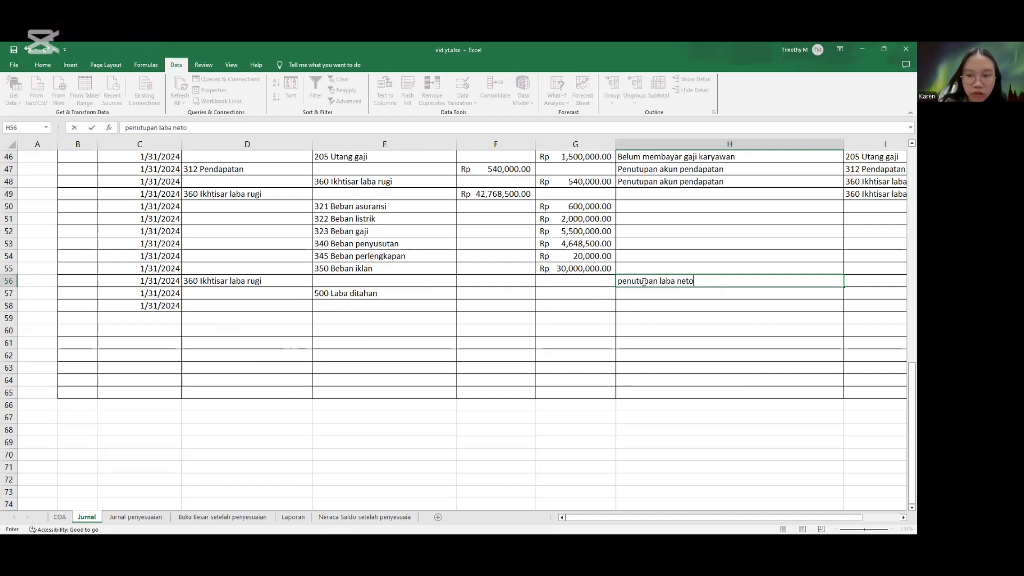
text( pada)
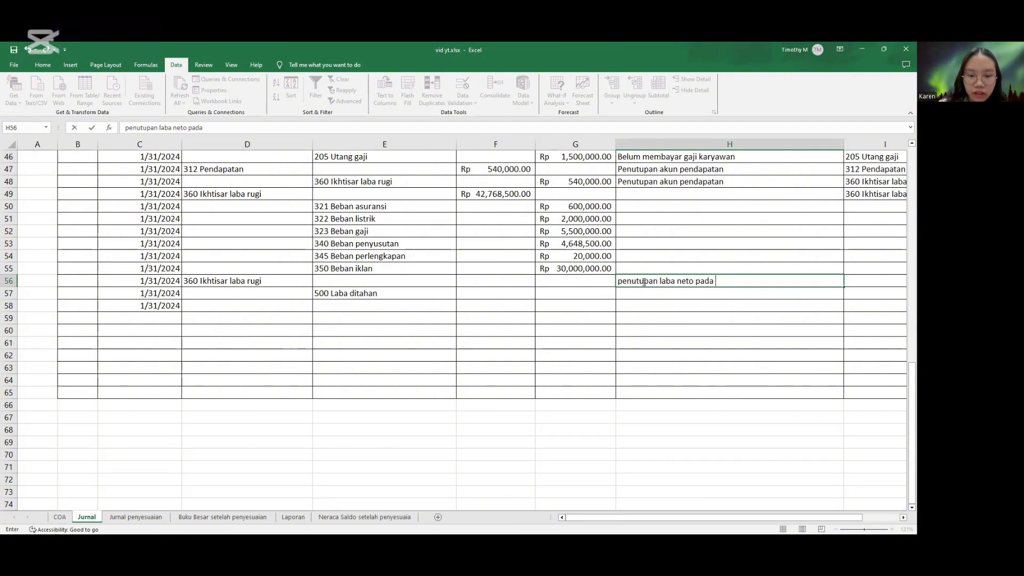
text( laba ditahan)
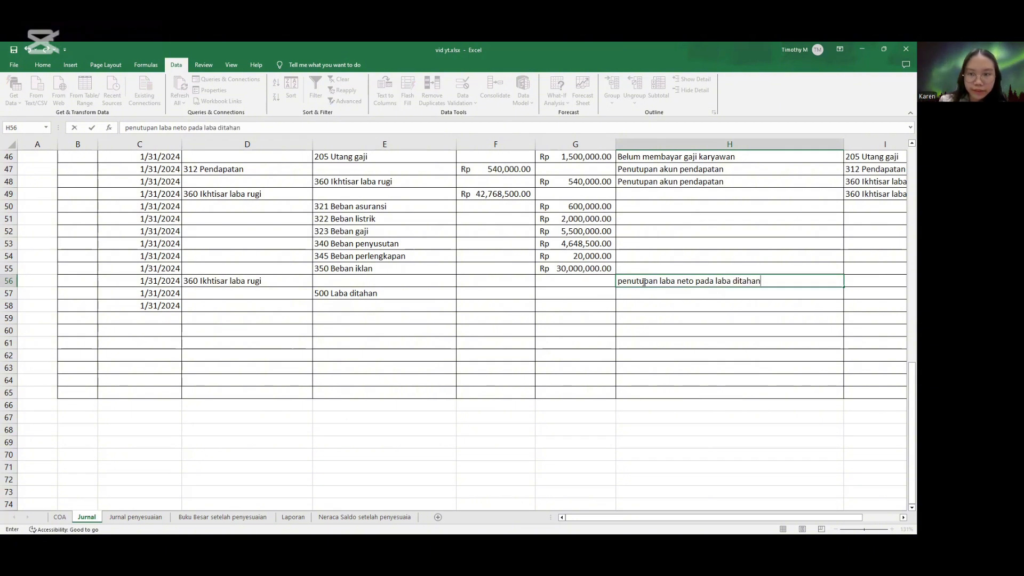
key(ctrl+Return)
Copy the closing description from H56 to H57.
key(ctrl+c)
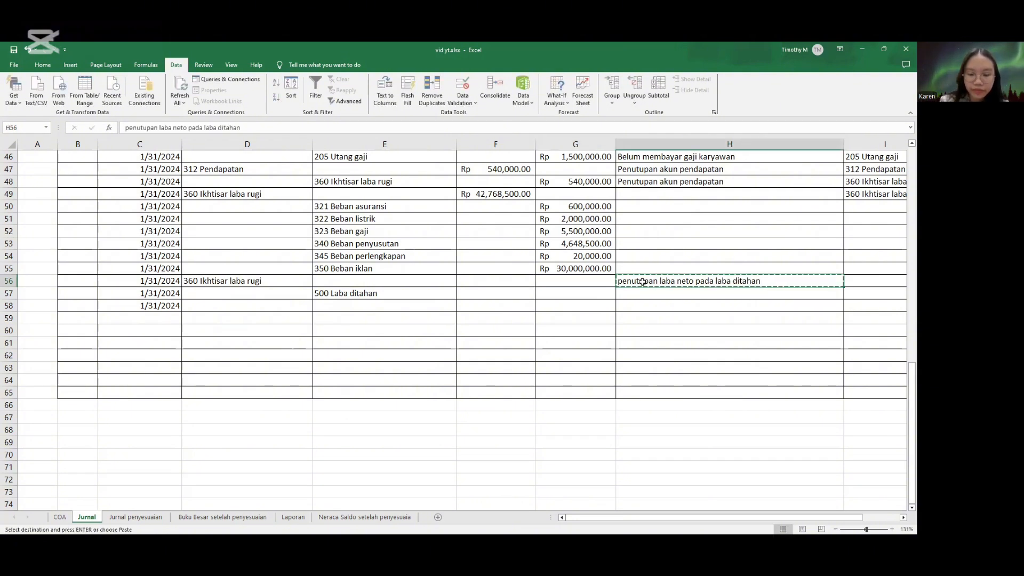
key(Down)
key(Escape)
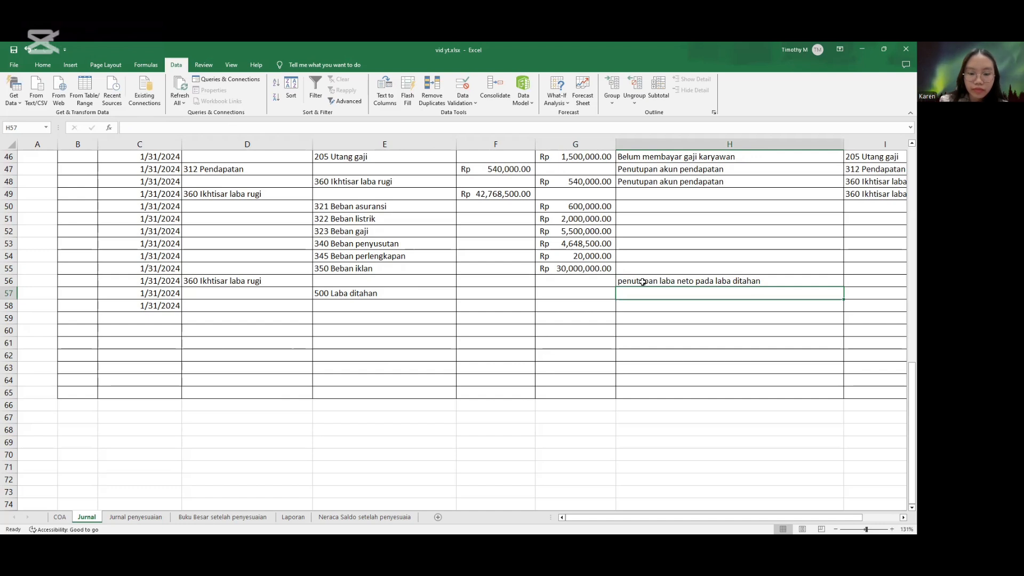
key(Up)
key(ctrl+c)
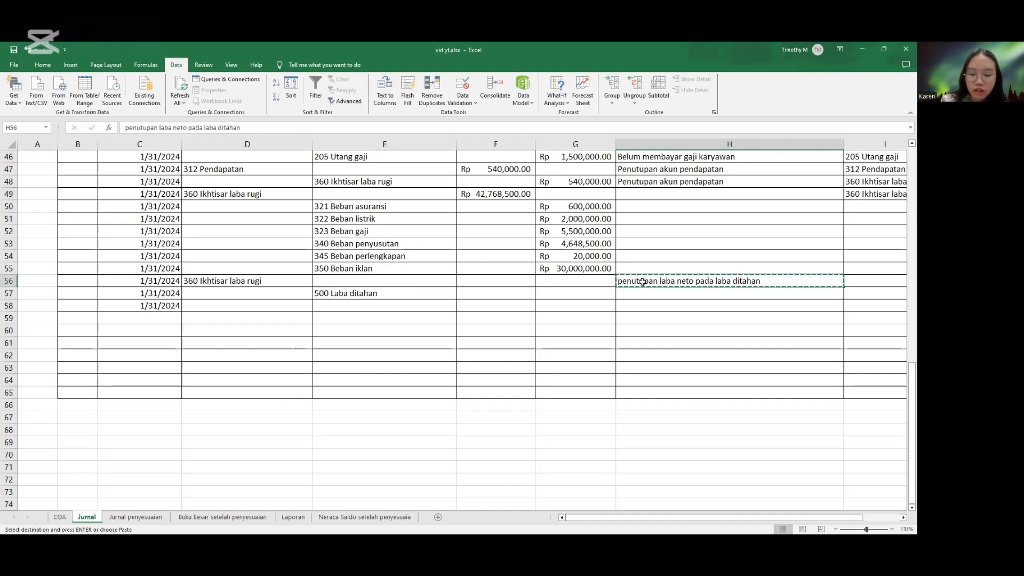
key(Down)
key(ctrl+v)
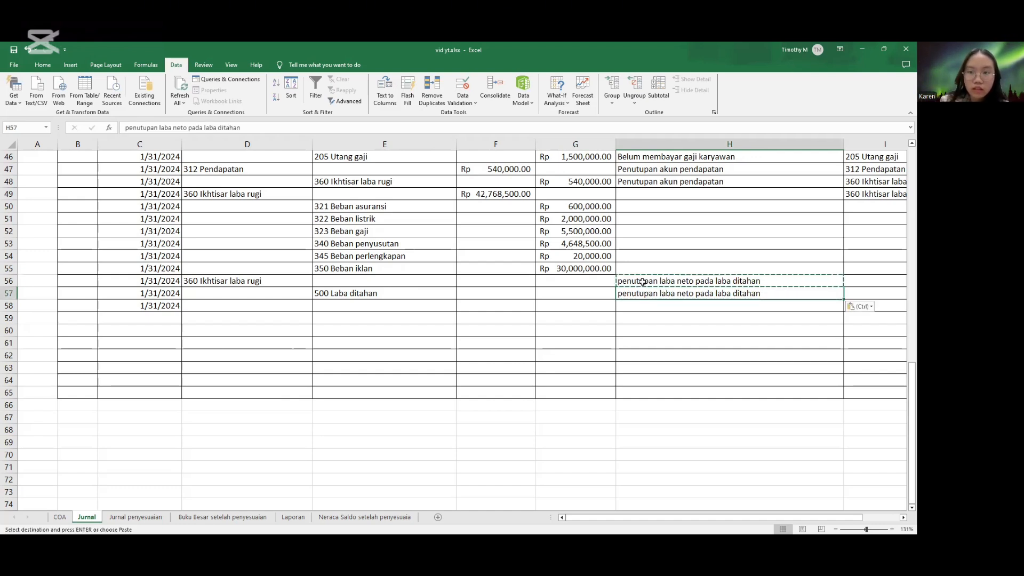
Examine the laba neto in the laporan laba rugi on the Neraca Saldo setelah penyesuaian sheet for the F56 debit, and return to the Jurnal.
click(505, 277)
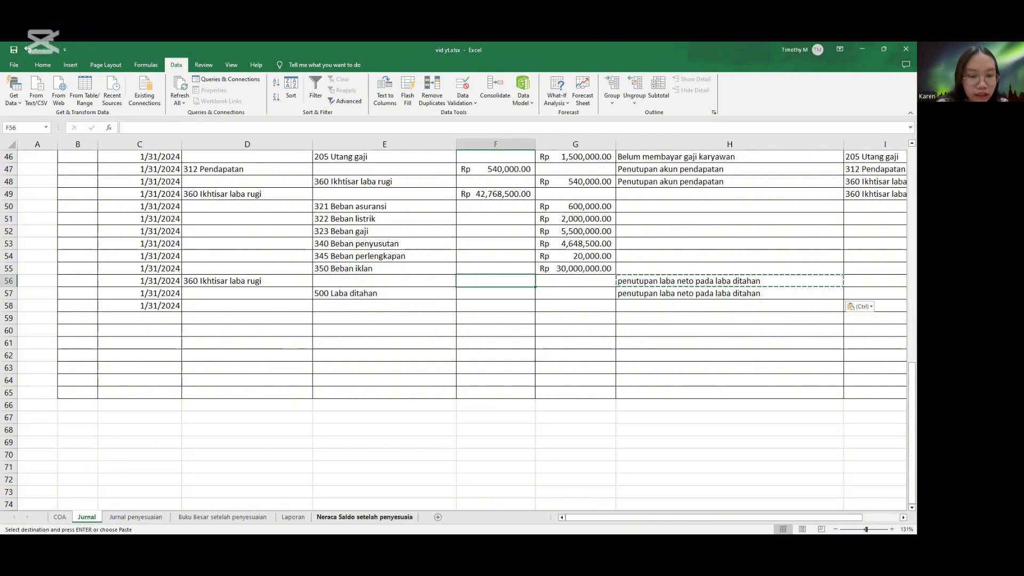
click(293, 517)
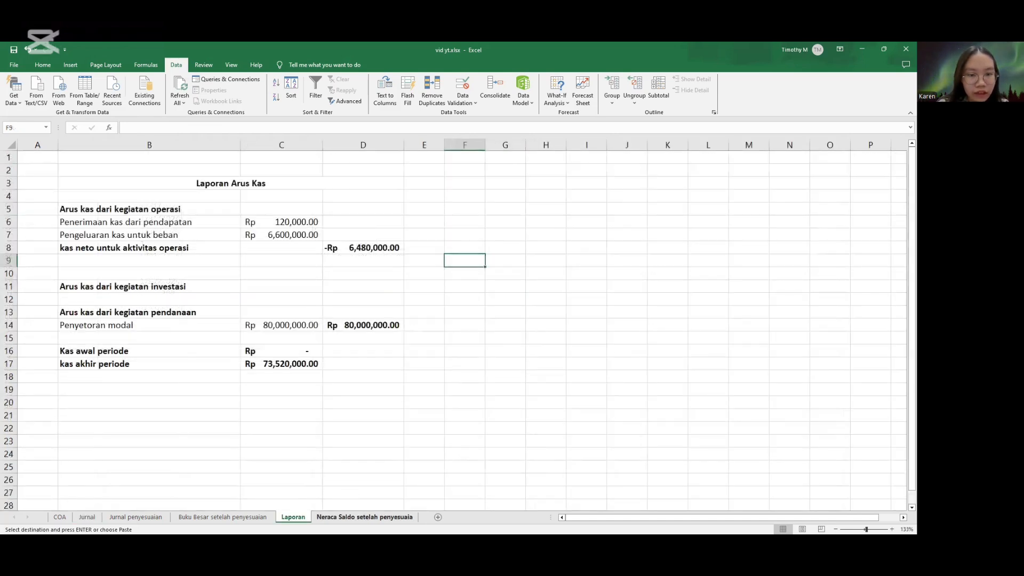
click(364, 517)
scroll(476, 393, right, 3)
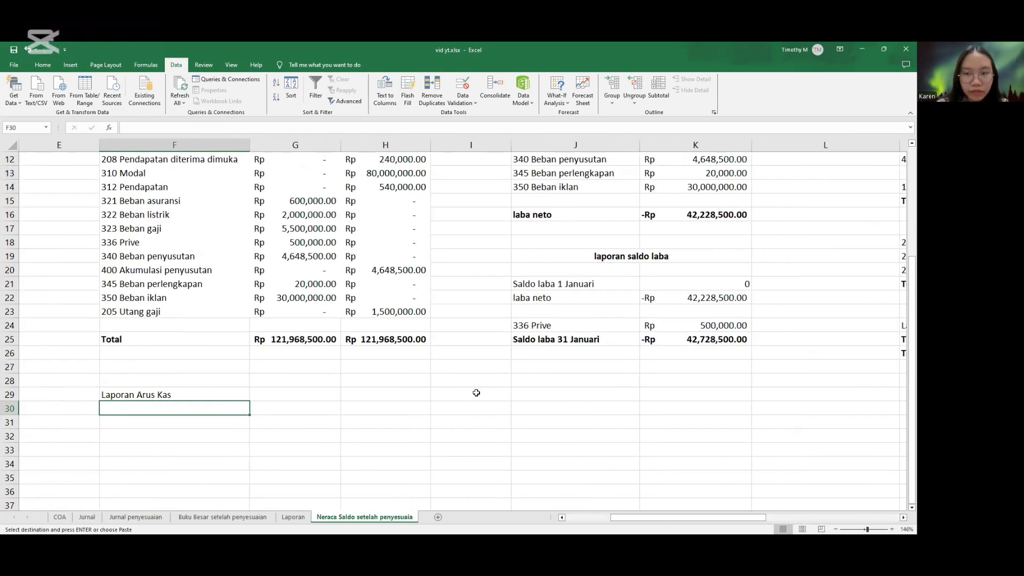
scroll(476, 393, up, 3)
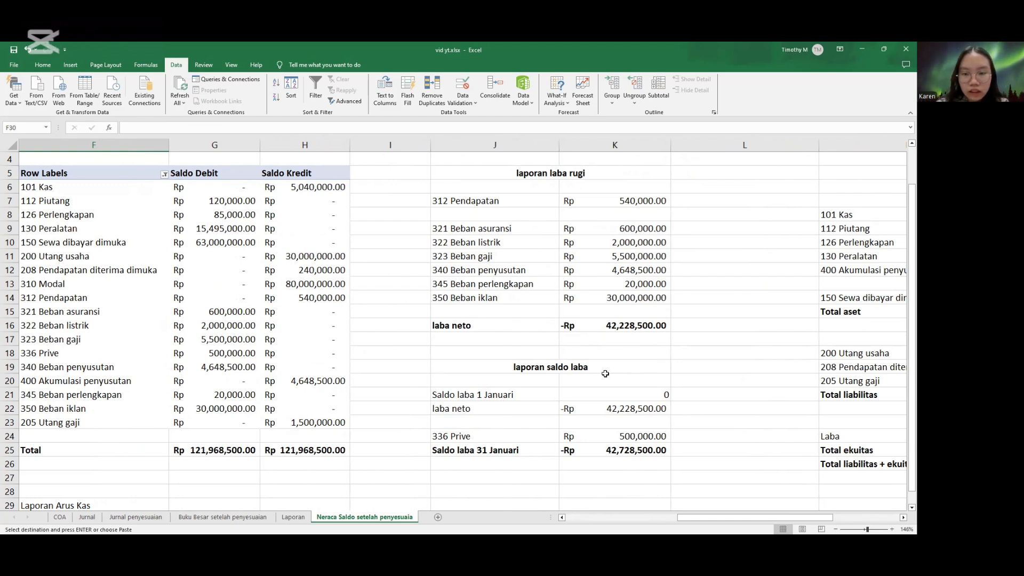
scroll(605, 373, right, 1)
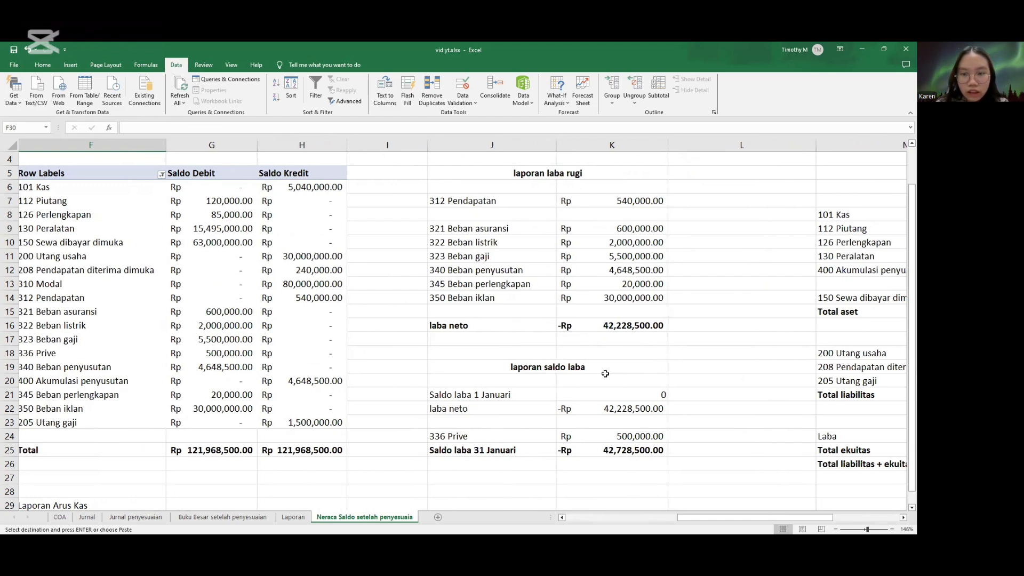
scroll(692, 311, left, 1)
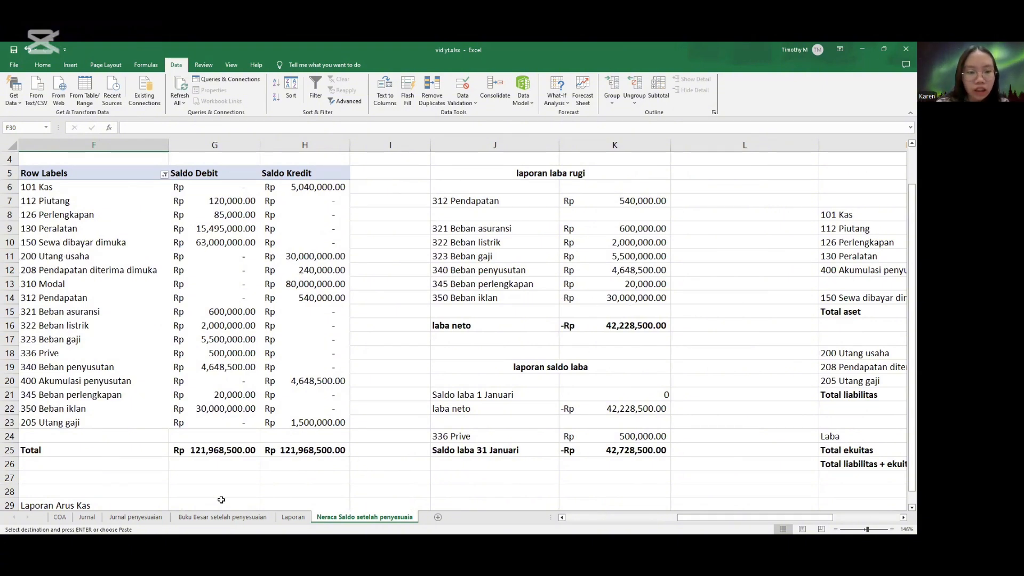
click(155, 517)
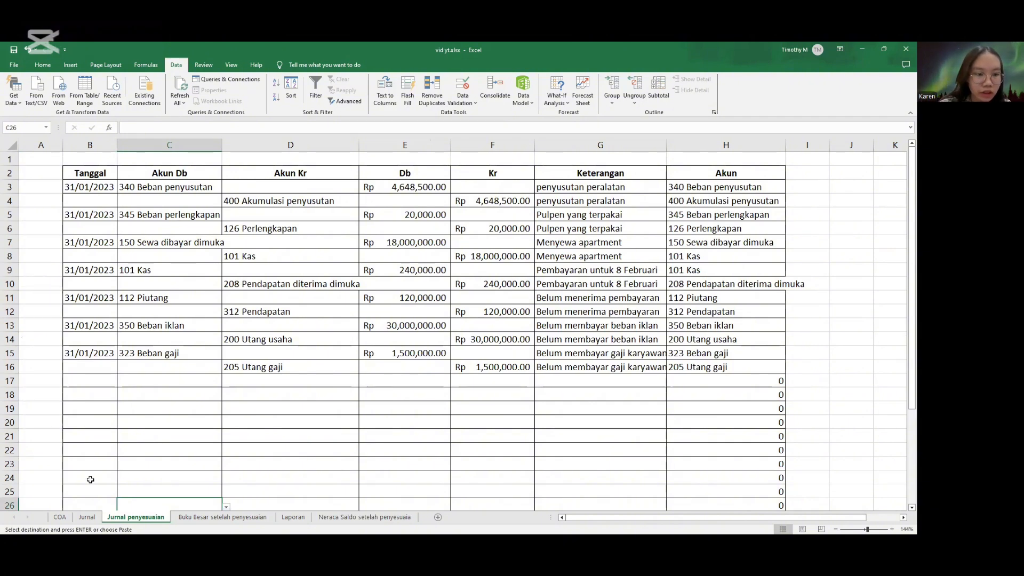
click(87, 517)
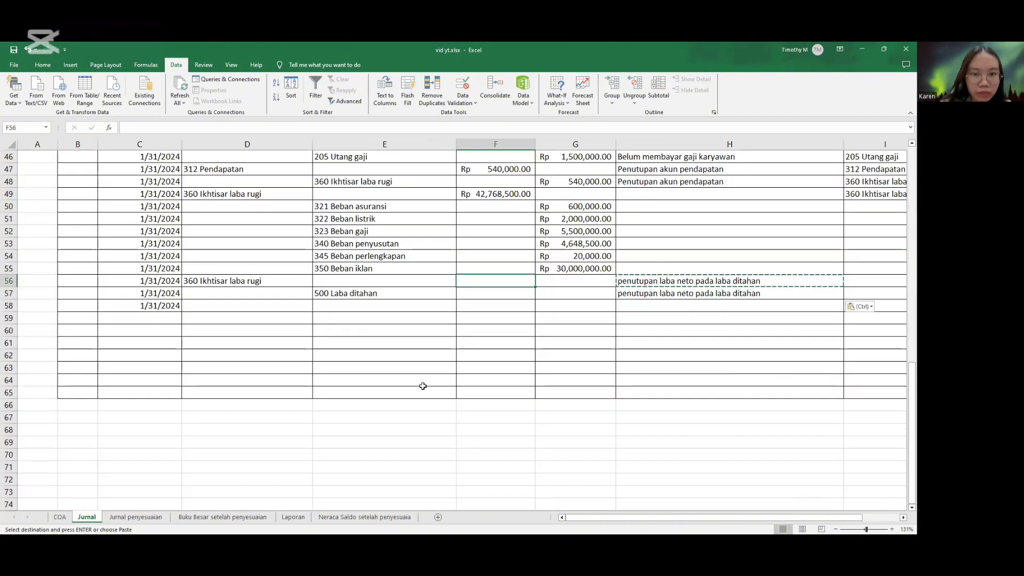
Enter -42228500 as the debit amount for 360 Ikhtisar laba rugi in F56.
key(Escape)
text(42)
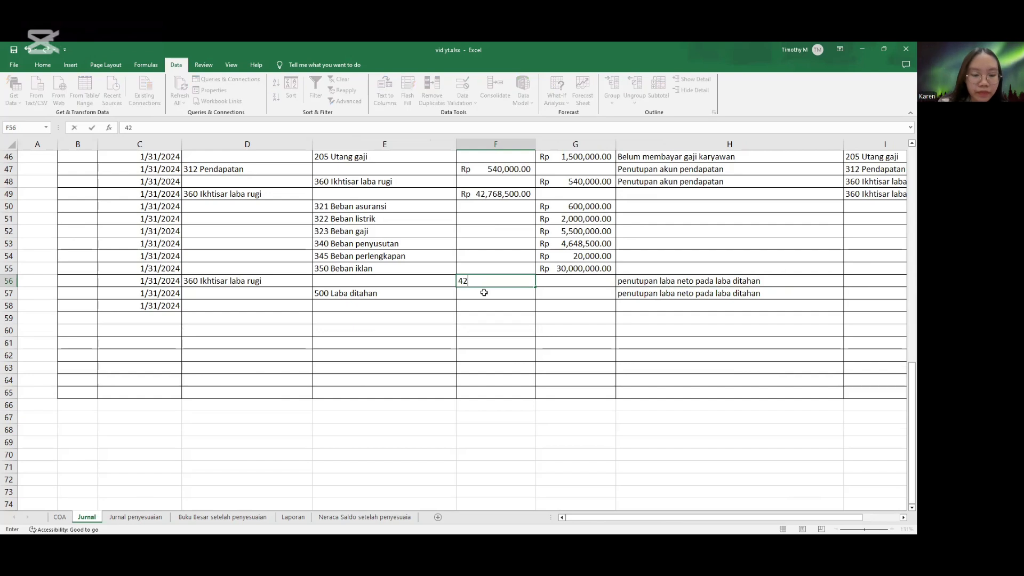
text(228500)
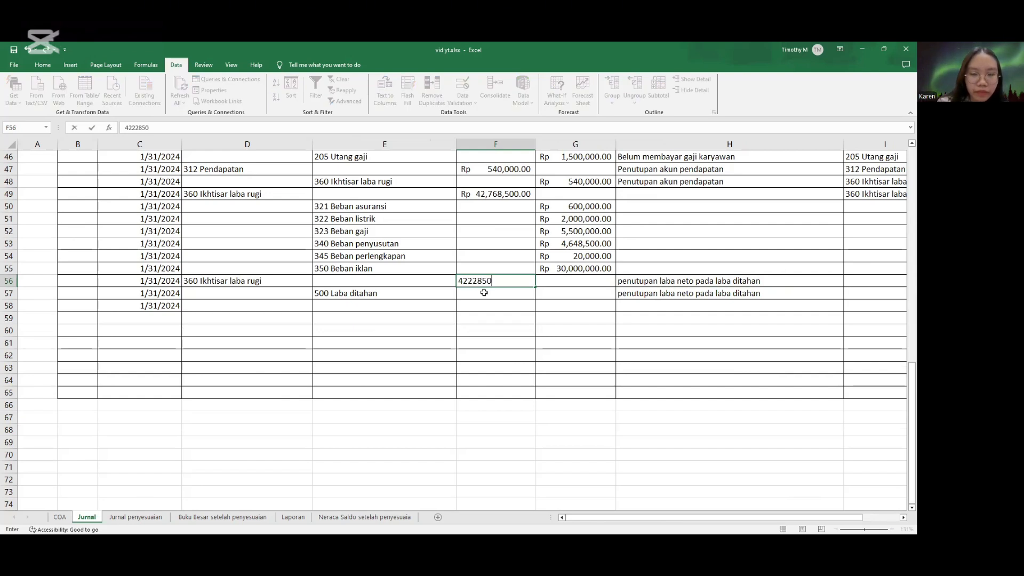
key(Left)
key(Left)
key(Left)
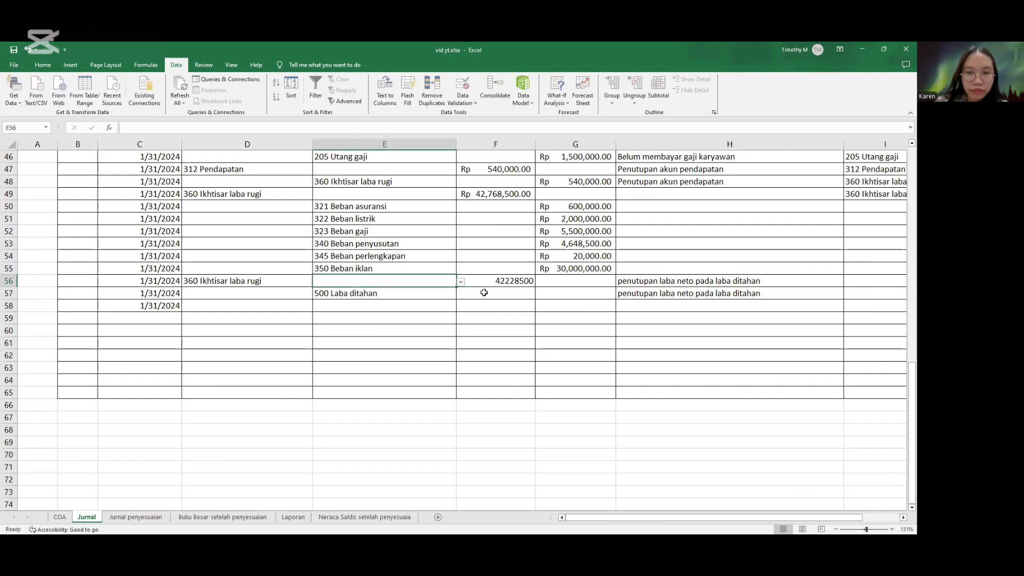
key(Right)
key(Right)
key(Right)
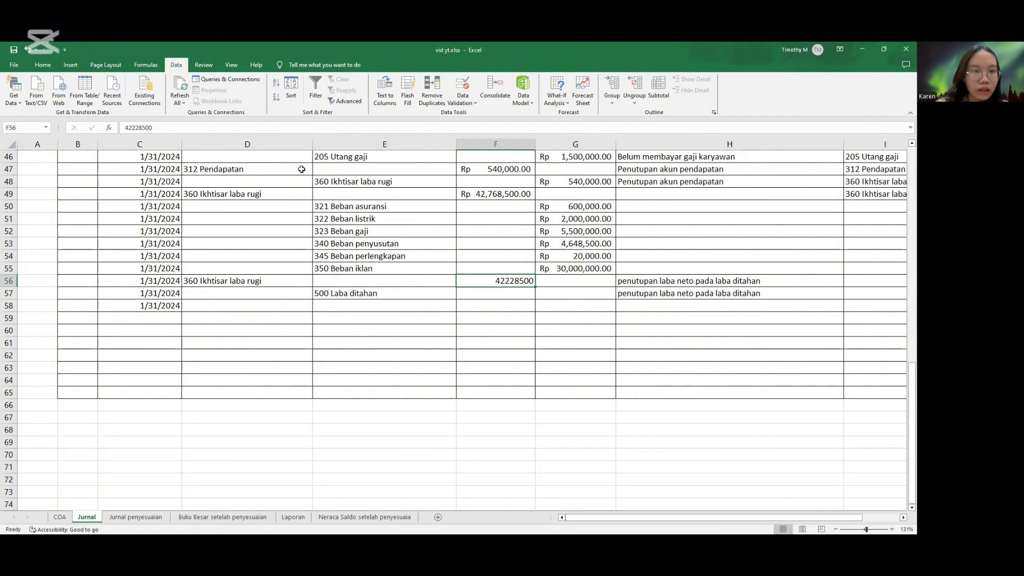
click(123, 129)
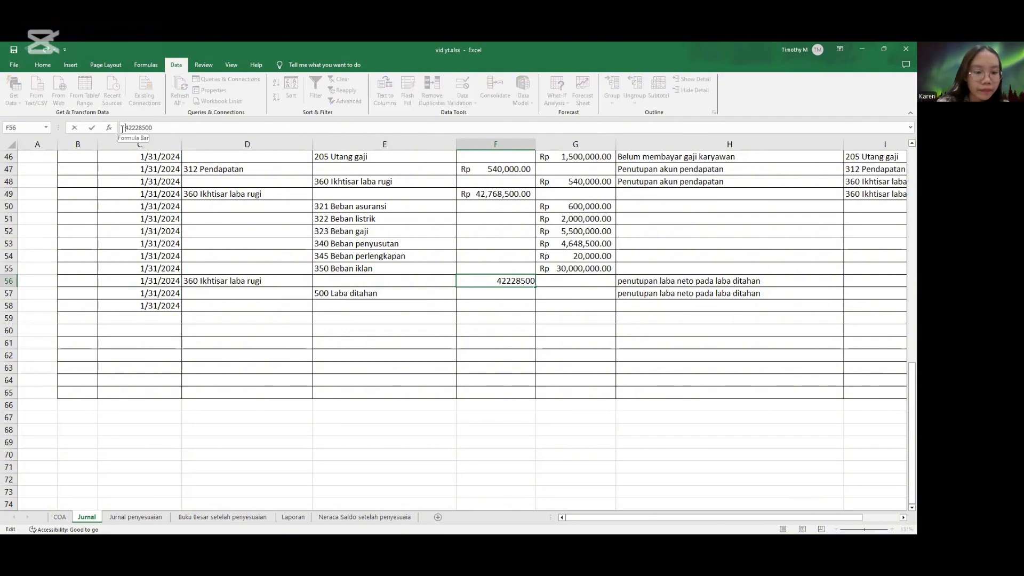
text(-)
key(Return)
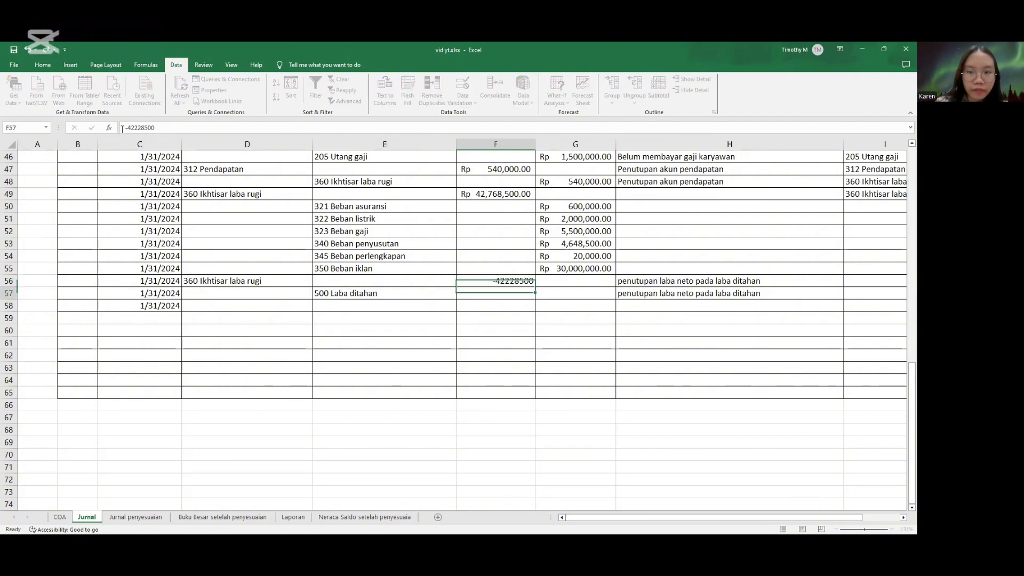
Copy the debit amount from F56 to G57 as the credit for 500 Laba ditahan.
key(Right)
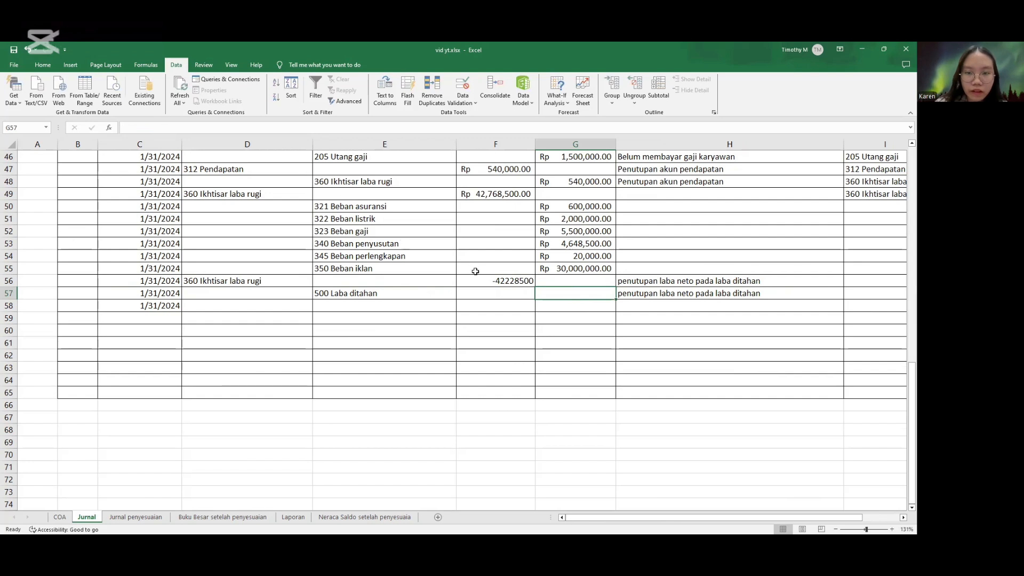
click(482, 277)
key(ctrl+c)
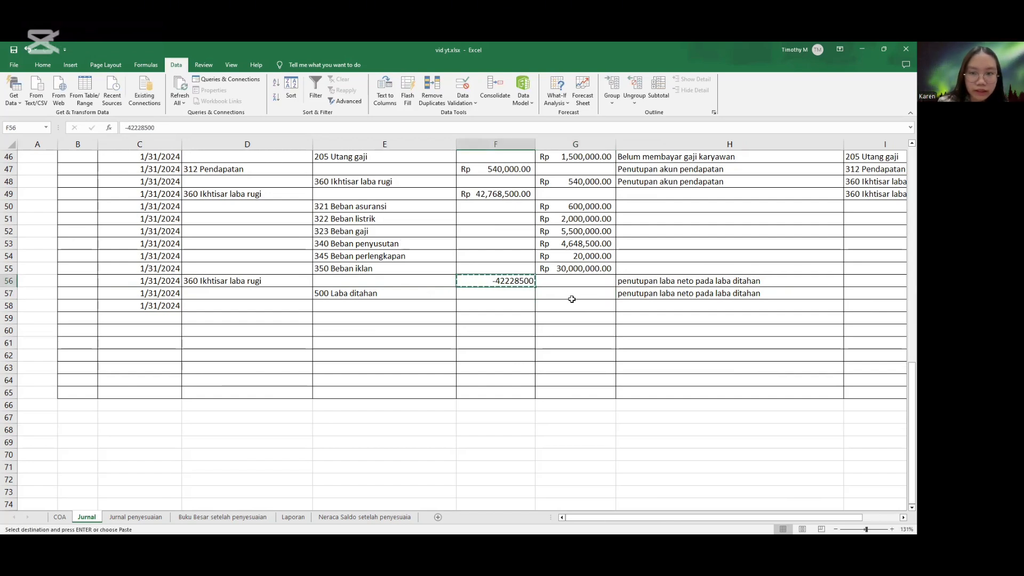
click(573, 295)
key(ctrl+v)
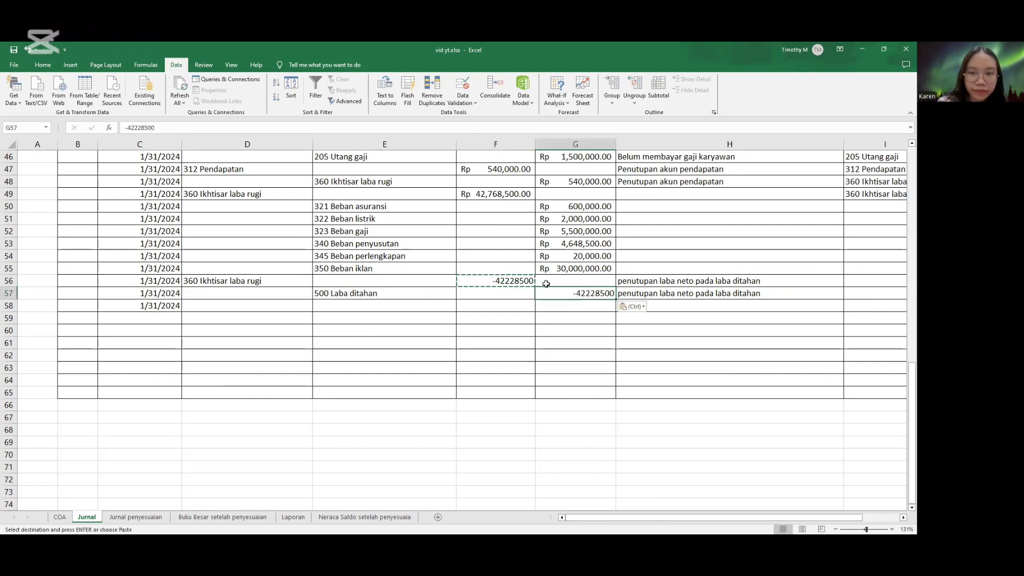
Format the amounts in F56:G57 with the Rp English (Indonesia) accounting format.
click(517, 281)
key(shift+Right)
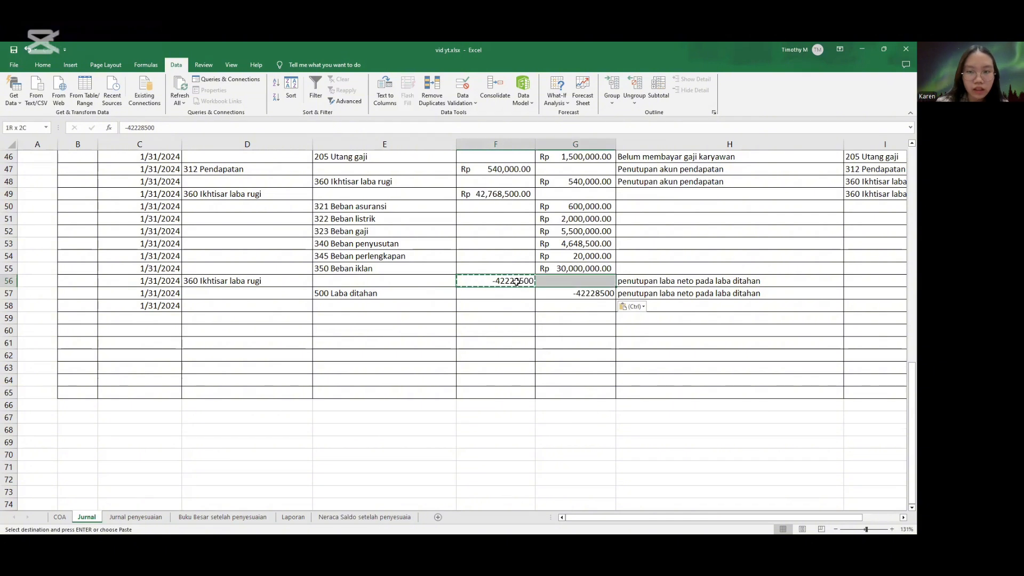
key(ctrl)
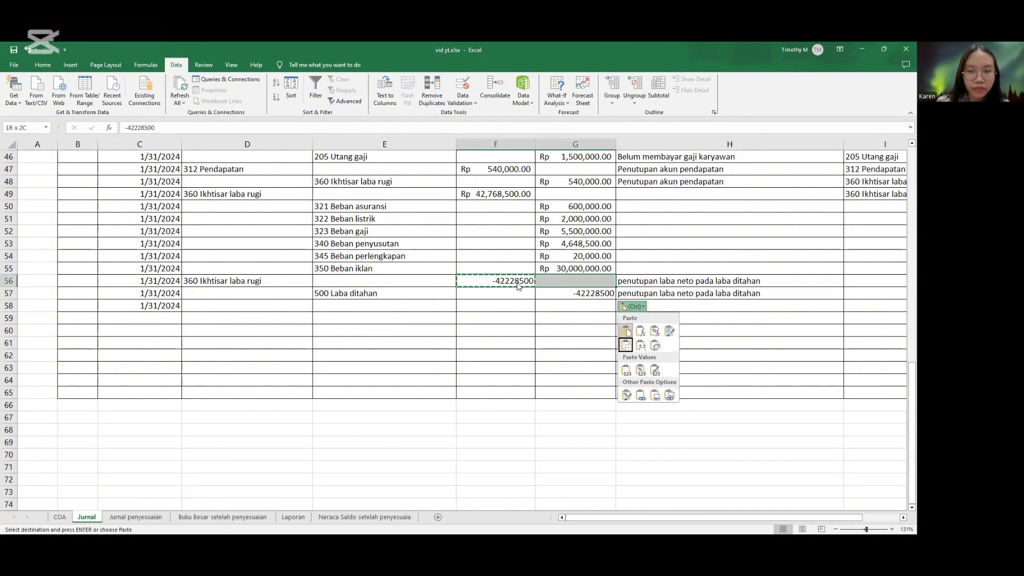
key(Escape)
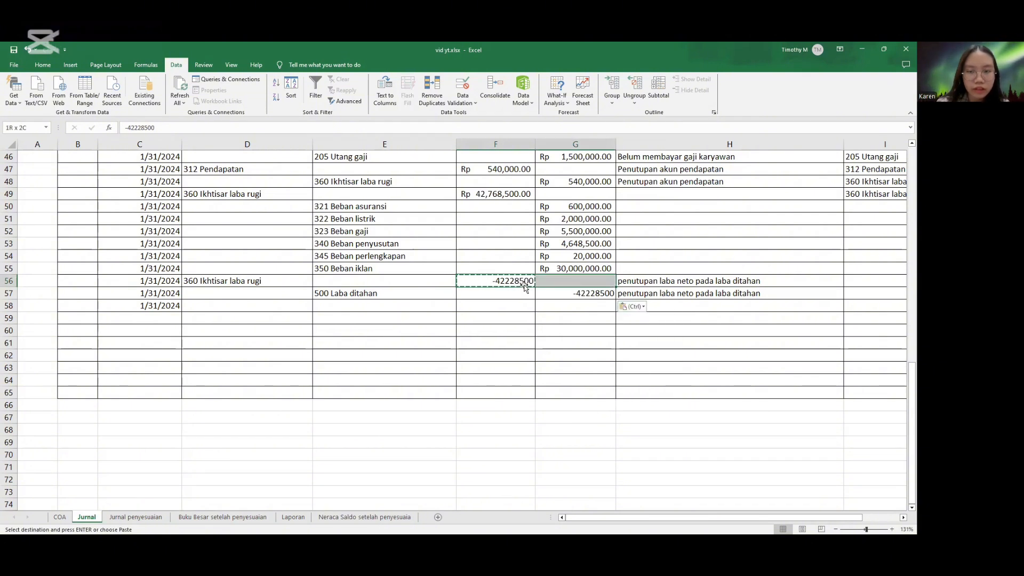
key(shift+Down)
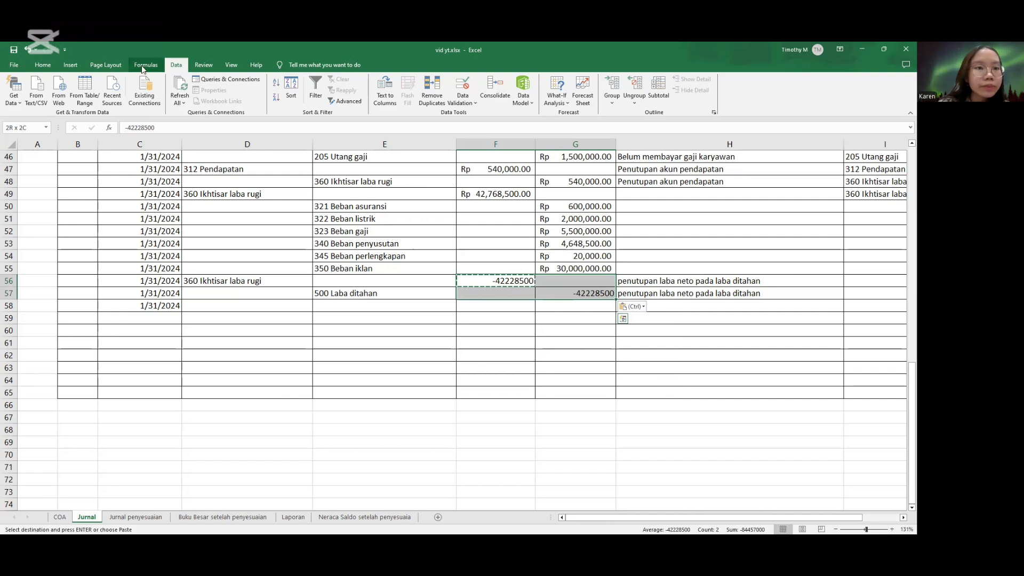
click(70, 65)
click(42, 64)
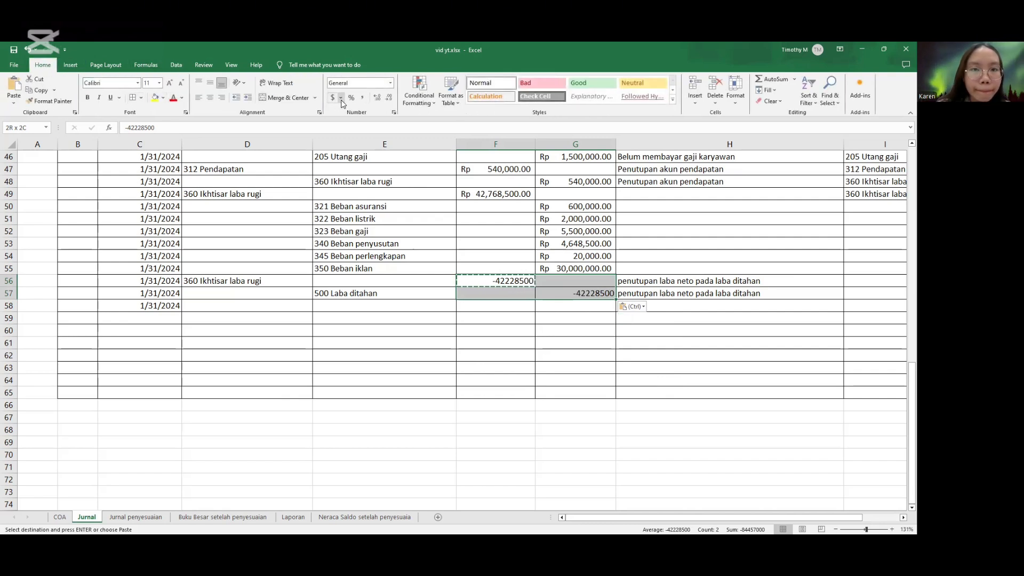
click(341, 99)
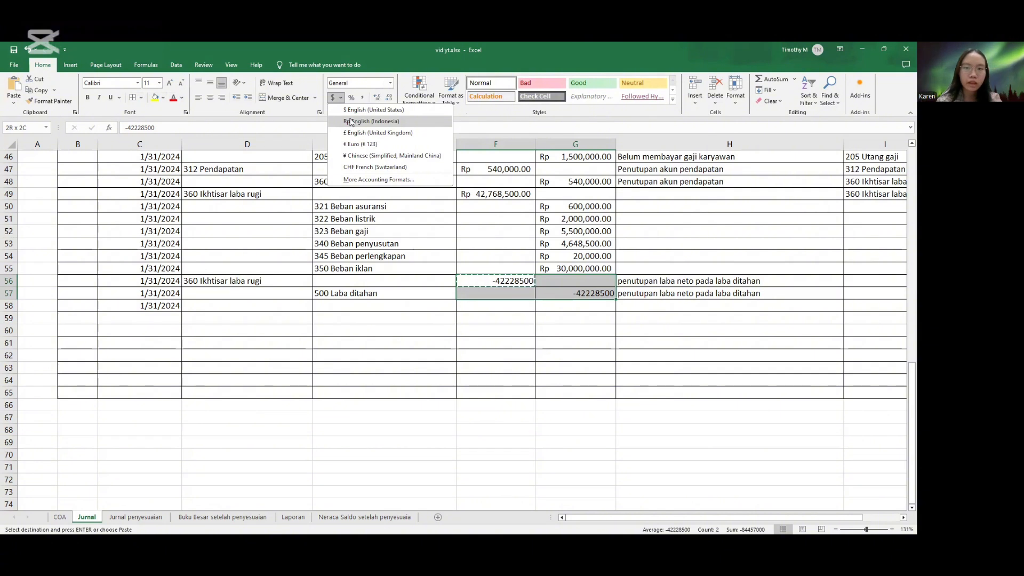
click(351, 121)
click(507, 342)
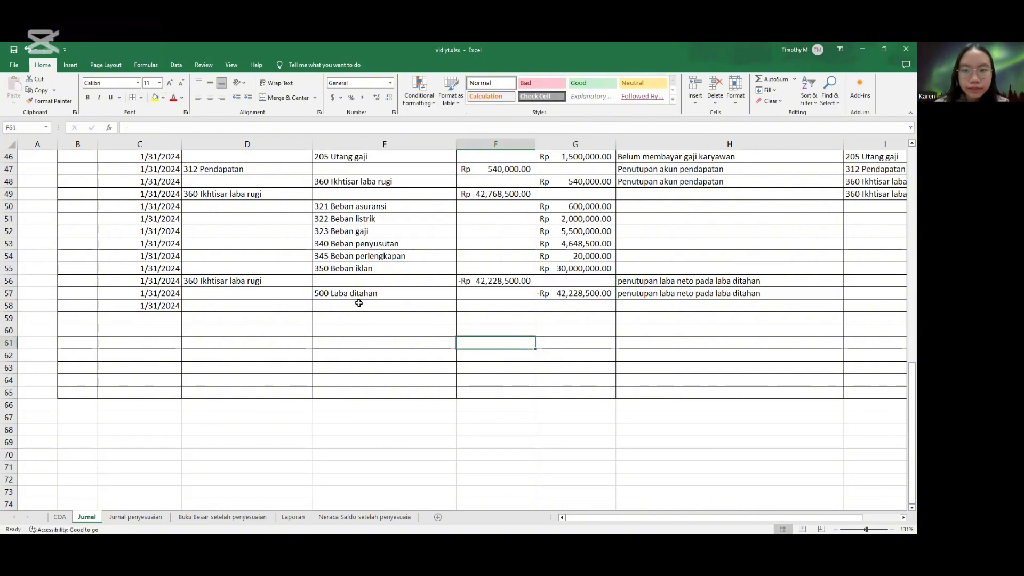
Choose 500 Laba ditahan as the debit account in D58.
click(241, 305)
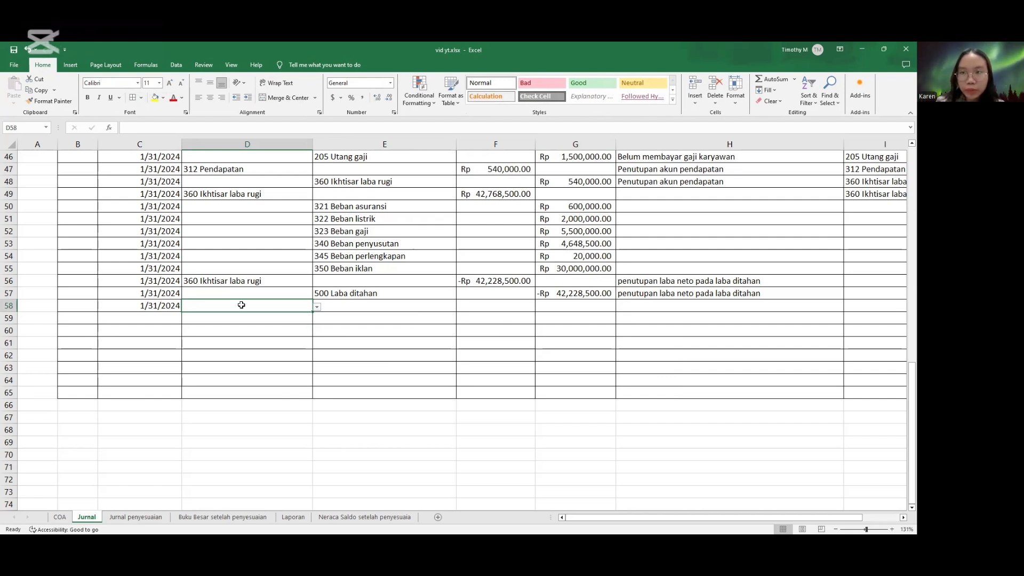
click(317, 308)
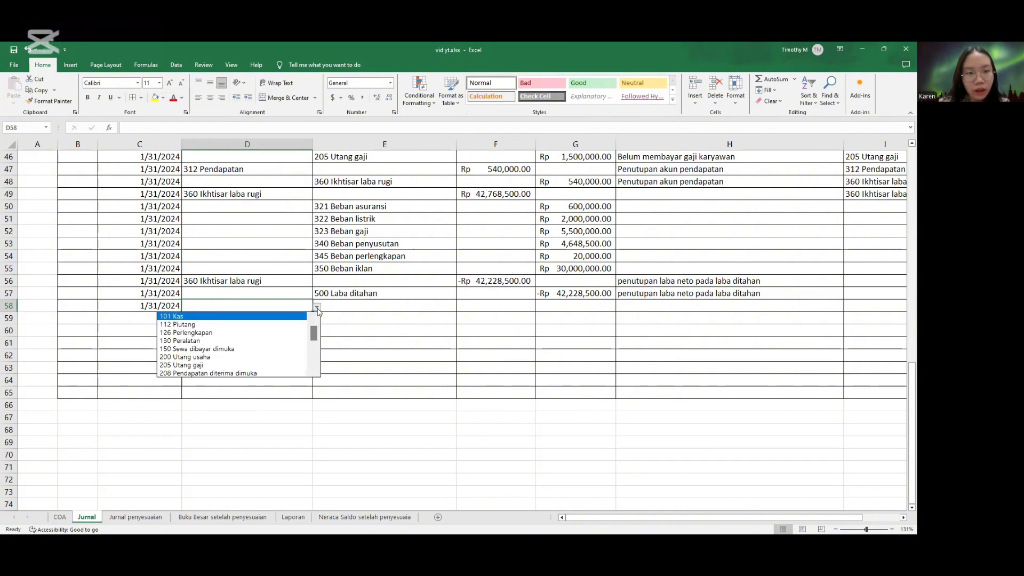
key(Down)
key(Down)
key(Down)
key(Down)
key(Down)
key(Down)
key(Down)
key(Down)
key(Down)
key(Down)
key(Down)
key(Down)
key(Down)
key(Down)
key(Down)
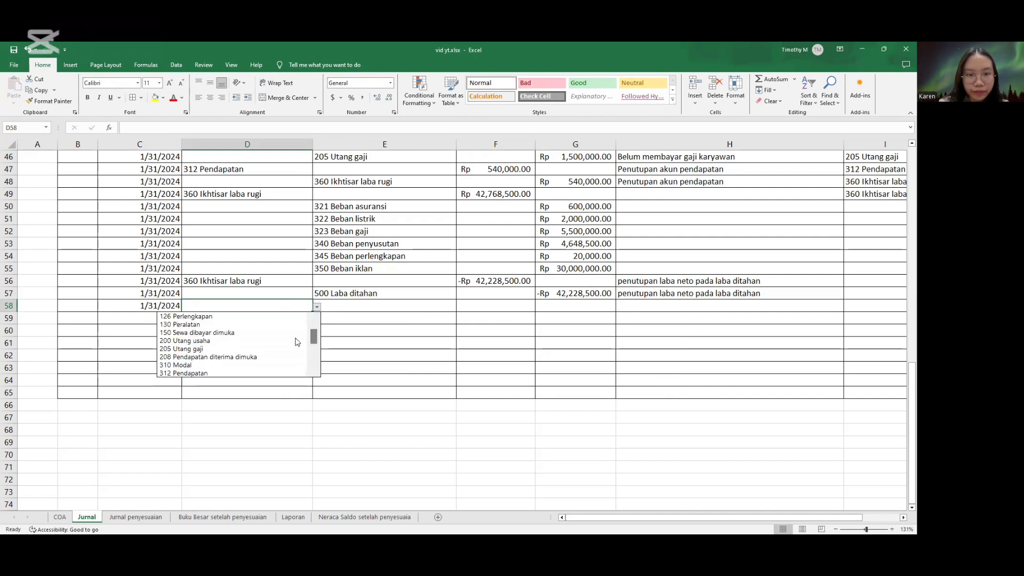
key(Return)
Choose 336 Prive as the credit account in E59.
key(Right)
key(Down)
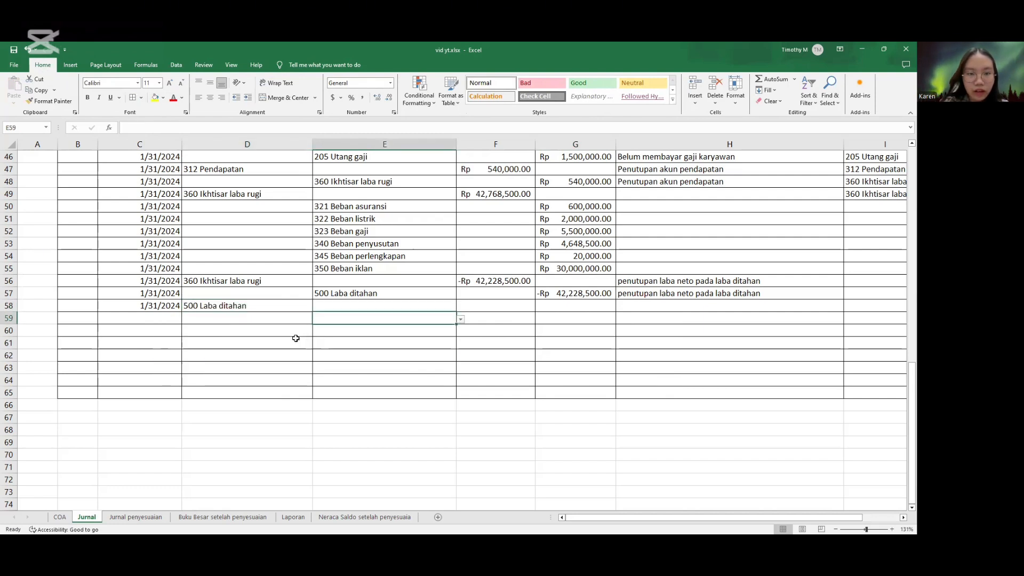
click(461, 319)
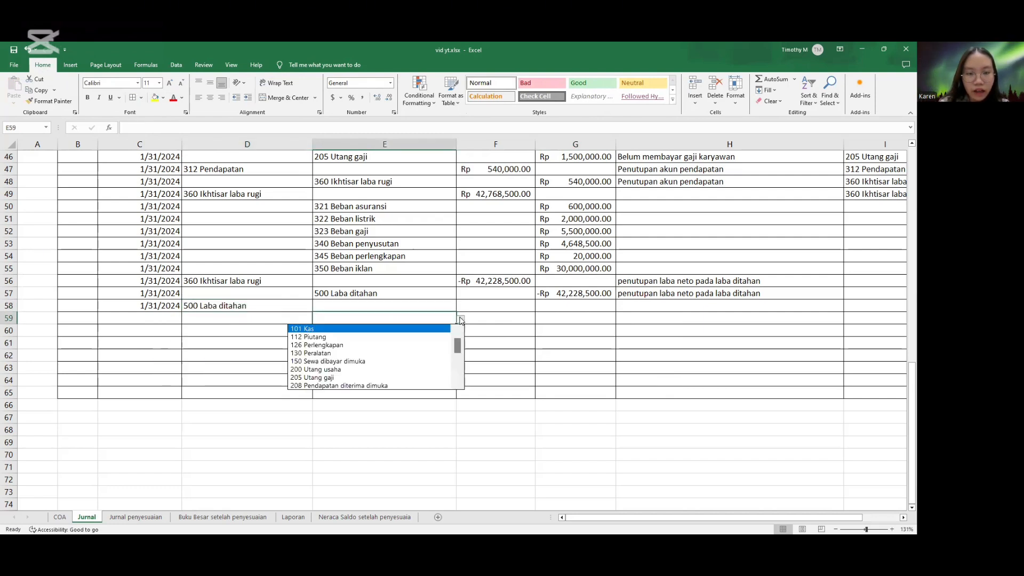
key(Down)
key(Down)
key(Down)
key(Down)
key(Down)
key(Down)
key(Down)
key(Down)
key(Down)
key(Down)
key(Down)
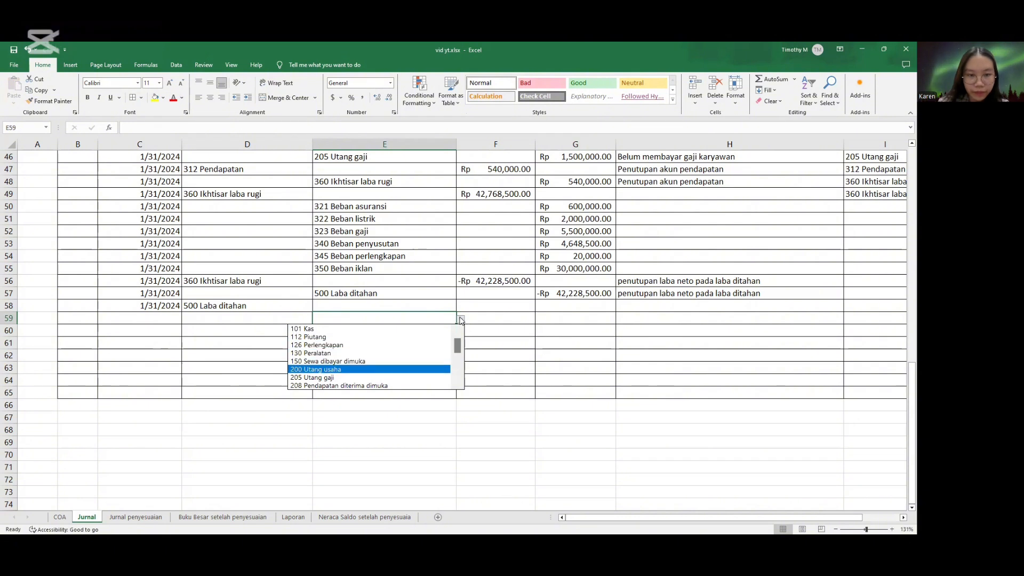
key(Down)
key(Down)
key(Down)
key(Down)
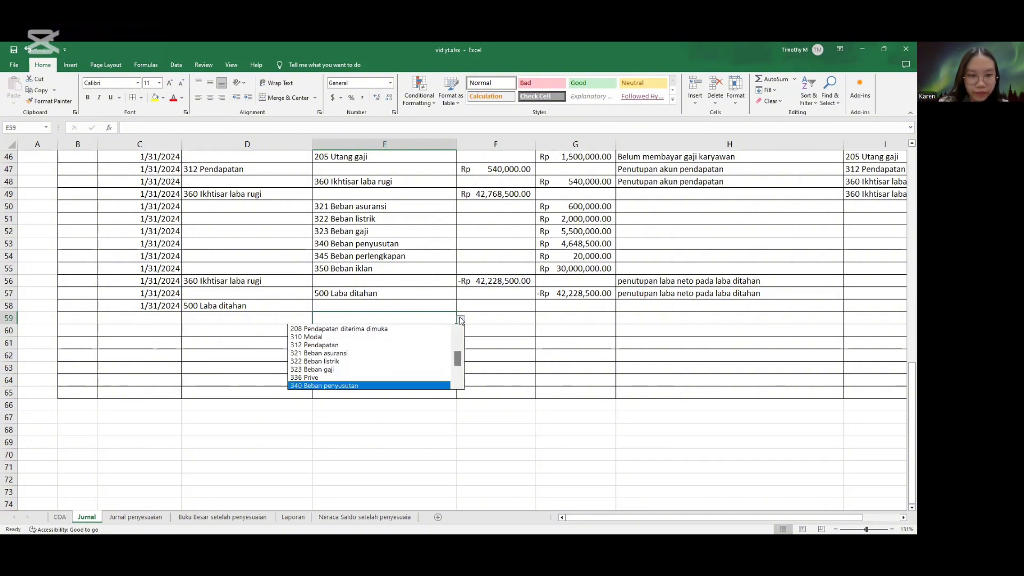
key(Up)
key(Up)
key(Return)
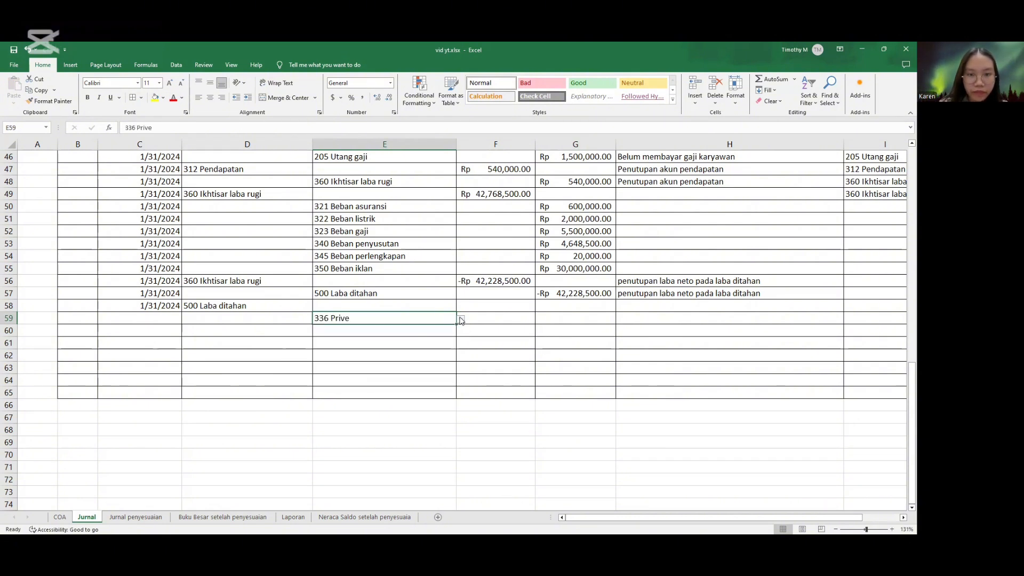
Look up the 336 Prive amount in the Jurnal and on the Neraca Saldo setelah penyesuaian sheet for the F58 debit, and return to the Jurnal.
click(493, 306)
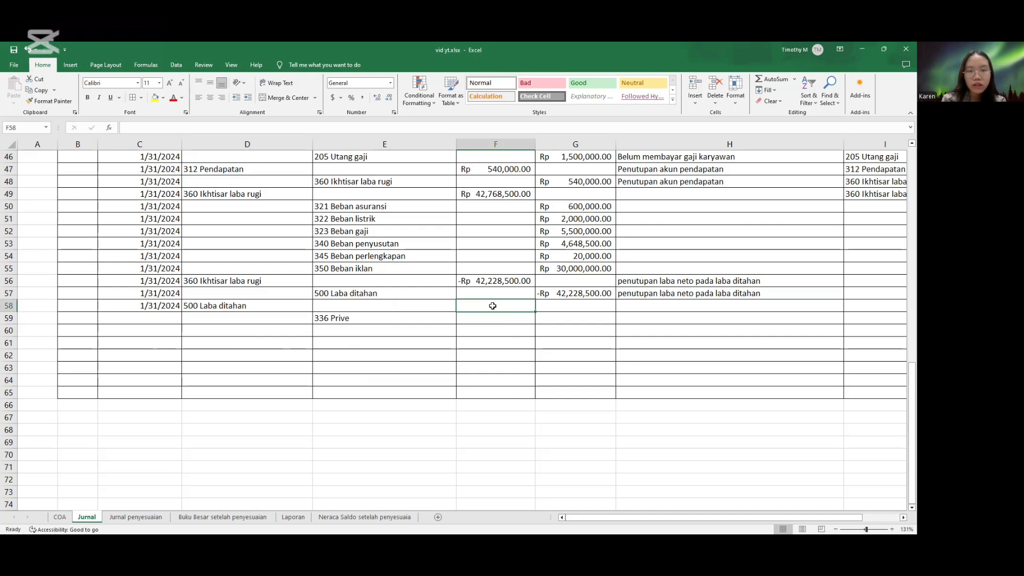
scroll(499, 324, up, 4)
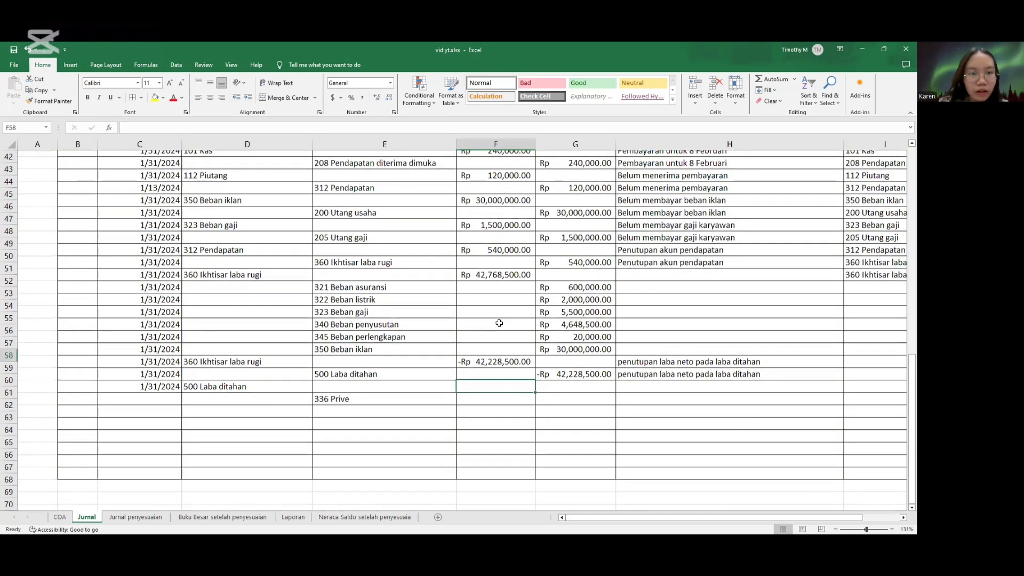
scroll(500, 323, up, 4)
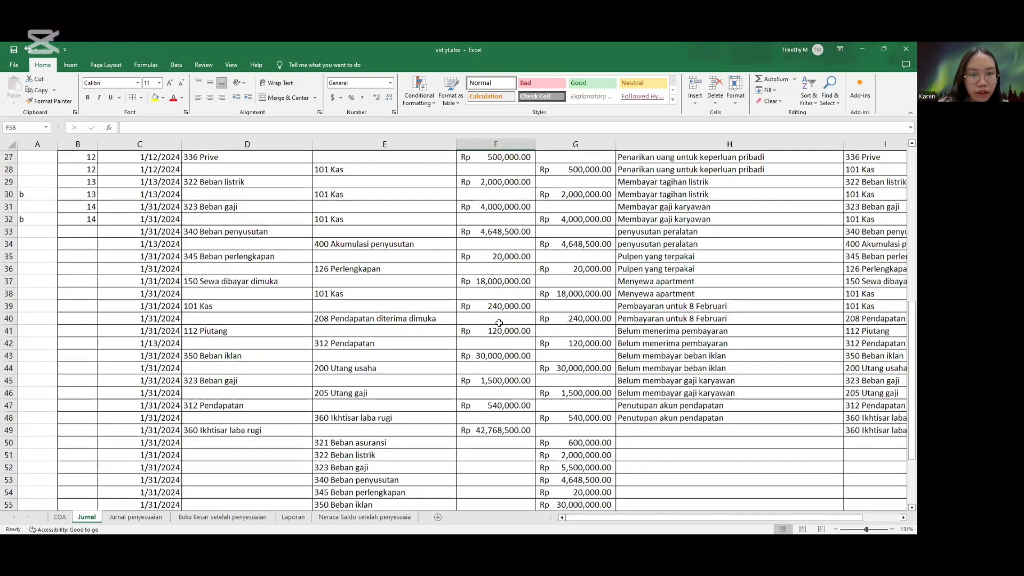
scroll(500, 324, up, 3)
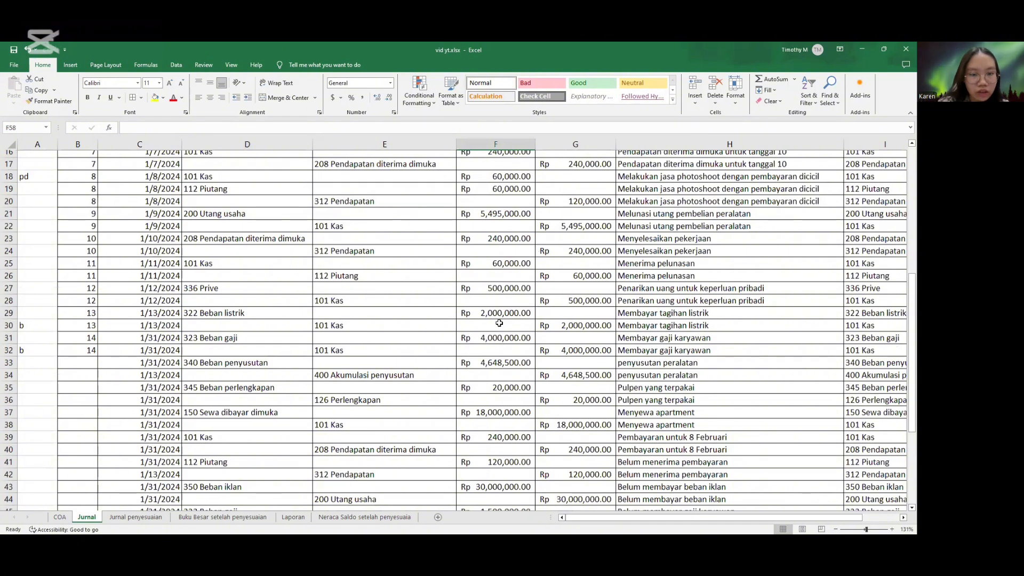
scroll(499, 324, down, 8)
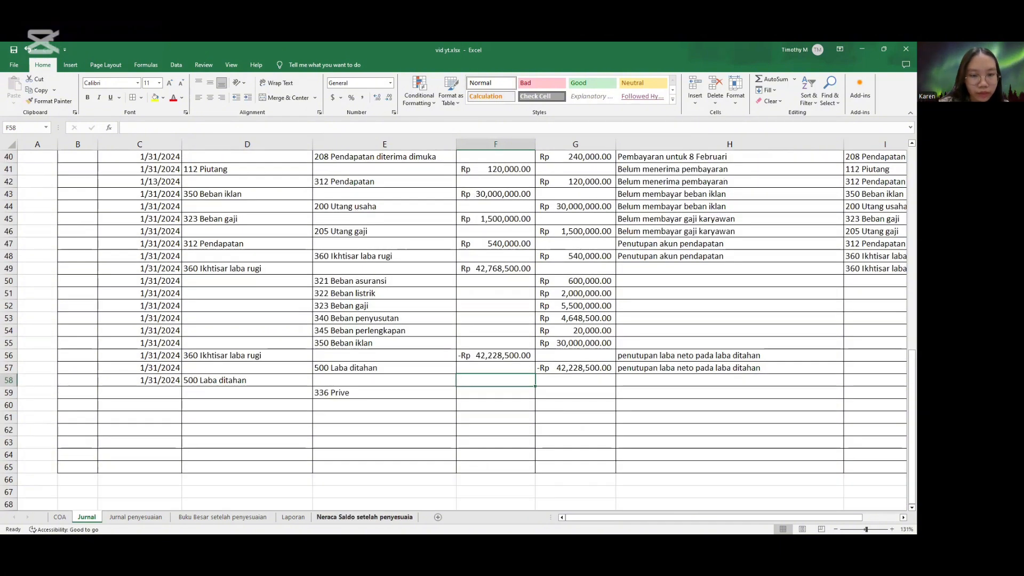
click(365, 517)
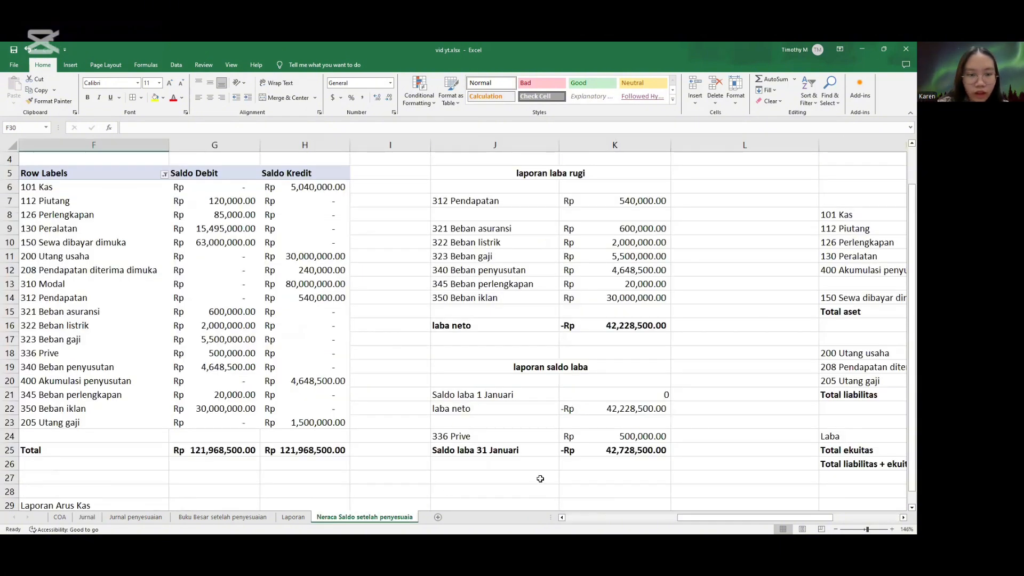
click(160, 517)
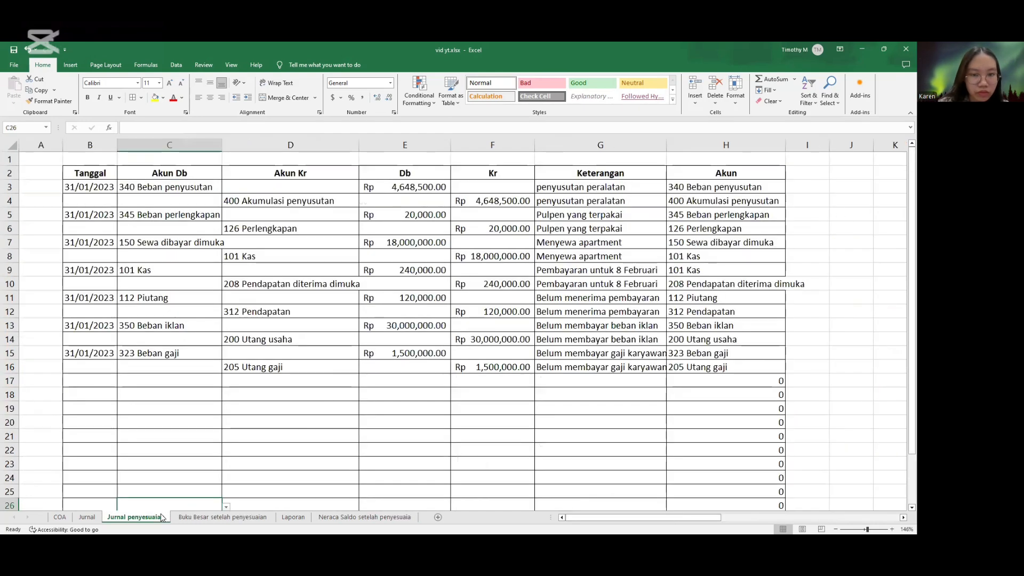
click(87, 517)
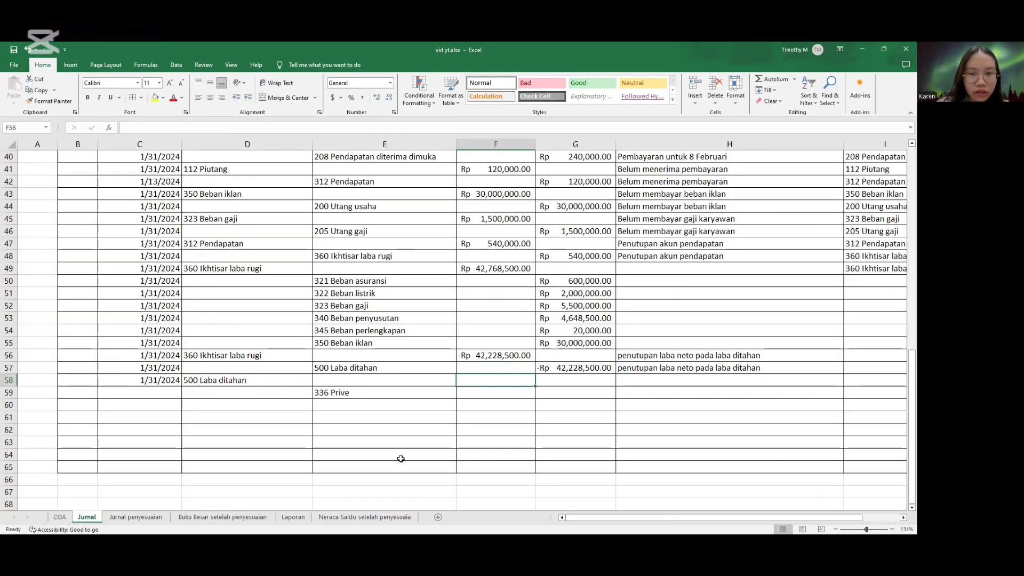
Enter 500000 as the Laba ditahan debit in F58 and the Prive credit in G59.
text(500000)
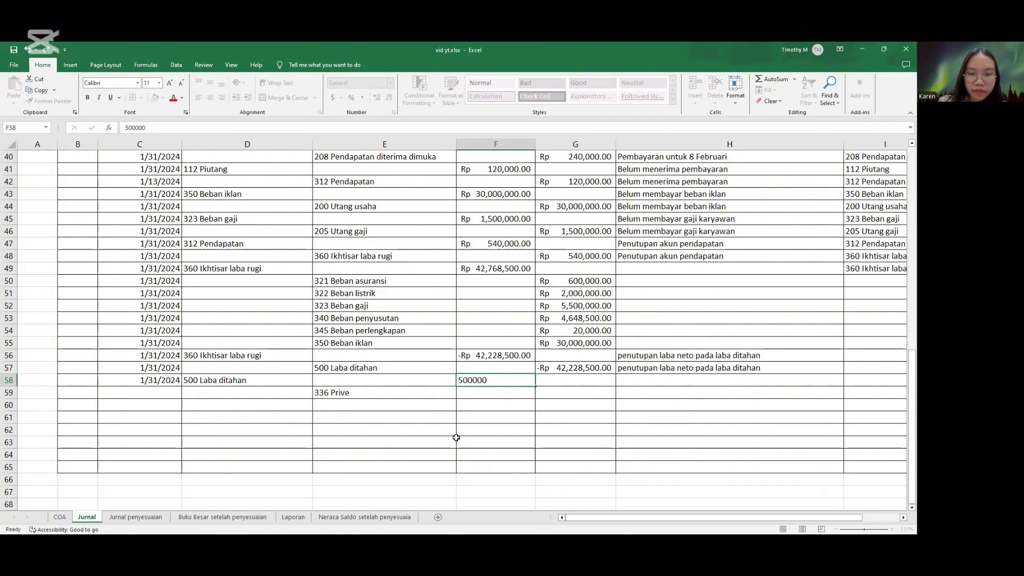
key(Return)
key(Right)
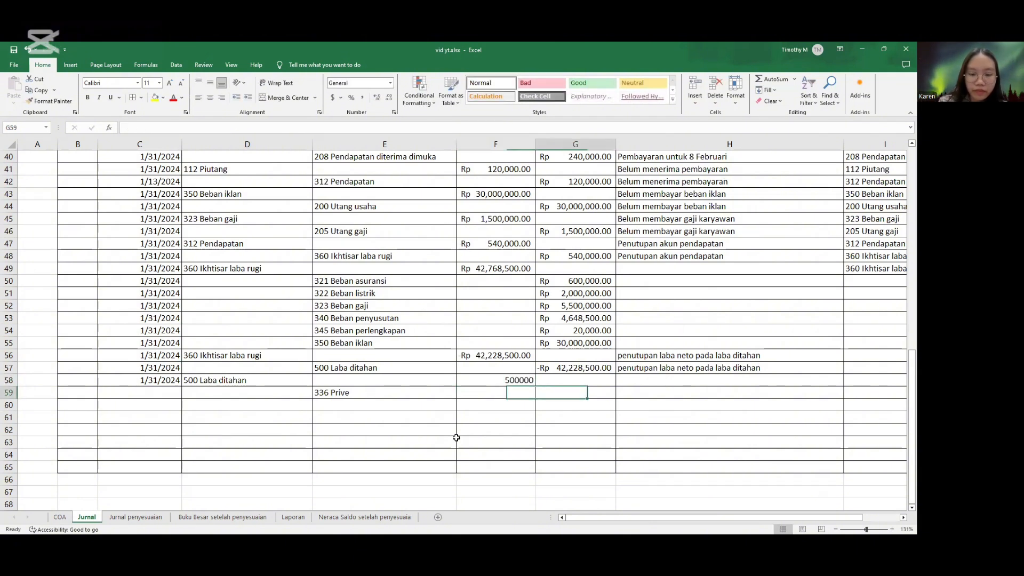
text(500000)
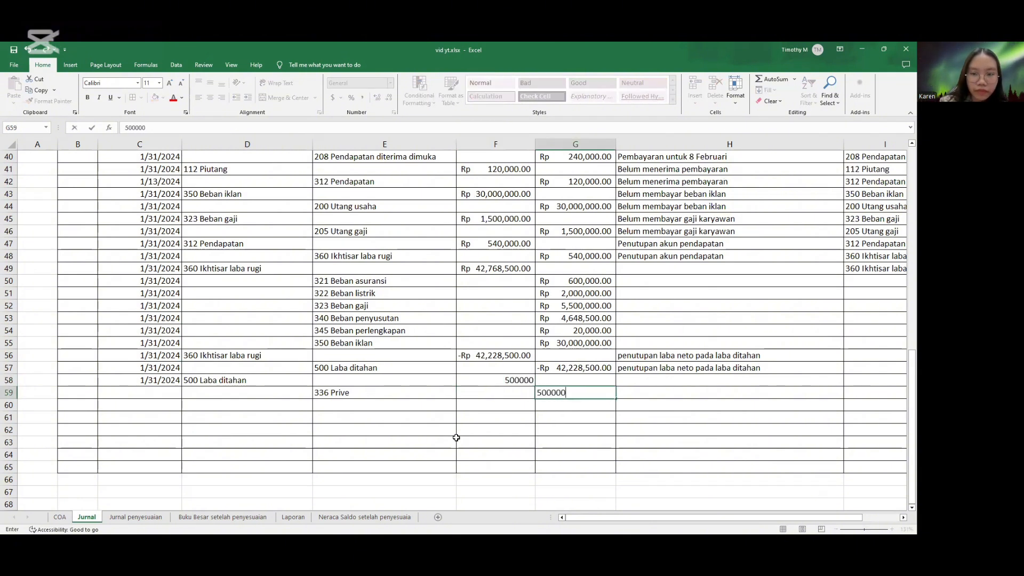
key(Right)
Enter the description "menutup akun prive pada laba ditahan" in H58 and copy it to H59.
key(Up)
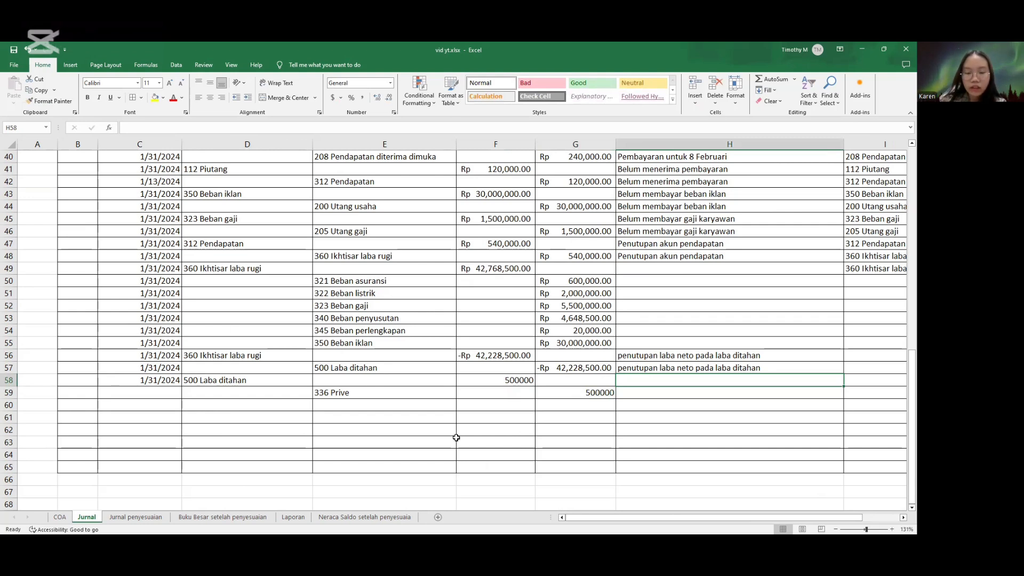
text(menutup akun)
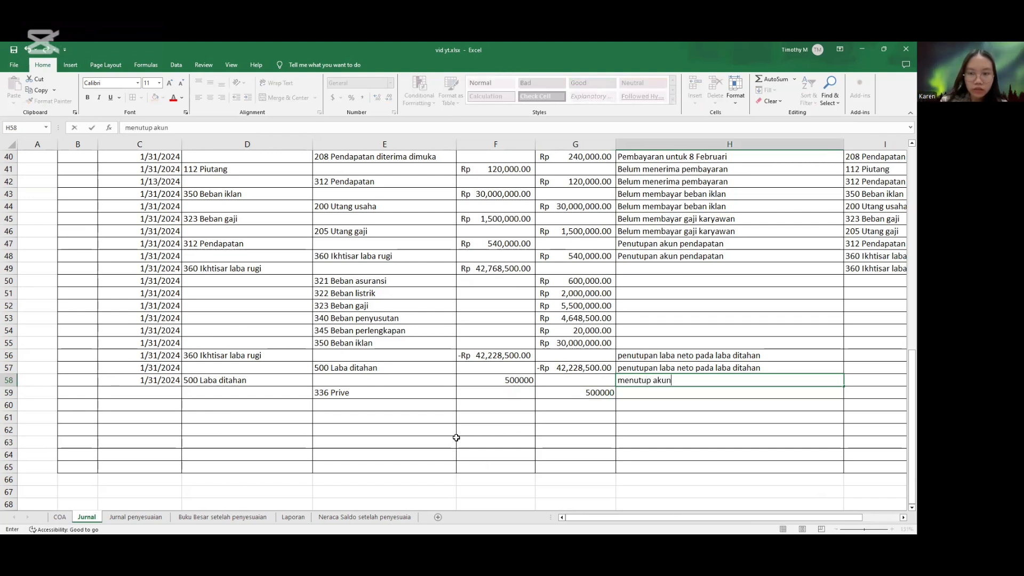
text( pri)
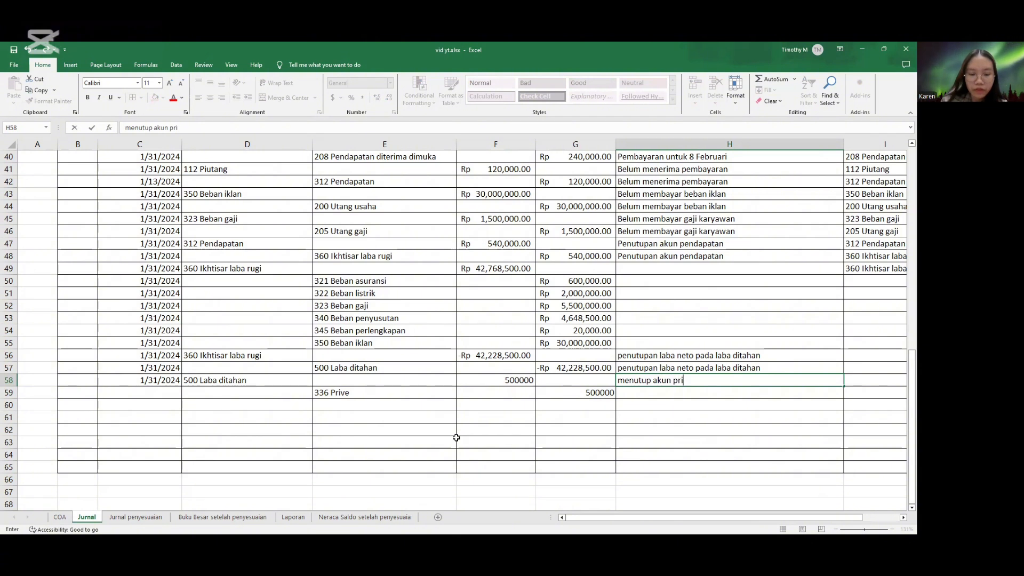
text(ve pada laba ditahan)
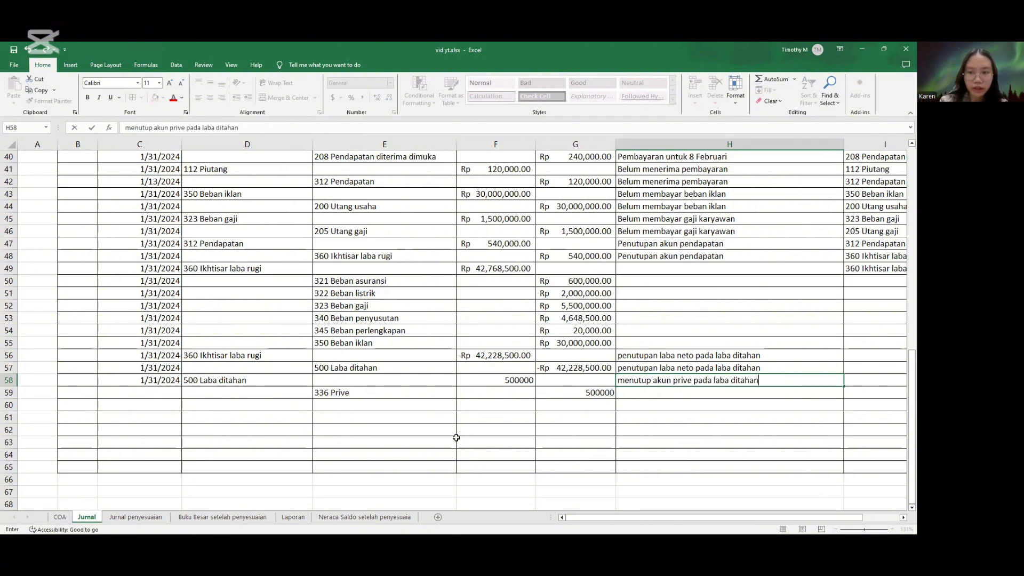
key(Return)
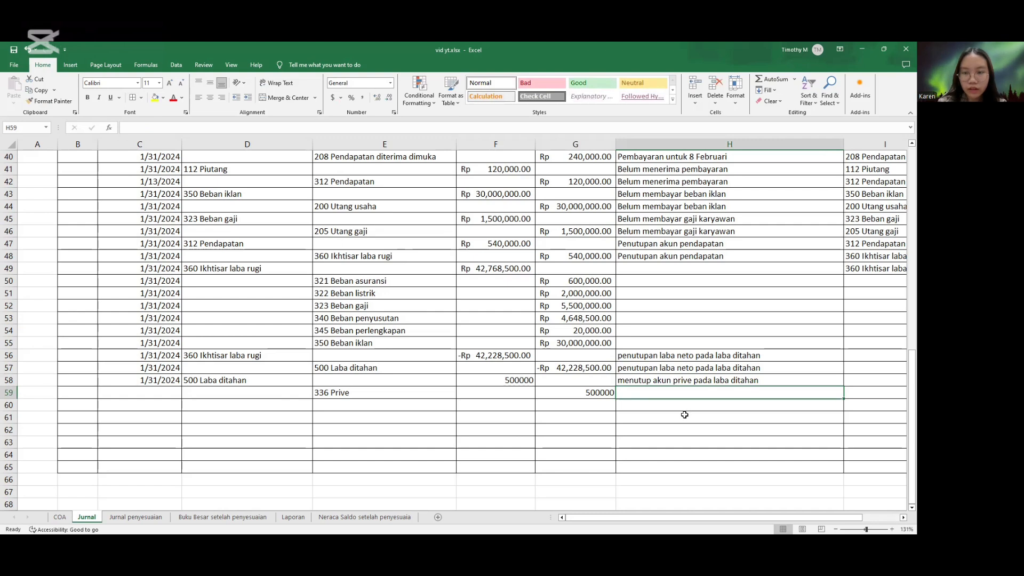
click(674, 383)
key(ctrl+c)
key(Down)
key(ctrl+v)
Format the amounts in F58:G59 with the Rp accounting format.
drag(529, 381, 576, 393)
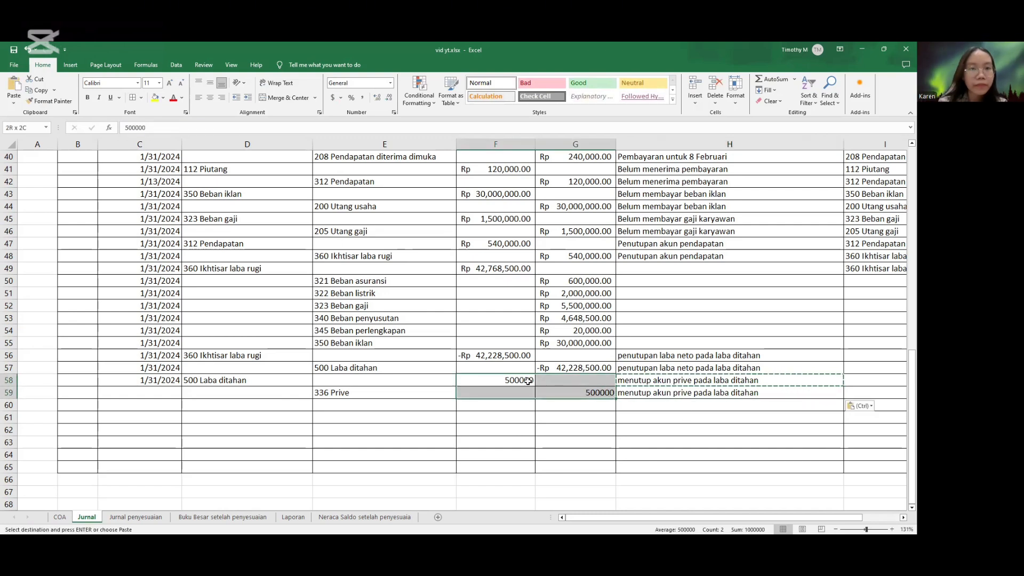
click(391, 83)
click(374, 128)
click(558, 319)
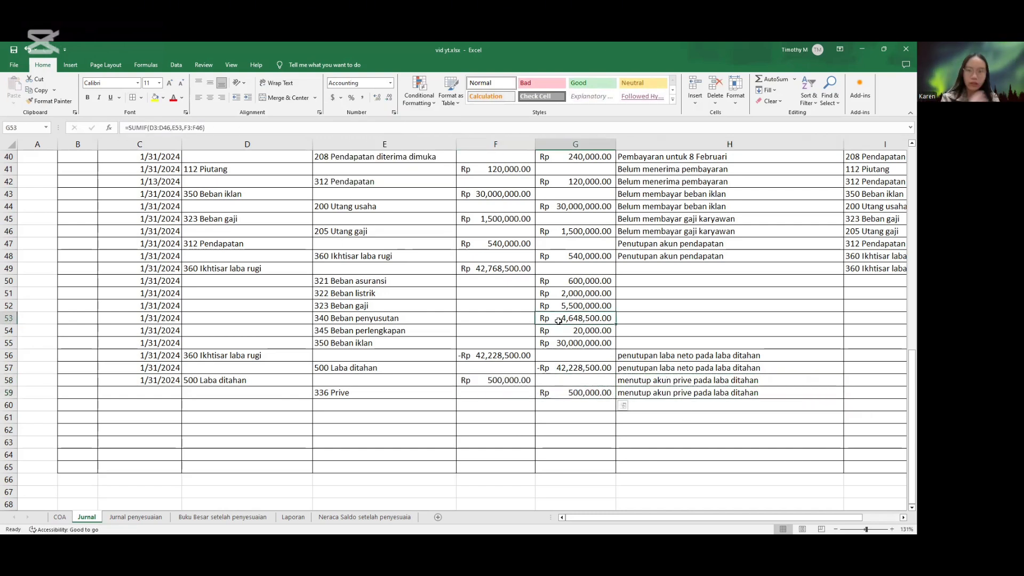
Enter the description "penutupan akun beban" in H49 for the 360 Ikhtisar laba rugi debit.
click(647, 272)
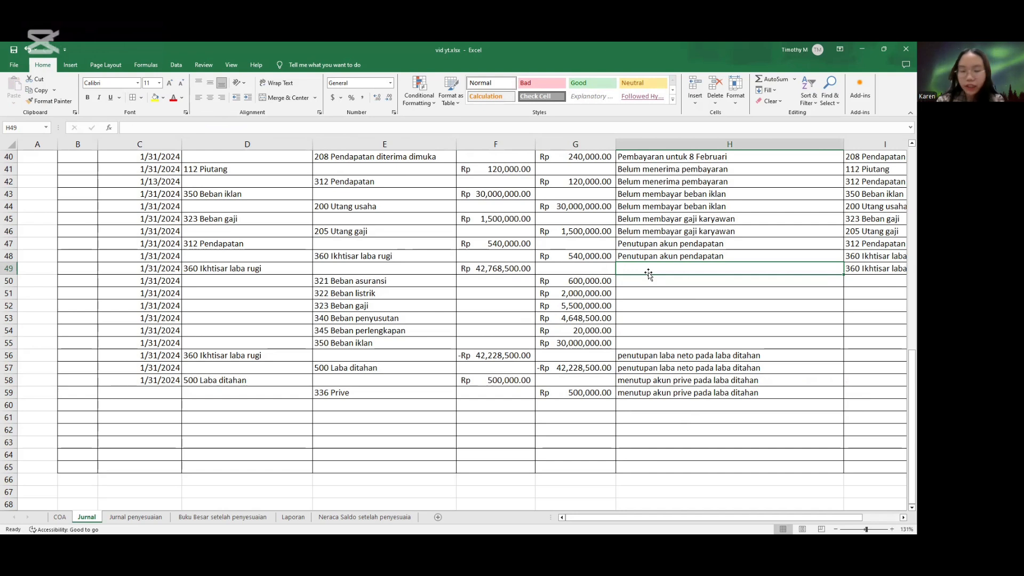
text(penutu)
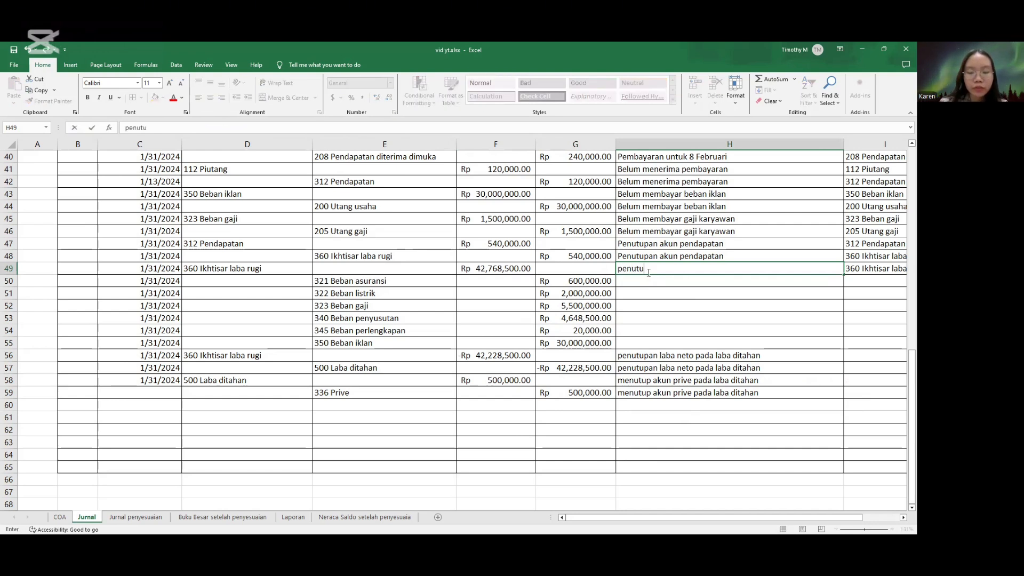
text(pan akun beban)
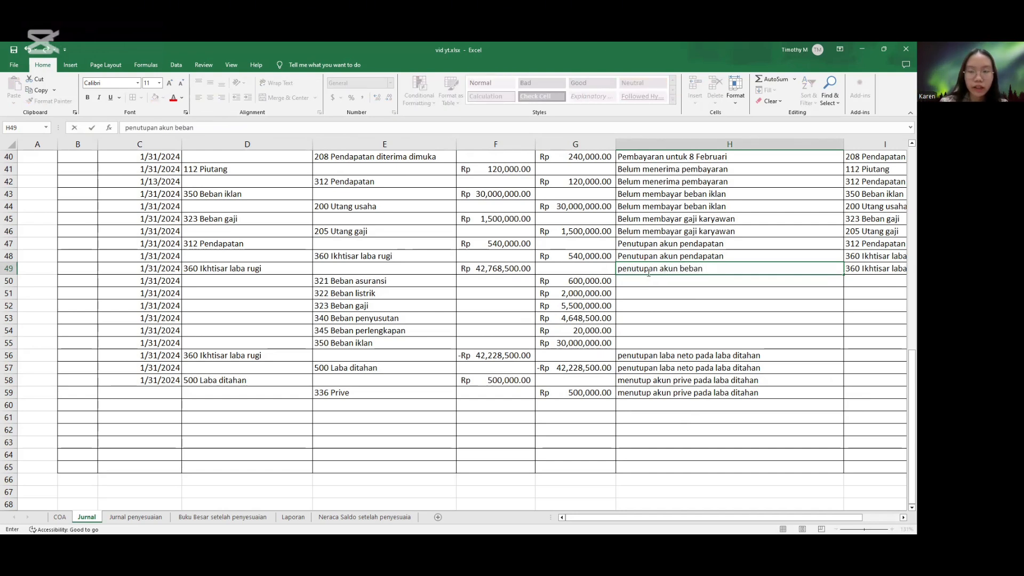
key(Return)
Copy the H49 description to H50:H55, the rows of the closed Beban accounts.
key(Up)
key(ctrl+c)
key(Right)
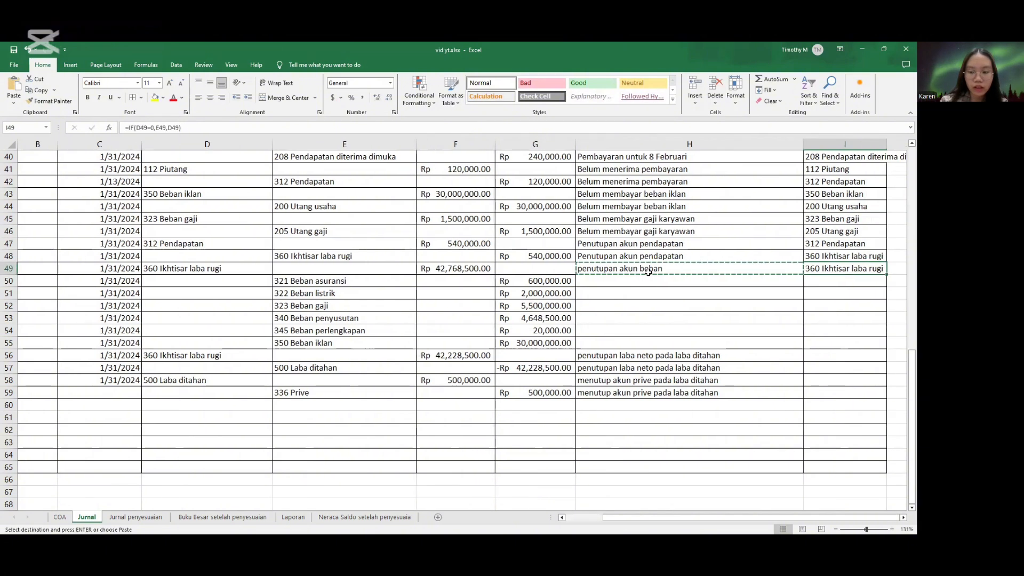
key(Down)
key(Left)
key(ctrl+v)
key(Down)
key(ctrl+v)
key(Down)
key(shift+Down)
key(shift+Down)
key(shift+Down)
key(ctrl+v)
Copy the 1/31/2024 date from C58 to C59 for the 336 Prive row.
scroll(551, 325, down, 3)
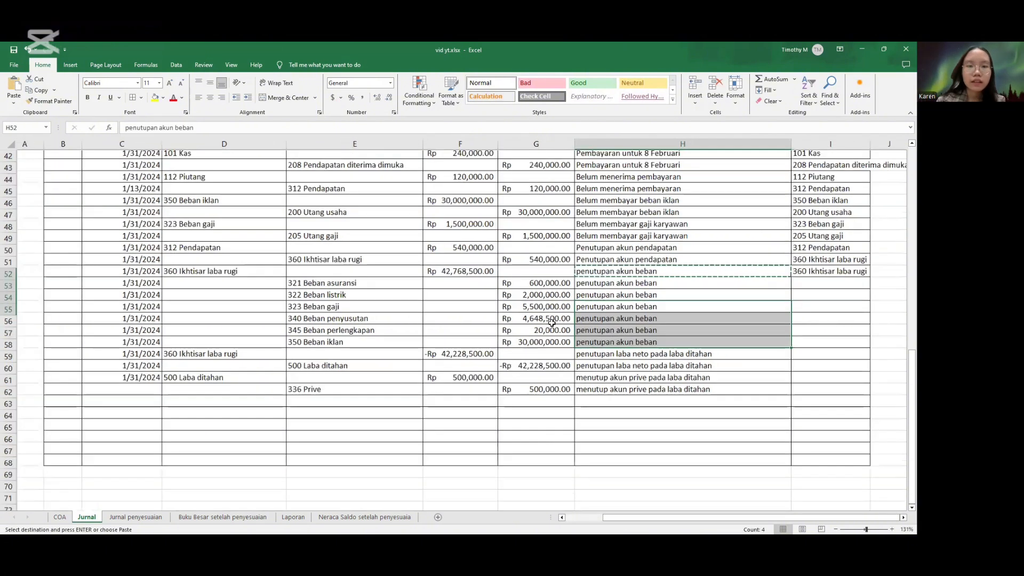
click(97, 350)
key(shift+Down)
key(Down)
key(ctrl+c)
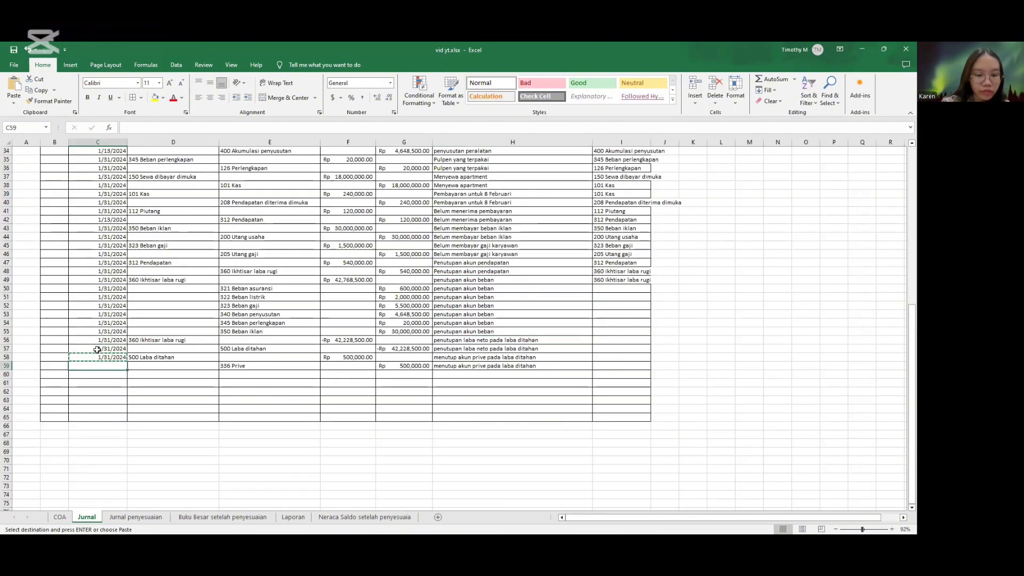
key(Down)
key(ctrl+v)
click(419, 350)
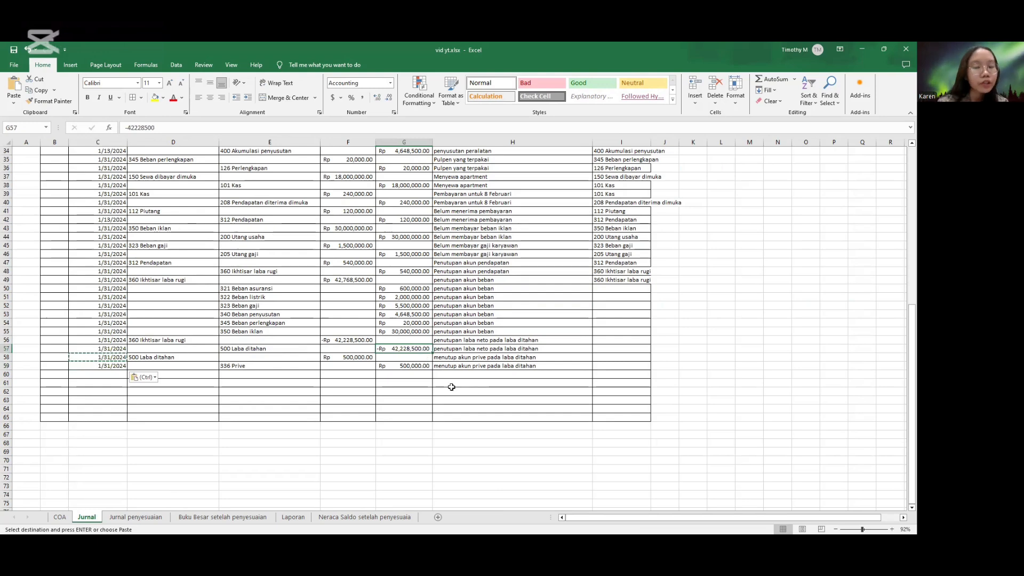
scroll(446, 387, up, 3)
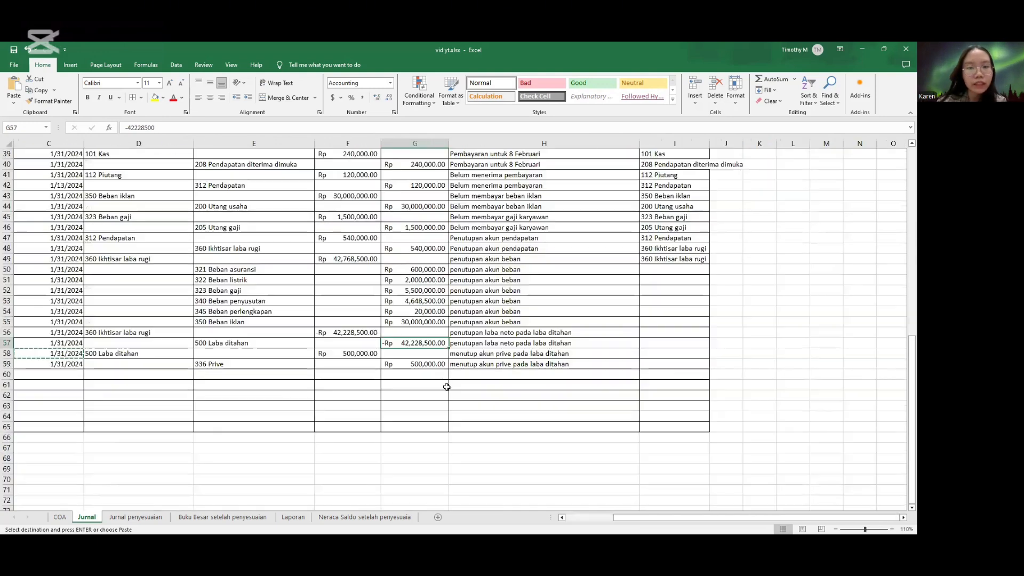
scroll(446, 387, up, 2)
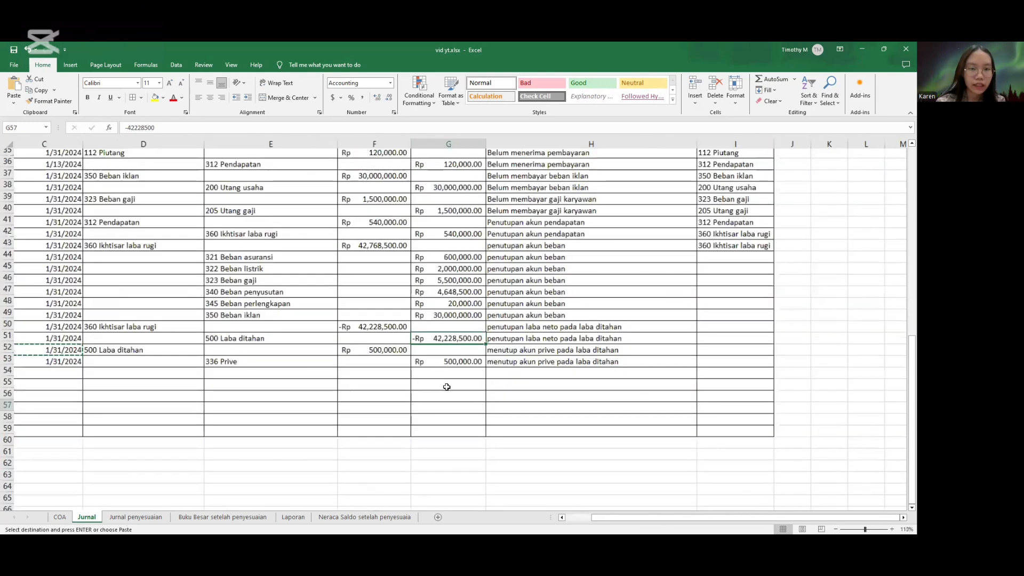
scroll(446, 386, up, 1)
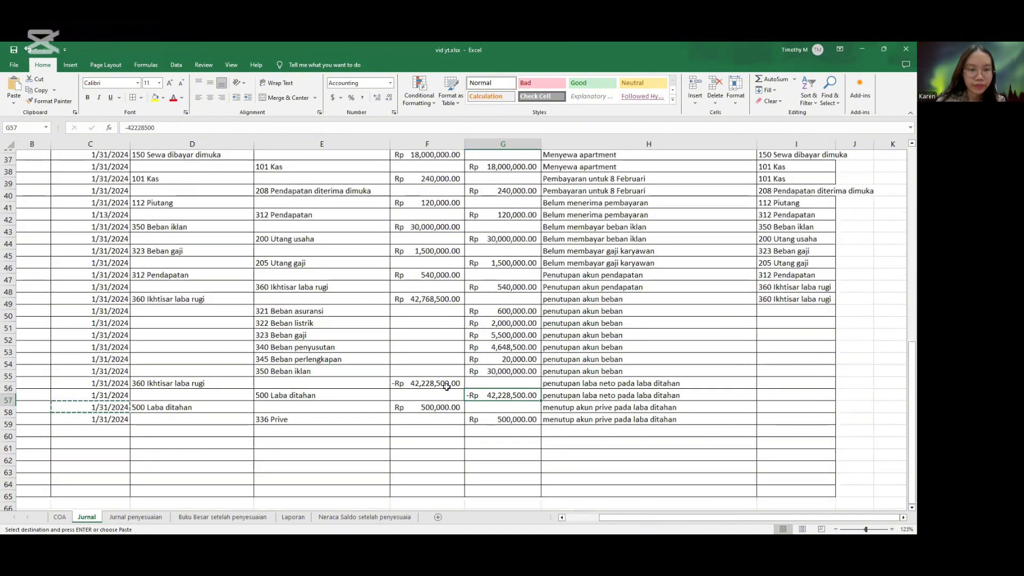
scroll(356, 464, left, 1)
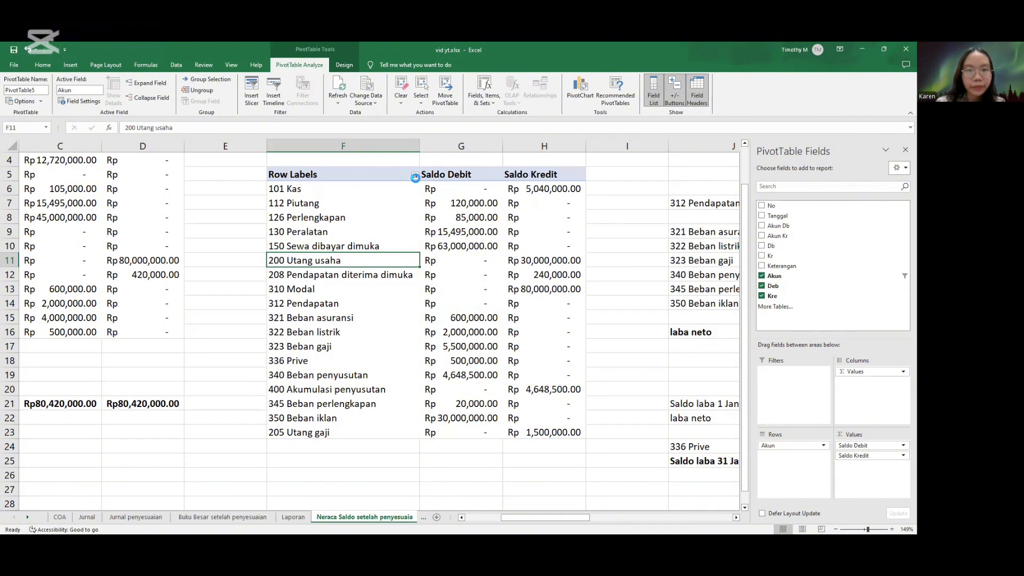
Include 360 Ikhtisar laba rugi in the Row Labels filter of the adjusted trial balance PivotTable on the Neraca Saldo setelah penyesuaian sheet.
click(415, 176)
scroll(345, 307, down, 5)
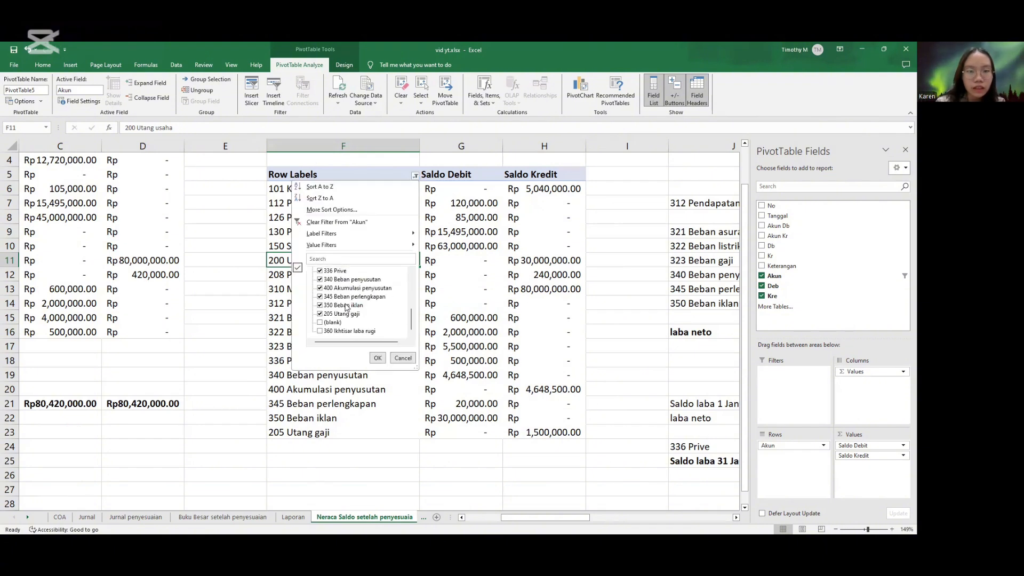
click(323, 333)
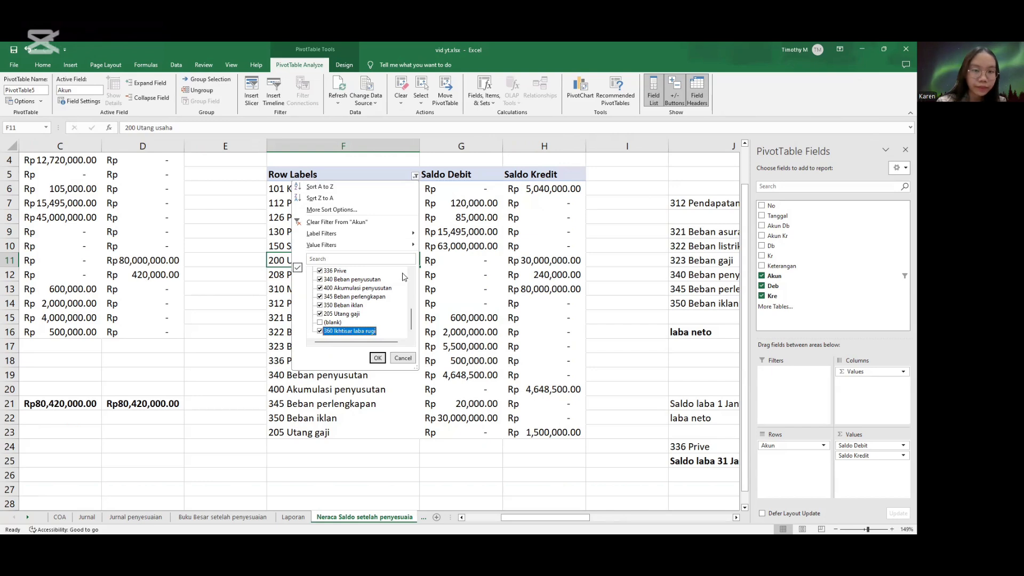
scroll(364, 315, up, 5)
scroll(364, 315, down, 2)
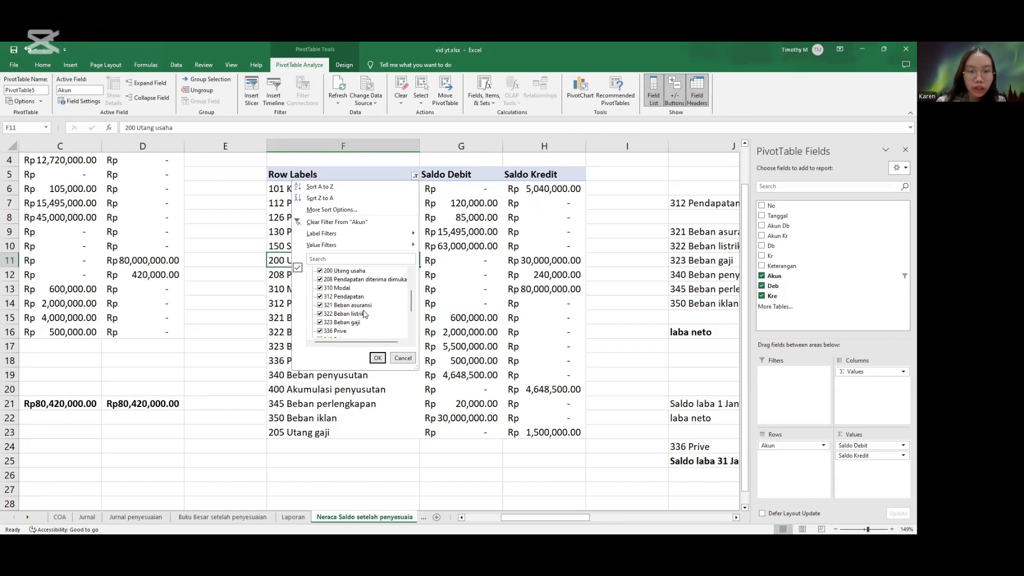
scroll(364, 315, up, 1)
scroll(364, 315, up, 2)
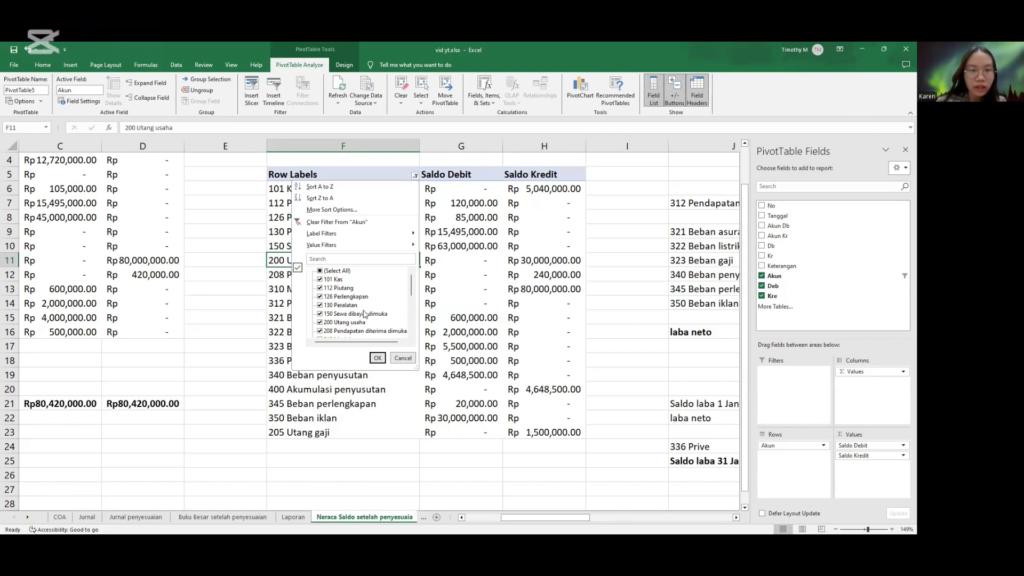
click(378, 358)
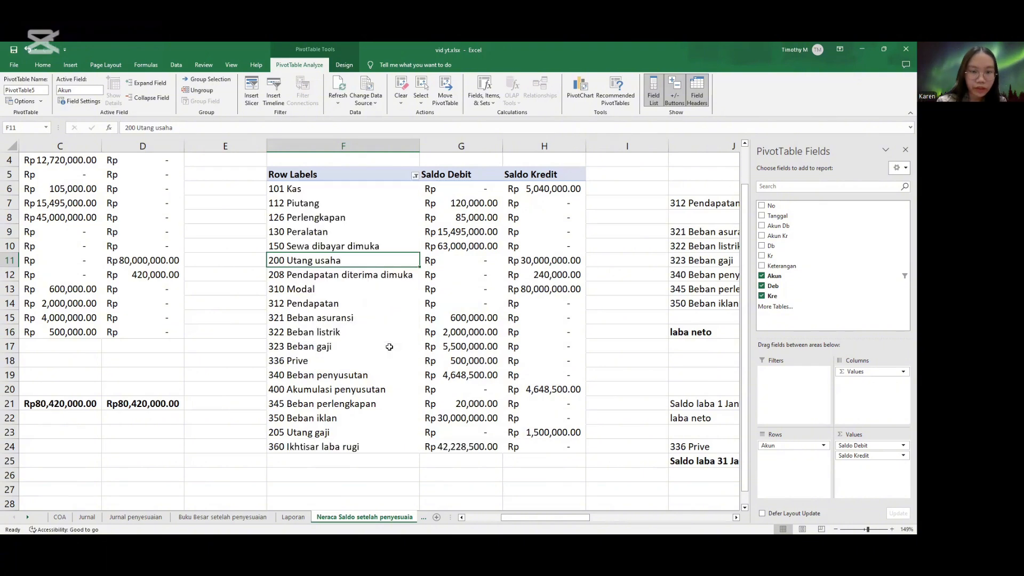
right_click(389, 347)
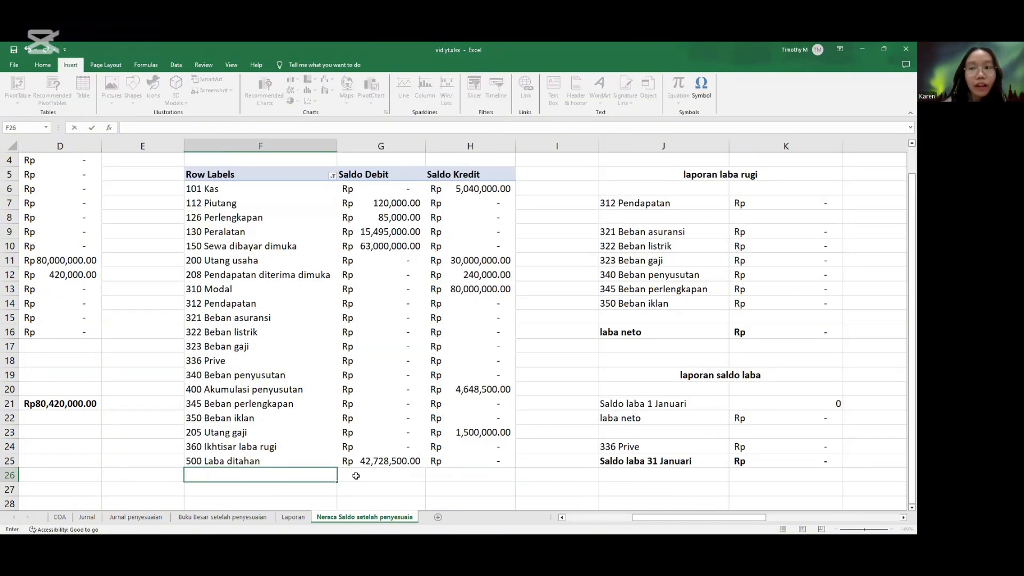
Label F26 Total and sum the Saldo Debit values G6:G25 in G26.
text(otal)
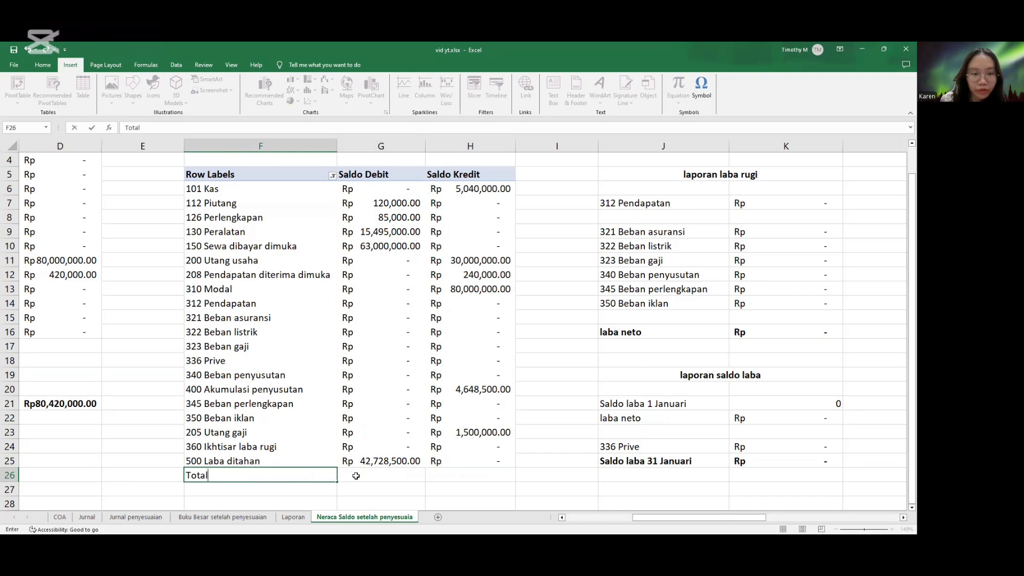
click(355, 476)
text(=)
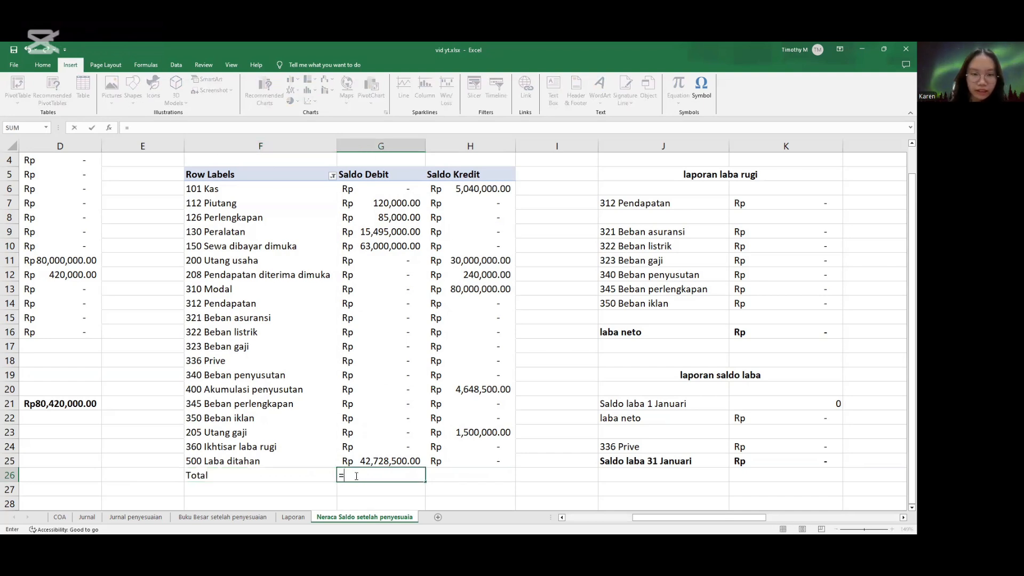
text(sum)
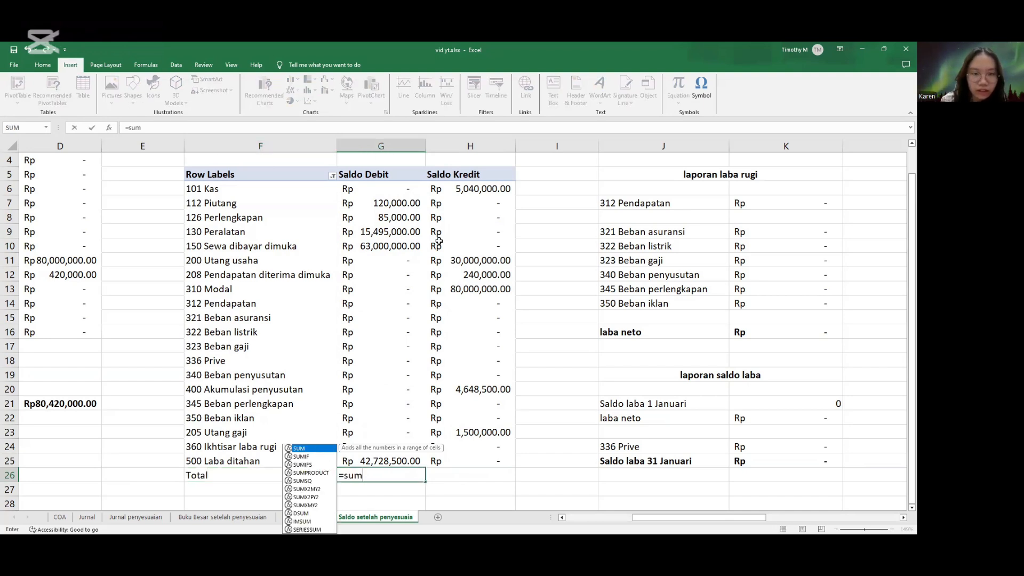
key(Tab)
click(404, 189)
key(ctrl+shift+Down)
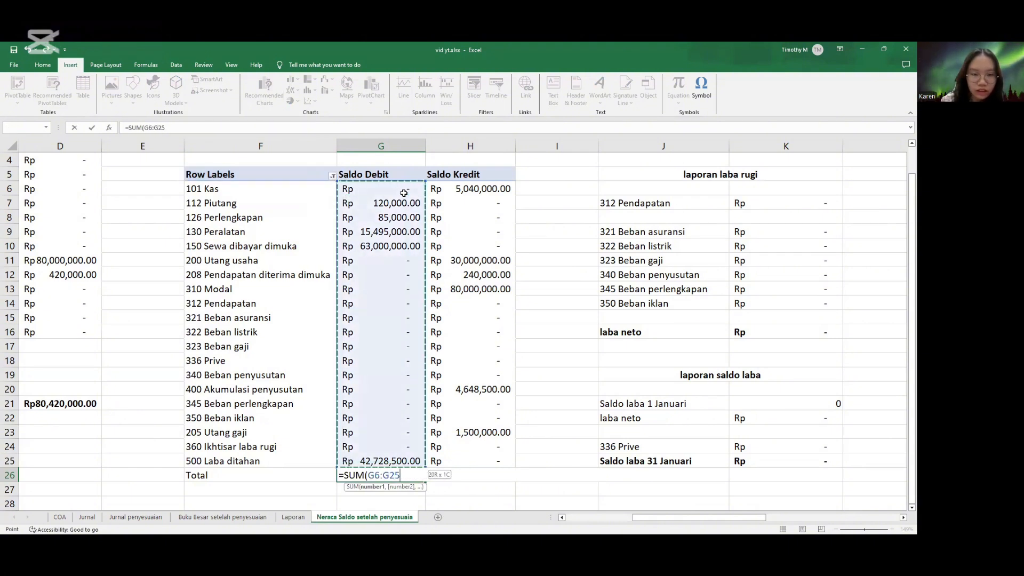
key(Return)
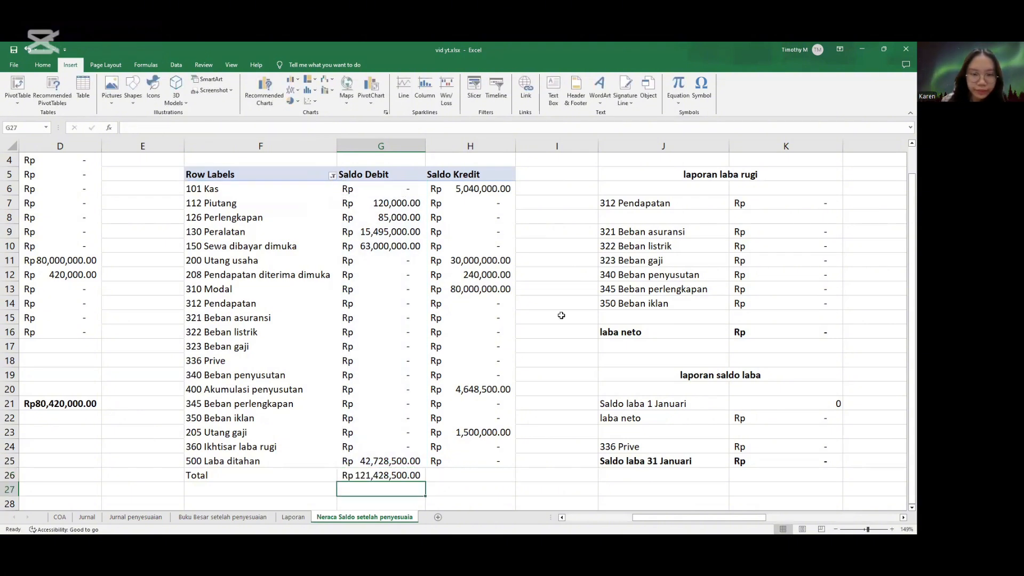
Sum the Saldo Kredit values H6:H25 in H26.
click(496, 474)
text(=)
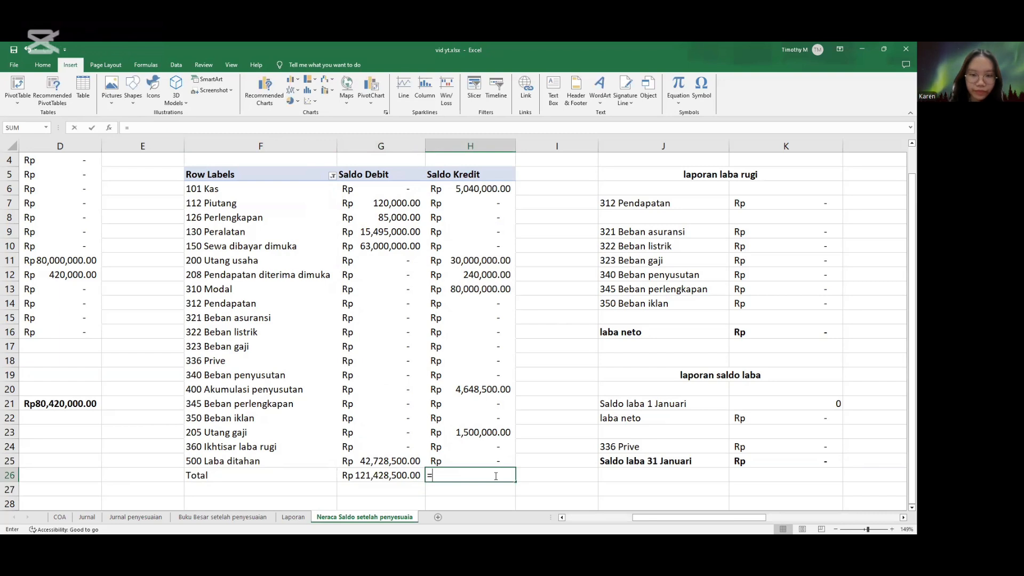
text(sum)
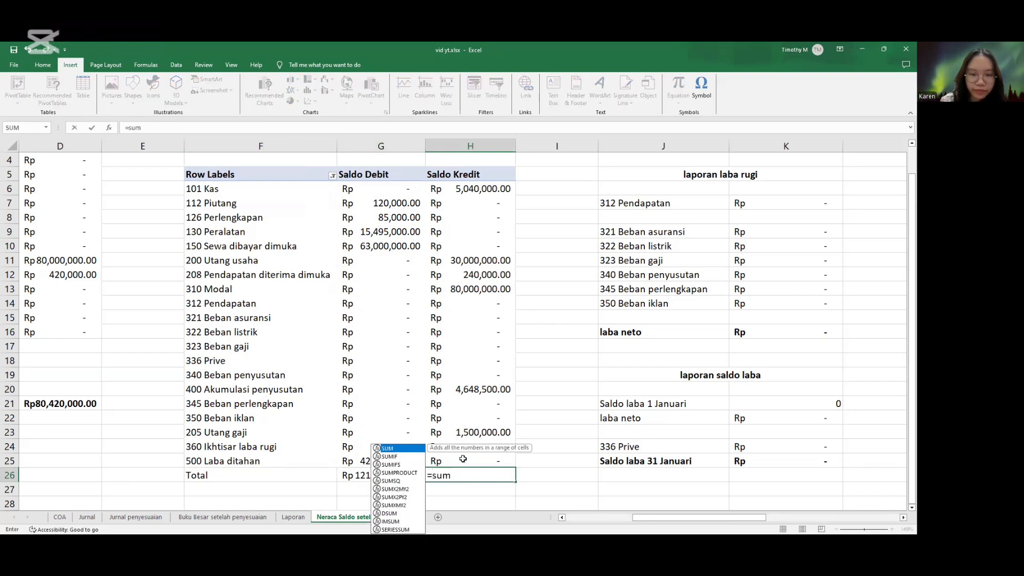
double_click(411, 450)
click(495, 188)
key(ctrl+shift+Down)
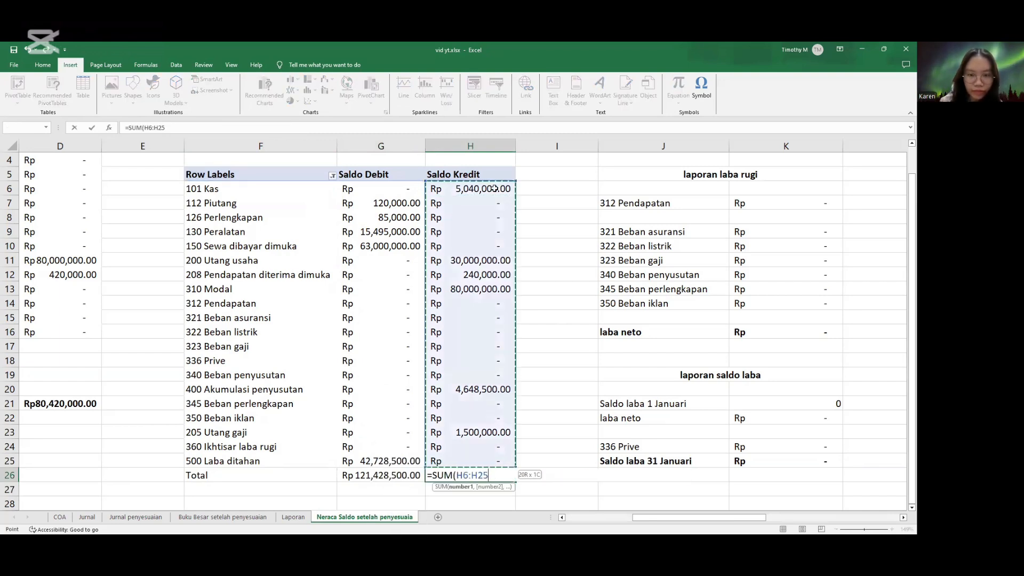
key(Return)
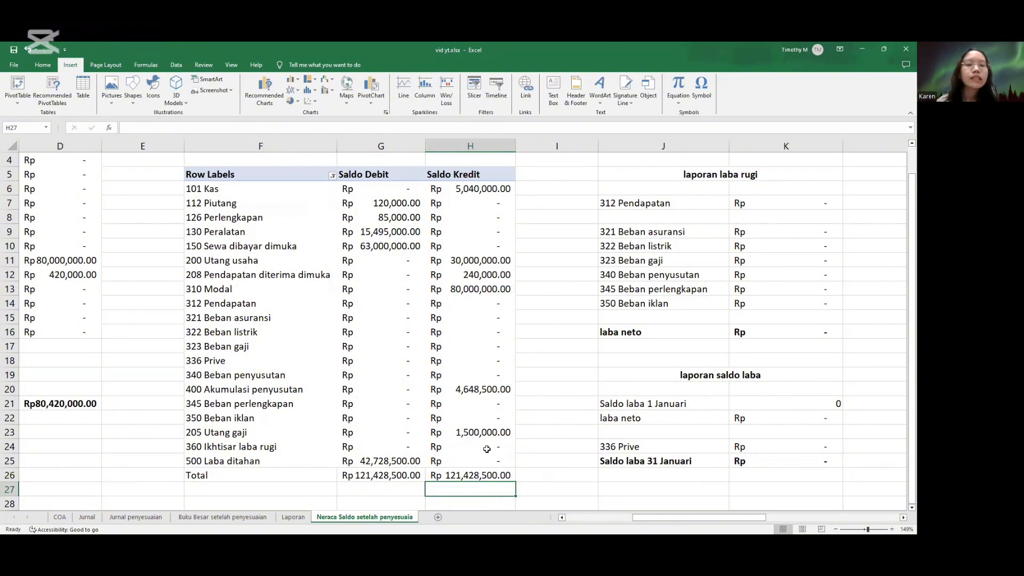